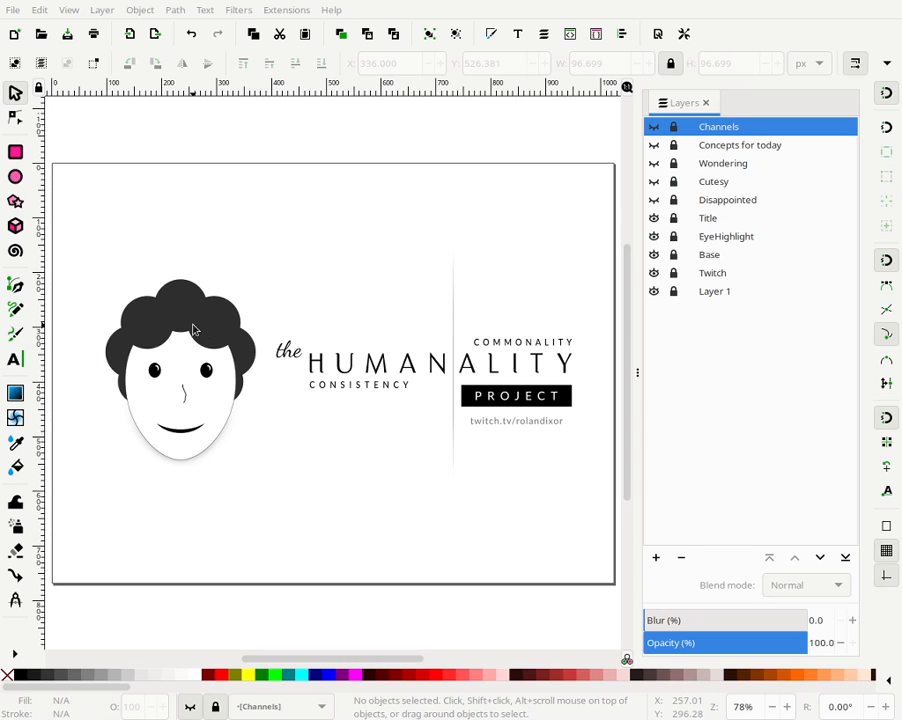
- Try moving one of the hair circles of the existing face away from the head, then undo the move
left_click(655, 255)
left_click(655, 255)
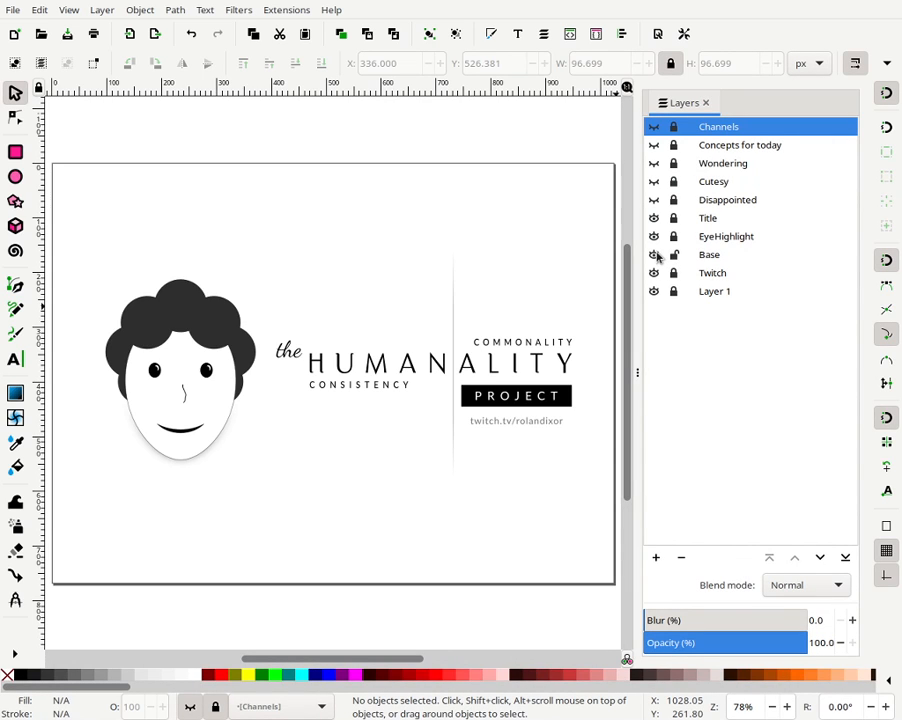
double_click(234, 322)
left_click(228, 323)
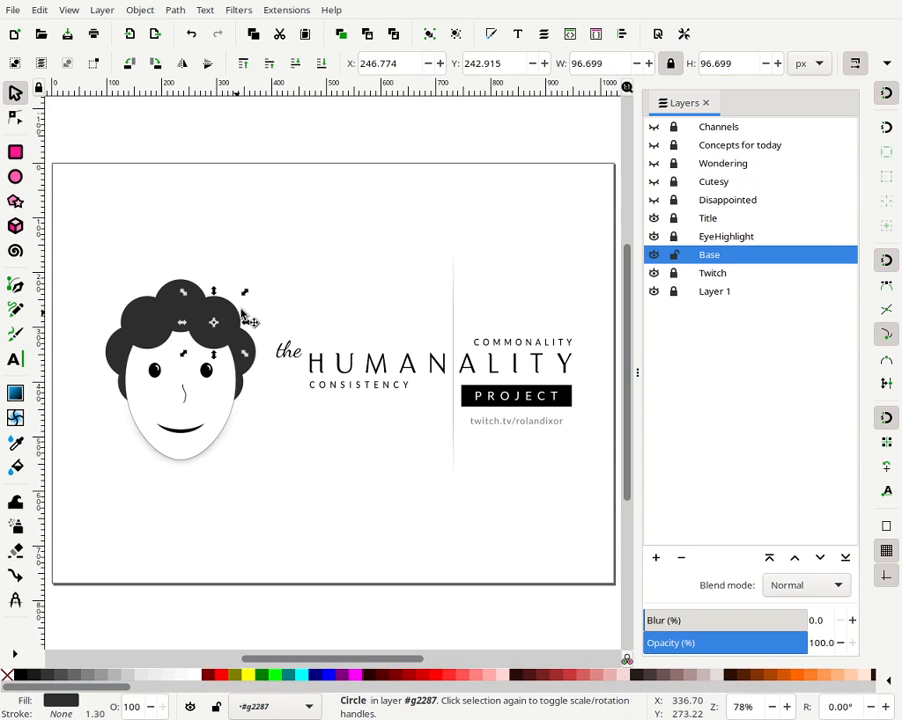
left_click_drag(222, 318, 298, 268)
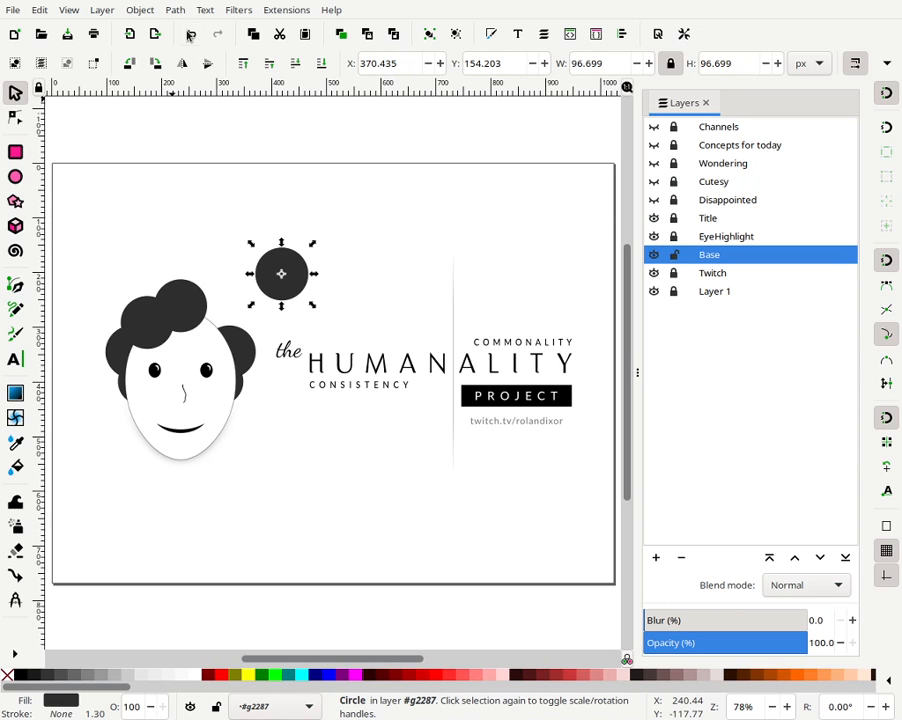
key("ctrl+z")
key("Escape")
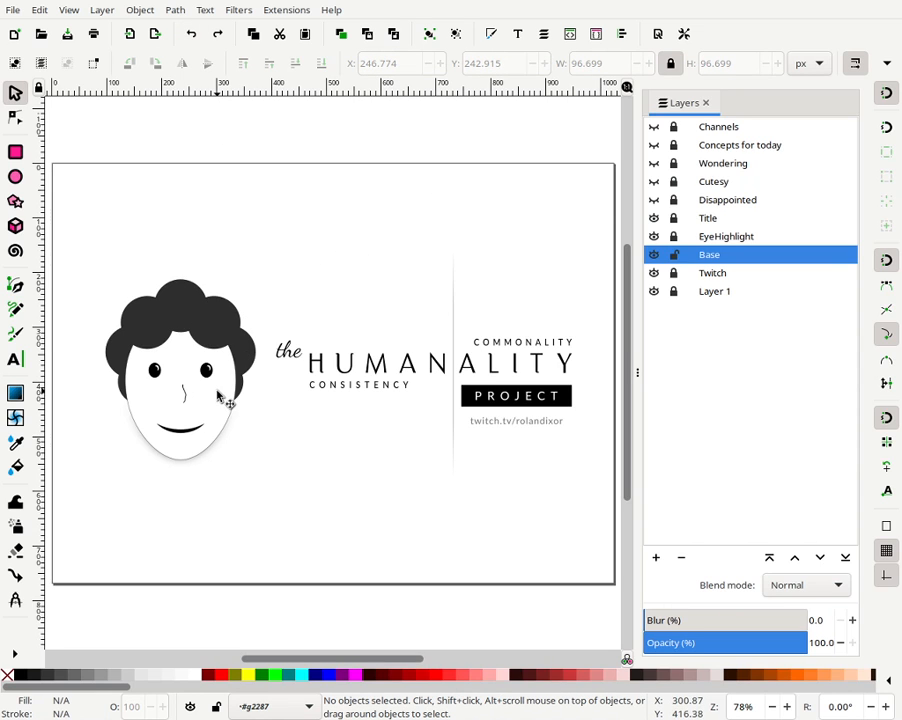
- Select the mouth path and inspect its nodes in node editing mode
left_click(183, 432)
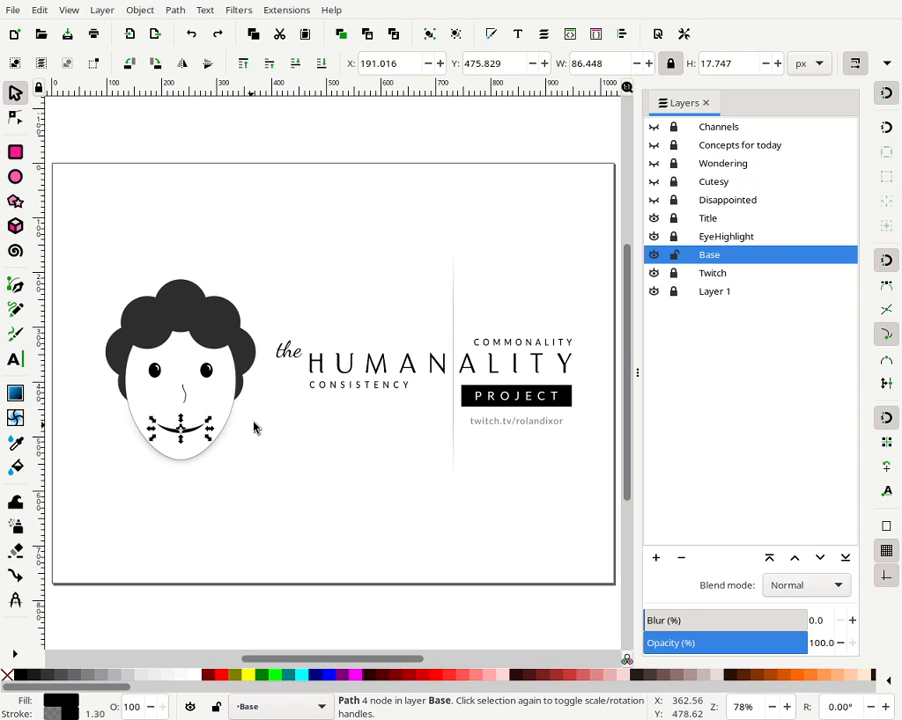
left_click(211, 437)
double_click(200, 431)
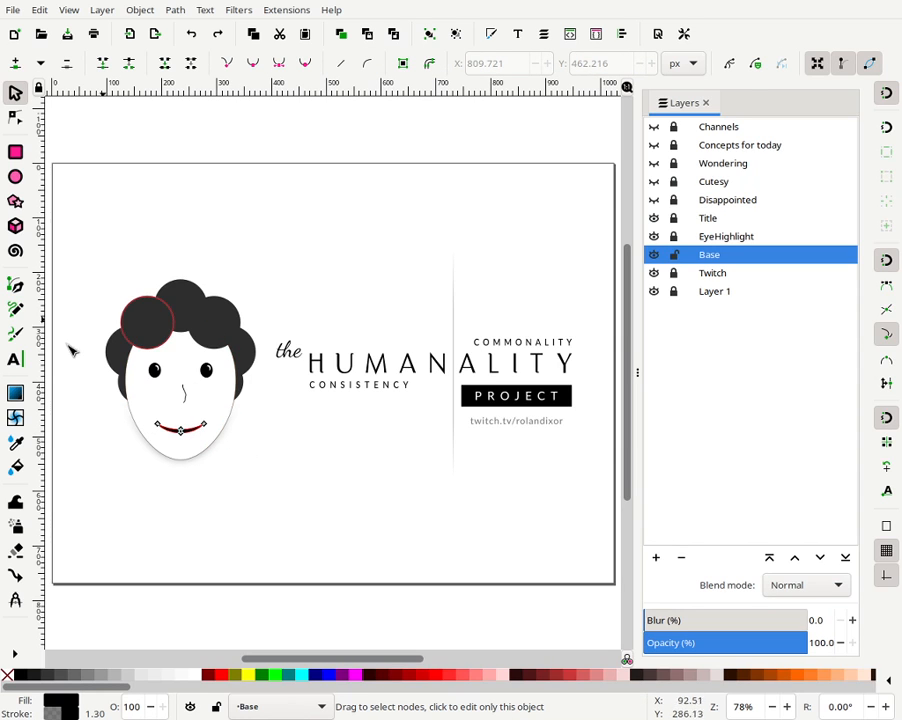
left_click(13, 95)
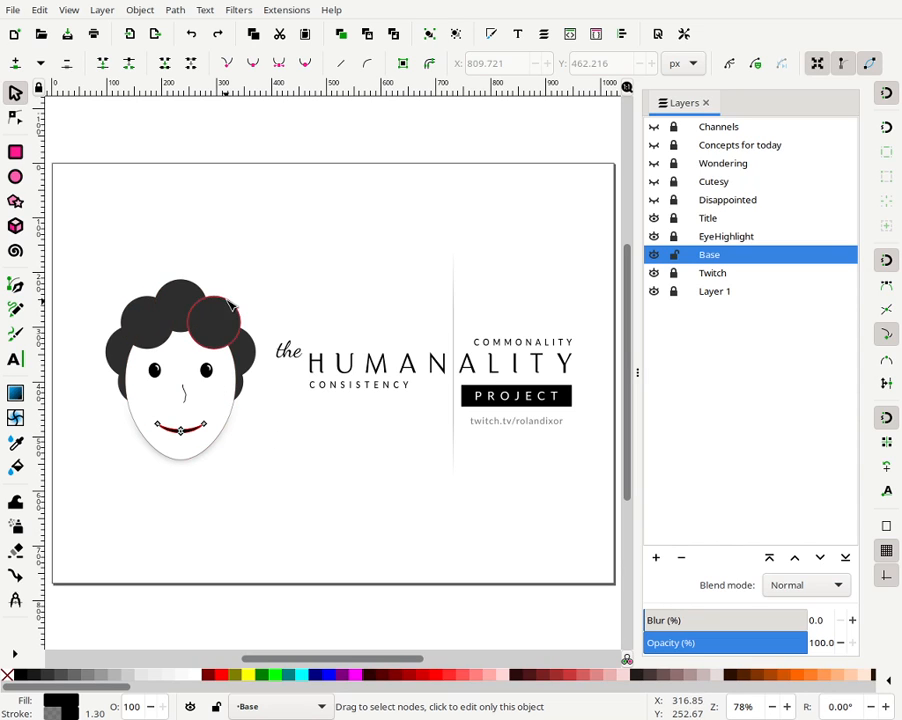
left_click(21, 101)
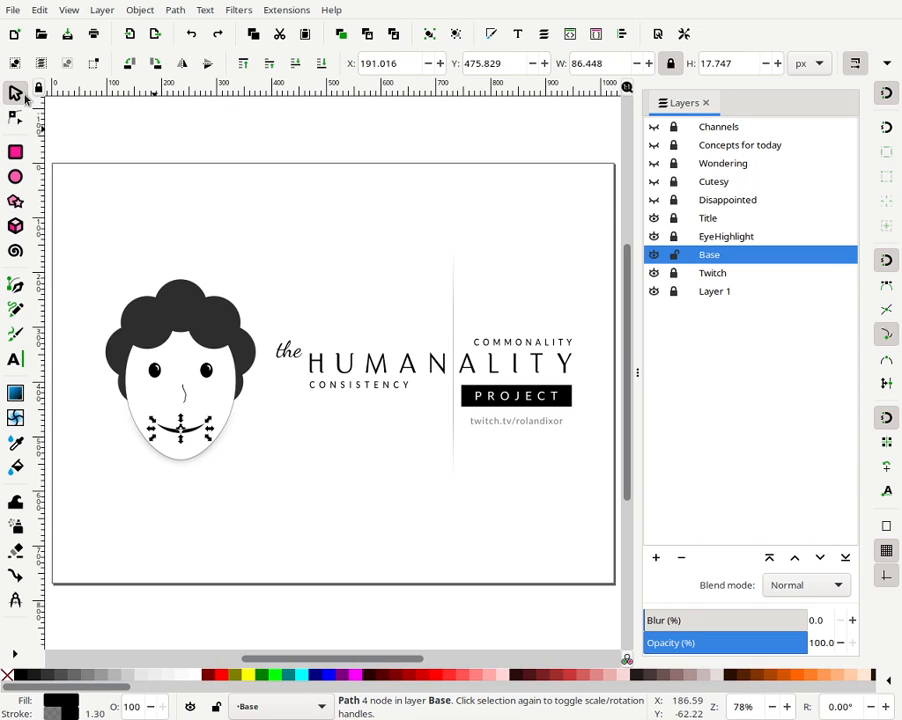
- Preview each expression layer by toggling layer visibility, then show the Base, EyeHighlight and Title layers again
left_click(655, 256)
left_click(655, 237)
left_click(655, 218)
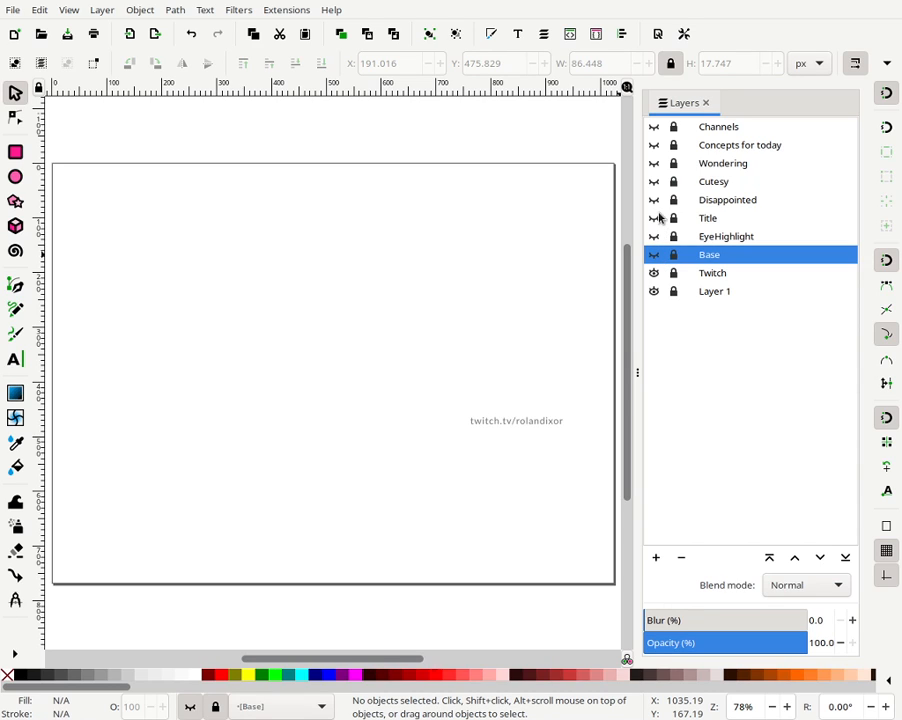
left_click(655, 200)
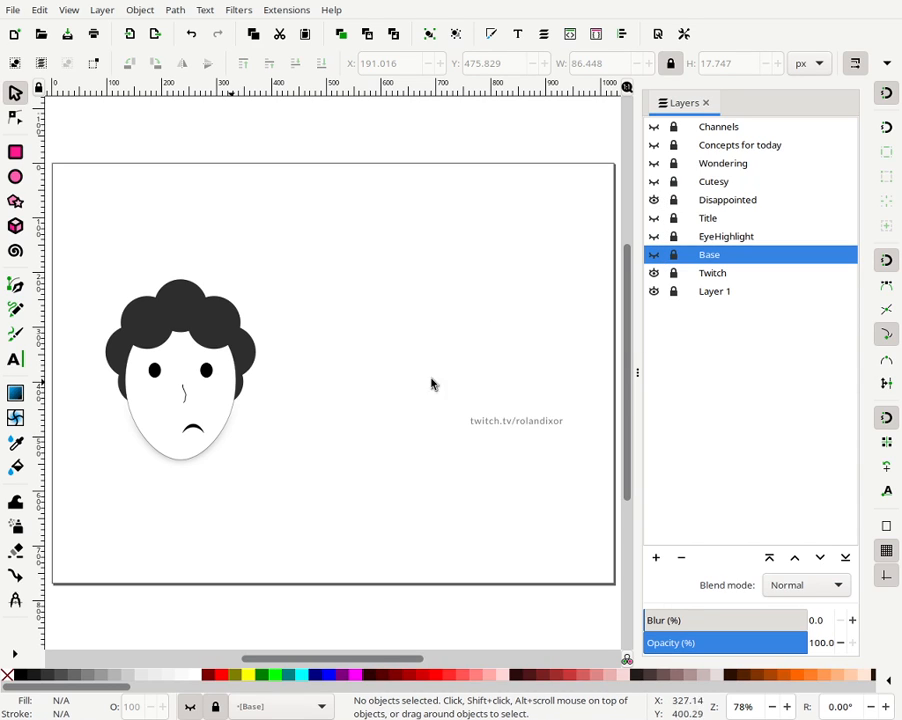
left_click(655, 200)
left_click(655, 181)
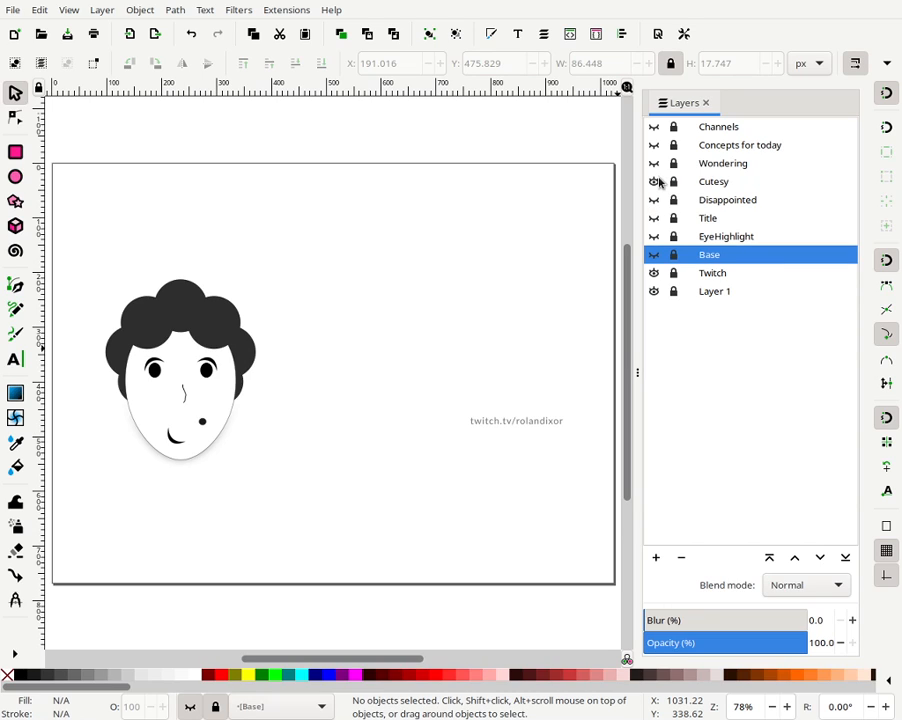
left_click(655, 181)
left_click(654, 163)
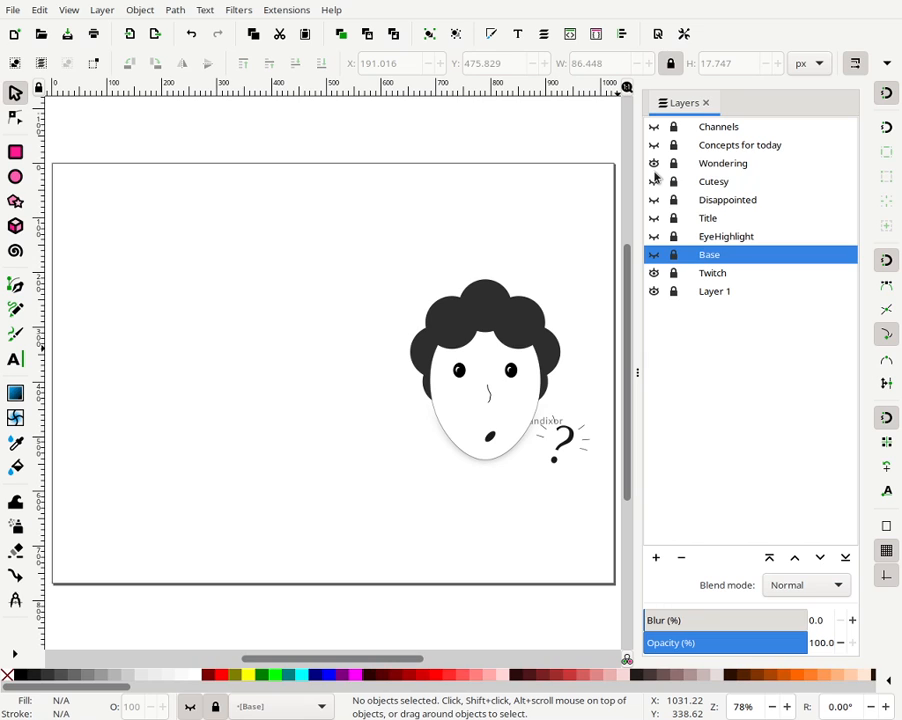
left_click(654, 163)
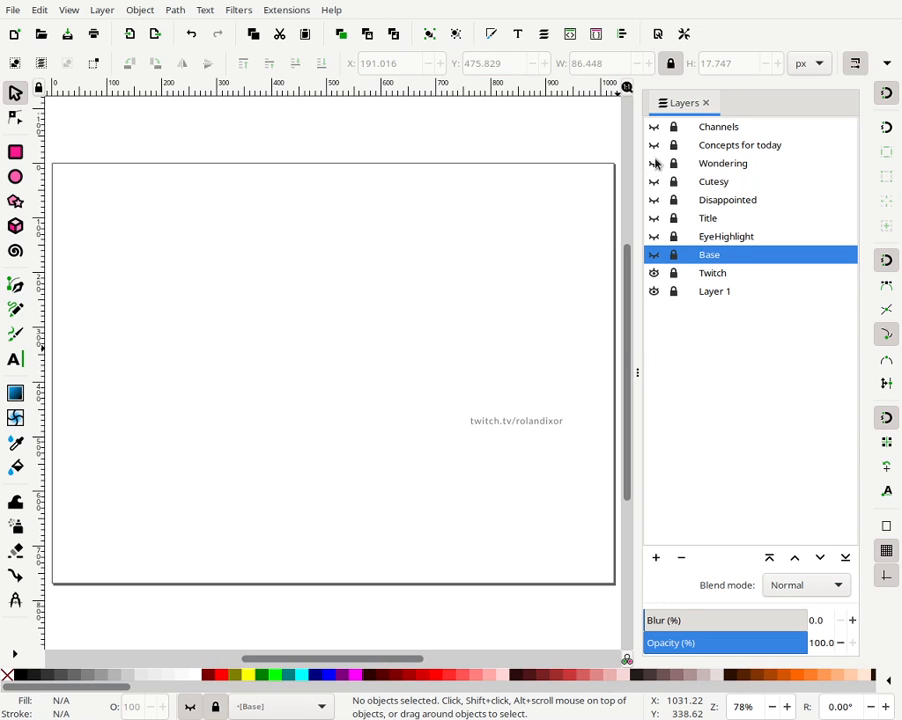
left_click(655, 145)
left_click(655, 145)
left_click(654, 127)
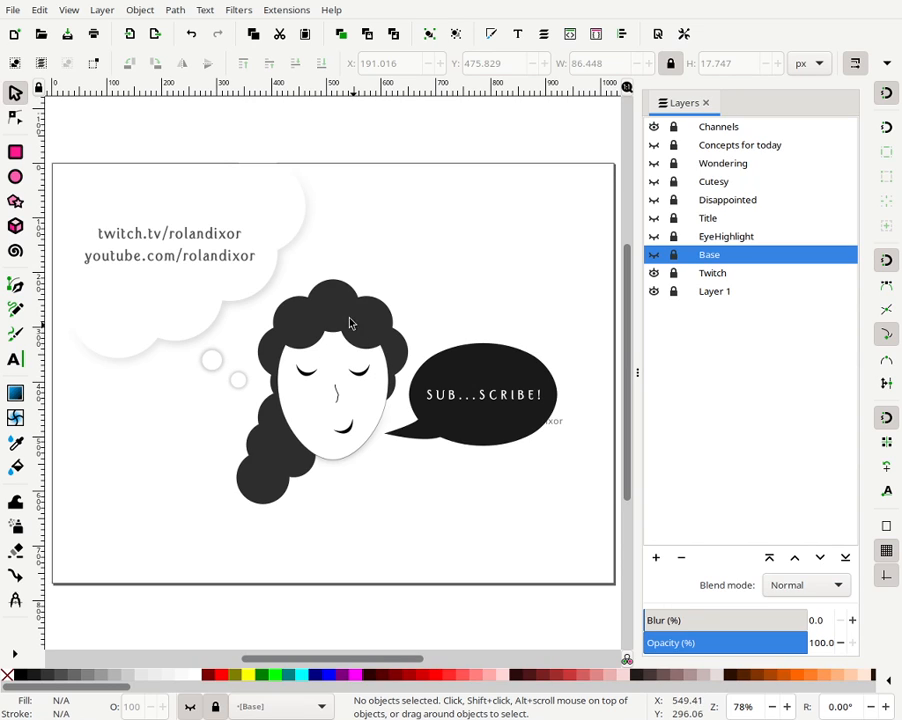
left_click(654, 126)
left_click(654, 254)
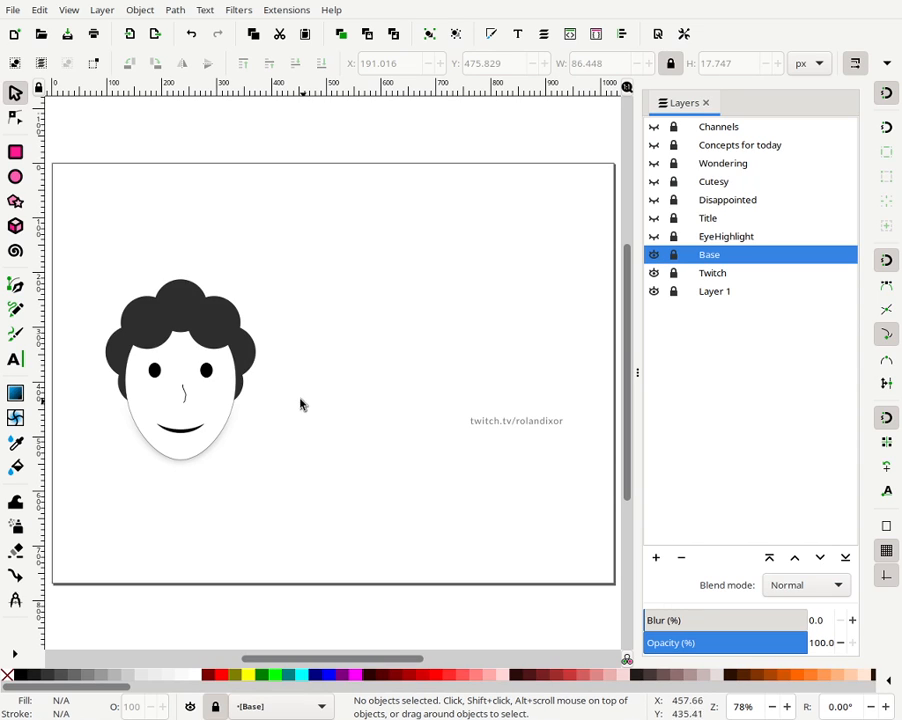
left_click(655, 237)
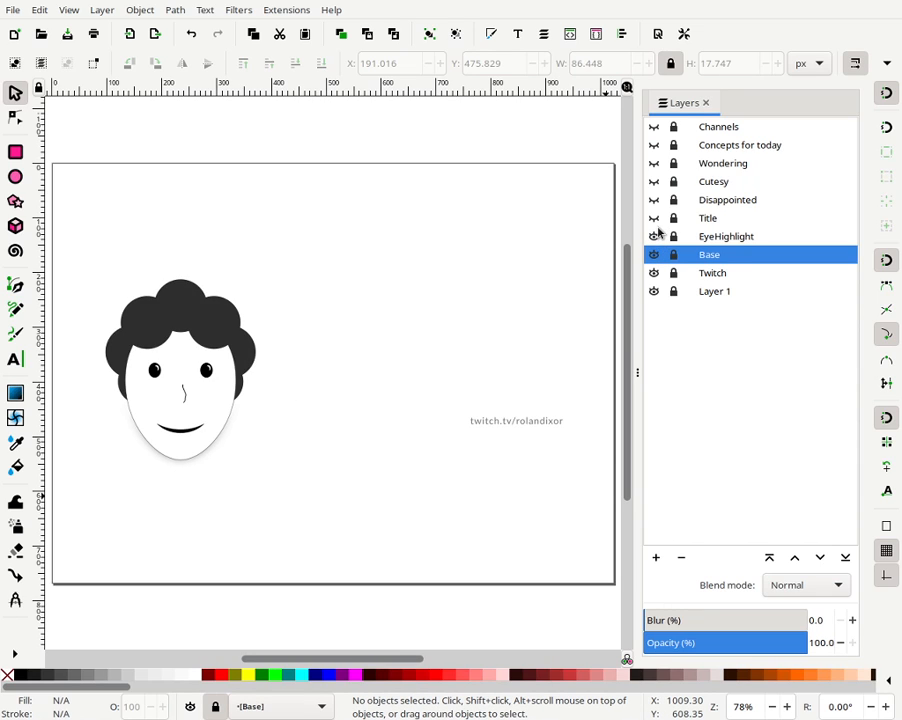
left_click(654, 218)
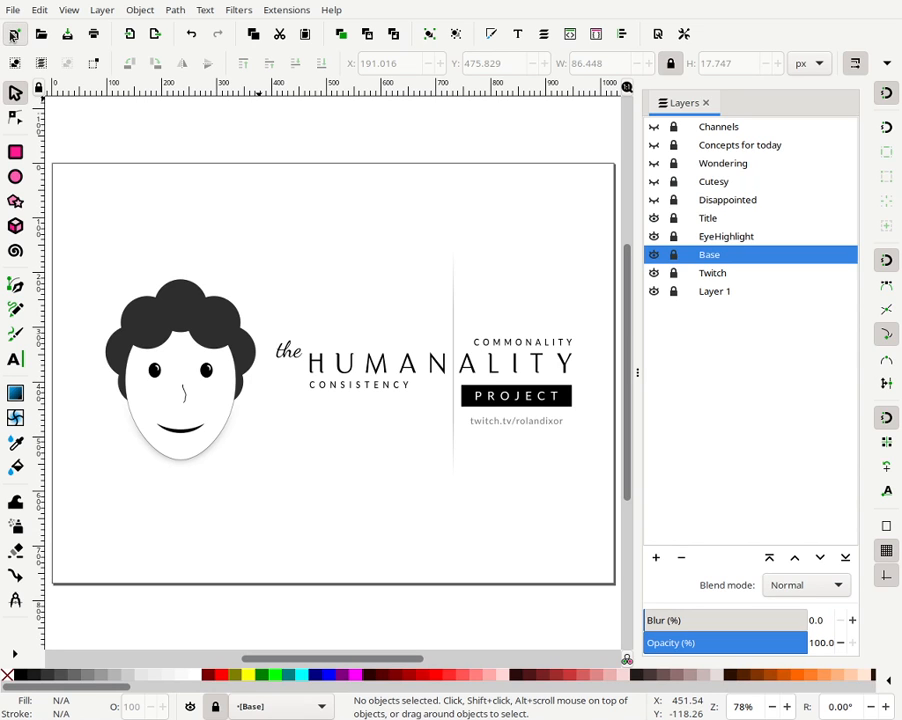
- Create a new blank document
left_click(13, 36)
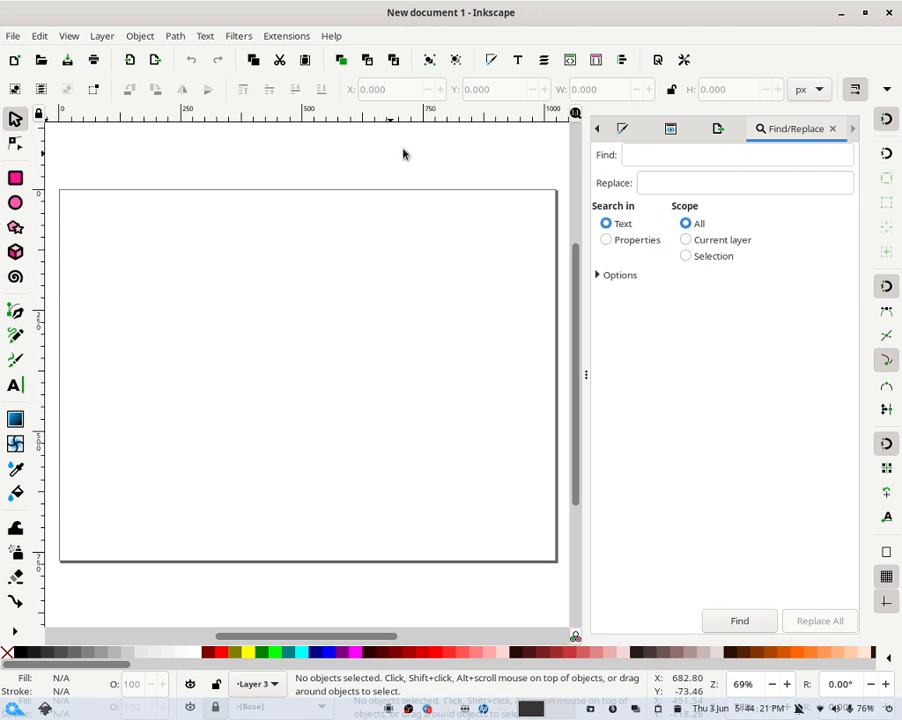
left_click_drag(505, 16, 436, 3)
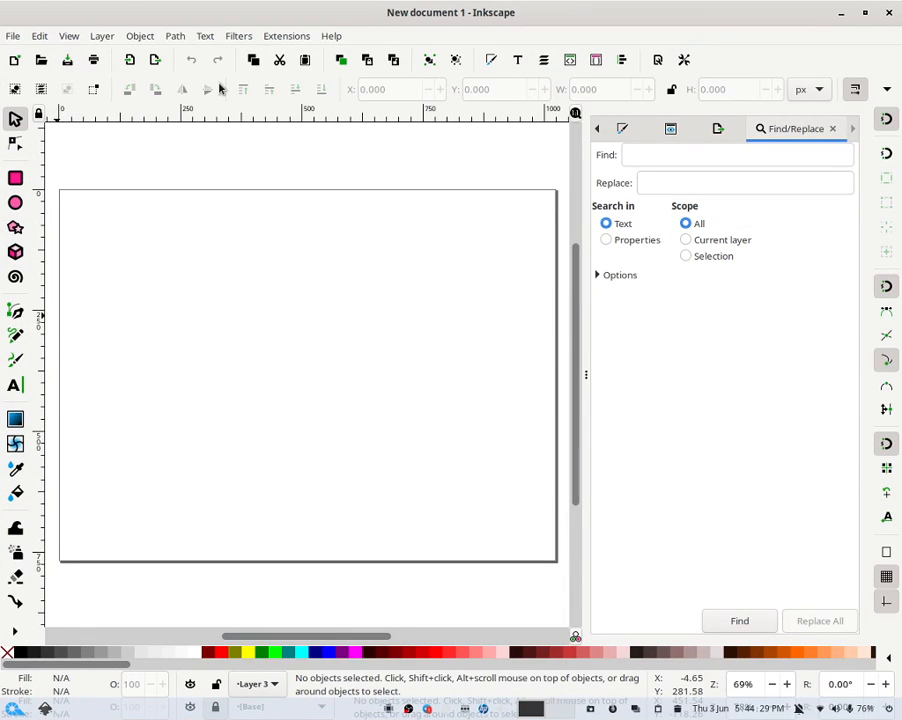
- Draw an ellipse about 335 px wide and 447 px tall in the middle of the page
left_click(16, 206)
left_click_drag(242, 271, 404, 488)
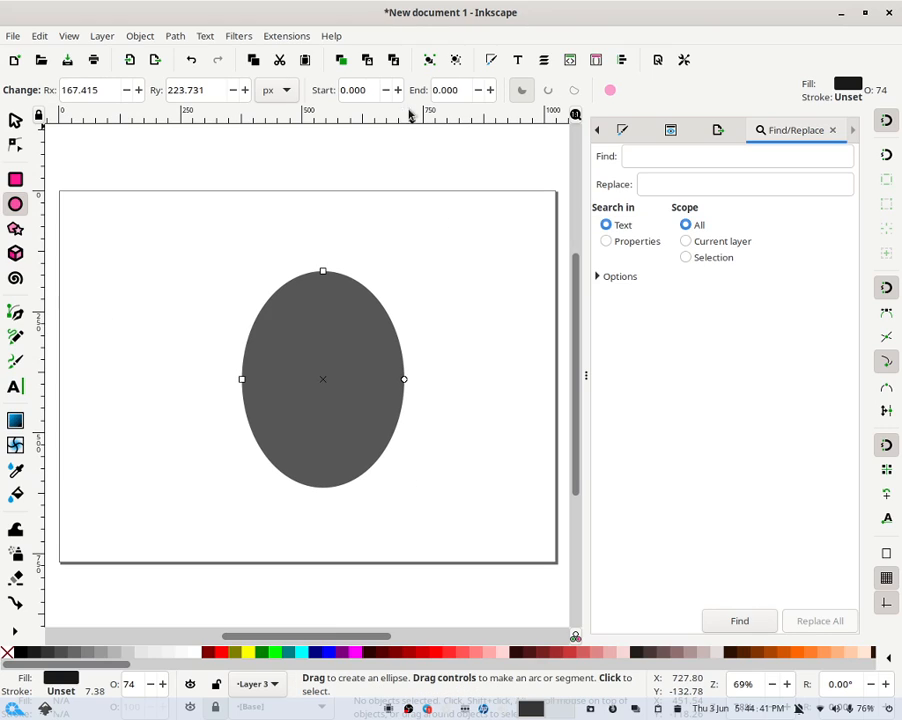
left_click_drag(455, 16, 430, 3)
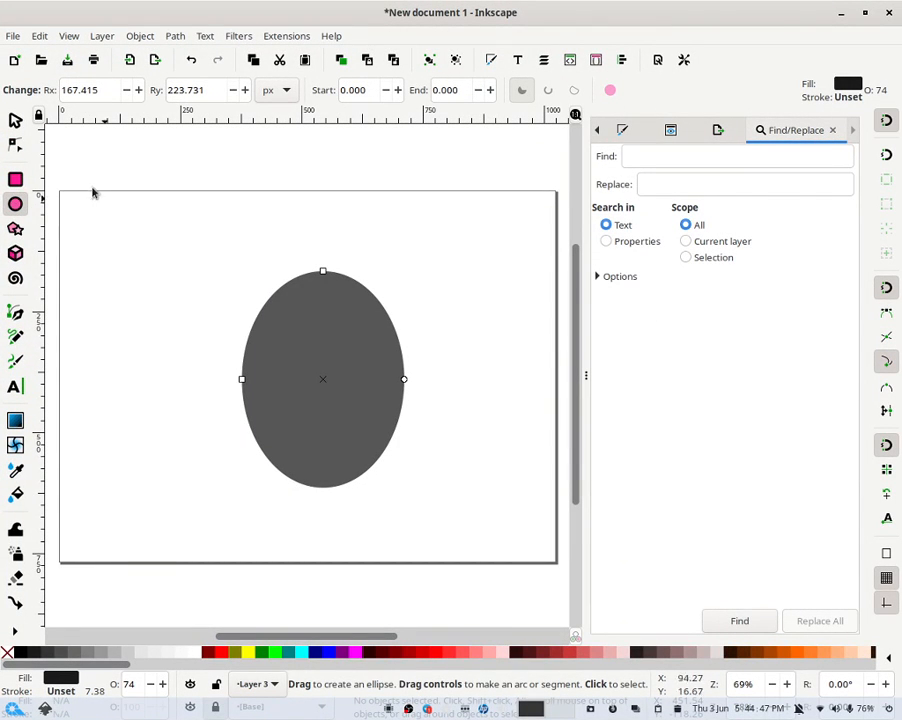
- Duplicate the ellipse and rotate the copy 90 degrees
left_click(15, 119)
right_click(341, 303)
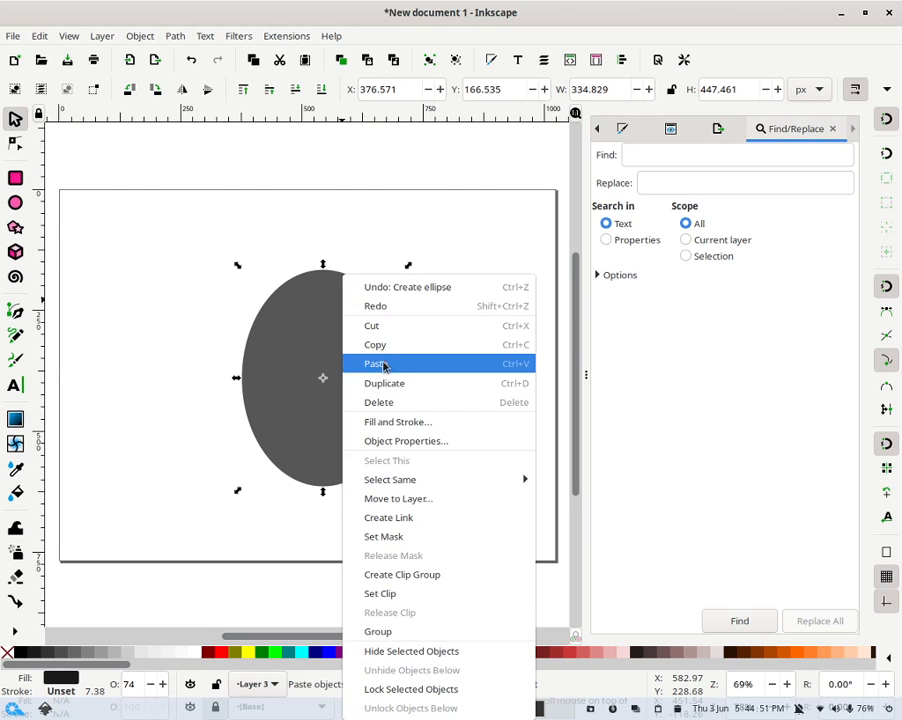
left_click(343, 382)
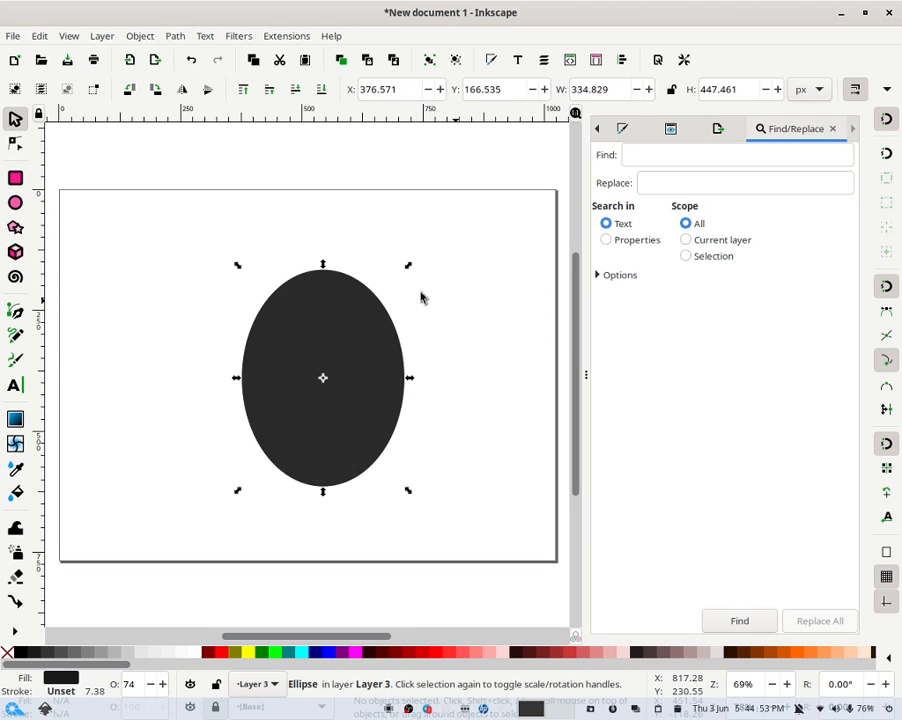
left_click(155, 89)
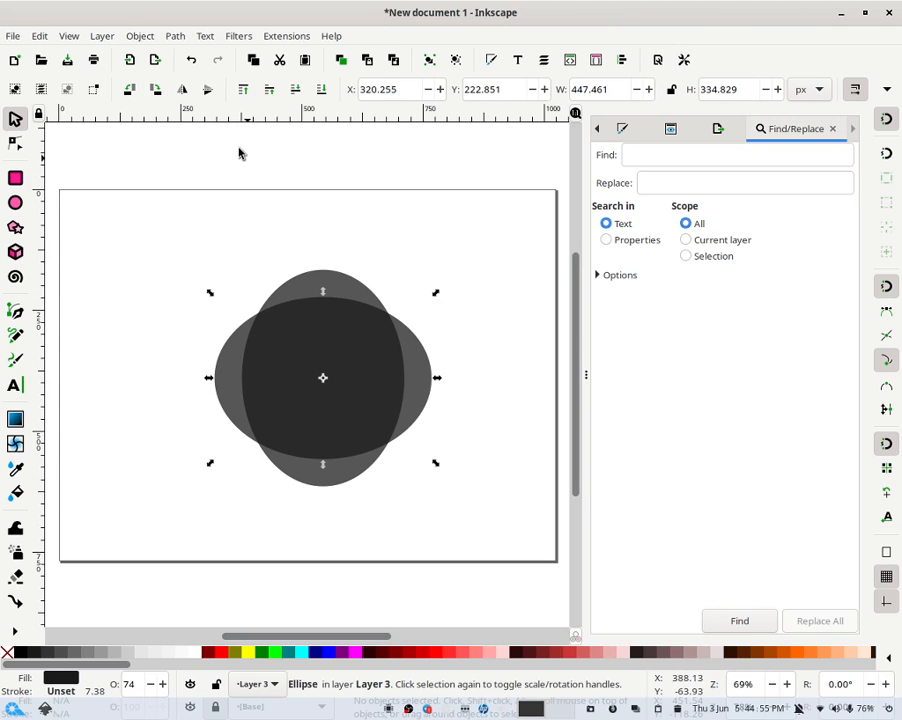
- Move the rotated copy upward so it overlaps the top half of the original ellipse
left_click(519, 296)
left_click_drag(372, 415, 366, 331)
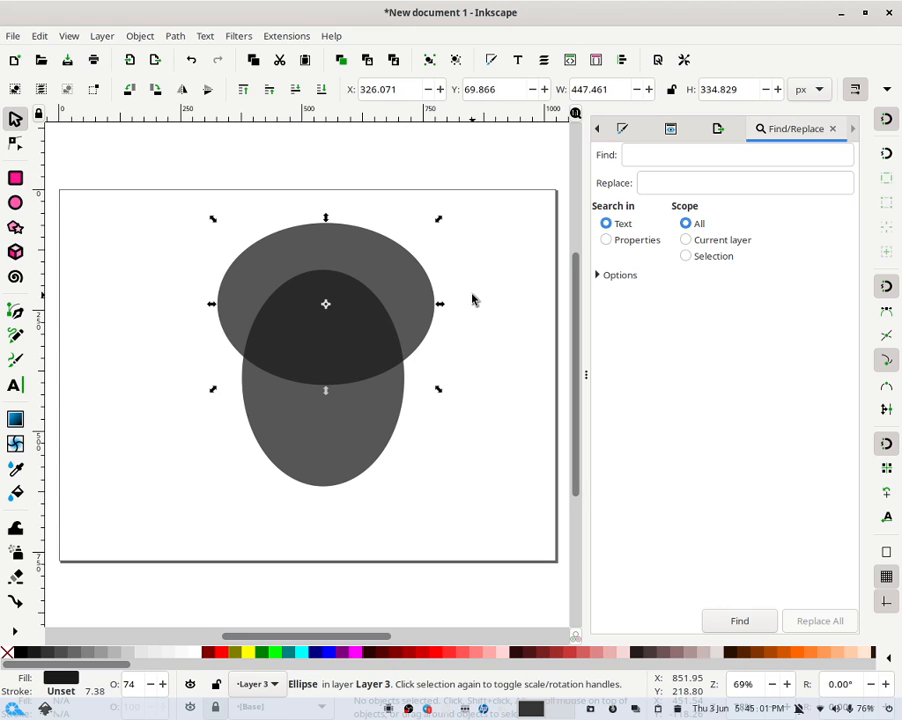
- Select both ellipses and center them on the vertical axis relative to the biggest object
left_click(473, 300)
left_click_drag(506, 170, 48, 578)
right_click(740, 683)
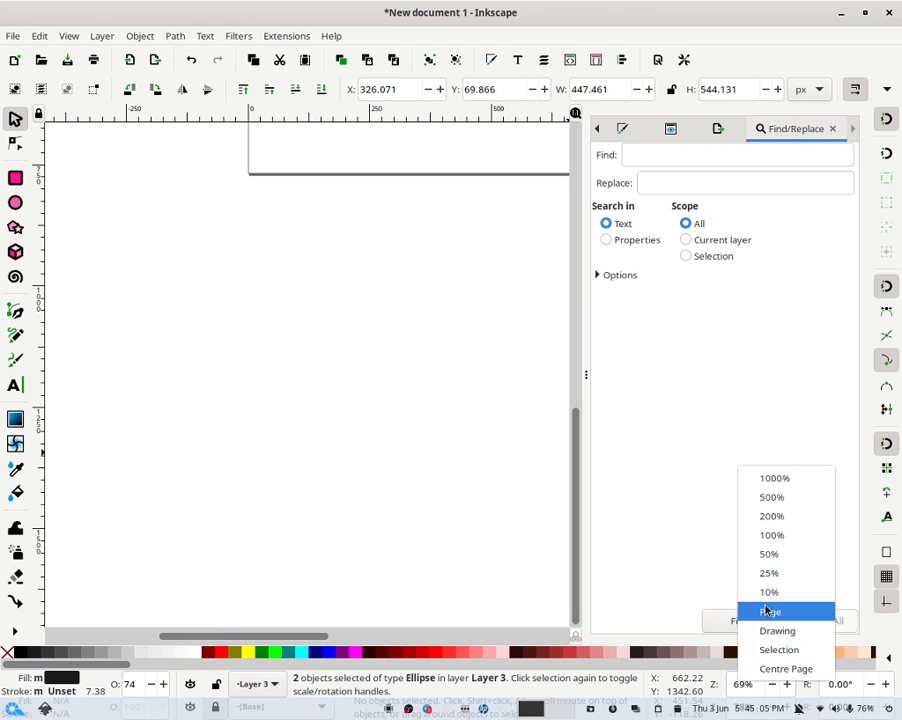
left_click(770, 607)
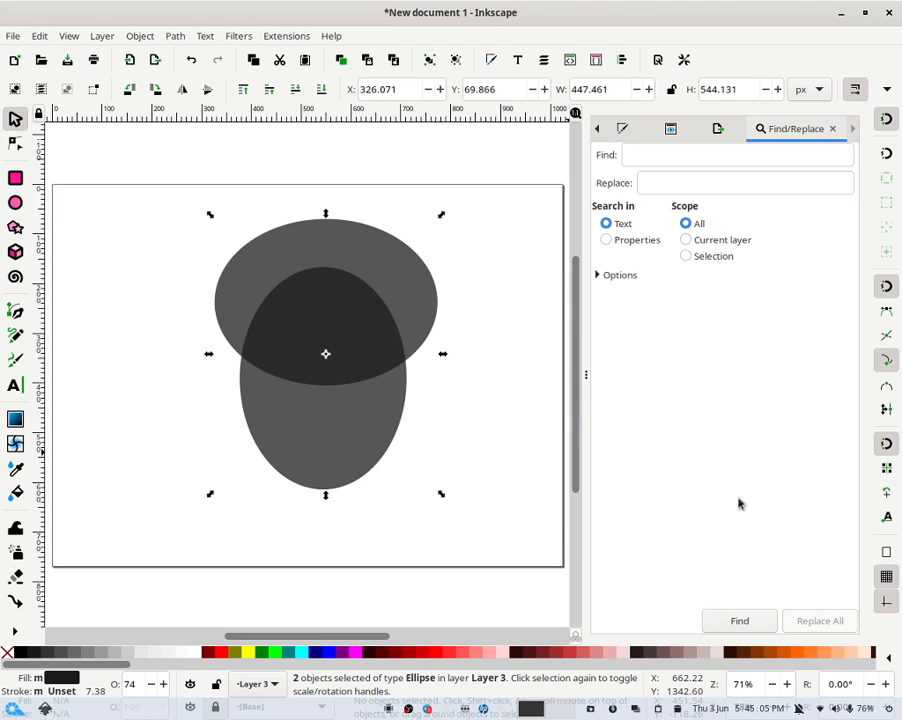
left_click(624, 60)
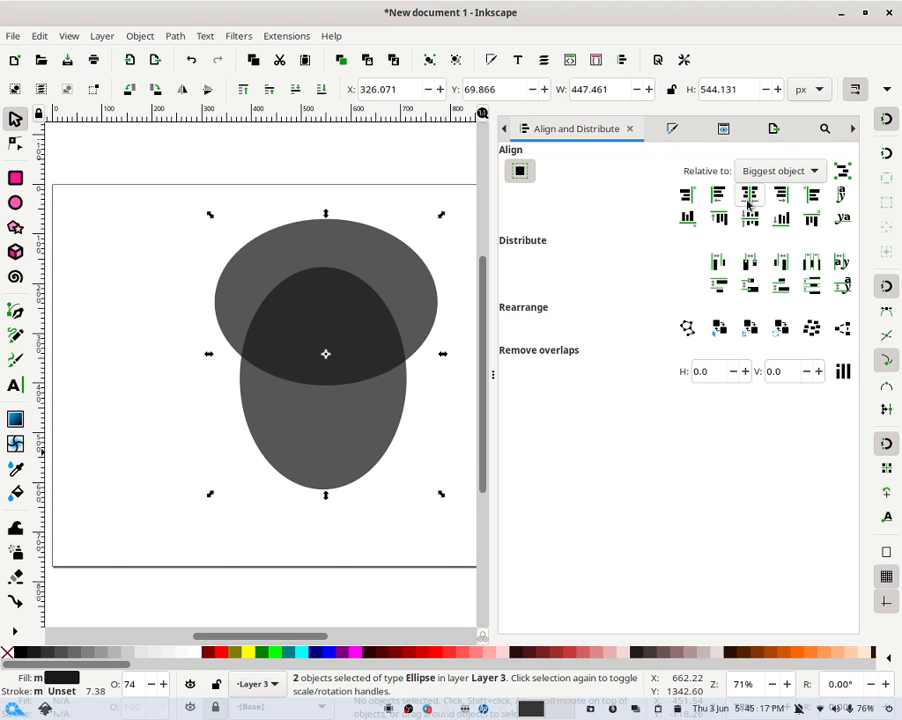
left_click(750, 200)
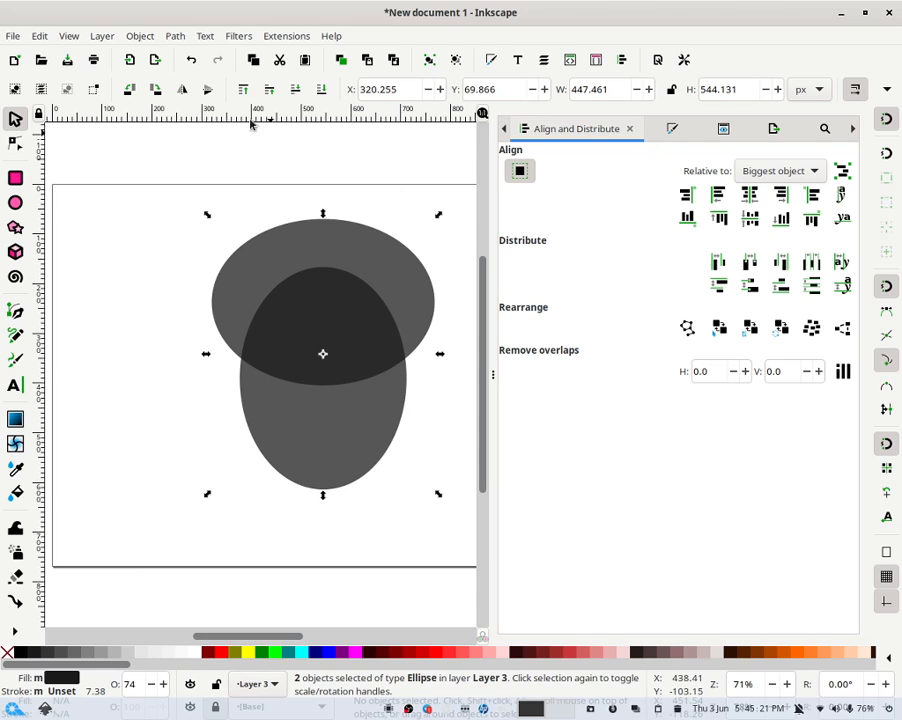
- Union the two ellipses into a single head-shaped path and switch to node editing
left_click(174, 38)
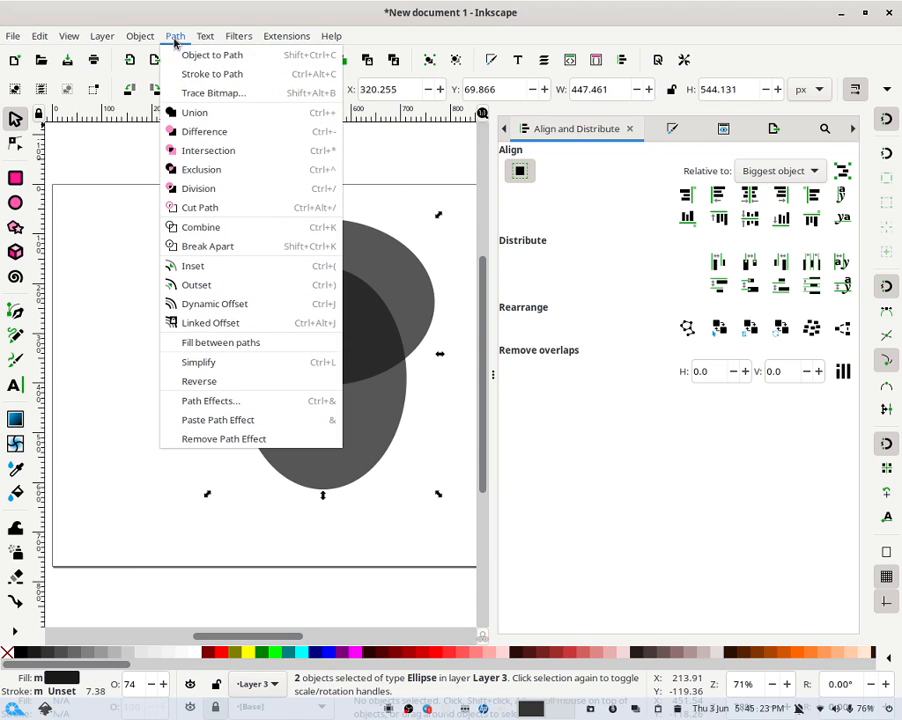
left_click(197, 113)
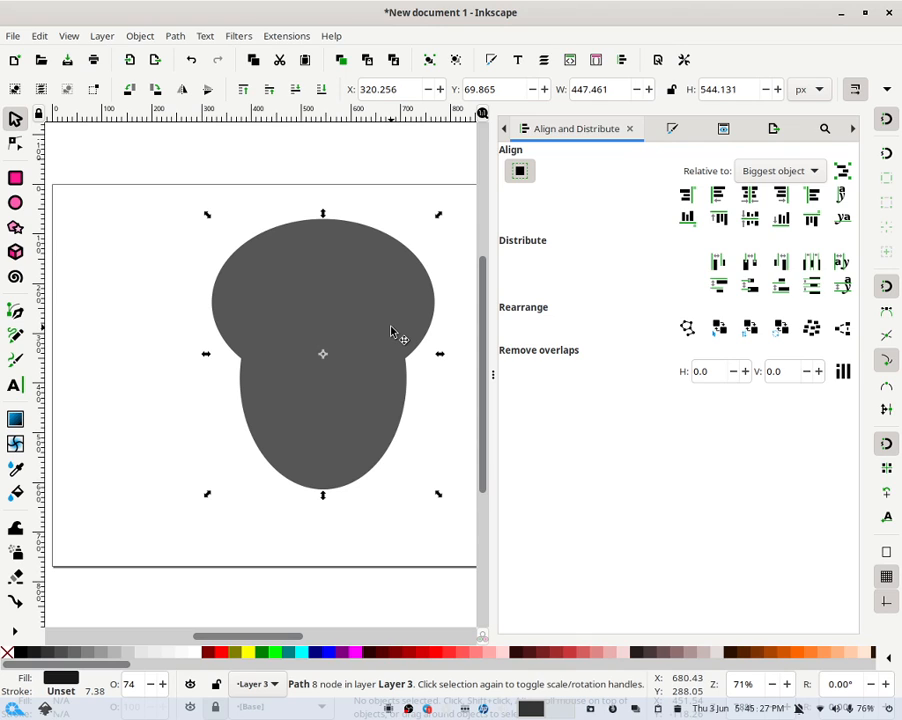
left_click(17, 146)
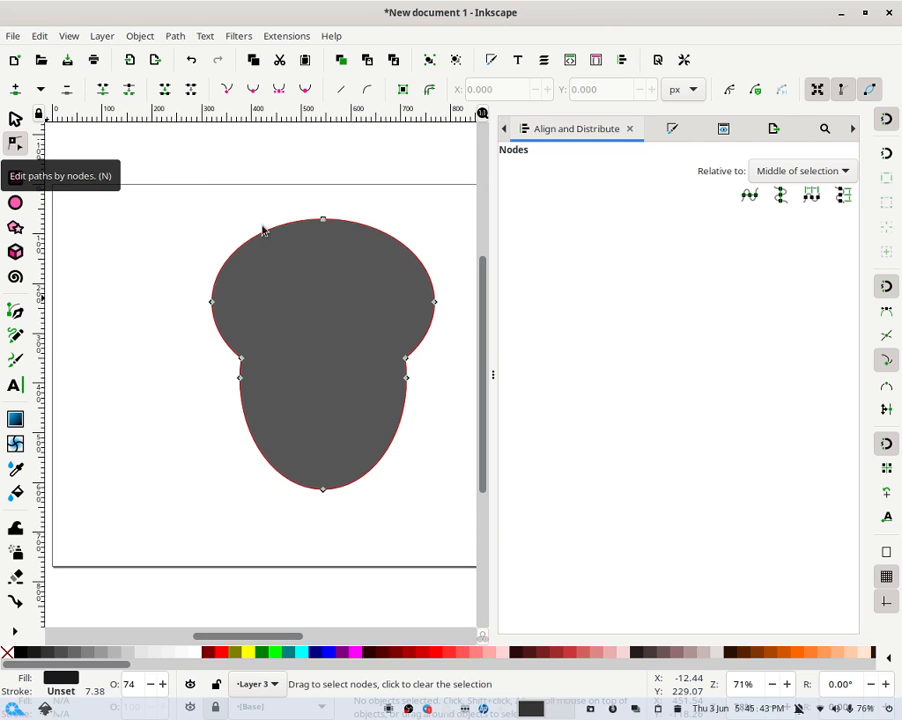
key("ctrl+shift+p")
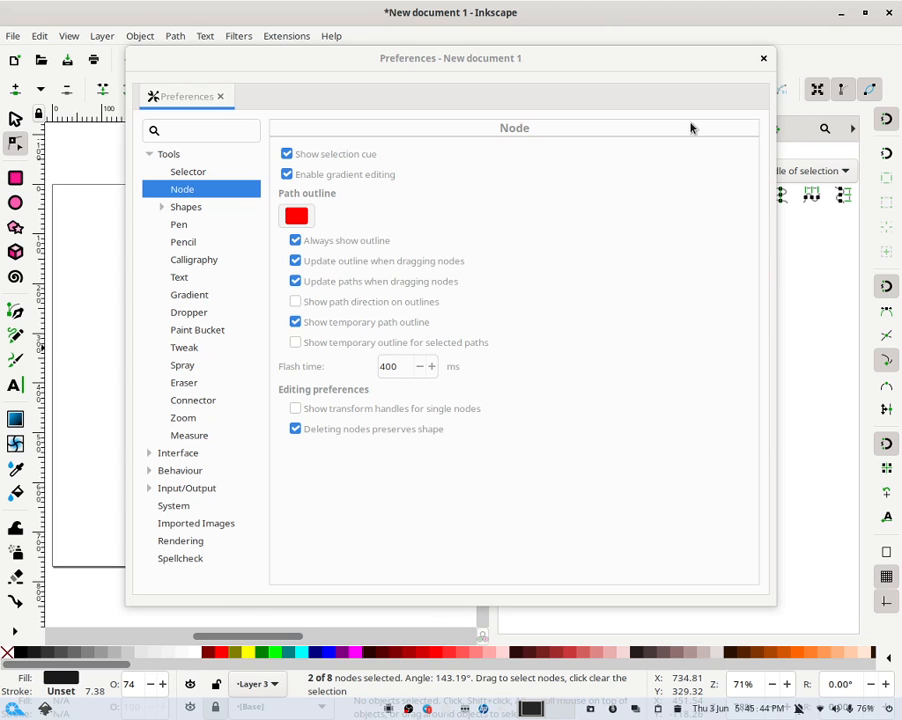
left_click(763, 58)
left_click(384, 180)
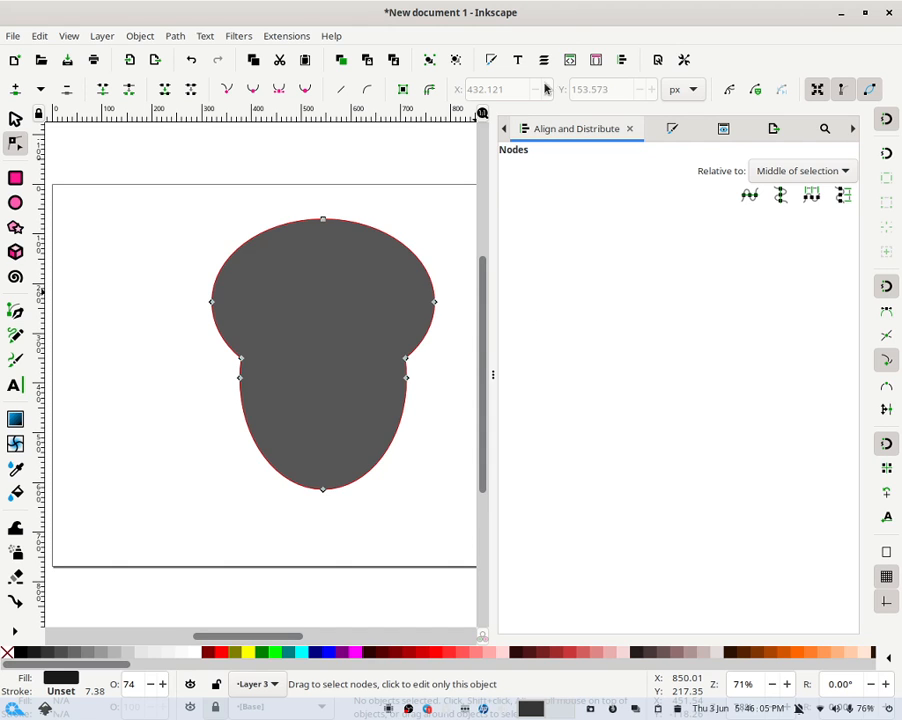
key("F11")
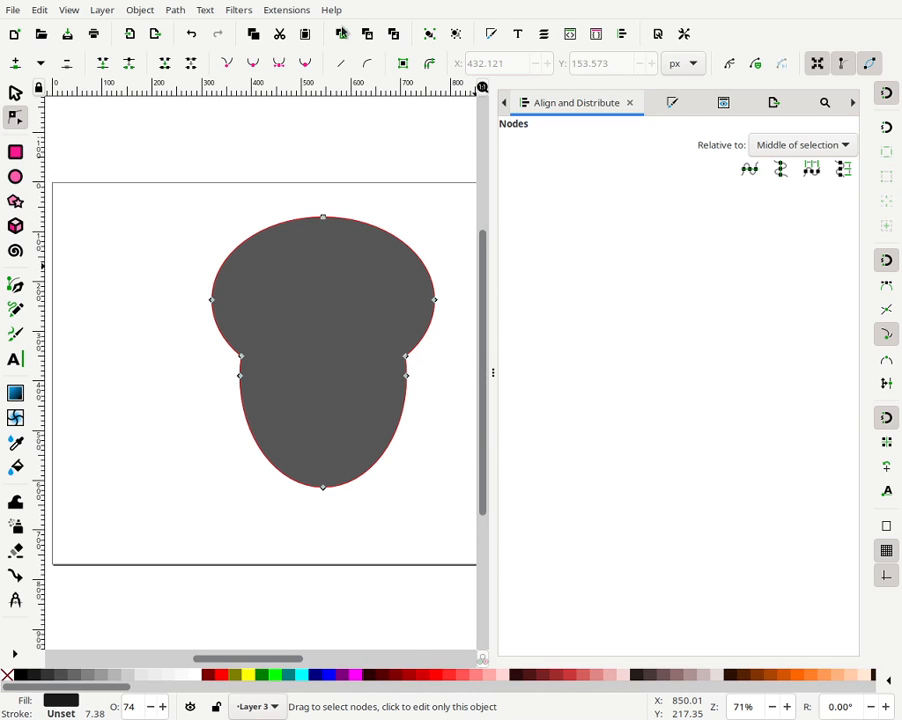
- Zoom to fit the page and make all nodes of the head shape auto-smooth
left_click_drag(183, 158, 463, 548)
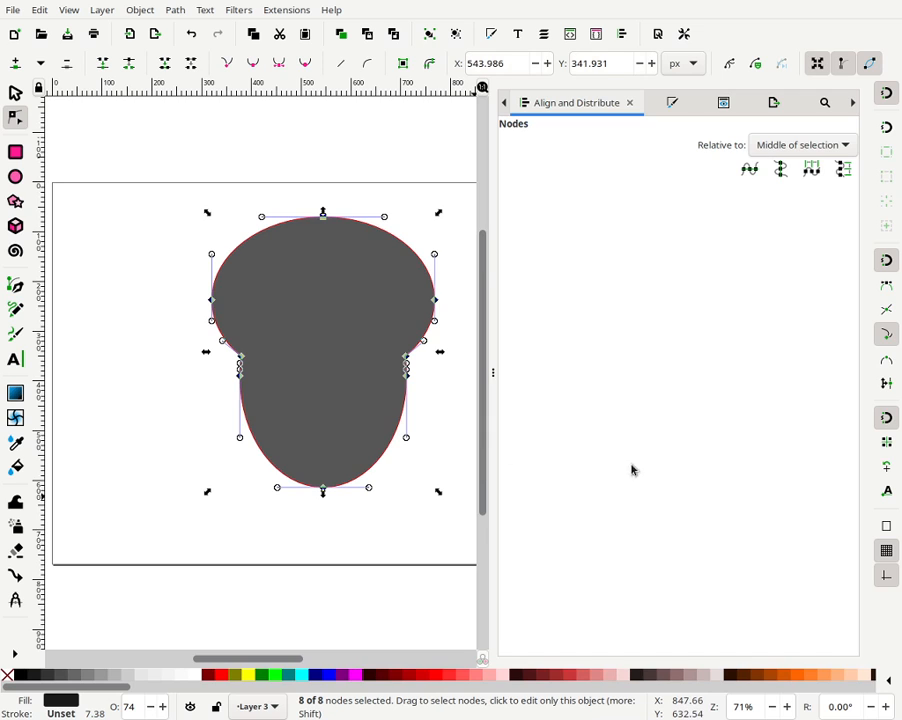
right_click(739, 708)
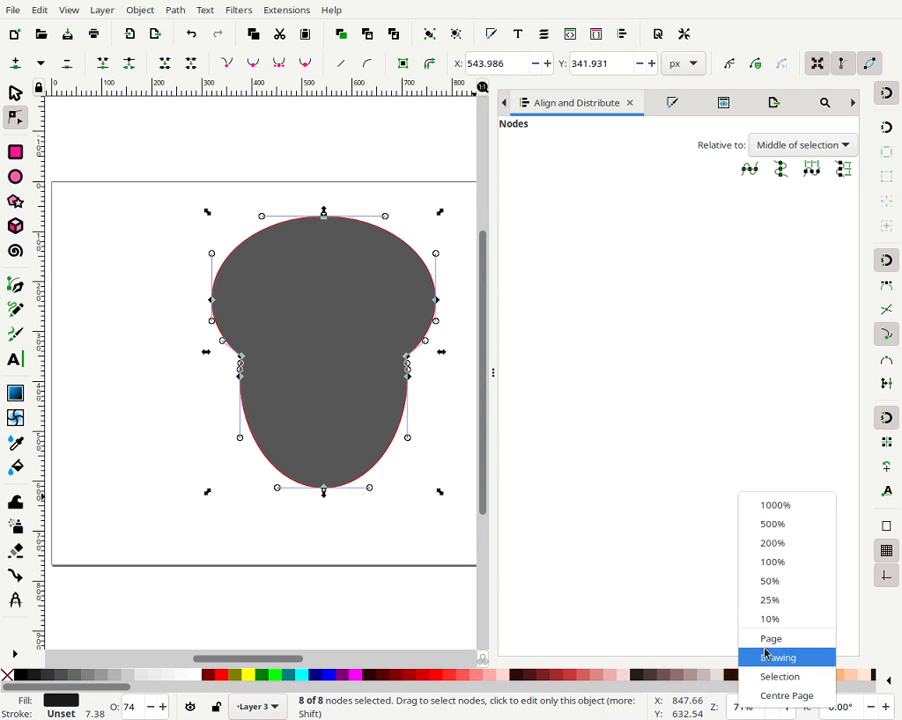
left_click(768, 638)
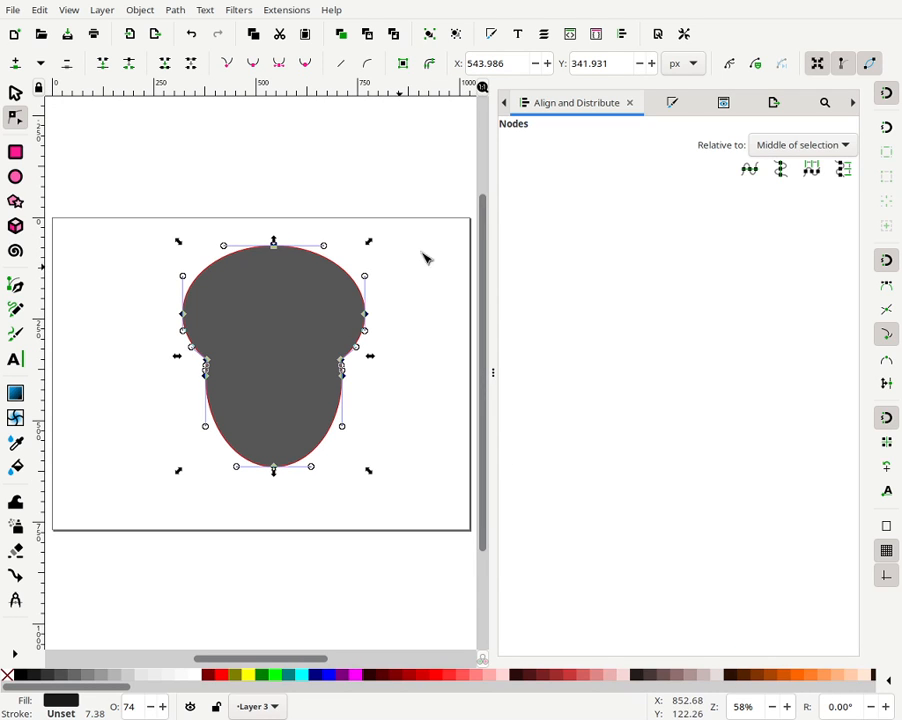
left_click(306, 63)
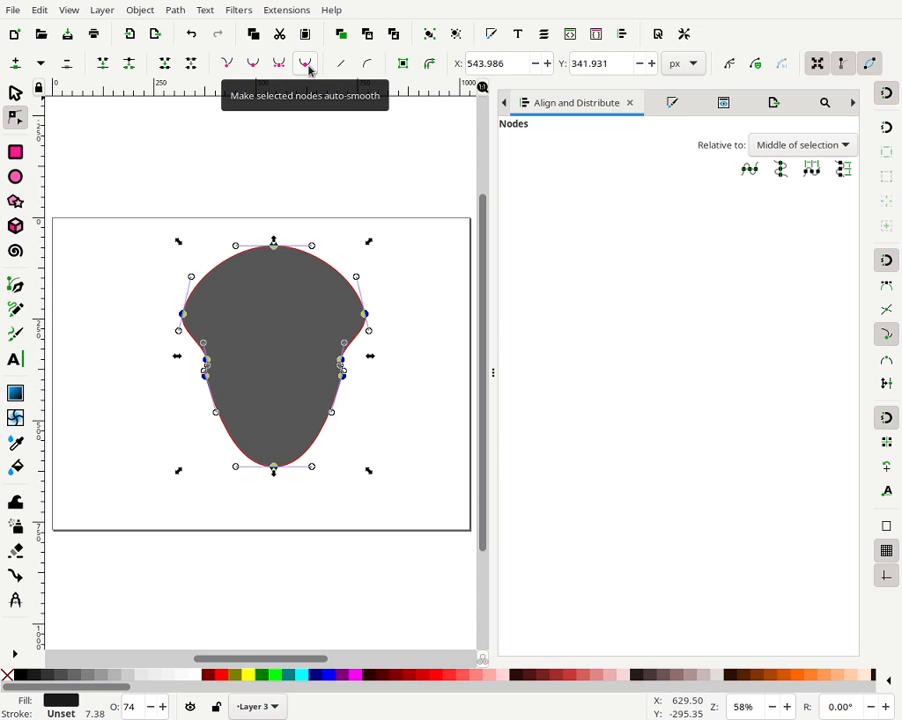
left_click(380, 264)
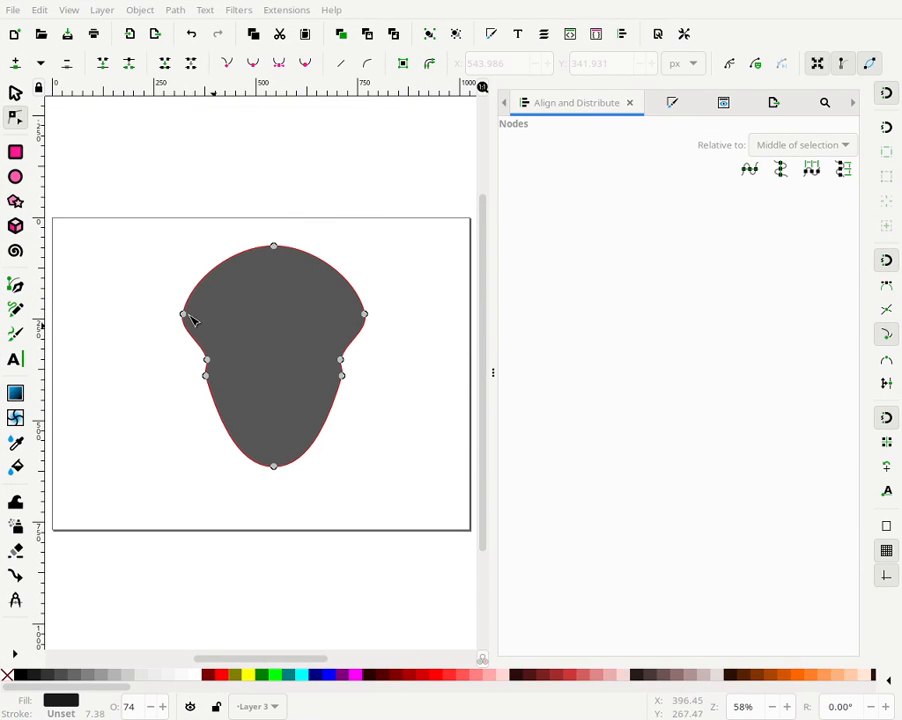
- Delete the two side nodes at the widest point of the upper curve
left_click_drag(430, 338, 284, 383)
left_click(433, 348)
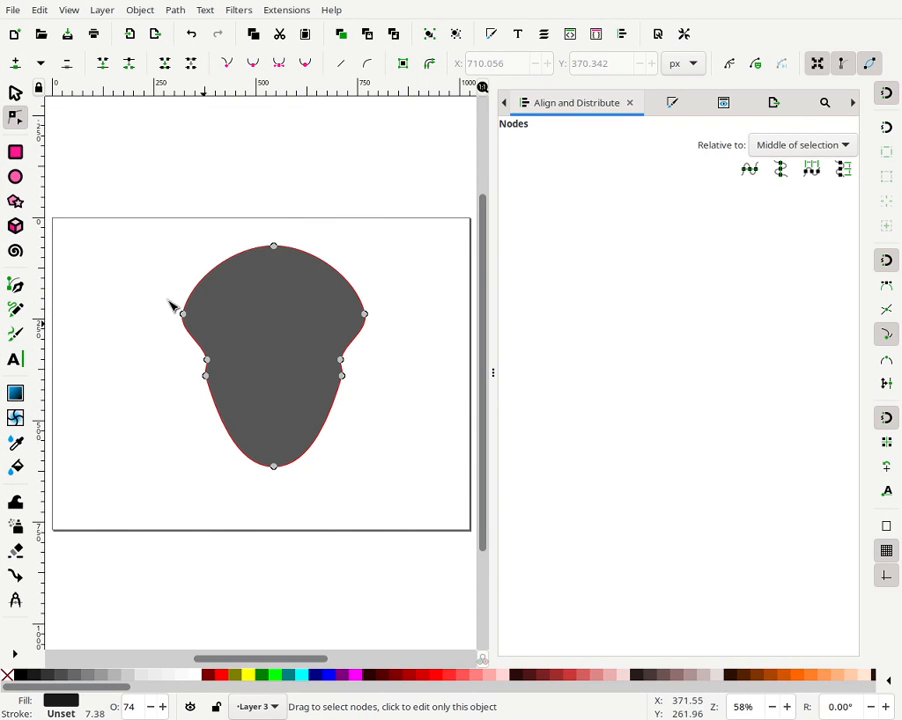
left_click_drag(413, 290, 152, 320)
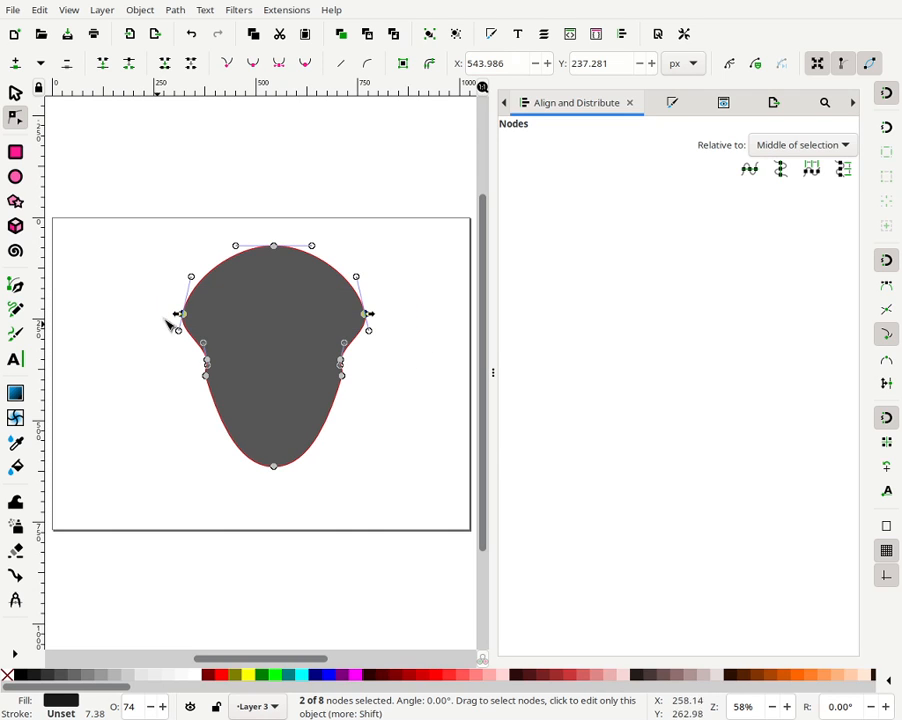
key("Delete")
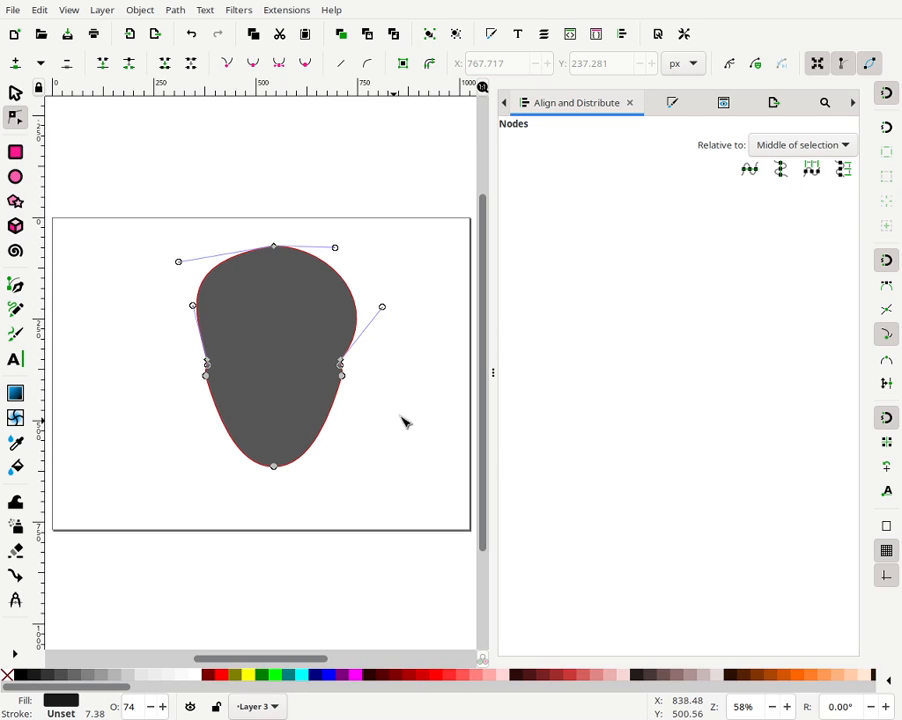
- Join each pair of waist nodes on the right and left sides into a single node
left_click_drag(408, 414, 310, 342)
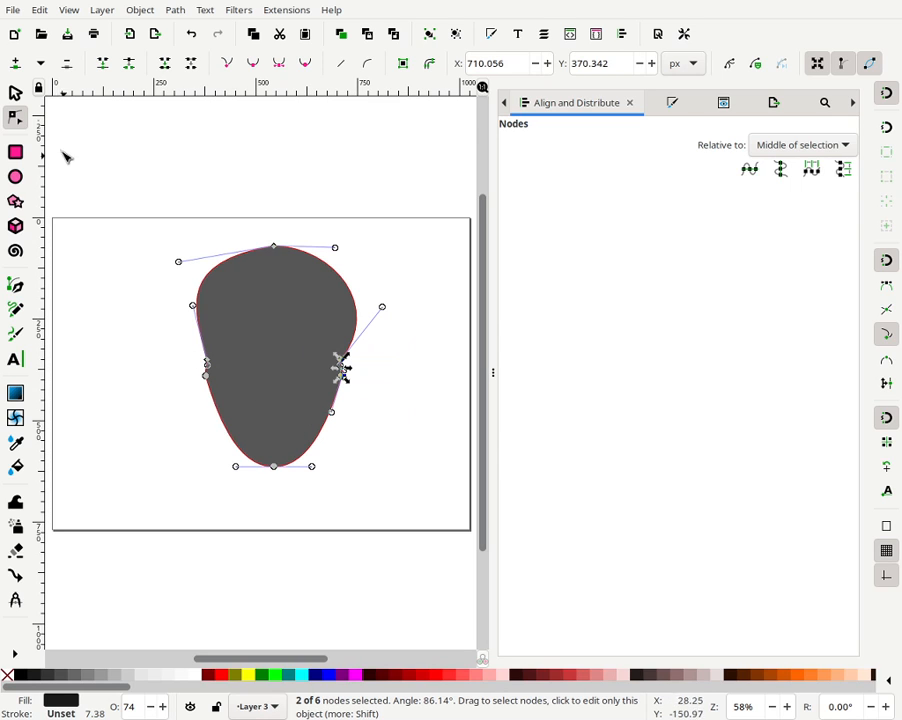
left_click(98, 65)
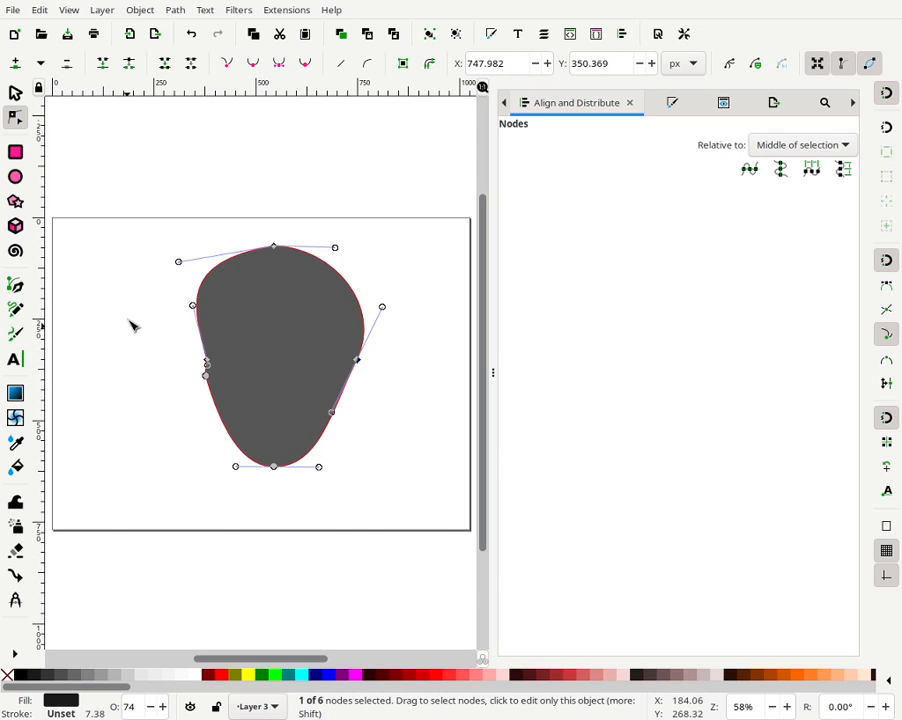
left_click_drag(130, 316, 256, 426)
left_click(98, 65)
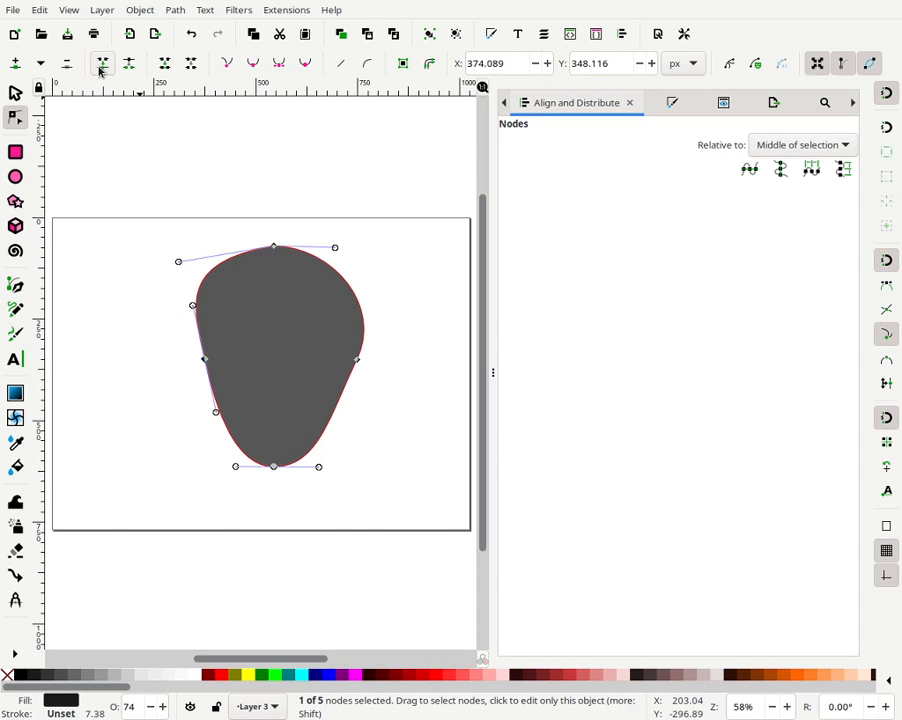
- Select all nodes of the head and make them corner nodes
left_click(390, 271)
left_click_drag(385, 163, 120, 540)
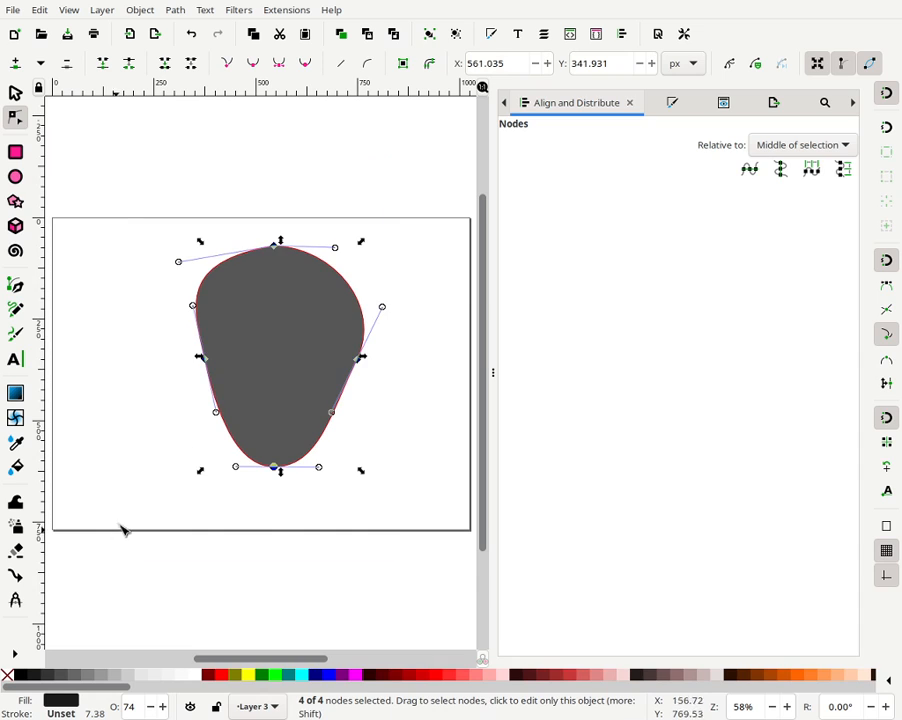
left_click(227, 66)
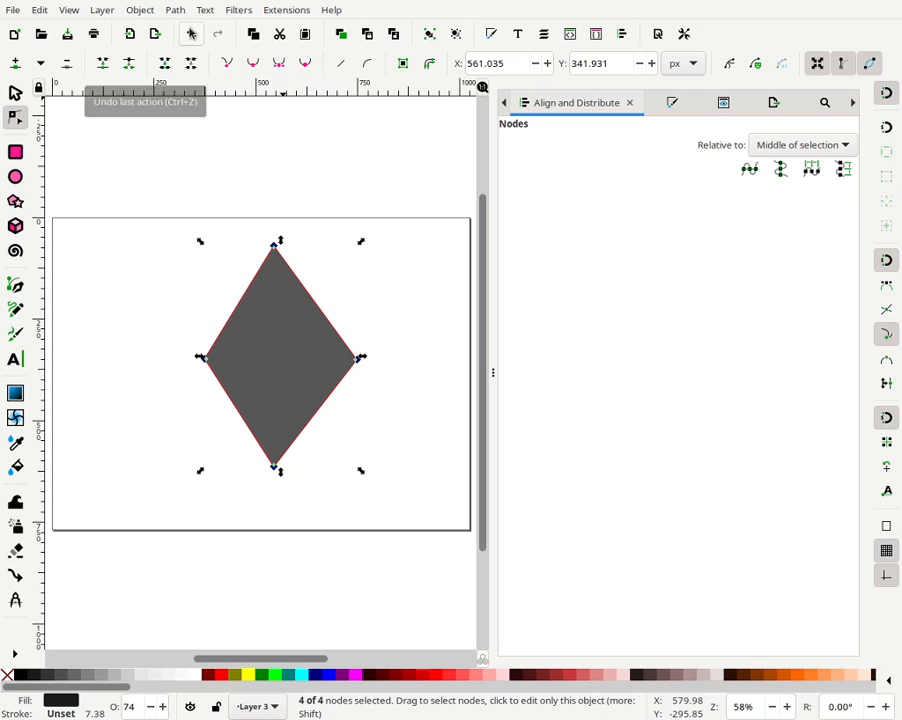
- Undo the corner conversion, both node joins and the side-node deletion
left_click(191, 34)
left_click(191, 34)
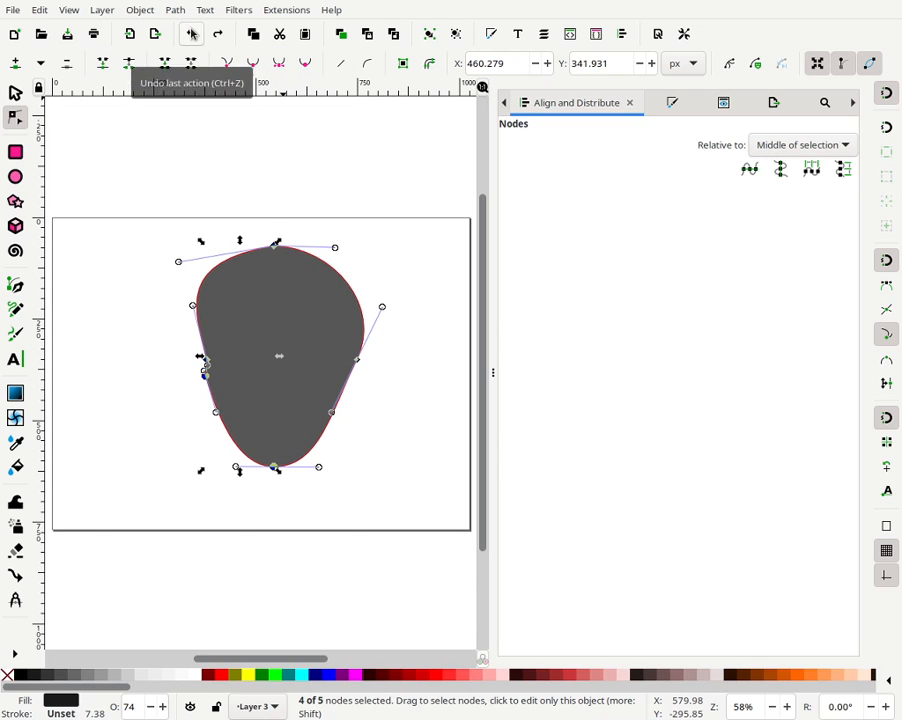
left_click(192, 34)
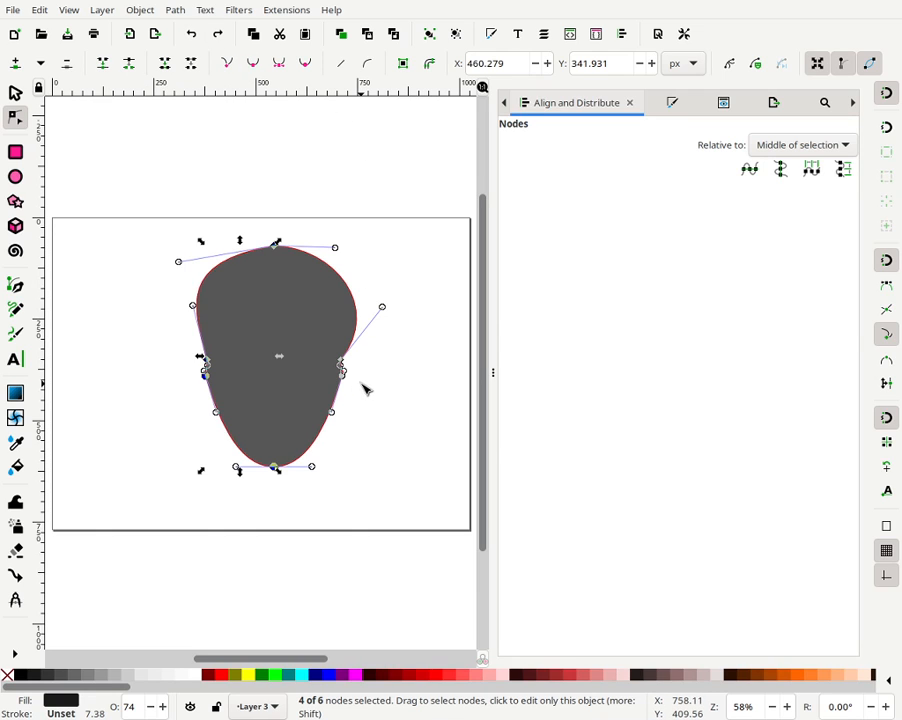
left_click(393, 380)
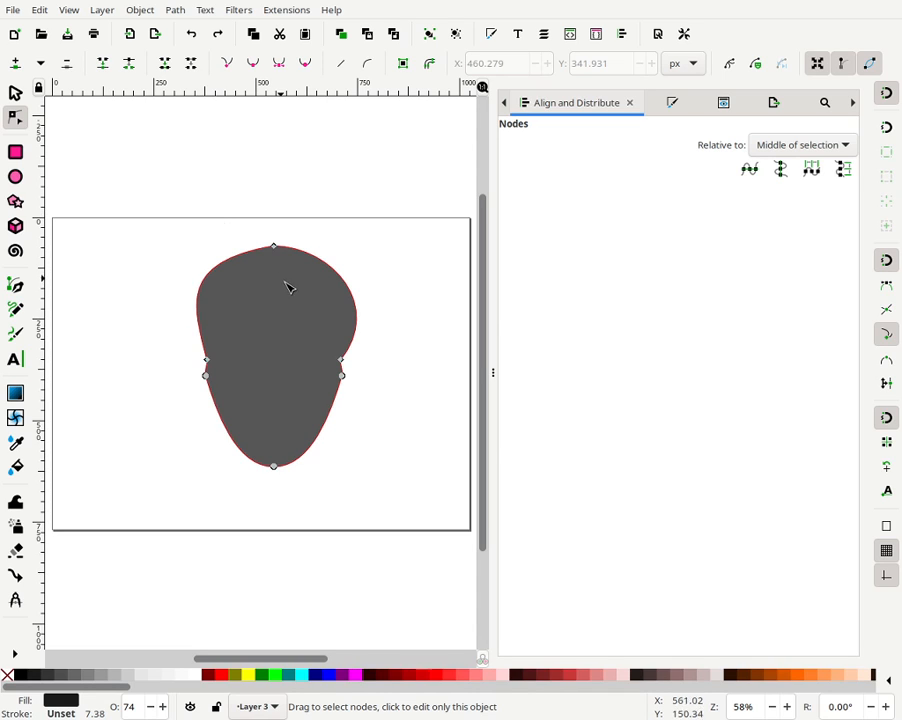
left_click(190, 37)
- Delete the four waist nodes on both sides of the head shape
left_click_drag(386, 400, 150, 363)
key("Delete")
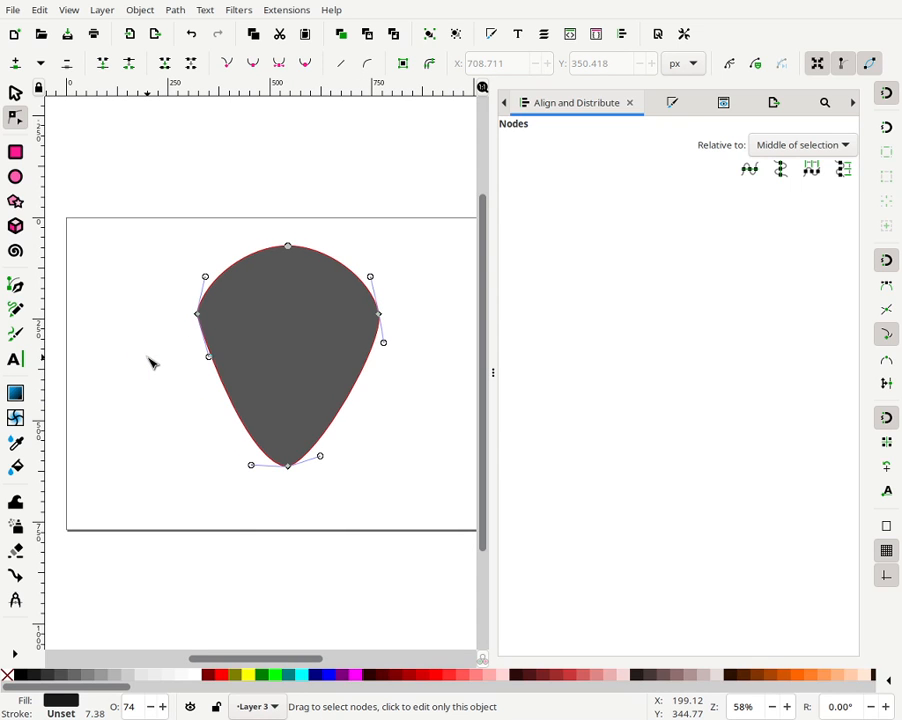
- Select all four remaining nodes, make them corner, then auto-smooth them into a rounded head
left_click_drag(138, 229, 398, 470)
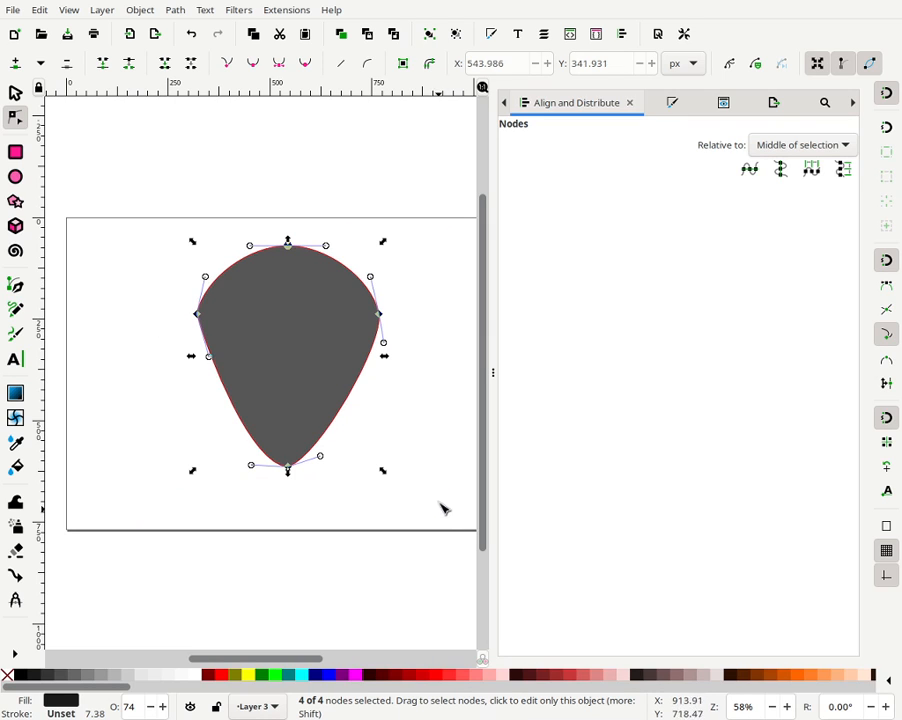
left_click(227, 66)
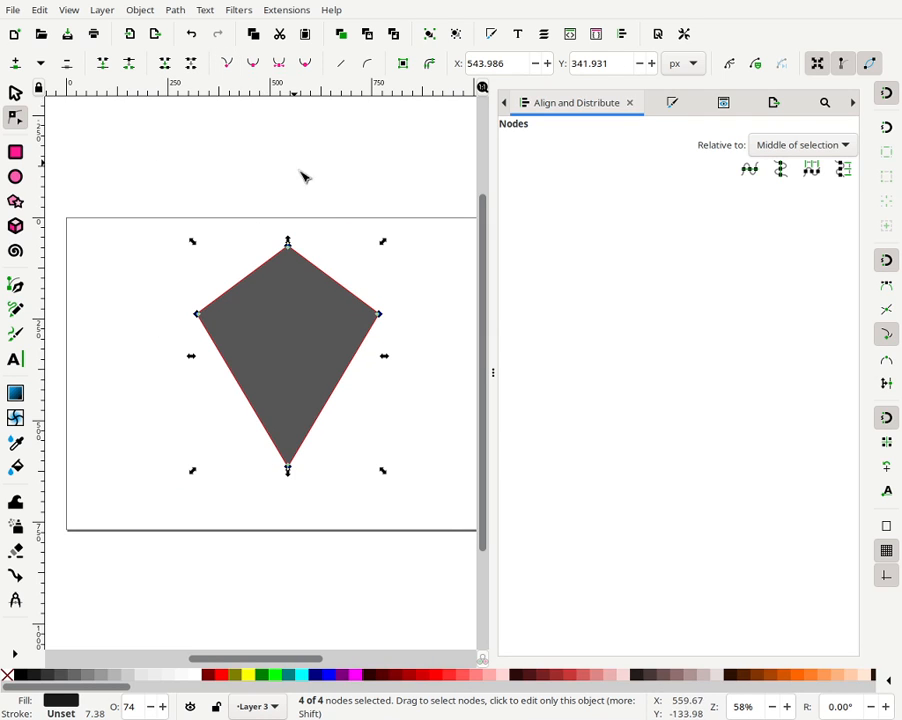
left_click(305, 64)
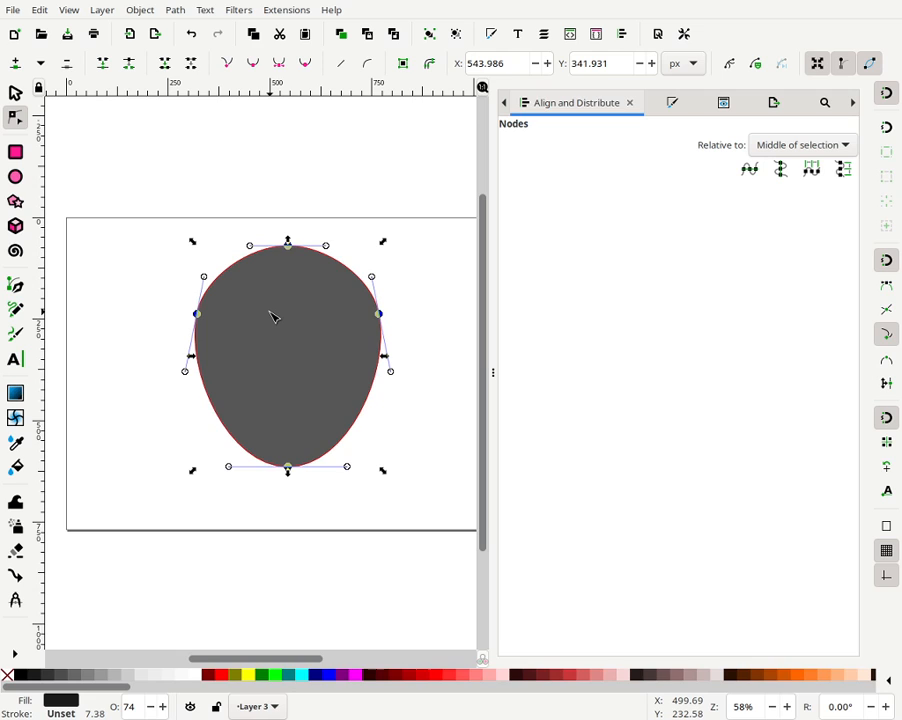
left_click(386, 225)
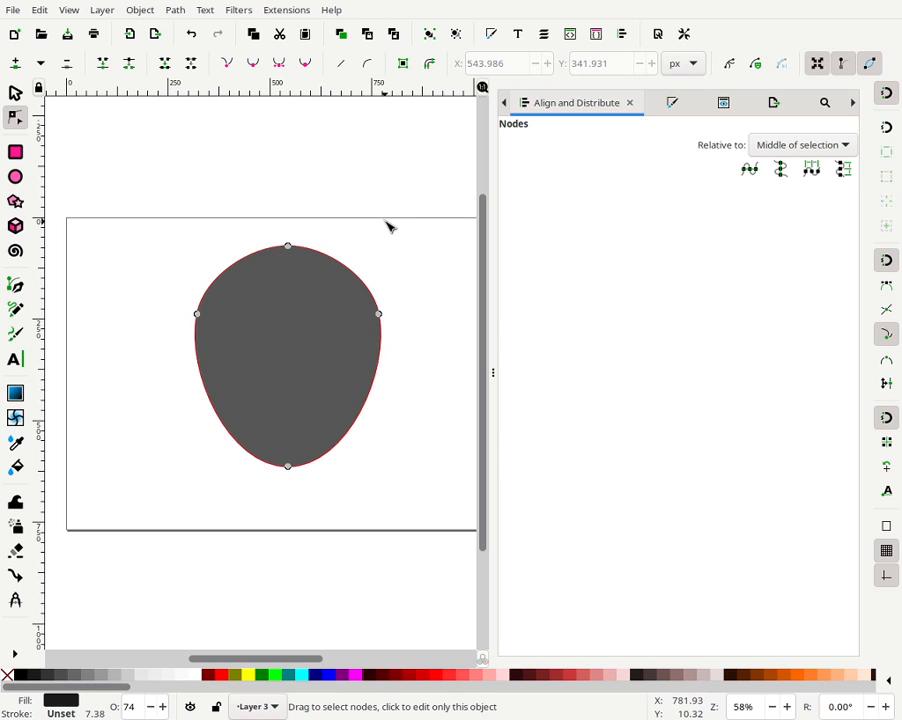
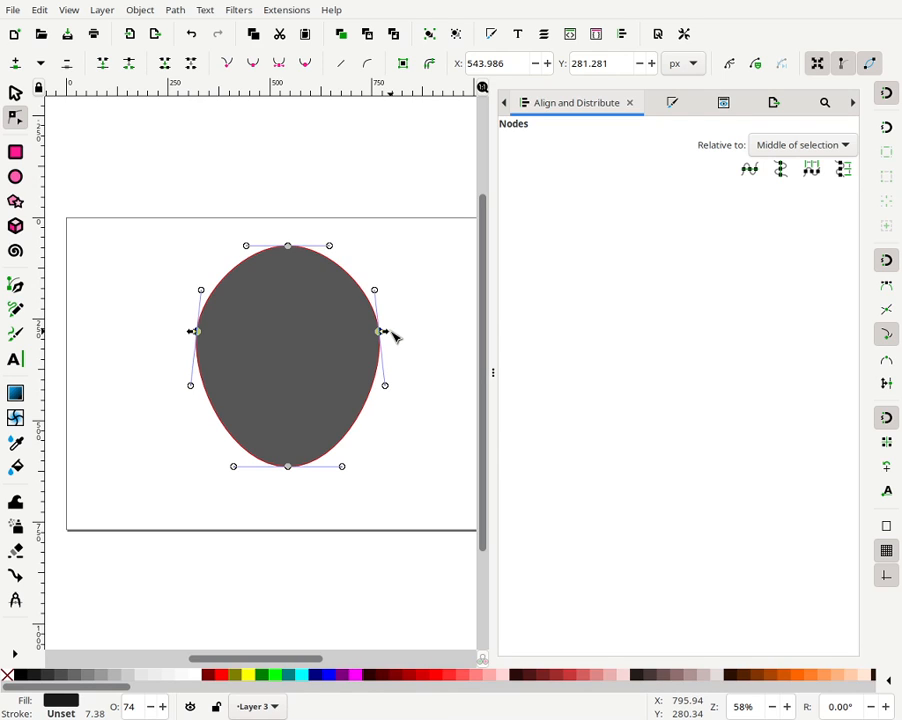
- Pull the head's side node inward to narrow the head shape, then leave node editing
left_click_drag(386, 336, 375, 344)
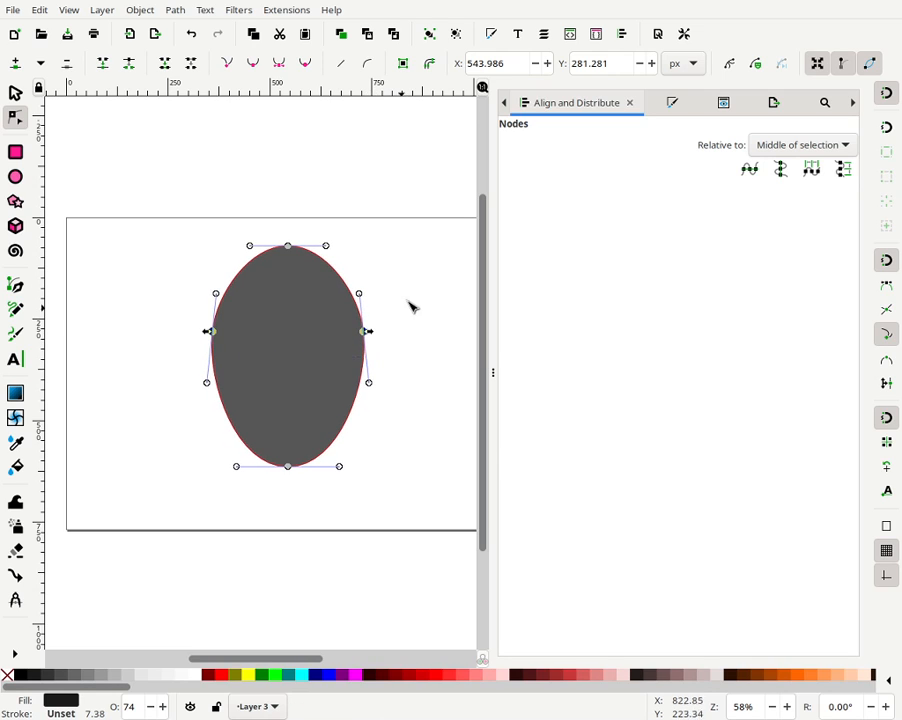
left_click(412, 307)
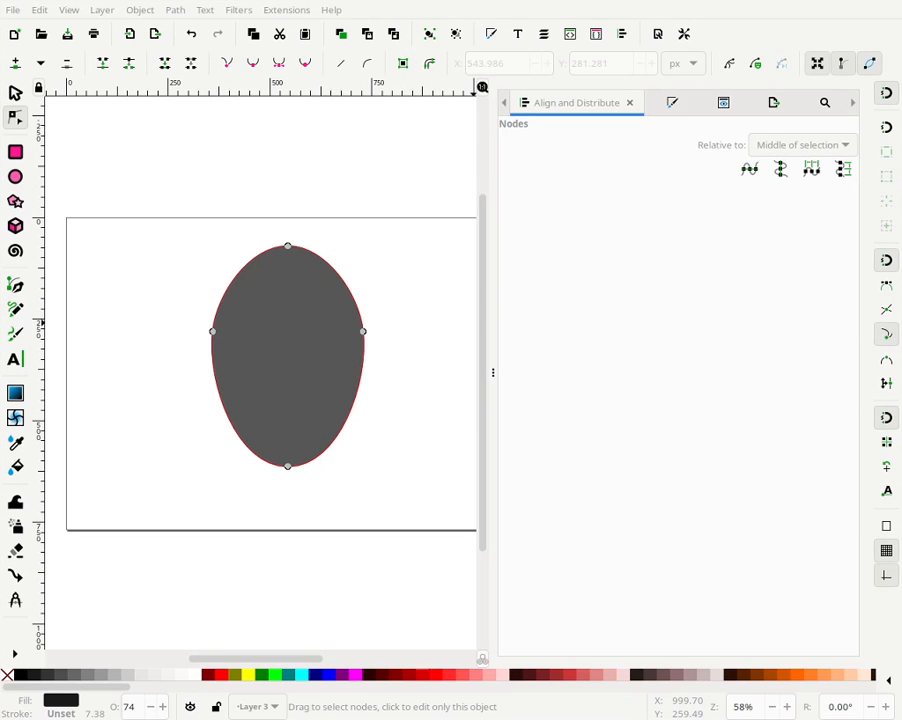
left_click(15, 94)
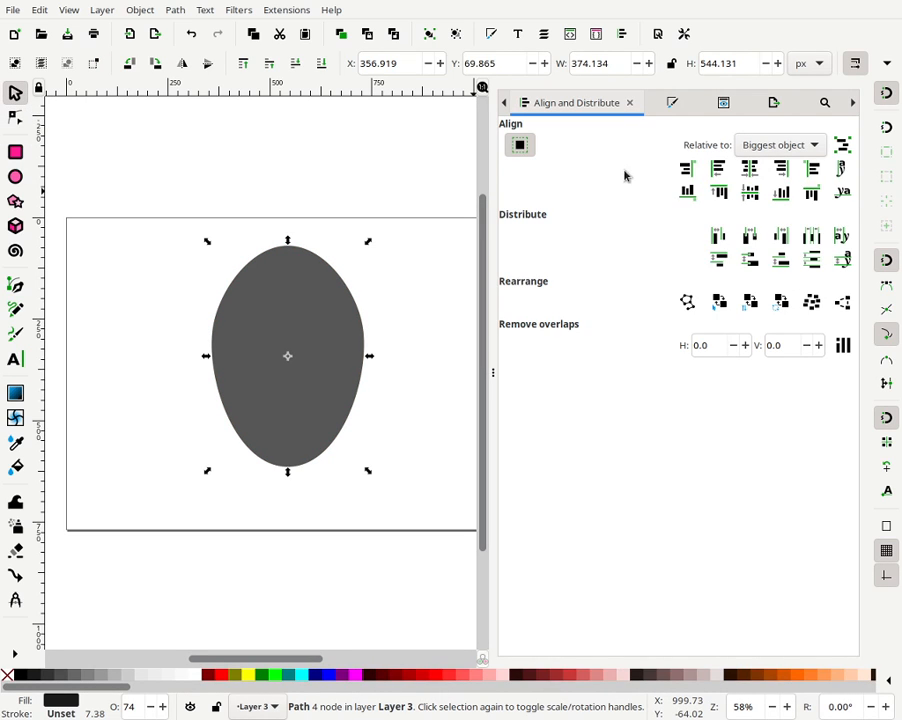
- Set the head's fill to white
left_click(672, 106)
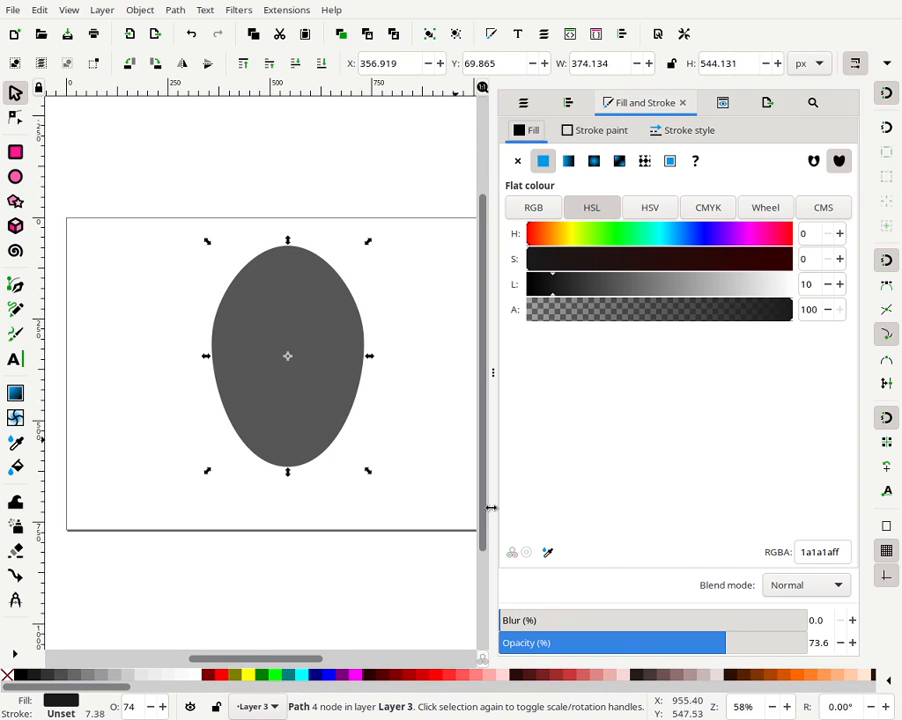
right_click(764, 704)
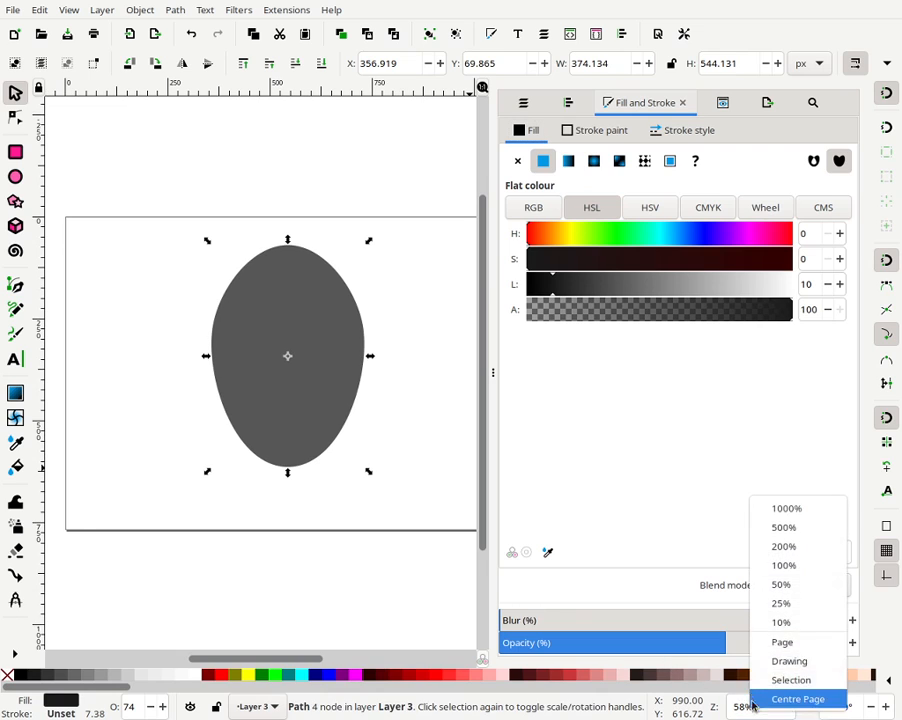
left_click(780, 637)
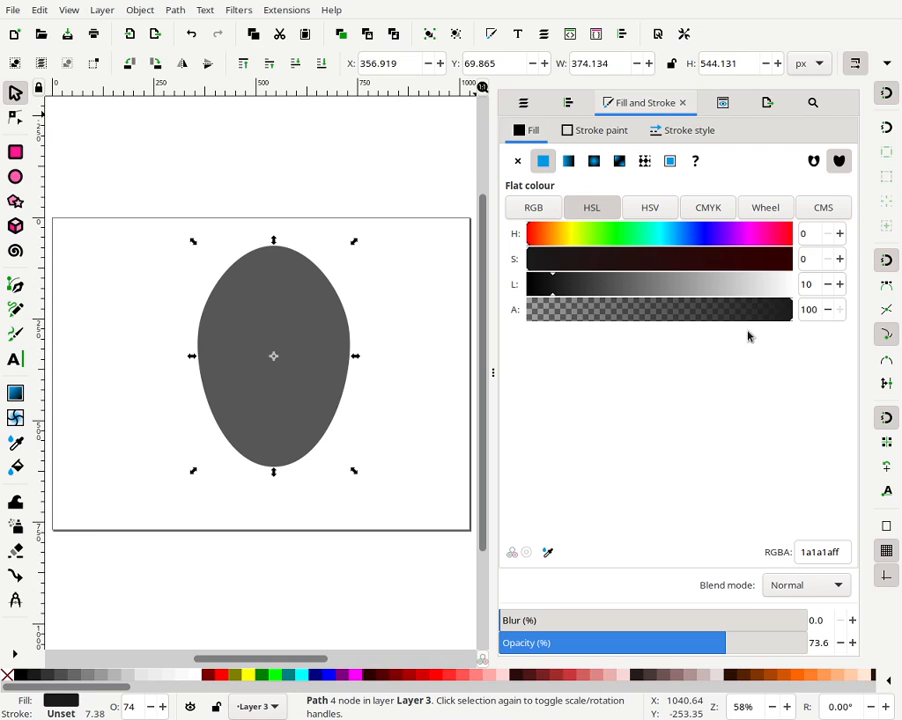
left_click_drag(553, 285, 818, 286)
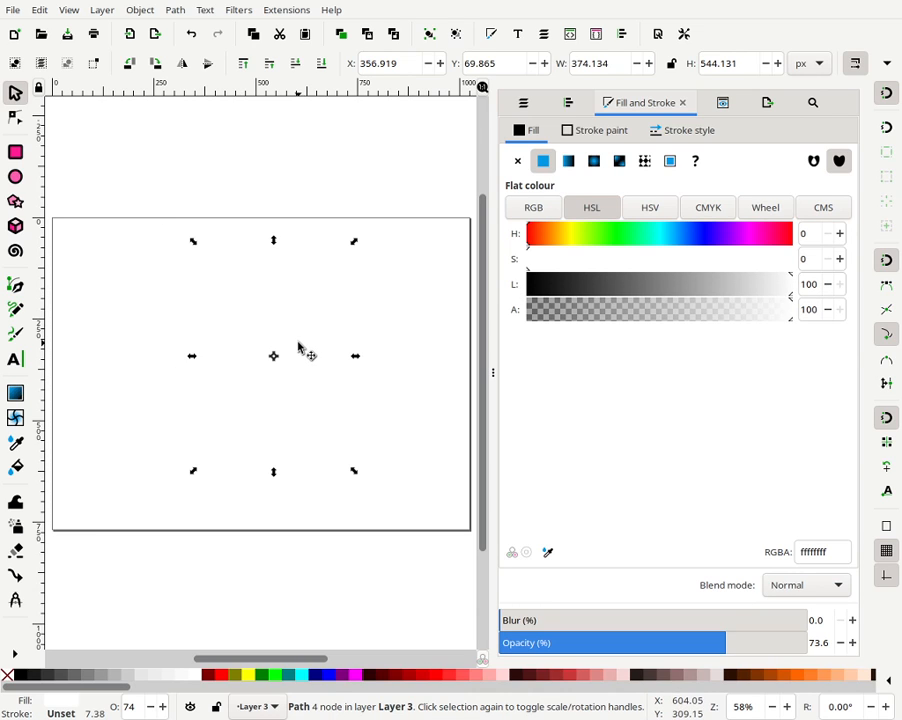
- Give the head a flat black stroke and reduce the stroke width to 2.376 px
left_click(576, 134)
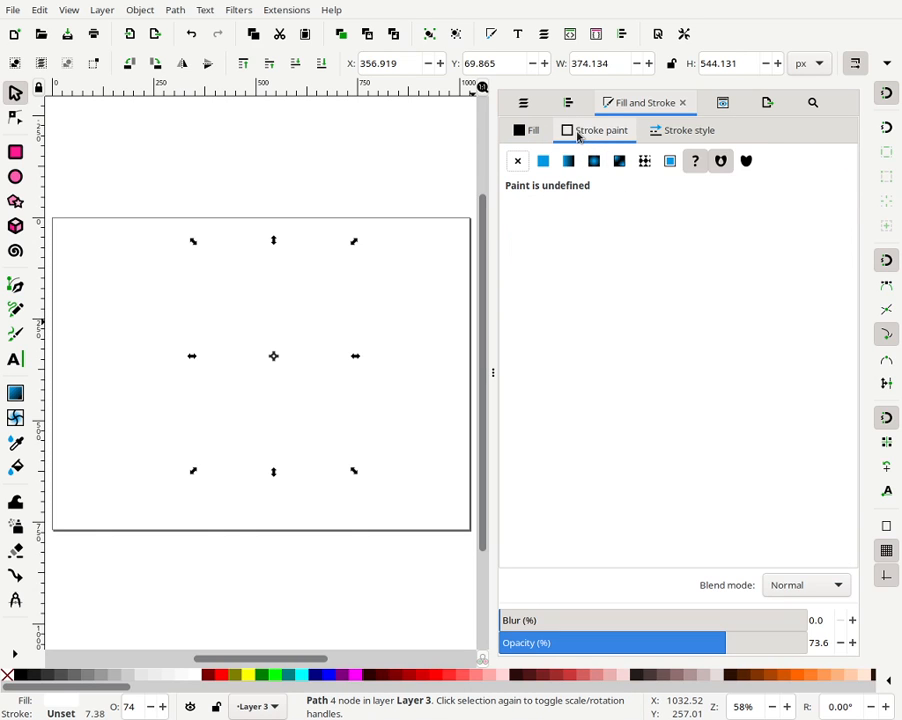
left_click(543, 161)
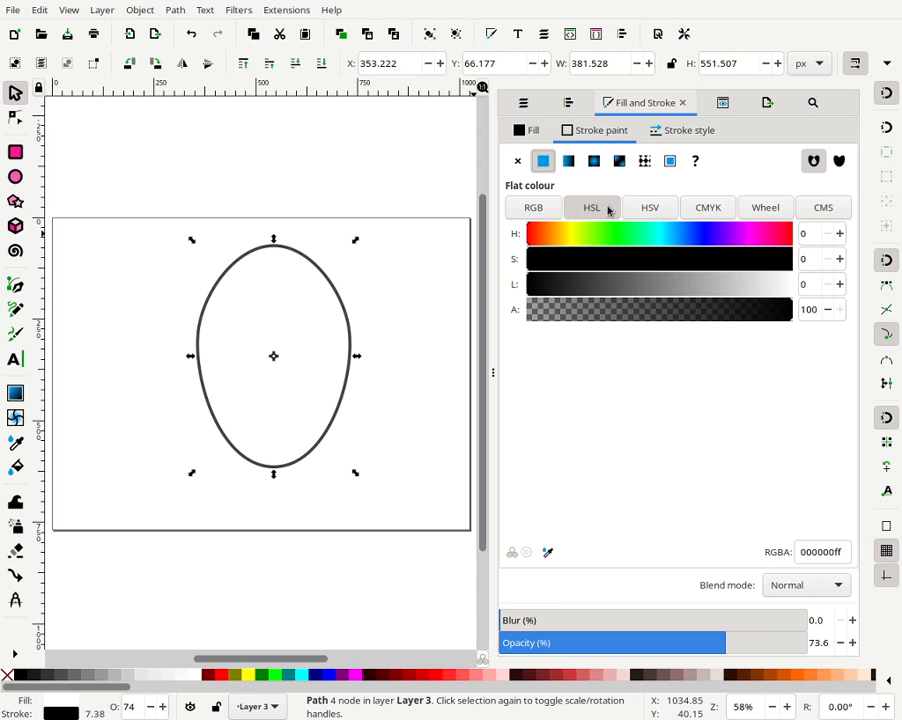
left_click(660, 137)
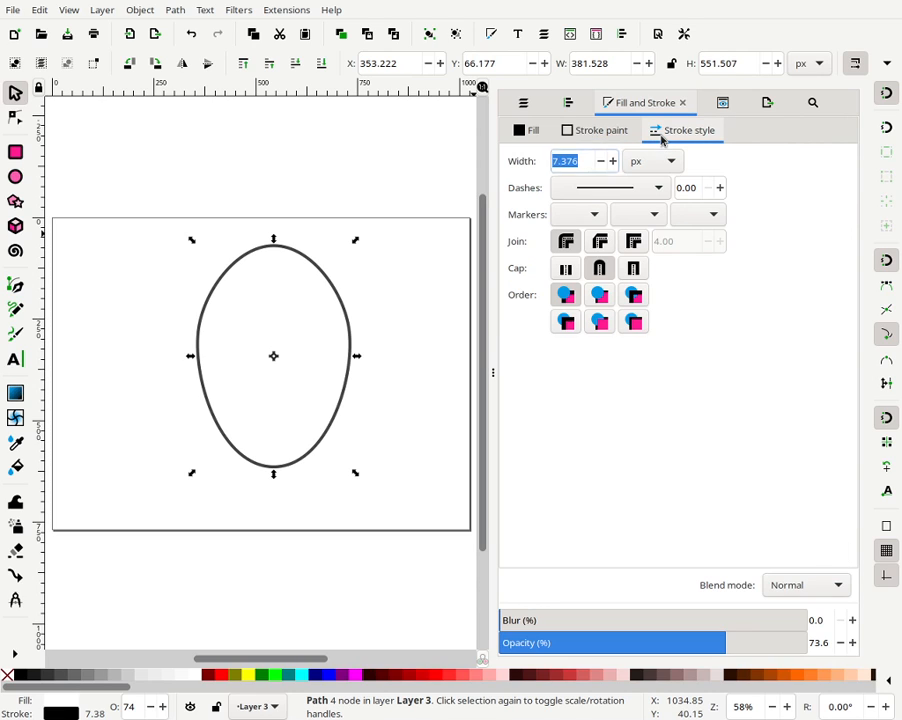
left_click(600, 166)
left_click(600, 166)
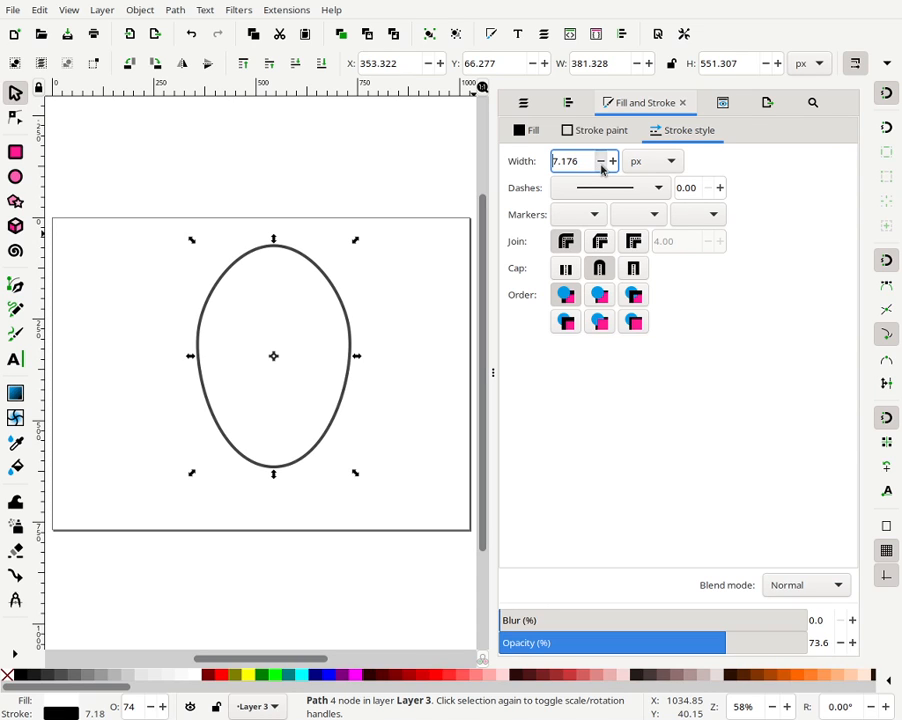
left_click(600, 166)
left_click(600, 166)
left_click(600, 166)
left_click(601, 165)
left_click(601, 165)
left_click(601, 165)
left_click(601, 165)
left_click(601, 165)
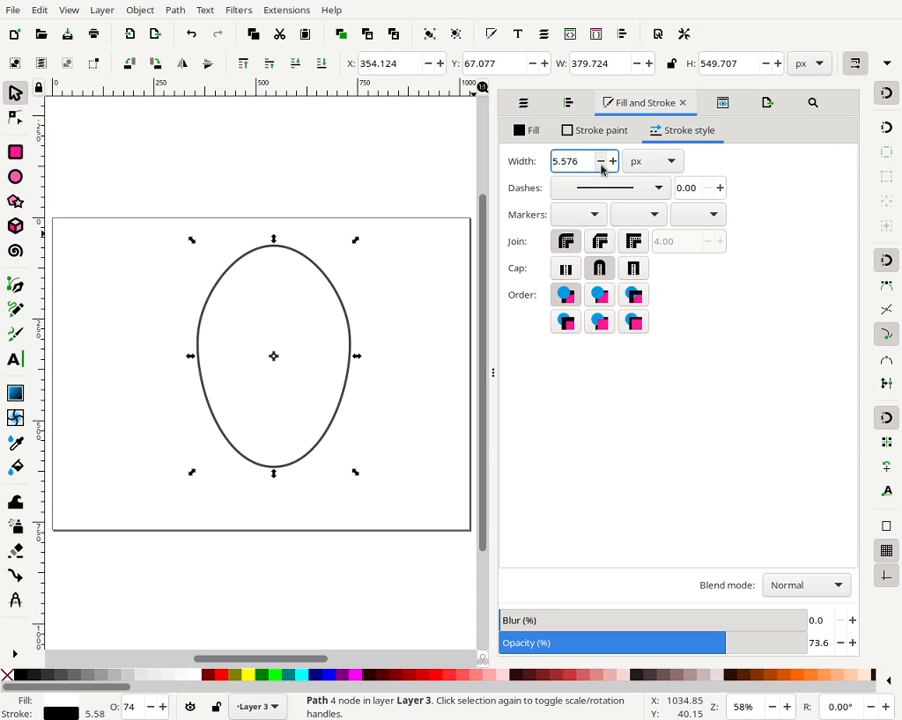
left_click(601, 165)
left_click(601, 165)
left_click(601, 166)
left_click(601, 166)
left_click(601, 166)
left_click(601, 166)
left_click(601, 166)
left_click(601, 166)
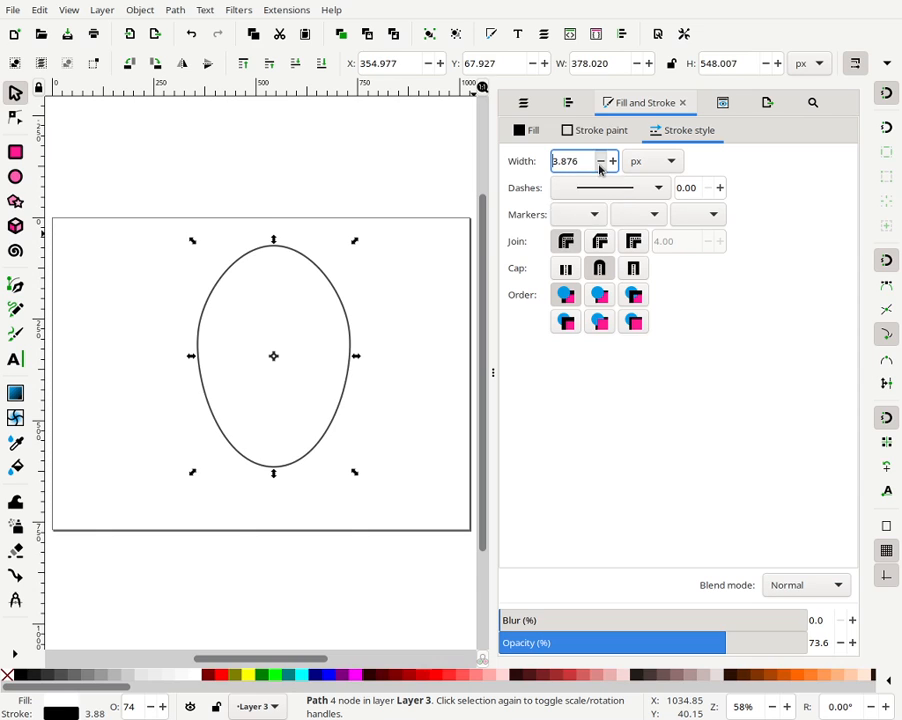
left_click(601, 166)
left_click(600, 166)
left_click(600, 166)
left_click(600, 166)
left_click(600, 166)
left_click(600, 166)
left_click(600, 166)
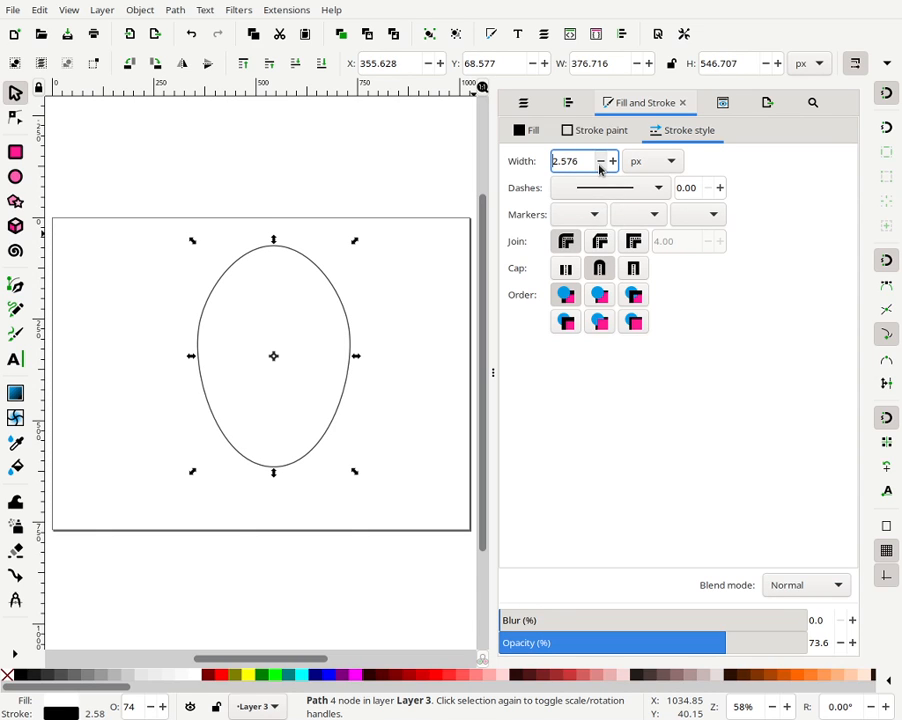
left_click(600, 166)
left_click(600, 166)
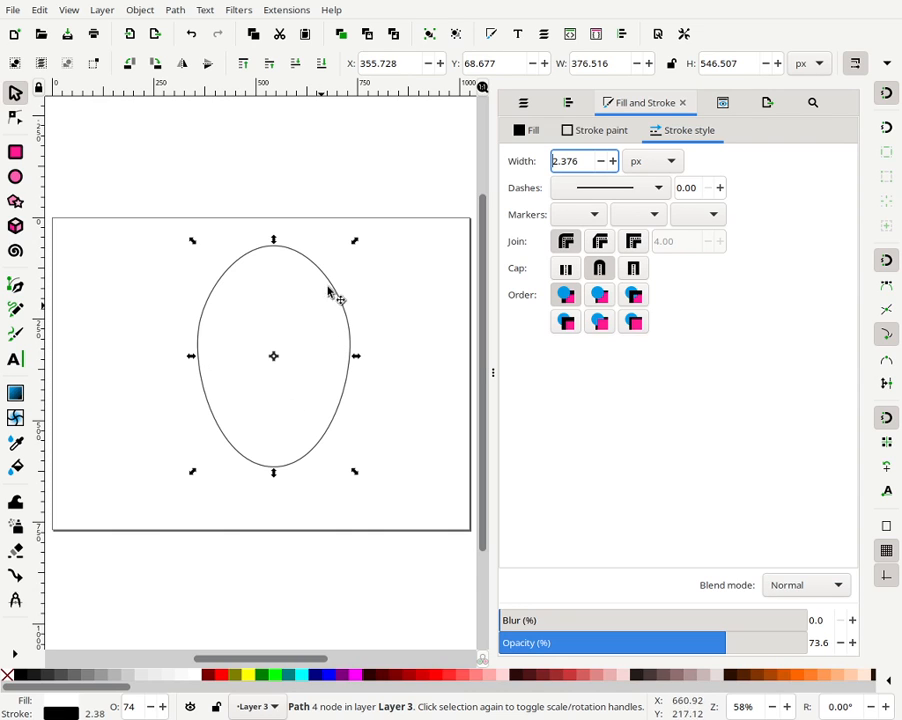
- Centre the head on the page both horizontally and vertically
left_click(331, 227)
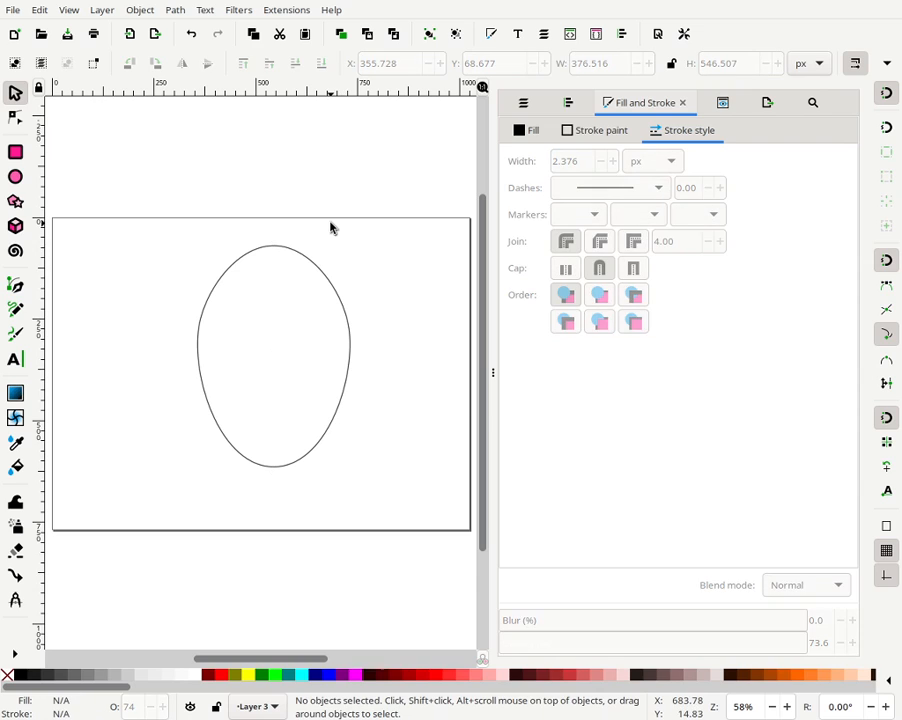
left_click(324, 281)
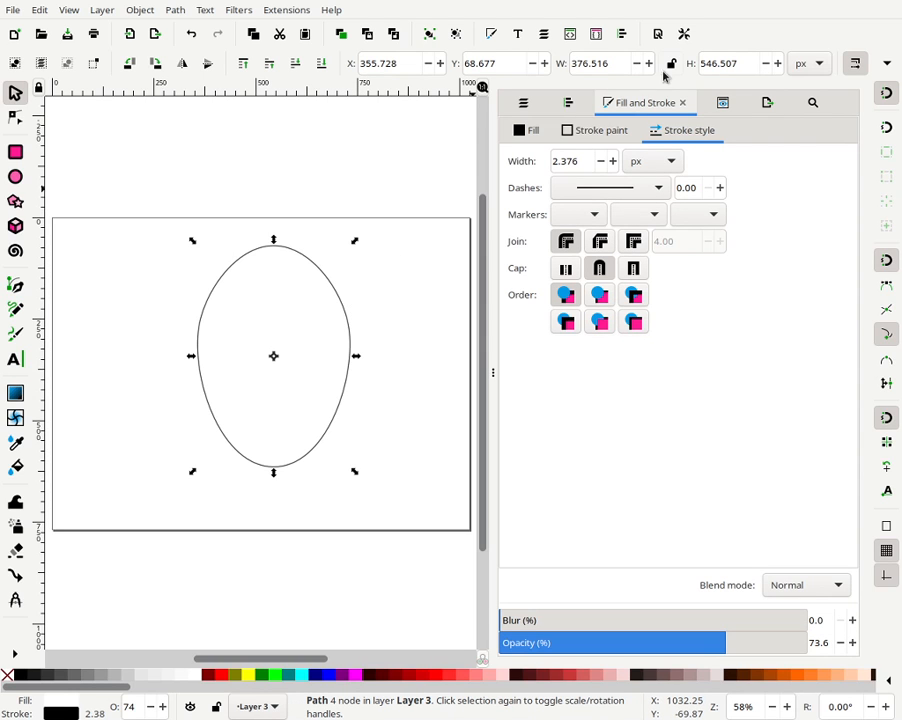
left_click(568, 102)
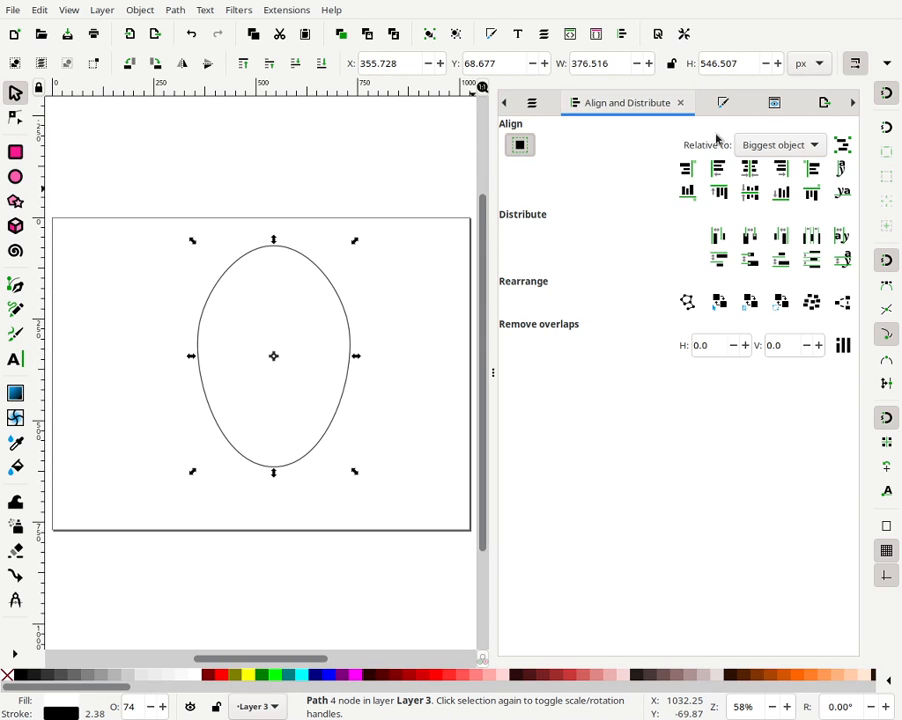
left_click(758, 145)
left_click(752, 190)
left_click(749, 172)
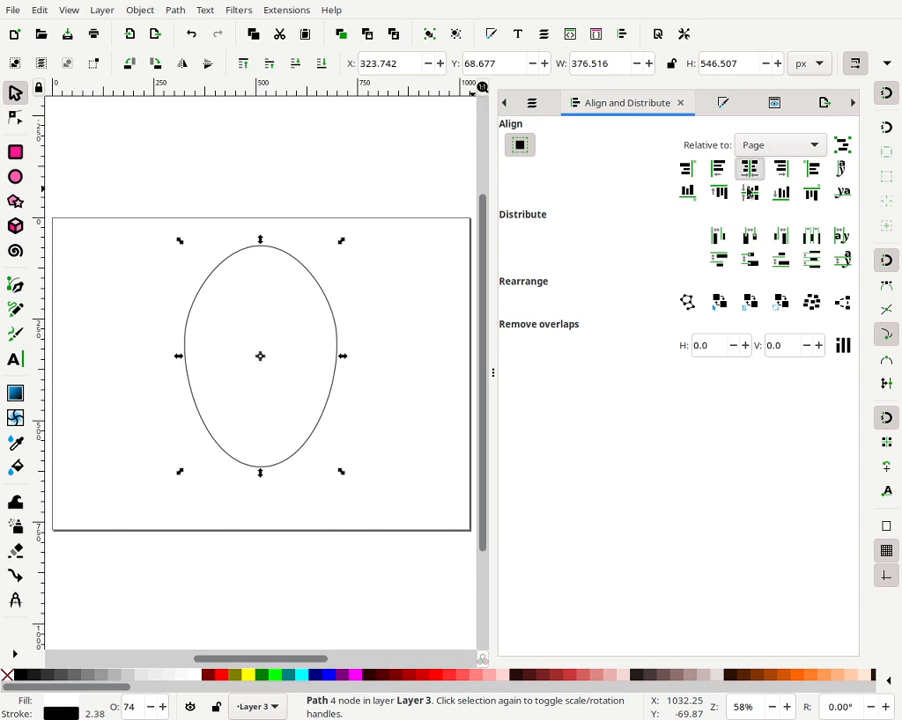
left_click(749, 192)
left_click(352, 186)
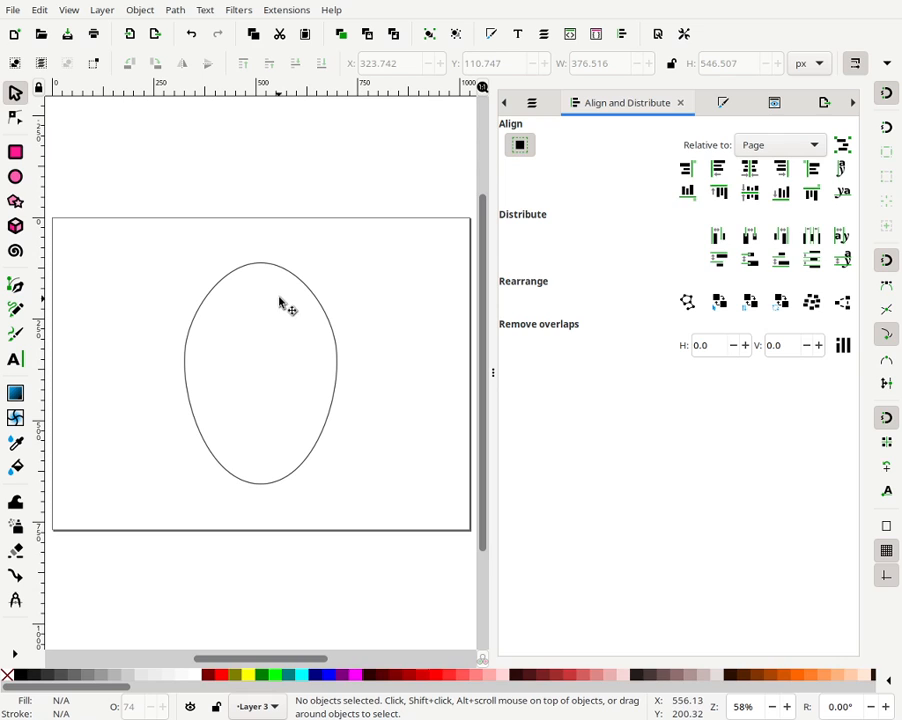
- Duplicate the head outline
left_click(728, 103)
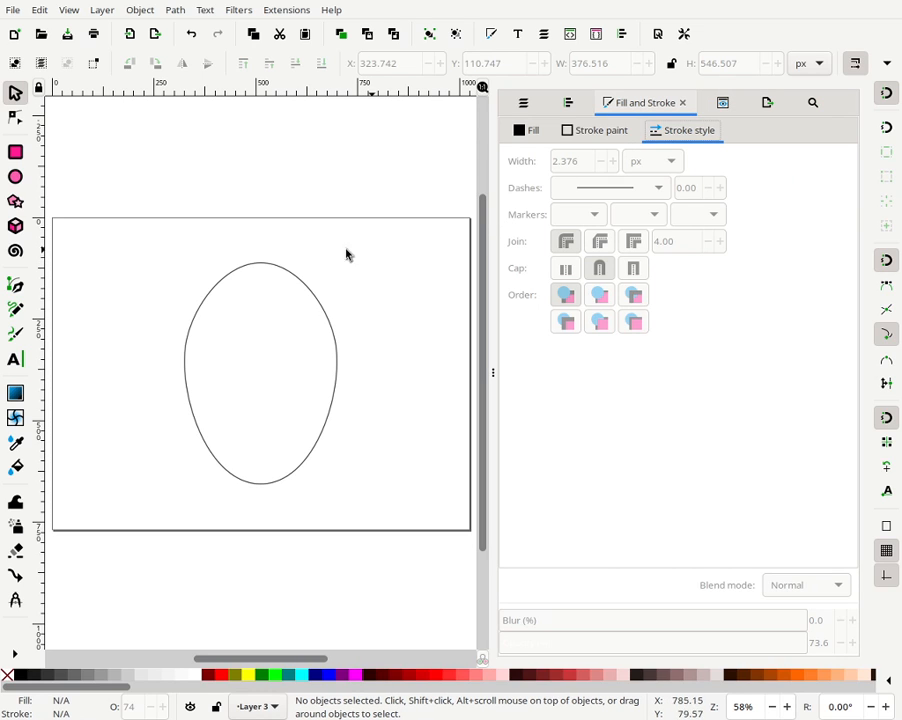
left_click(312, 300)
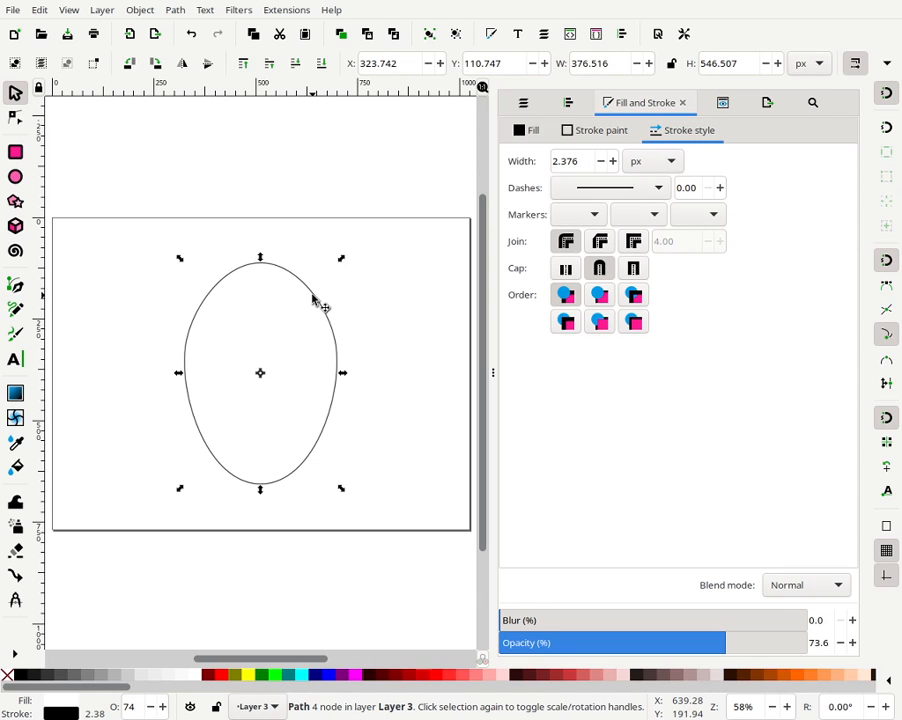
right_click(313, 293)
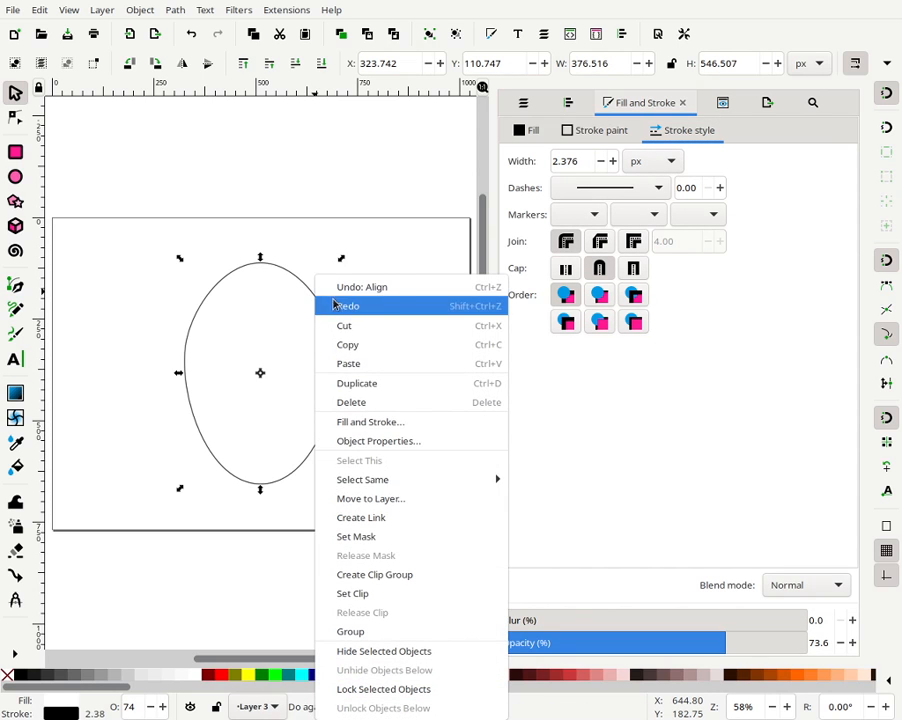
left_click(385, 380)
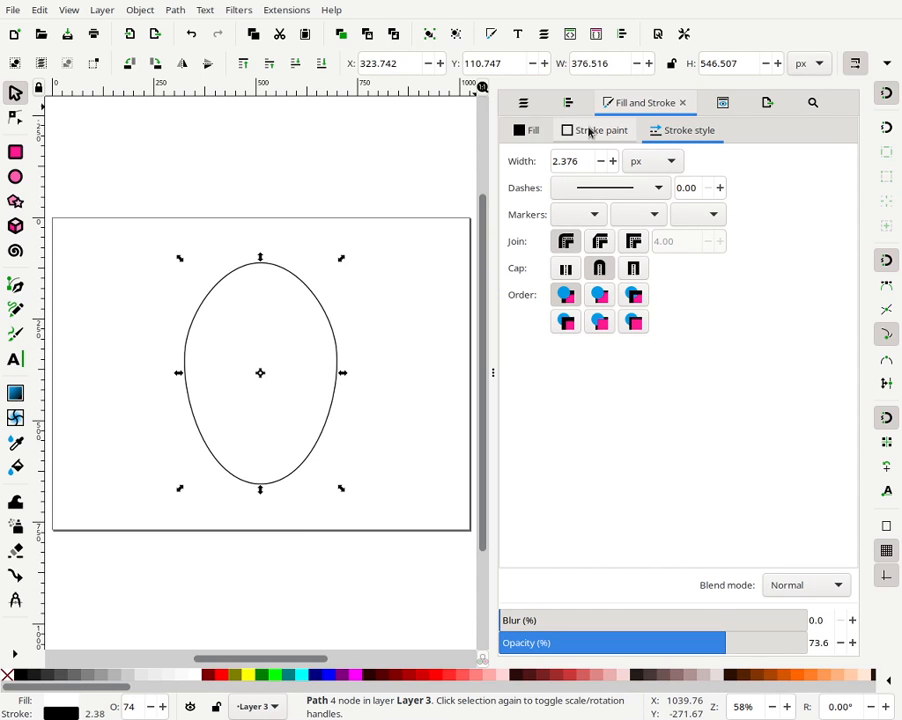
- Remove the duplicate's fill and switch its stroke to a linear gradient
left_click(528, 130)
left_click(519, 161)
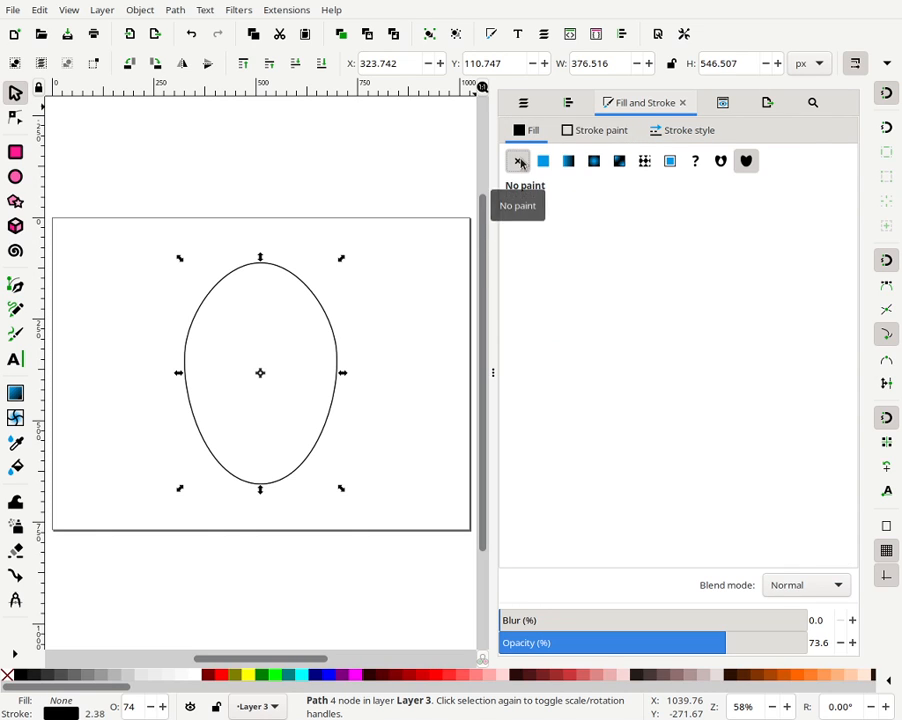
left_click(602, 132)
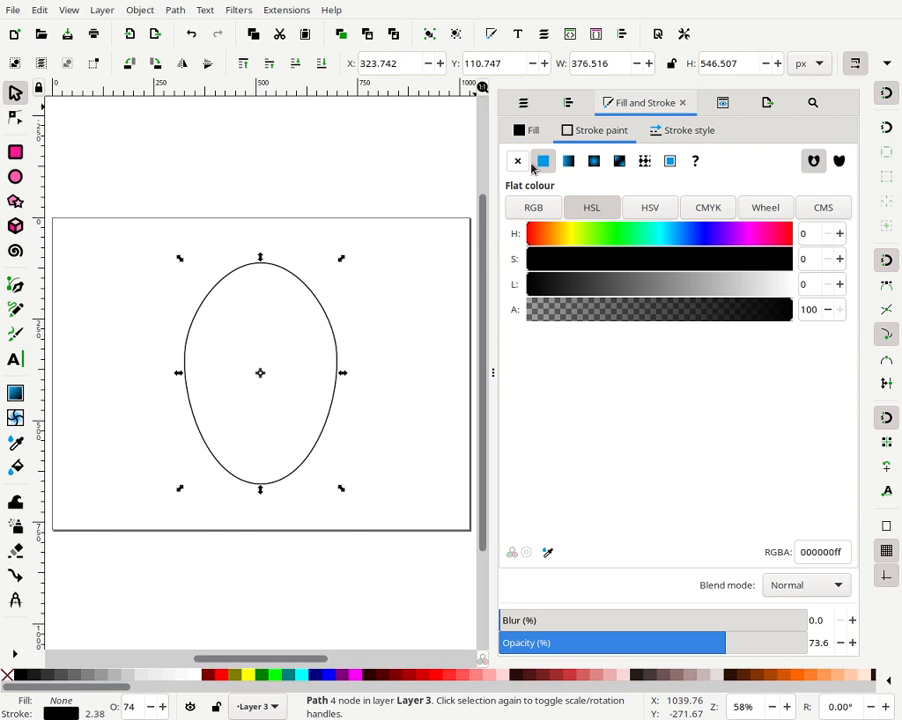
left_click(567, 163)
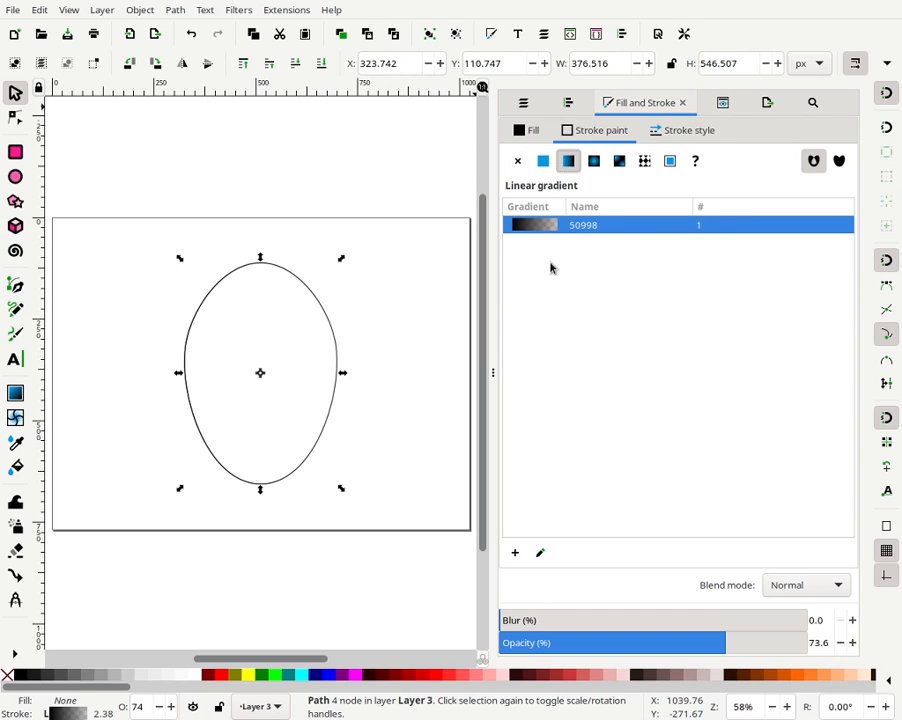
- Reposition the stroke gradient to run vertically from the bottom of the head up to its centre
key("numbersign")
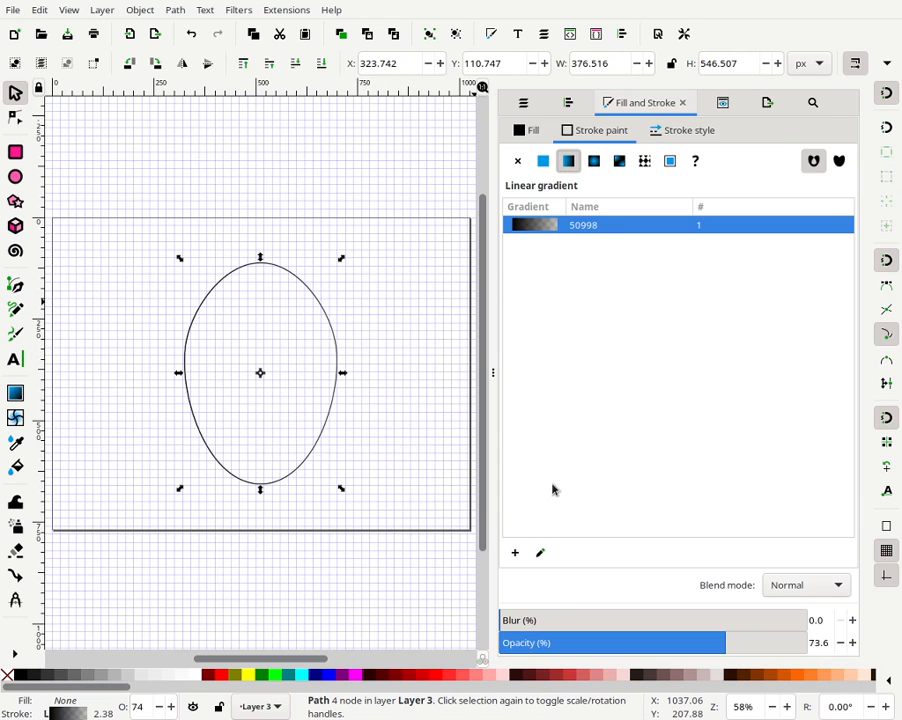
left_click(540, 556)
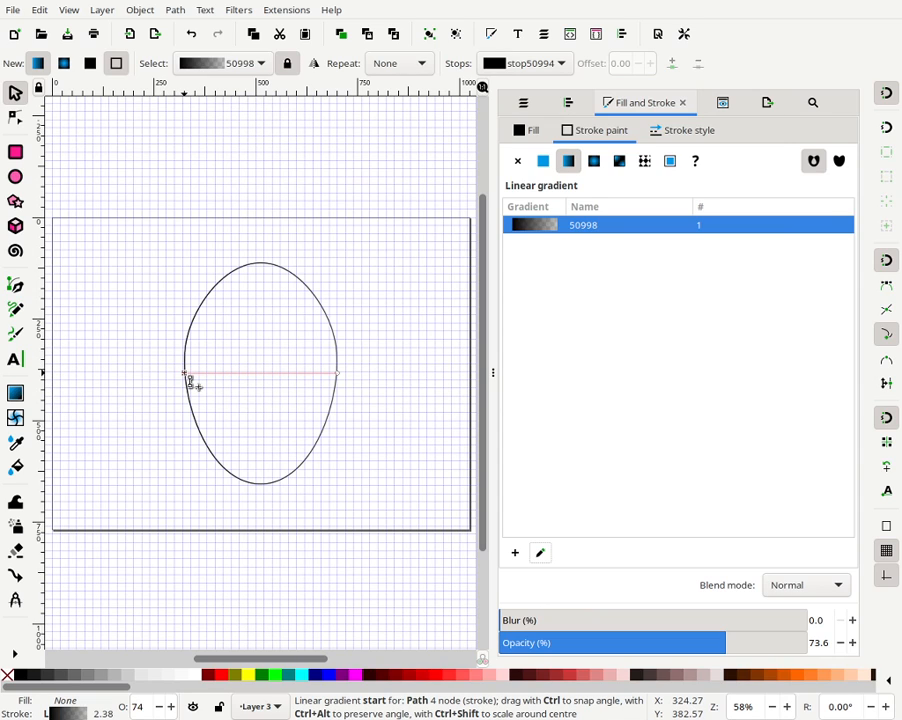
left_click_drag(184, 374, 265, 470)
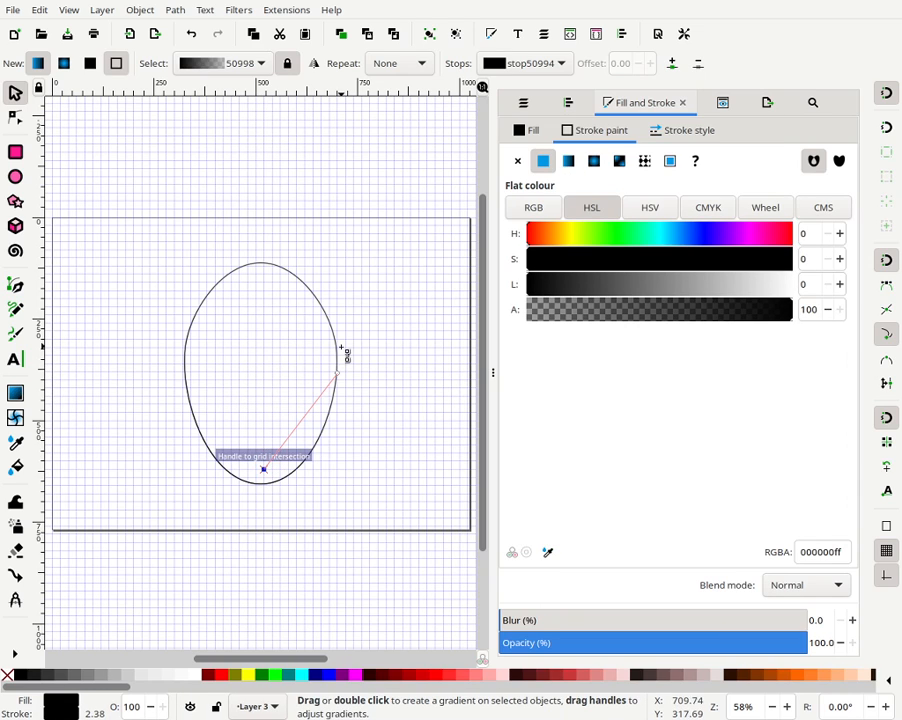
left_click_drag(341, 376, 265, 390)
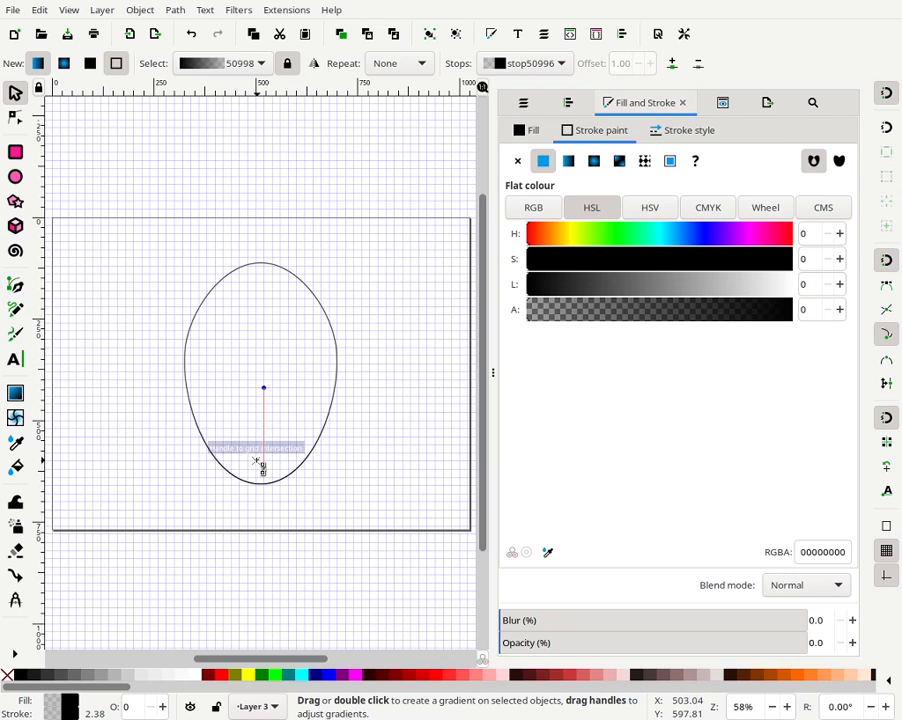
key("numbersign")
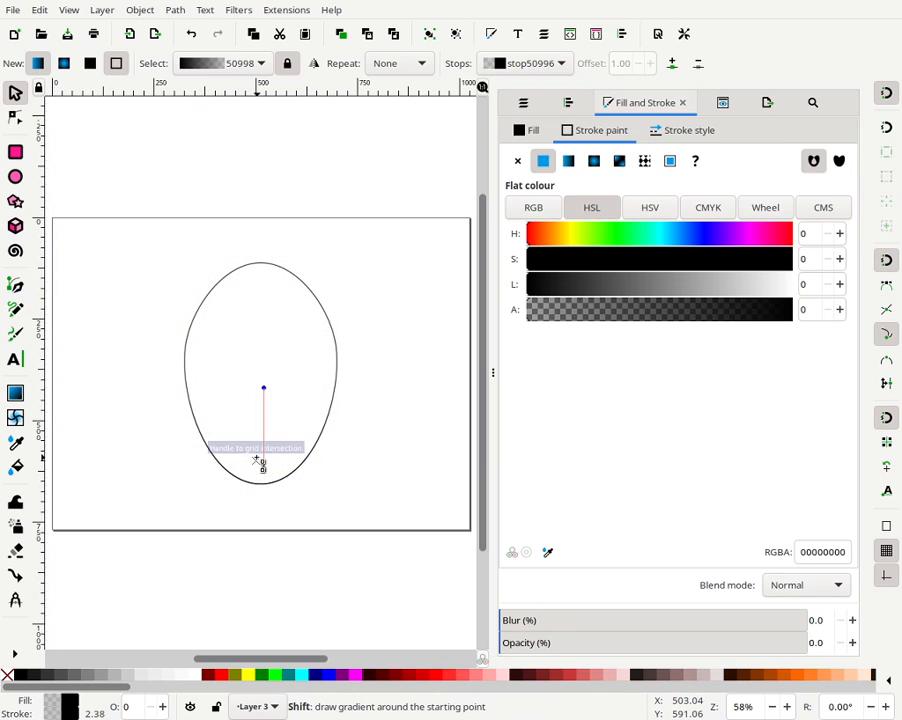
- Set the duplicate head's blur to 1.0 %
left_click(15, 152)
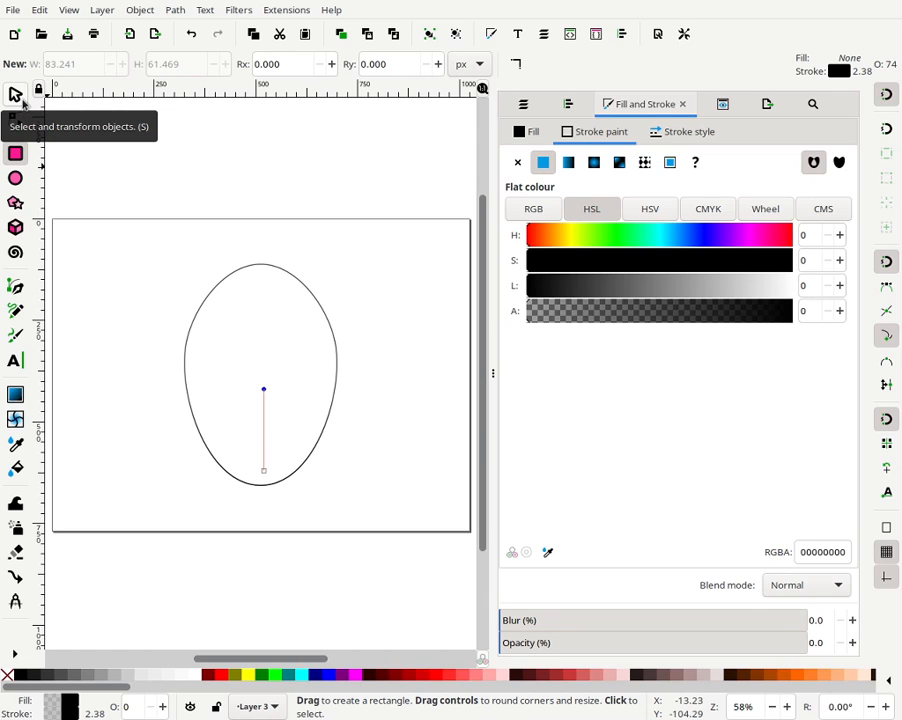
left_click(22, 102)
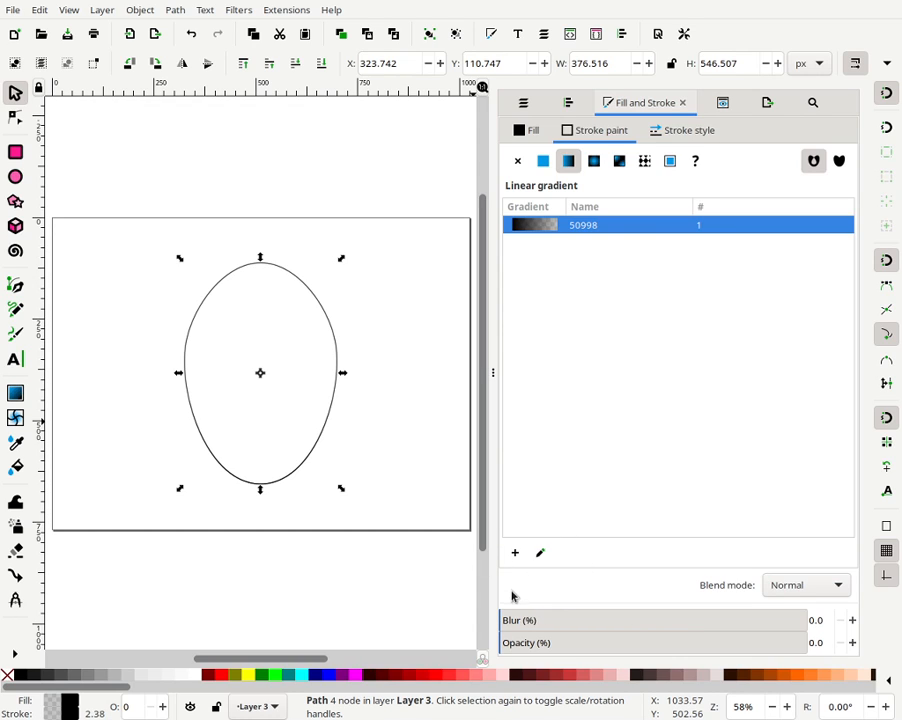
left_click(852, 620)
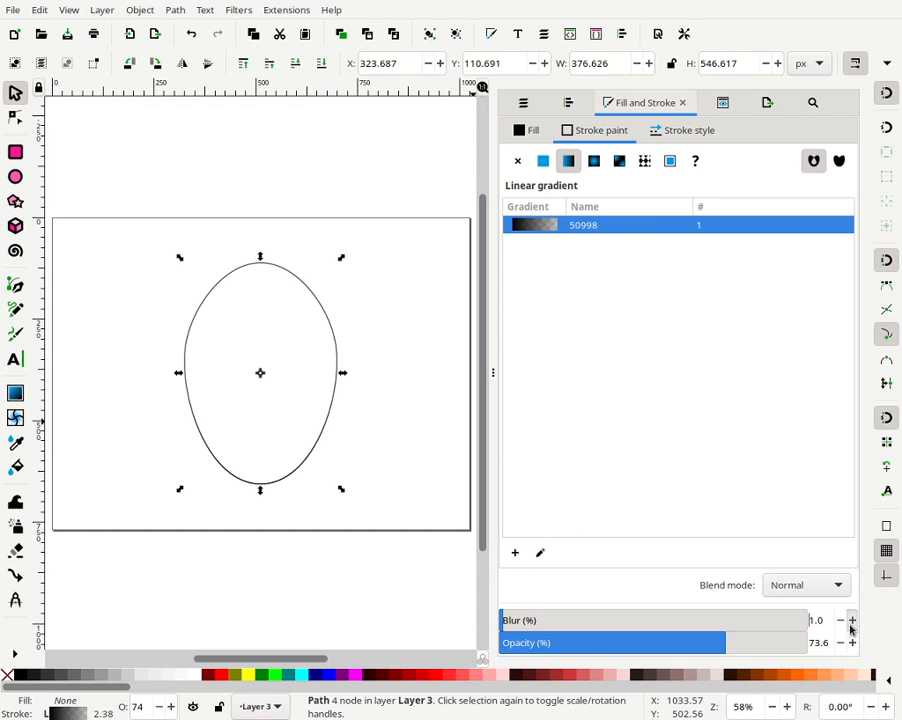
- Raise the duplicate head's blur to 23.6 %
left_click(852, 620)
left_click(852, 620)
left_click(853, 620)
left_click(852, 620)
left_click(852, 620)
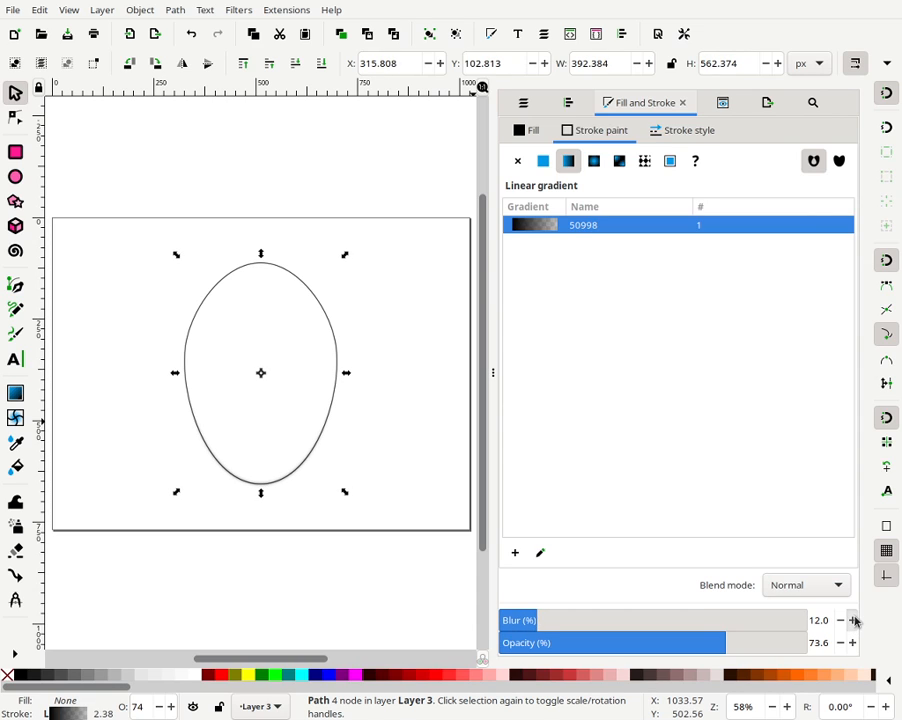
left_click(852, 620)
left_click(852, 620)
left_click(852, 620)
left_click(852, 620)
left_click(852, 620)
left_click(852, 620)
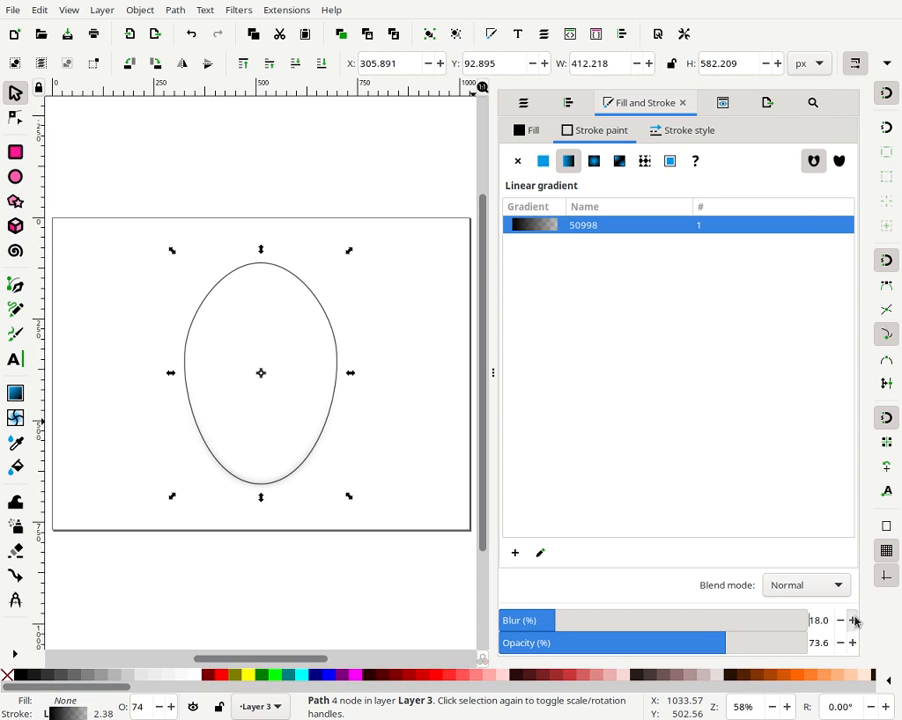
left_click(852, 620)
left_click(852, 620)
left_click(852, 620)
left_click(854, 621)
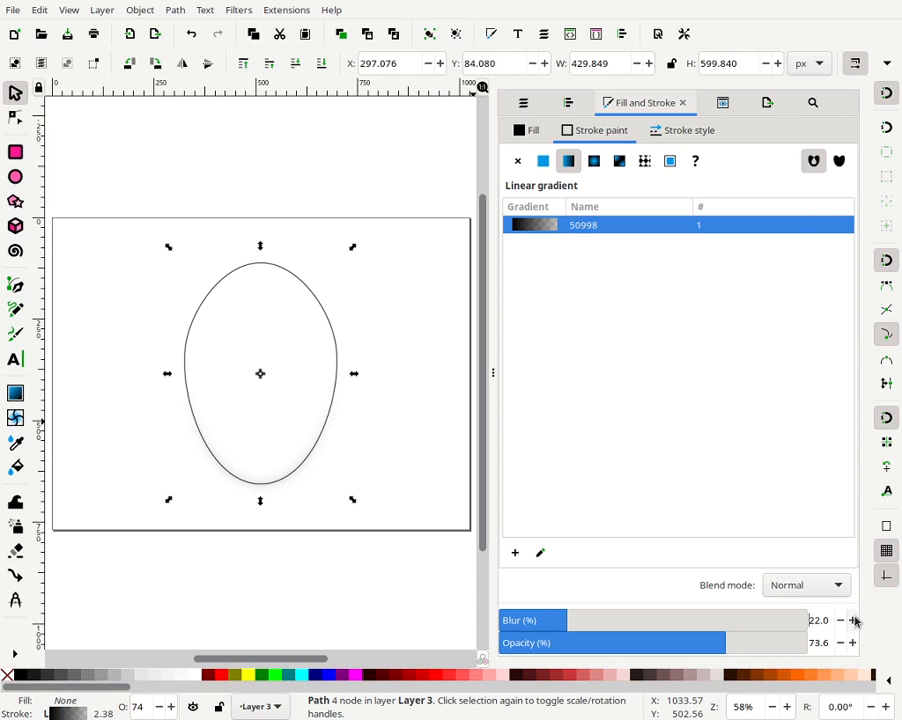
left_click(854, 621)
left_click_drag(822, 624, 830, 625)
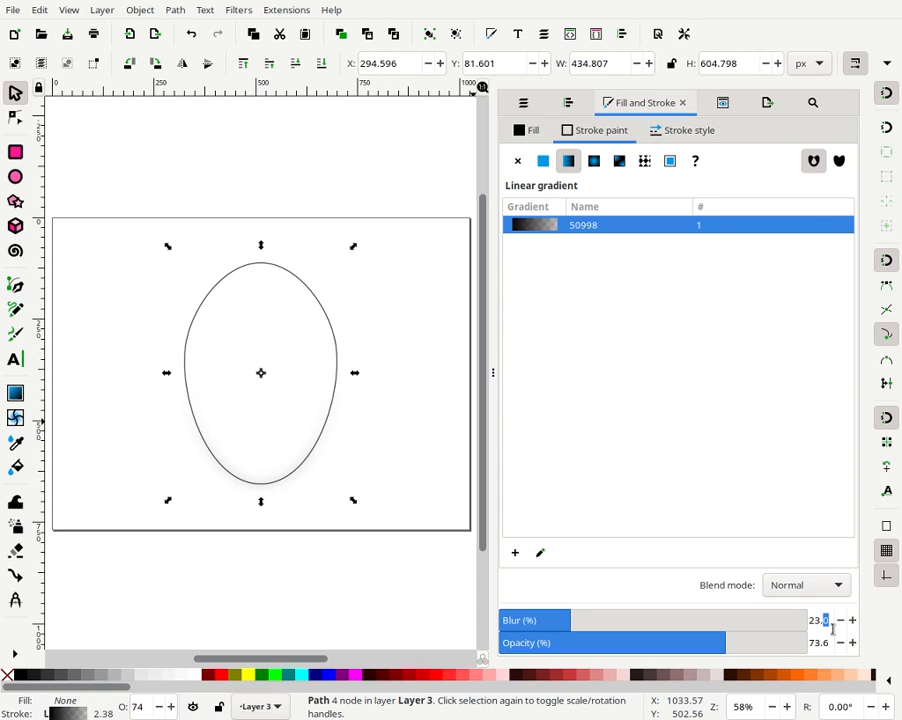
type("6")
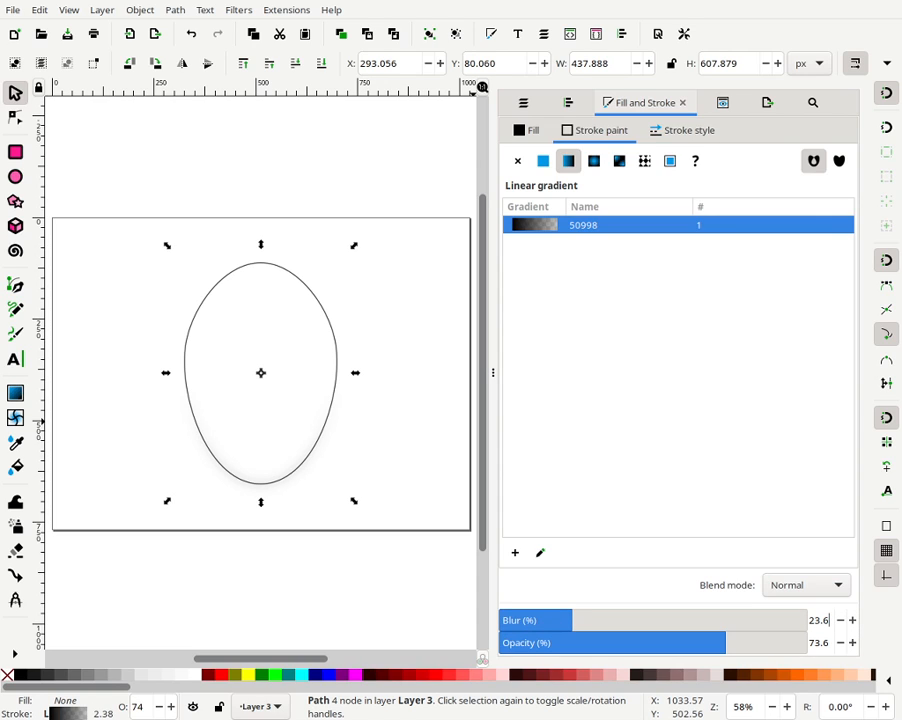
- Increase the duplicate head's stroke width to 7.376 px
left_click(688, 130)
left_click(616, 161)
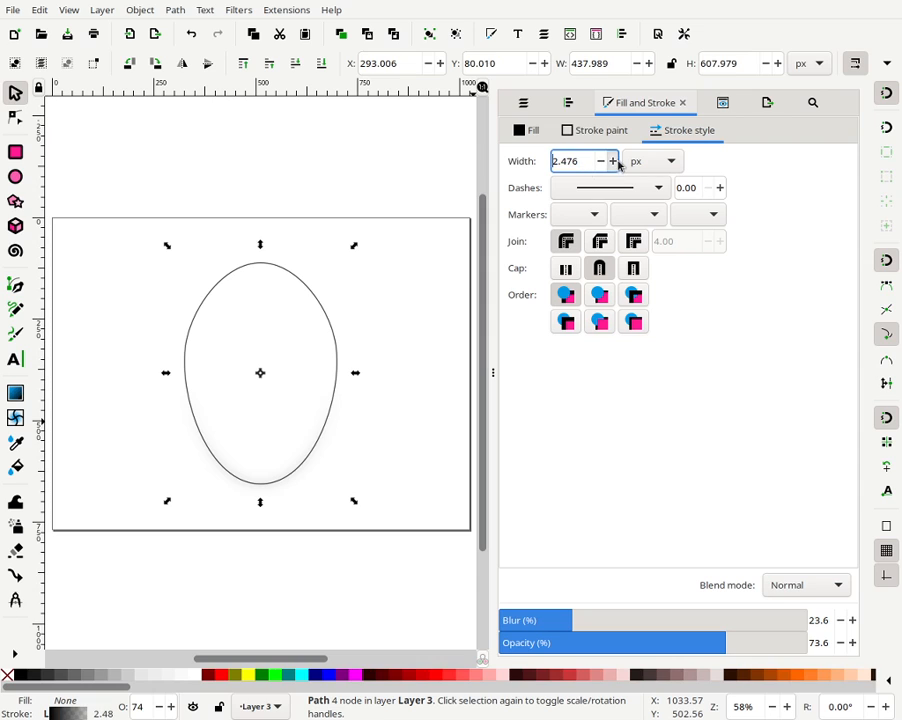
left_click(616, 161)
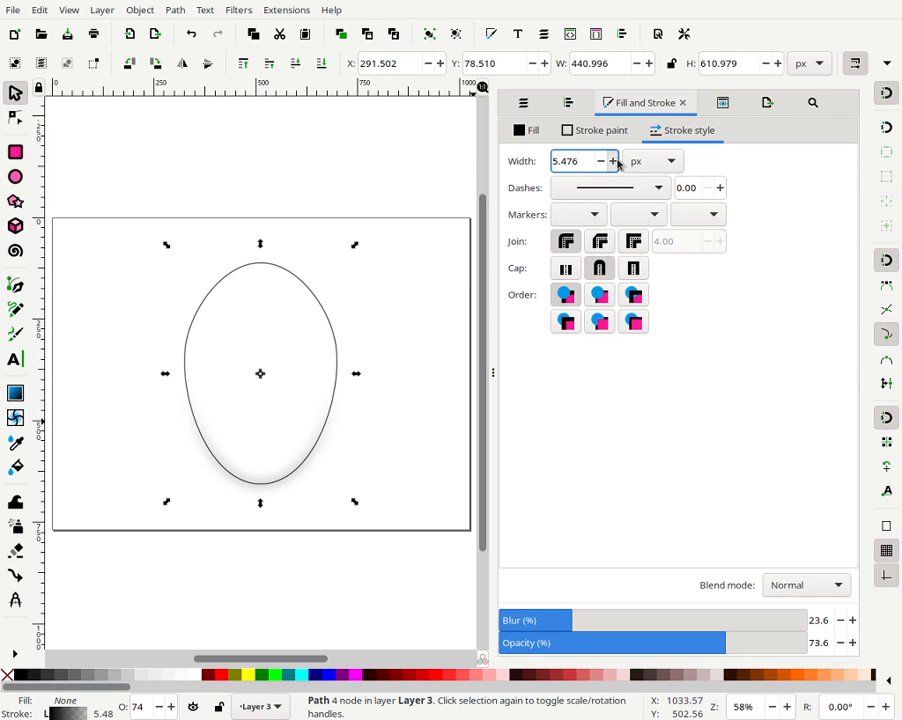
left_click(616, 162)
left_click(616, 162)
left_click(616, 162)
left_click(616, 161)
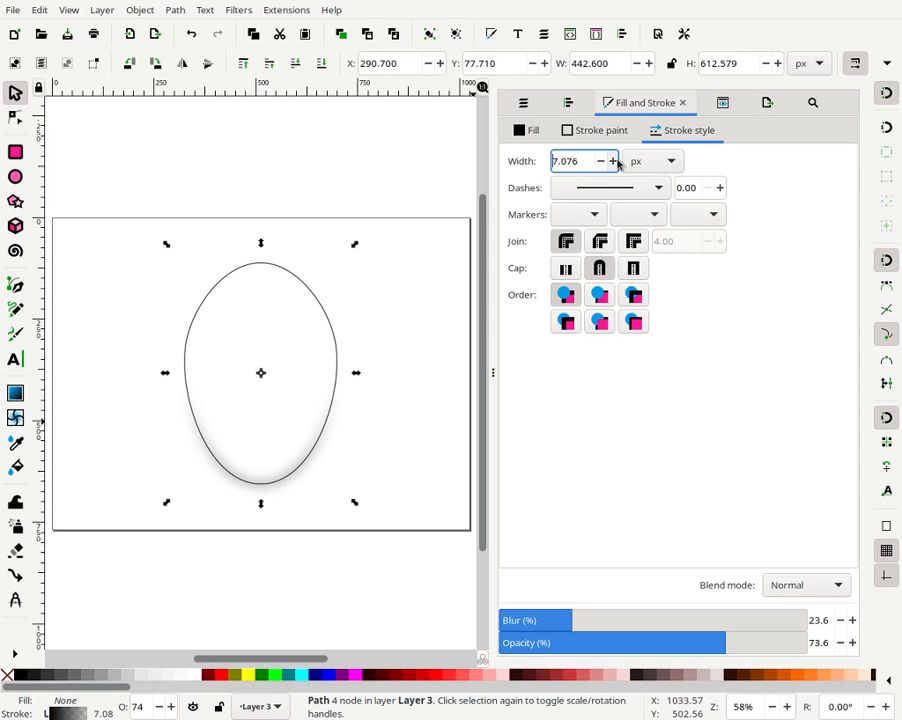
left_click(616, 161)
left_click(616, 161)
left_click(616, 161)
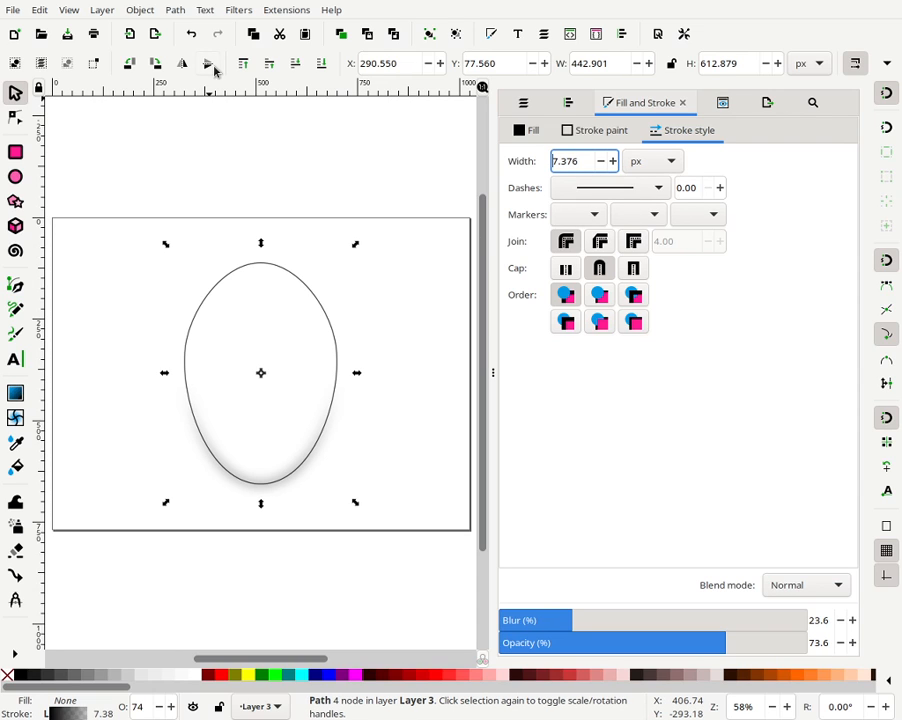
- Lower the blurred duplicate head to the bottom of the stacking order
left_click(320, 68)
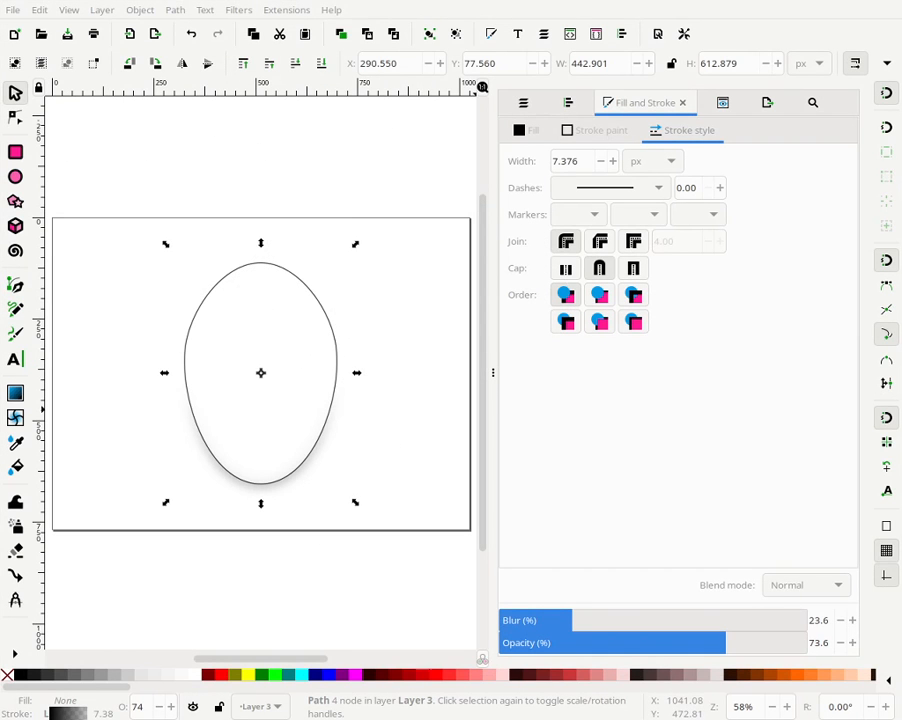
left_click(406, 354)
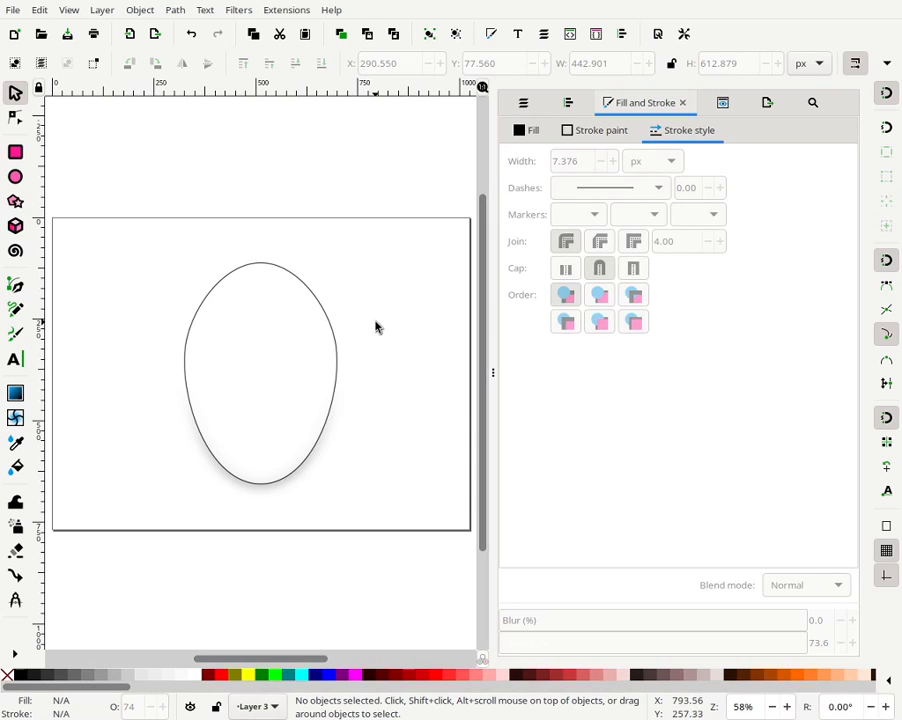
- Draw a small ellipse of about 76 × 99 px inside the head's upper left for an eye, nudging it slightly down
left_click(15, 177)
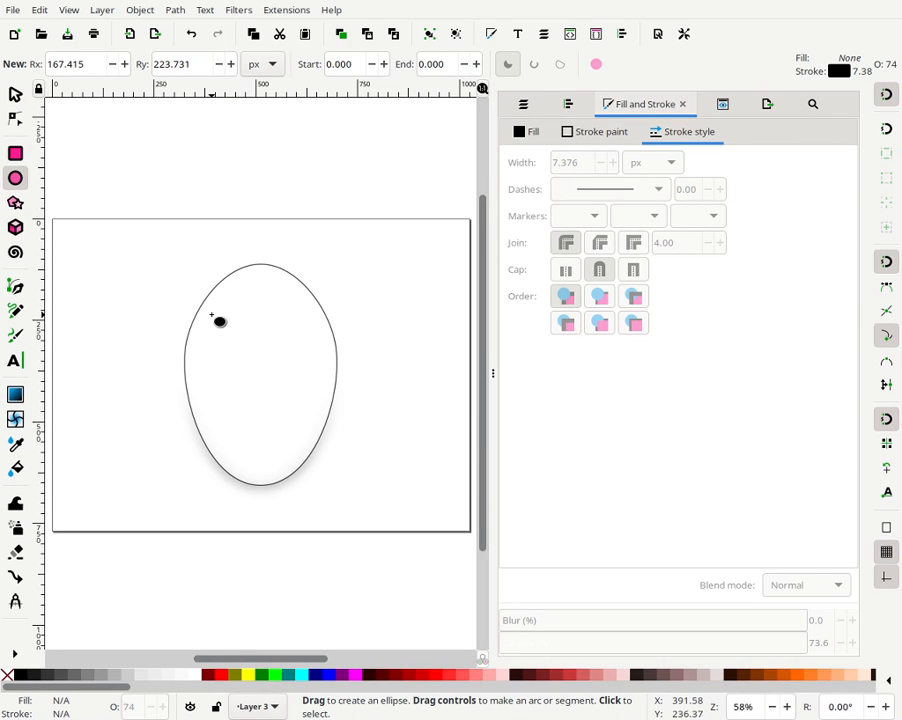
mouse_move(209, 313)
left_mouse_down()
mouse_move(226, 356)
mouse_move(249, 353)
mouse_move(234, 354)
mouse_move(246, 345)
mouse_move(236, 353)
mouse_move(244, 357)
left_mouse_up()
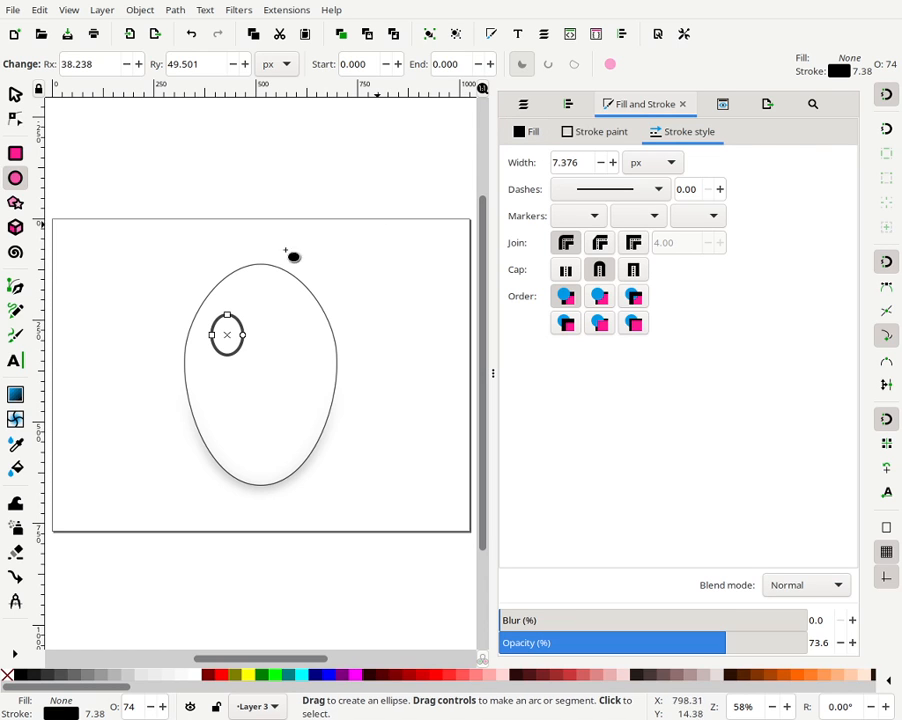
left_click(15, 93)
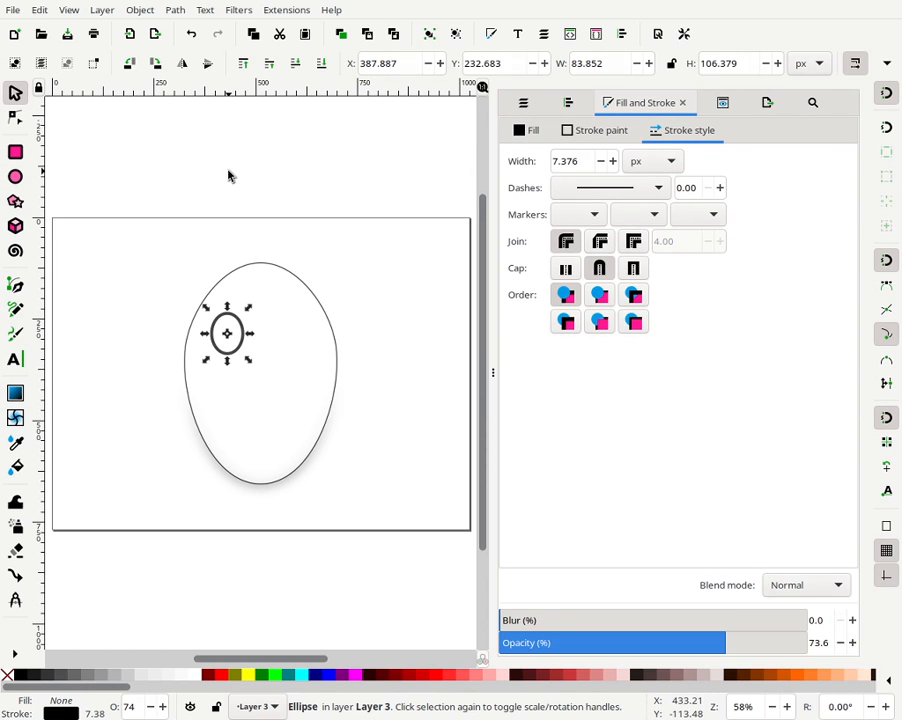
left_click(228, 171)
left_click_drag(240, 345, 244, 365)
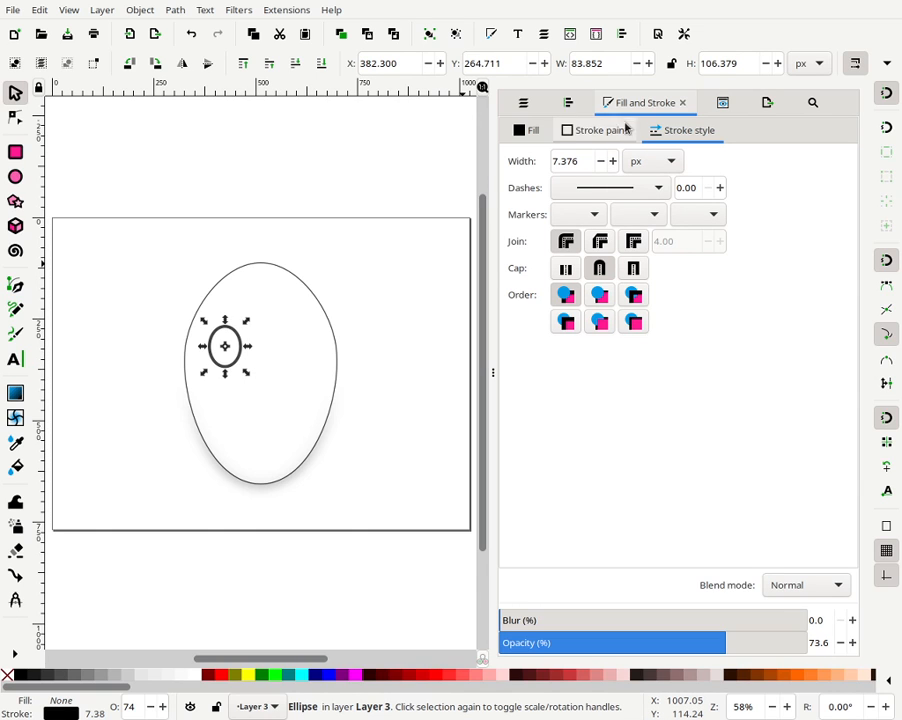
- Remove the eye ellipse's stroke
left_click(522, 130)
left_click(588, 130)
left_click(518, 161)
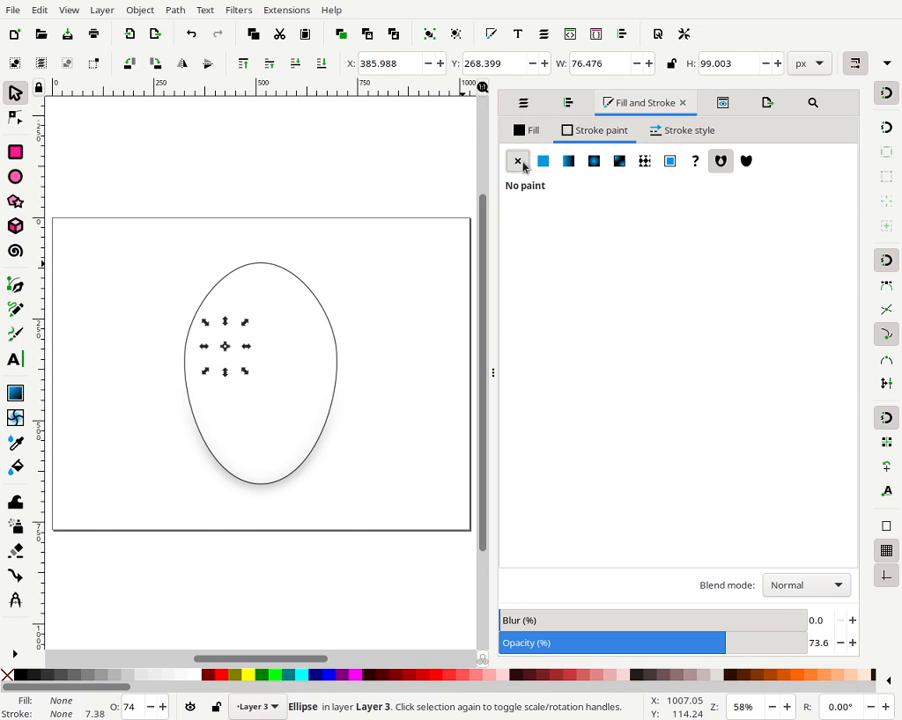
- Fill the eye with solid black at full alpha and set its opacity to 100 %
left_click(527, 130)
left_click(543, 161)
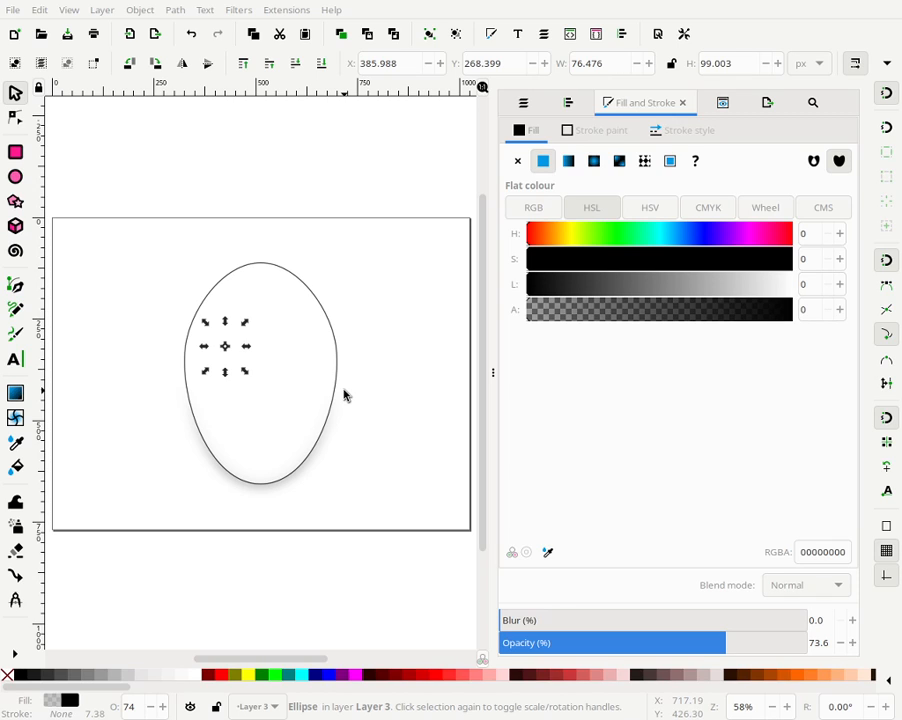
left_click_drag(670, 309, 817, 311)
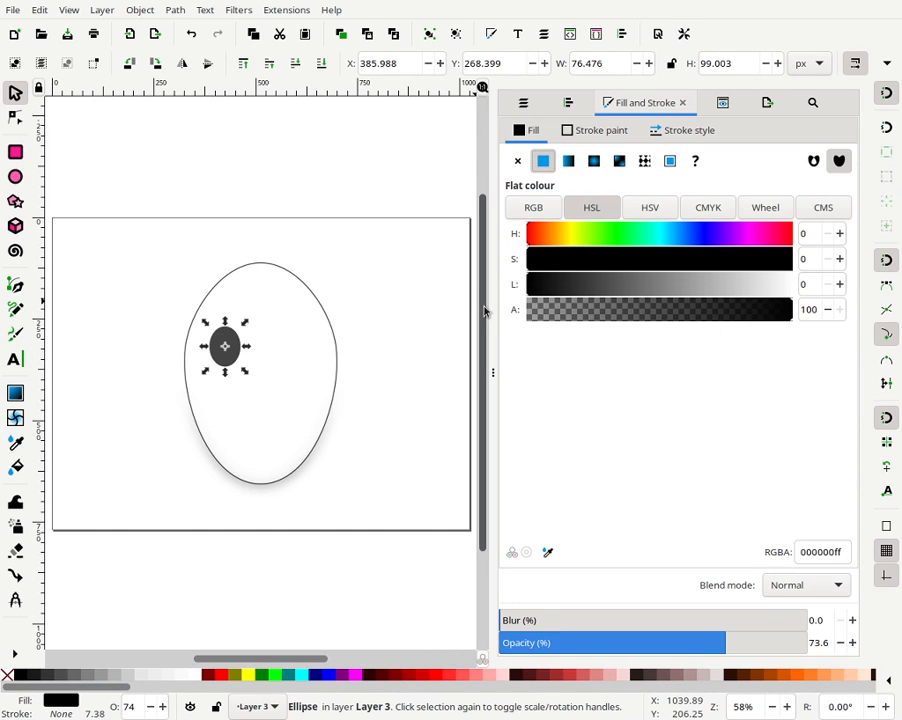
left_click_drag(734, 645, 812, 643)
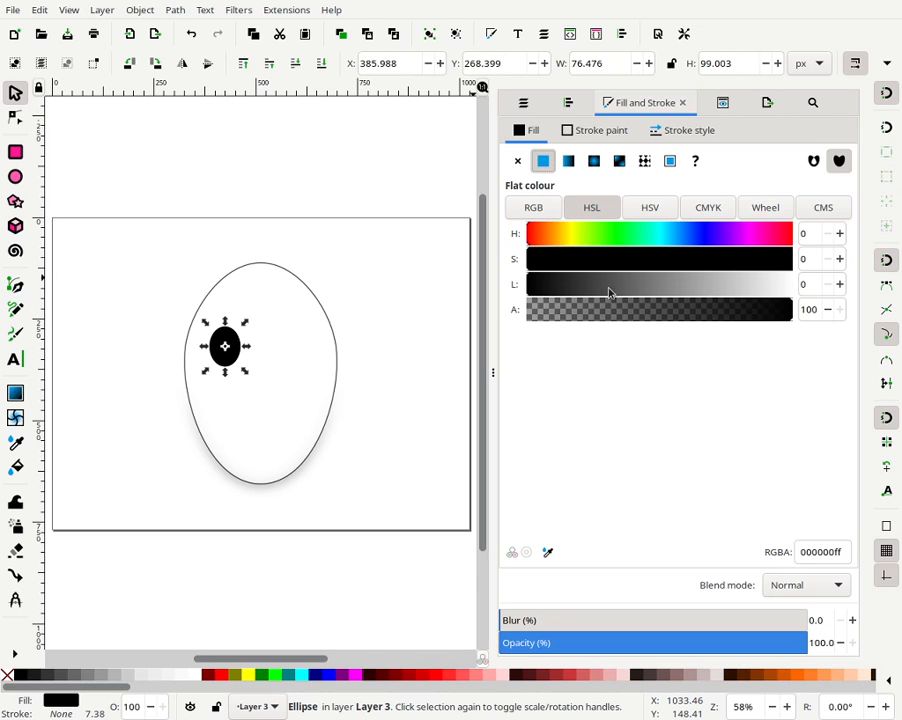
- Try to scale the eye down, then undo the scaling
left_click(411, 334)
left_click(238, 355)
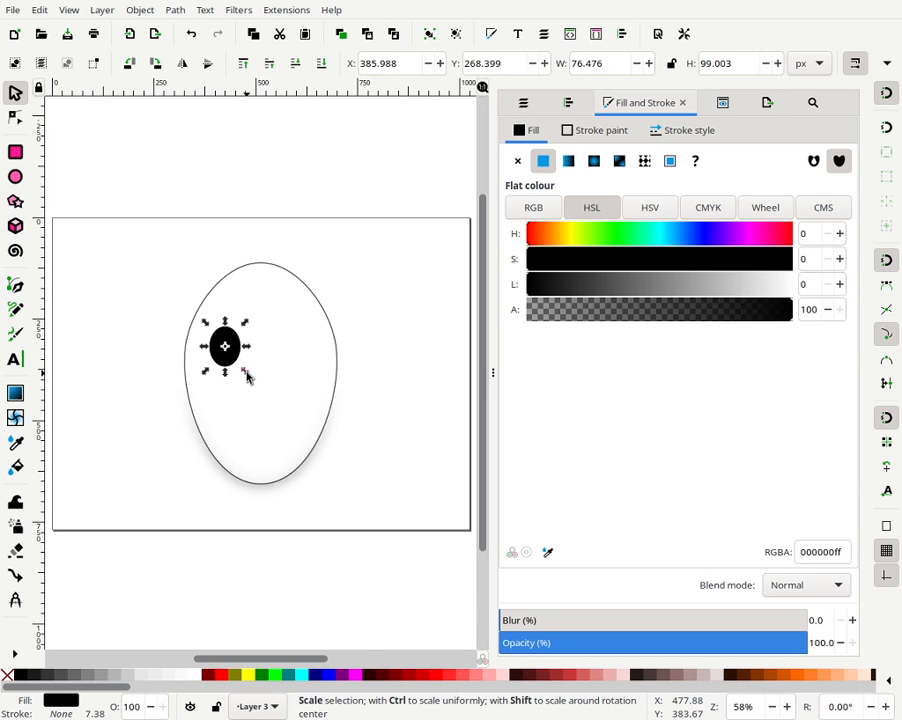
left_click_drag(248, 377, 240, 368)
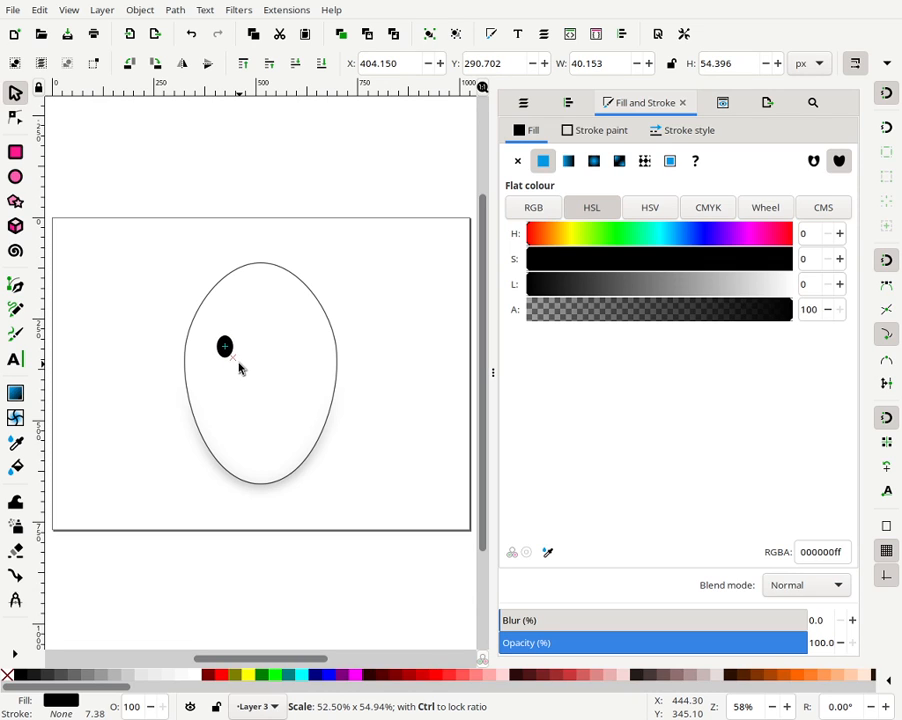
left_click_drag(240, 368, 254, 427)
key("ctrl+z")
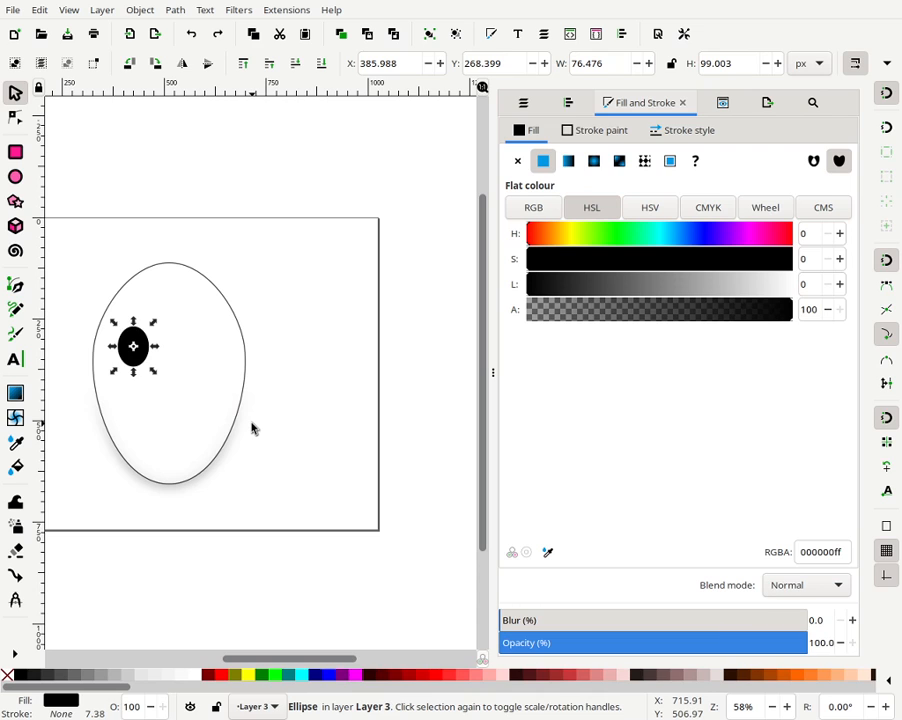
- Scale the eye down to about 46 × 60 px
mouse_move(154, 376)
left_mouse_down()
mouse_move(143, 364)
mouse_move(146, 371)
left_mouse_up()
left_click_drag(145, 370, 141, 367)
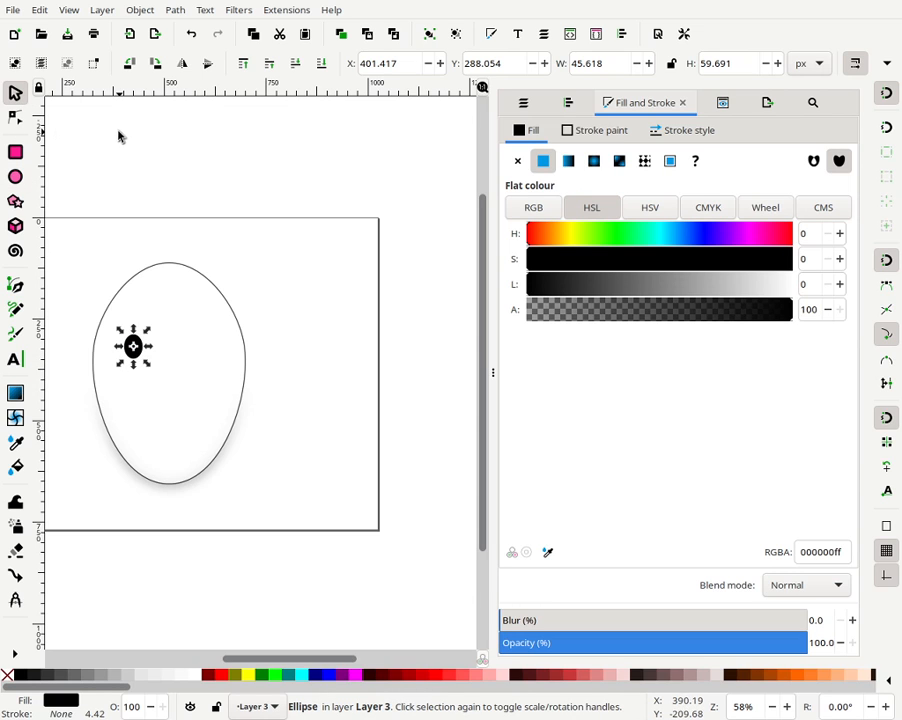
left_click(146, 204)
- Duplicate the eye and move the copy horizontally to the right for the second eye
left_click(138, 356)
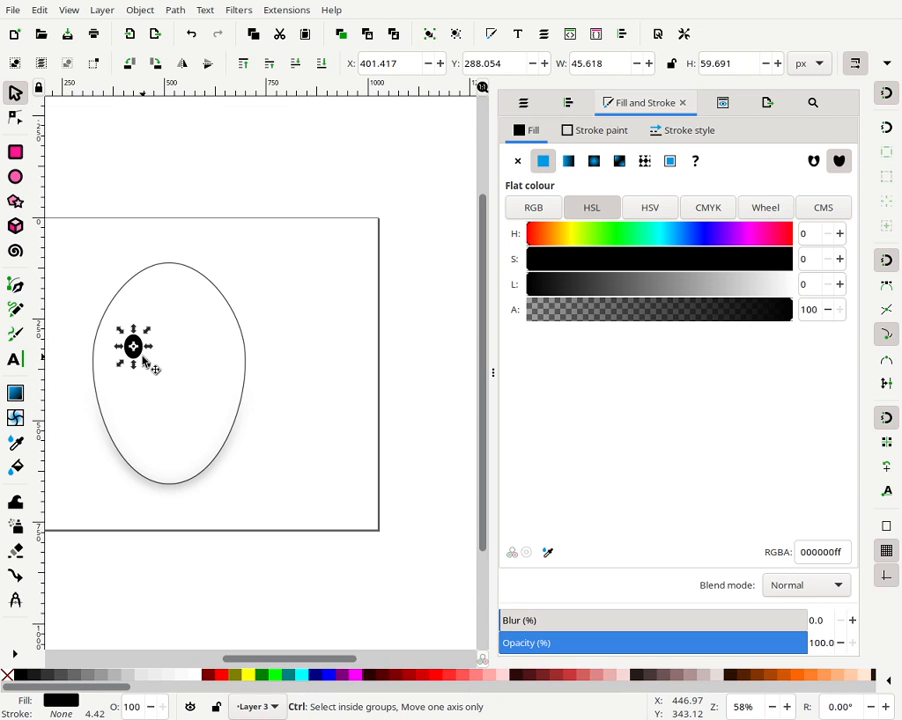
left_click(284, 318)
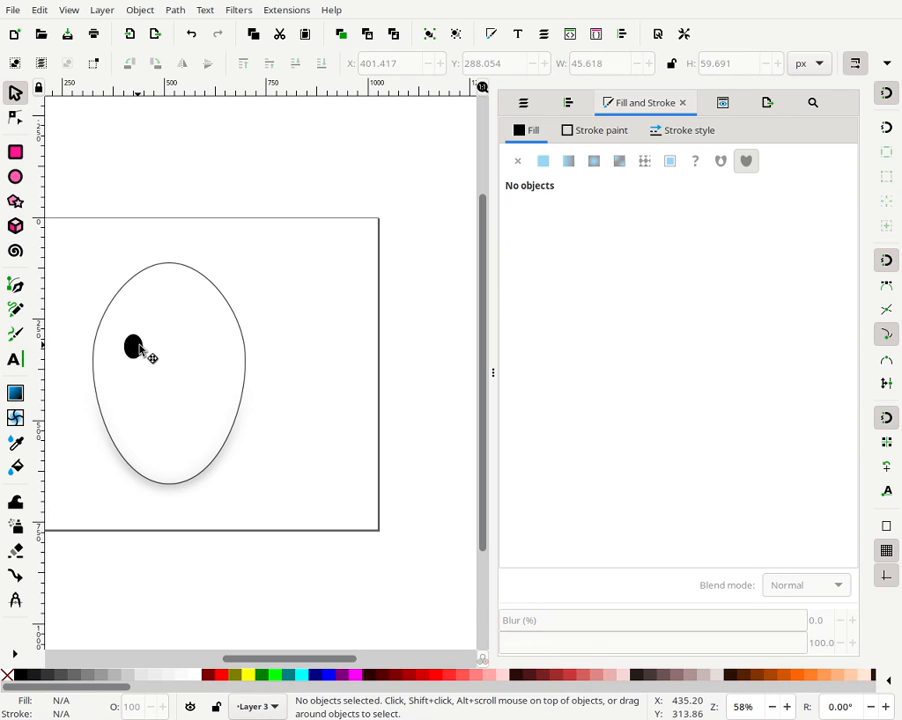
left_click_drag(136, 348, 212, 348)
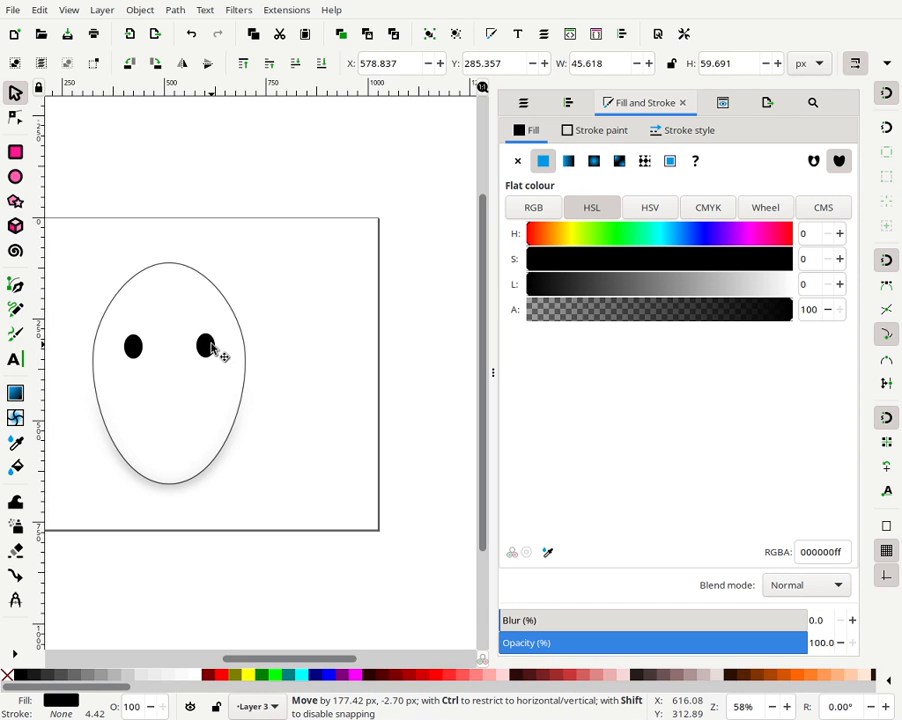
- Select both eyes and centre them on a common horizontal axis relative to the biggest object
left_click(320, 320)
left_click_drag(330, 293, 93, 407)
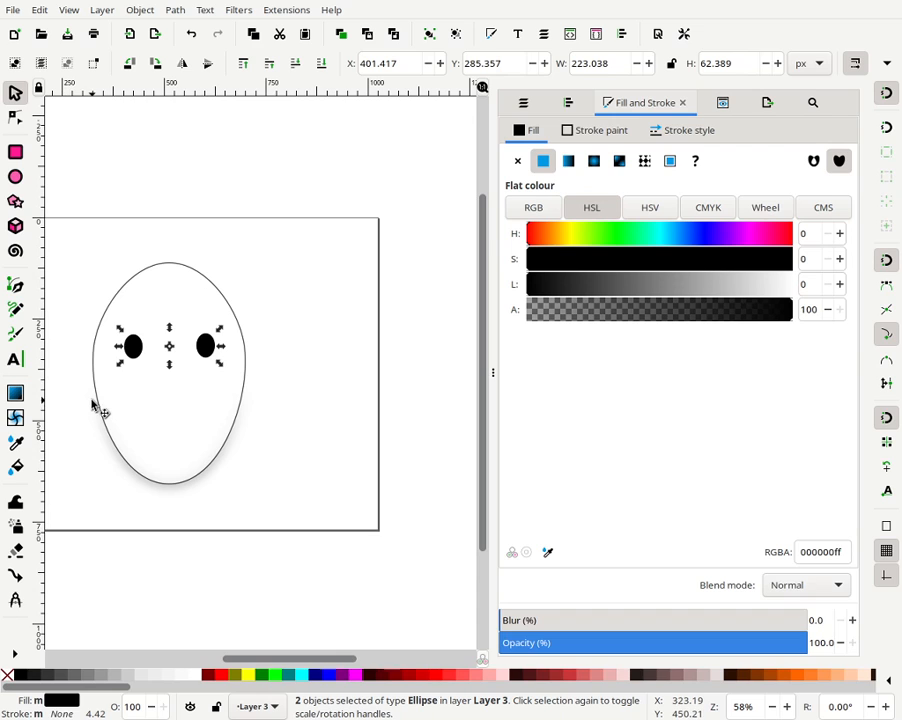
left_click(568, 104)
left_click(763, 145)
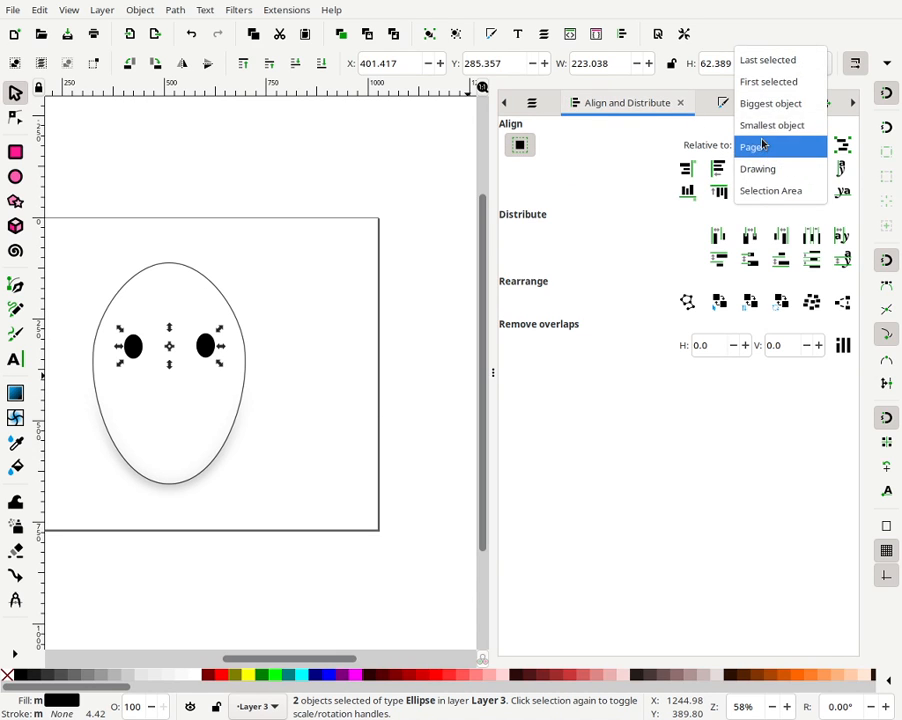
left_click(759, 110)
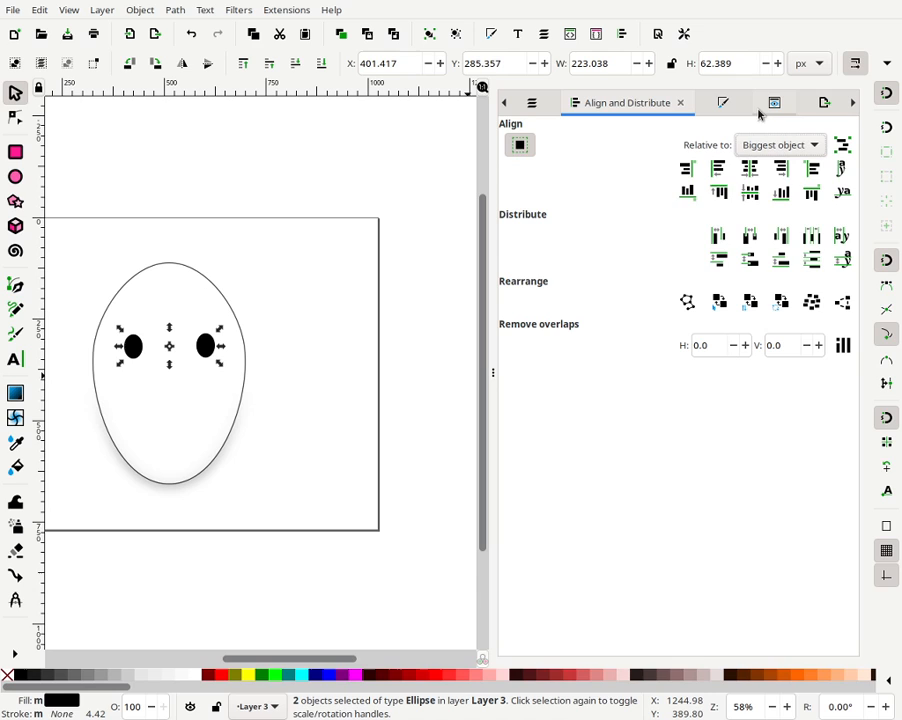
left_click(745, 193)
left_click(295, 278)
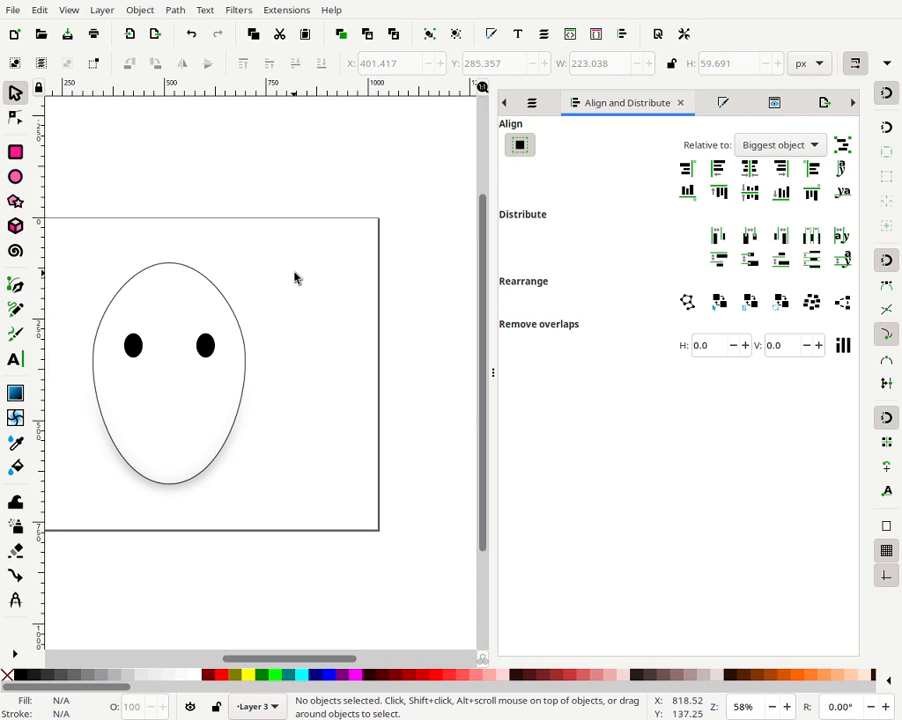
- Select both eyes and group them
left_click_drag(330, 254, 92, 410)
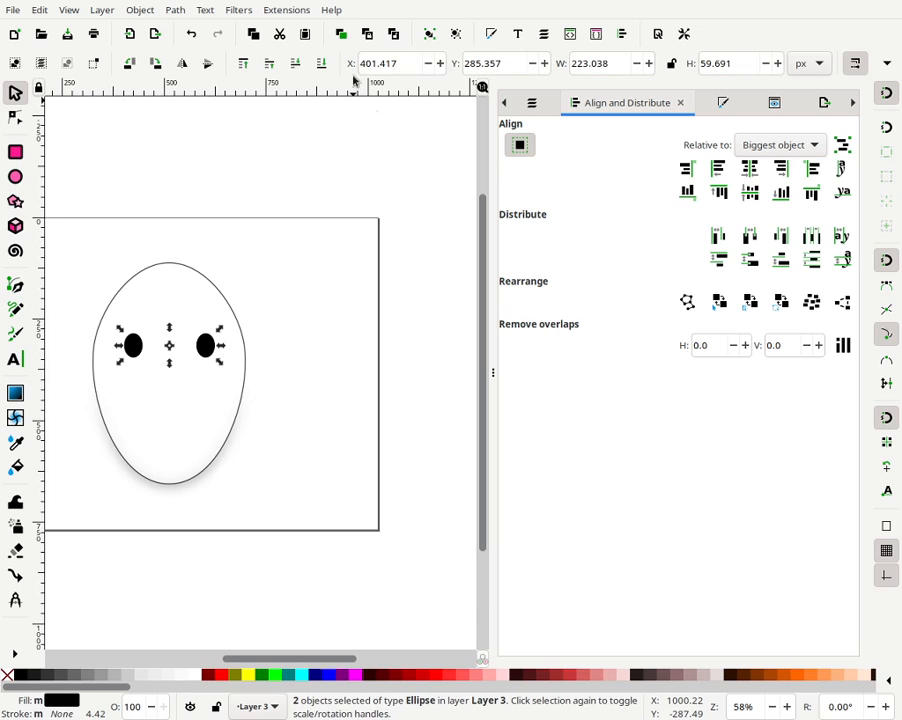
left_click(452, 35)
left_click(429, 36)
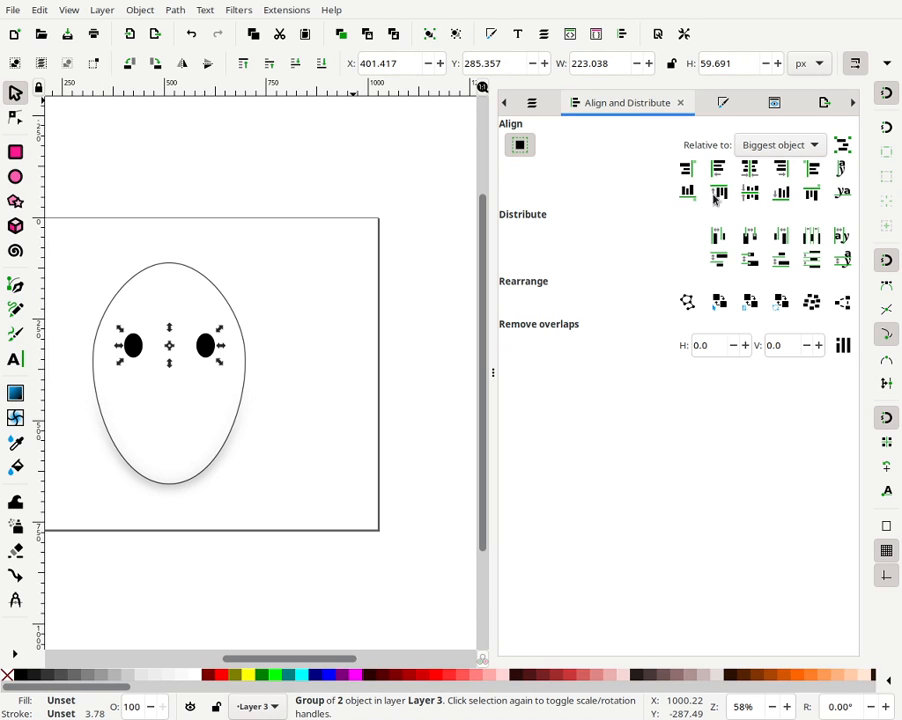
- Centre the eye group horizontally relative to the page
left_click(765, 148)
left_click(763, 188)
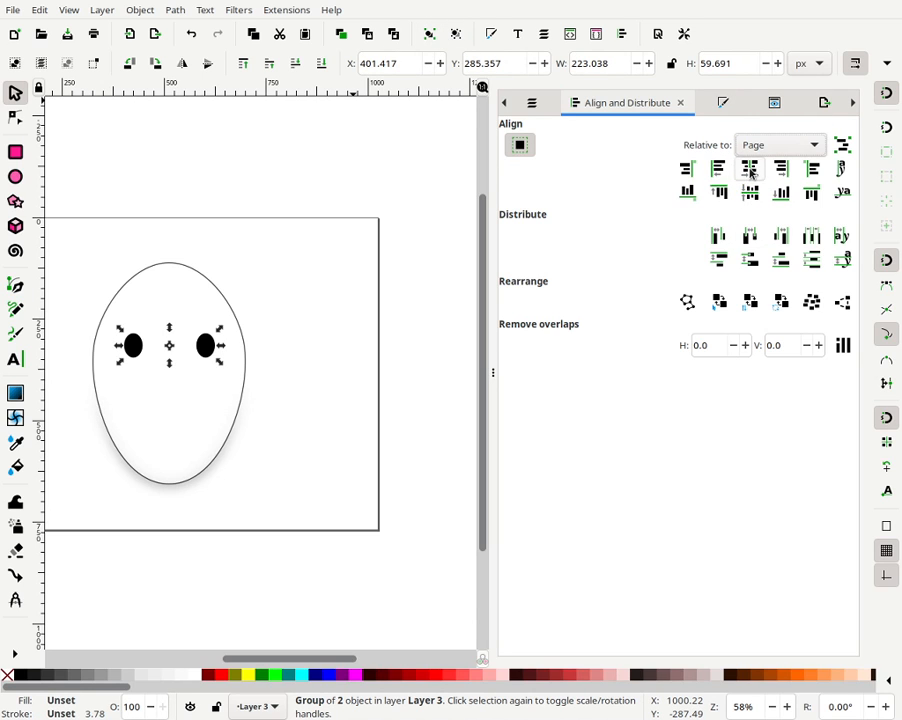
left_click(750, 169)
left_click(288, 328)
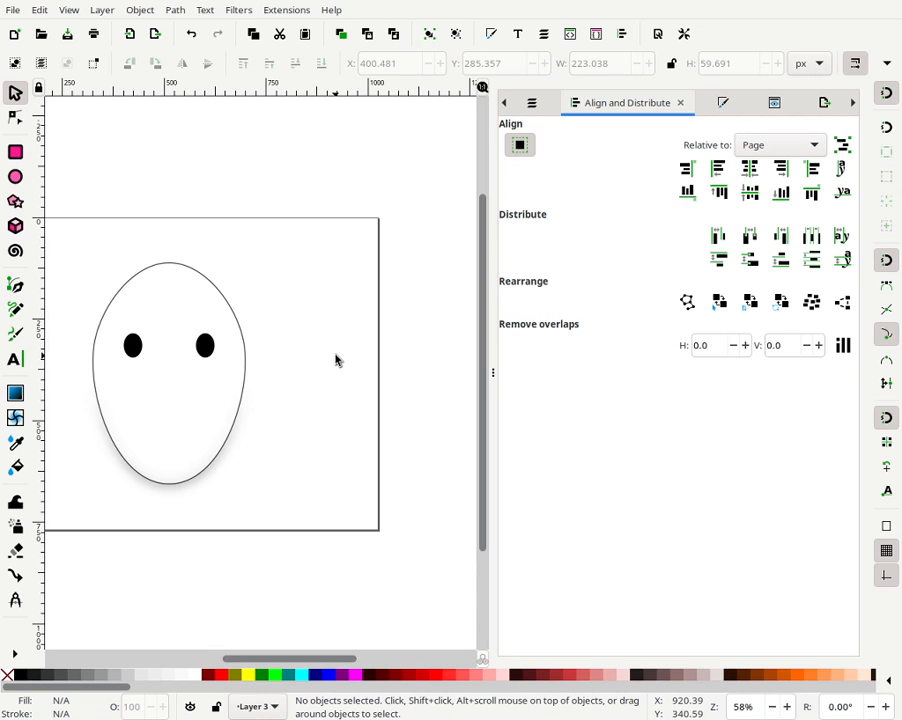
mouse_move(237, 378)
left_mouse_down()
mouse_move(357, 376)
mouse_move(322, 366)
left_mouse_up()
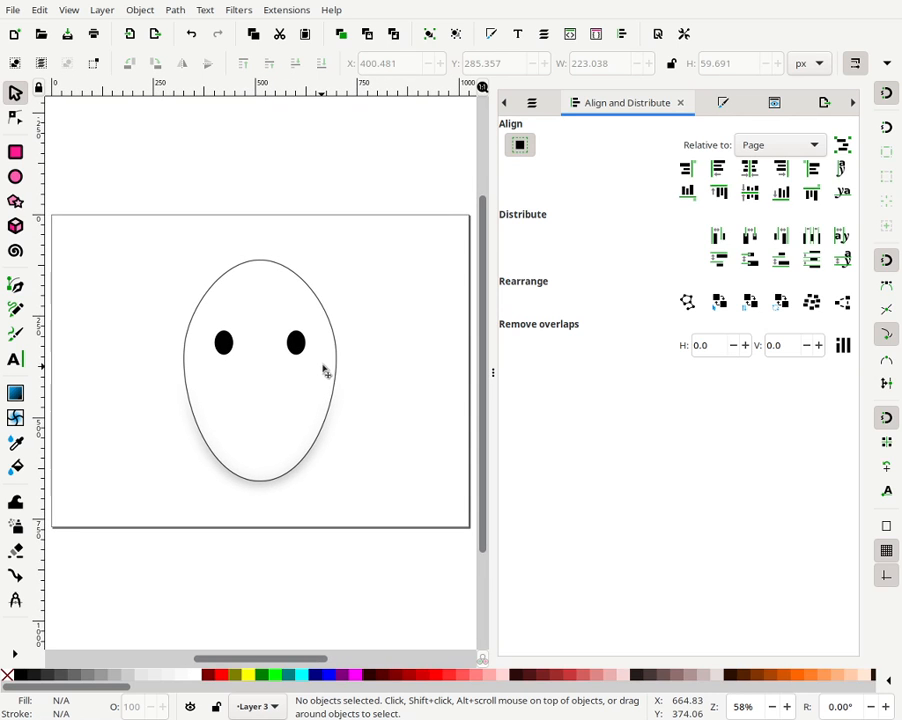
- Draw an ellipse about 199 × 164 px in the lower part of the face and centre it horizontally on the page
right_click(754, 703)
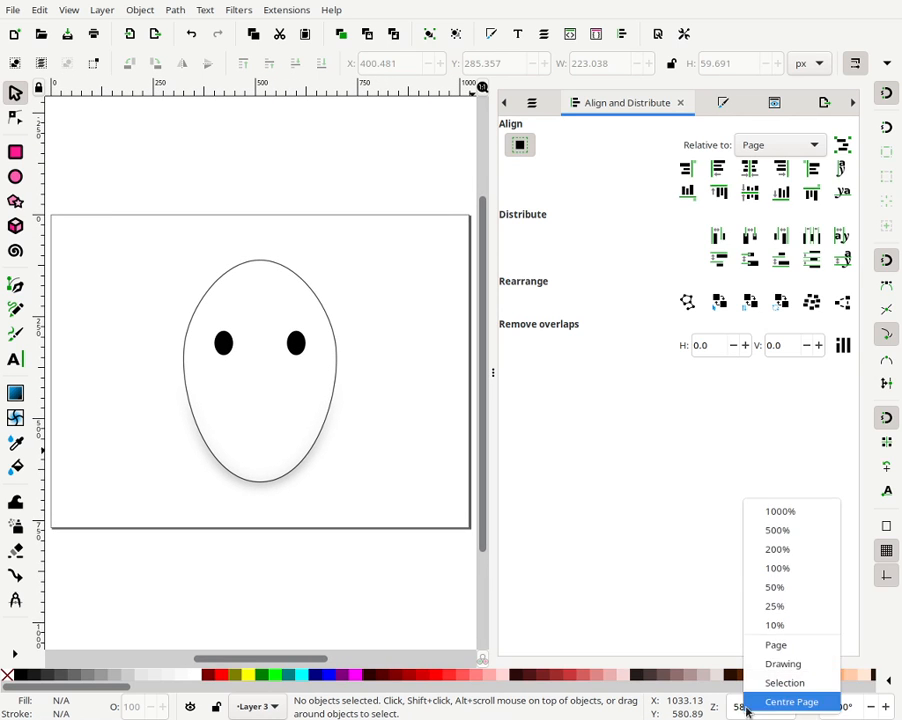
left_click(772, 640)
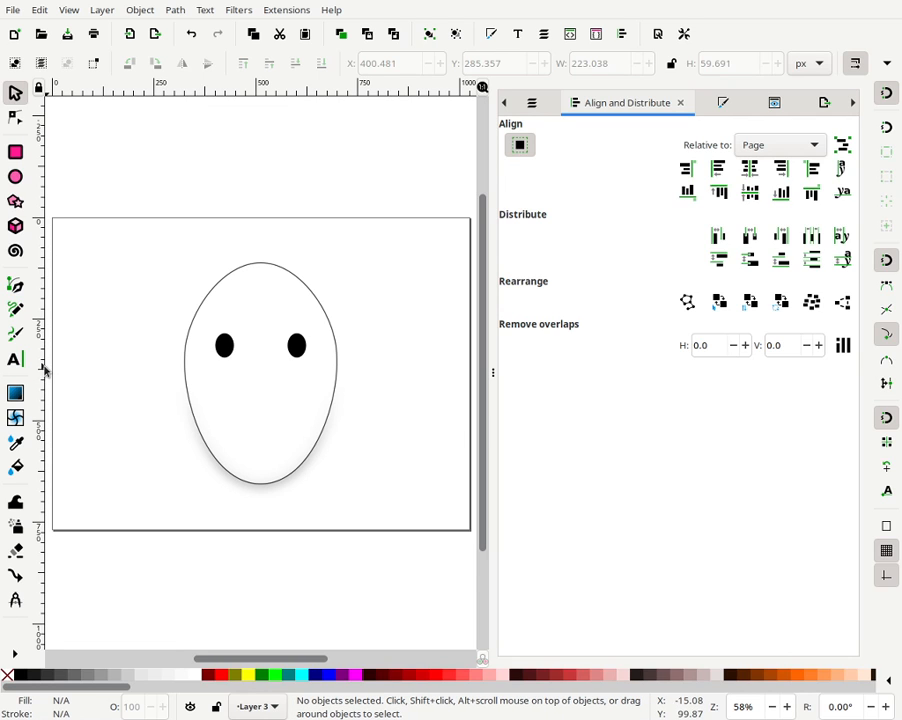
left_click(15, 177)
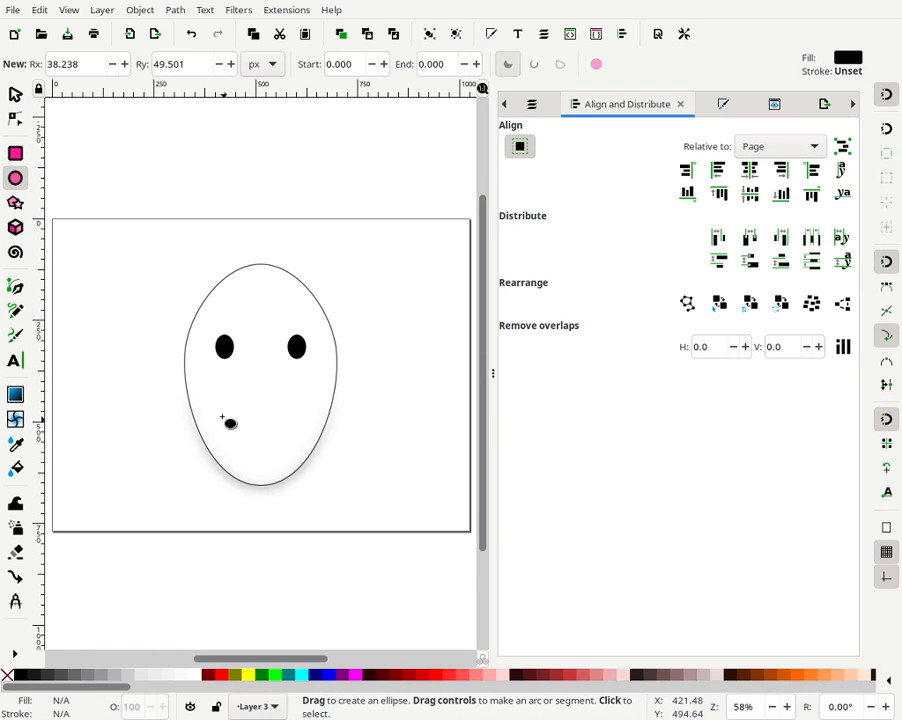
left_click_drag(220, 410, 301, 478)
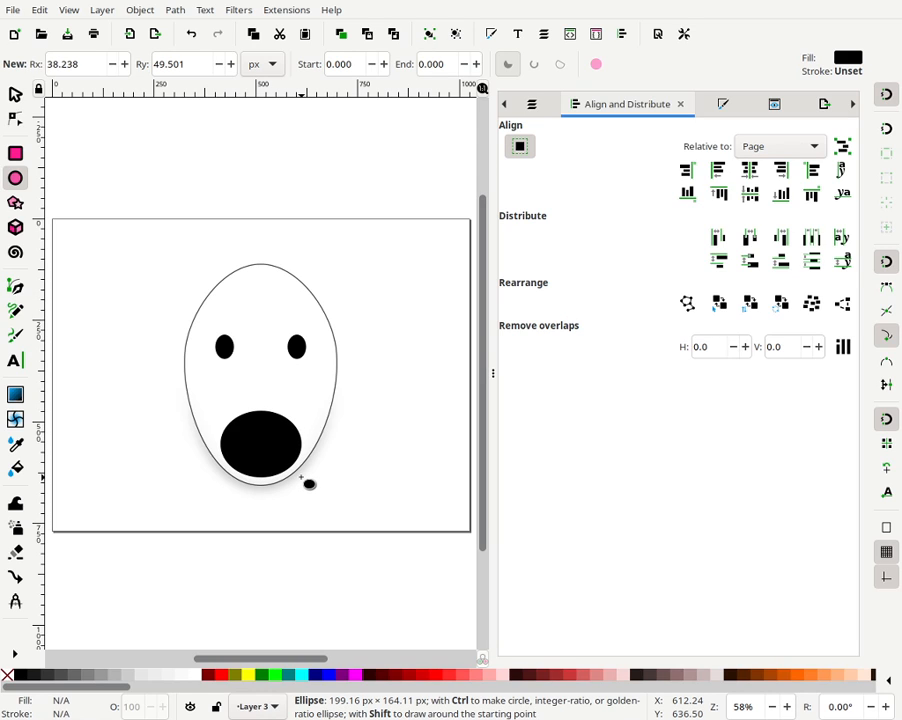
left_click_drag(305, 481, 307, 477)
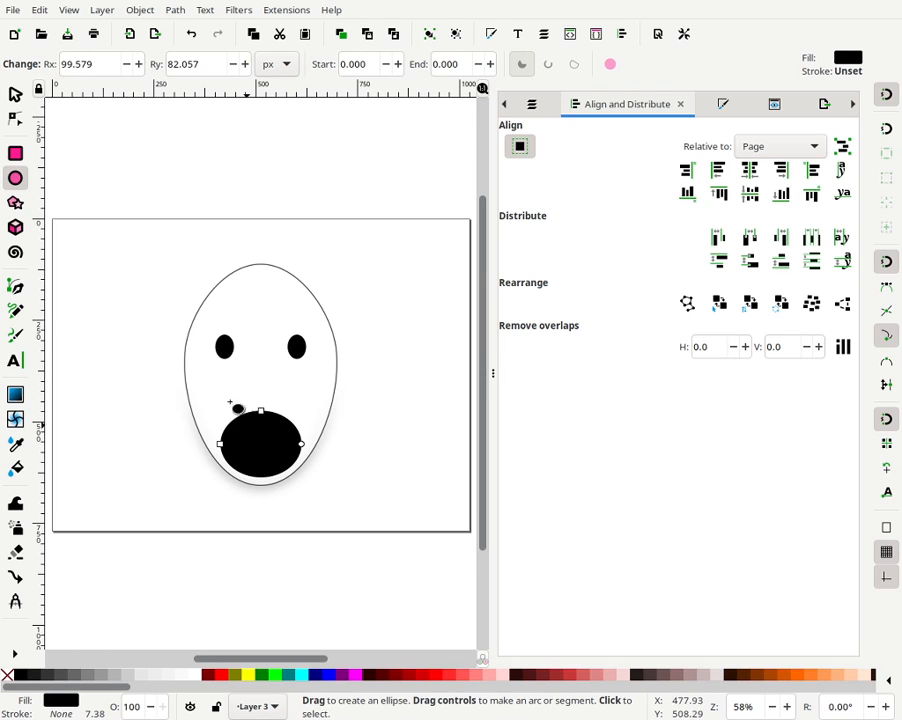
left_click(14, 95)
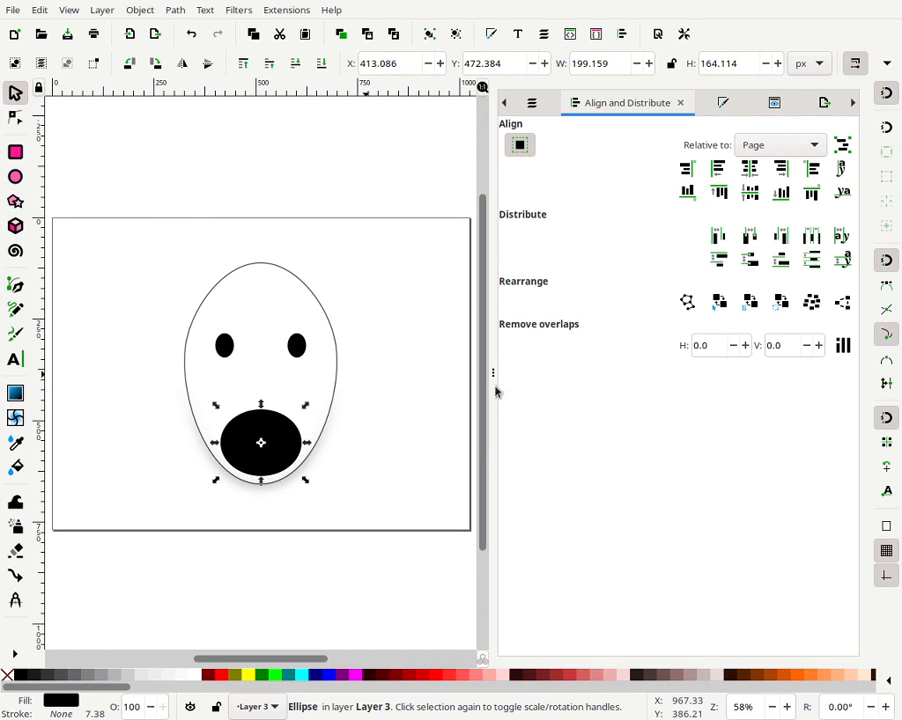
left_click(752, 170)
- Select the top ellipse of the mouth pair and fill it cyan
left_click(236, 403)
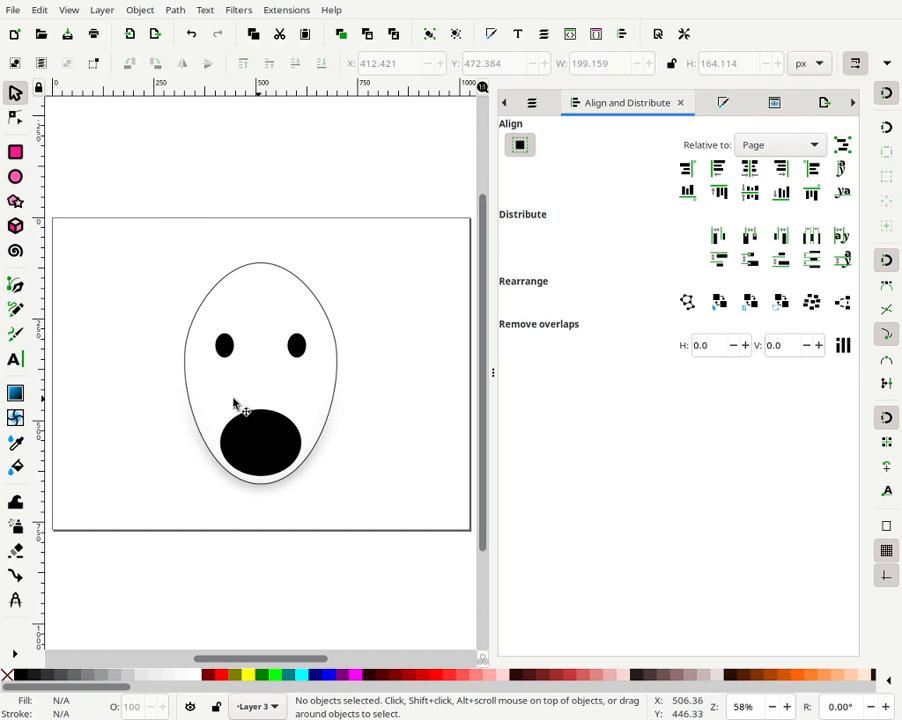
left_click(278, 432)
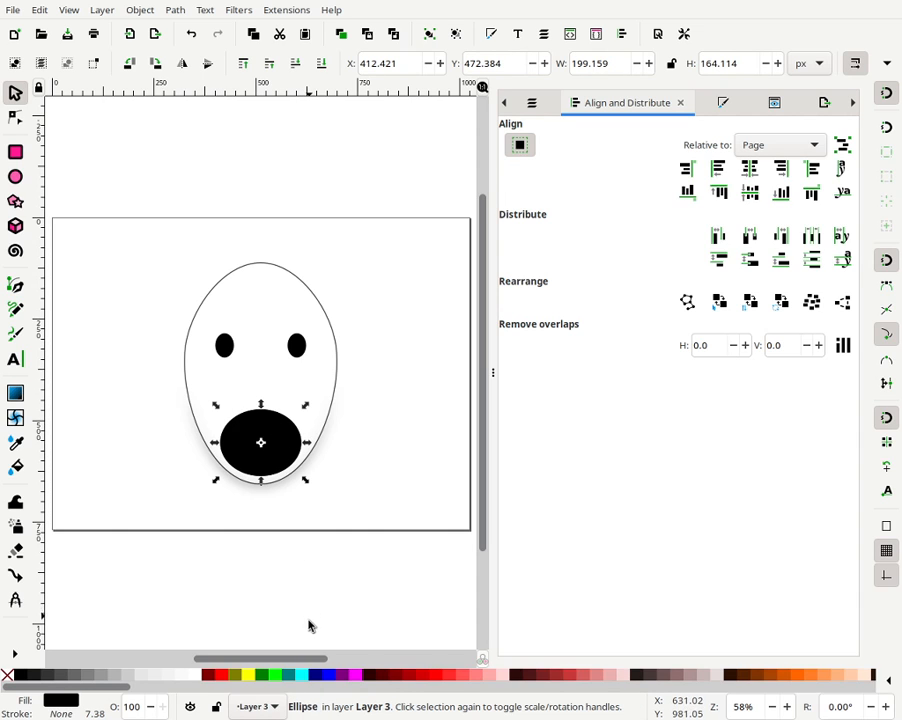
left_click(304, 677)
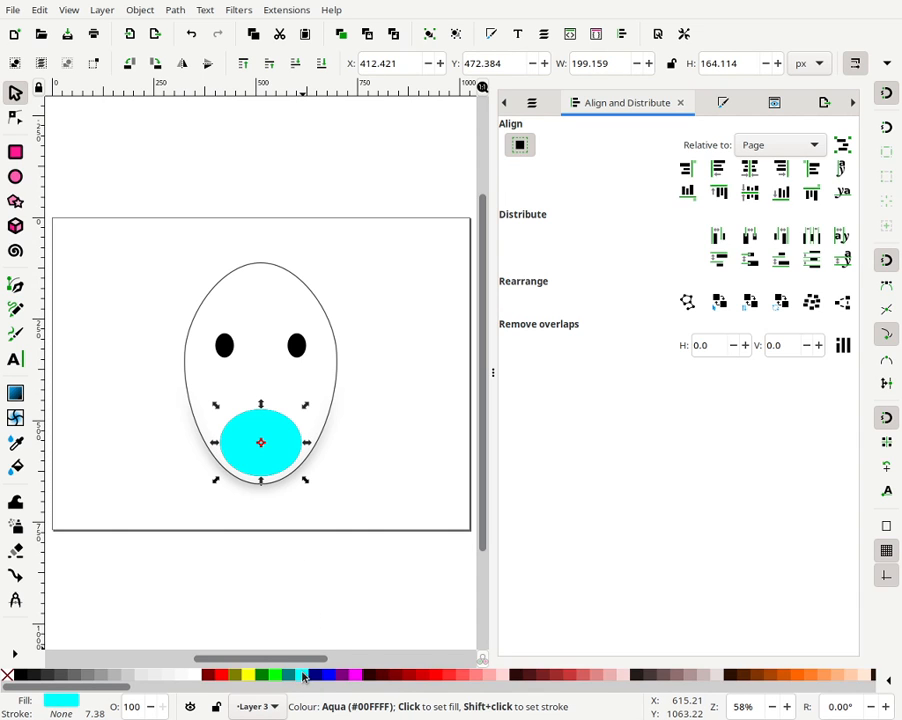
- Move the cyan ellipse 30 px upward over the black one and widen it to about 256 px
left_click(398, 434)
left_click(283, 449)
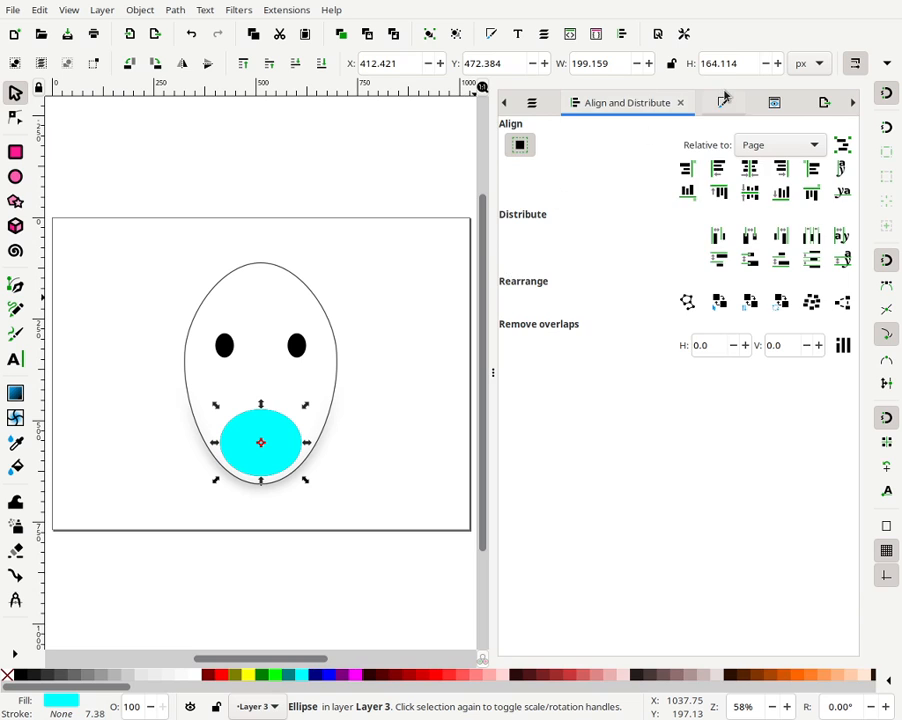
key("ctrl+shift+f")
left_click(571, 136)
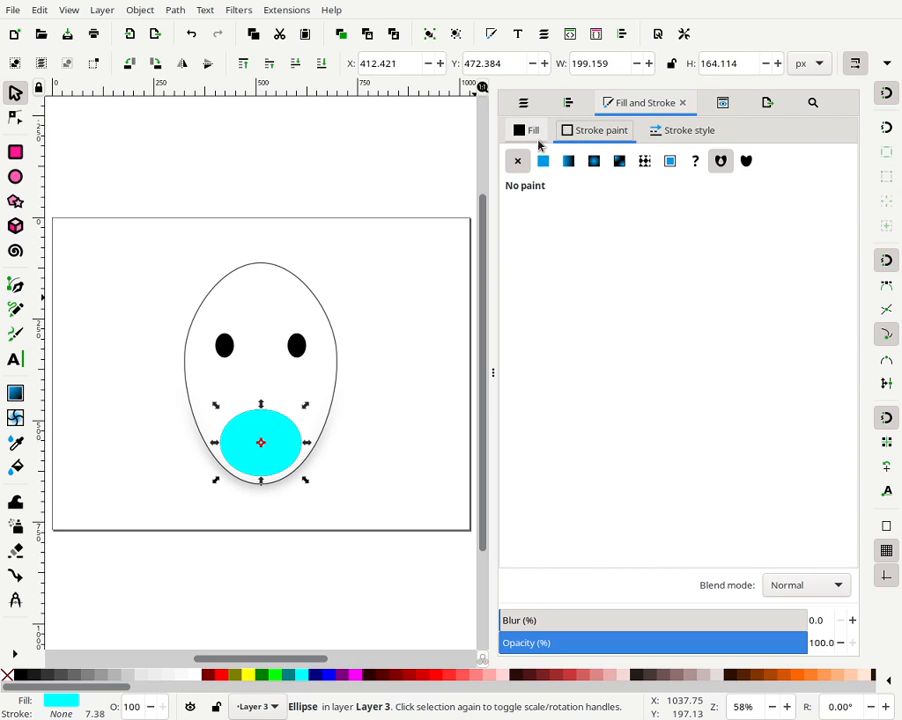
left_click(534, 130)
left_click(356, 424)
left_click(294, 447)
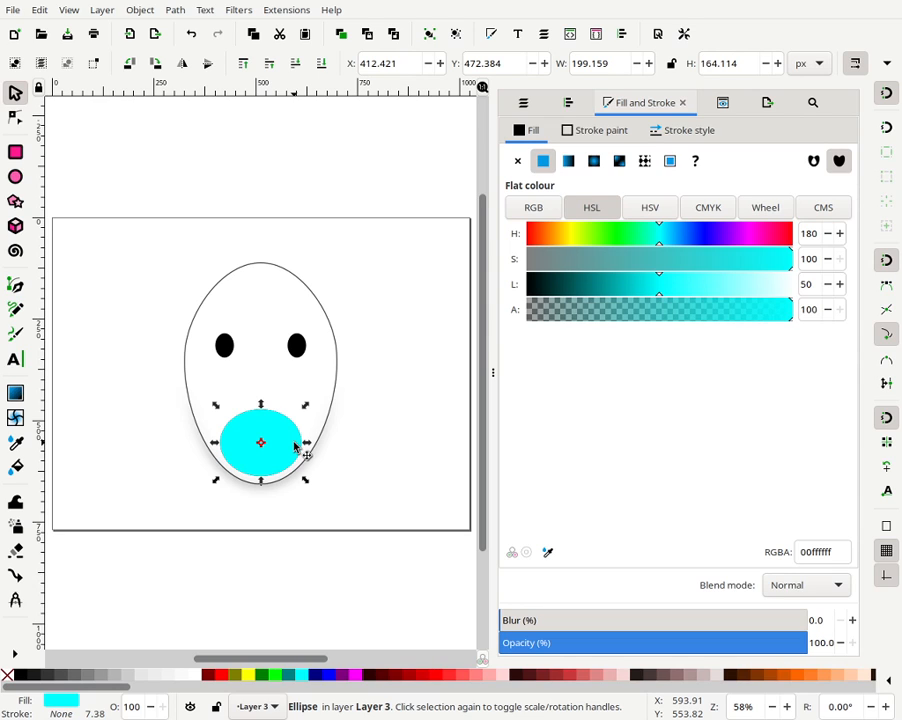
key("Up")
key("Up")
key("Up")
key("Up")
key("Up")
key("Up")
key("Up")
key("Up")
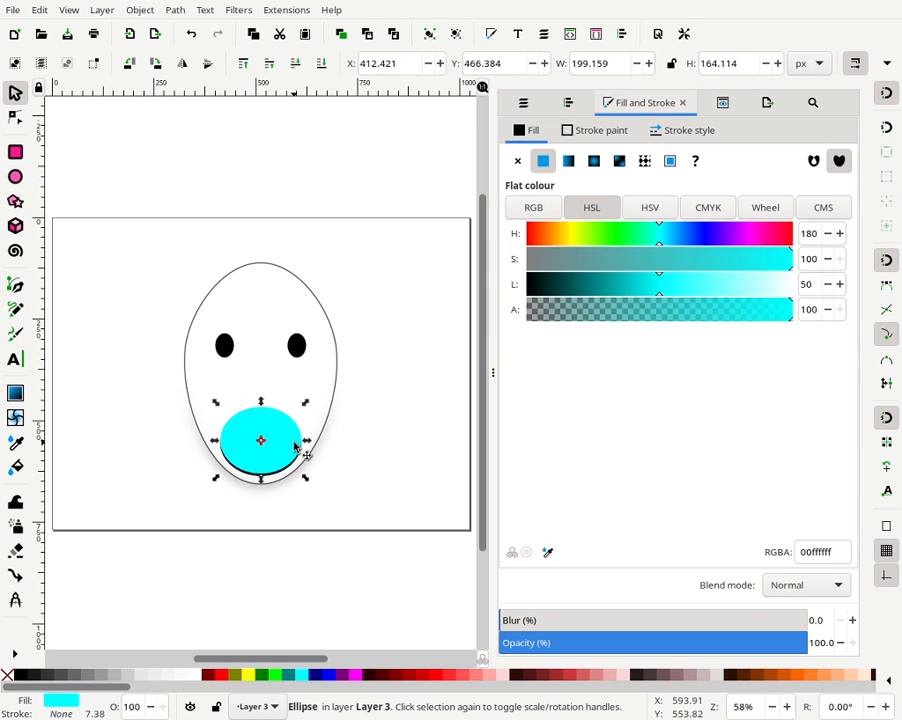
key("Up")
key("Up")
key("Up")
key("Up")
key("Up")
key("Up")
key("Up")
key("Up")
key("Up")
key("Up")
key("Up")
key("Up")
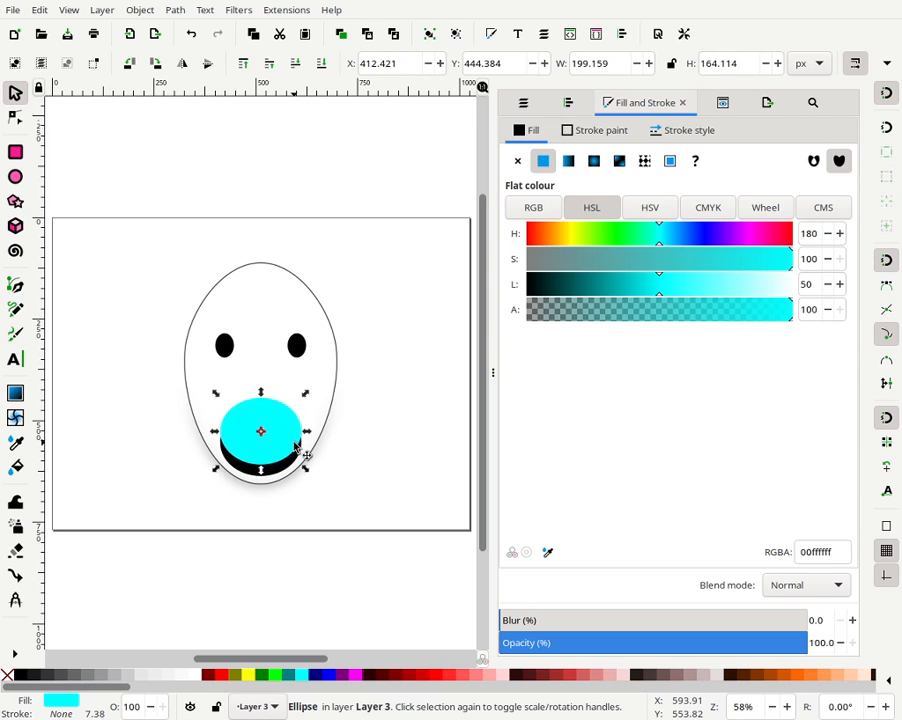
key("Up")
key("Up")
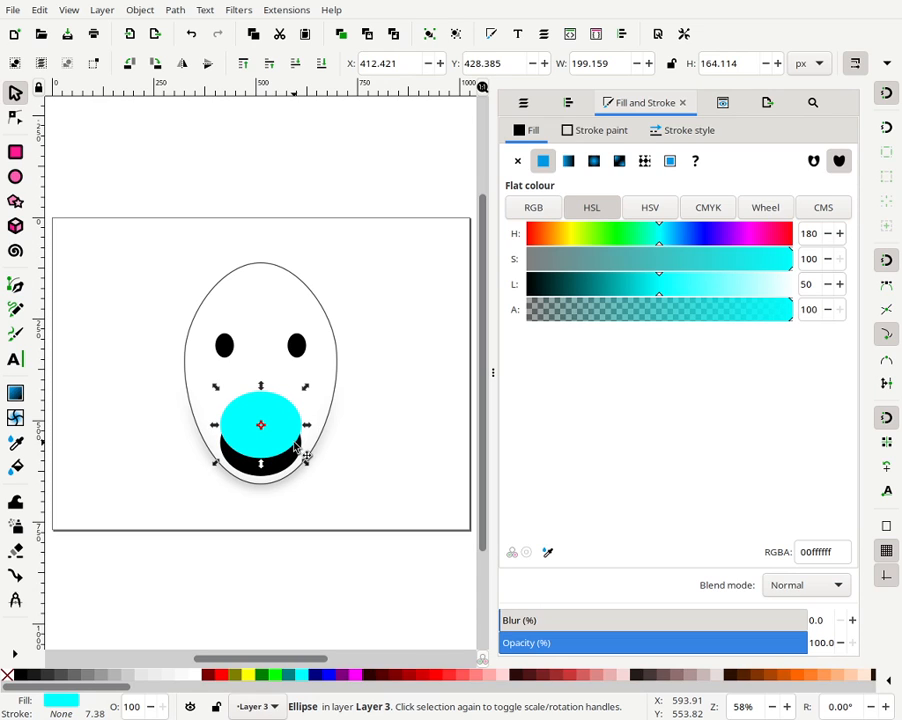
key("Down")
key("Down")
key("Down")
key("Down")
key("Down")
key("Down")
key("Down")
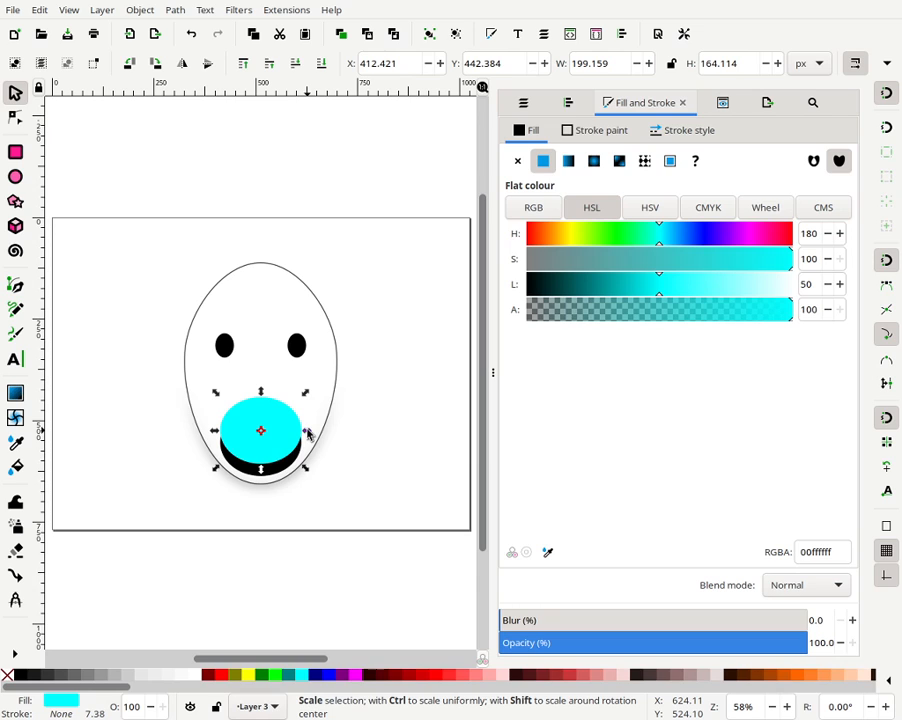
mouse_move(308, 433)
left_mouse_down()
mouse_move(326, 441)
mouse_move(318, 451)
left_mouse_up()
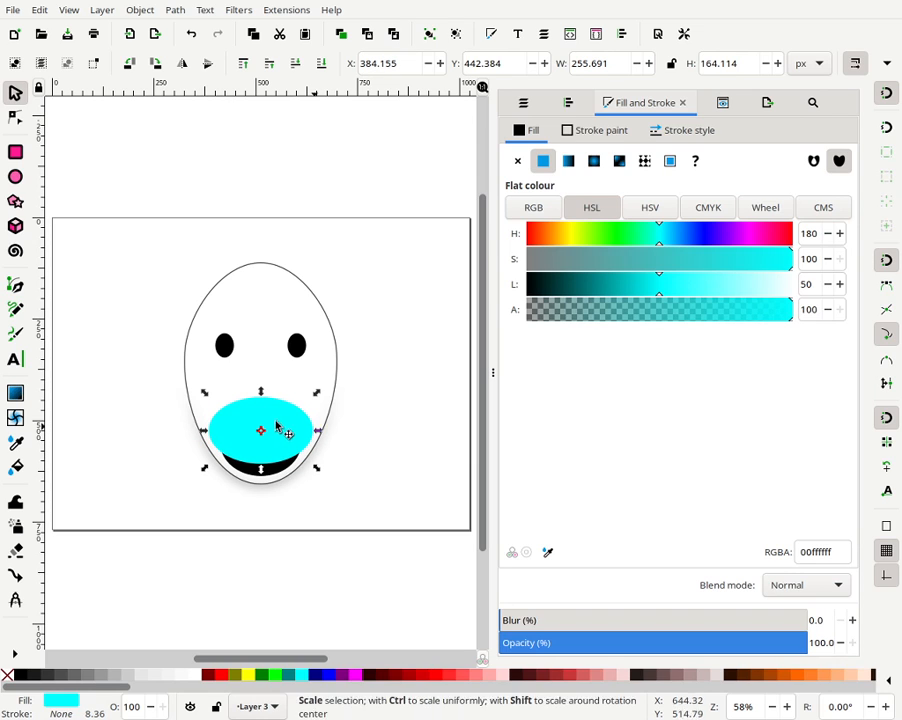
- Select both mouth ellipses and subtract the cyan one from the black one with Difference
left_click(292, 476, "shift")
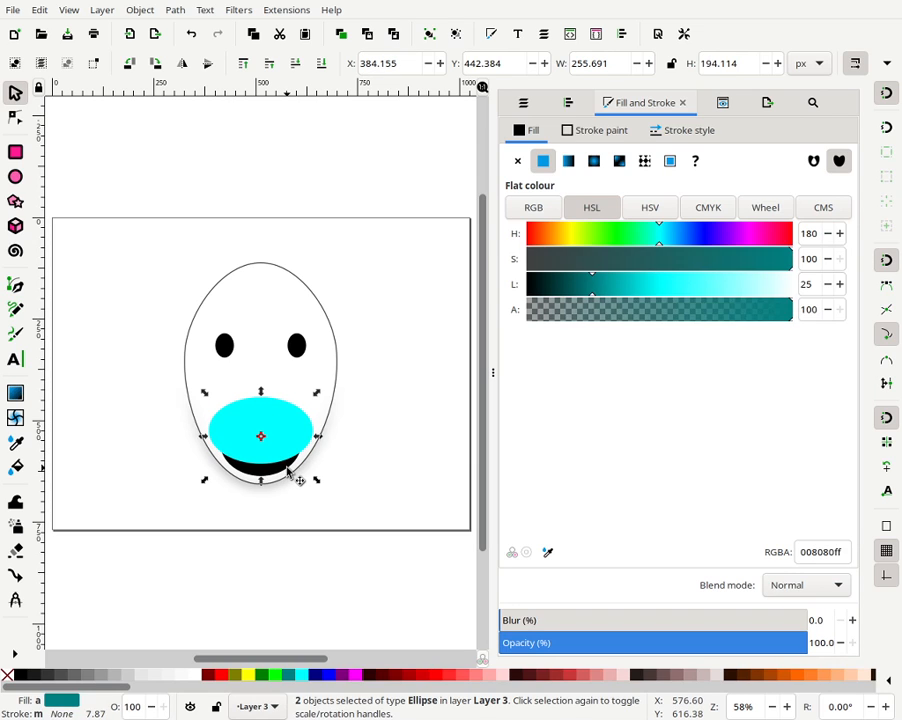
left_click(180, 12)
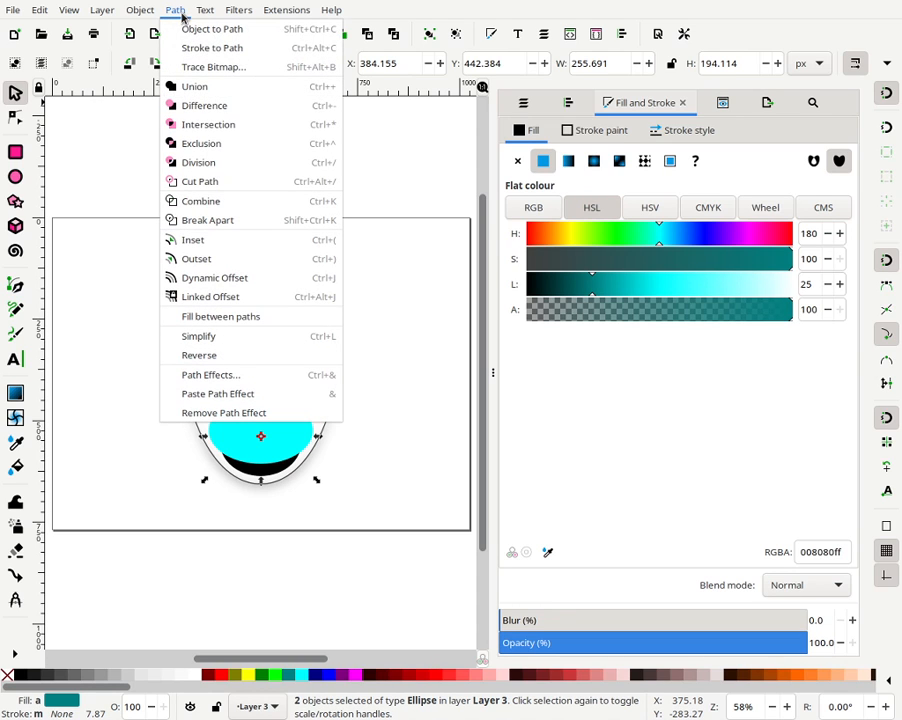
left_click(217, 106)
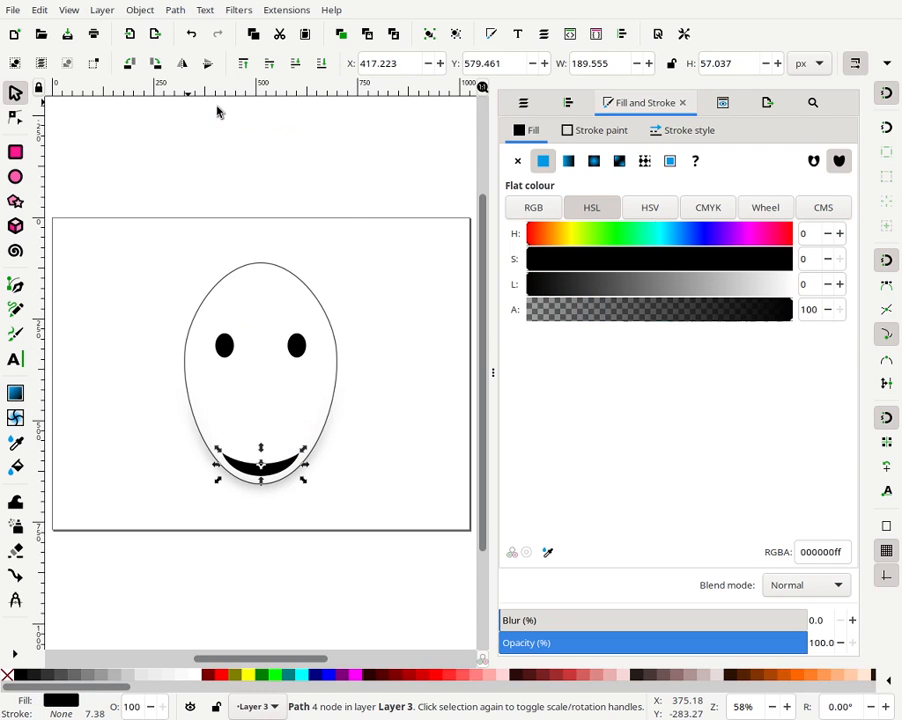
- Move the smile shape up into the face and scale it down to about 99 × 22 px
left_click(351, 459)
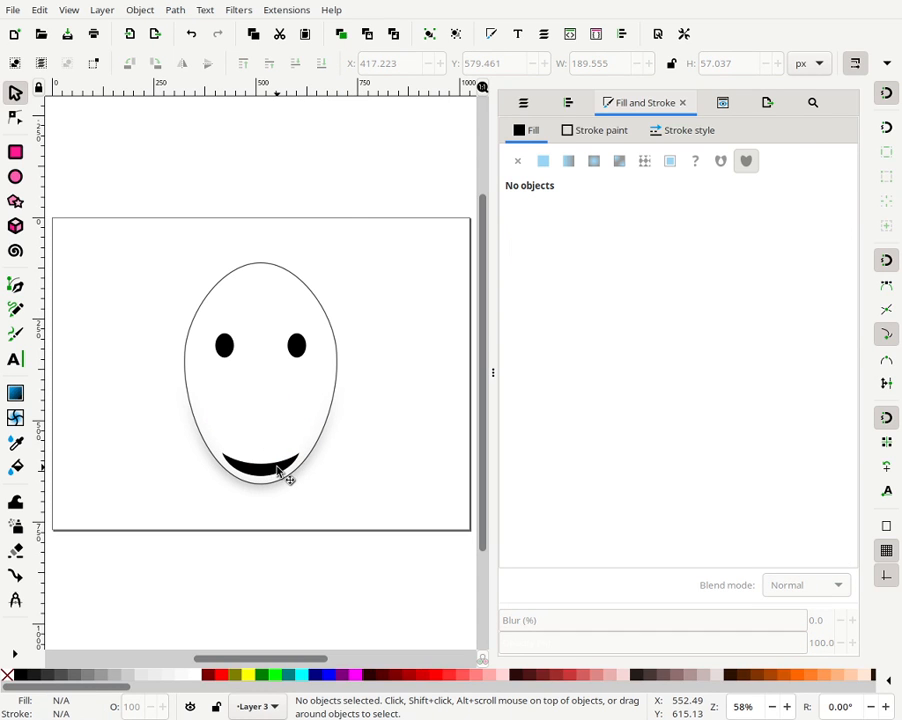
mouse_move(278, 471)
left_mouse_down()
mouse_move(287, 438)
mouse_move(279, 419)
mouse_move(283, 431)
left_mouse_up()
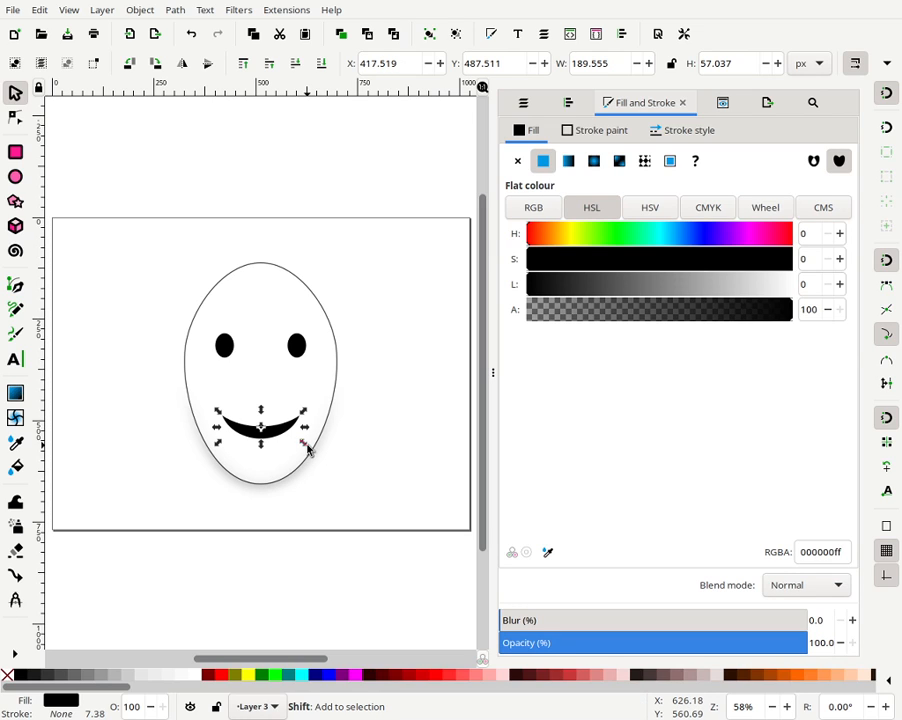
left_click_drag(303, 446, 285, 442)
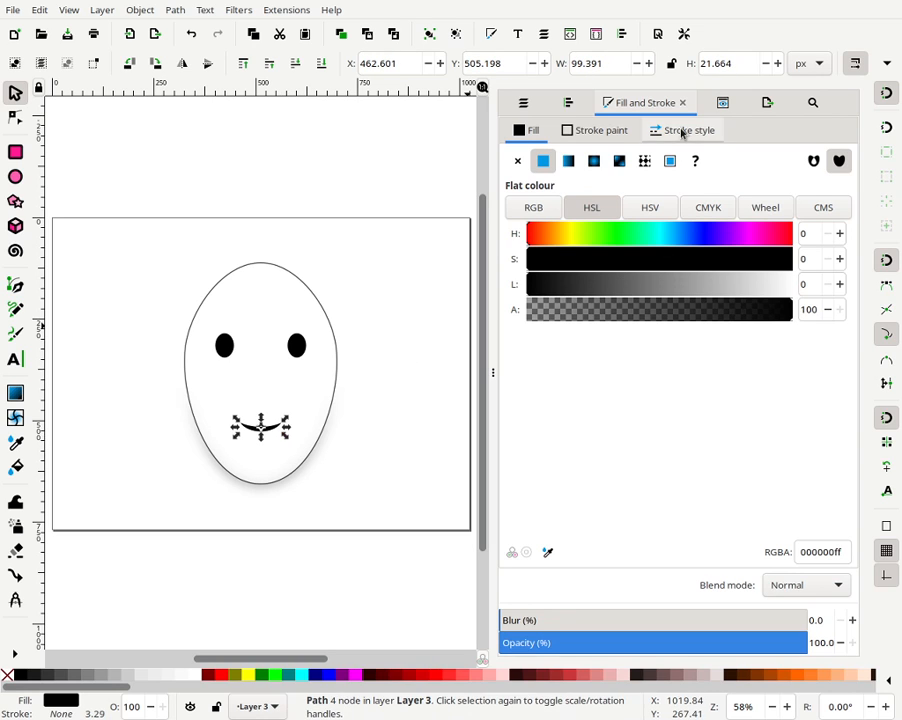
left_click(568, 103)
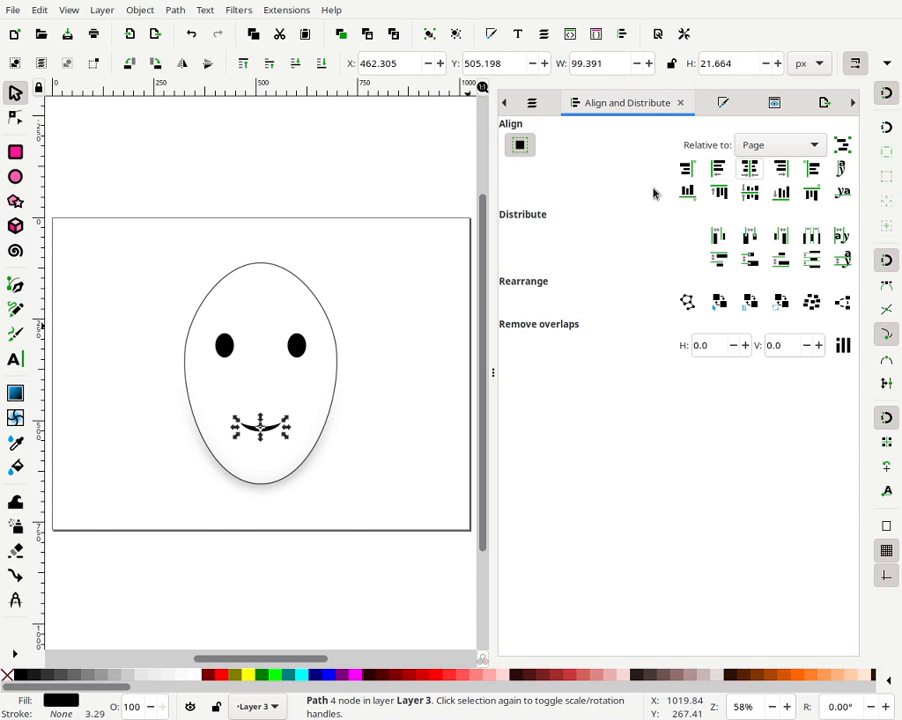
left_click(358, 240)
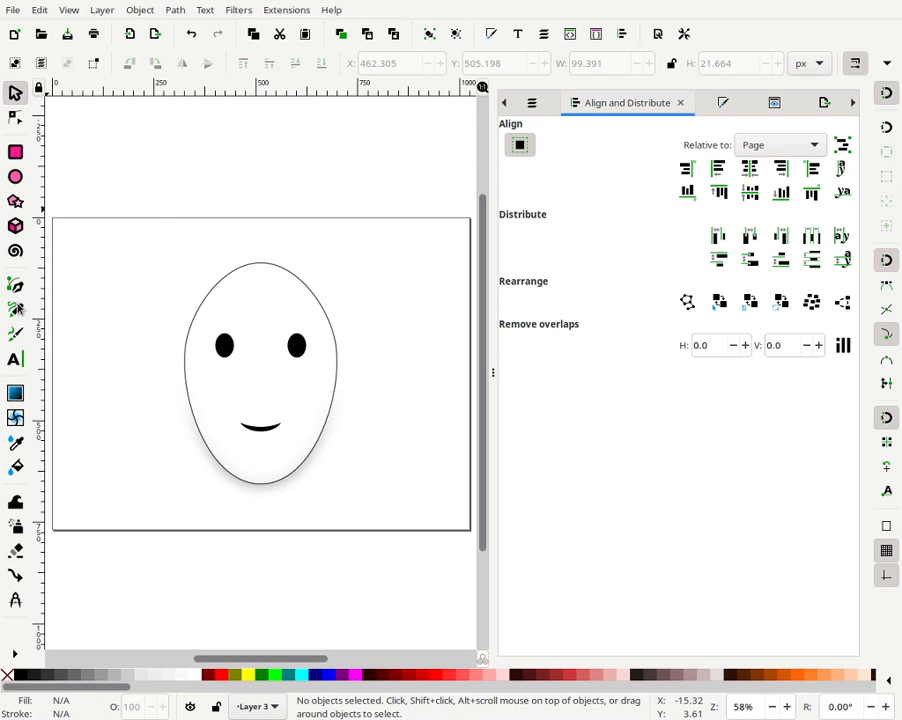
- Draw a curved nose stroke about 89 px tall between the eyes and mouth with the Calligraphy tool, filled black
left_click(15, 334)
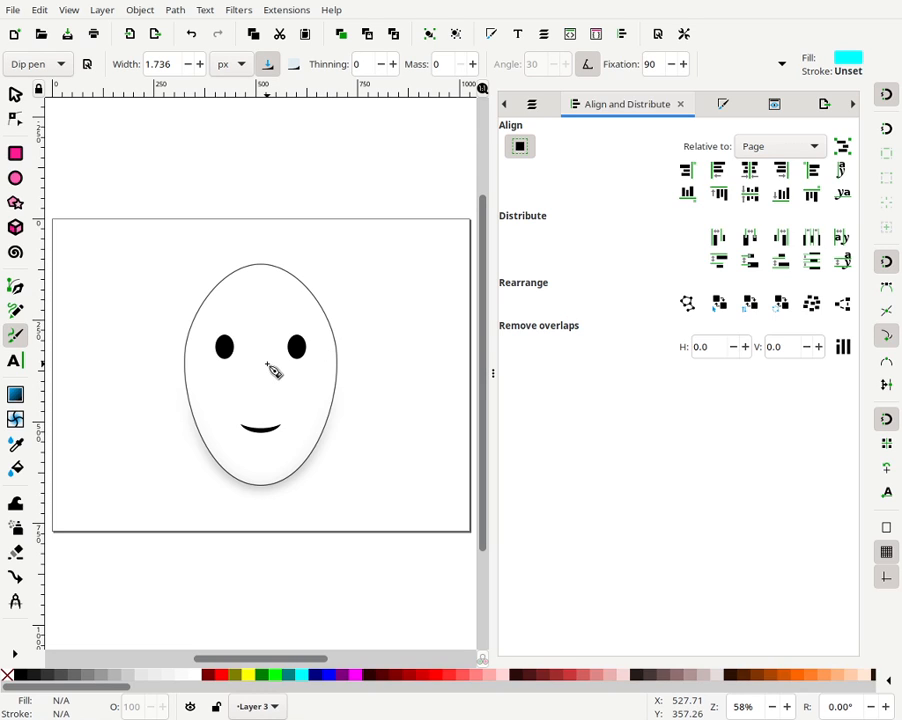
left_click_drag(265, 362, 262, 395)
left_click(191, 37)
left_click_drag(263, 358, 266, 400)
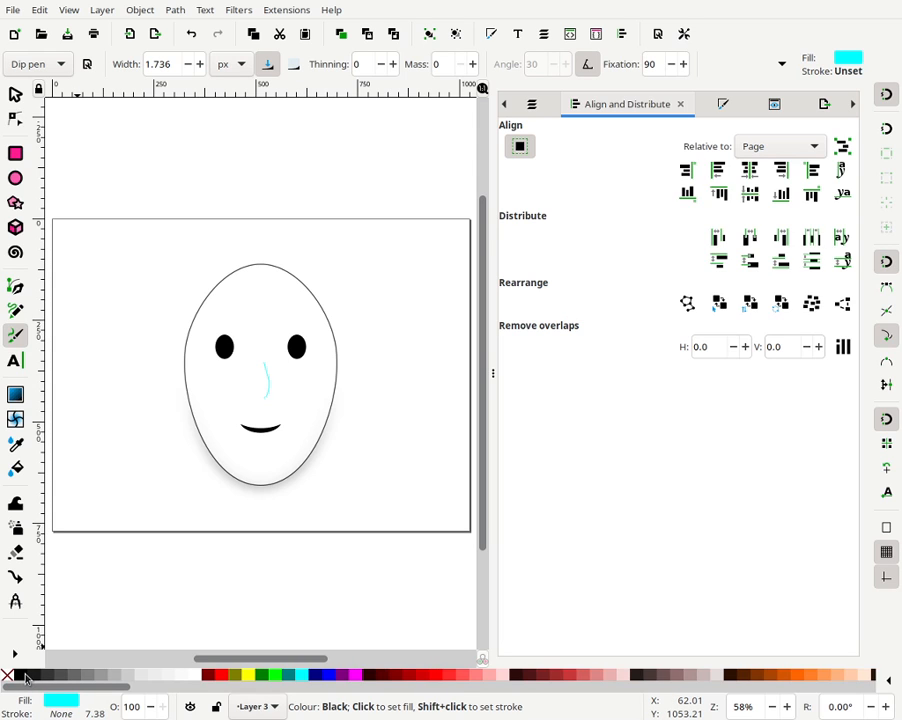
left_click(25, 676)
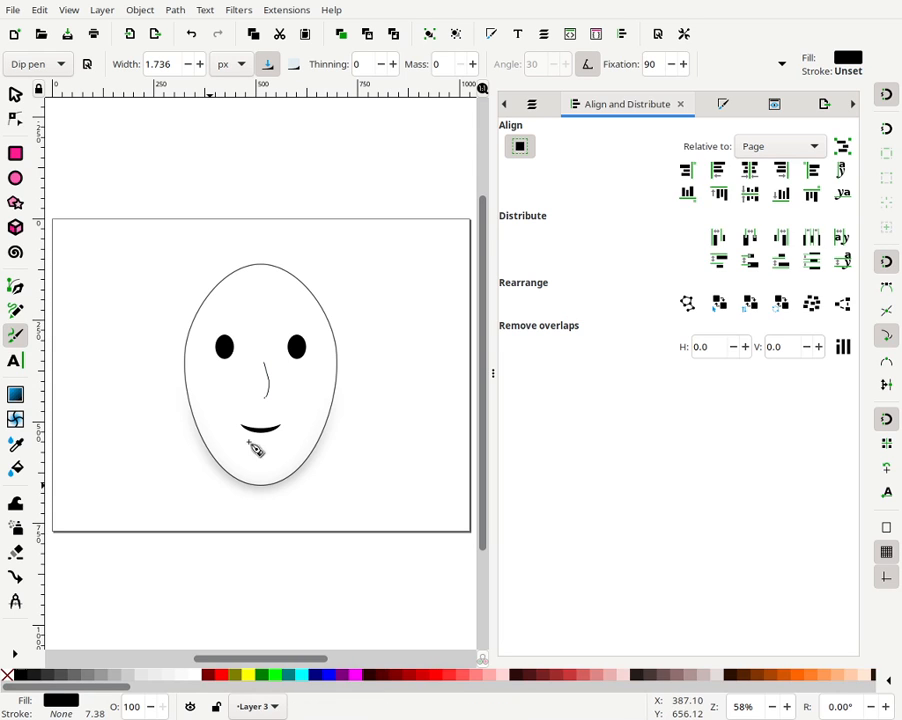
left_click(20, 94)
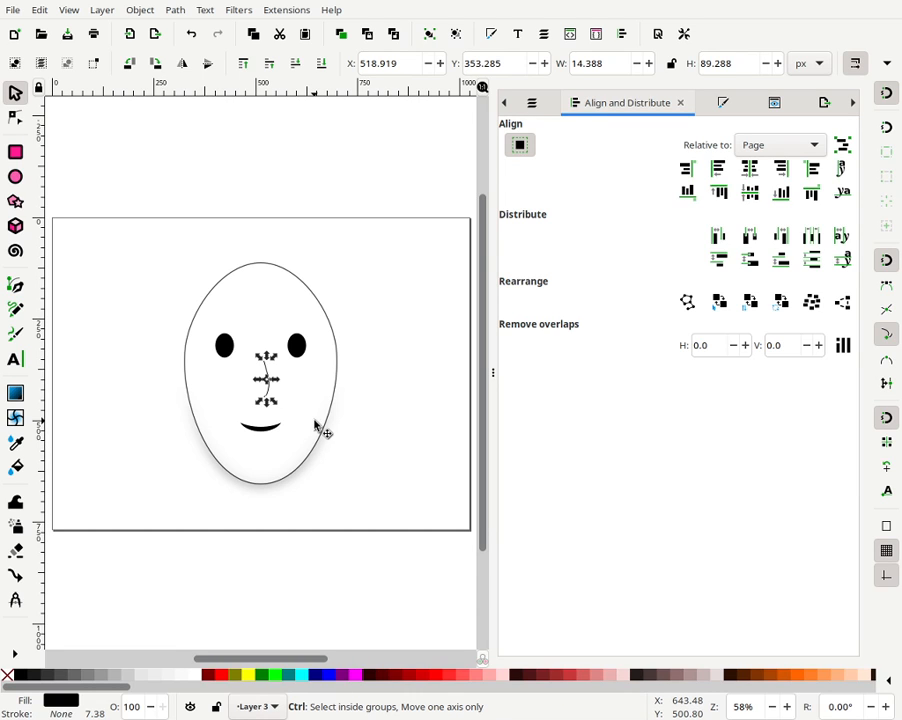
- Simplify the nose stroke seven times to smooth its outline
scroll(304, 396, "up", 5, "ctrl")
scroll(305, 397, "down", 2, "ctrl")
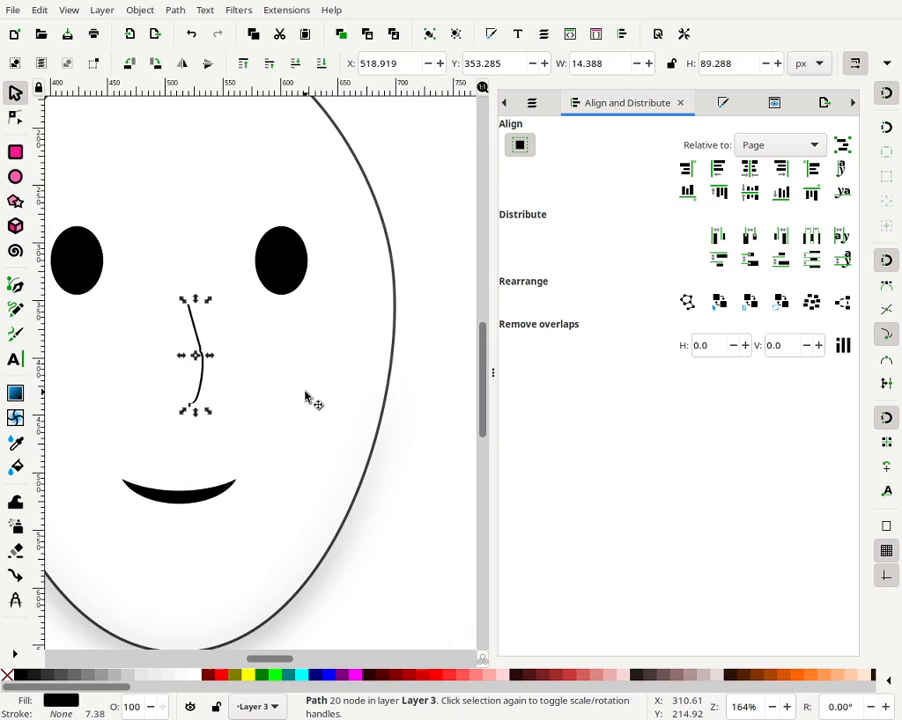
scroll(305, 397, "up", 2, "ctrl")
left_click_drag(195, 364, 357, 371)
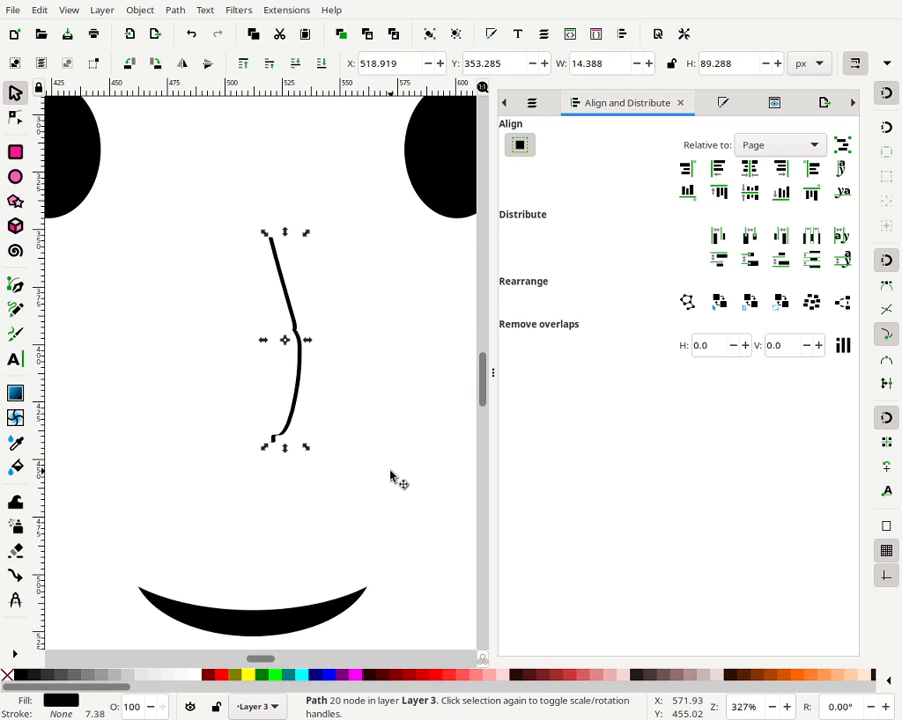
key("ctrl")
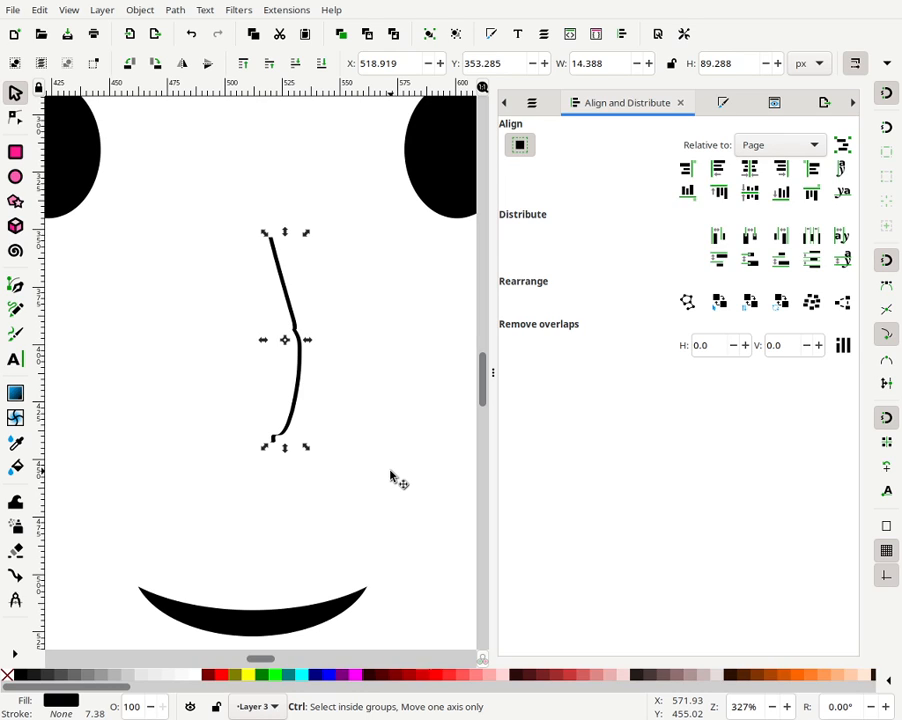
key("ctrl+l")
key("ctrl+l")
key("ctrl+l")
key("ctrl+l")
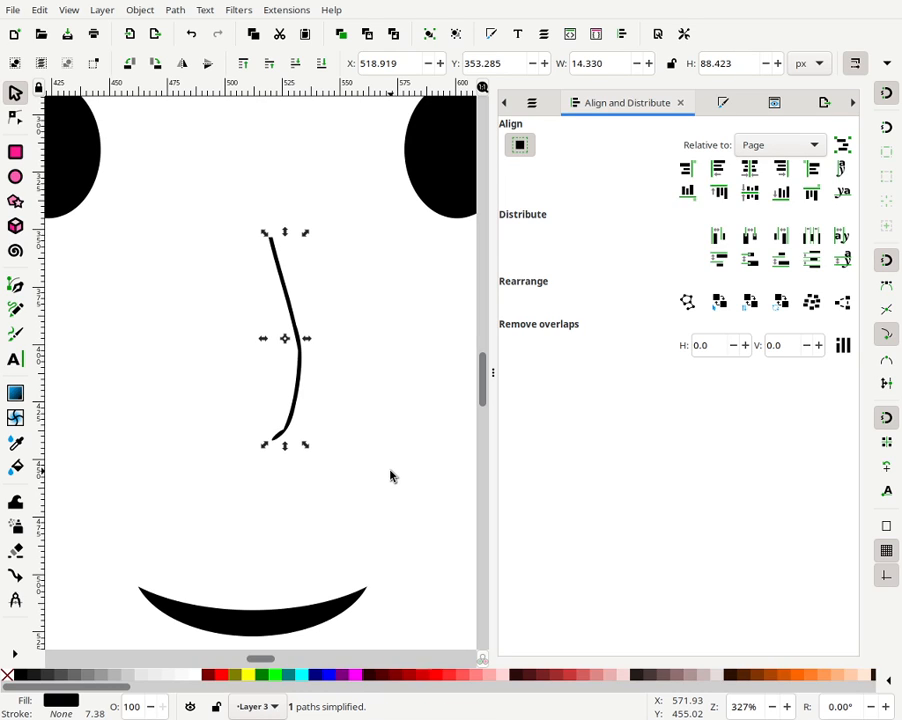
key("ctrl+l")
key("ctrl+l")
key("ctrl+l")
key("ctrl+l")
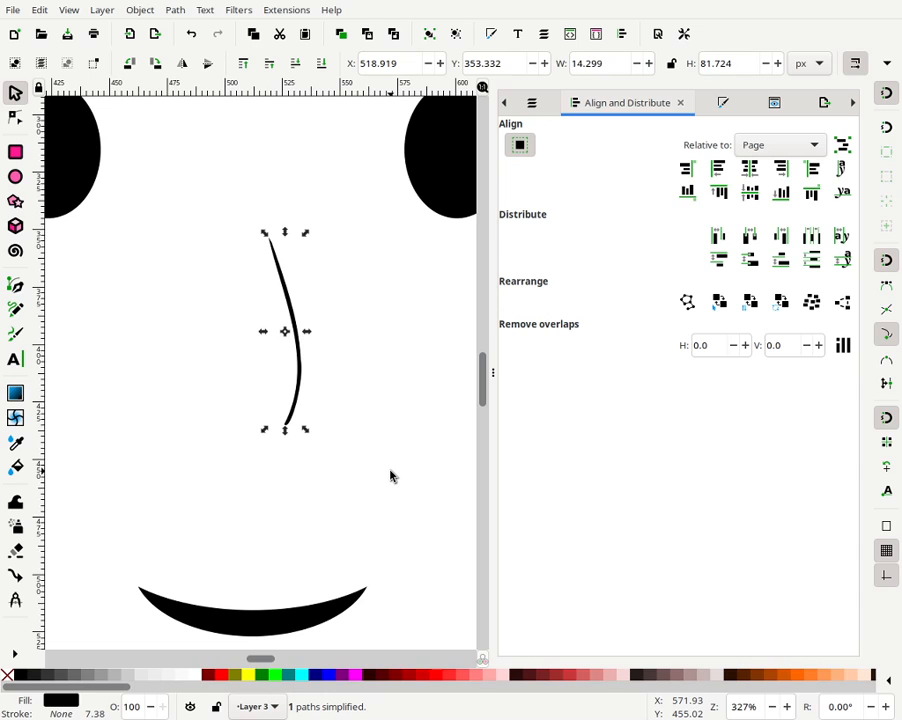
key("ctrl+l")
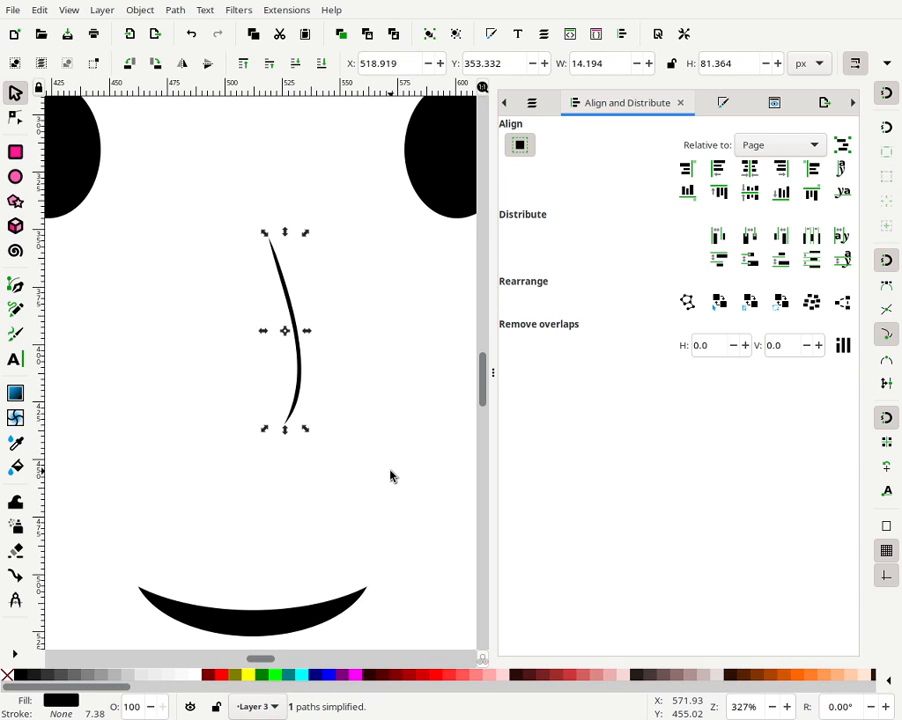
- Step back through the nose stroke's simplification history, undoing six simplifications and redoing five
double_click(294, 326)
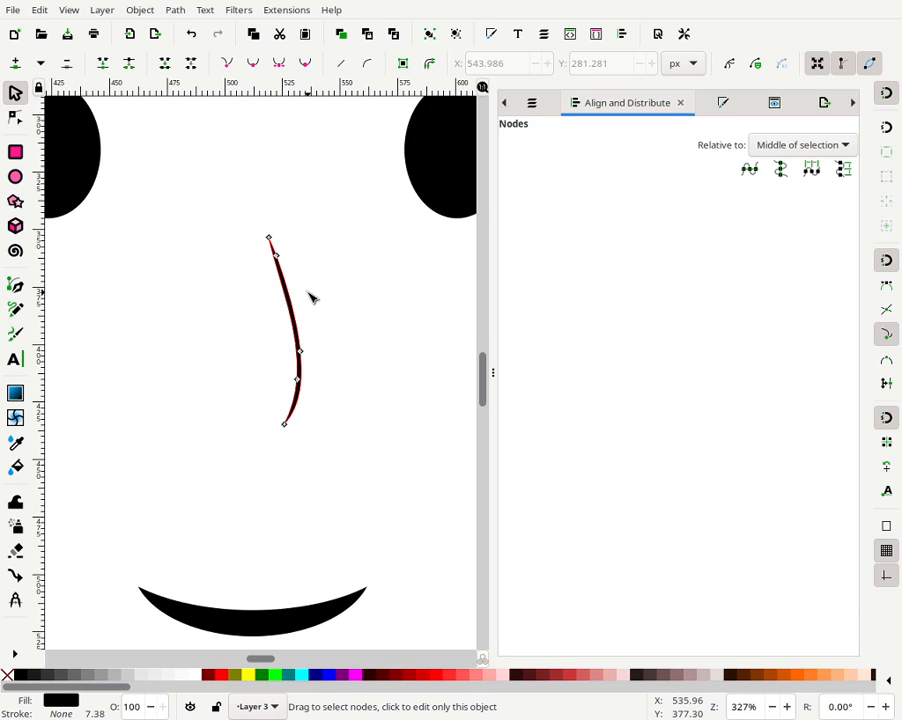
key("ctrl+z")
key("ctrl+z")
key("ctrl+z")
key("ctrl+z")
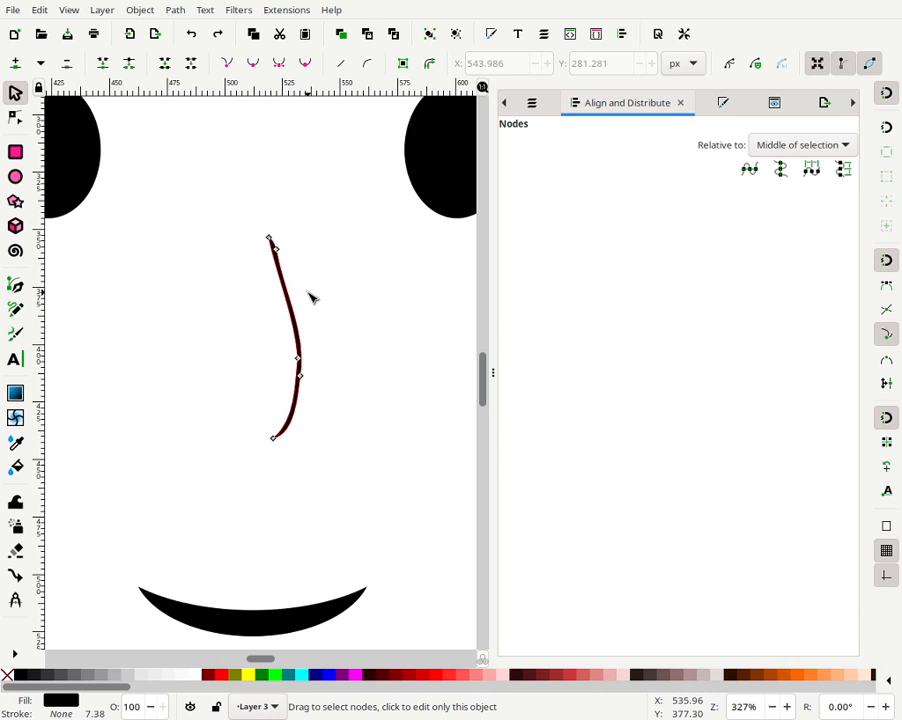
key("ctrl+z")
key("ctrl+z")
key("ctrl+z")
key("ctrl+z")
key("ctrl+z")
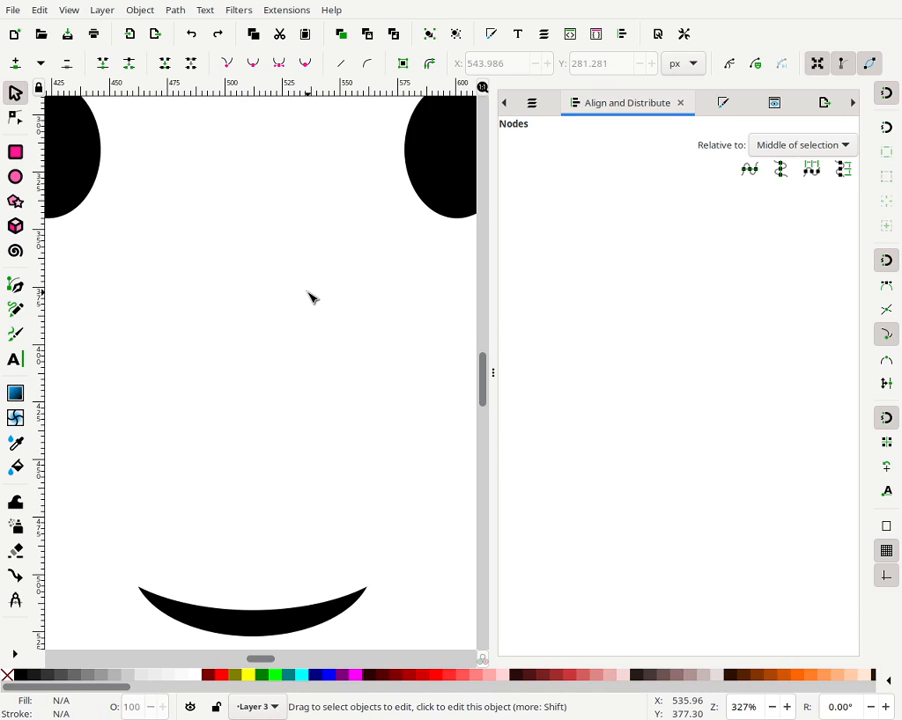
key("ctrl+shift+z")
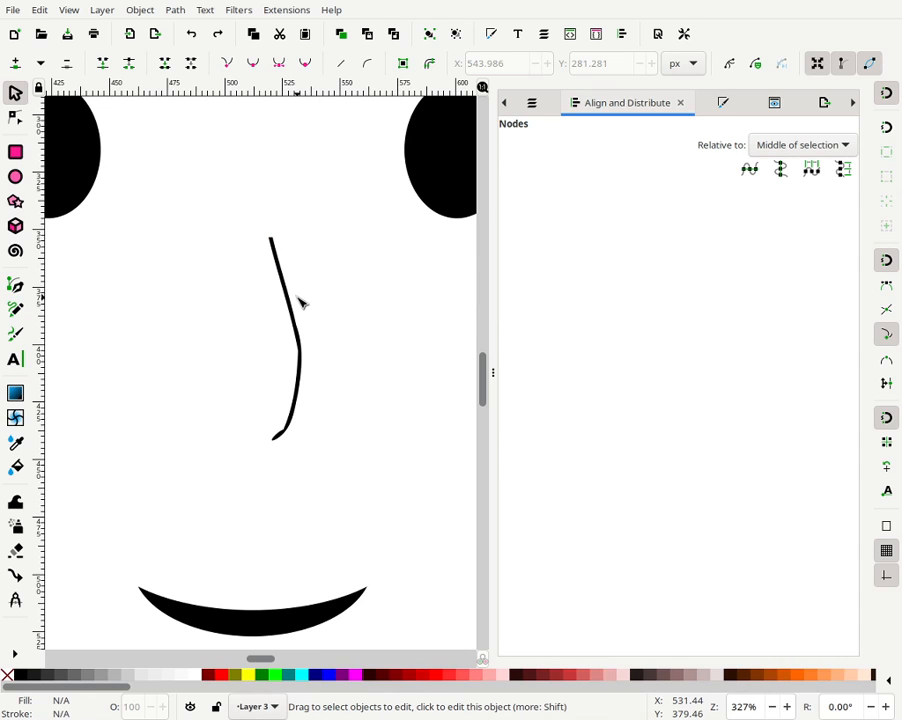
left_click(297, 311)
key("ctrl+shift+z")
key("ctrl+shift+z")
key("ctrl+shift+z")
key("ctrl+shift+z")
key("ctrl+shift+z")
key("ctrl+shift+z")
key("ctrl+shift+z")
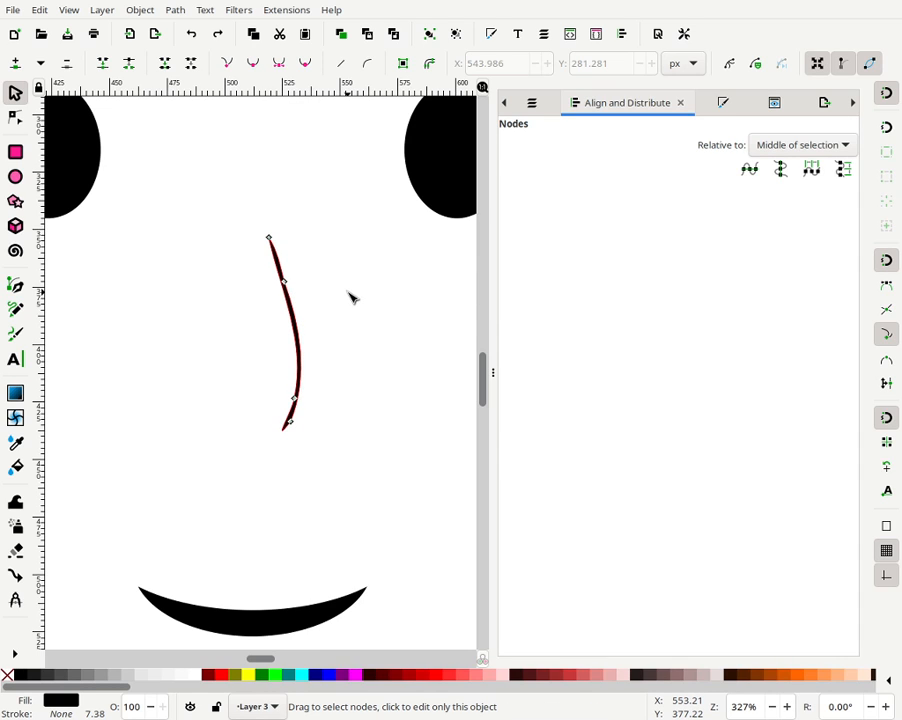
key("ctrl+shift+z")
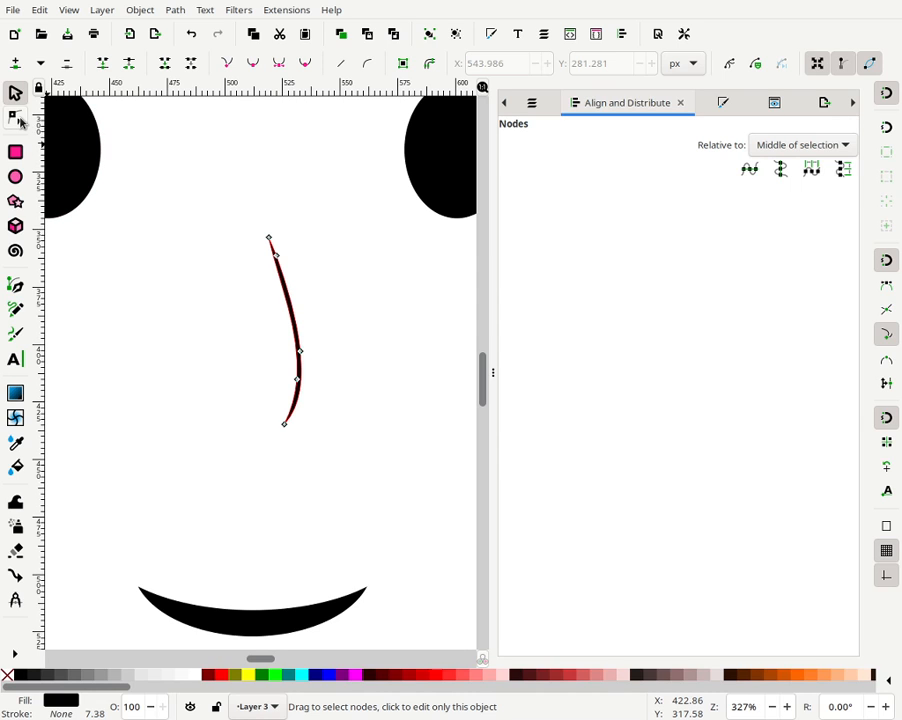
- Select all nodes of the nose stroke and simplify it six more times
left_click(14, 154)
left_click(19, 99)
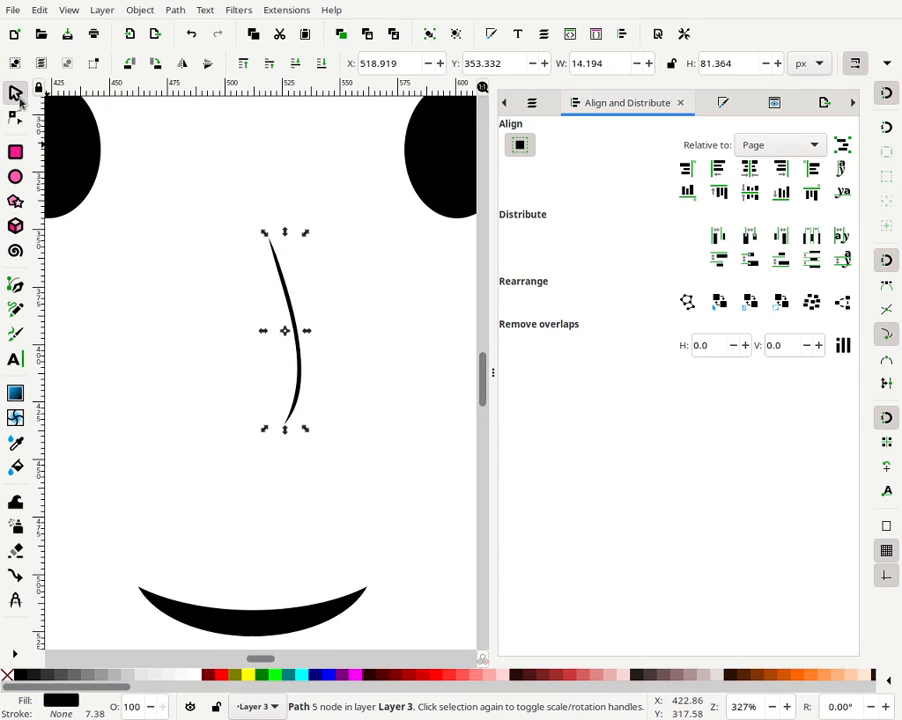
double_click(290, 302)
key("ctrl+a")
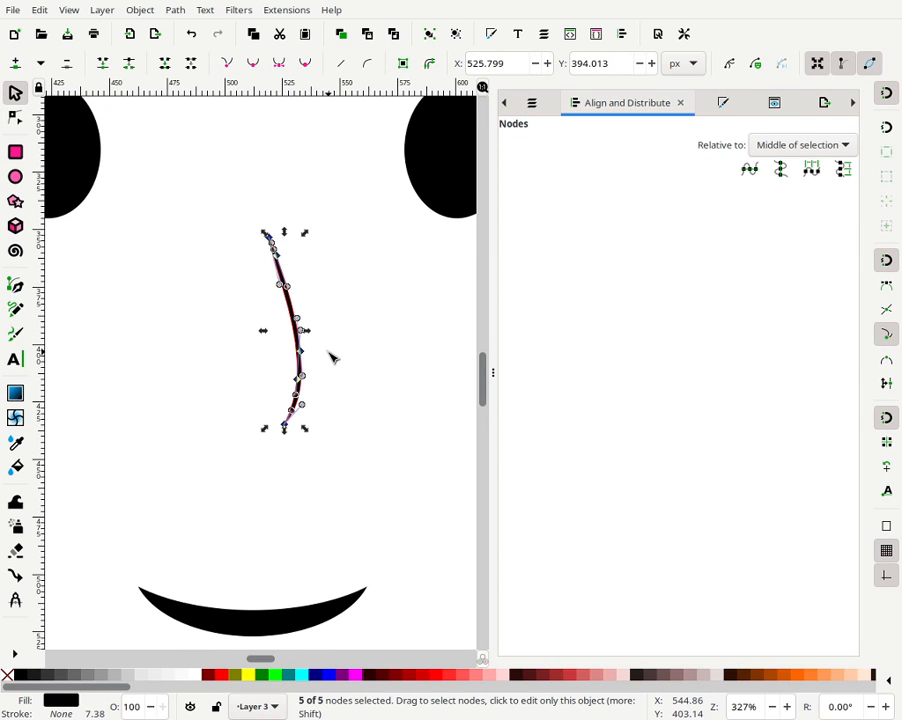
key("ctrl+l")
key("ctrl+l")
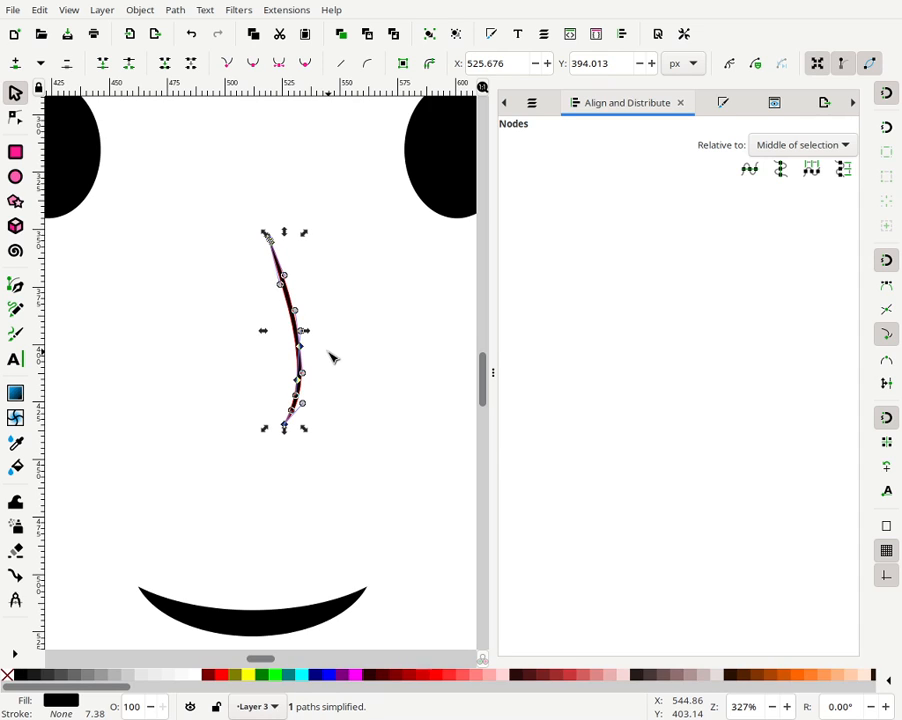
key("ctrl+l")
key("ctrl+l")
key("ctrl+l")
key("ctrl+l")
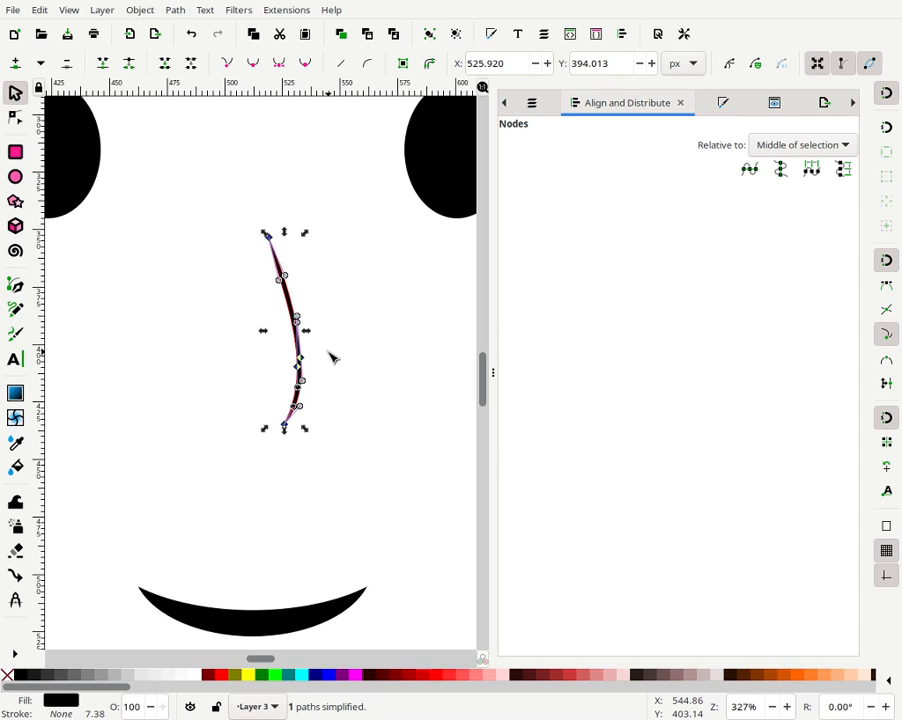
key("ctrl+l")
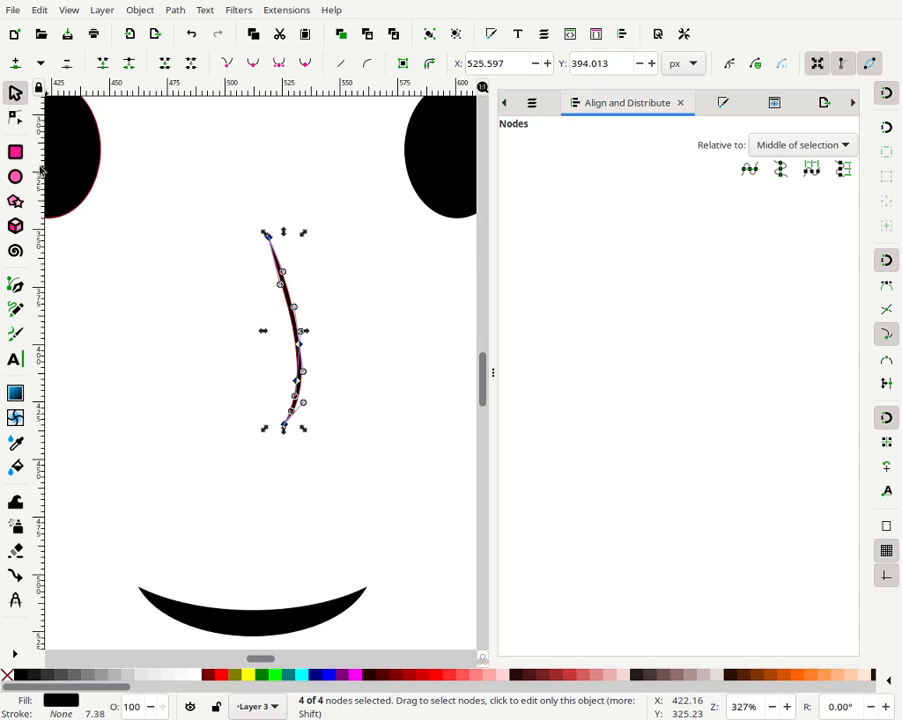
- Reshape the nose stroke by moving two of its nodes slightly with the Node tool
left_click(18, 121)
left_click(298, 339)
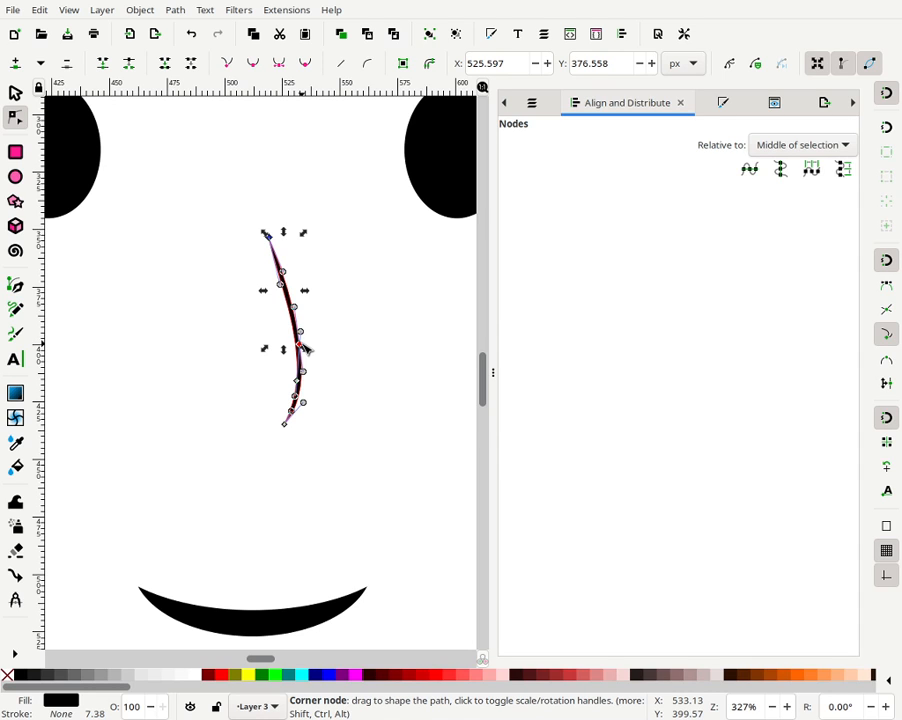
left_click_drag(303, 346, 308, 343)
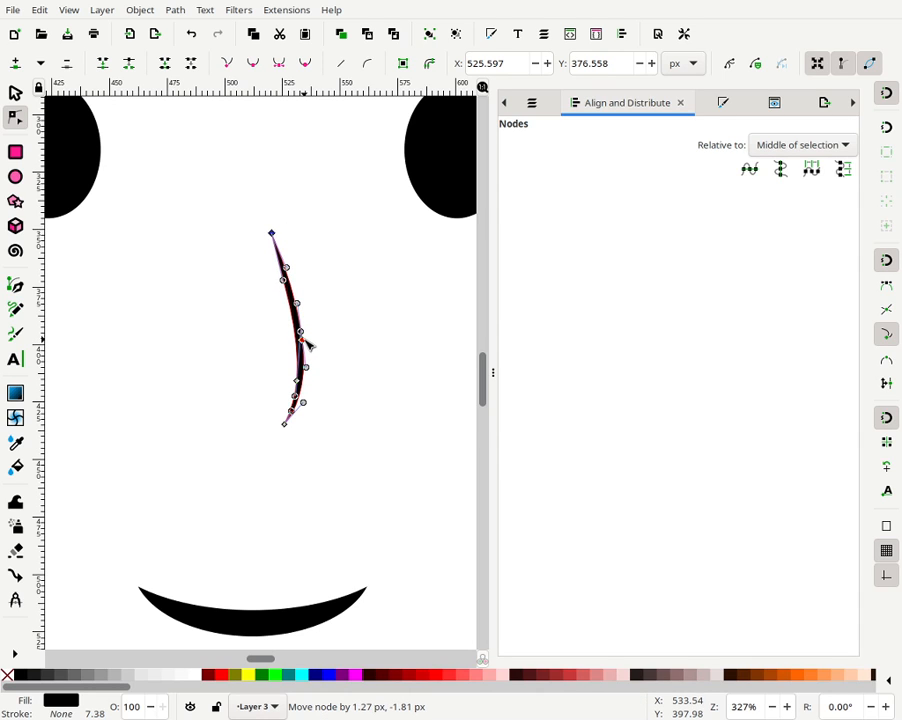
key("Escape")
key("Escape")
left_click(301, 352)
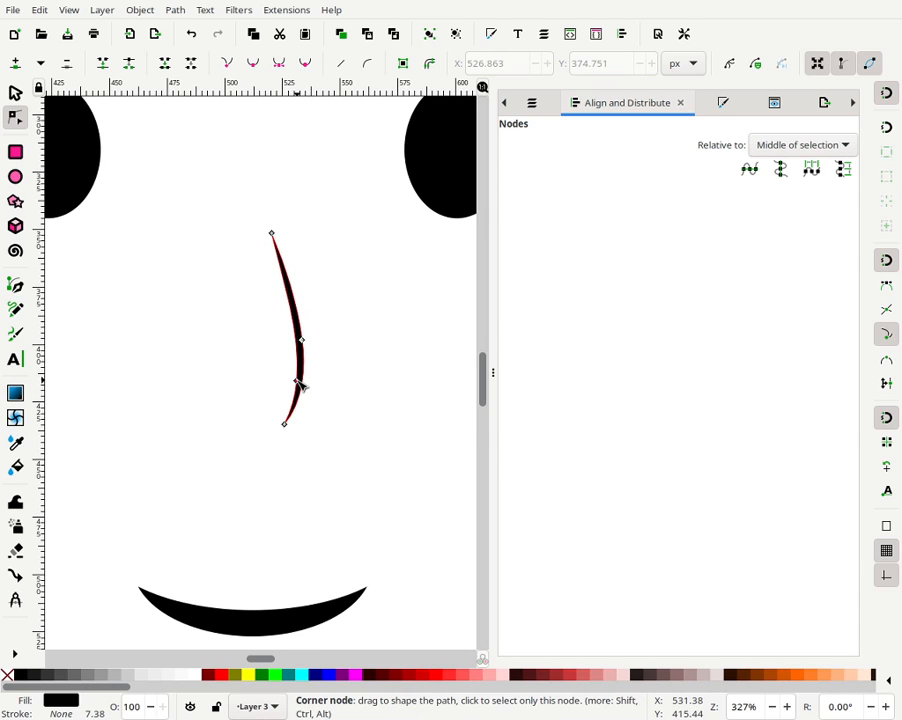
mouse_move(300, 385)
left_mouse_down()
mouse_move(398, 373)
mouse_move(304, 383)
mouse_move(300, 370)
left_mouse_up()
double_click(329, 339)
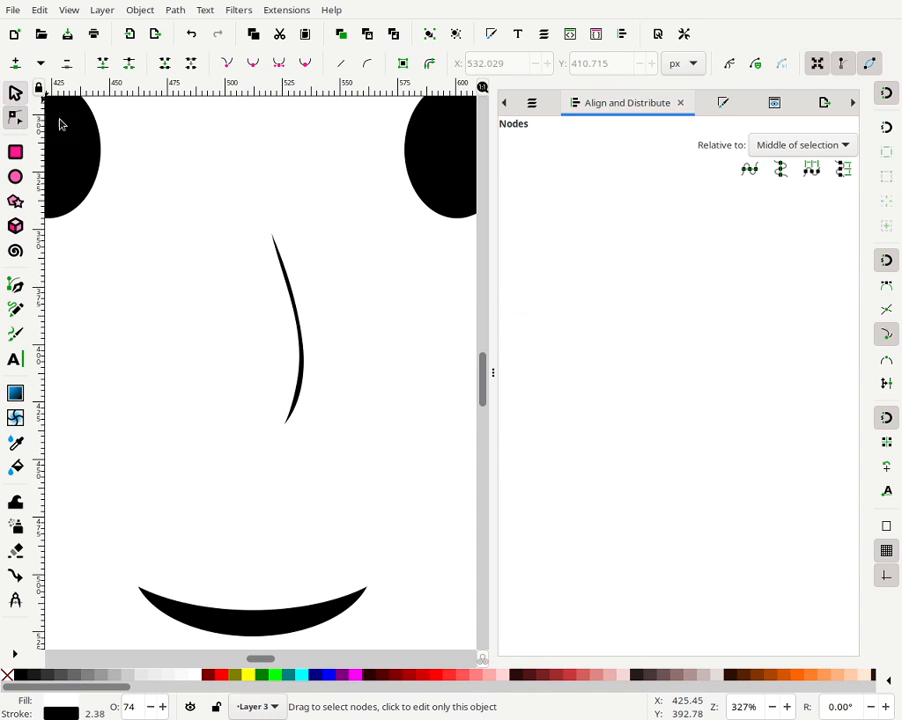
- Draw a cyan ellipse about 30 × 43 px over the left eye
key("s")
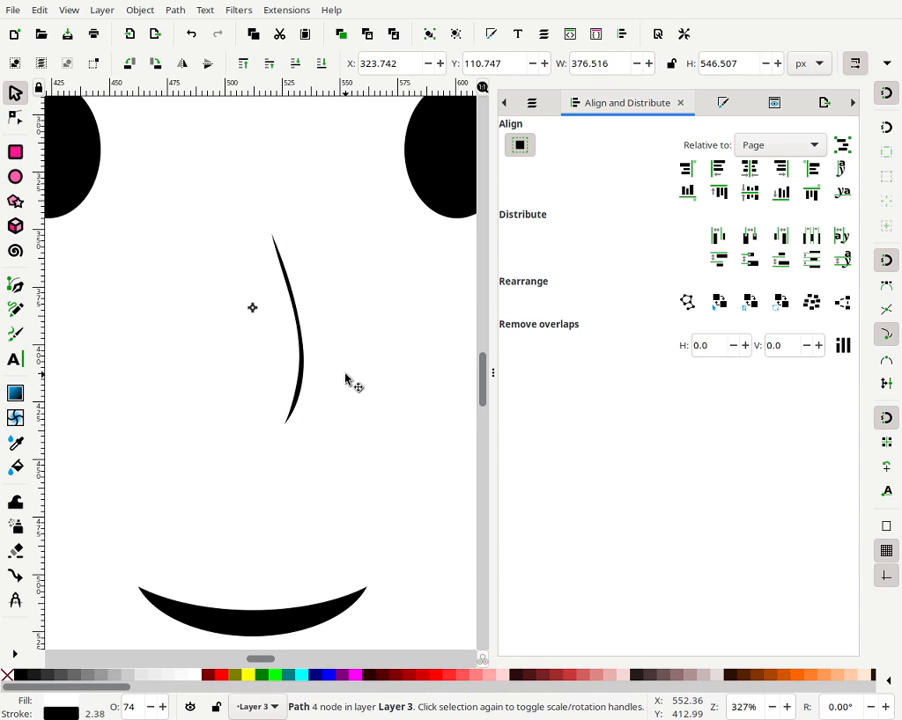
key("minus")
key("minus")
key("minus")
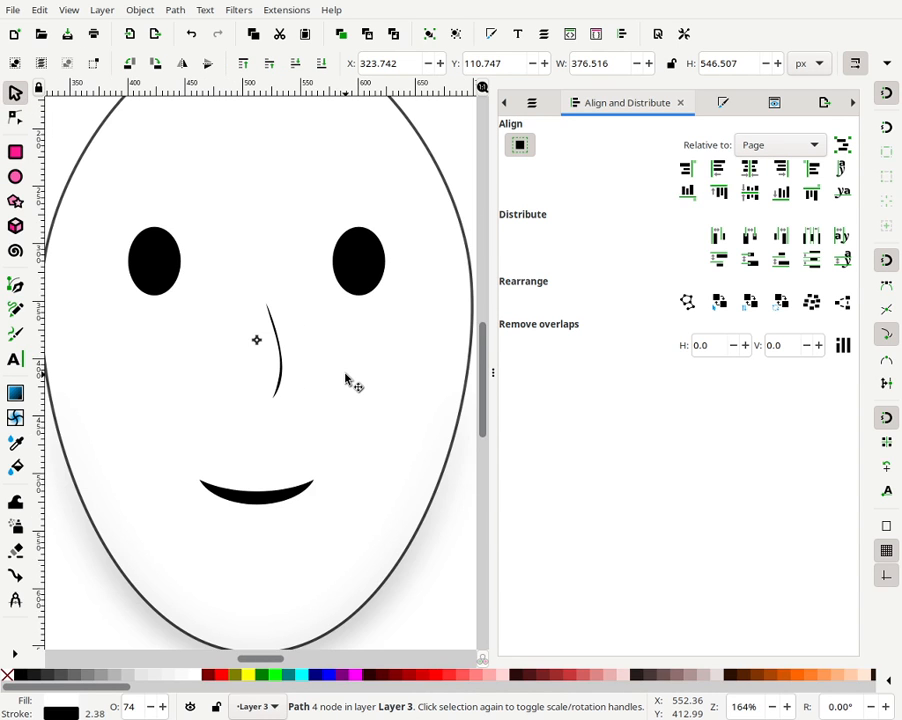
key("minus")
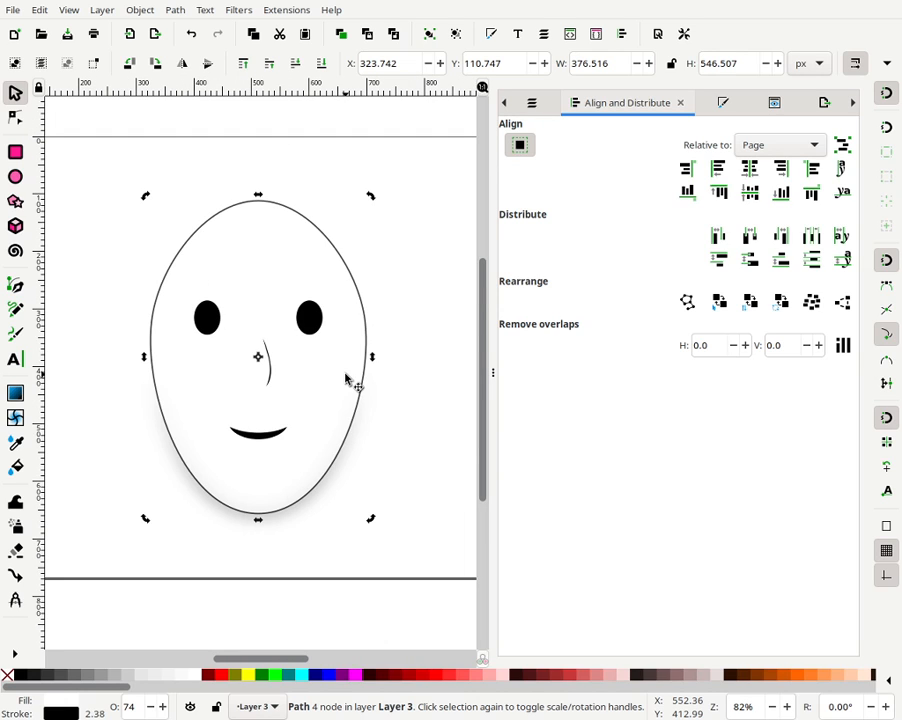
left_click(411, 295)
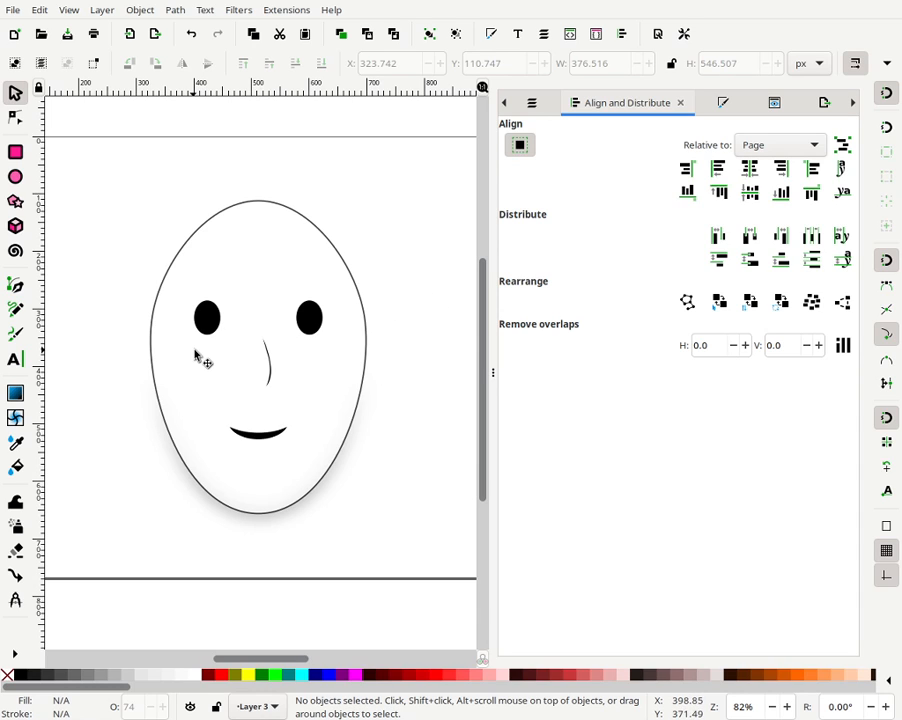
left_click(14, 178)
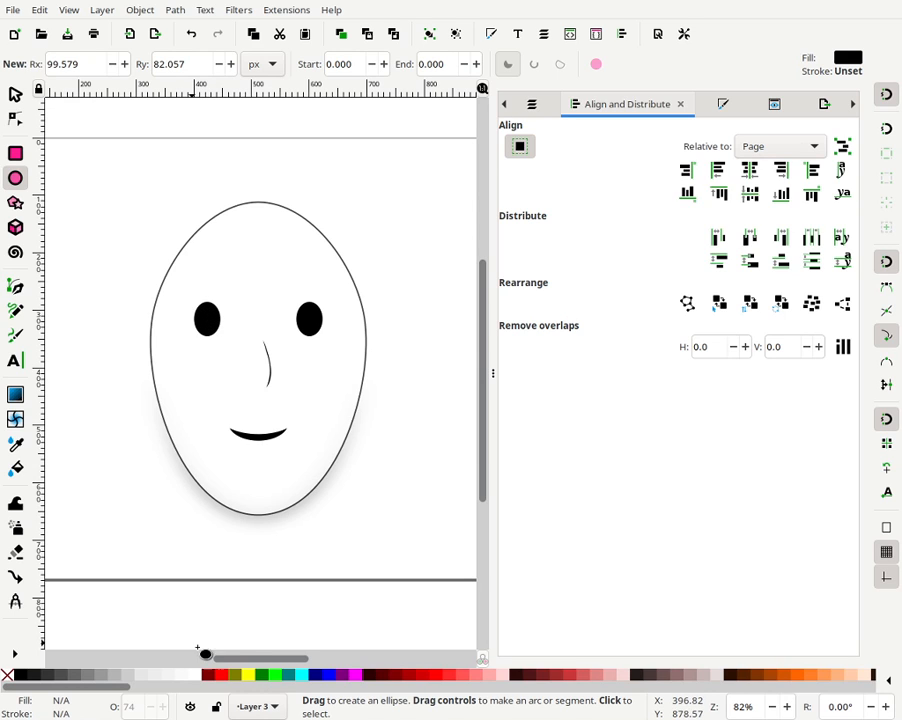
left_click(301, 674)
mouse_move(210, 330)
left_mouse_down()
mouse_move(198, 308)
mouse_move(212, 312)
mouse_move(218, 330)
left_mouse_up()
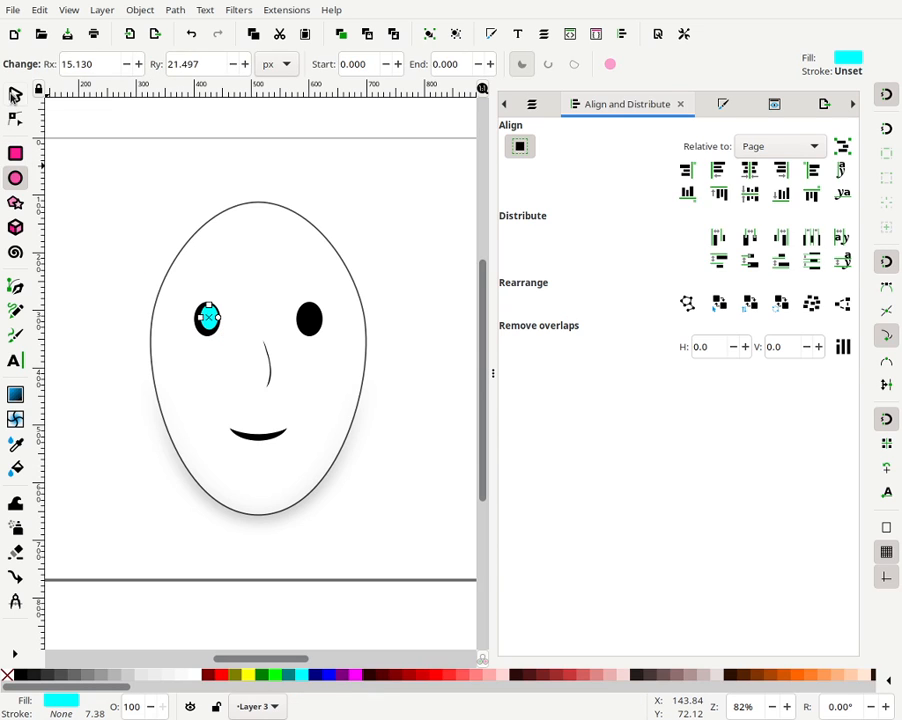
- Fill the new ellipse over the left eye red
left_click(13, 94)
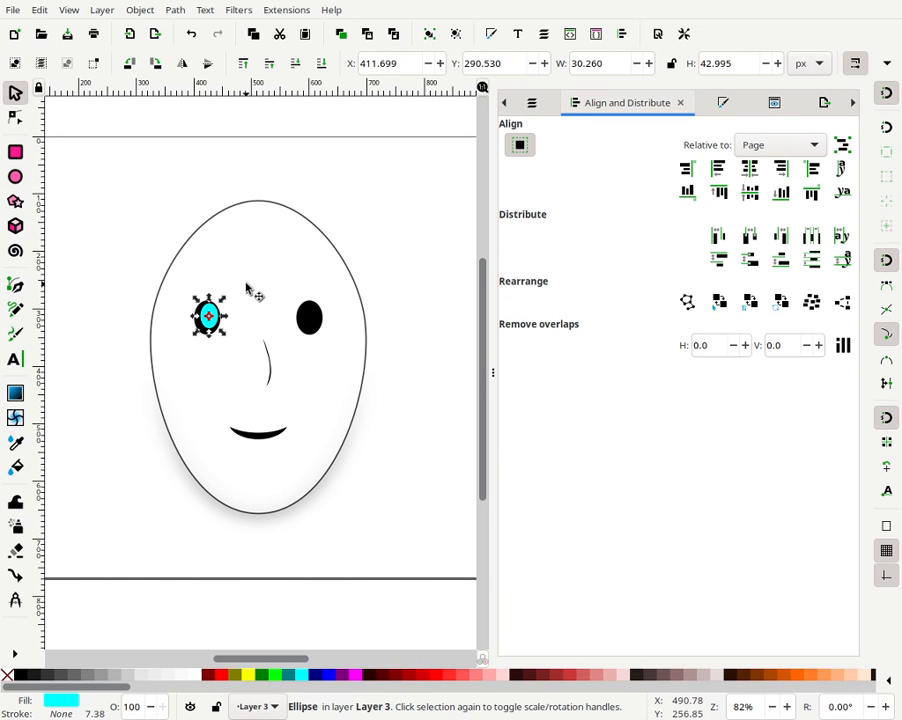
left_click(220, 305)
left_click(76, 284)
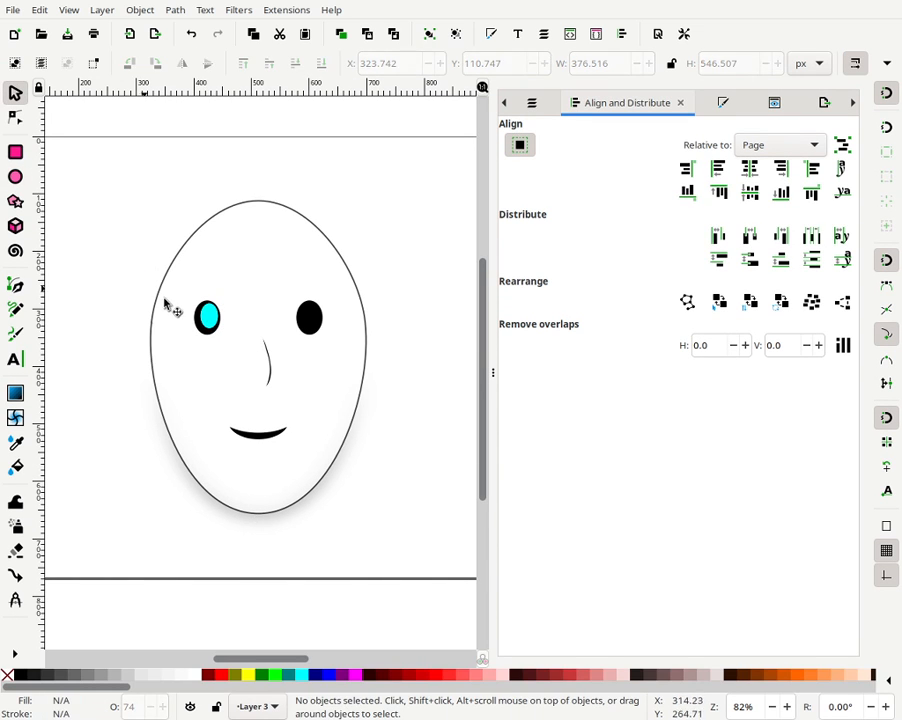
left_click(205, 317)
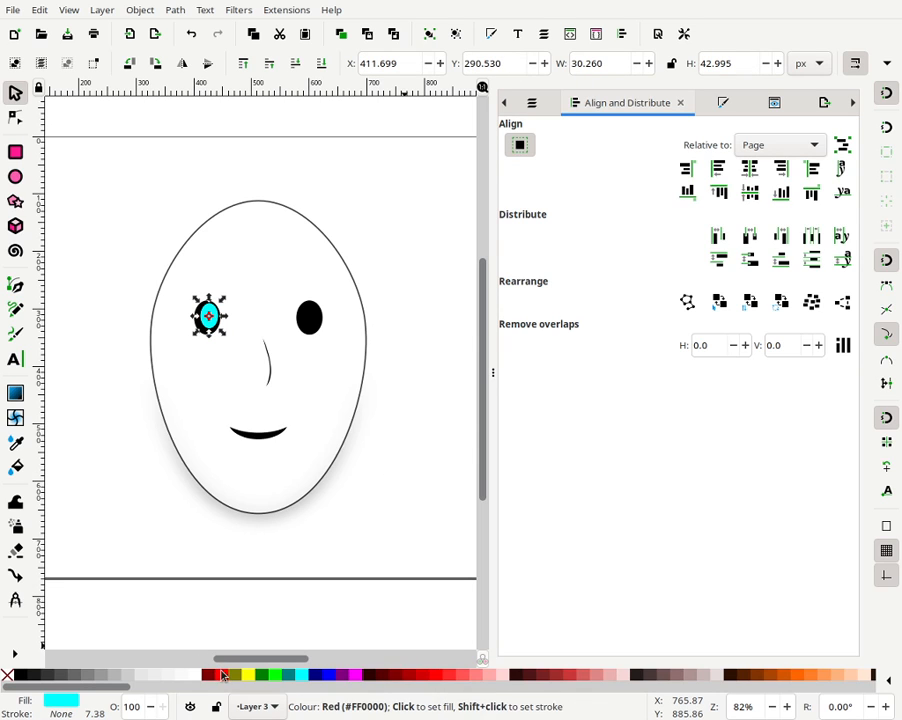
left_click(210, 674)
left_click(350, 237)
left_click(213, 326)
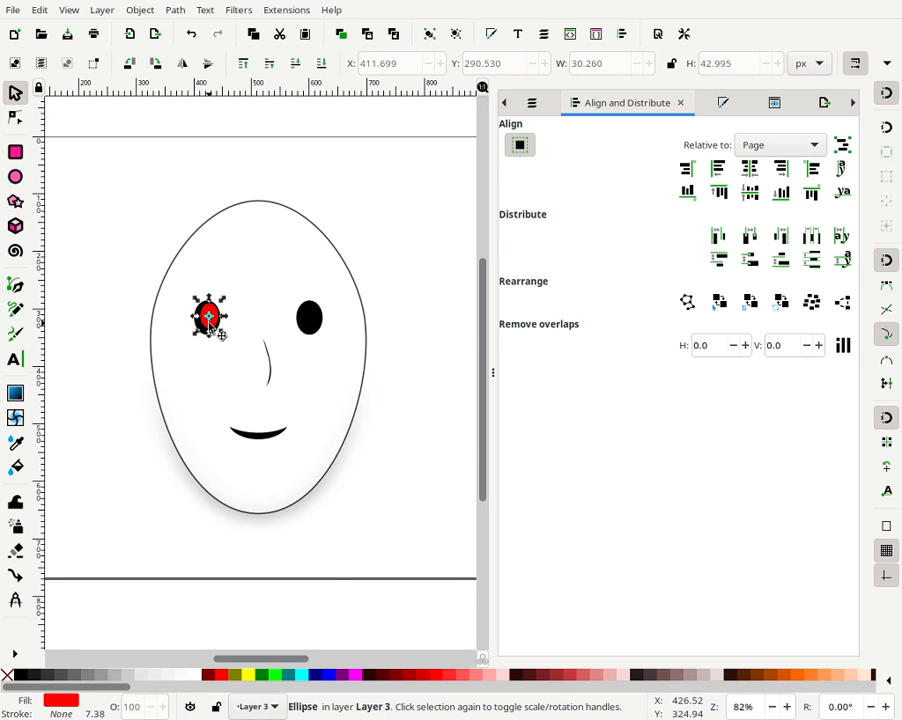
- Nudge the red ellipse about 4 px left and 6 px down within the left eye
key("Left")
key("Left")
key("Right")
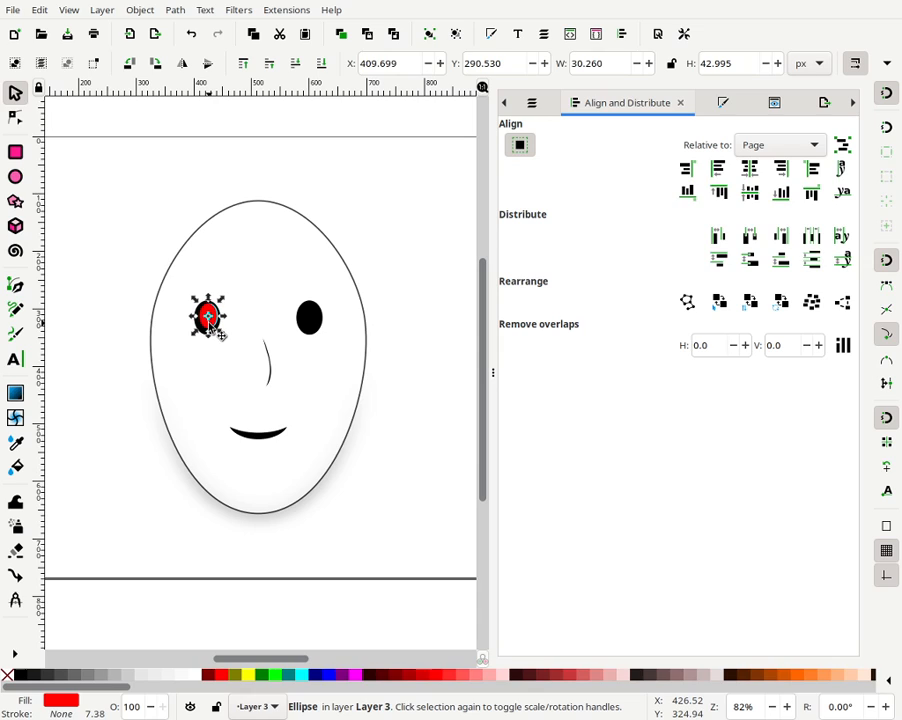
key("Down")
key("Down")
key("Left")
key("Right")
key("Down")
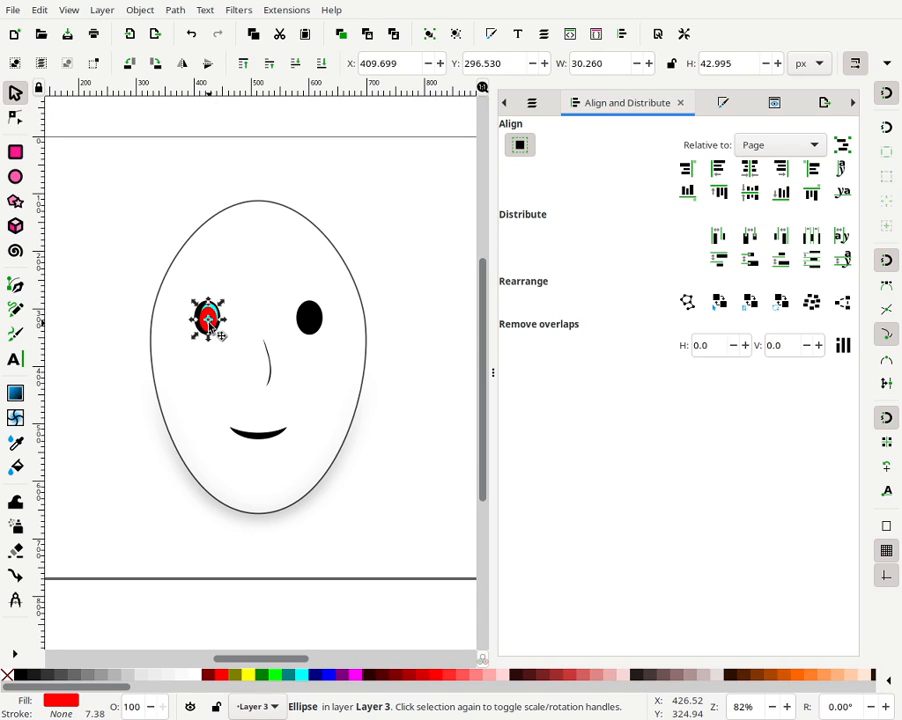
key("Left")
left_click(217, 311, "shift")
left_click(217, 311, "shift")
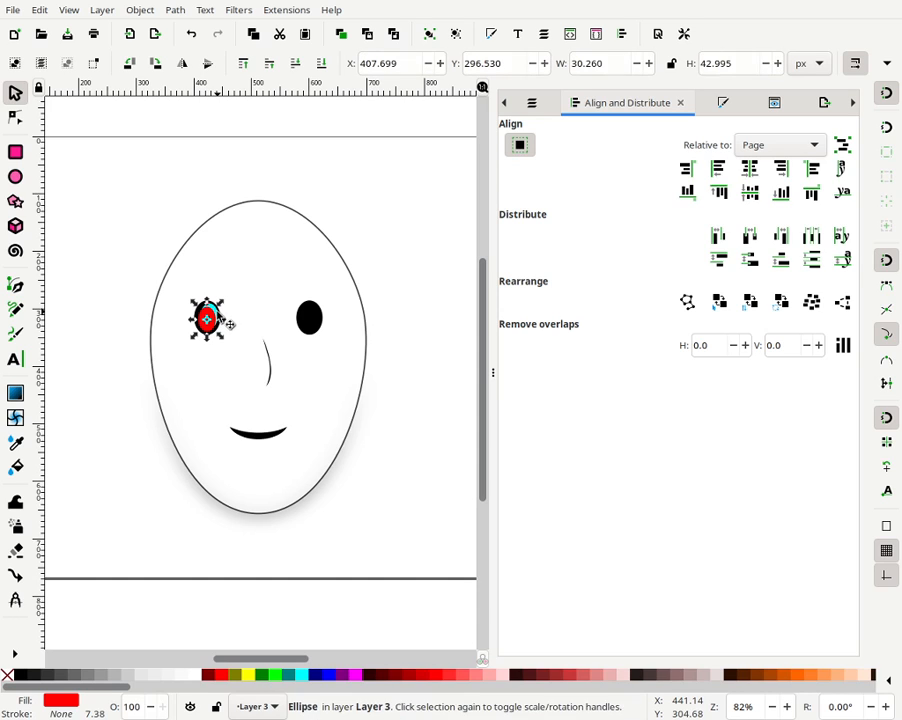
left_click(228, 324, "shift")
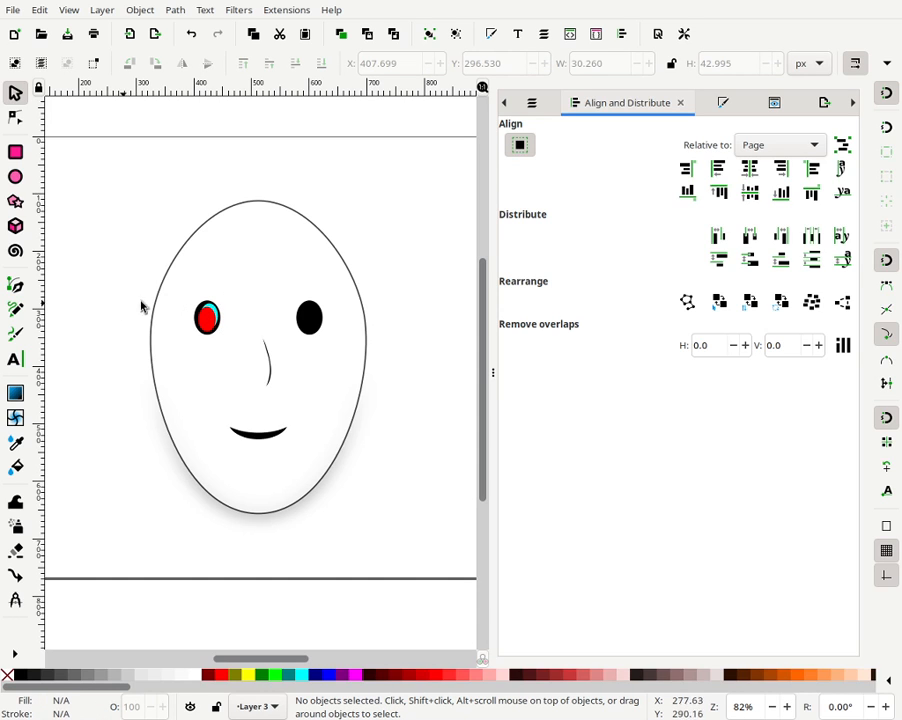
- Select both overlapping ellipses on the left eye and subtract the red one with Difference, leaving a cyan crescent
left_click_drag(72, 288, 258, 337)
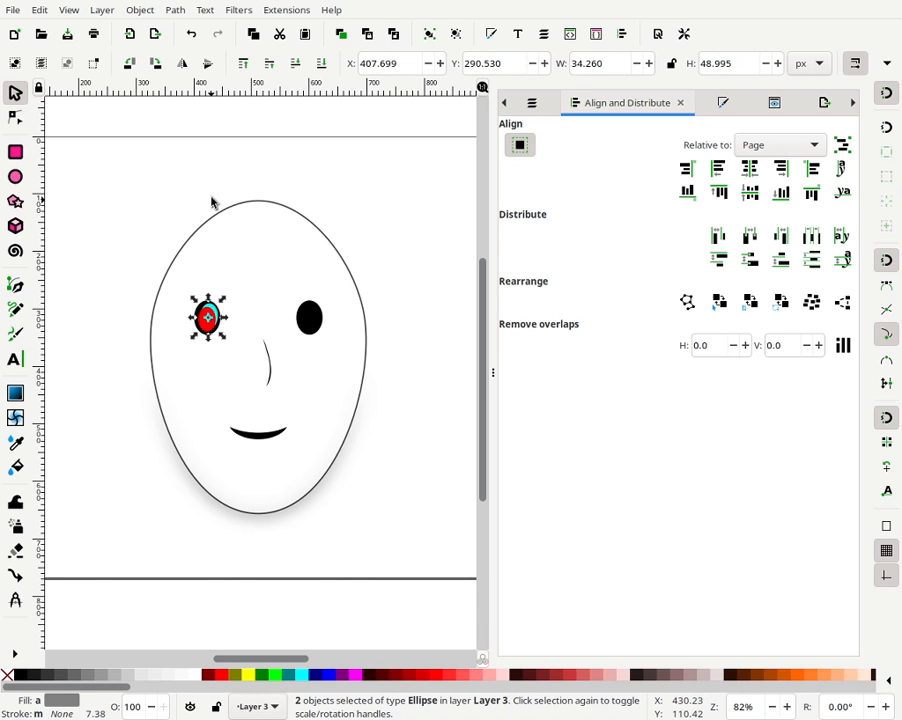
left_click(182, 12)
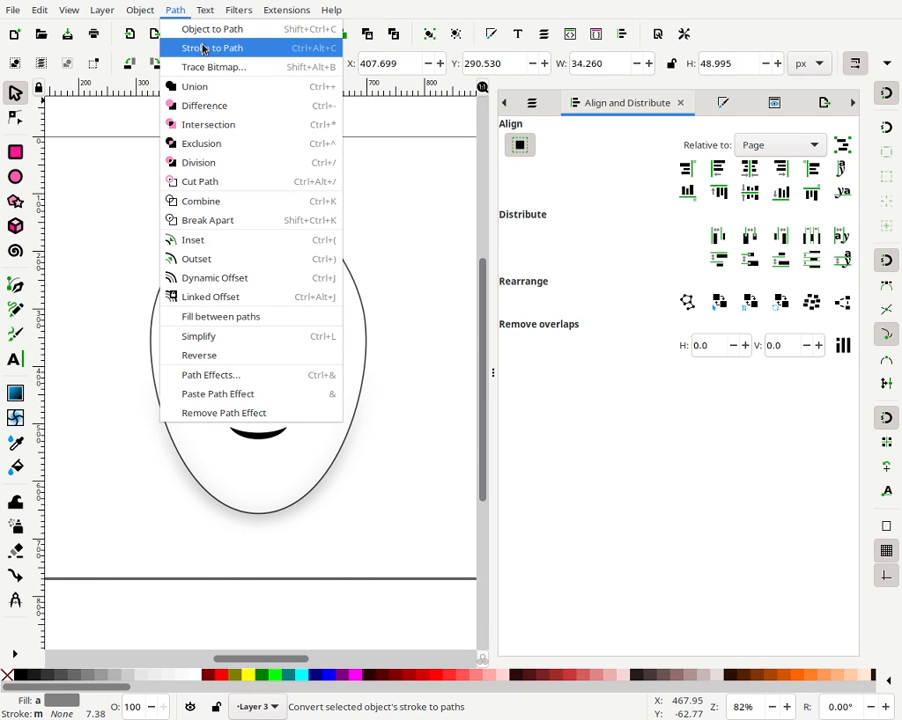
left_click(200, 106)
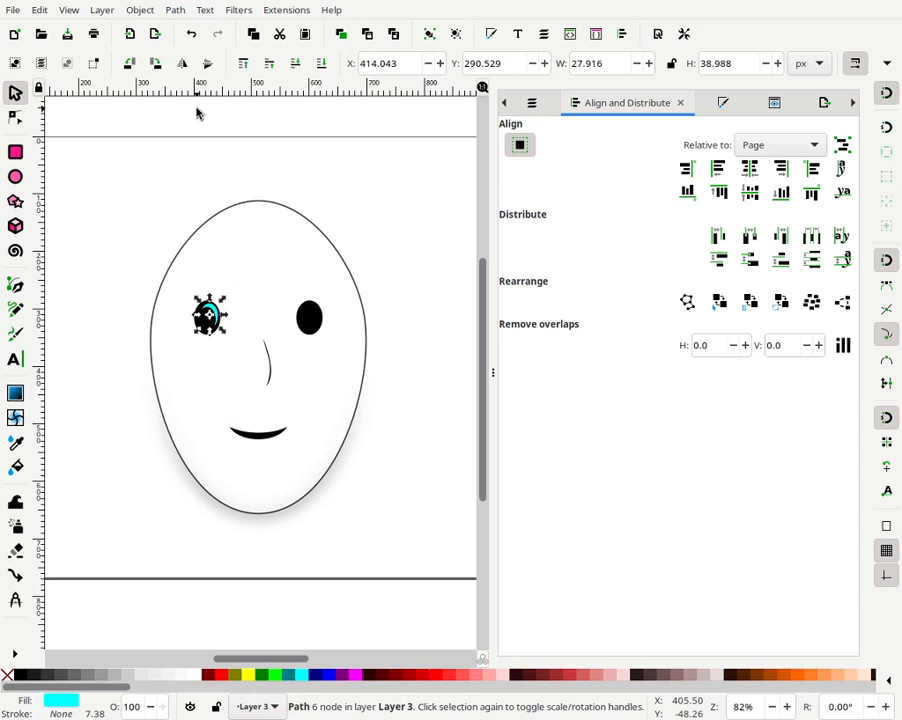
left_click(350, 220)
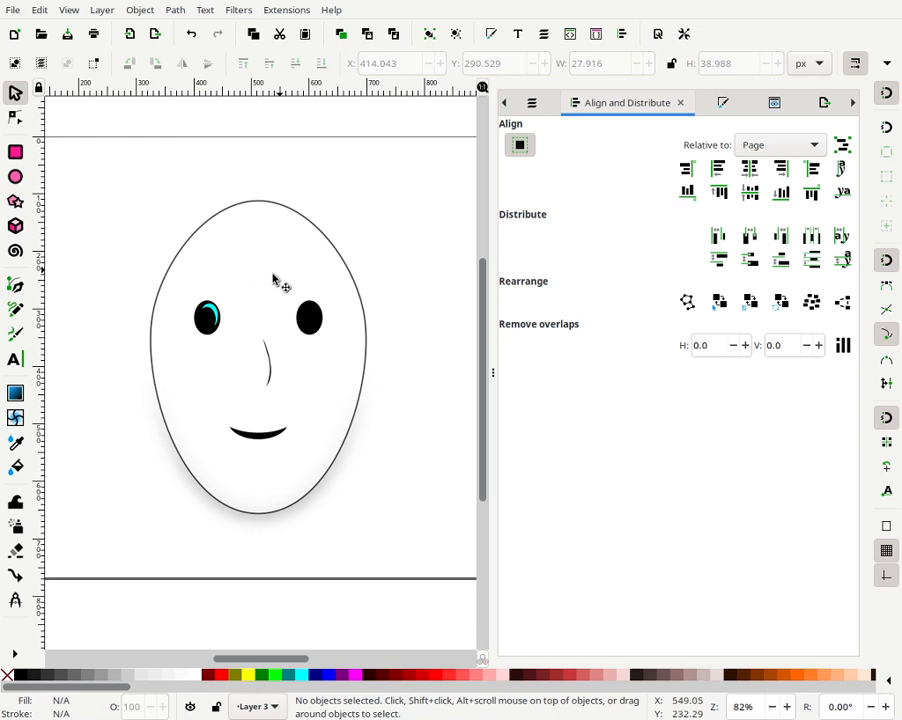
- Select the crescent highlight and zoom in on the left eye to inspect it
left_click(210, 316)
key("plus")
key("plus")
key("plus")
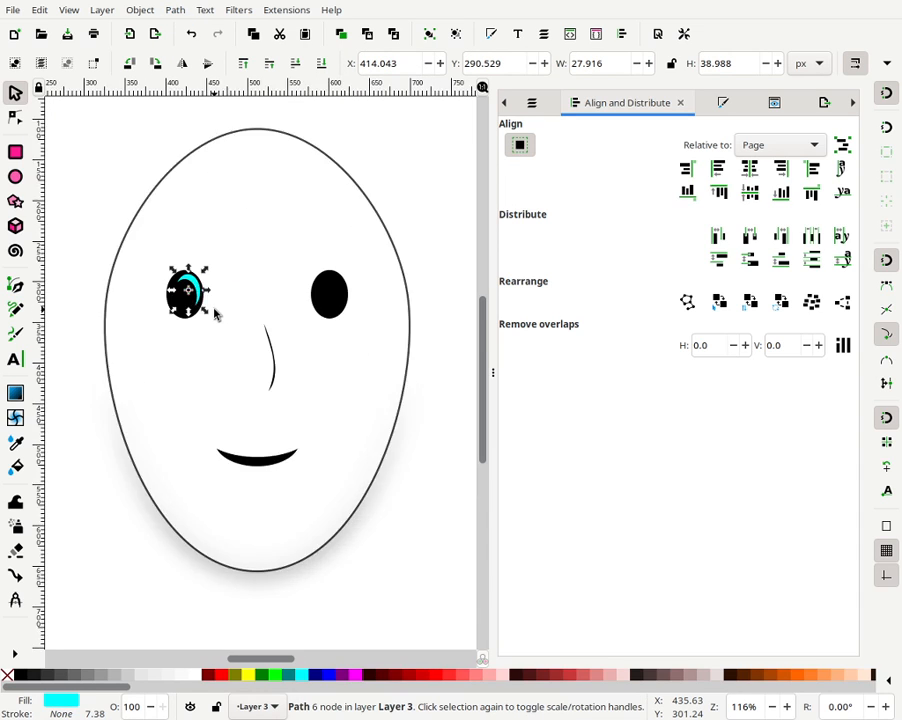
left_click_drag(188, 211, 348, 356)
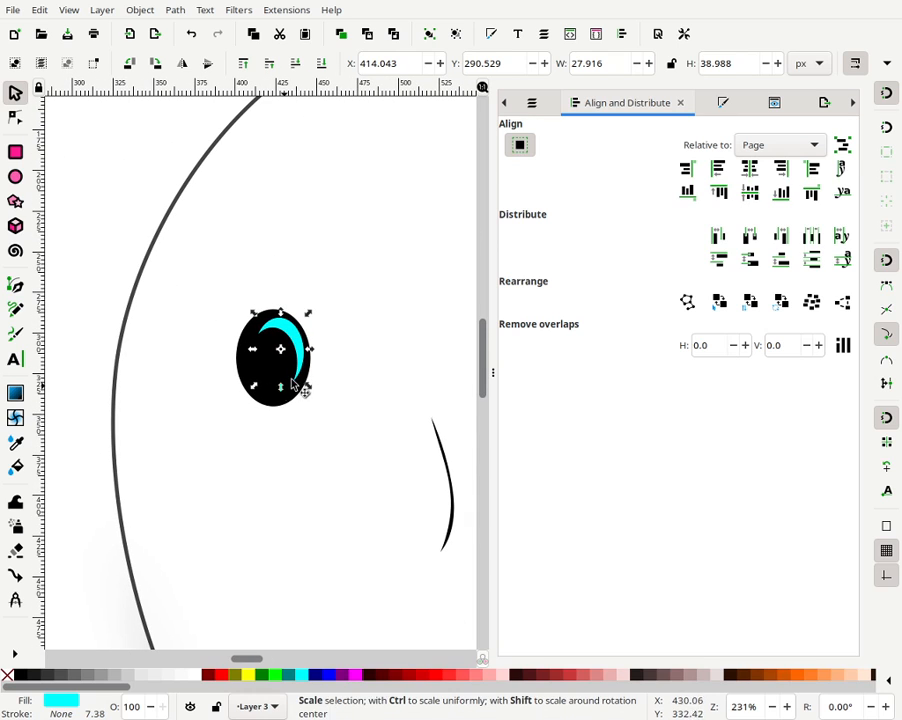
- Nudge a few of the crescent highlight's nodes down and simplify the crescent path twice
key("n")
left_click_drag(287, 340, 320, 398)
key("Down")
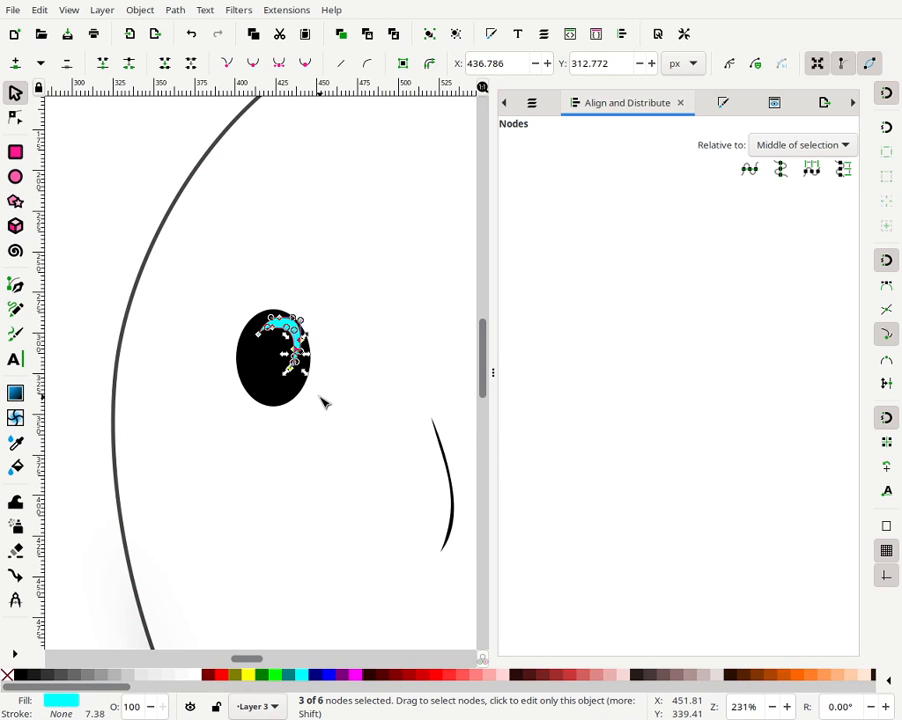
key("Left")
key("Left")
key("Right")
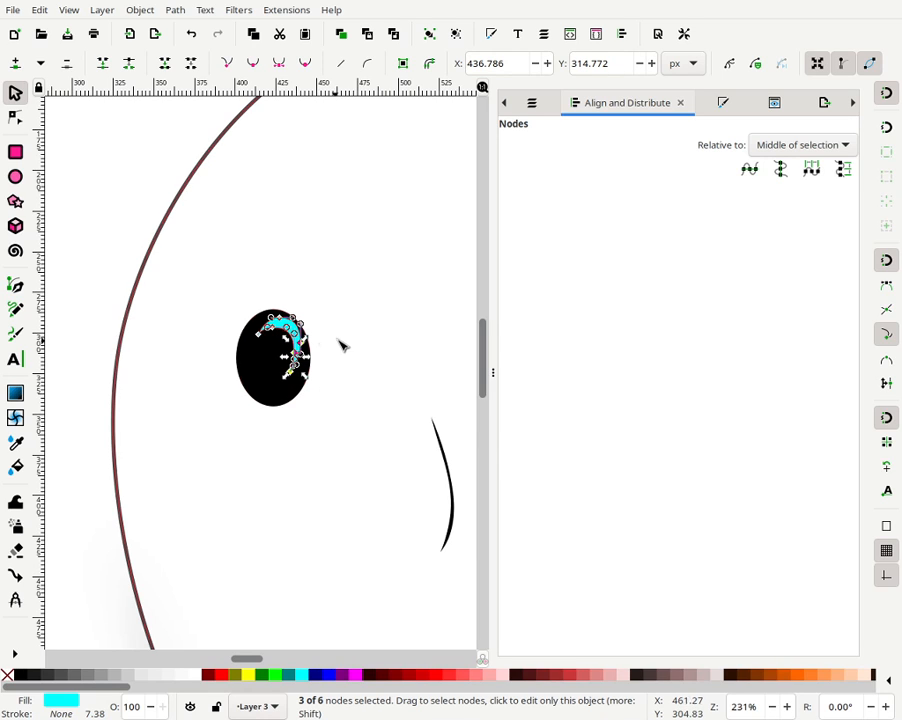
key("Escape")
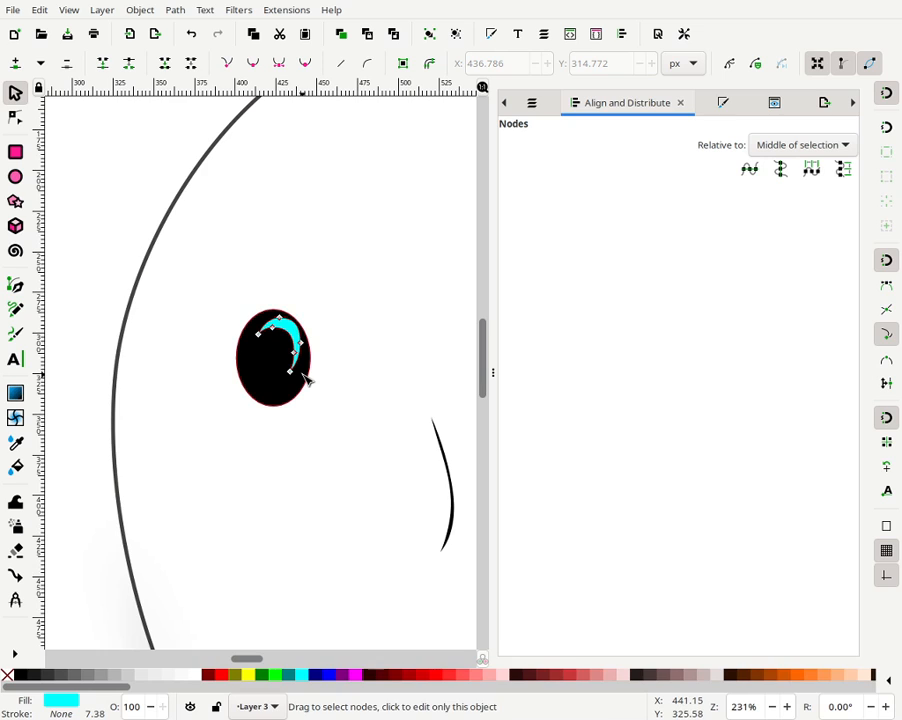
key("ctrl+l")
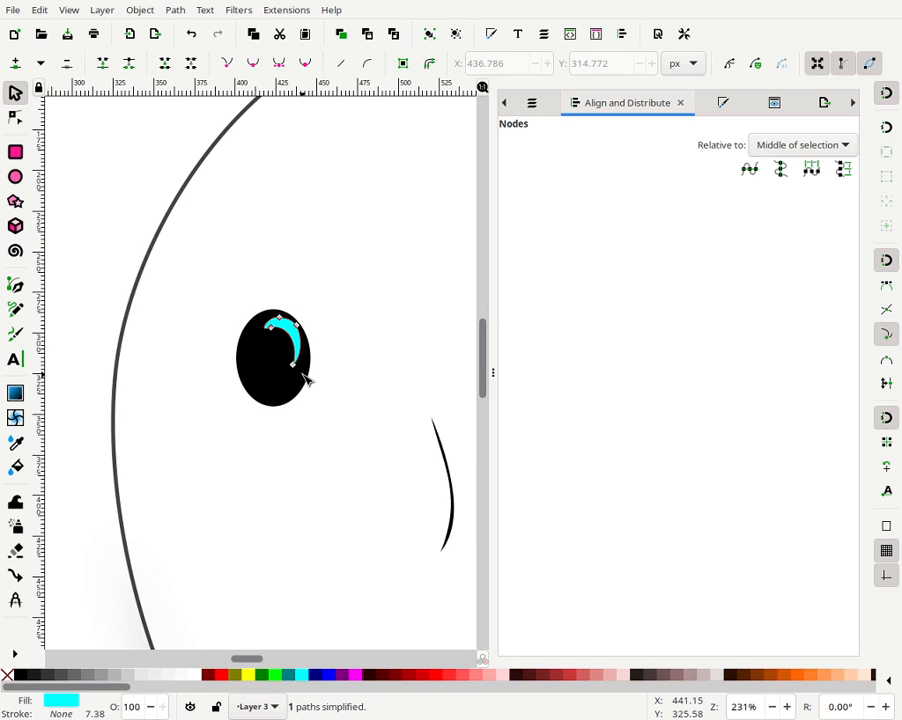
key("ctrl+l")
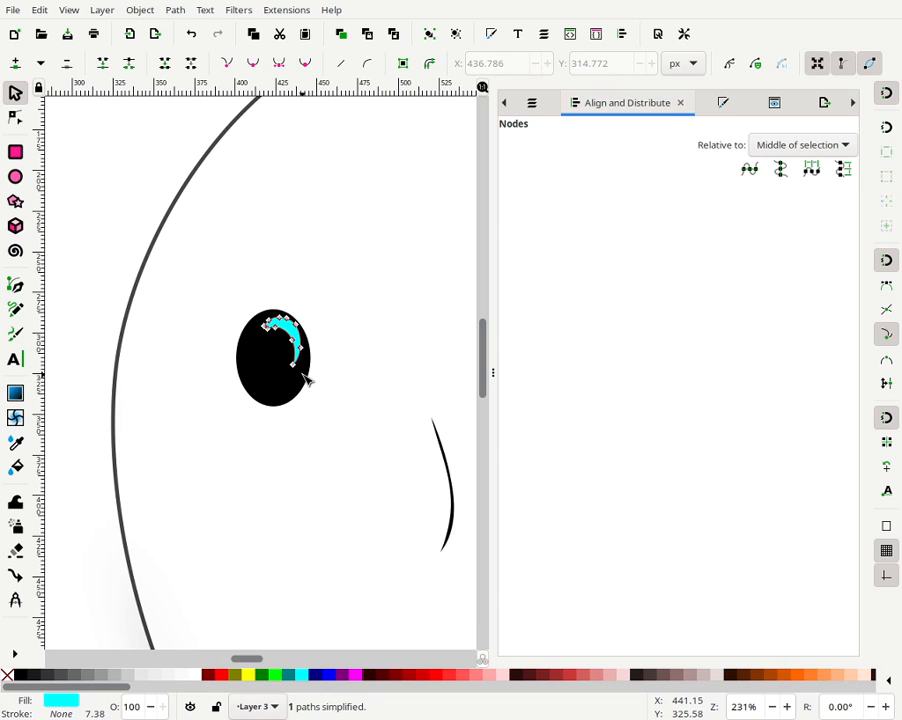
- Delete a stray node near the upper end of the crescent highlight
left_click(14, 154)
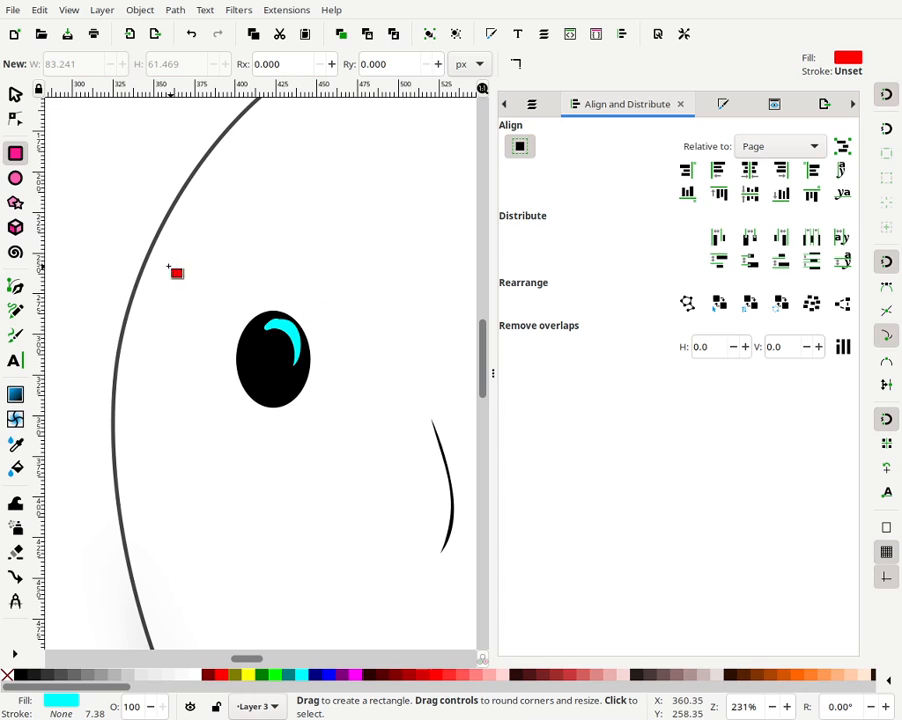
left_click(15, 94)
double_click(300, 330)
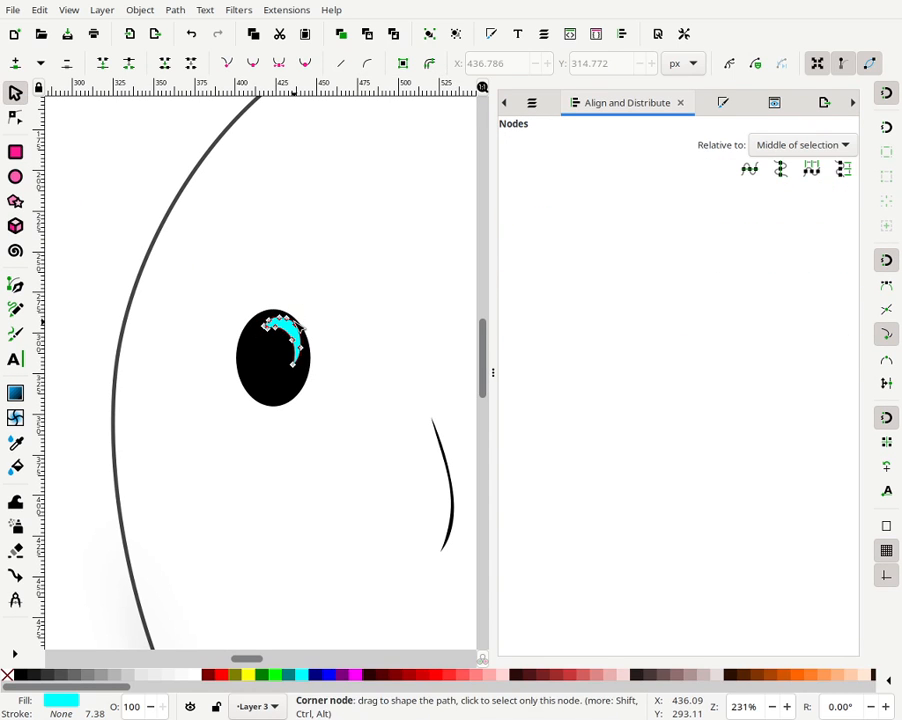
left_click(295, 323)
left_click(328, 303)
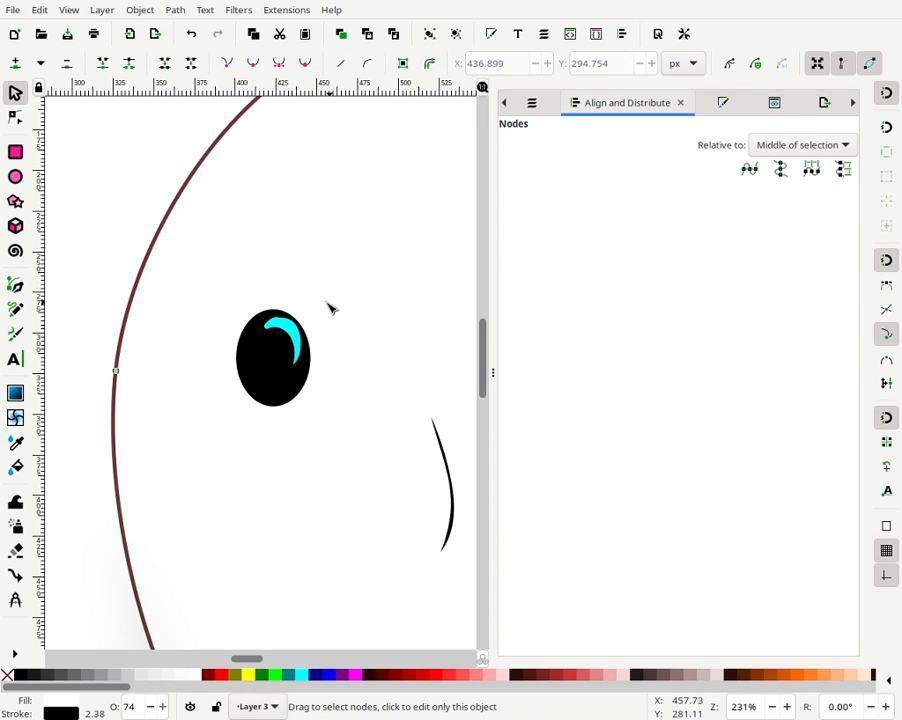
left_click(295, 338)
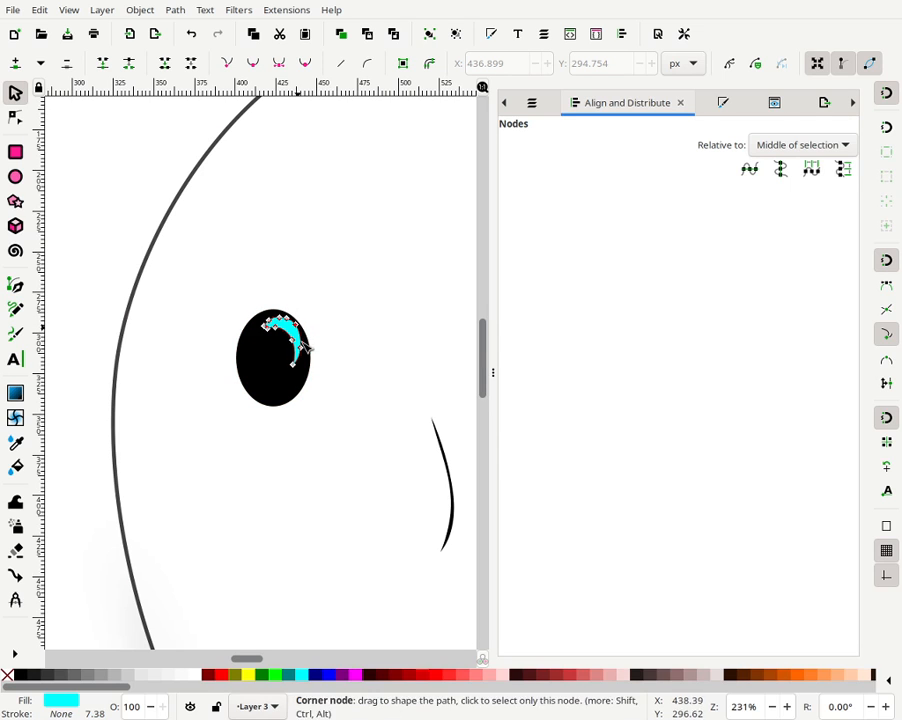
left_click(306, 314)
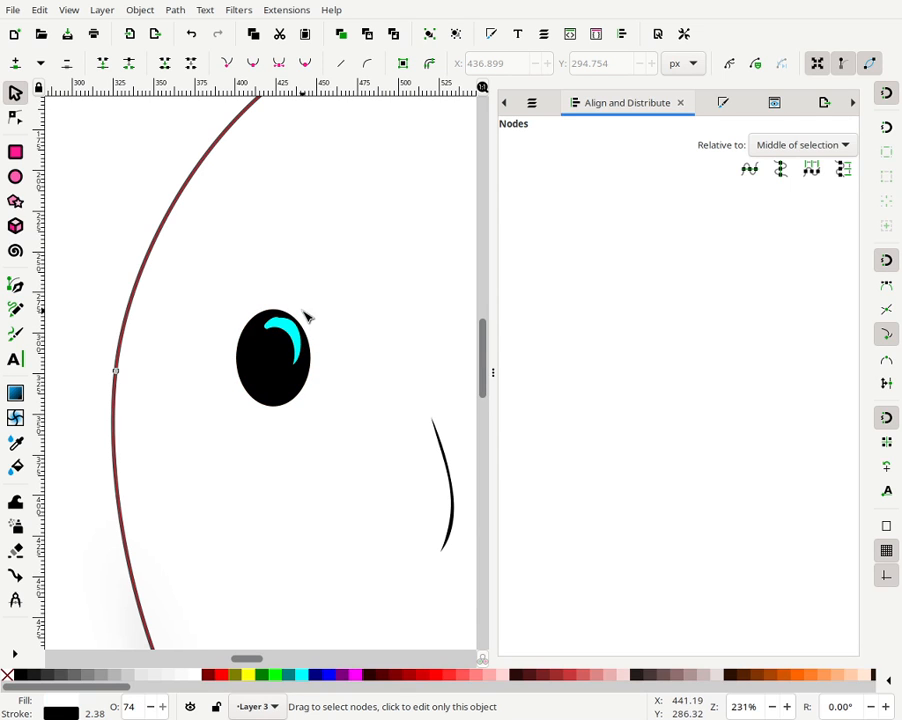
left_click(287, 331)
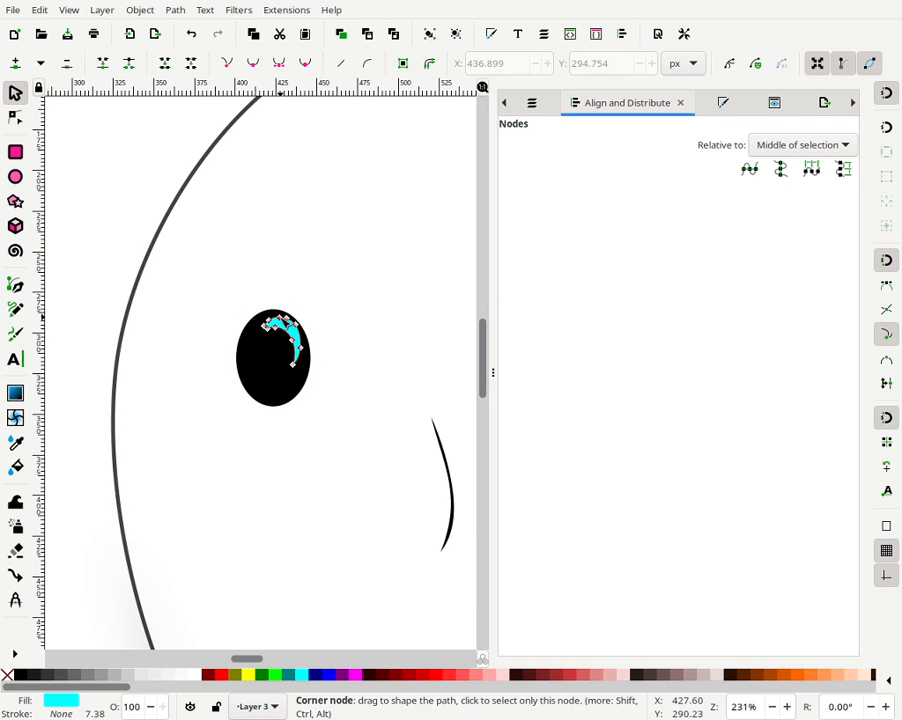
left_click(286, 320)
key("Delete")
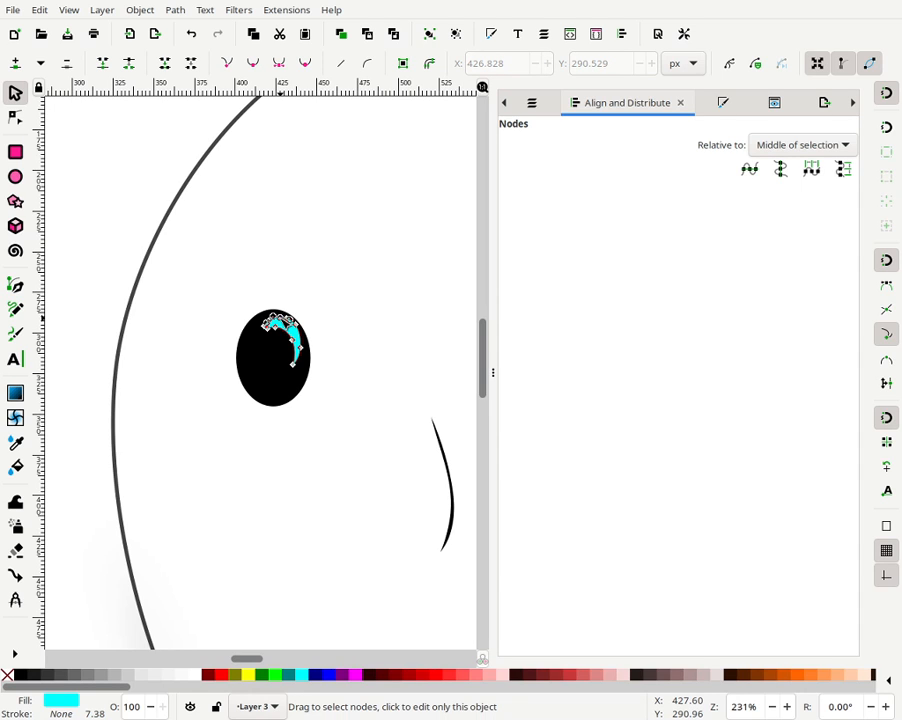
- Inspect the nodes along the crescent highlight's upper tip
left_click(346, 291)
left_click(289, 335)
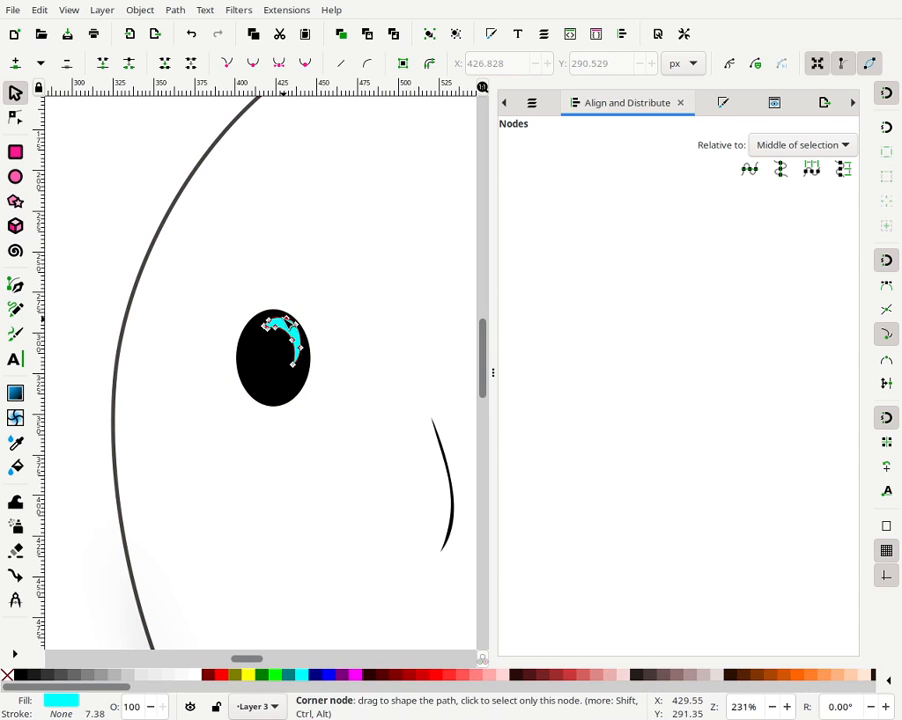
left_click(275, 325)
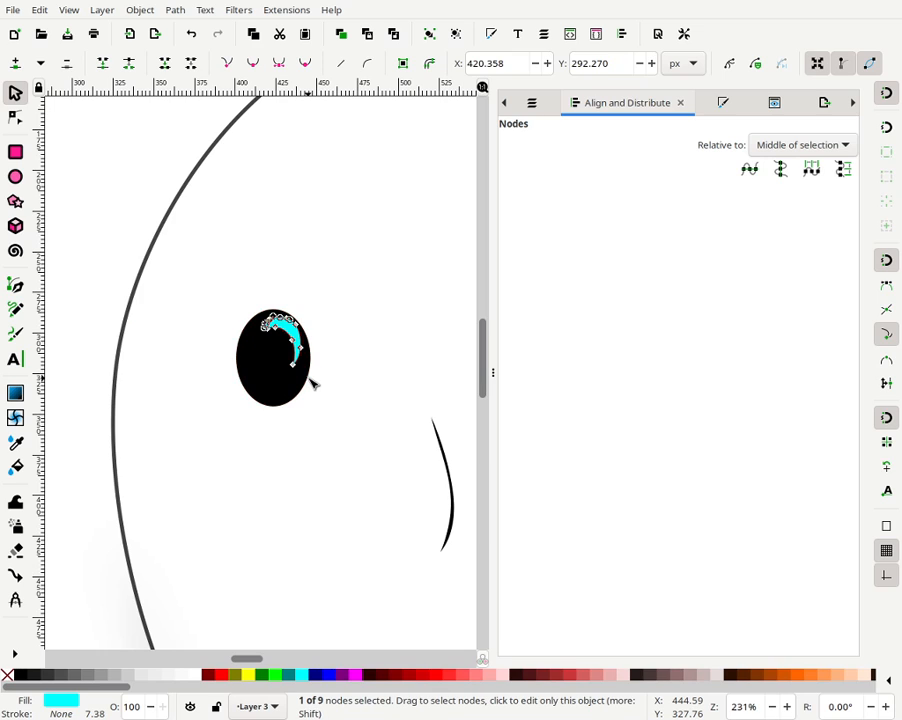
key("Escape")
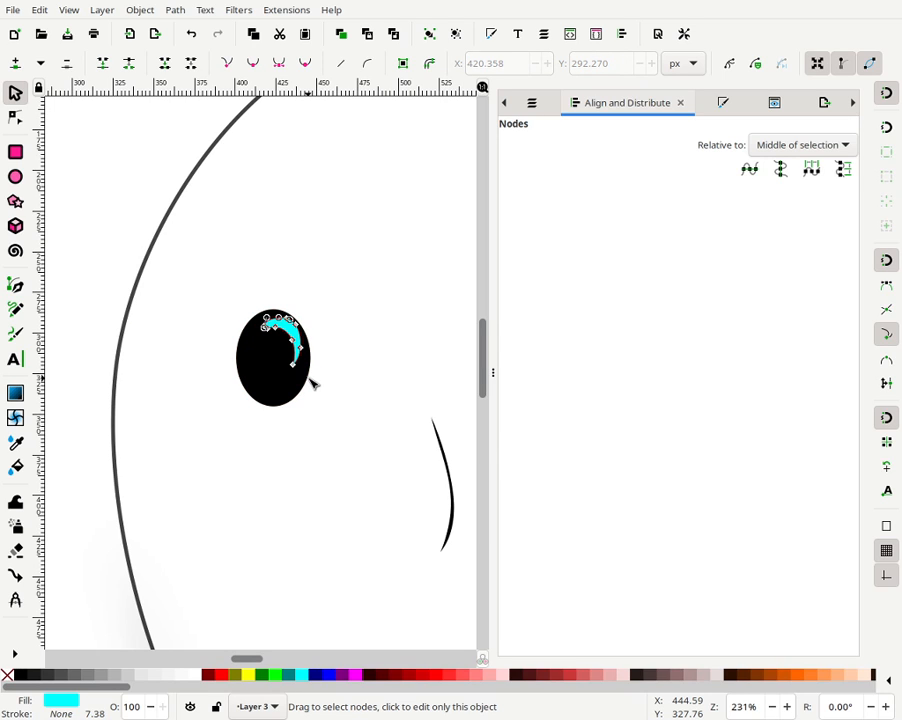
left_click(327, 330)
left_click(279, 327)
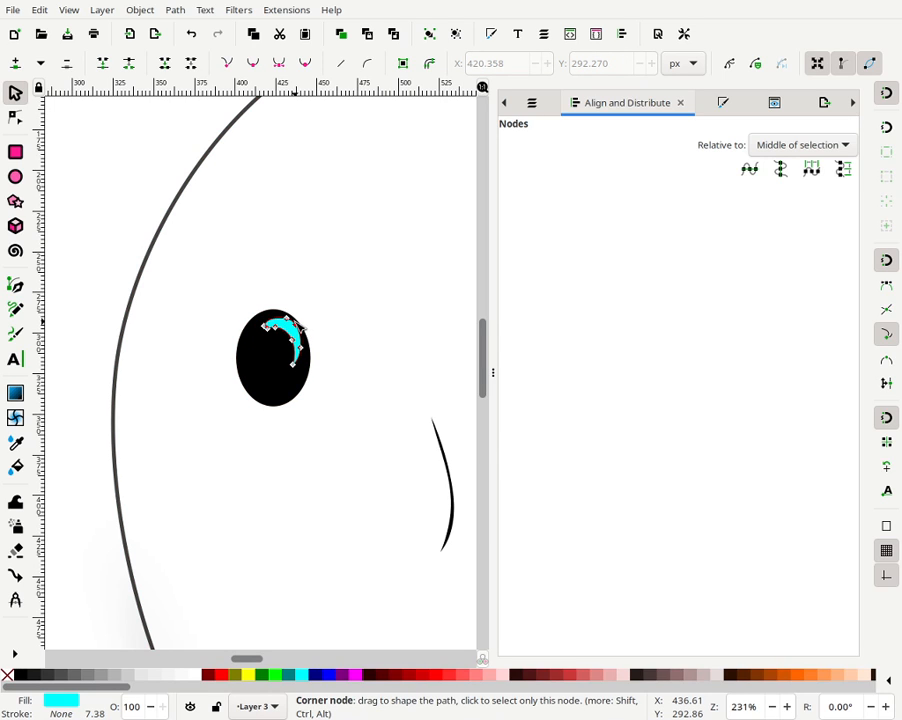
left_click(281, 319)
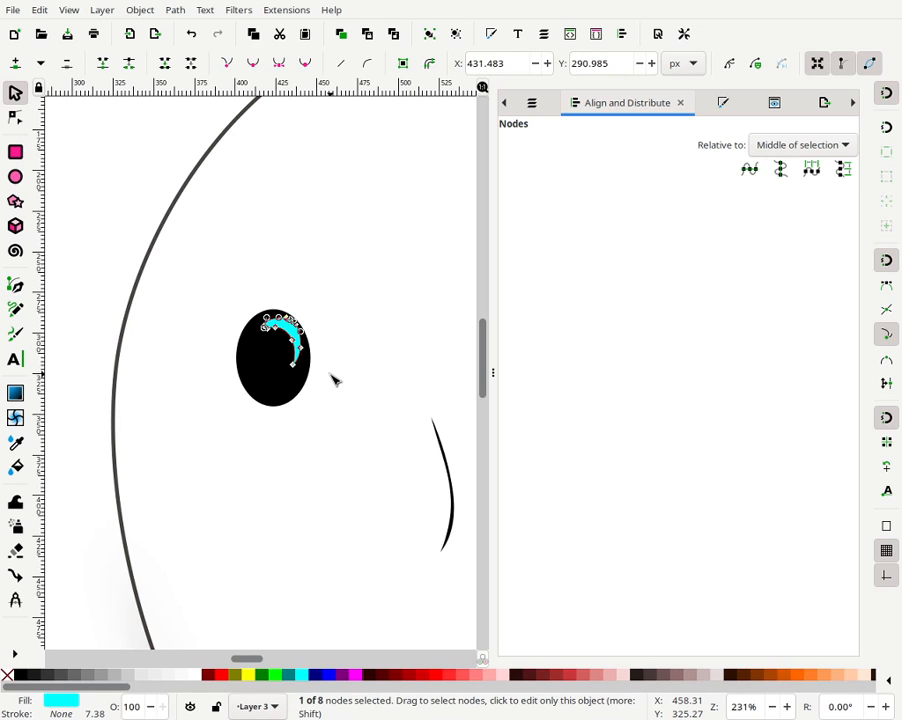
key("Escape")
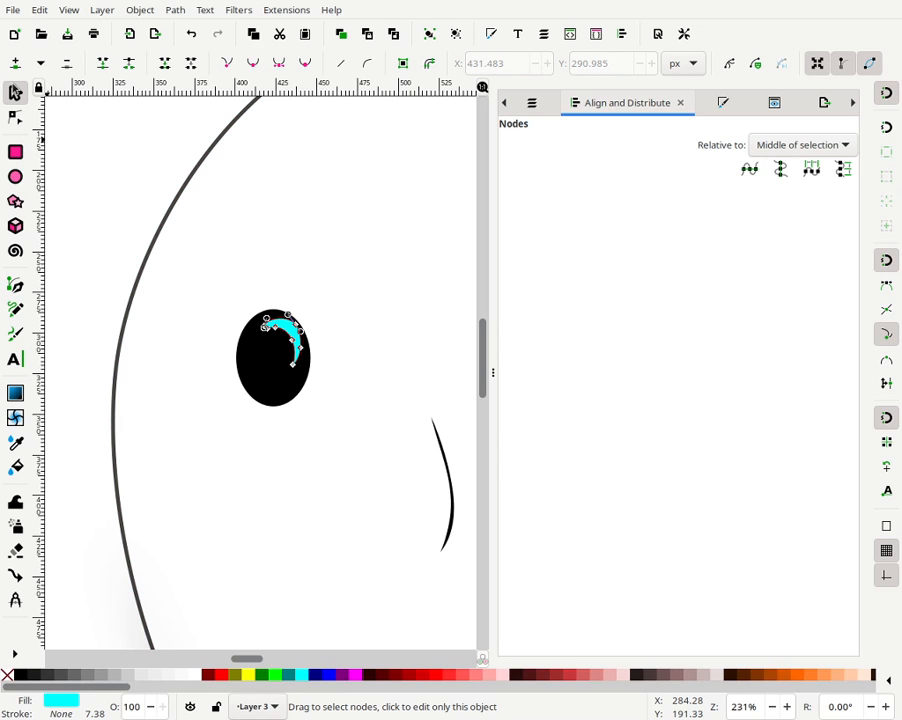
- Skew the crescent highlight with its side handle to reshape it inside the left eye
left_click(15, 152)
left_click(15, 93)
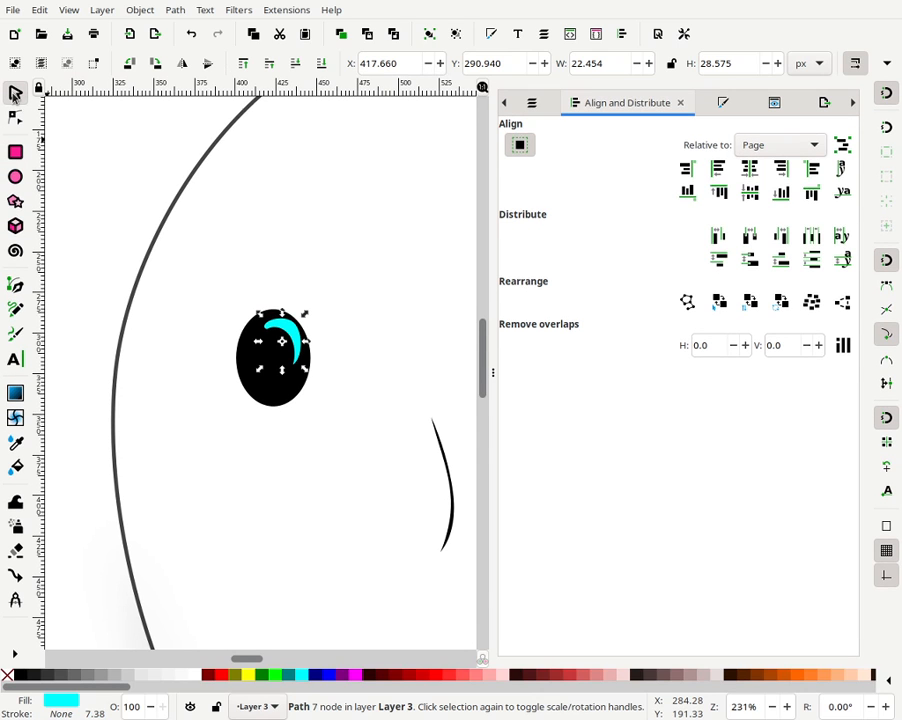
left_click(270, 350)
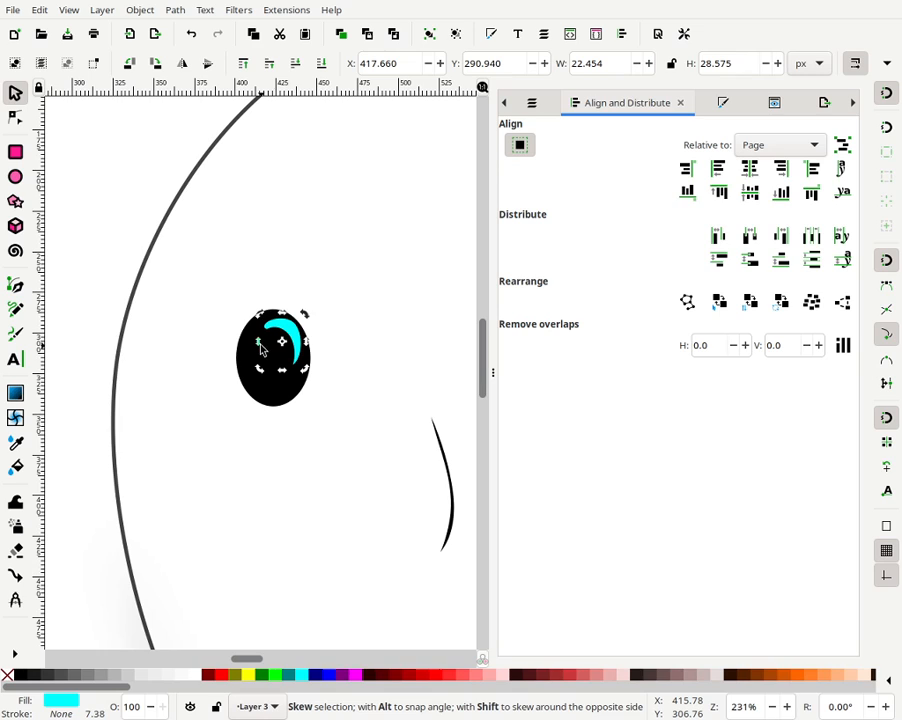
mouse_move(260, 344)
left_mouse_down()
mouse_move(260, 336)
mouse_move(257, 344)
left_mouse_up()
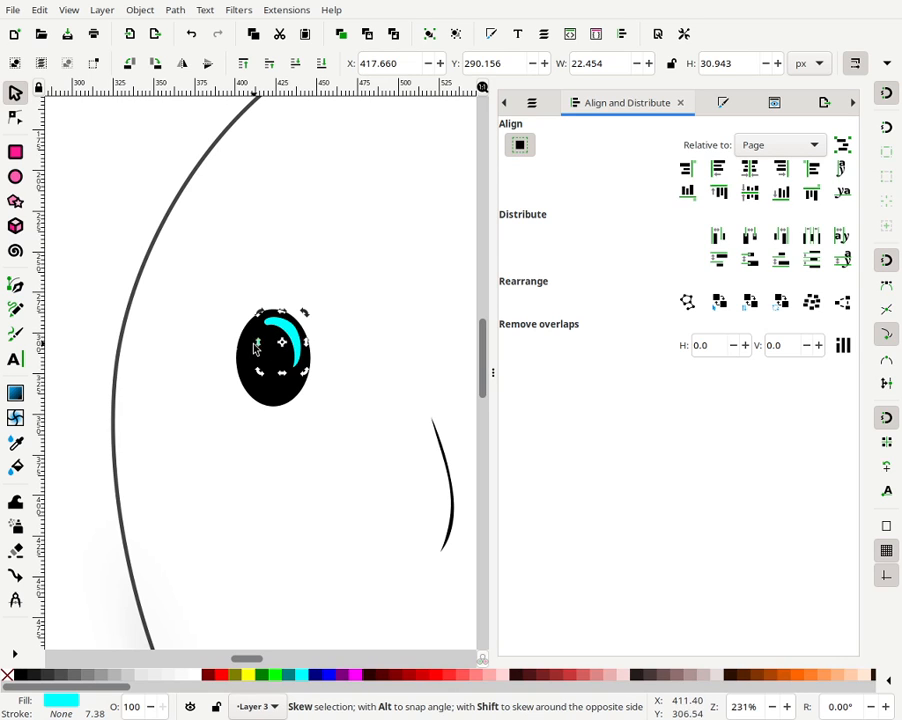
mouse_move(258, 345)
left_mouse_down()
mouse_move(308, 351)
mouse_move(304, 340)
mouse_move(268, 344)
left_mouse_up()
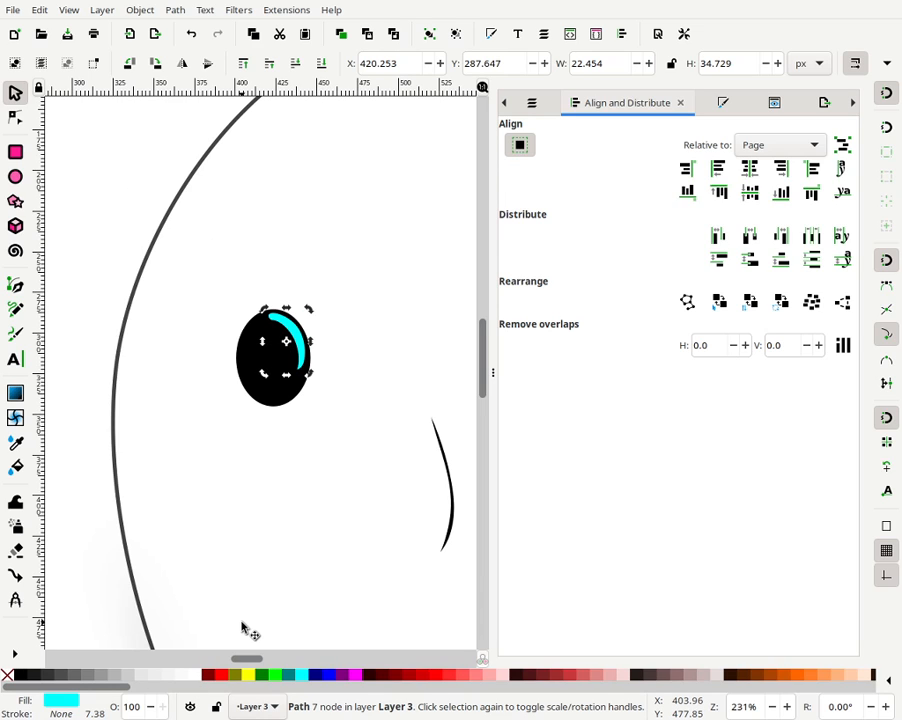
- Fill the crescent highlight white
left_click(193, 675)
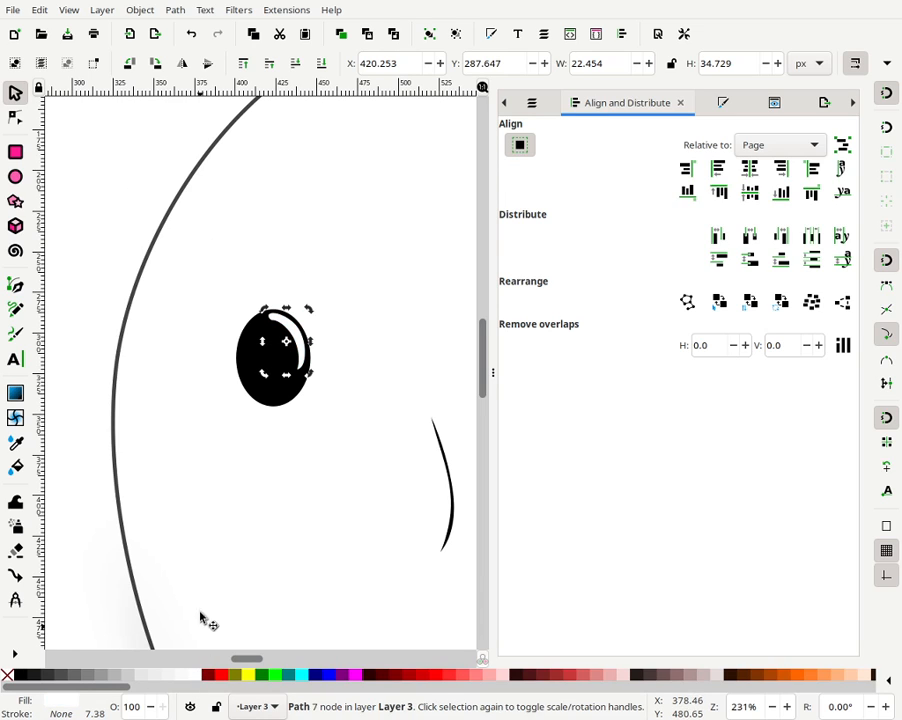
left_click(125, 211)
key("5")
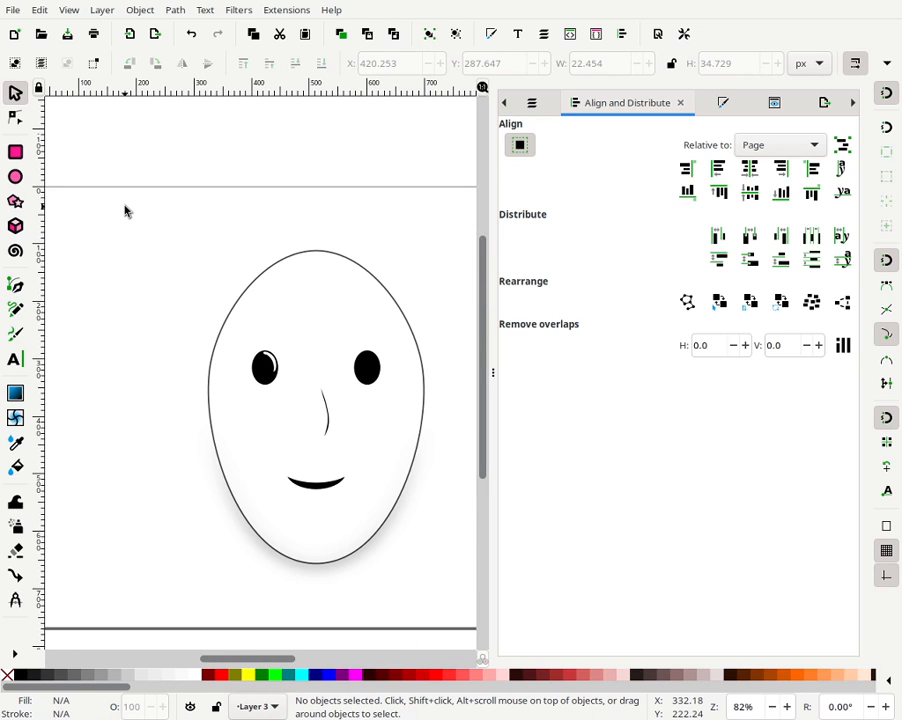
- Place a copy of the crescent highlight on the right eye, nudging it about 180 px right
left_click(264, 364)
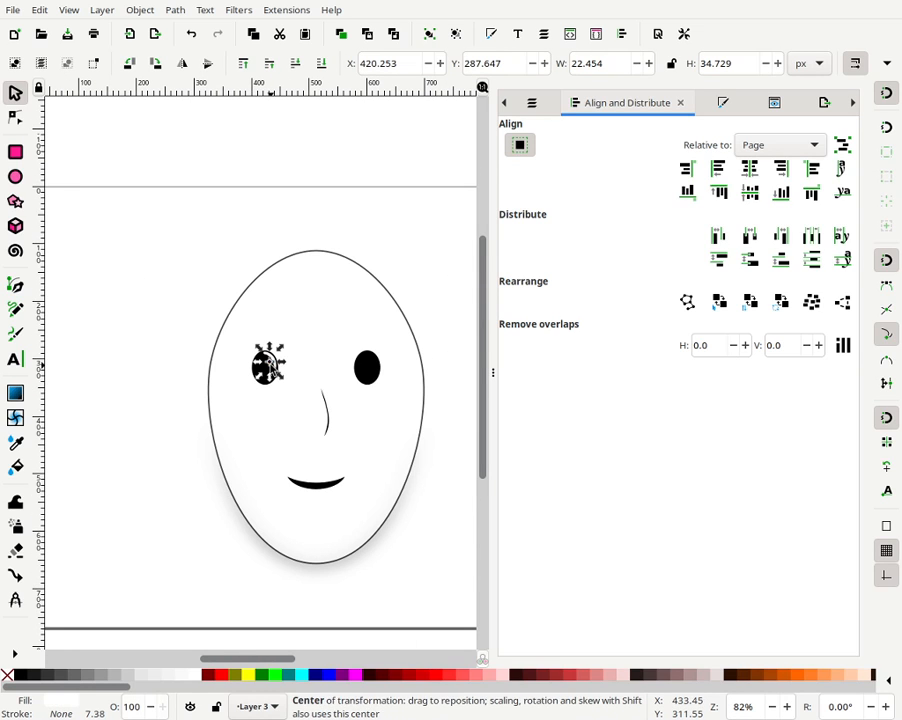
left_click_drag(281, 352, 278, 357)
left_click(405, 262)
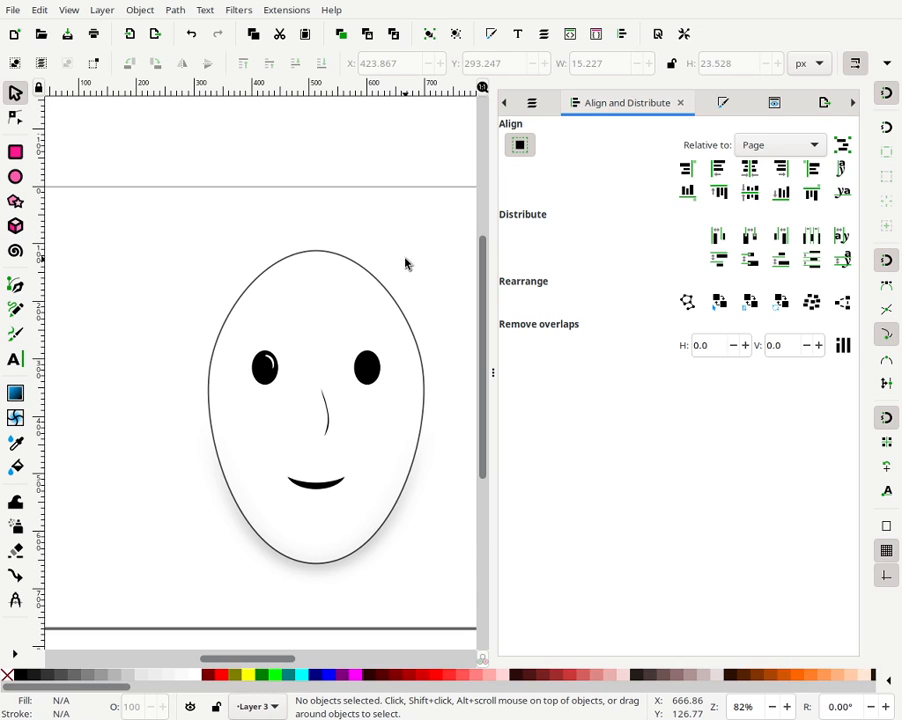
left_click_drag(107, 322, 323, 390)
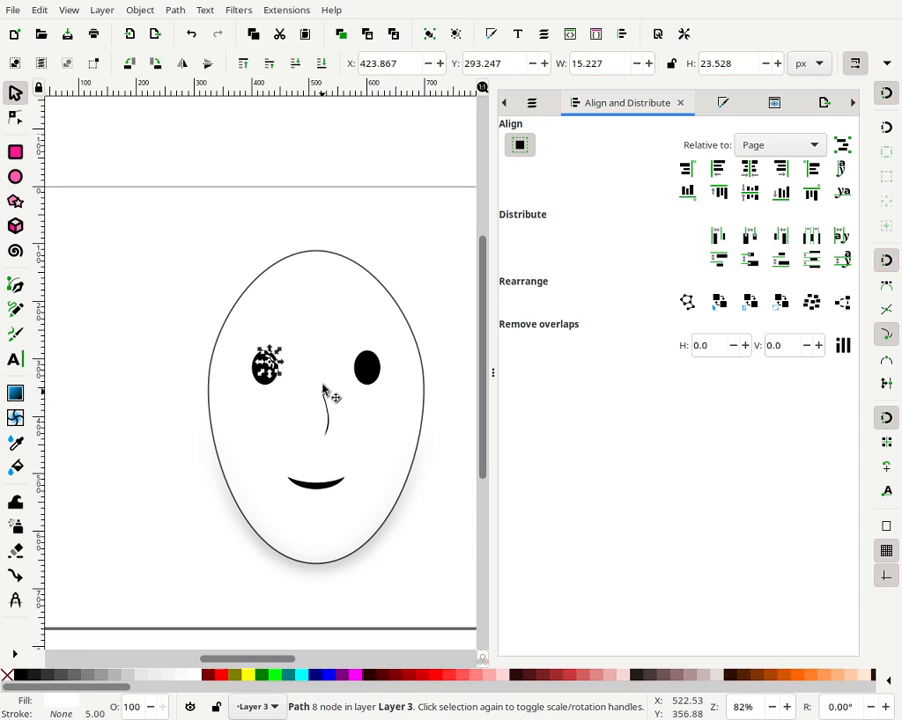
key("Right")
key("Right")
key("Right")
key("Right")
key("Right")
key("Right")
key("Right")
key("Right")
key("Right")
key("Right")
key("Right")
key("Right")
key("Right")
key("Right")
key("Right")
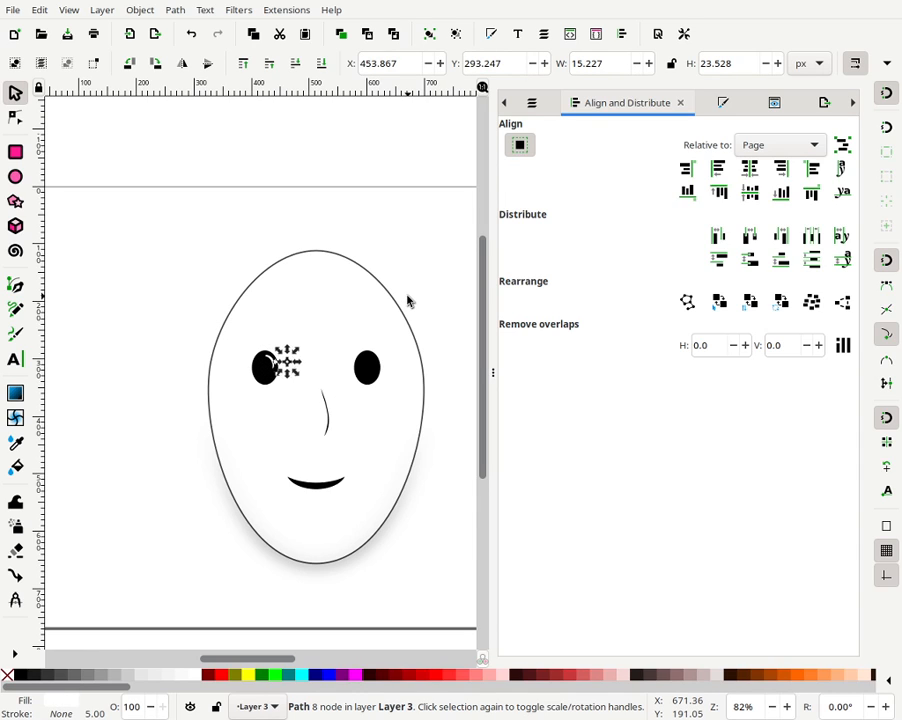
key("Right")
key("Right")
key("Right")
key("Right")
key("Right")
key("Right")
key("Right")
key("Right")
key("Right")
key("Right")
key("Right")
key("Right")
key("Right")
key("Right")
key("Right")
key("Right")
key("Right")
key("Right")
key("Right")
key("Right")
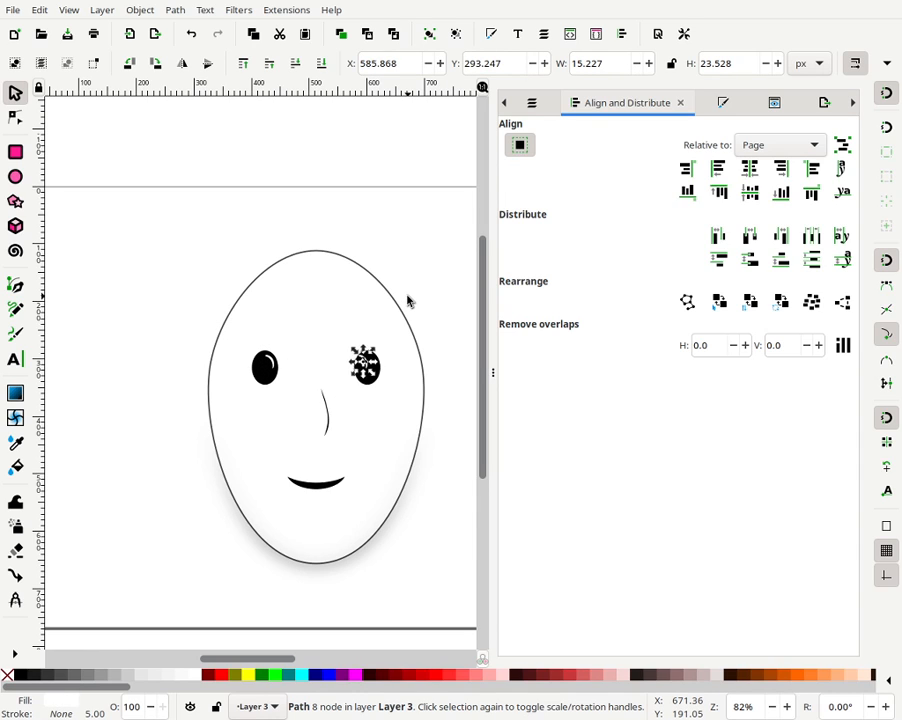
key("Right")
key("Right")
key("Right")
key("Right")
key("Right")
key("Right")
key("Right")
key("Right")
key("Right")
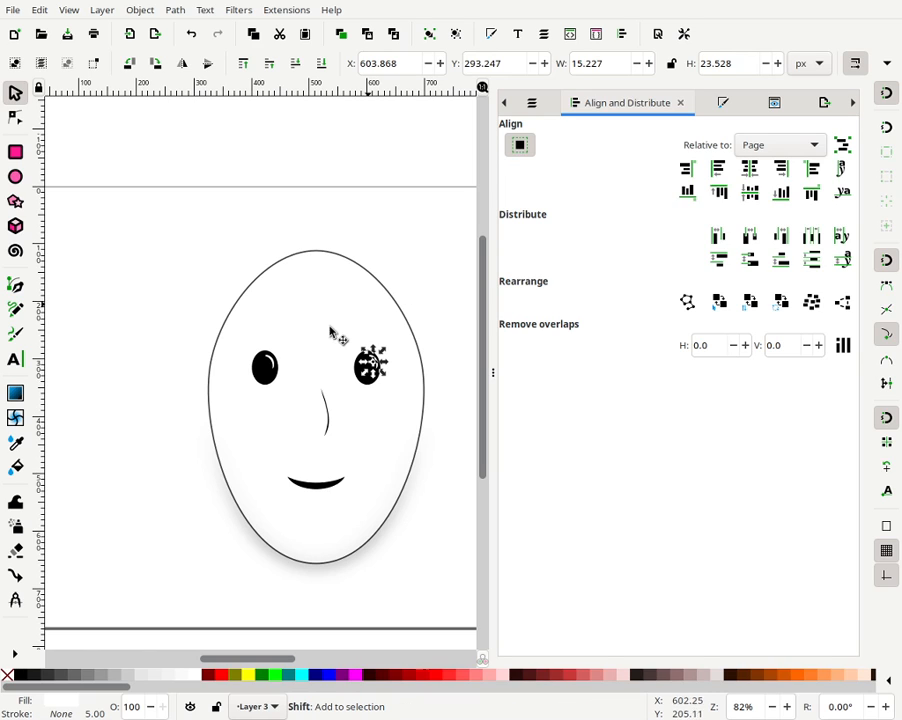
- Add the left eye's highlight to the selection and group both highlights
left_click(265, 358, "shift")
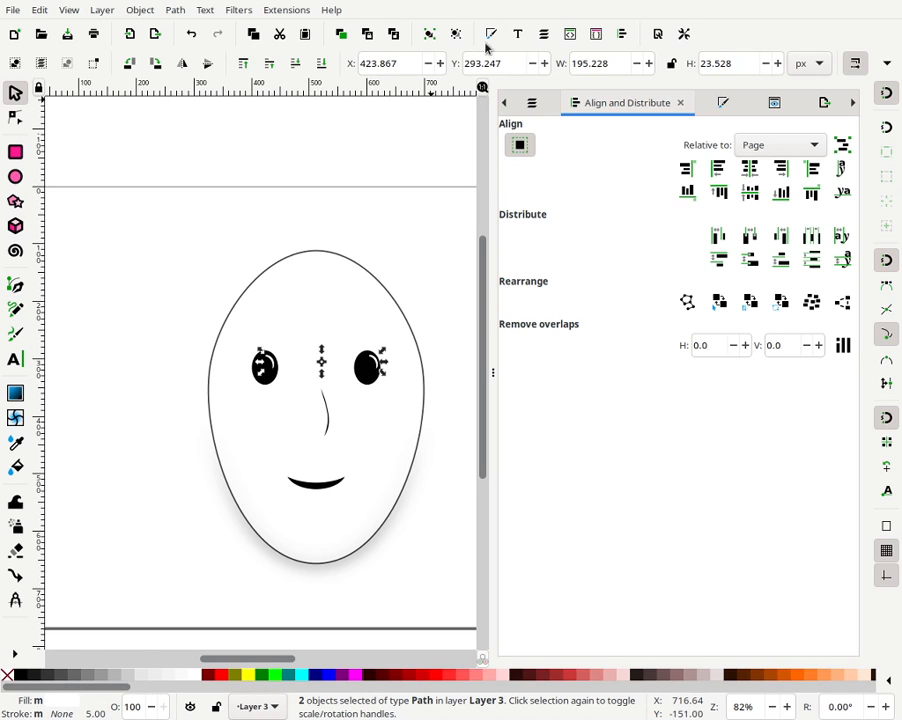
left_click(437, 40)
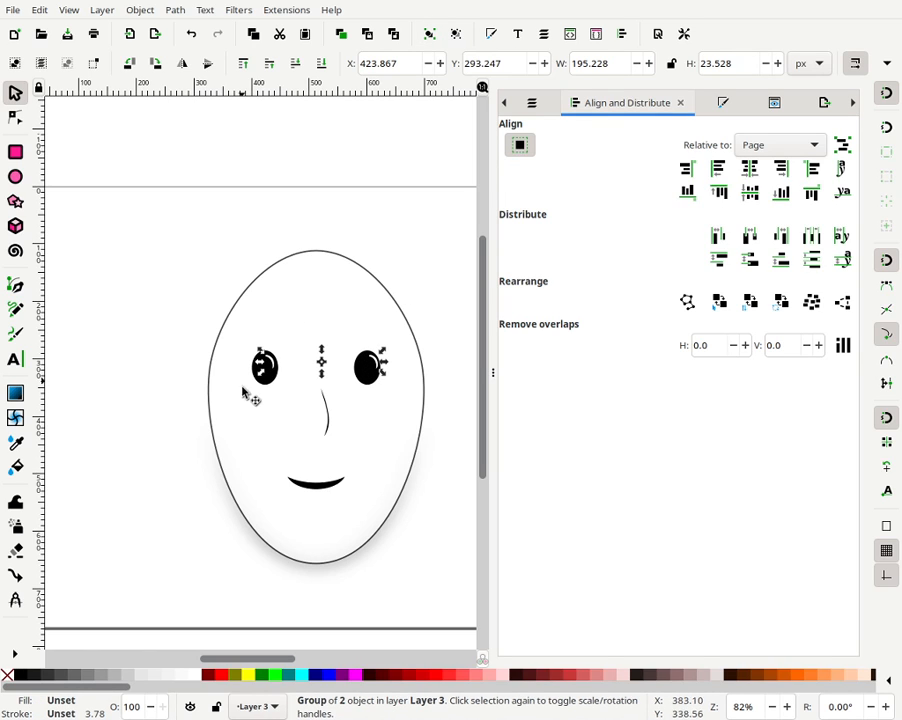
- Centre the highlight group and the eye group on the horizontal axis relative to the biggest object
left_click(777, 145)
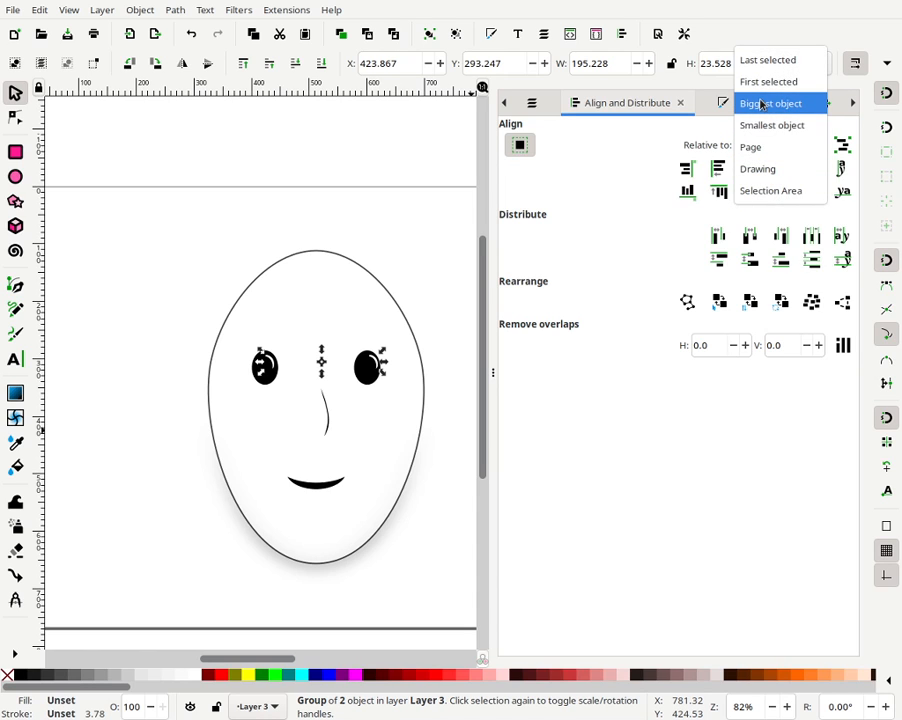
left_click(761, 103)
left_click(371, 388, "shift")
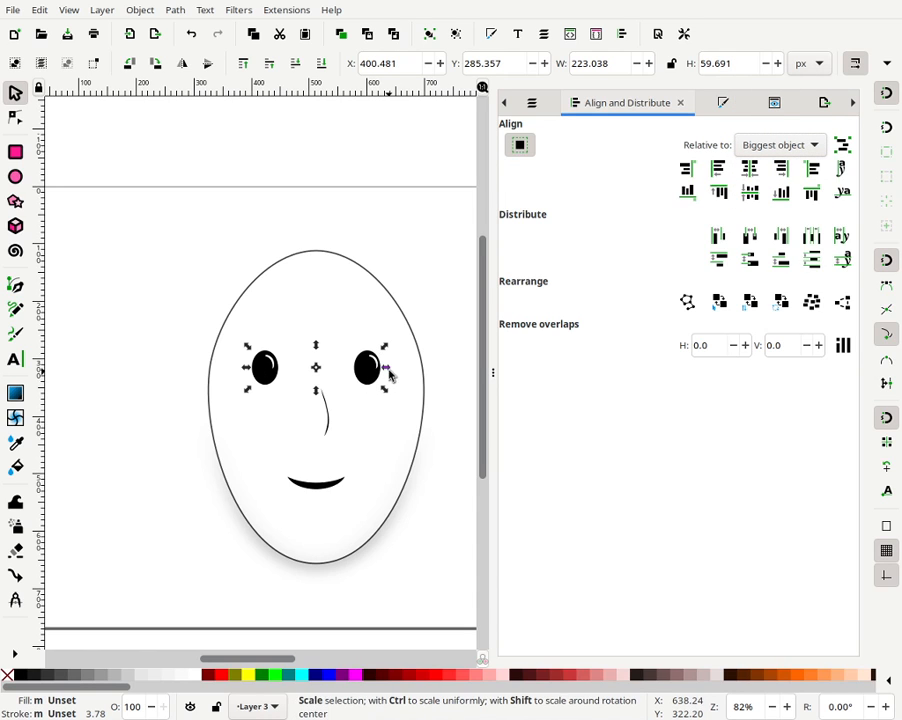
left_click(753, 190)
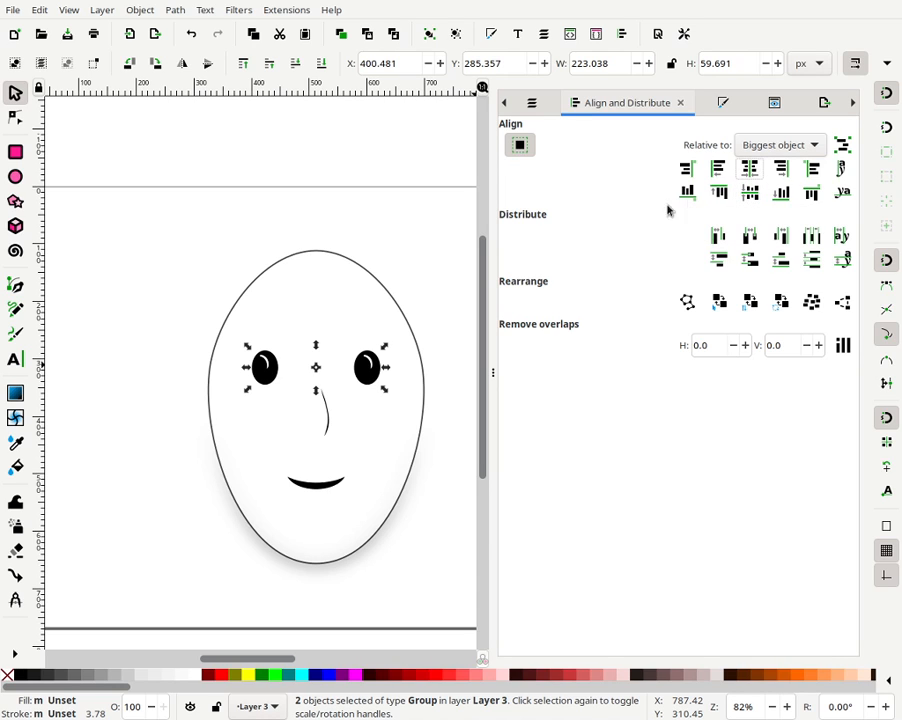
- Nudge the eye-highlight group about 8 px right and 2 px down
left_click(413, 281)
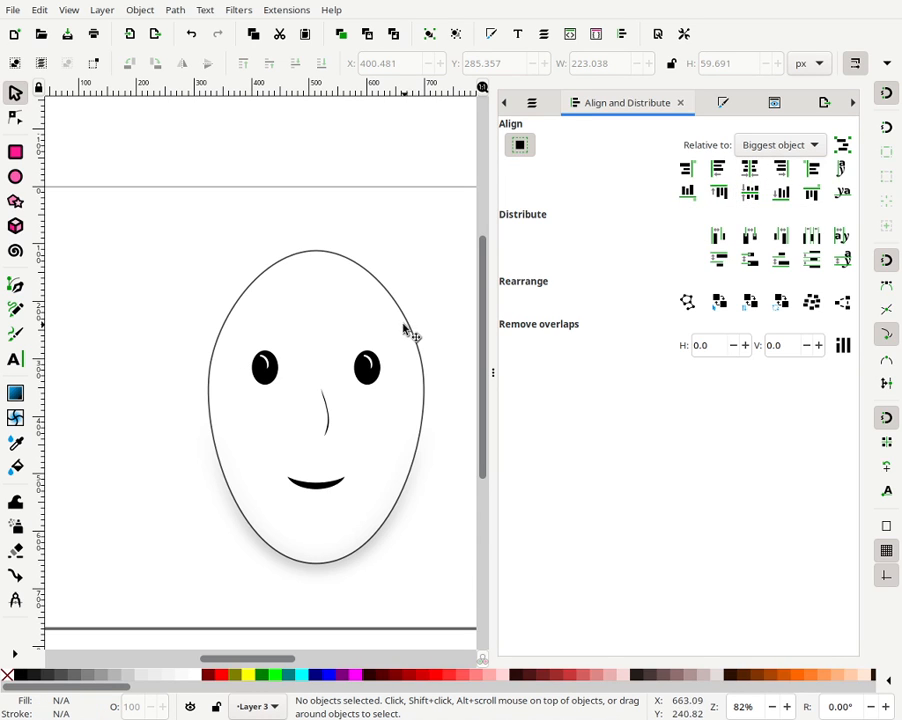
left_click(271, 365)
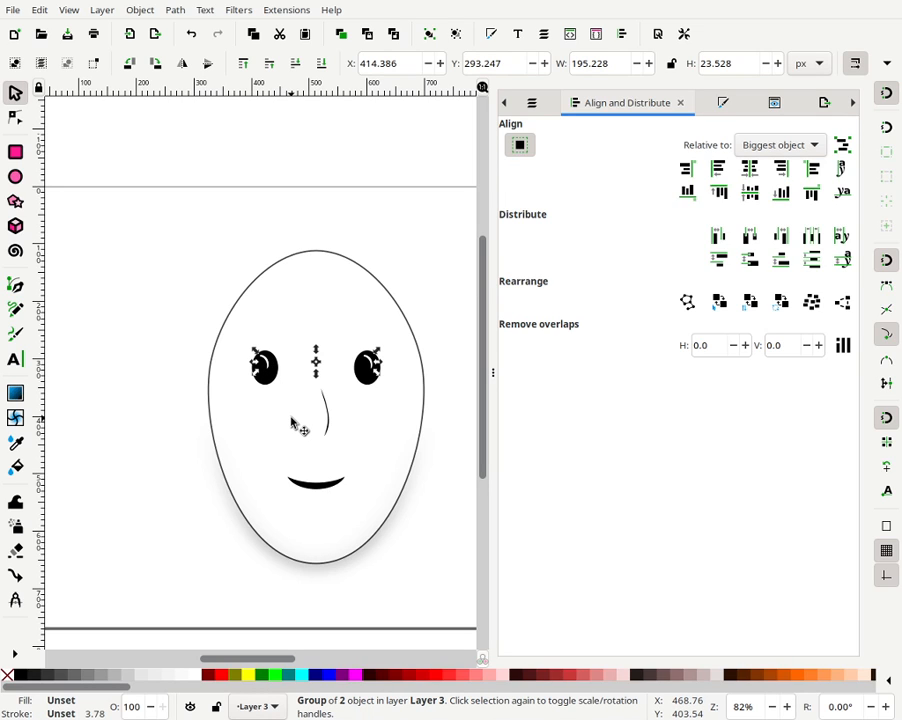
key("Right")
key("Right")
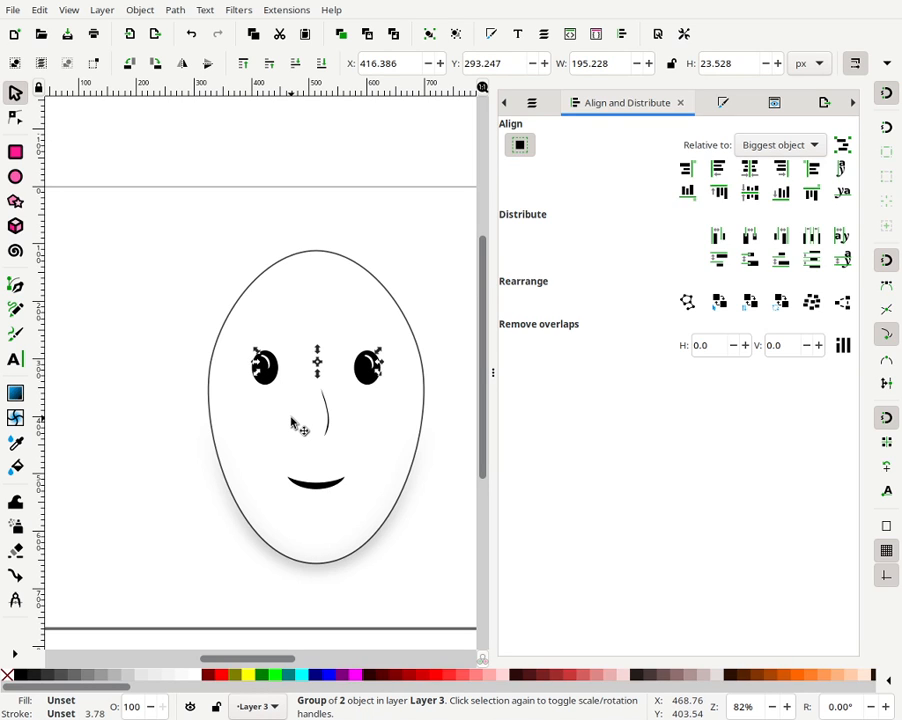
key("Down")
key("Down")
key("Right")
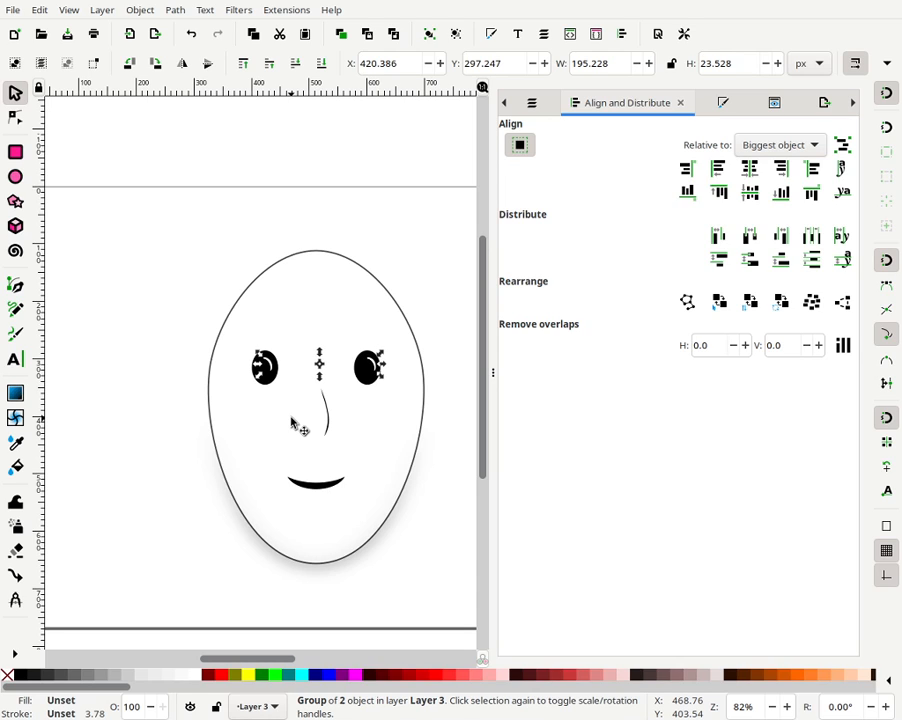
key("Right")
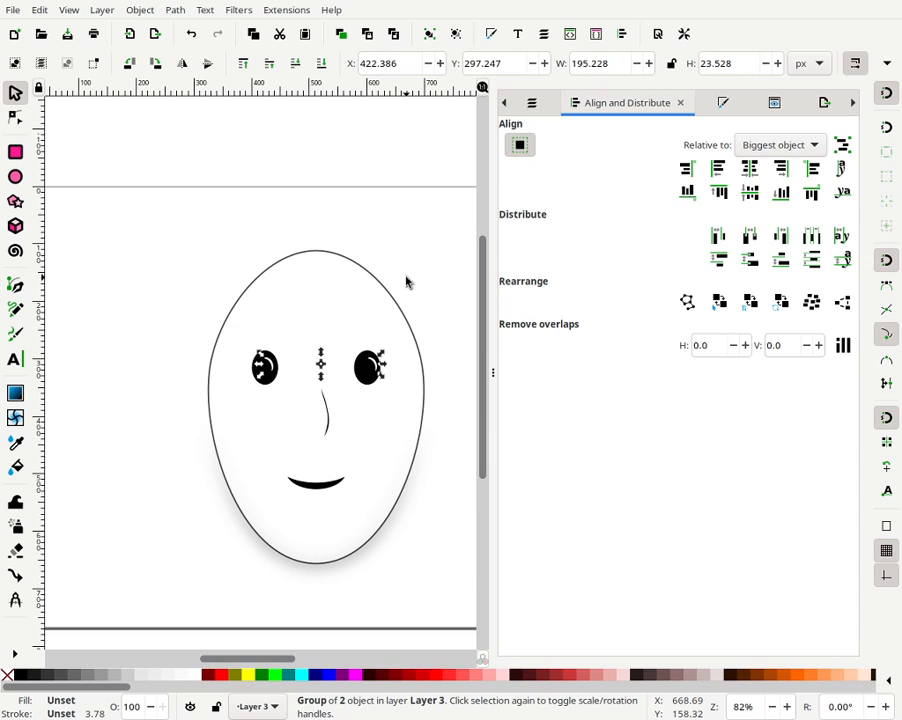
key("Up")
key("Up")
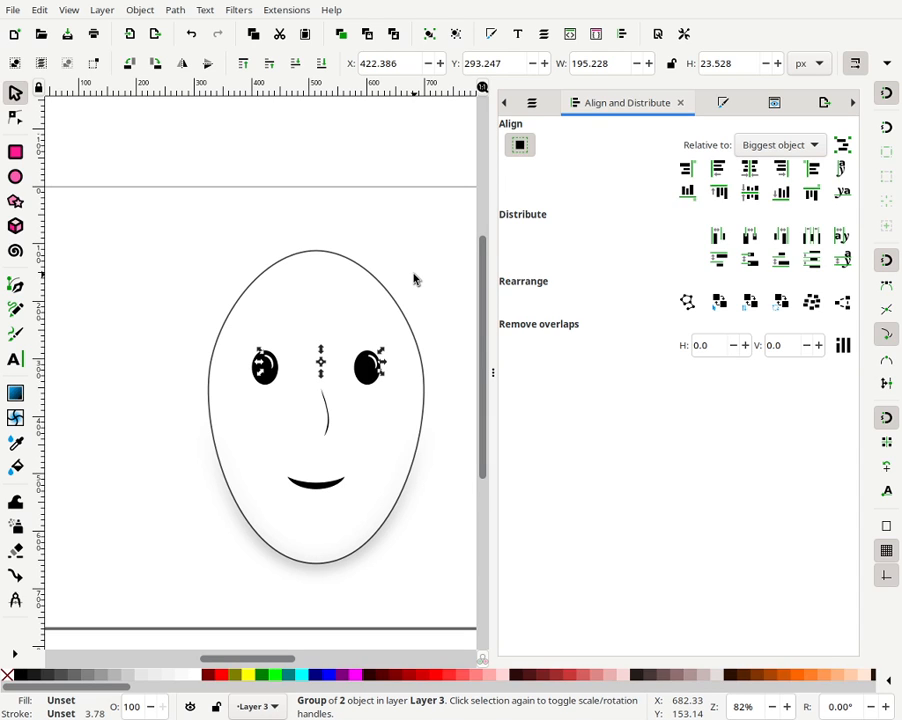
key("Down")
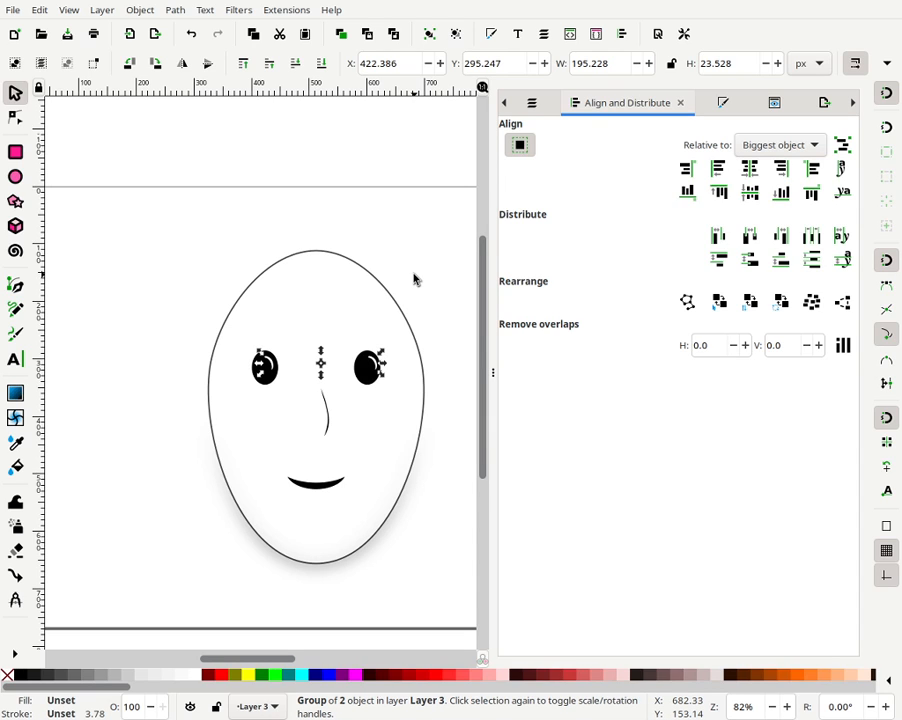
left_click(418, 281)
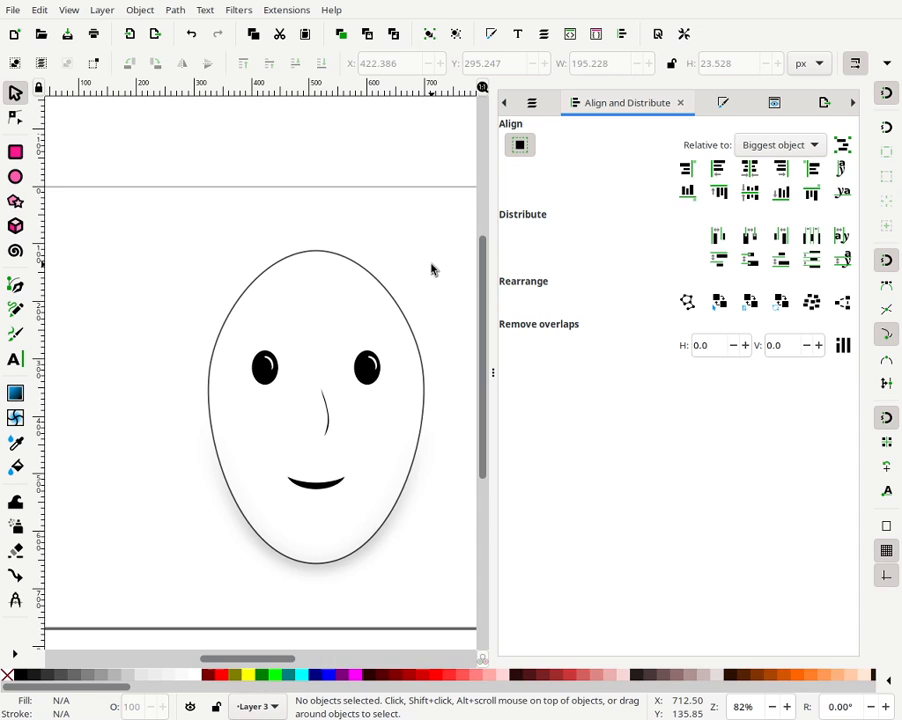
- Zoom out and draw a small ellipse to the left of the face
key("minus")
key("minus")
key("minus")
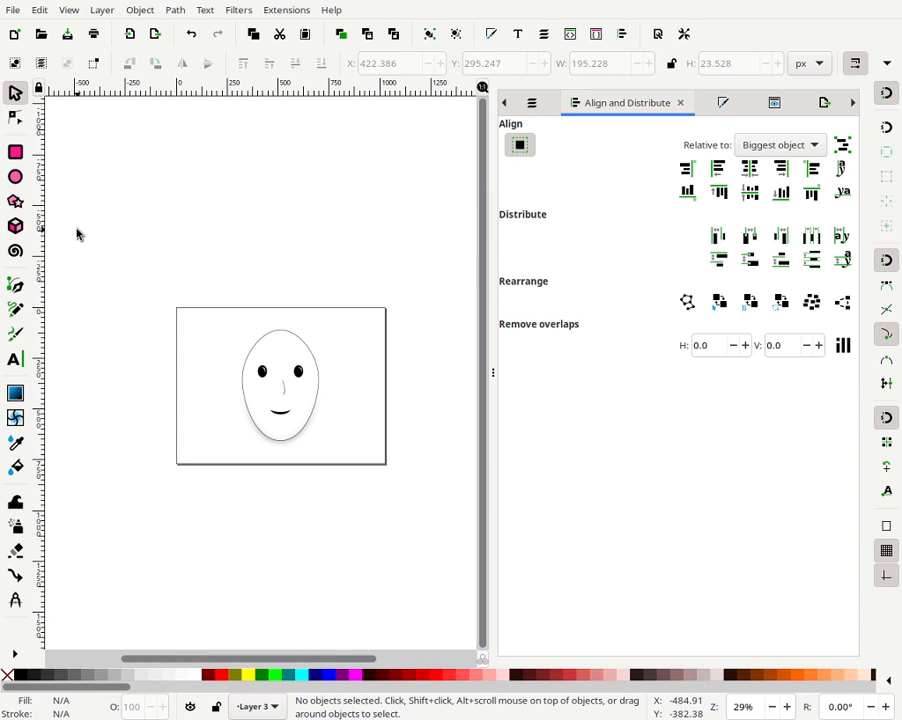
left_click(15, 176)
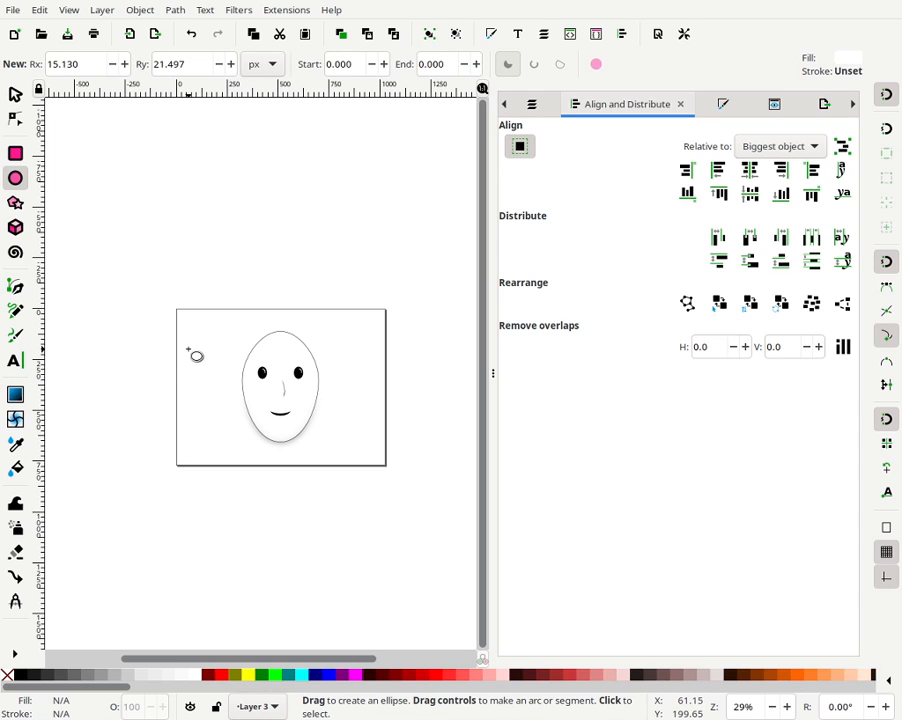
left_click_drag(187, 346, 218, 377)
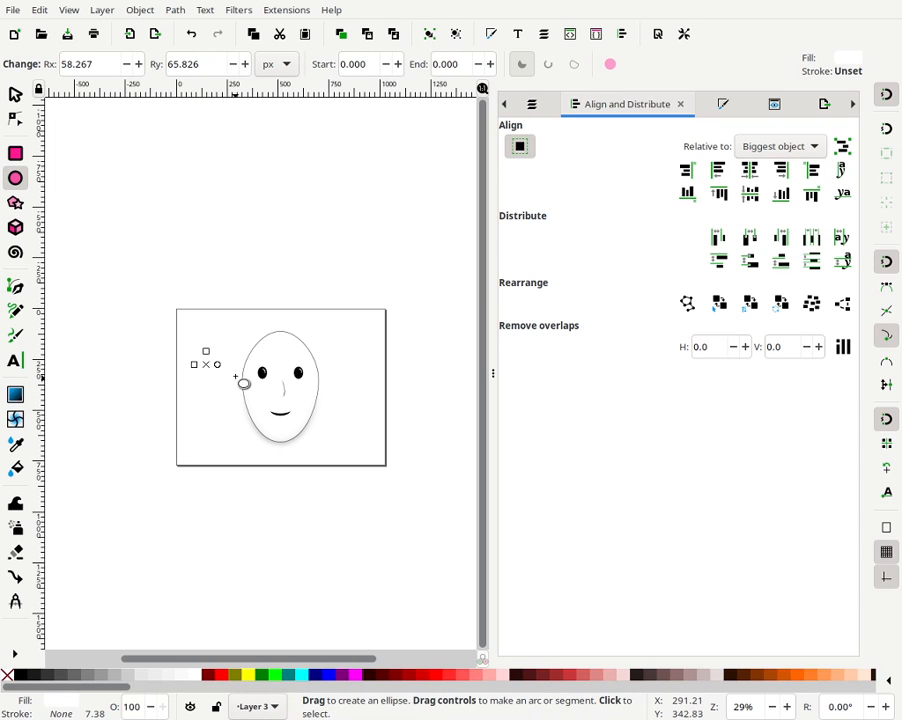
left_click(300, 675)
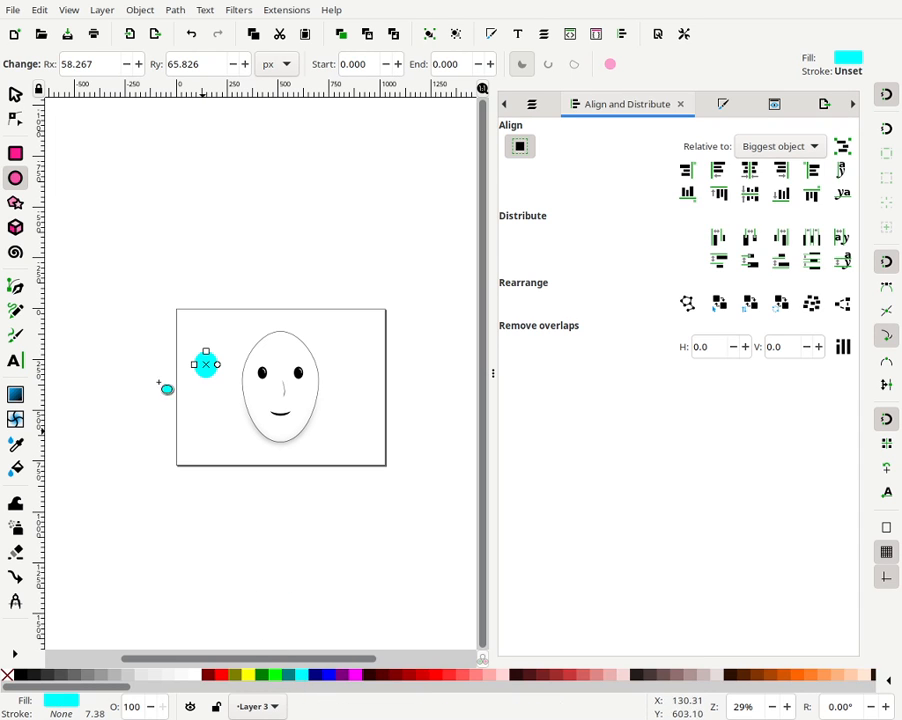
- Make the ellipse a circle with both radii 65 px and fill it 90% grey
left_click(66, 63)
double_click(66, 63)
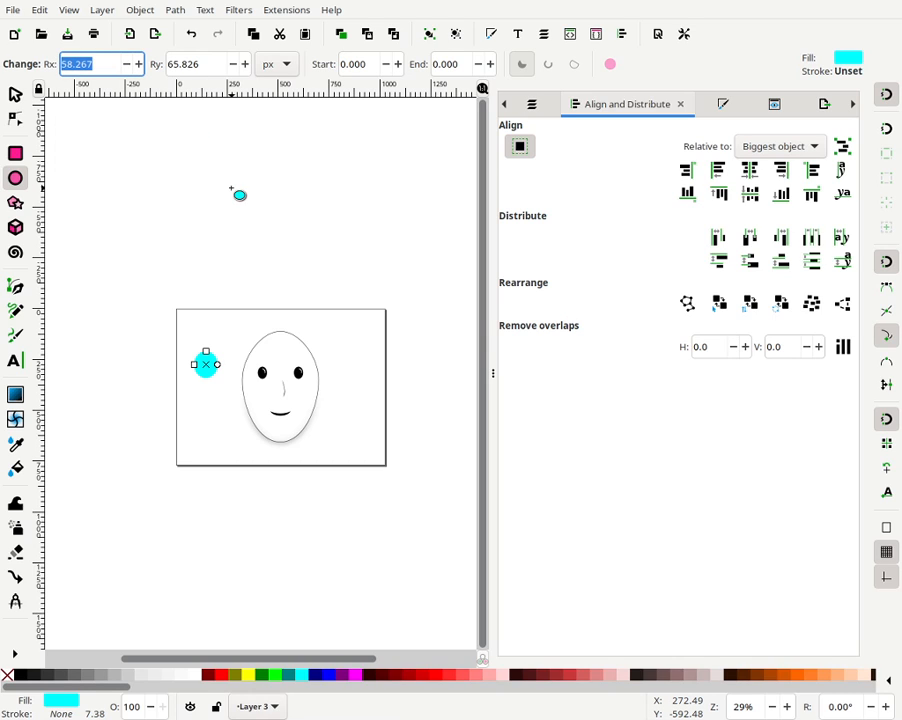
type("65")
key("Tab")
type("6")
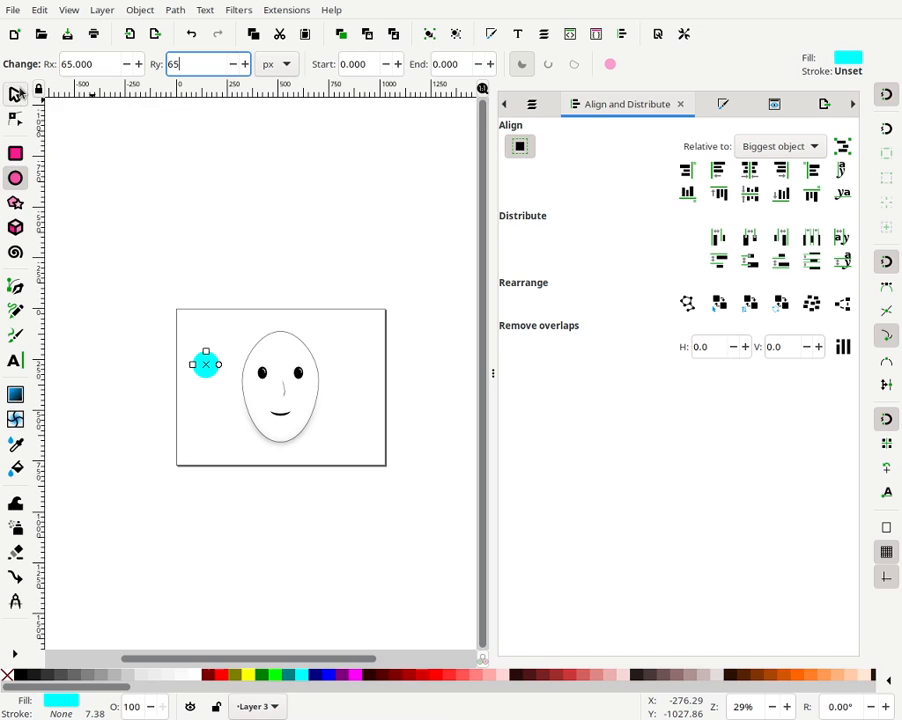
left_click(16, 93)
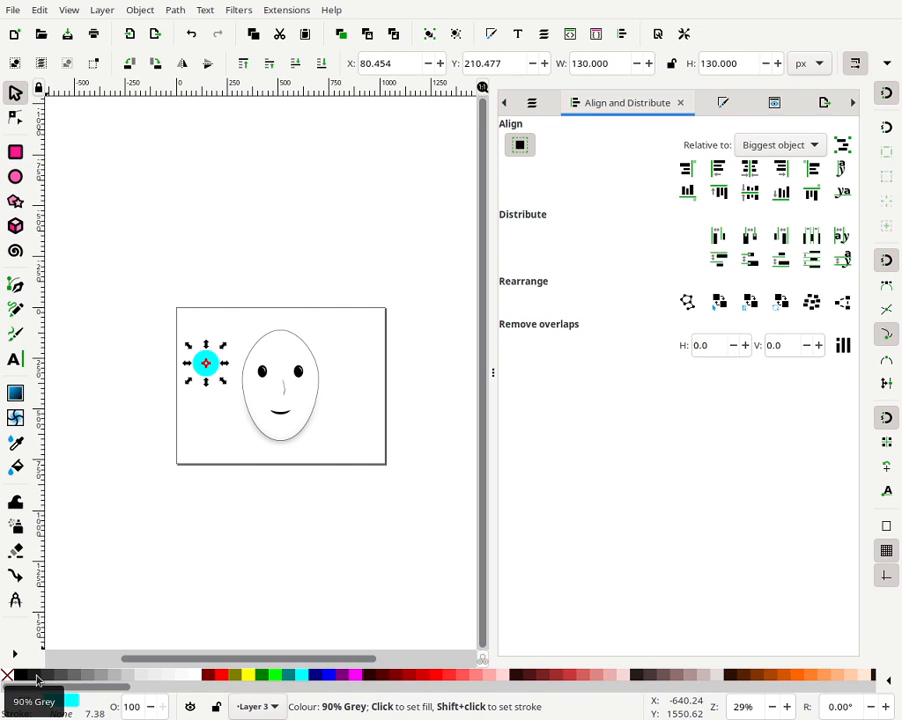
left_click(40, 678)
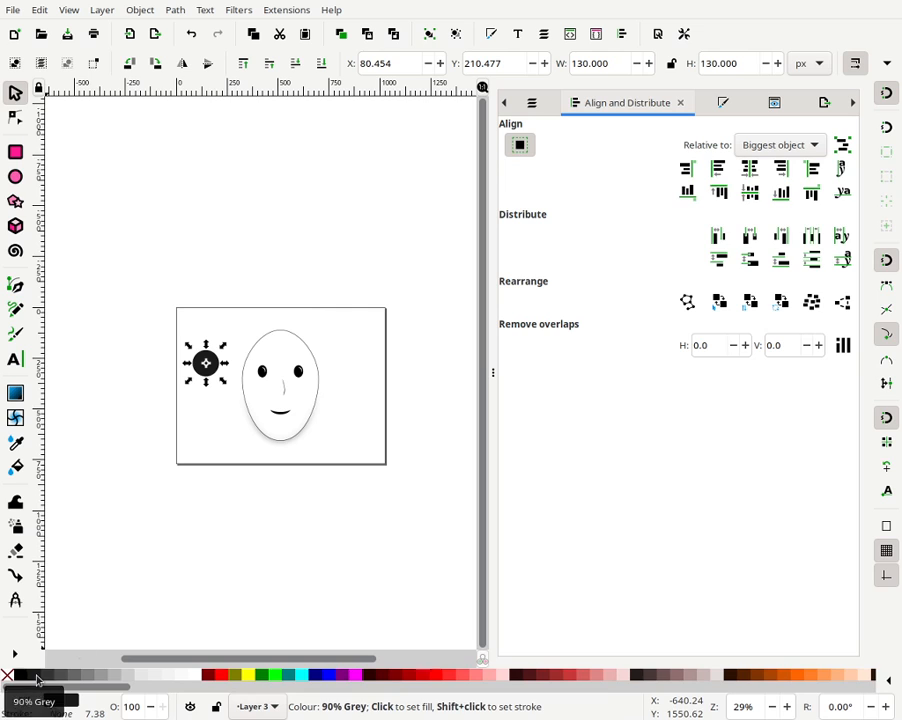
left_click(290, 320)
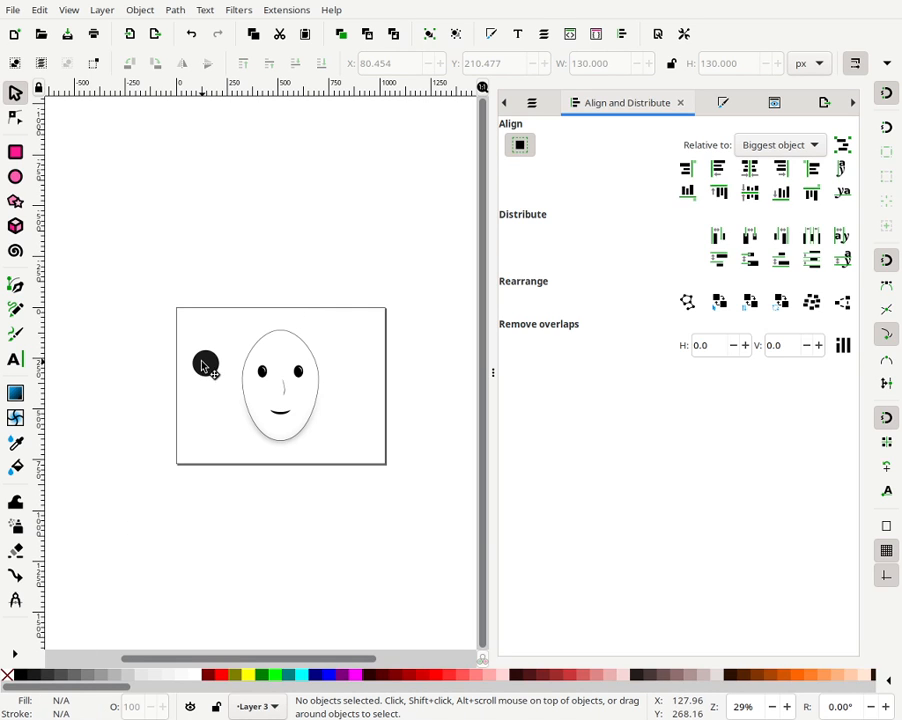
- Move the circle onto the upper-left edge of the head, undoing one stray change
left_click_drag(206, 366, 223, 333)
left_click(274, 296)
key("ctrl+z")
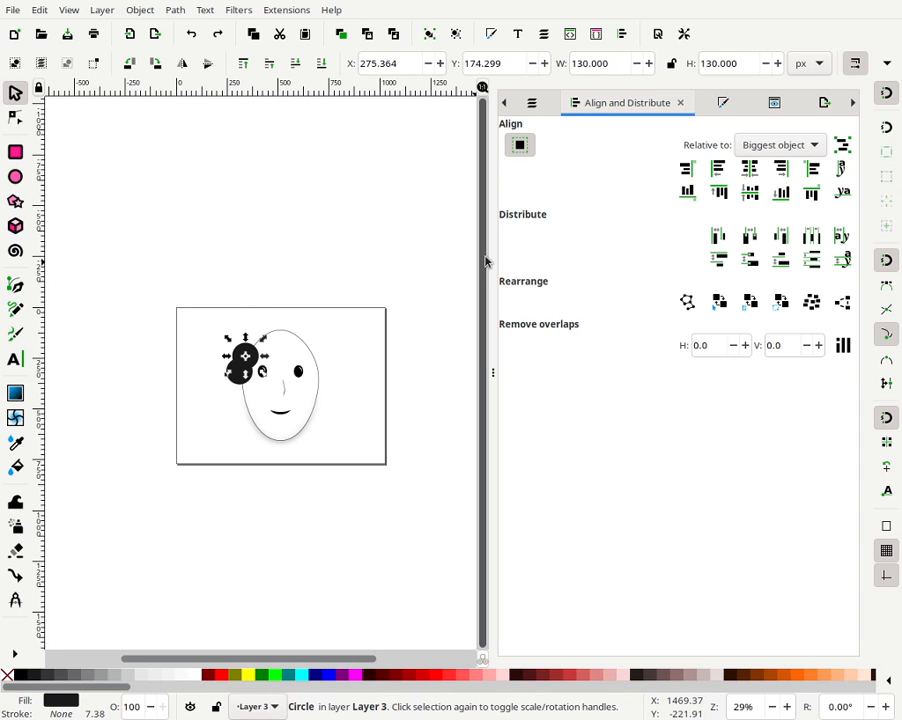
- Lock the width-to-height ratio and enlarge a hair circle to about 169 px at the top of the head
left_click(672, 64)
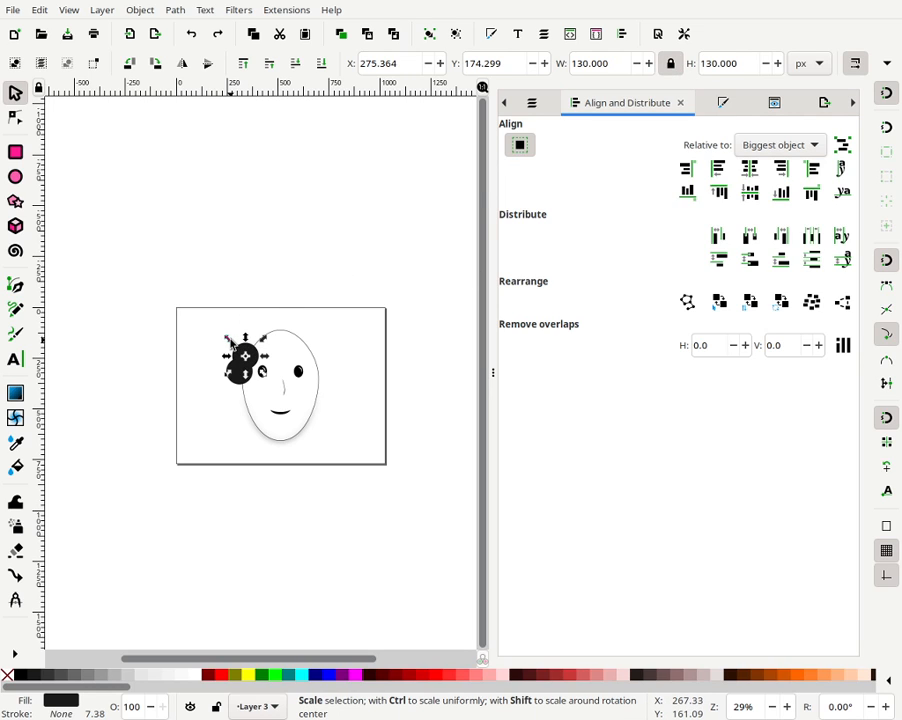
left_click_drag(228, 342, 295, 322)
key("Escape")
key("Escape")
left_click(322, 276)
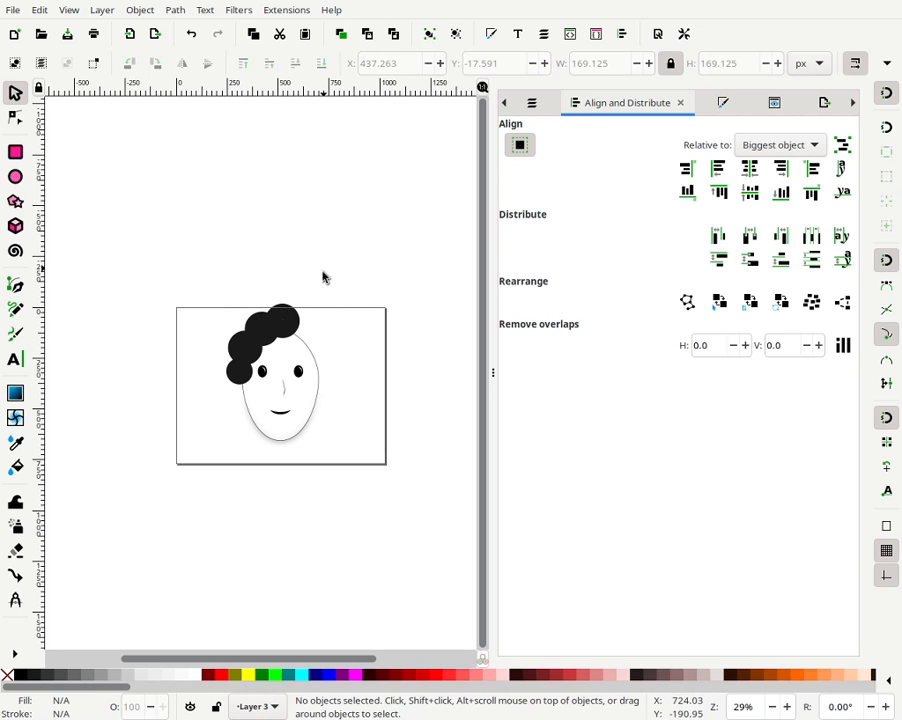
- Centre the top hair circle on the vertical axis relative to the page
left_click(293, 322)
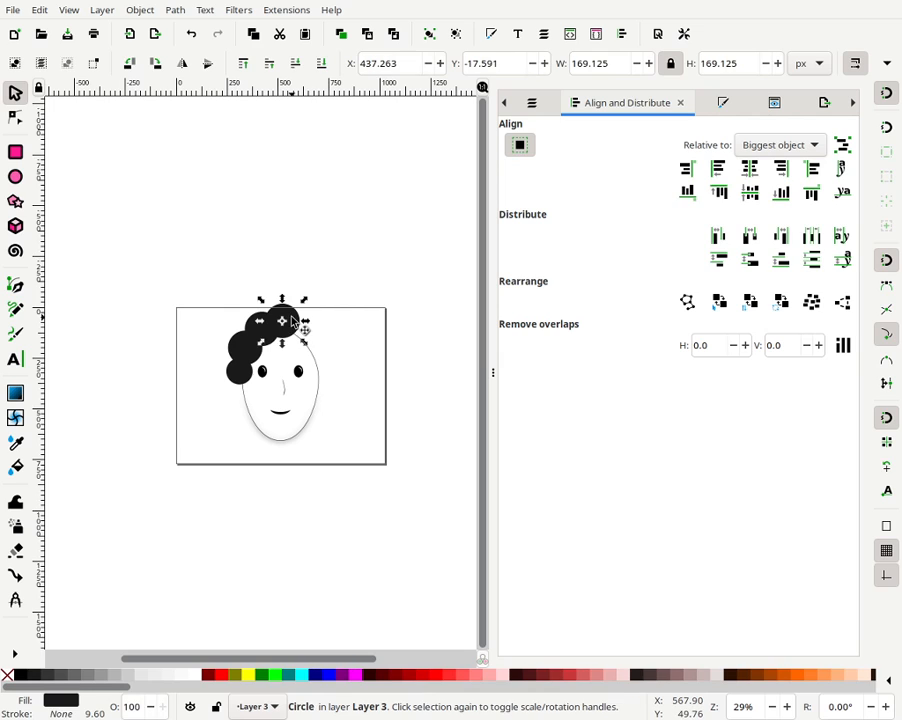
left_click(784, 147)
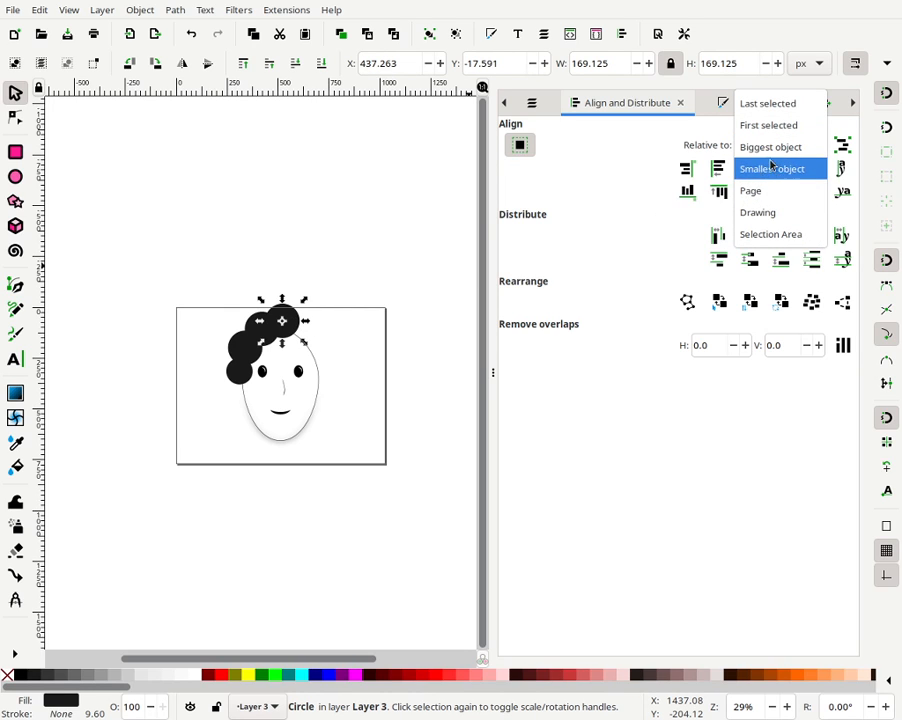
left_click(765, 190)
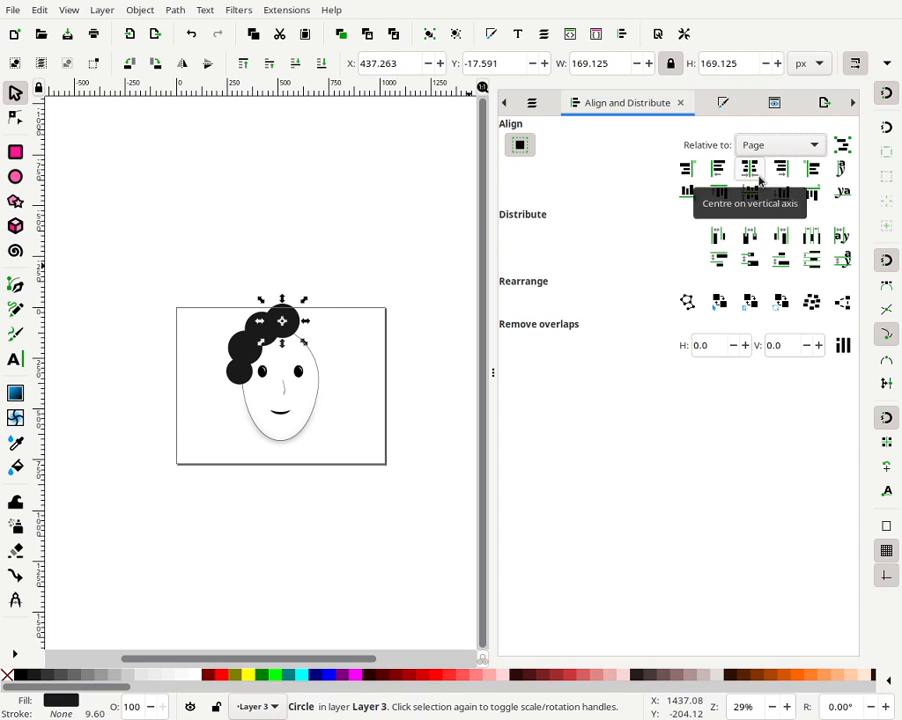
left_click(759, 170)
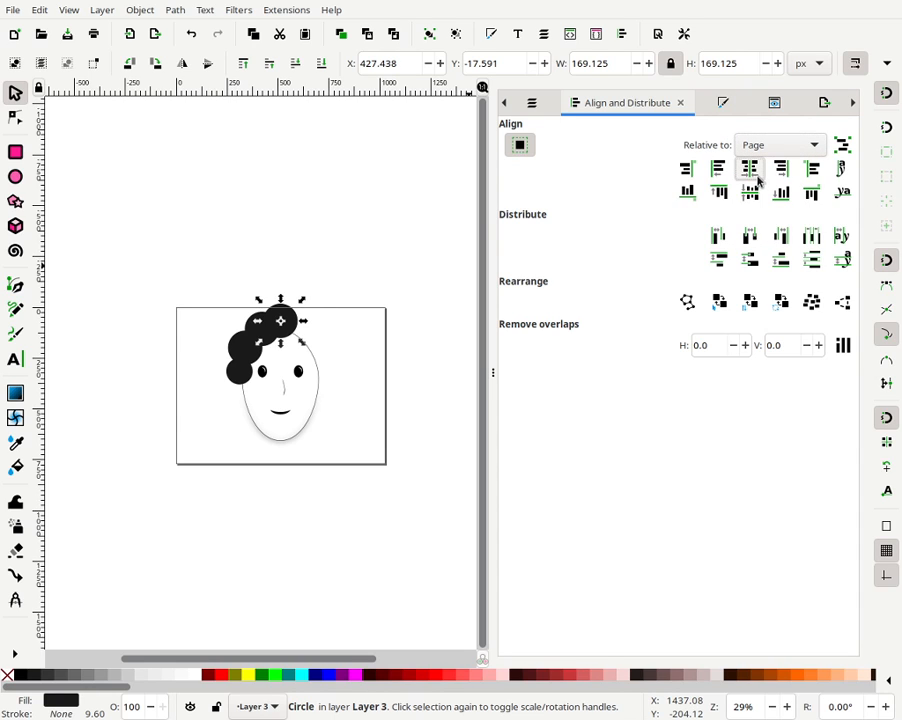
- Select the three smaller hair circles and group them
left_click(252, 234)
left_click(276, 323)
left_click(254, 284)
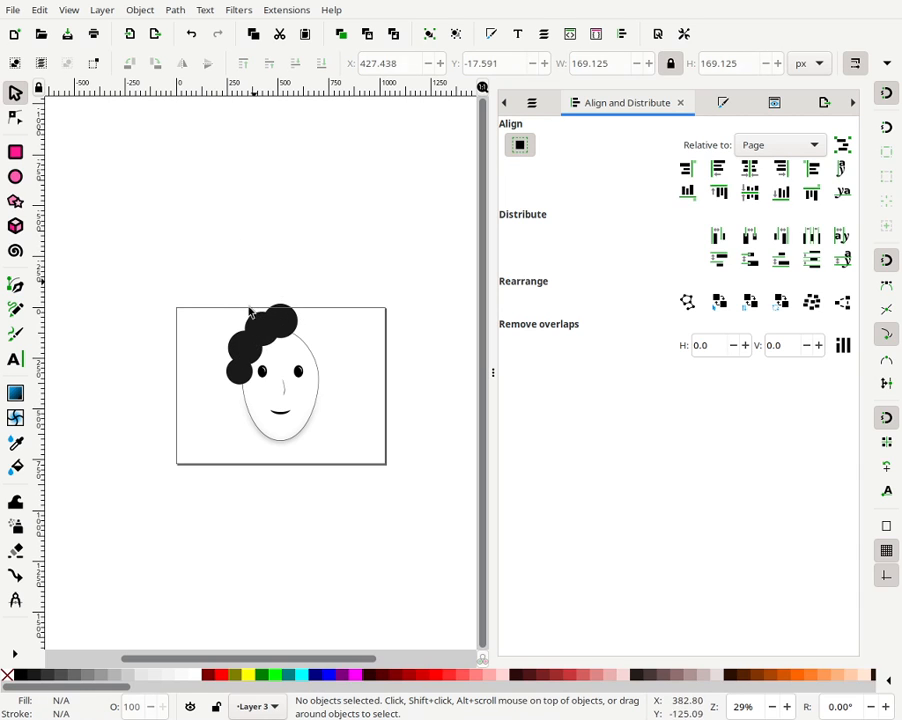
left_click(252, 333)
left_click(234, 351, "shift")
left_click(238, 371, "shift")
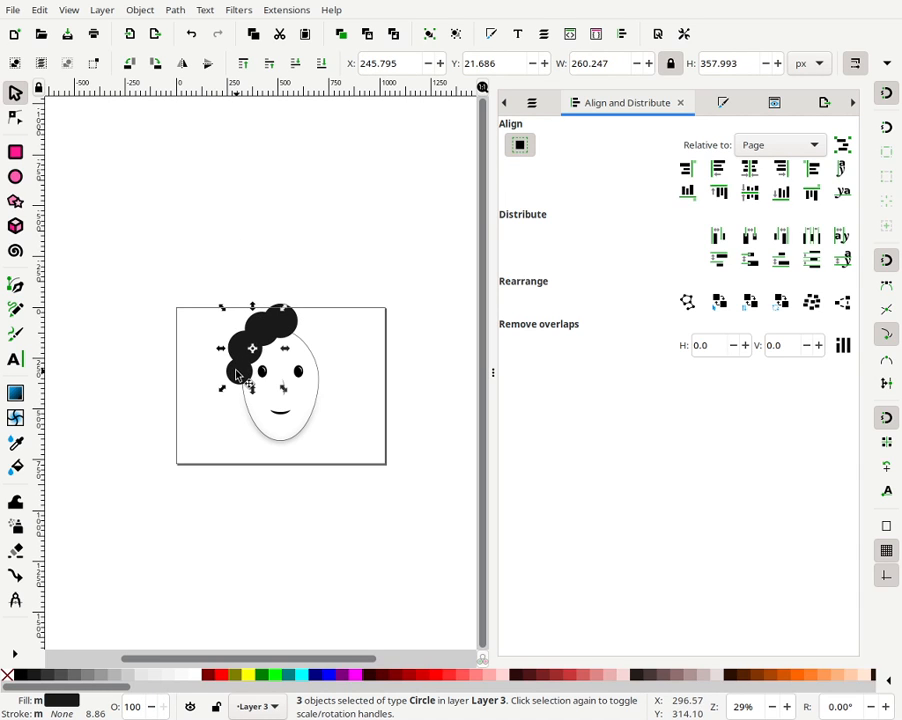
left_click(433, 40)
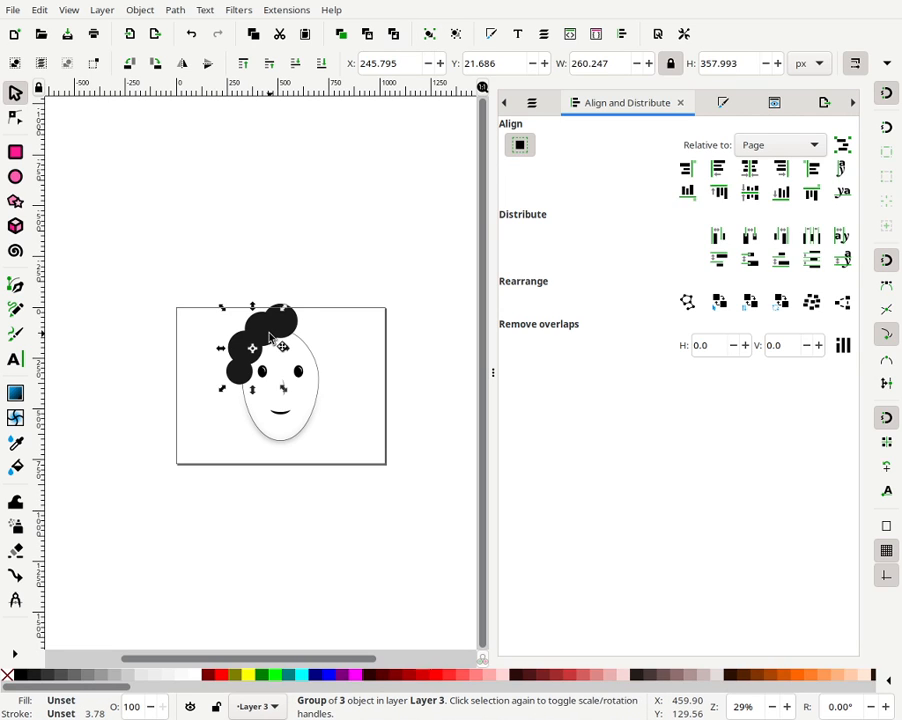
- Nudge the hair-circle group about 30 px left and 26 px down
left_click(283, 338, "ctrl")
left_click(241, 362)
key("Left")
key("Left")
key("Left")
key("Left")
key("Left")
key("Left")
key("Left")
key("Left")
key("Left")
key("Left")
key("Left")
key("Left")
key("Left")
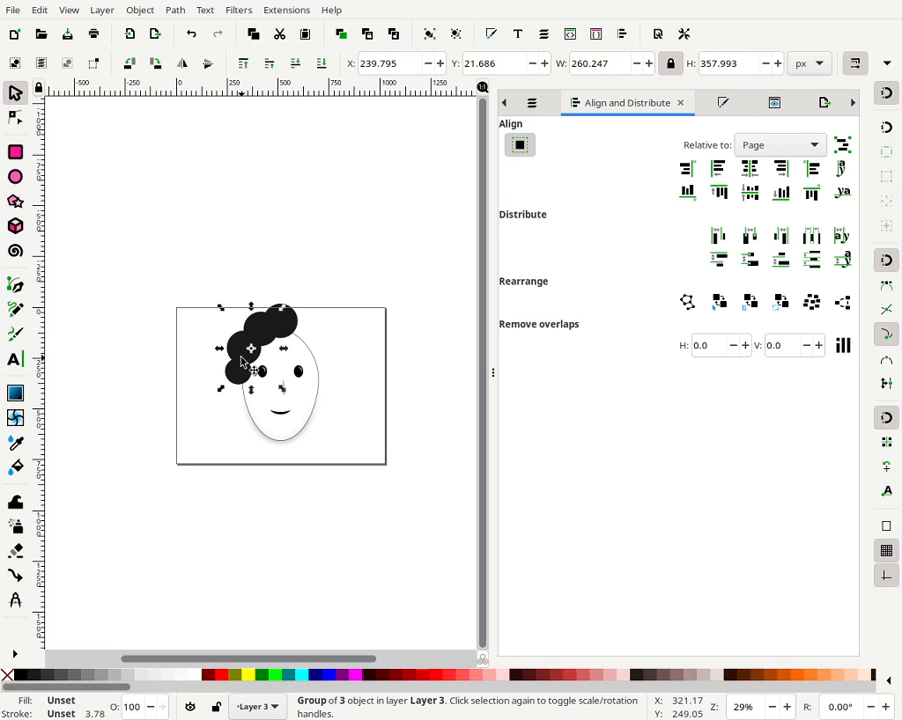
key("Left")
key("Left")
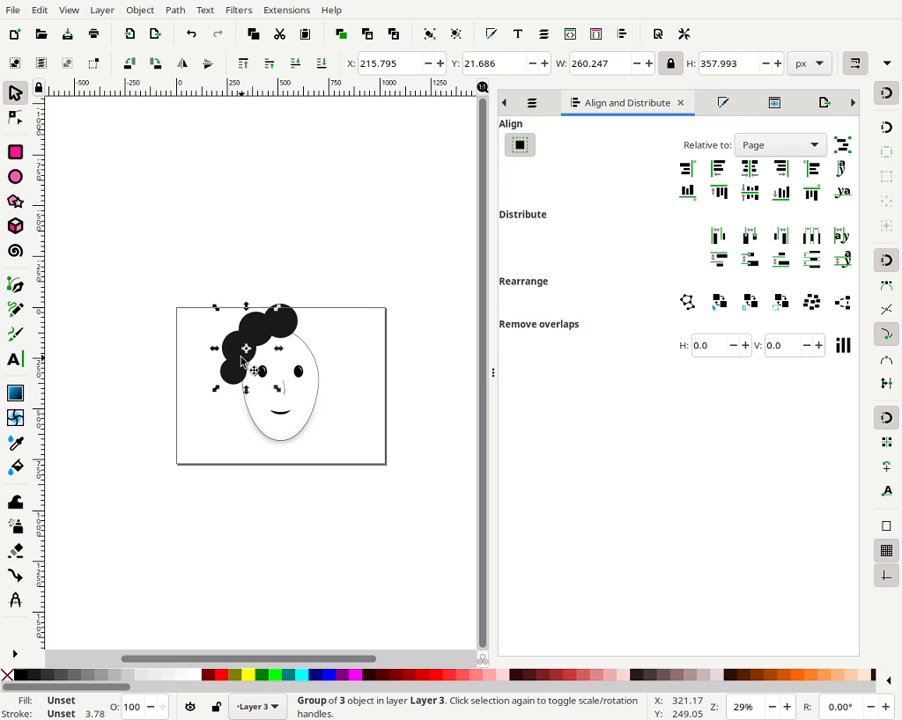
key("Down")
key("Down")
key("Down")
key("Down")
key("Down")
key("Down")
key("Down")
key("Down")
key("Down")
key("Down")
key("Down")
key("Down")
key("Down")
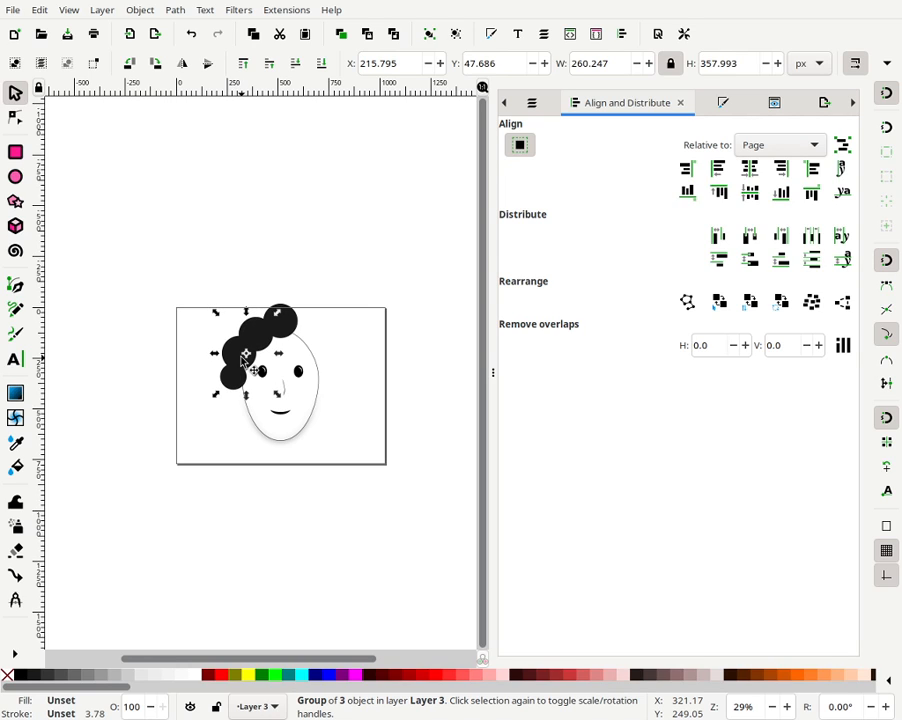
- Enter the hair-circle group and regroup circles inside it into a nested group
left_click(274, 323)
left_click(248, 333)
left_click(268, 327)
key("Escape")
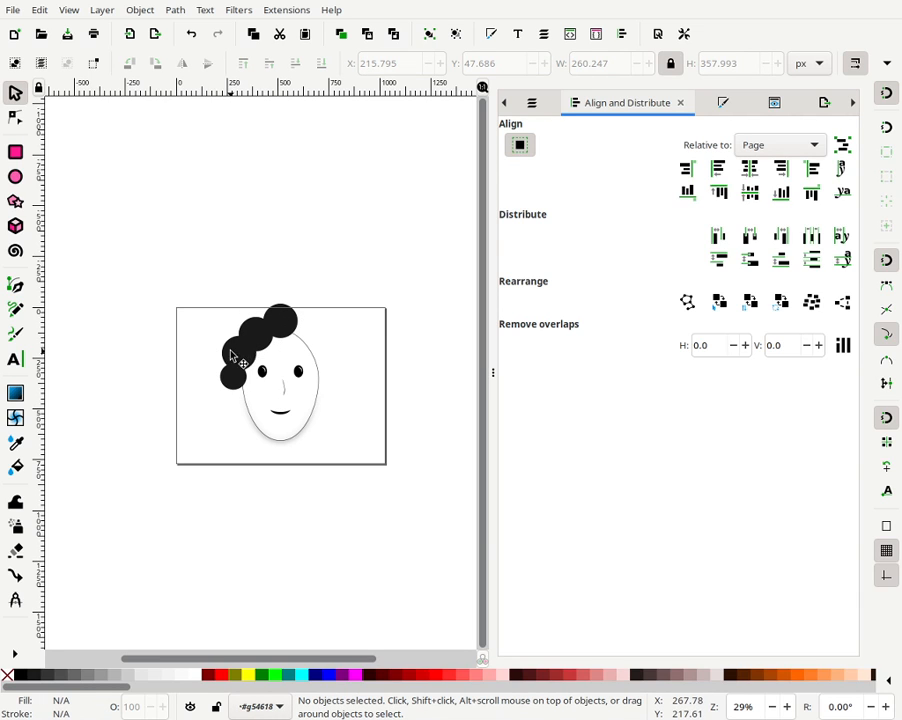
left_click(230, 355)
left_click(232, 370, "shift")
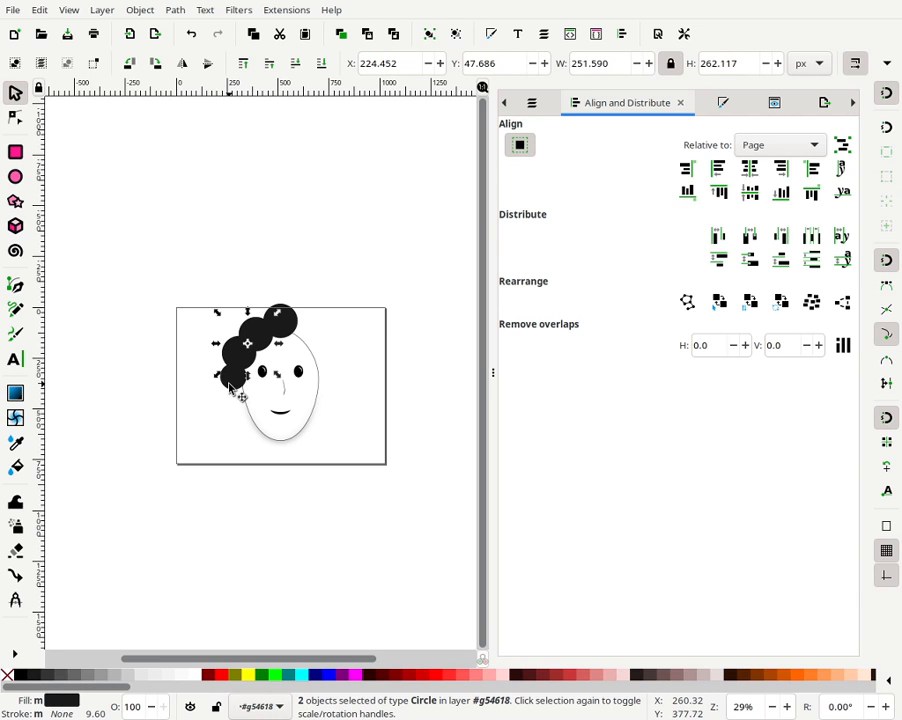
left_click(243, 349, "shift")
left_click(429, 34)
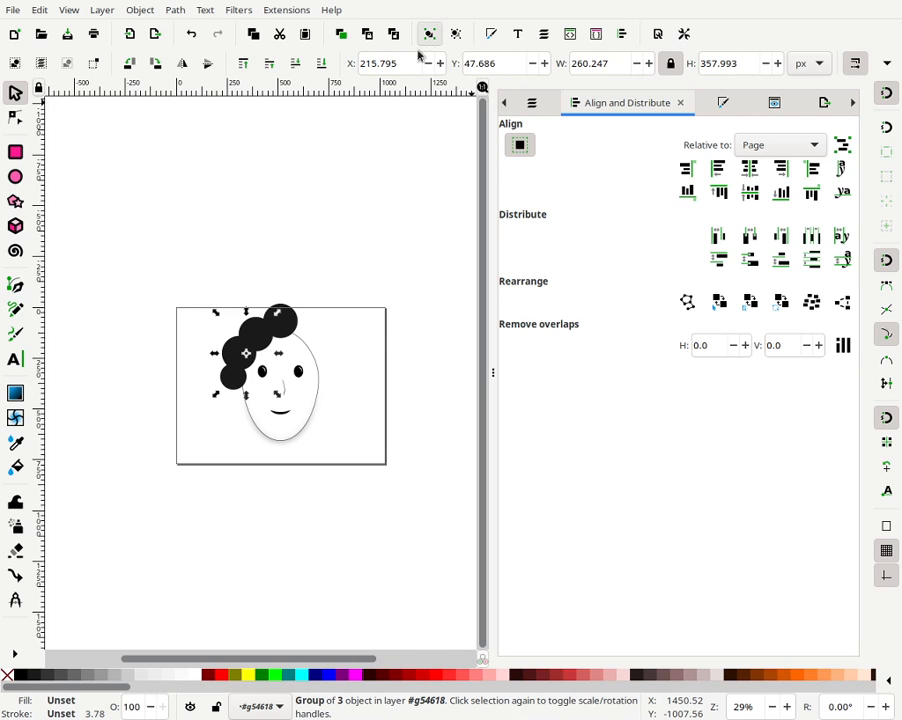
- Select the hair-circle group and rotate it slightly around its centre
left_click(259, 331)
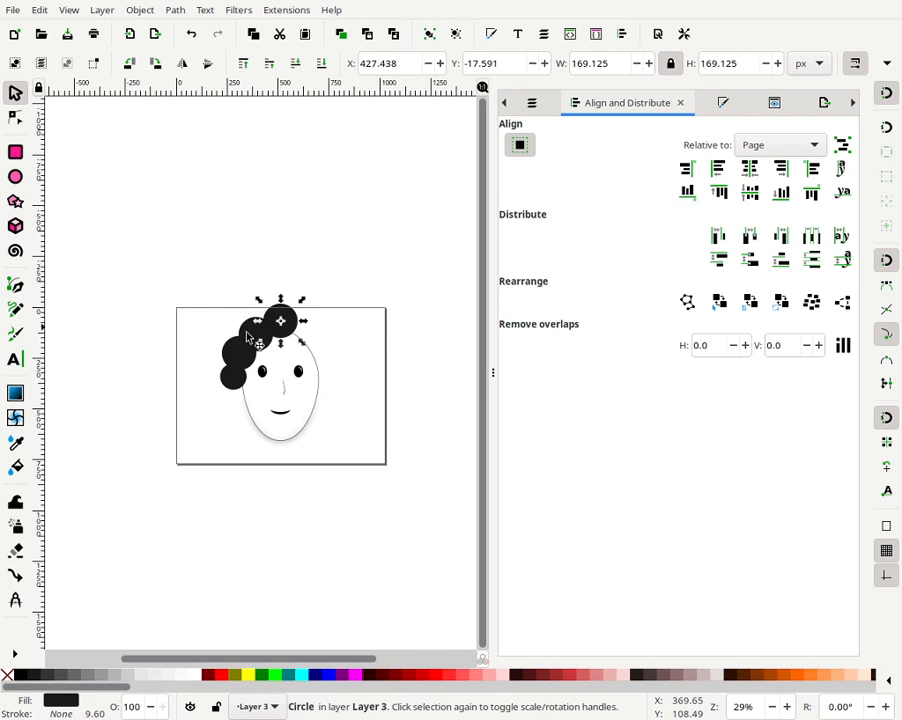
left_click(241, 393)
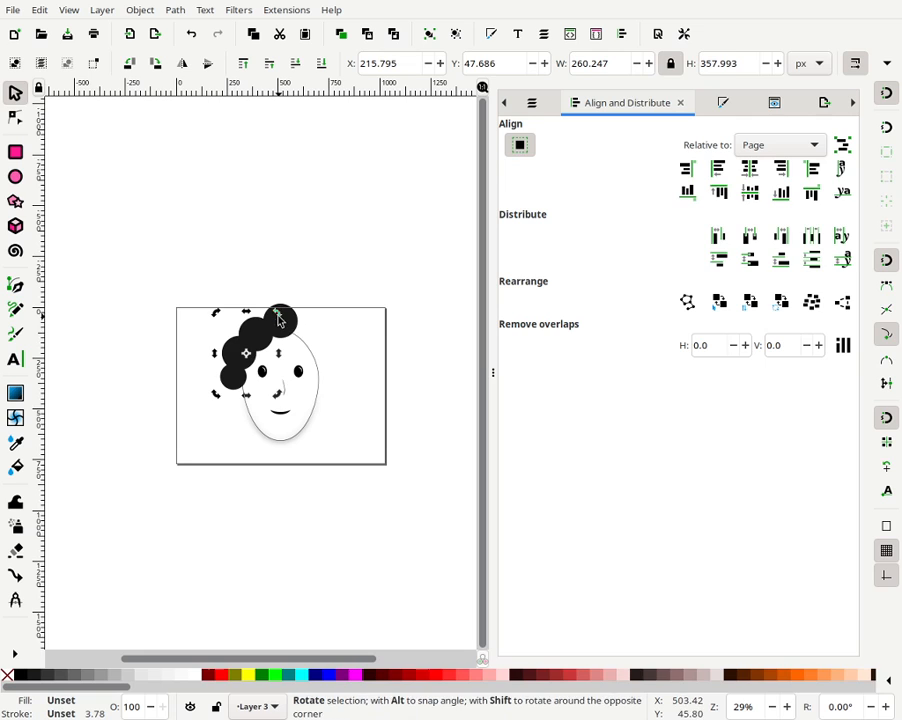
left_click_drag(284, 311, 277, 308)
left_click(336, 272)
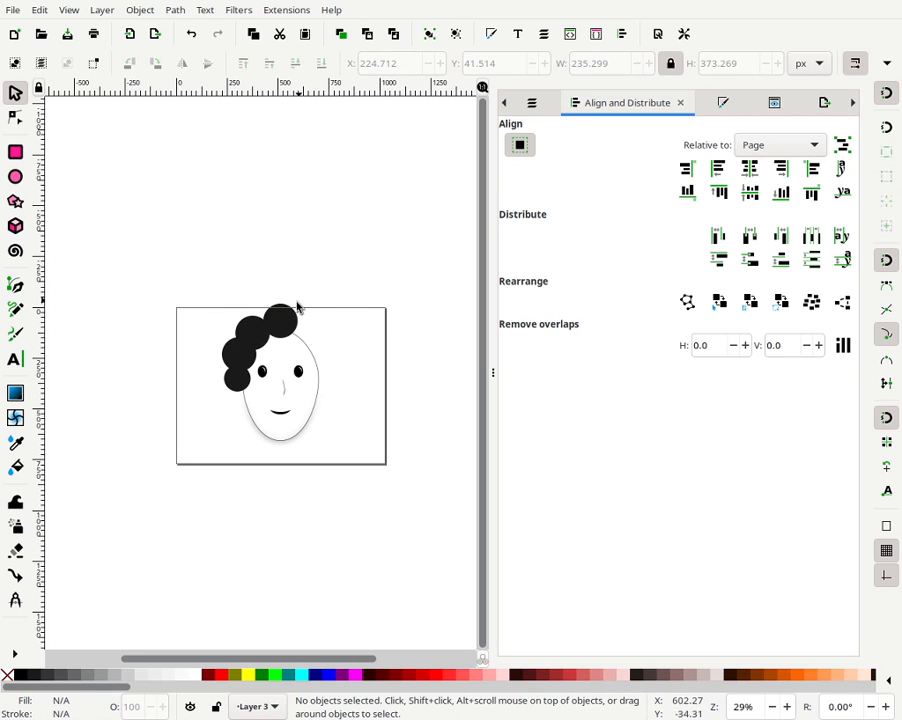
- Ungroup the hair circles back into separate circles
left_click(256, 362)
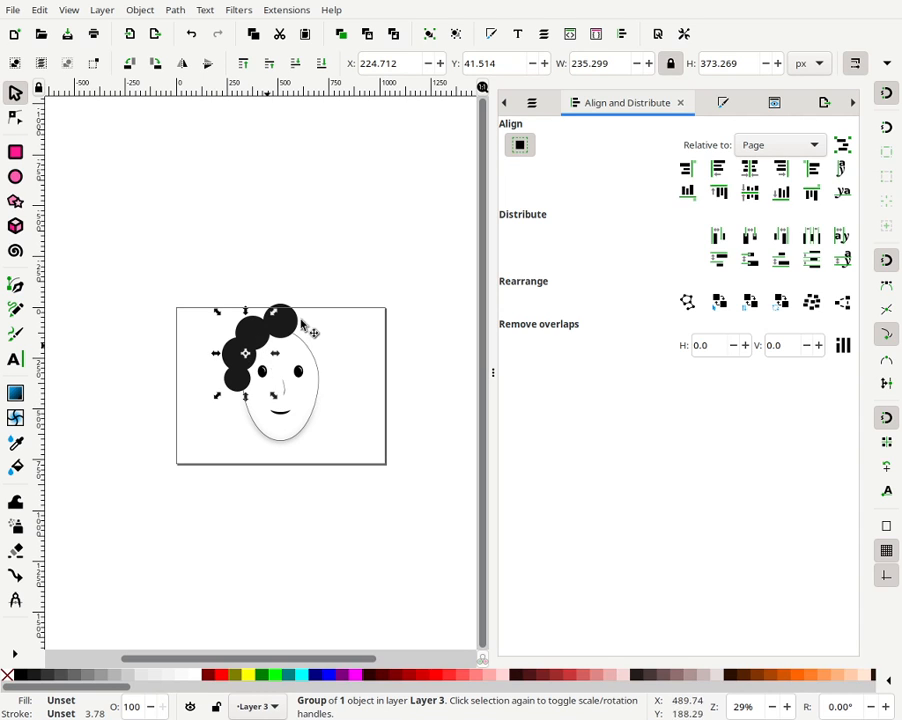
left_click(454, 38)
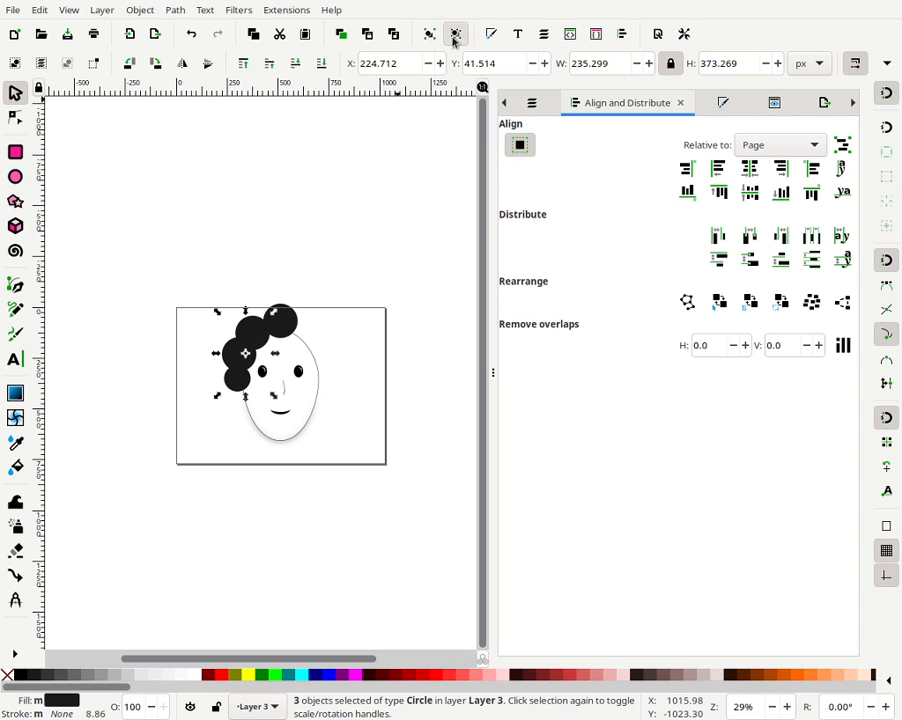
- Select the two lowest hair circles and lower them one level behind the face
left_click(233, 392)
left_click(237, 368)
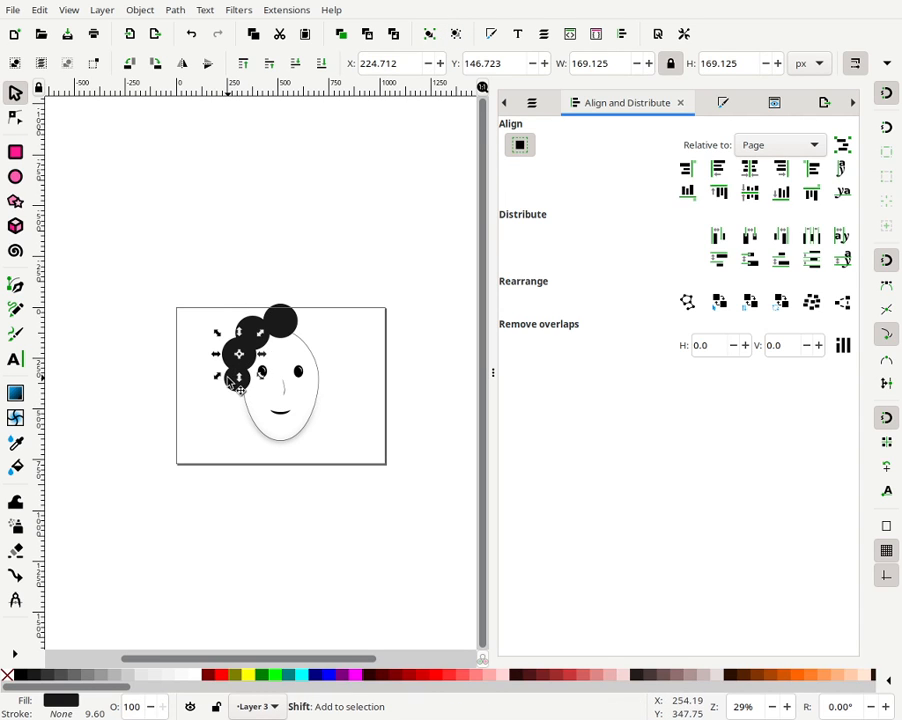
left_click(237, 378, "shift")
left_click(304, 62)
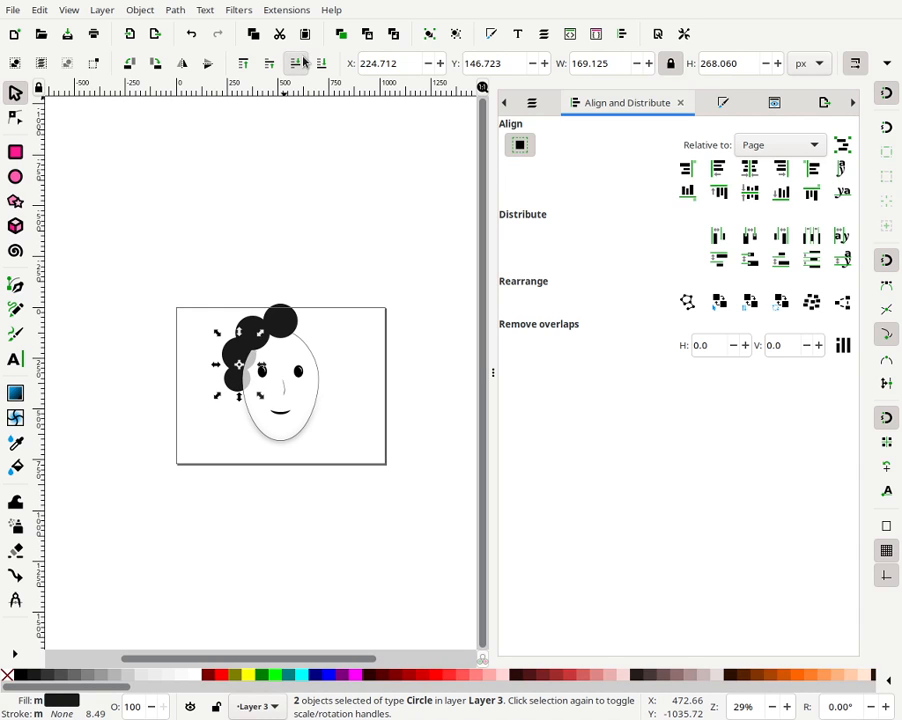
- Set the face ellipse's opacity to 100% in Fill and Stroke
left_click(285, 361)
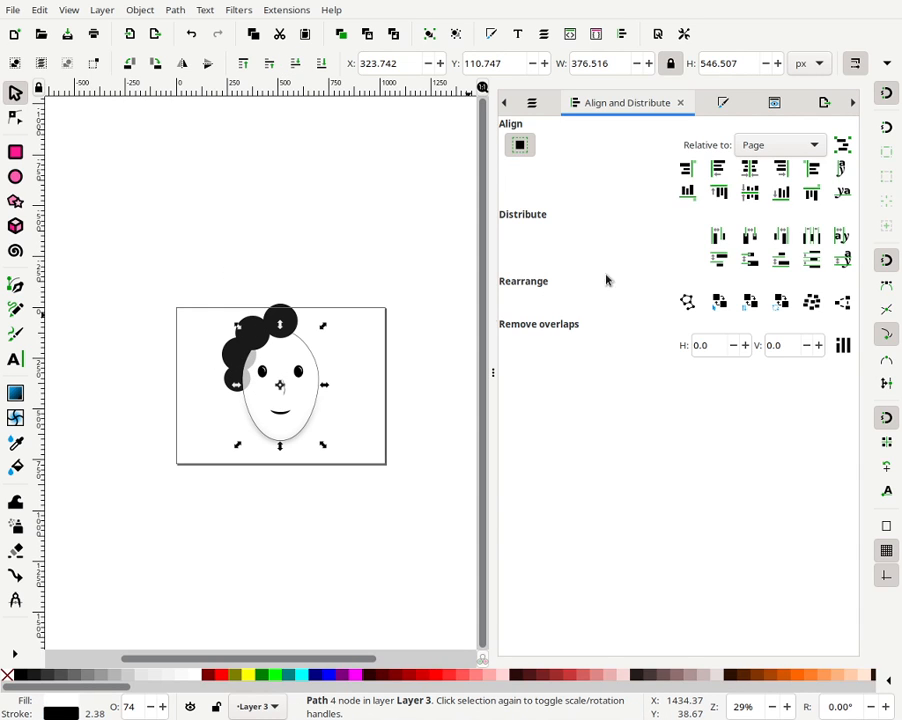
left_click(726, 102)
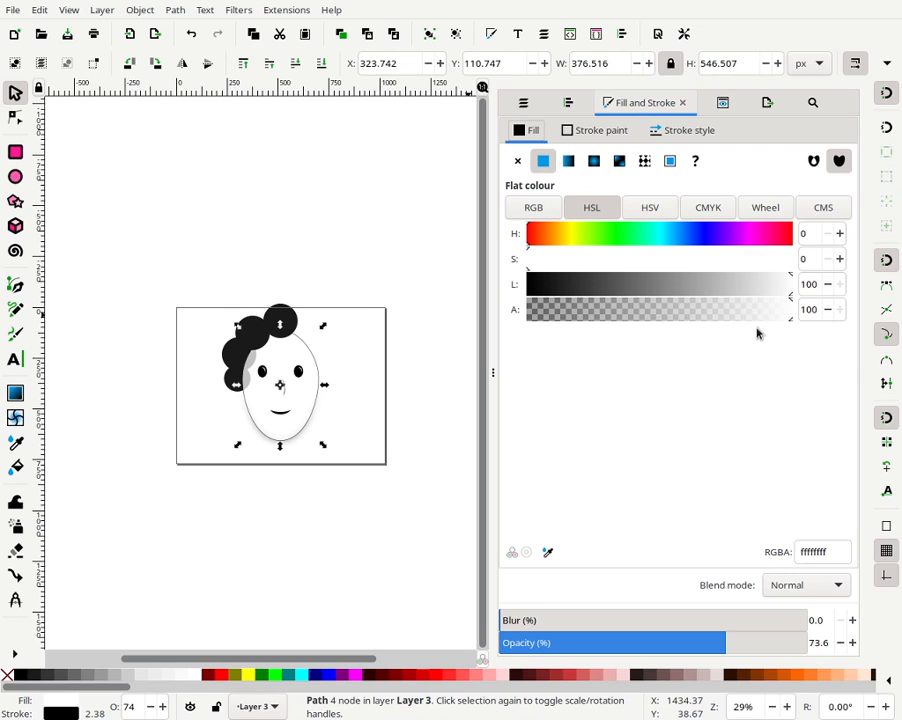
left_click_drag(751, 648, 810, 641)
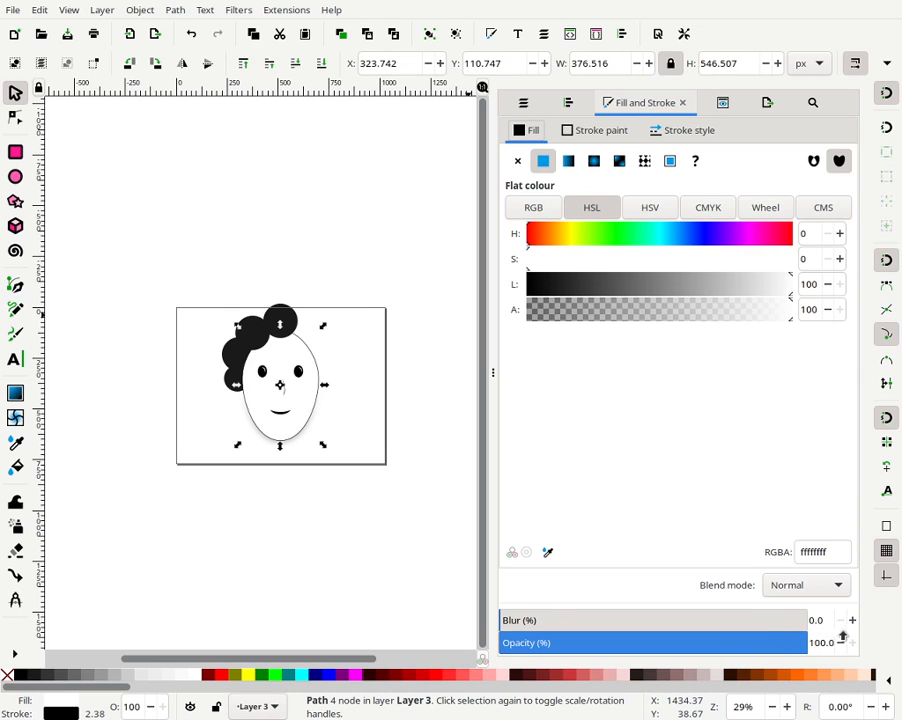
left_click(359, 293)
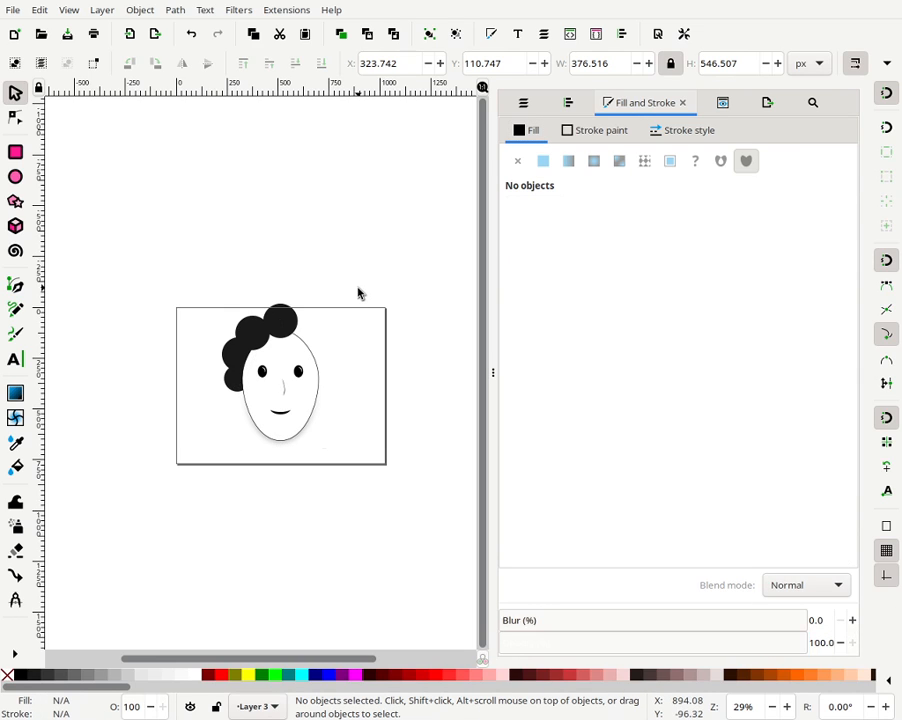
- Nudge the small lowest hair circle about 26 px right and 14 px down
left_click(240, 393)
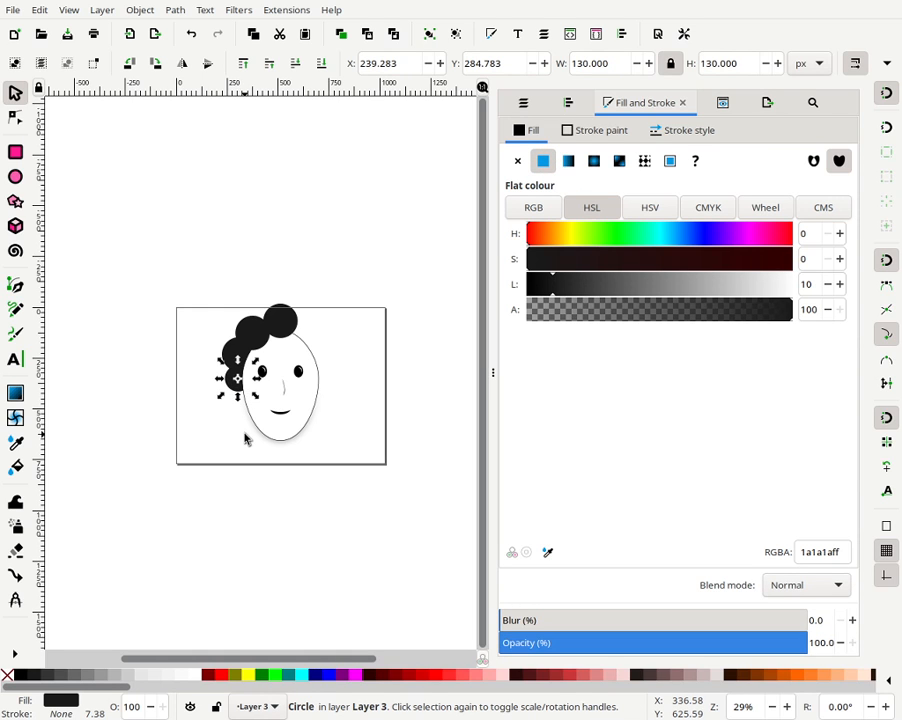
key("Right")
key("Right")
key("Right")
key("Right")
key("Right")
key("Right")
key("Down")
key("Down")
key("Down")
key("Down")
key("Down")
key("Down")
key("Down")
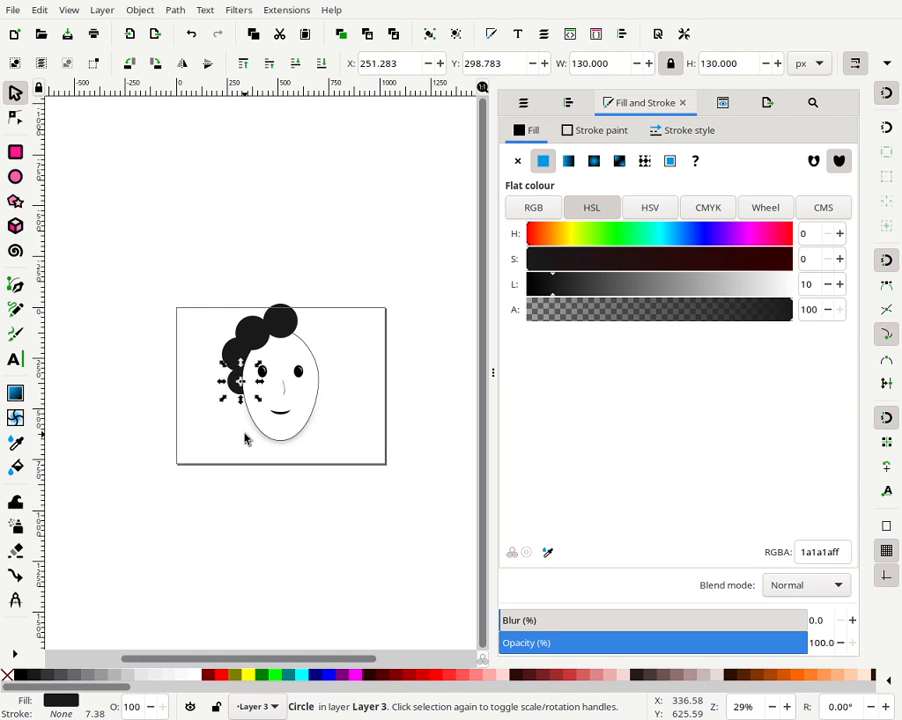
key("Right")
key("Right")
key("Down")
key("Down")
key("Up")
key("Right")
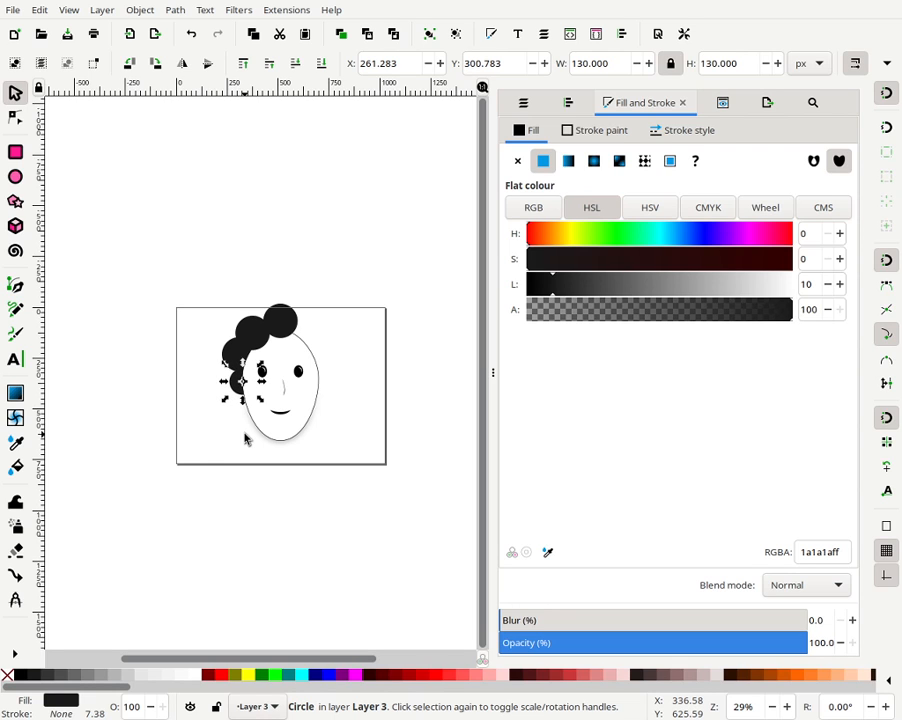
key("Escape")
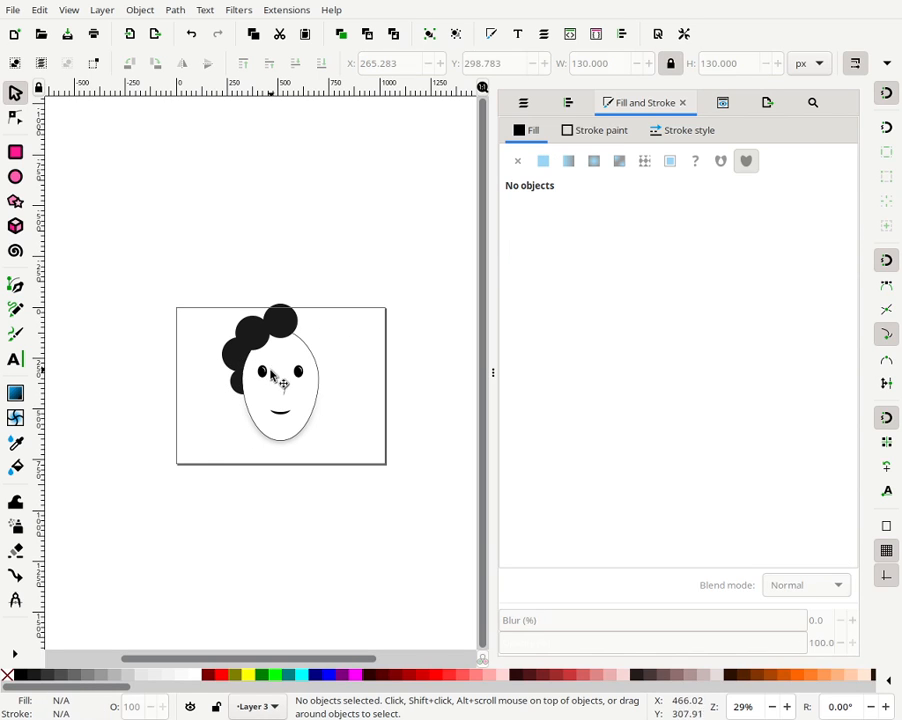
- Nudge the middle-left hair circle right and down toward the face edge
left_click(234, 358)
key("Down")
key("Down")
key("Down")
key("Down")
key("Down")
key("Down")
key("Down")
key("Down")
key("Down")
key("Down")
key("Down")
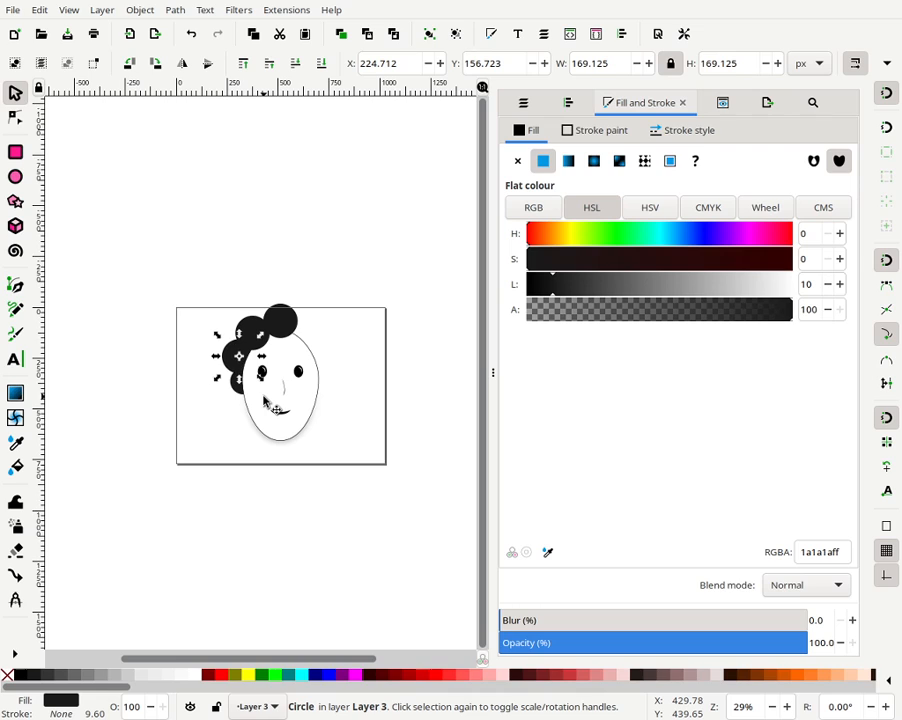
key("Right")
key("Right")
key("Right")
key("Right")
key("Right")
key("Right")
key("Right")
key("Right")
key("Right")
key("Right")
key("Right")
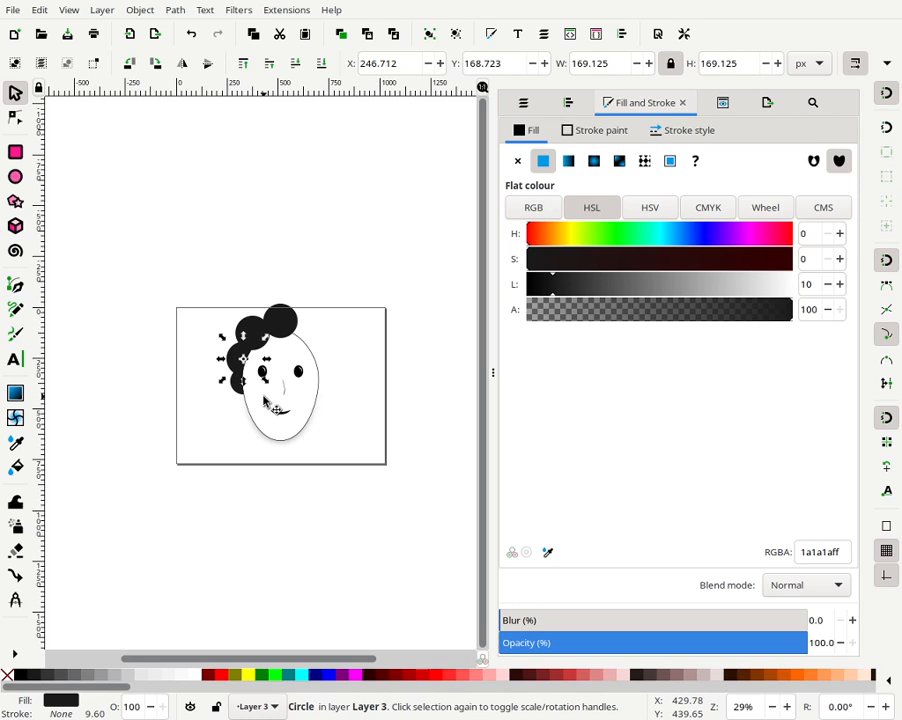
key("Right")
key("Down")
key("Down")
key("Right")
key("Right")
key("Down")
key("Down")
left_click(177, 318)
- Nudge the upper-left hair circle about 16 px right and 26 px down
left_click(255, 343)
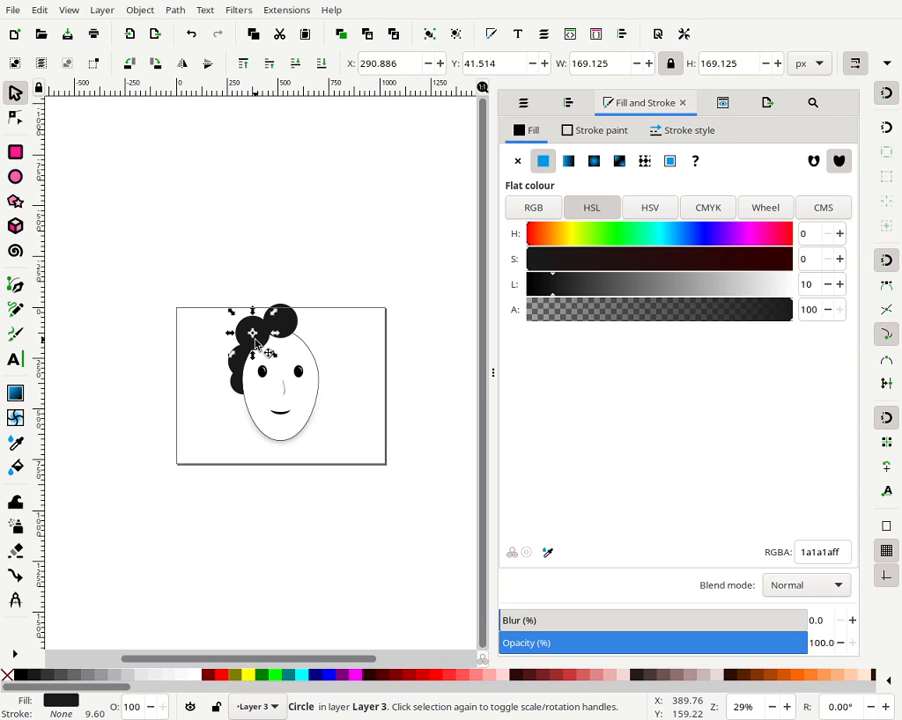
key("Down")
key("Down")
key("Down")
key("Down")
key("Down")
key("Down")
key("Down")
key("Down")
key("Down")
key("Down")
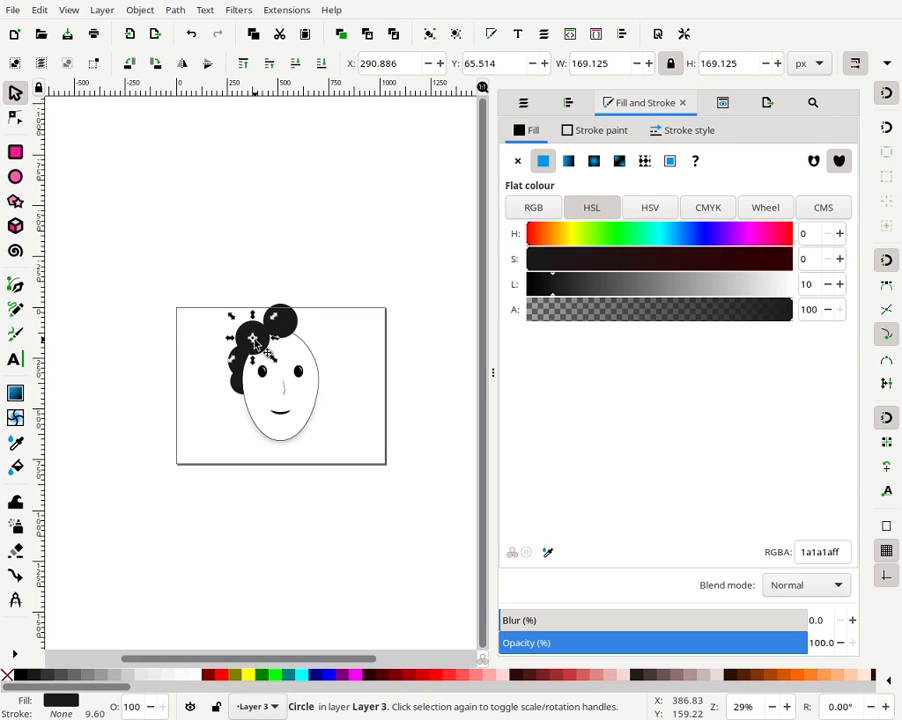
key("Down")
key("Down")
key("Down")
key("Right")
key("Right")
key("Right")
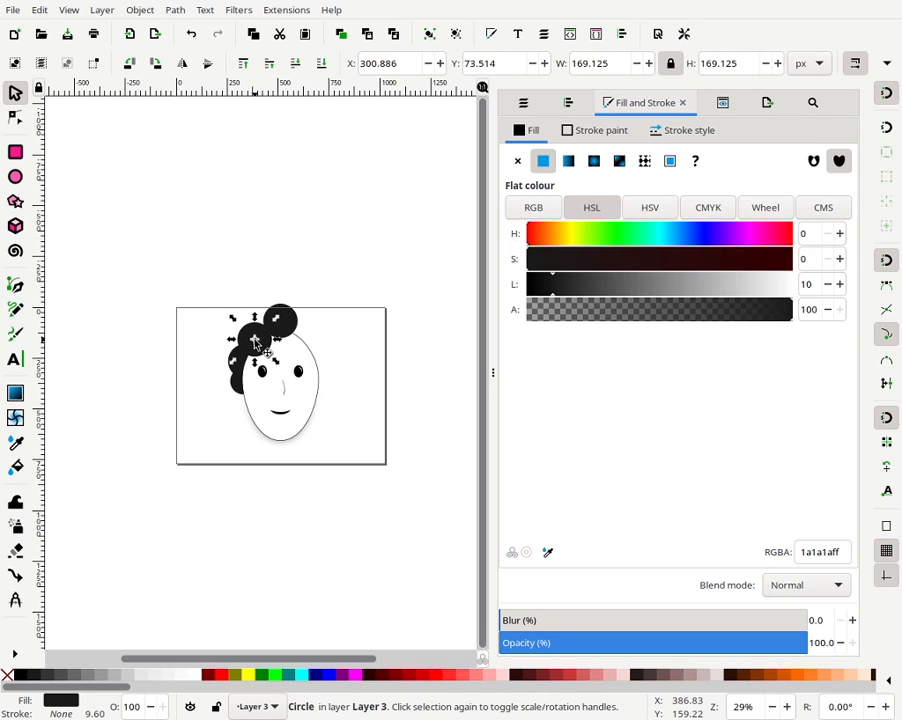
key("Right")
key("Up")
key("Up")
key("Up")
key("Up")
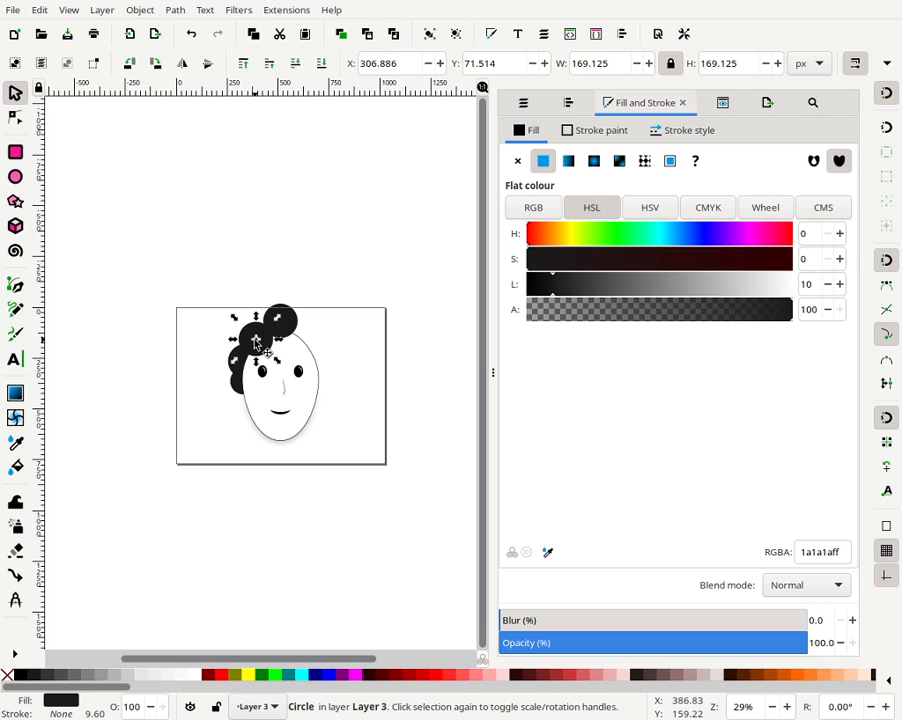
left_click(326, 313)
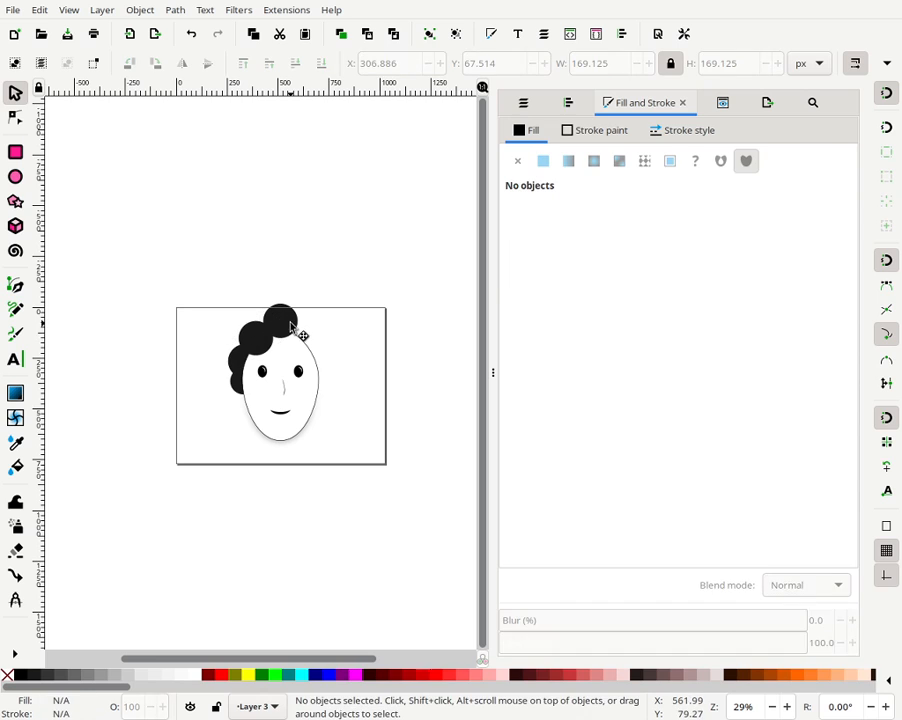
- Enlarge the top hair circle to about 228 px in diameter
left_click(291, 322)
left_click_drag(302, 345, 309, 353)
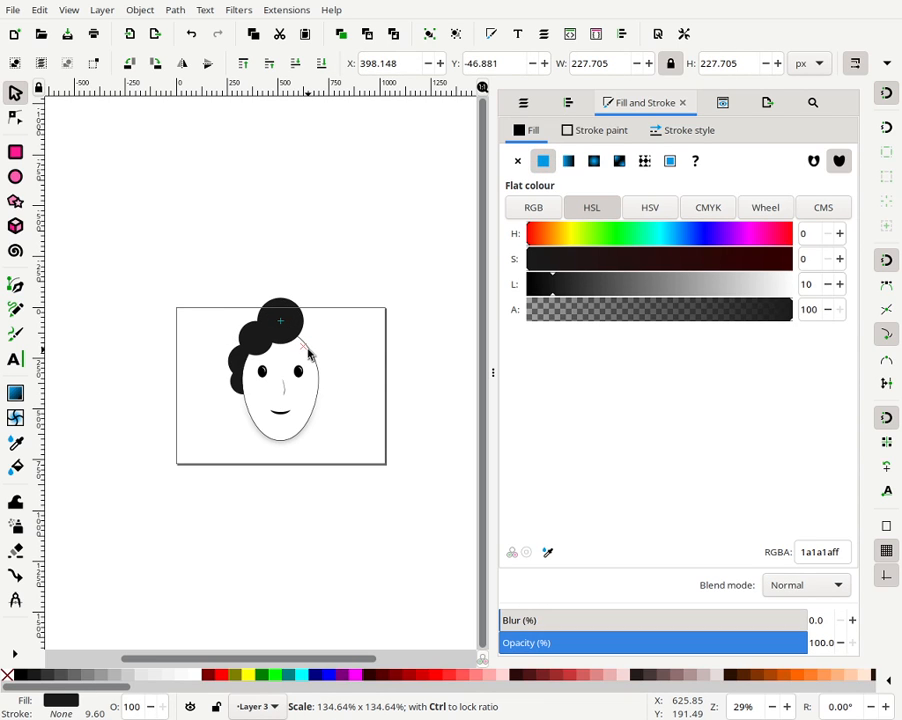
left_click(352, 298)
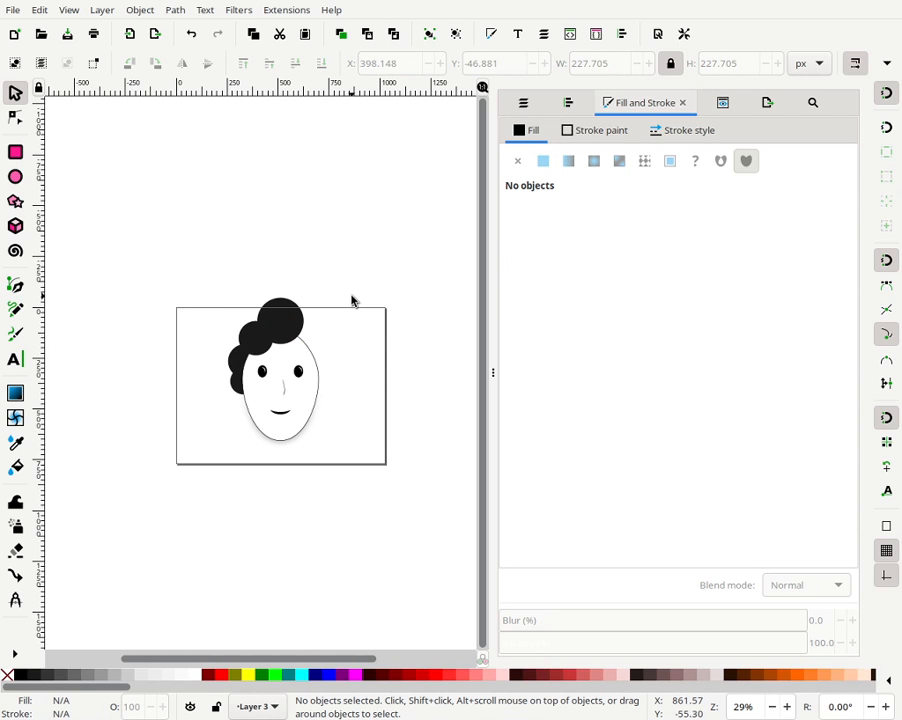
- Nudge the enlarged top hair circle about 24 px down
left_click(292, 323)
key("Down")
key("Down")
key("Down")
key("Down")
key("Down")
key("Down")
key("Down")
key("Down")
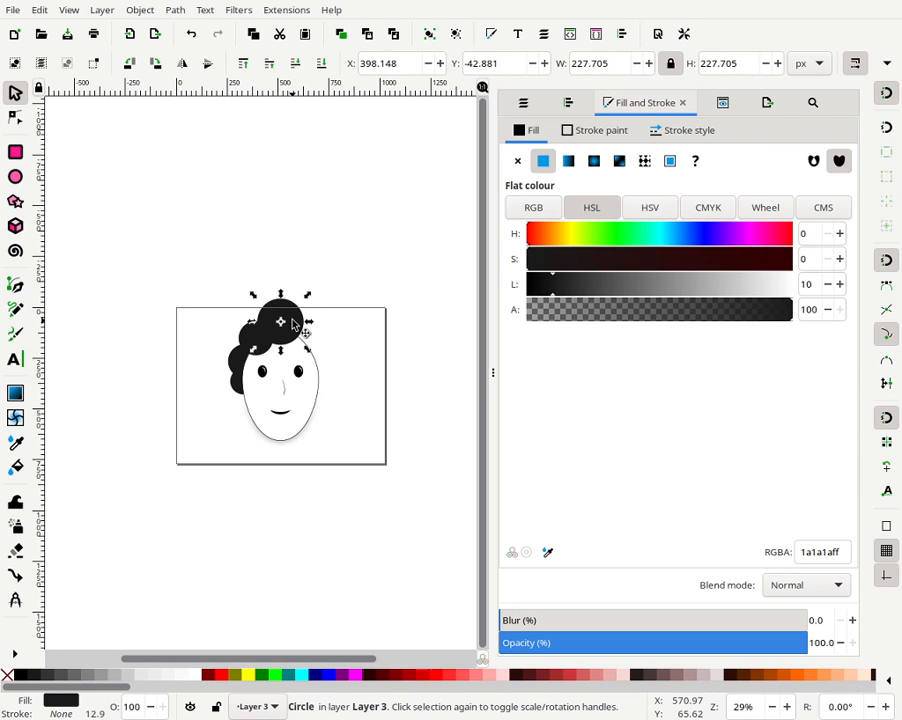
key("Down")
key("Down")
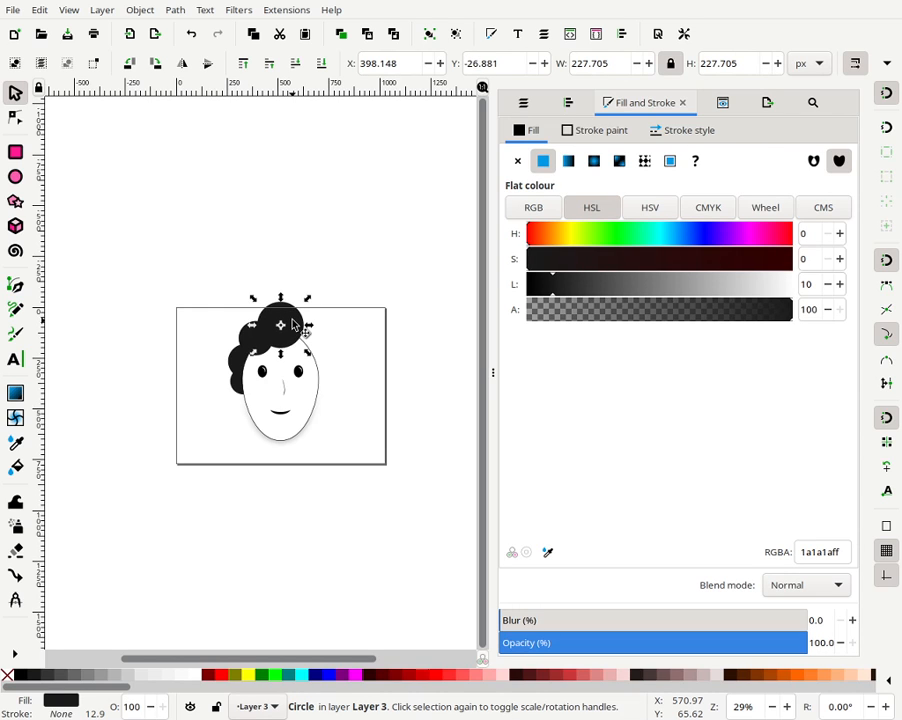
key("Down")
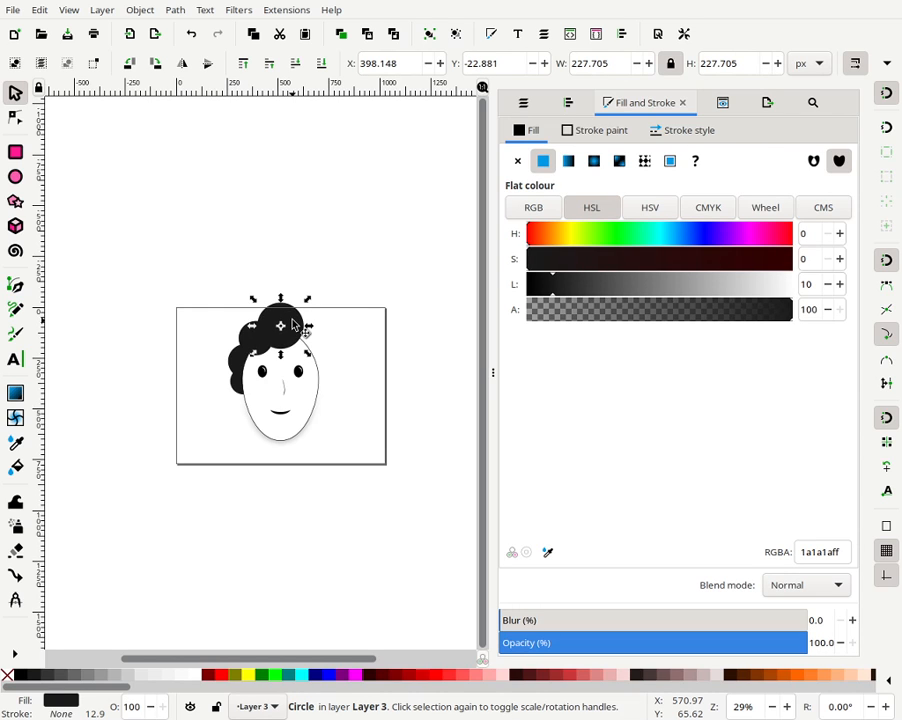
left_click(344, 290)
- Enlarge the upper-left hair circle to about 212 px in diameter
left_click(249, 346)
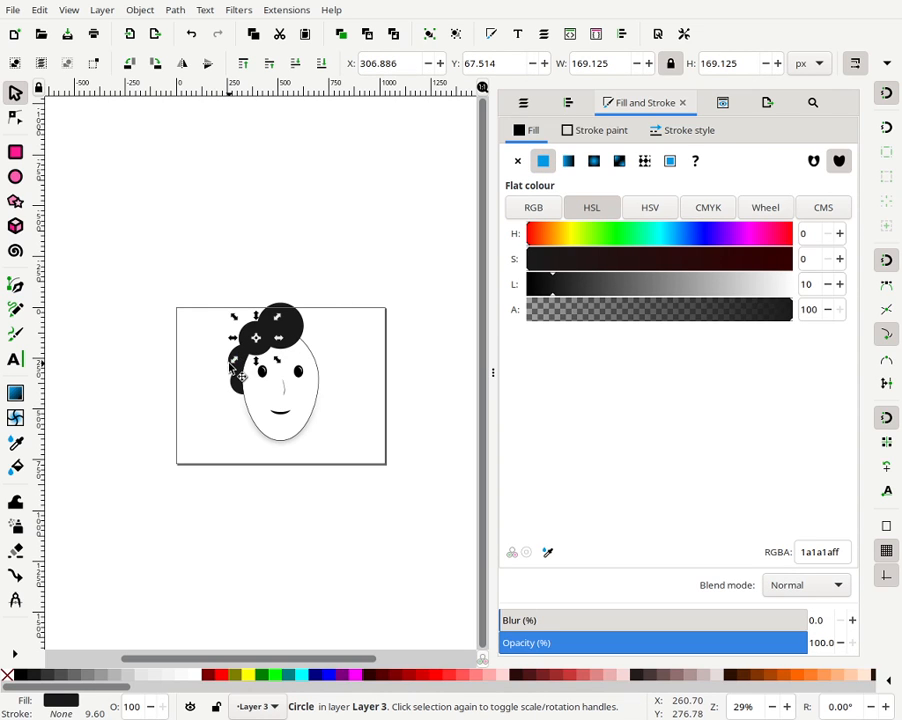
left_click_drag(233, 365, 210, 366)
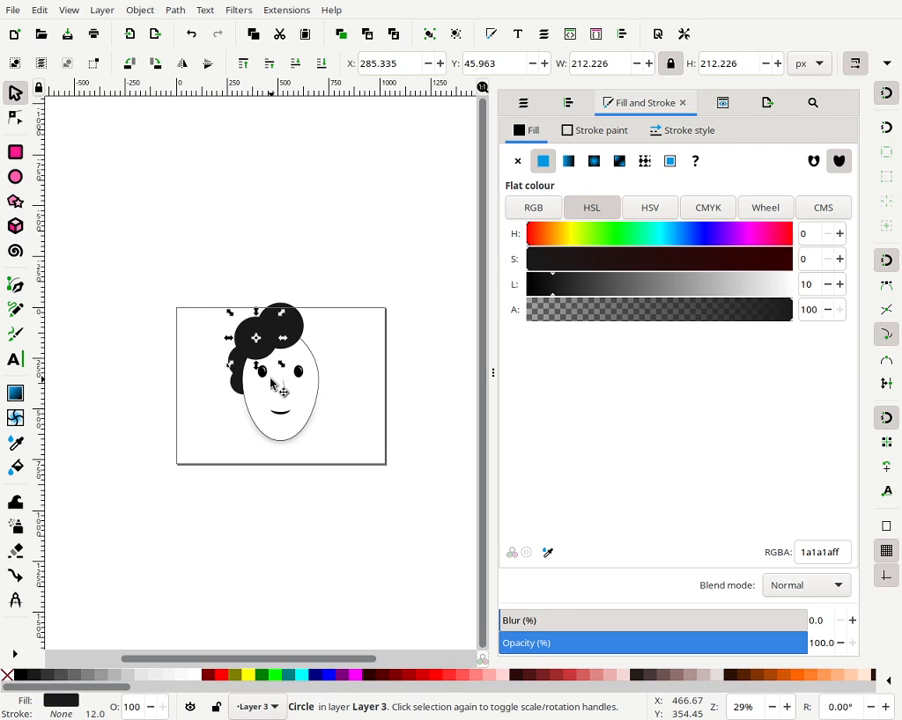
left_click(328, 326)
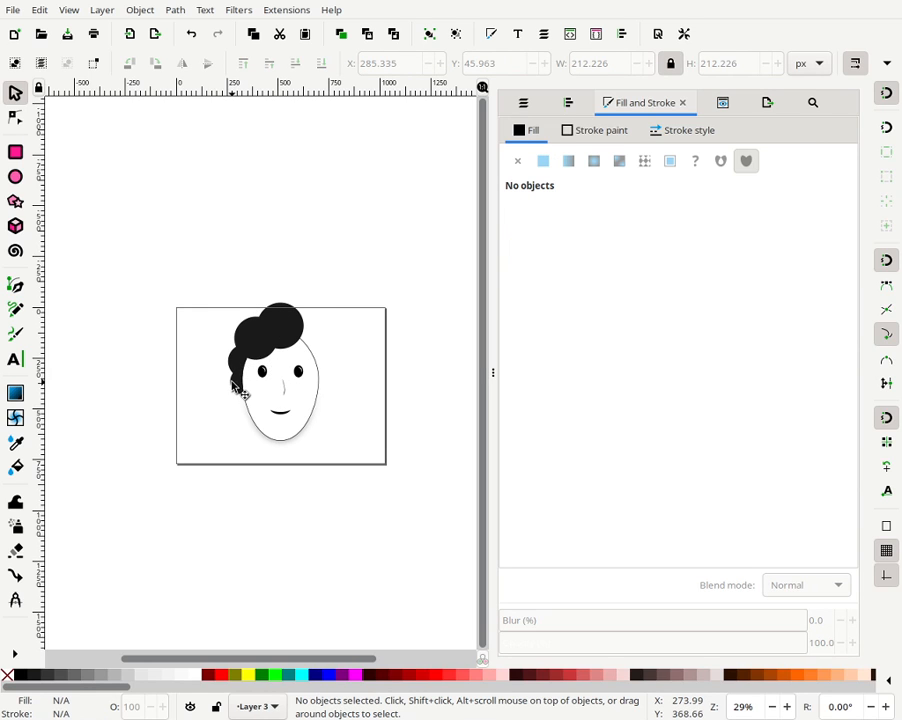
- Nudge the small lowest hair circle about 18 px down and 4 px right
left_click(240, 386)
key("Down")
key("Down")
key("Down")
key("Down")
key("Down")
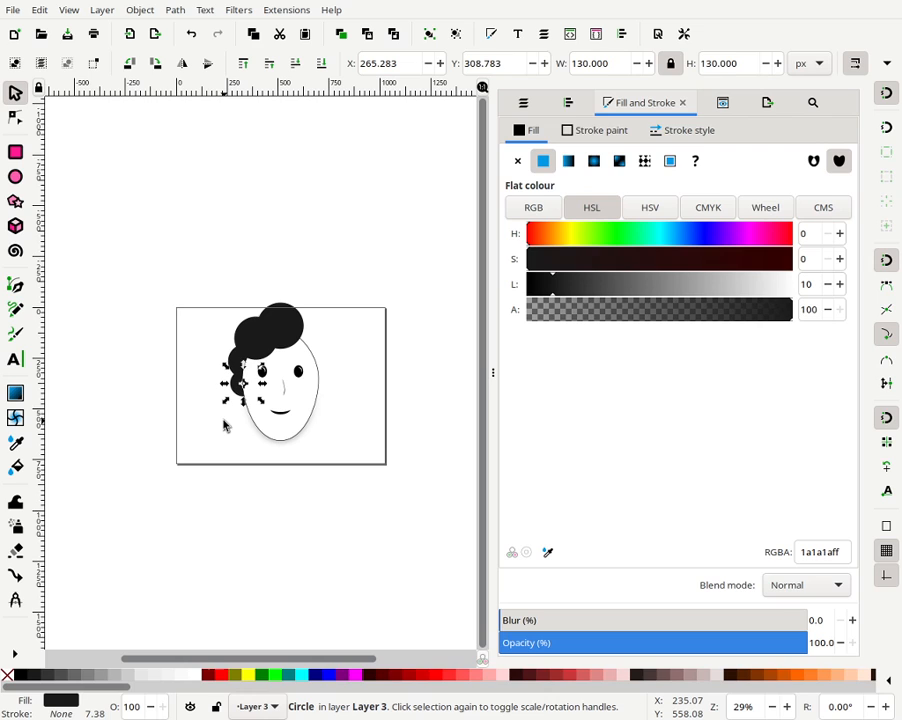
key("Down")
key("Down")
key("Right")
key("Right")
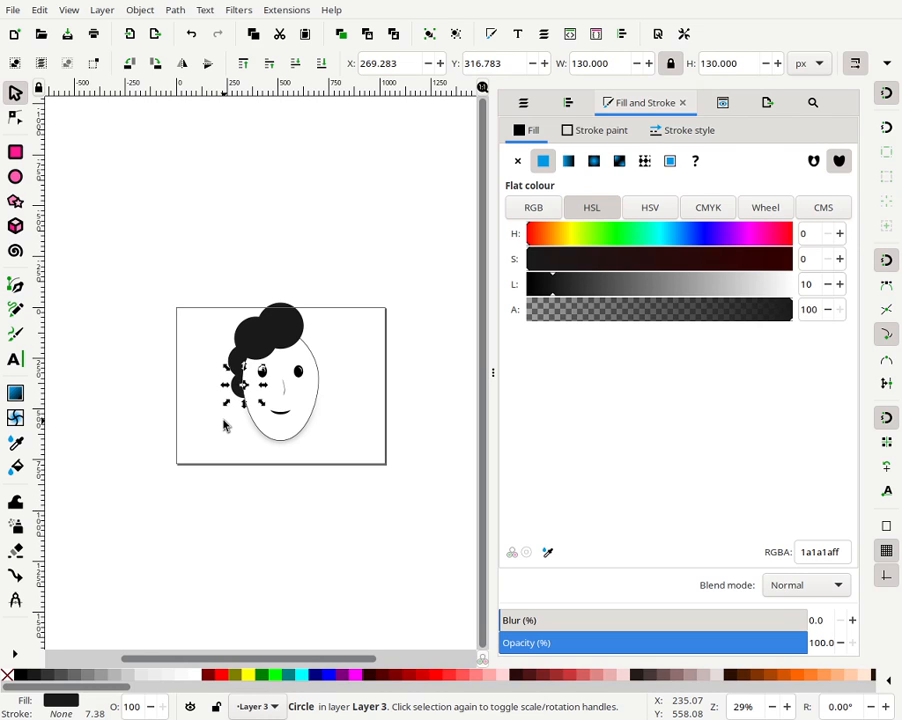
- Group the two lower-left hair circles together
key("Escape")
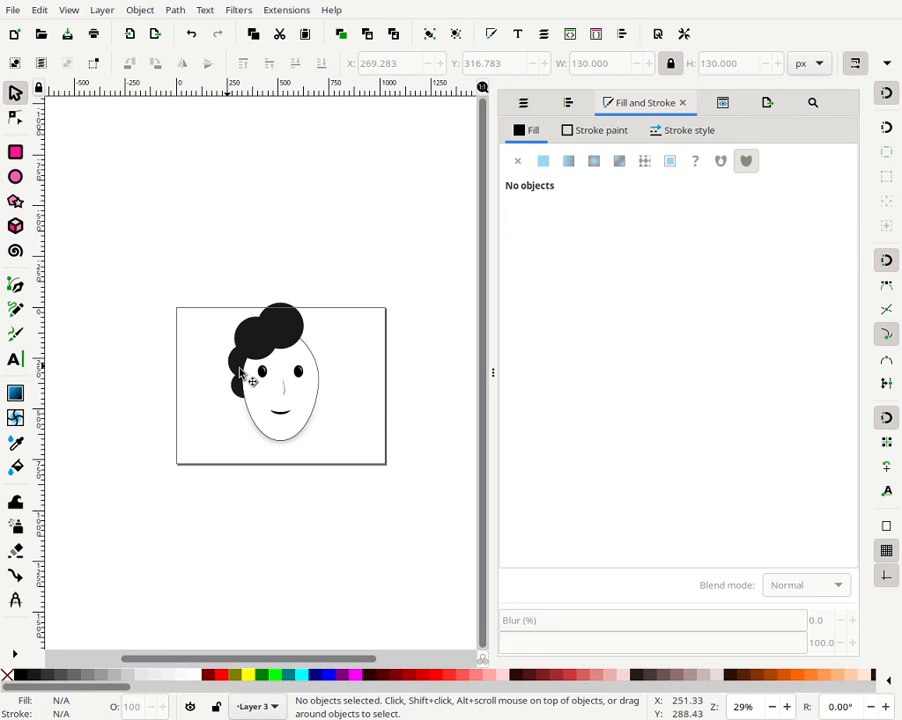
left_click(231, 377)
left_click(265, 353, "shift")
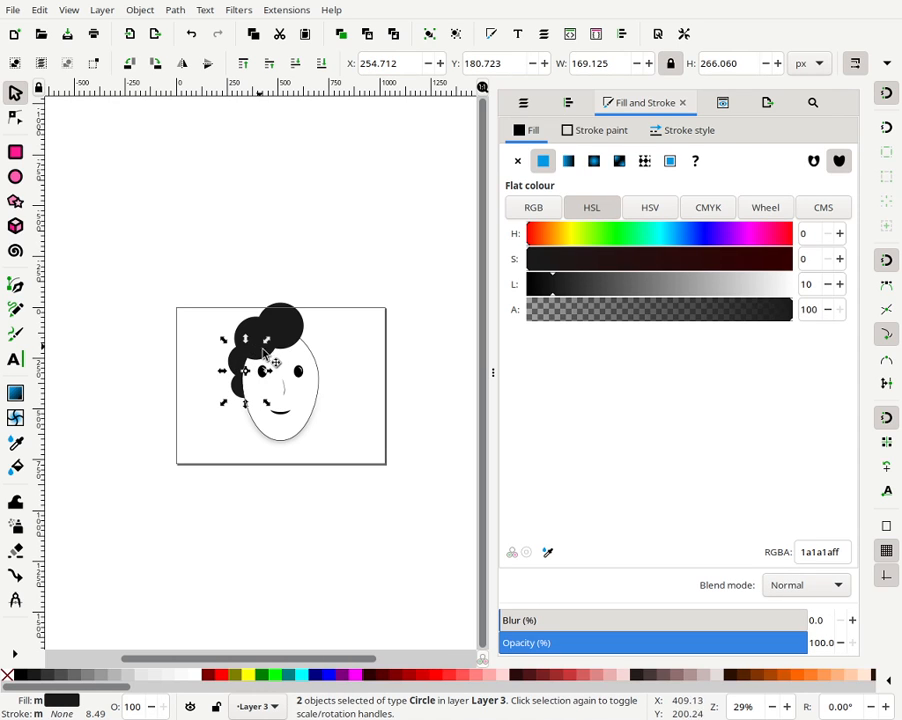
left_click(429, 35)
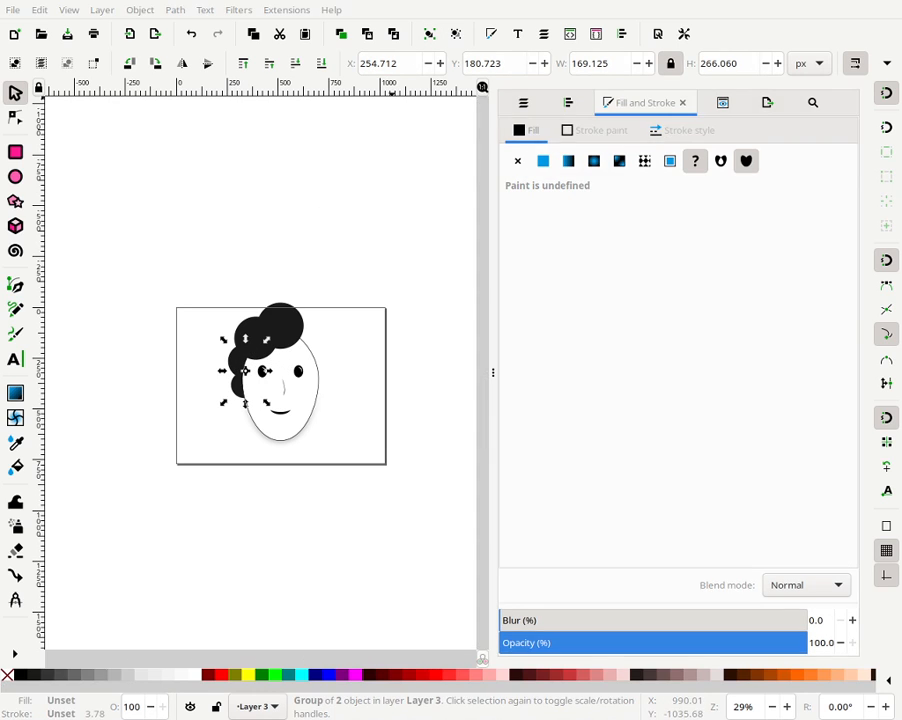
- Try moving the new hair group down and to the right
left_click(300, 372)
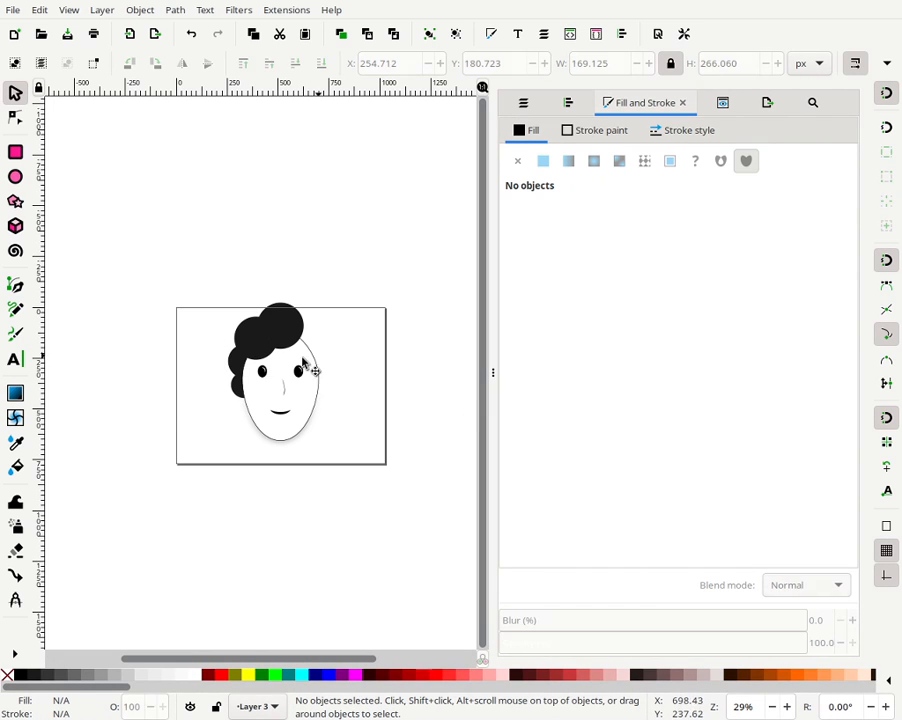
left_click(241, 378)
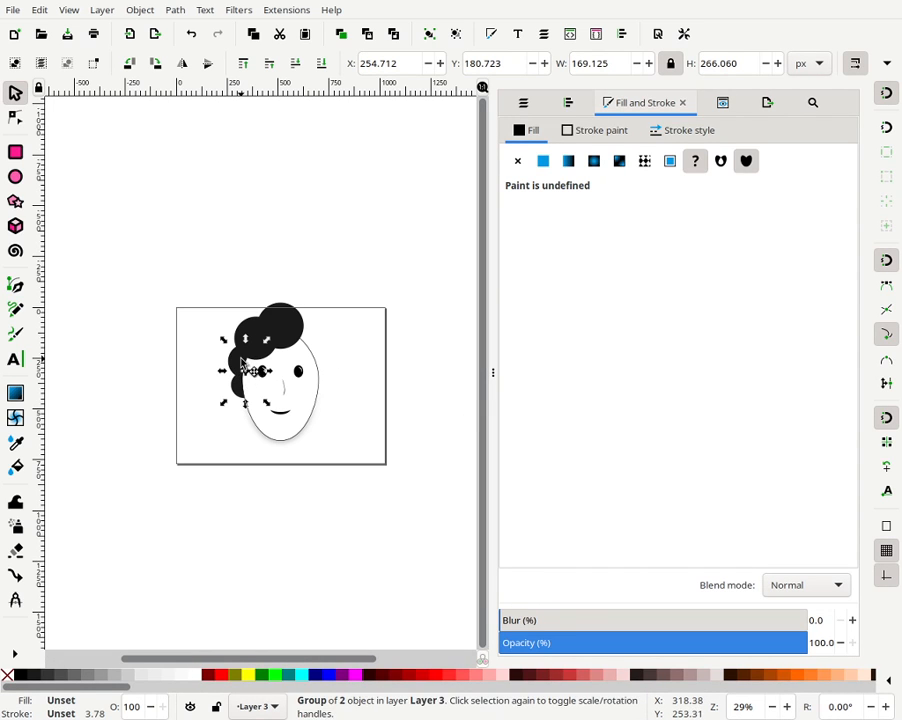
left_click_drag(244, 365, 274, 416)
key("ctrl+z")
left_click(210, 376)
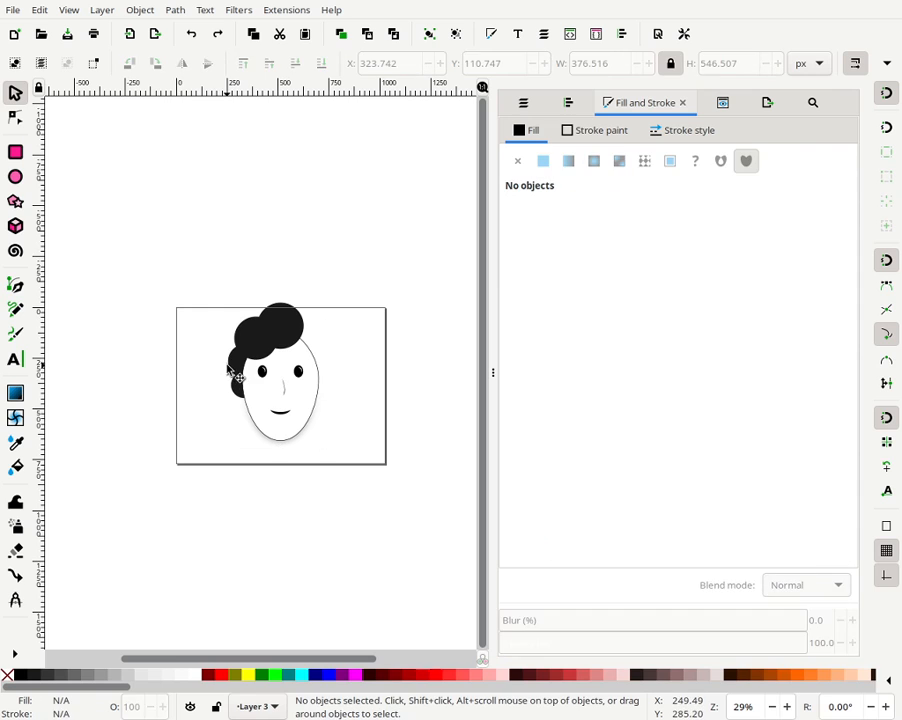
- Enter the hair group and try dragging one of its circles to the left
double_click(231, 370)
left_click(232, 370)
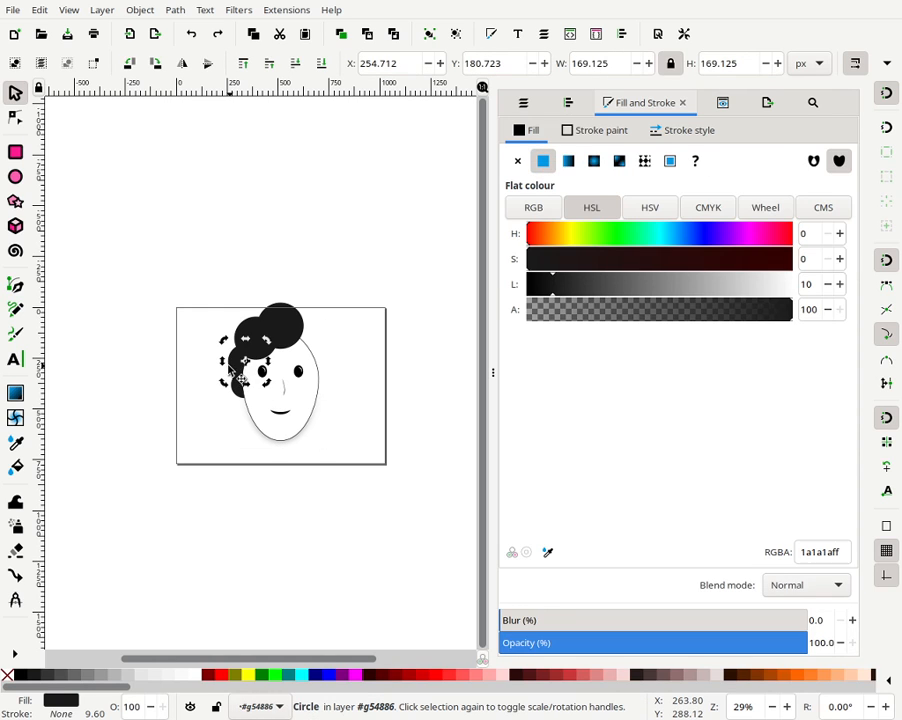
left_click(196, 384)
left_click_drag(234, 366, 174, 388)
key("ctrl+z")
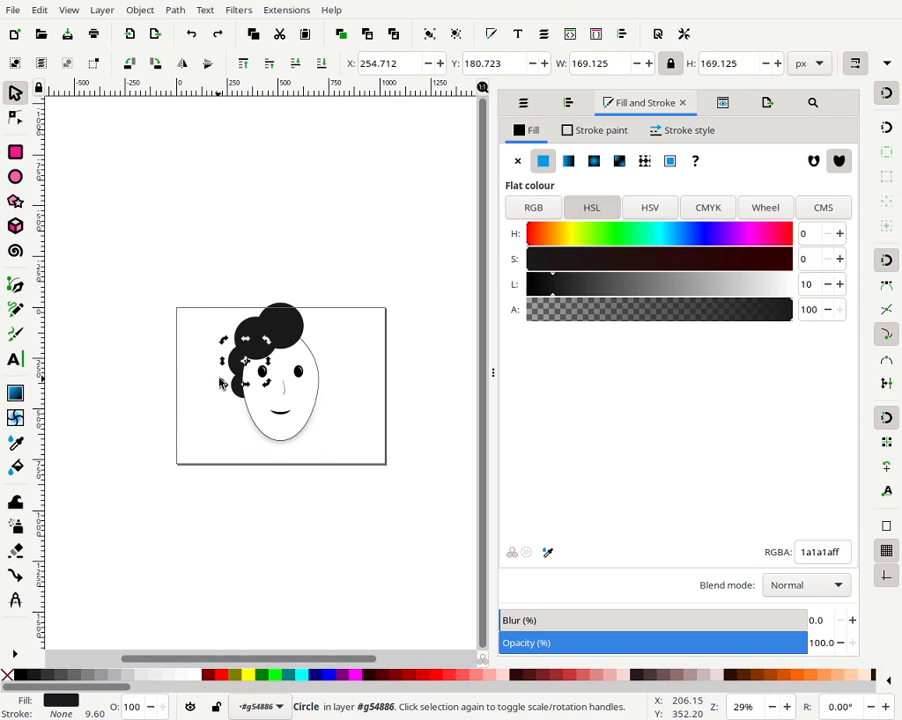
left_click(247, 400, "shift")
key("Escape")
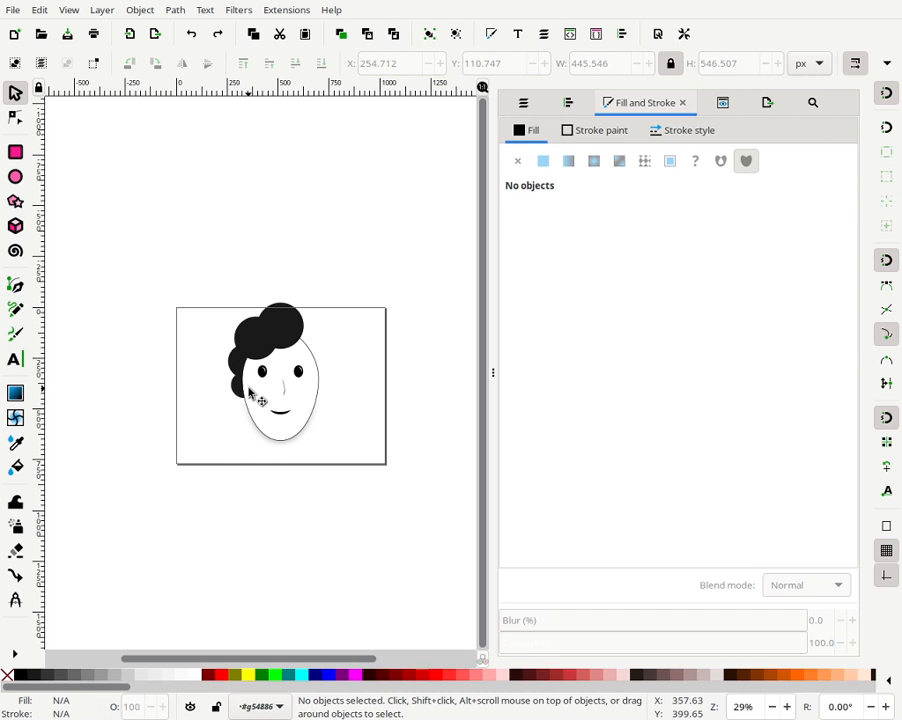
- Inside the hair group, try grouping its two circles and dragging them down-left
left_click(233, 370, "shift")
left_click(233, 366, "shift")
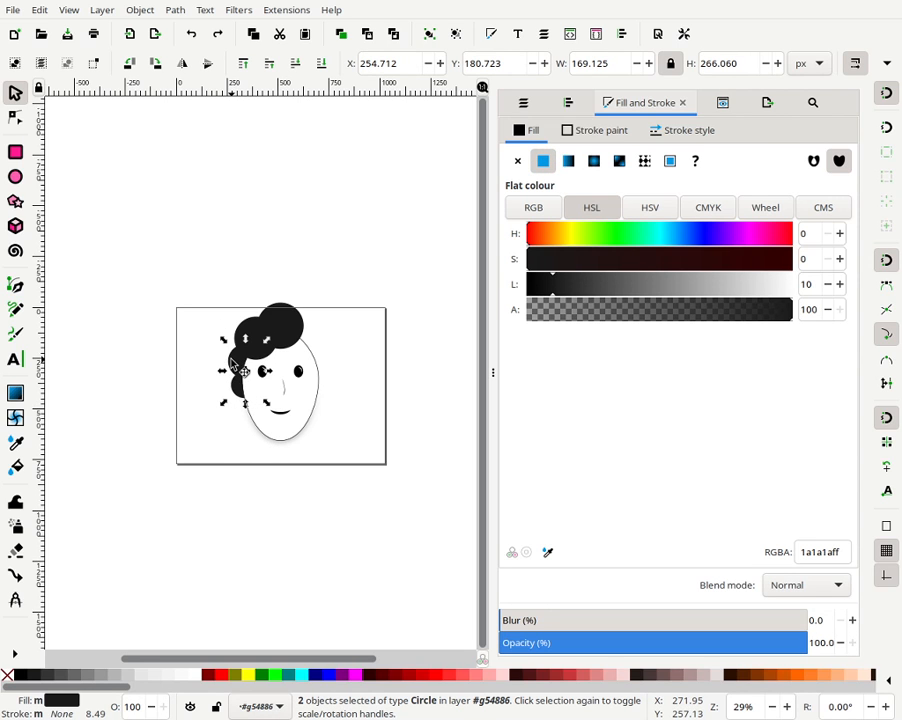
left_click(428, 33)
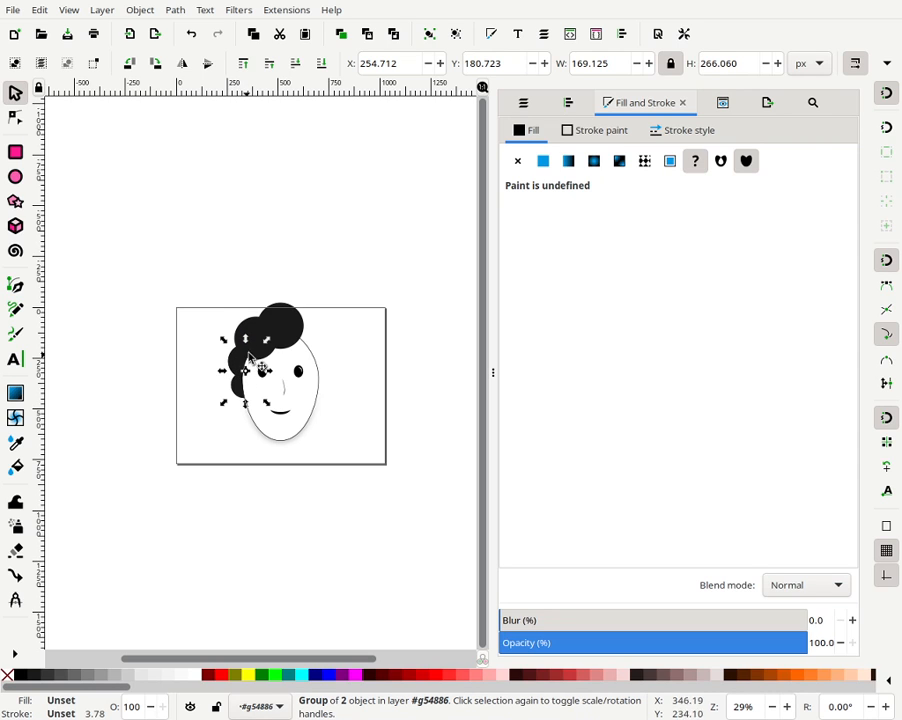
left_click_drag(241, 356, 197, 392)
key("ctrl+z")
left_click(200, 391)
key("ctrl+z")
- Duplicate the grouped pair of hair circles
key("ctrl")
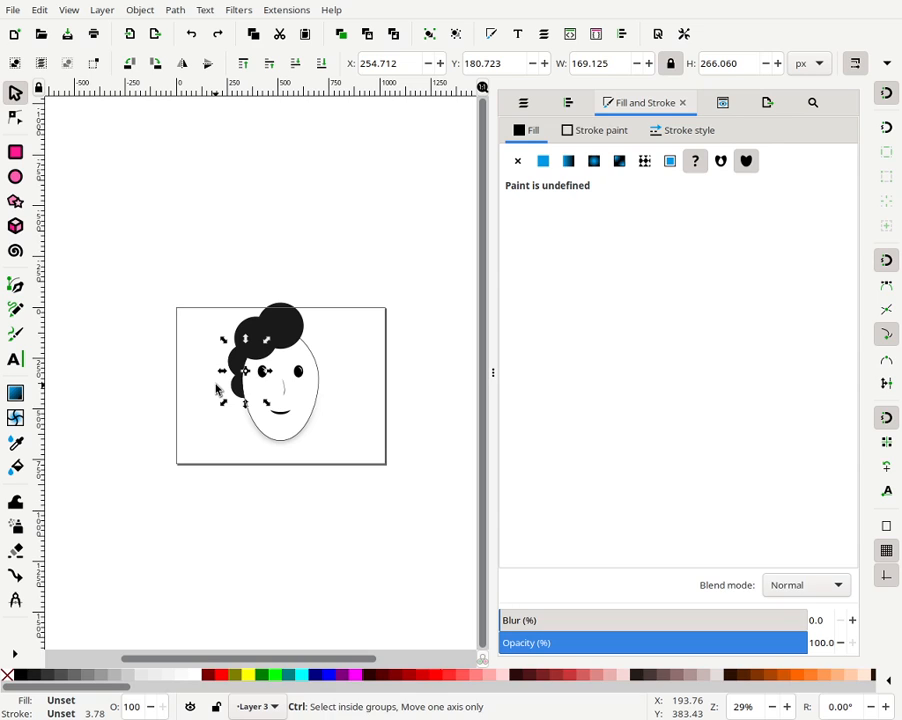
key("ctrl+d")
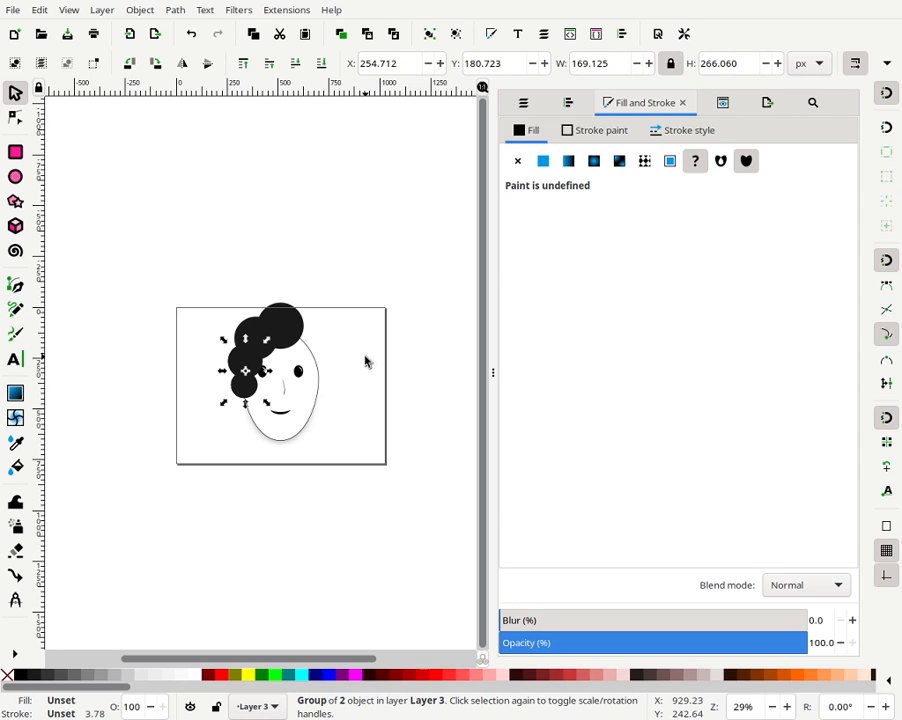
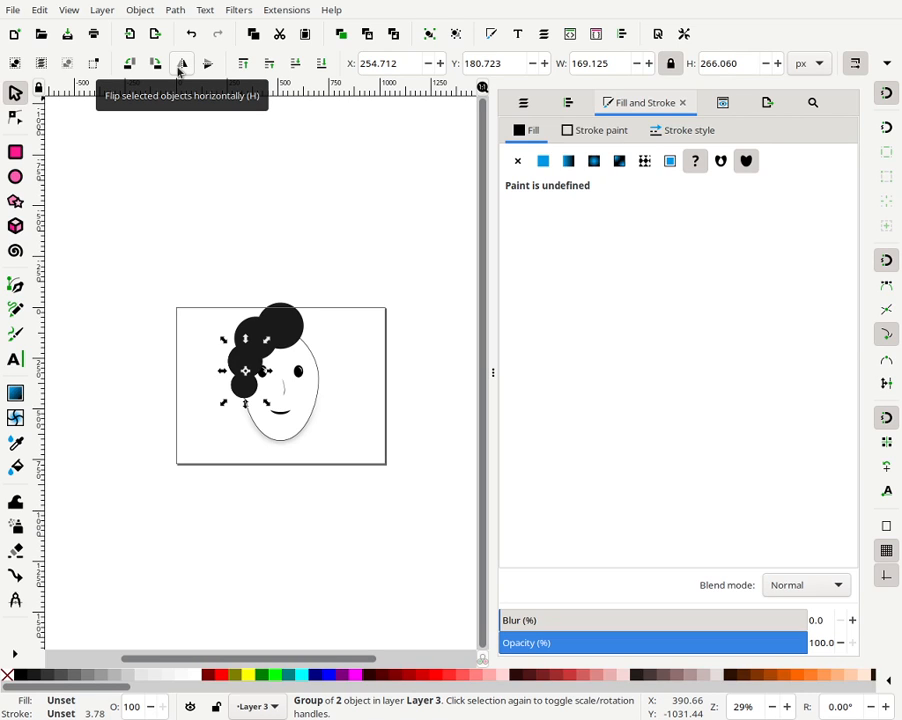
left_click(348, 374)
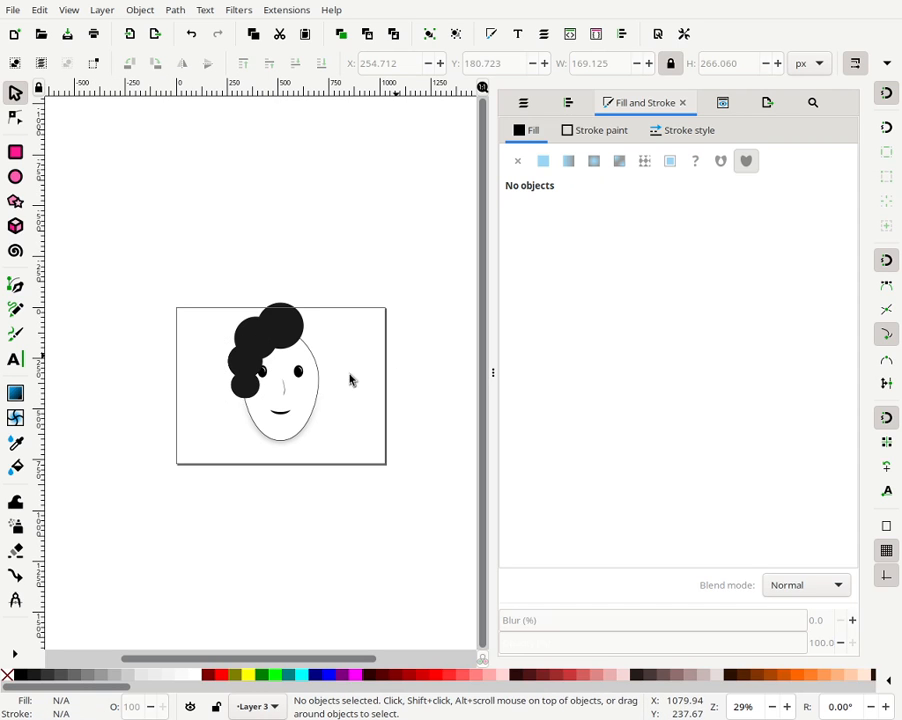
left_click_drag(259, 403, 283, 412)
key("ctrl+z")
- Move the duplicated hair pair to the right side of the face and lower it one level
left_click(250, 387)
left_click(250, 396)
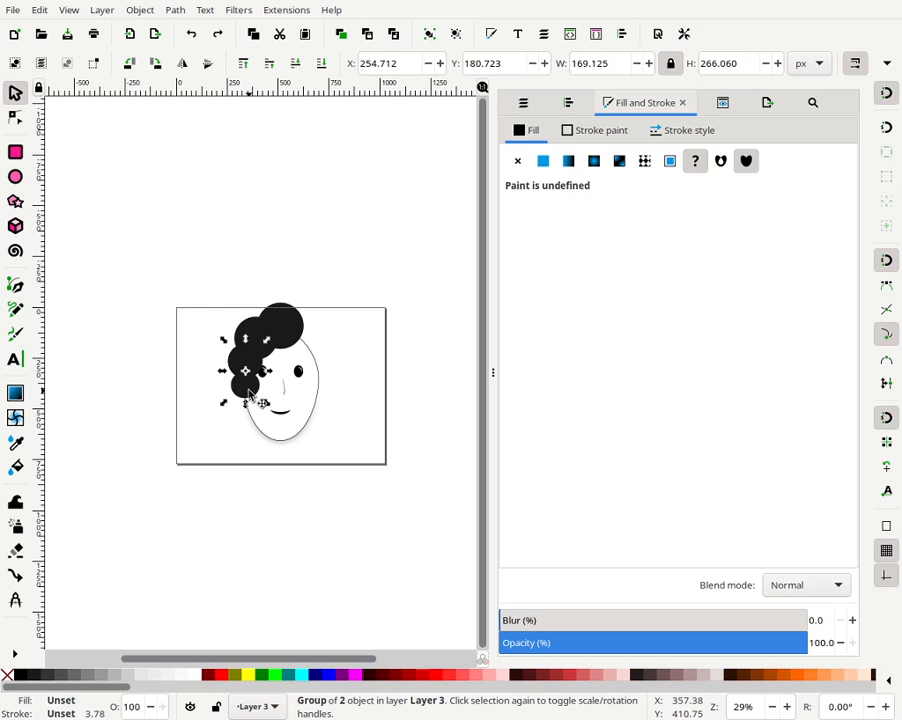
left_click_drag(252, 396, 316, 402)
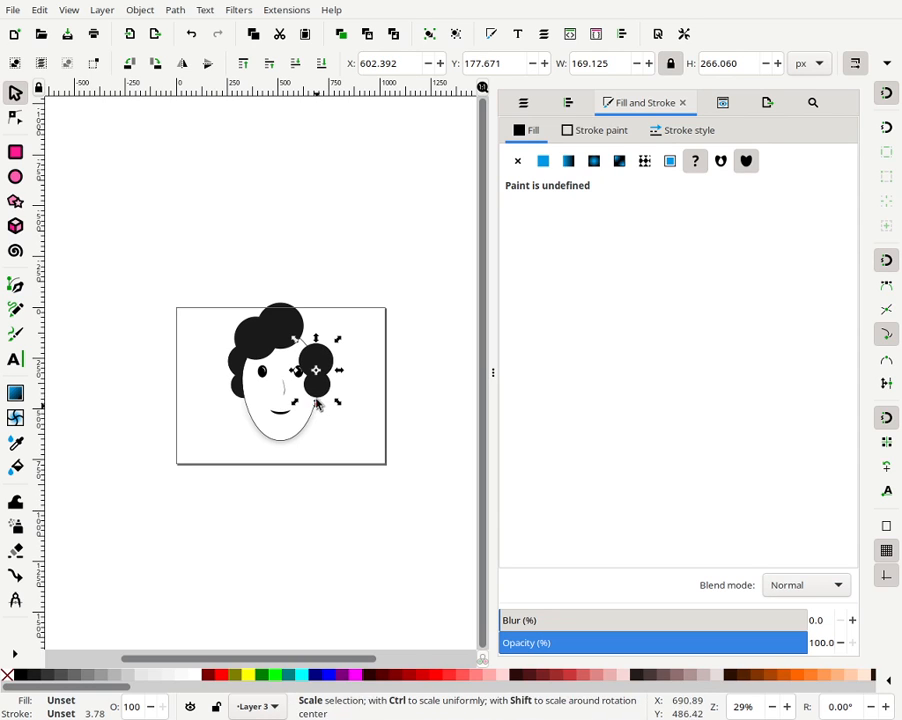
left_click(301, 63)
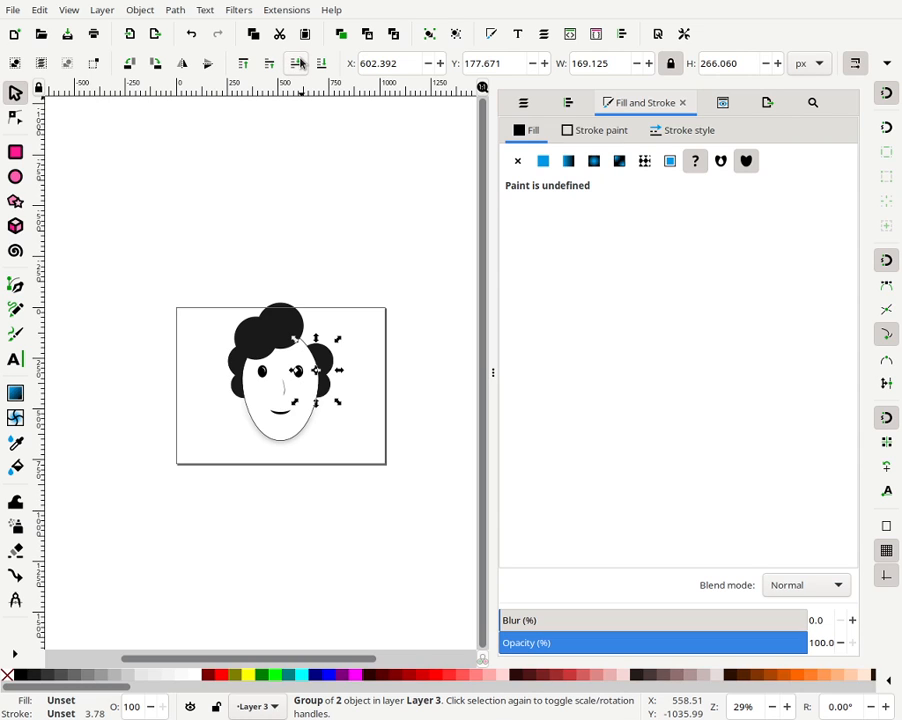
- Select both side hair groups and centre them on a common horizontal axis relative to the biggest object
left_click(233, 377, "shift")
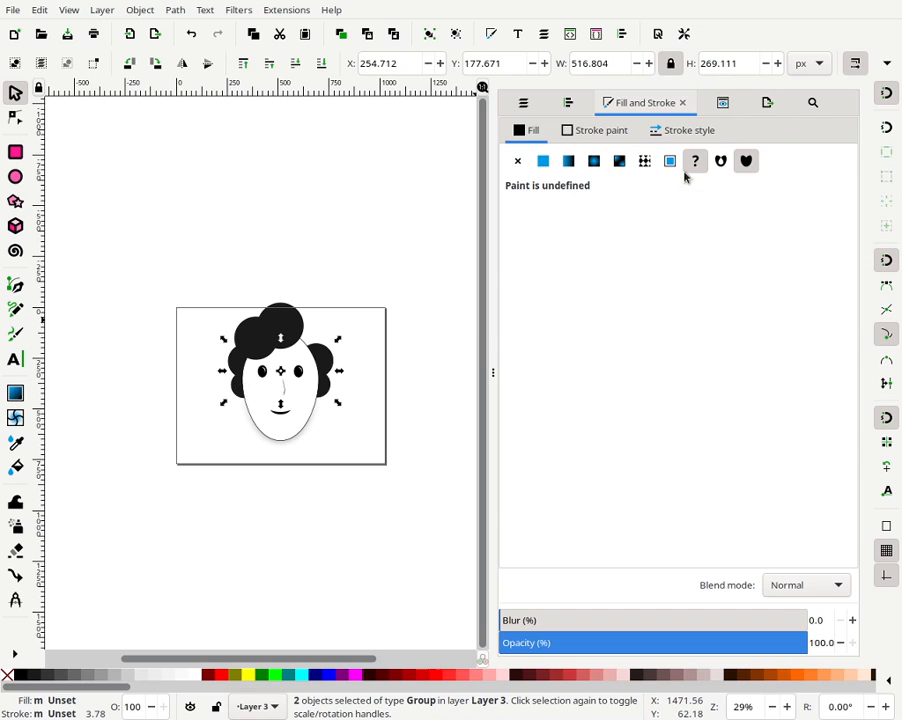
left_click(435, 37)
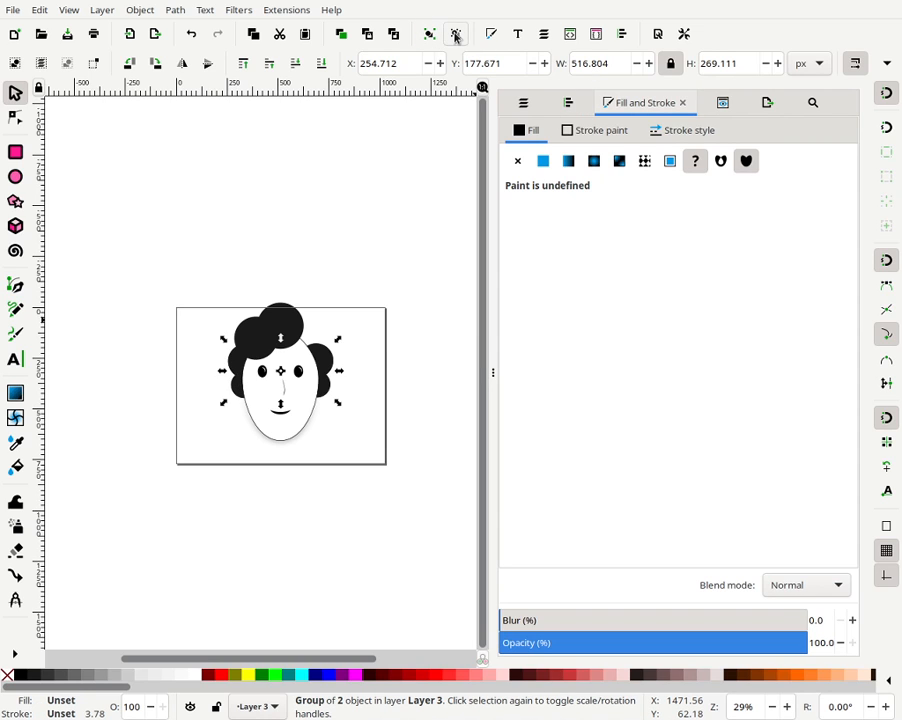
left_click(455, 37)
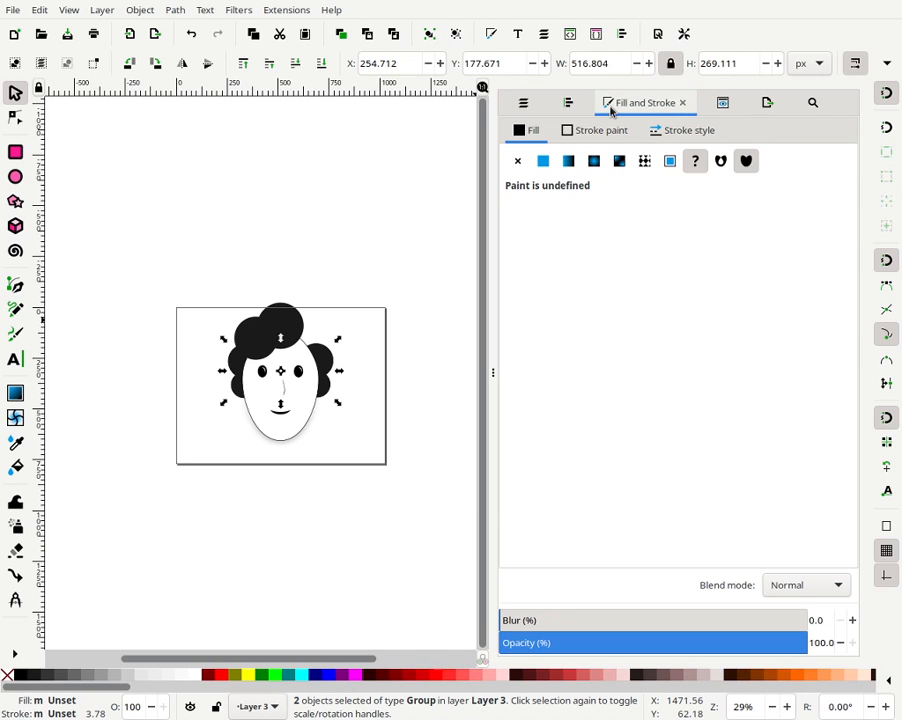
left_click(579, 103)
left_click(771, 151)
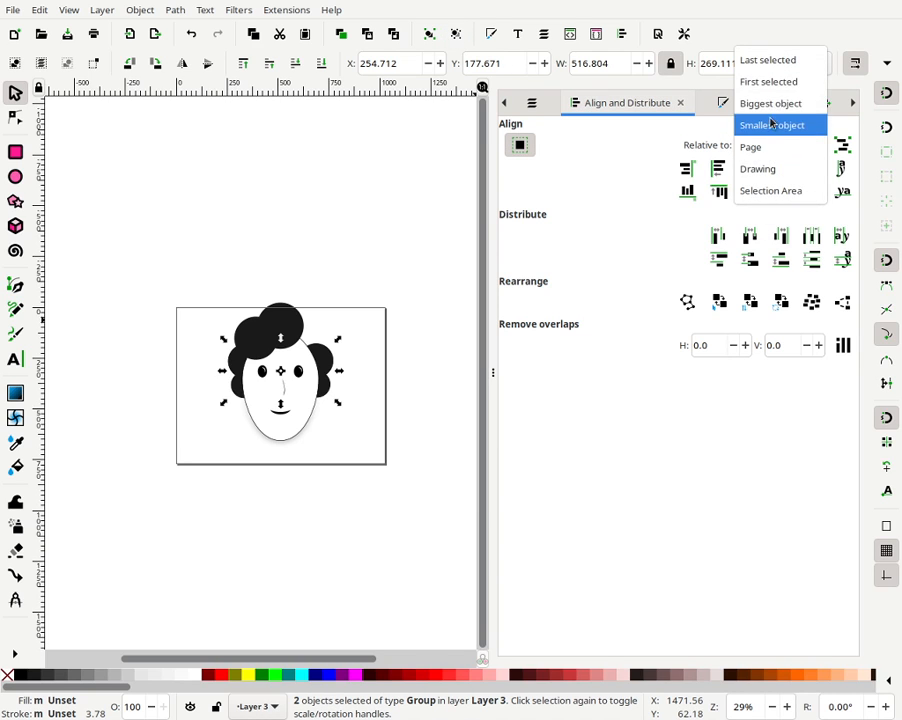
left_click(766, 102)
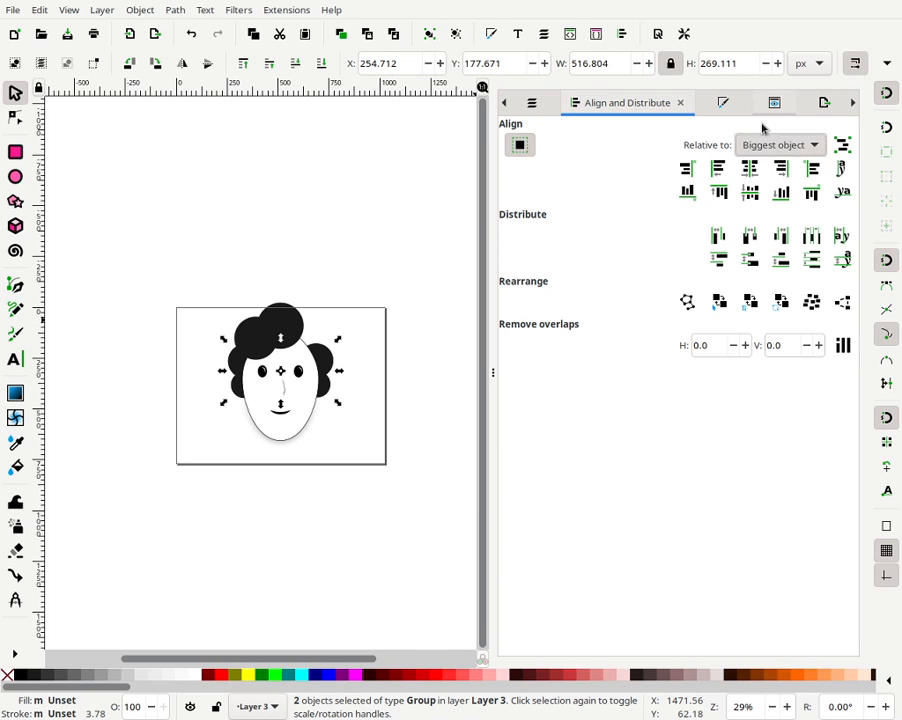
left_click(751, 192)
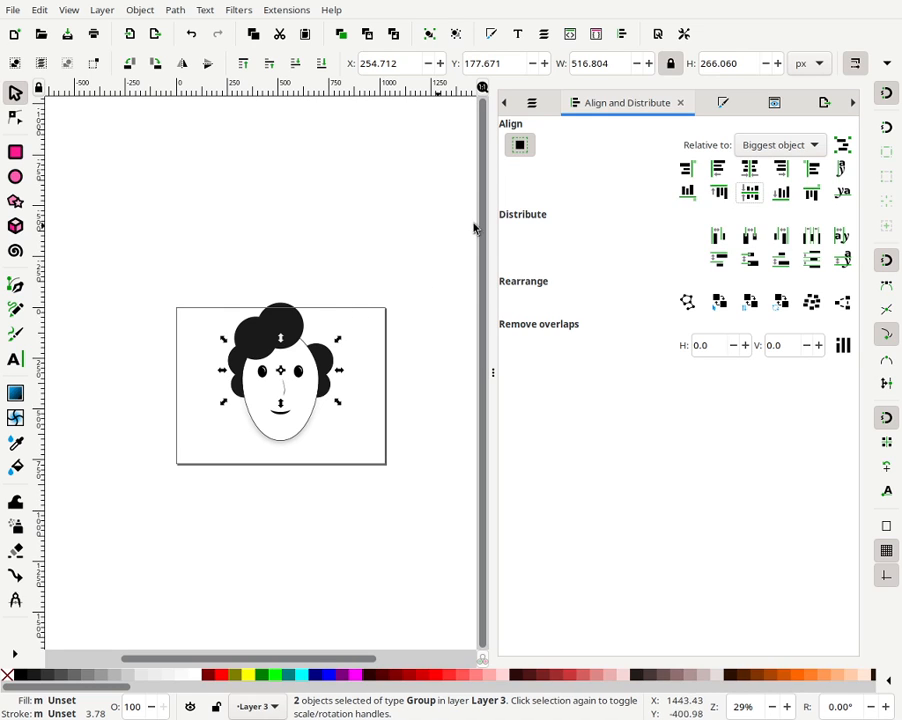
left_click(752, 193)
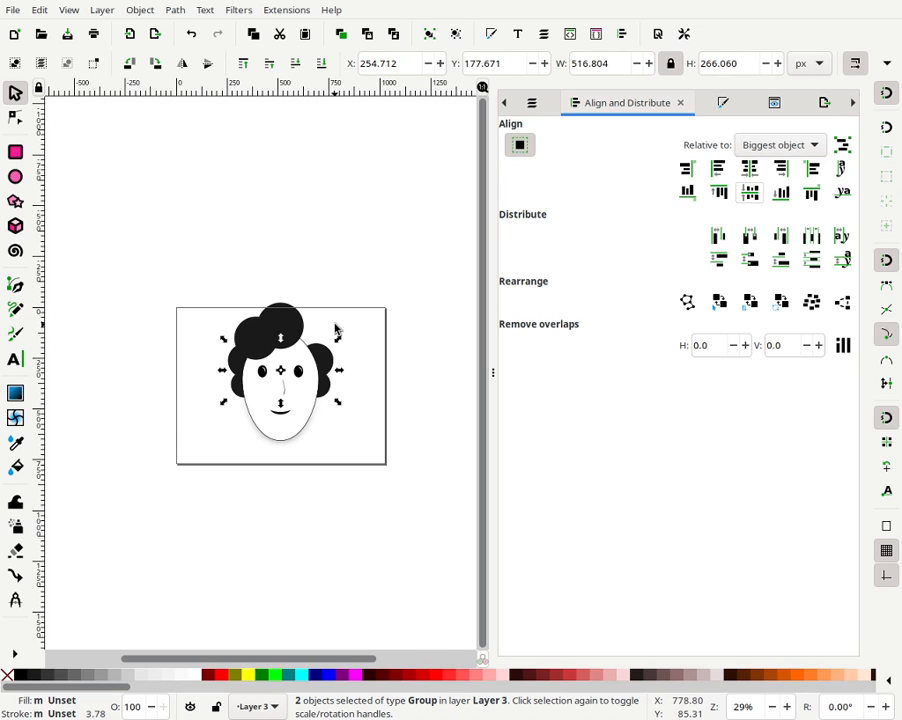
- Group the two side hair groups and centre them on the page's vertical axis
left_click(428, 37)
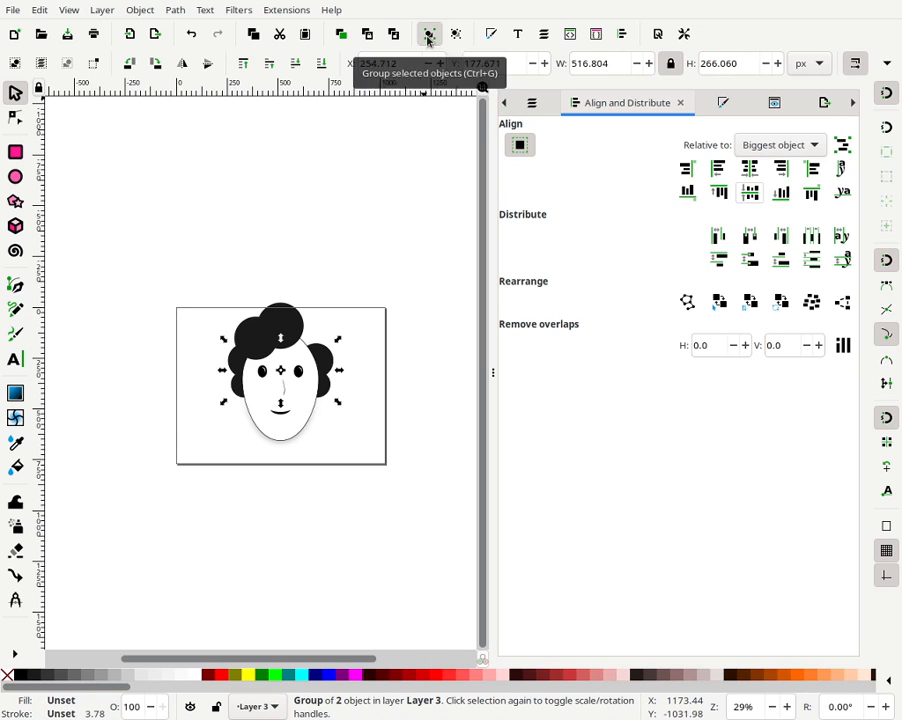
left_click(779, 147)
left_click(767, 191)
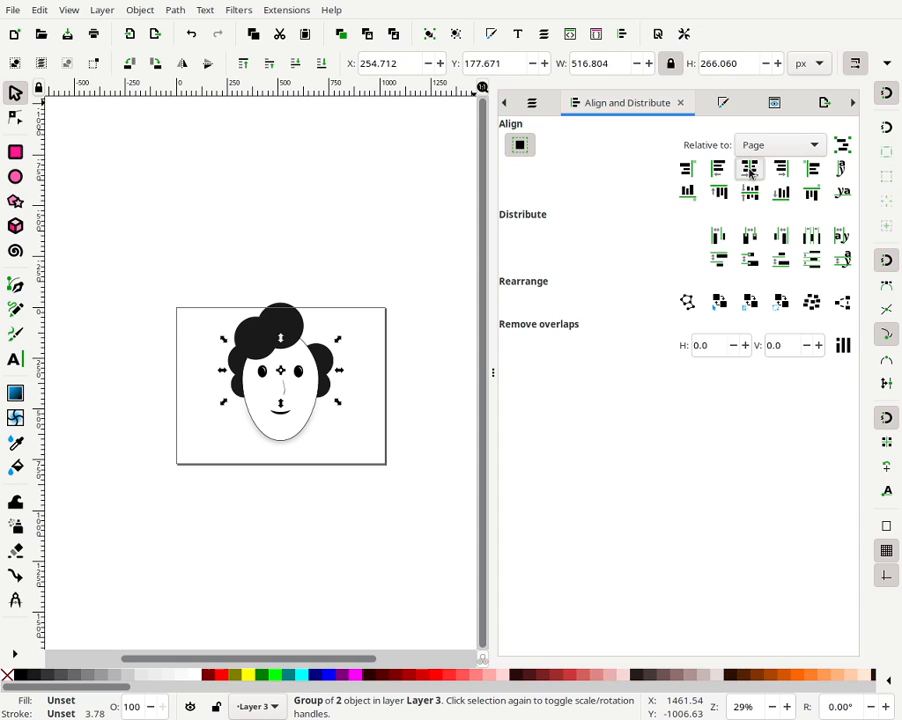
left_click(750, 169)
left_click(407, 330)
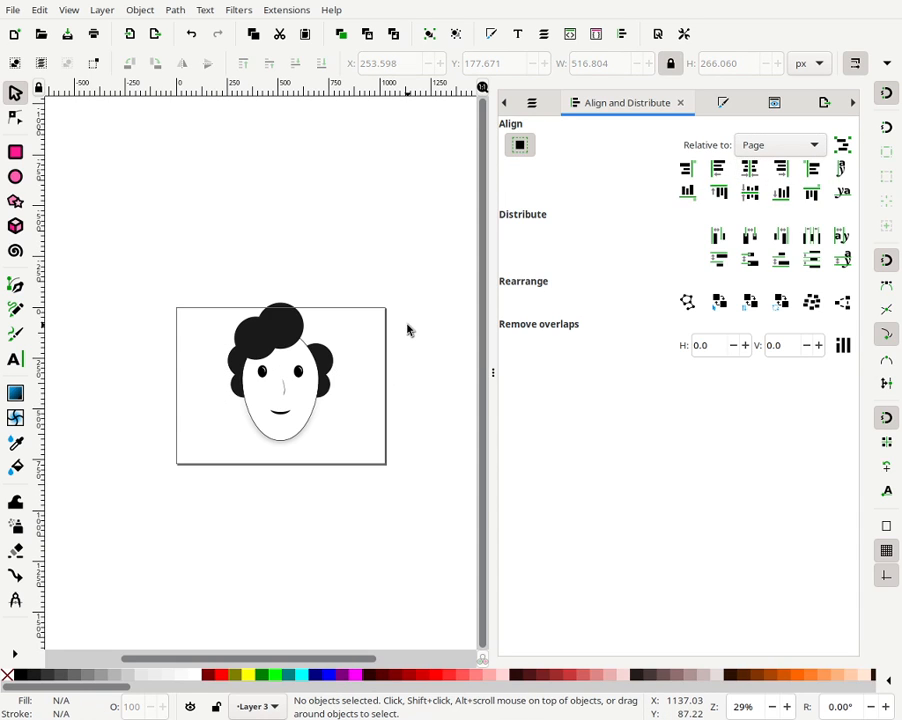
- Select the two top hair circles, centre them on a horizontal axis relative to the biggest object, and group them
left_click(256, 345, "ctrl")
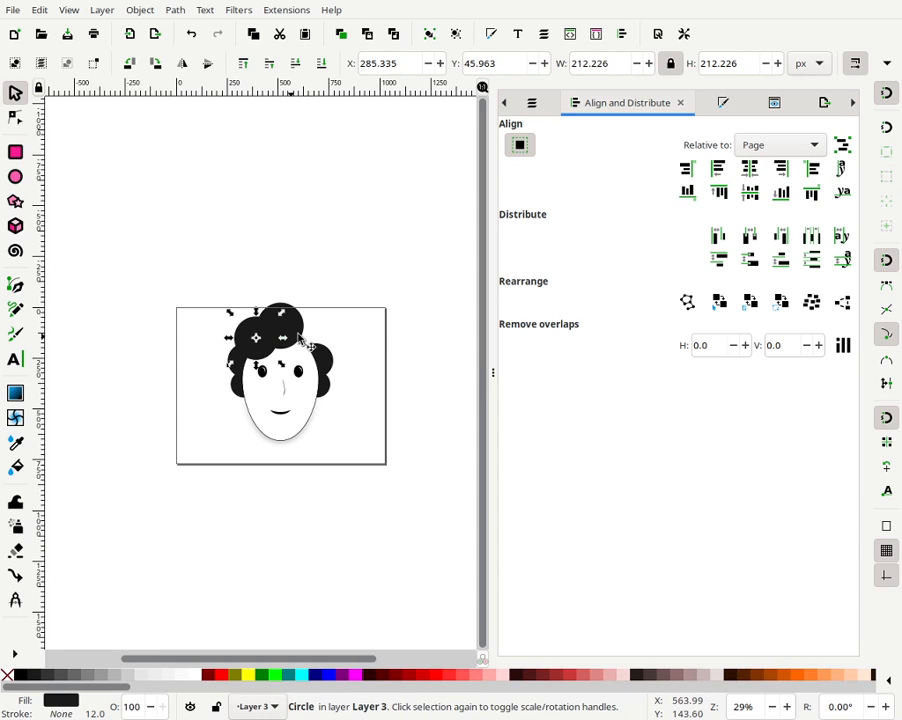
key("Escape")
left_click_drag(258, 339, 310, 344)
left_click(248, 352, "shift")
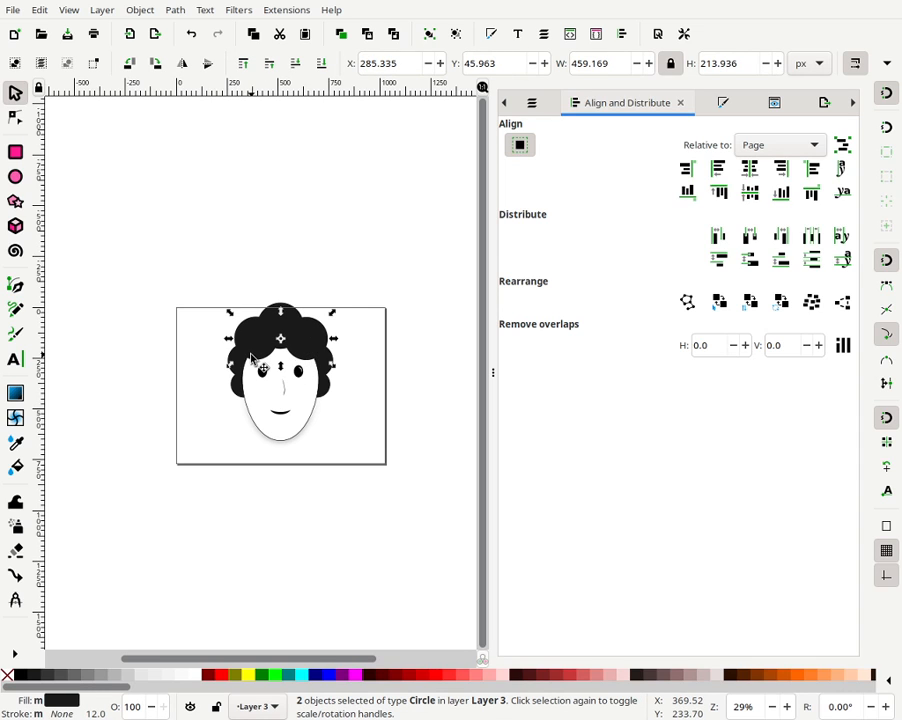
left_click(761, 149)
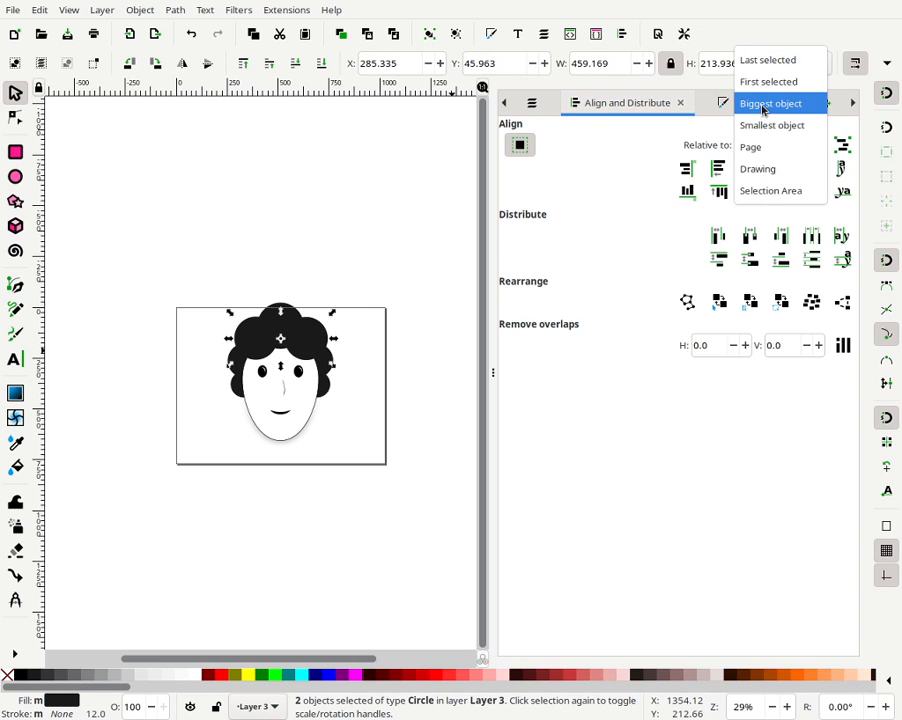
left_click(763, 106)
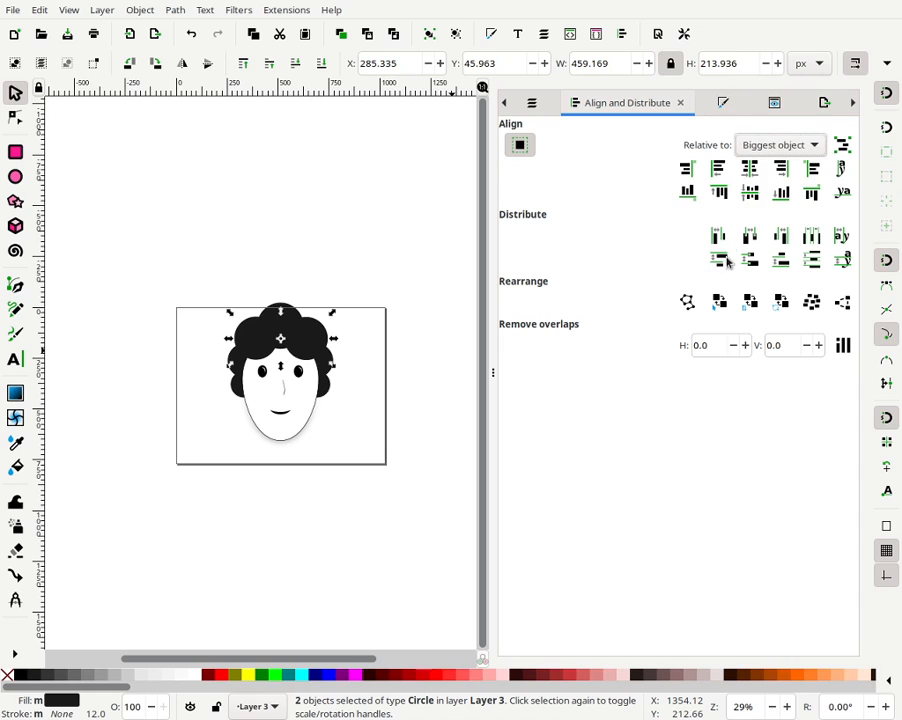
left_click(752, 192)
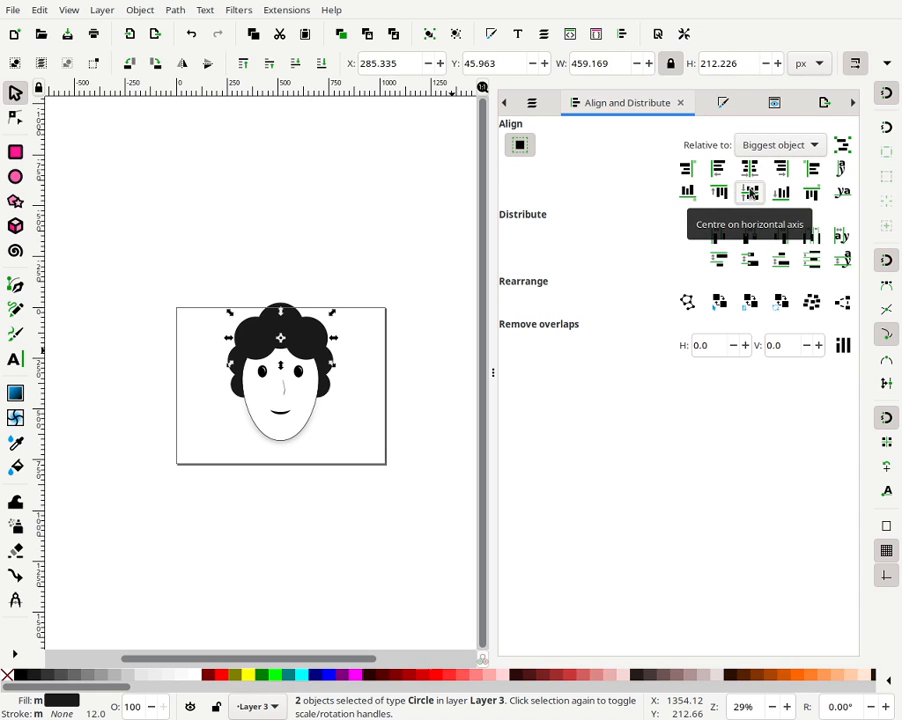
left_click(431, 36)
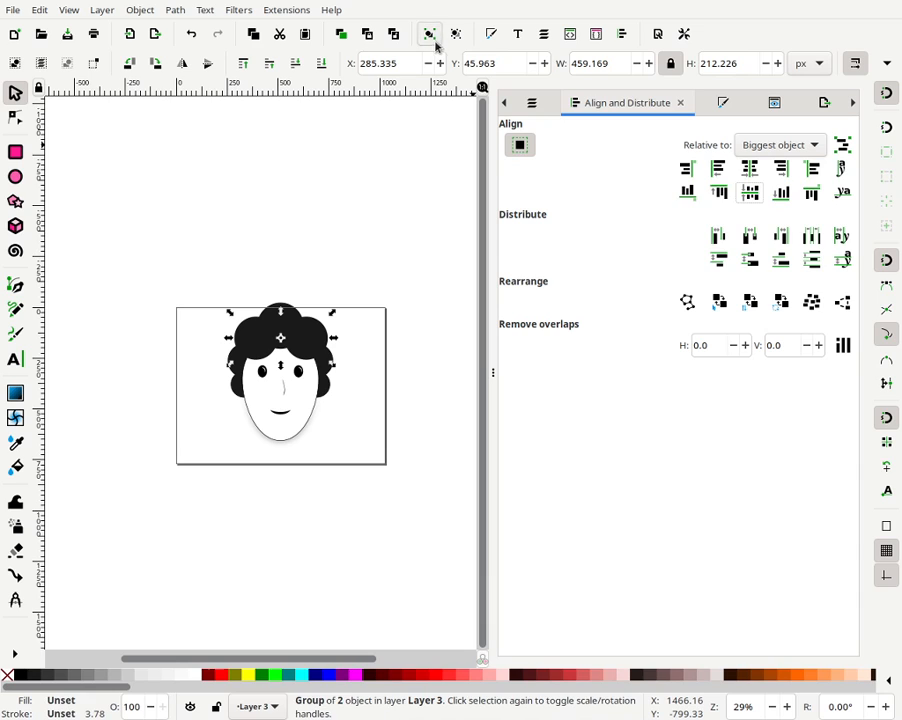
- Centre the top hair group on the page's vertical axis
left_click(772, 145)
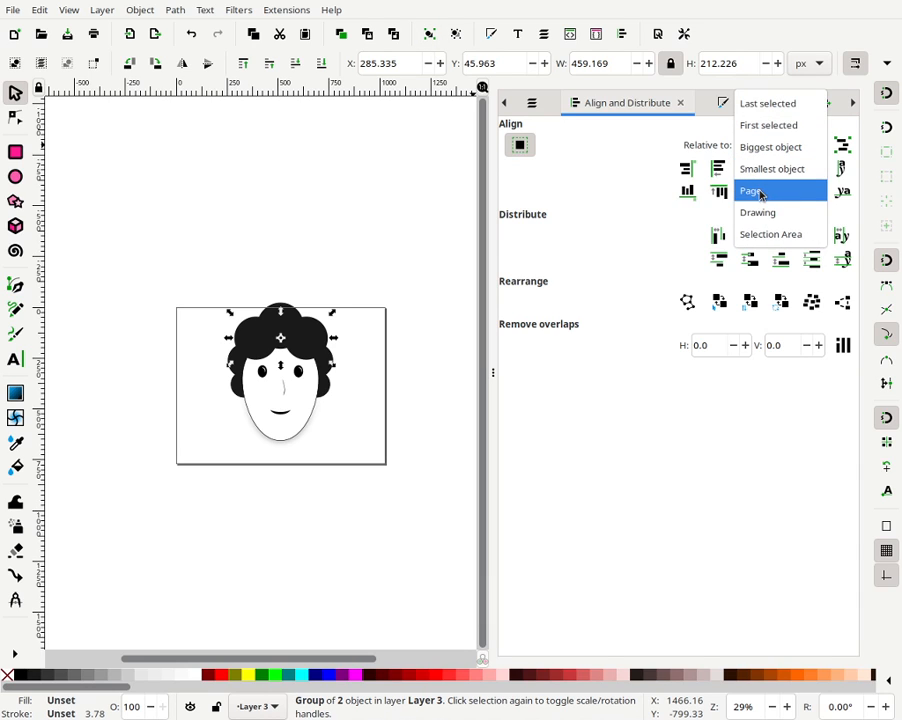
left_click(760, 195)
left_click(752, 170)
left_click(296, 268)
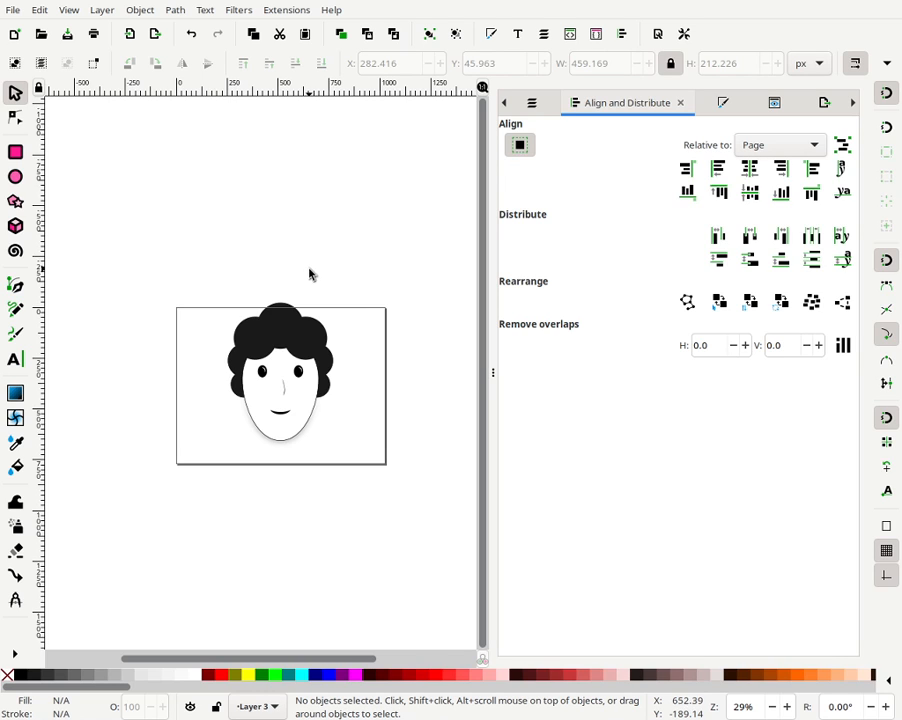
- Select the topmost hair circle together with both hair groups and group them all
left_click(313, 335)
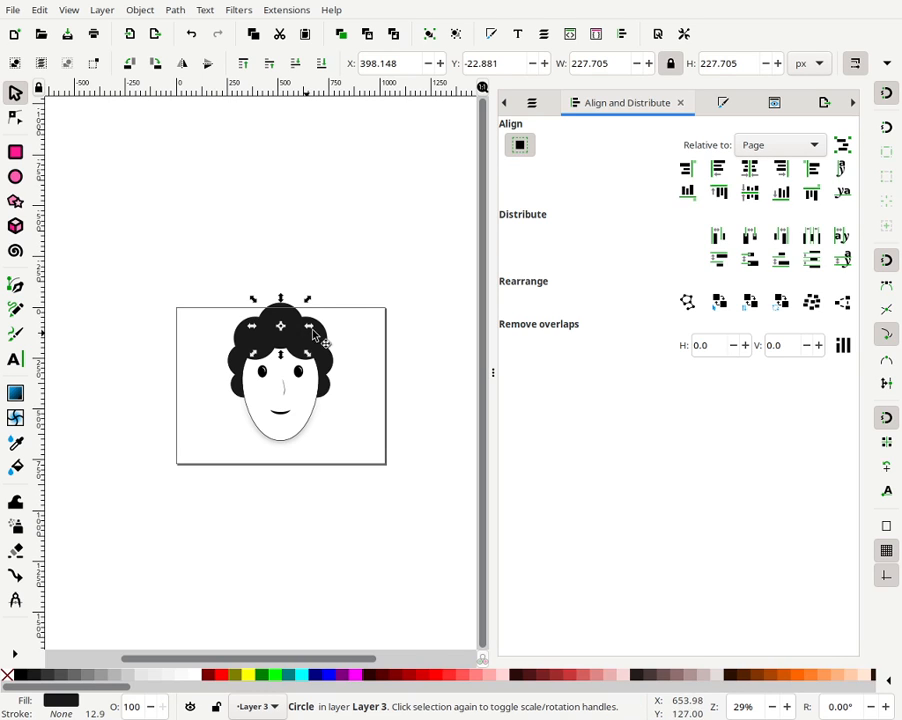
left_click(284, 362, "shift")
left_click(334, 374, "shift")
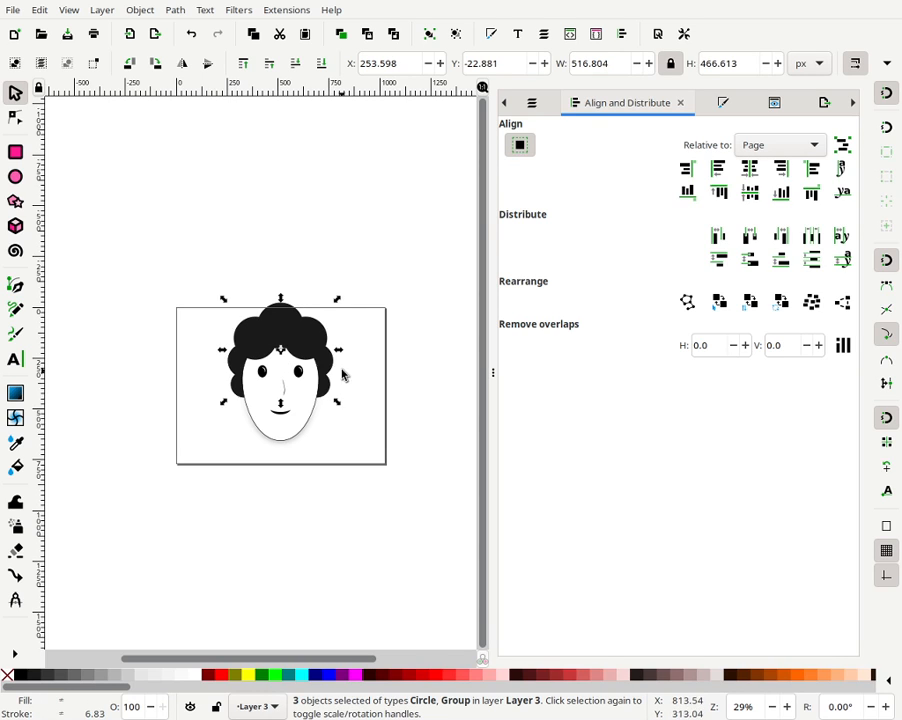
left_click(431, 35)
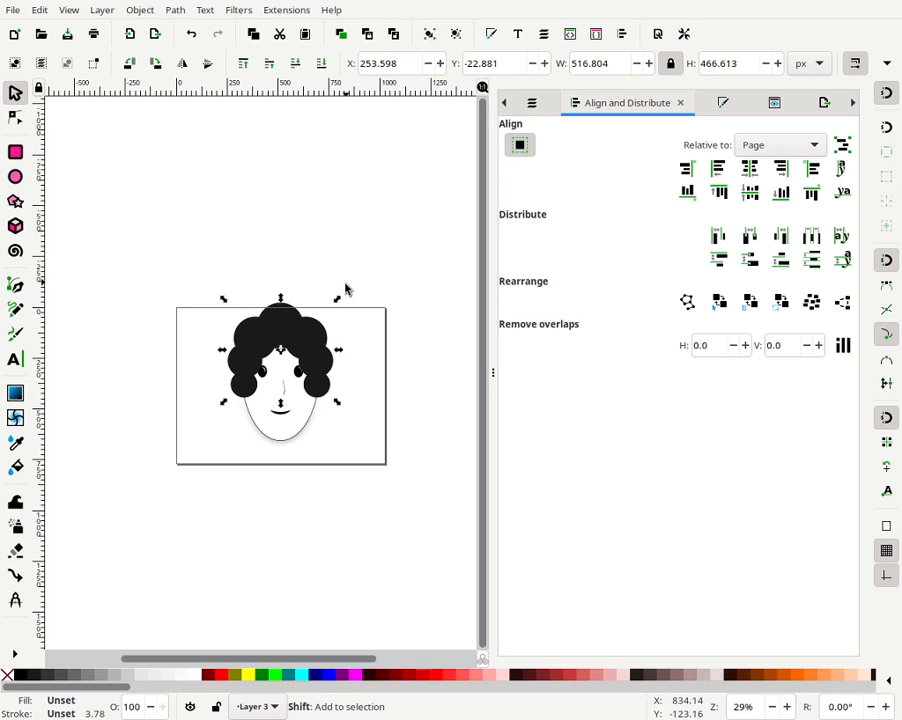
- Nudge the combined hair group down over the head
left_click_drag(338, 300, 337, 305)
key("Down")
key("Down")
key("Down")
key("Down")
key("Down")
key("Down")
key("Down")
key("Down")
key("Down")
key("Down")
key("Down")
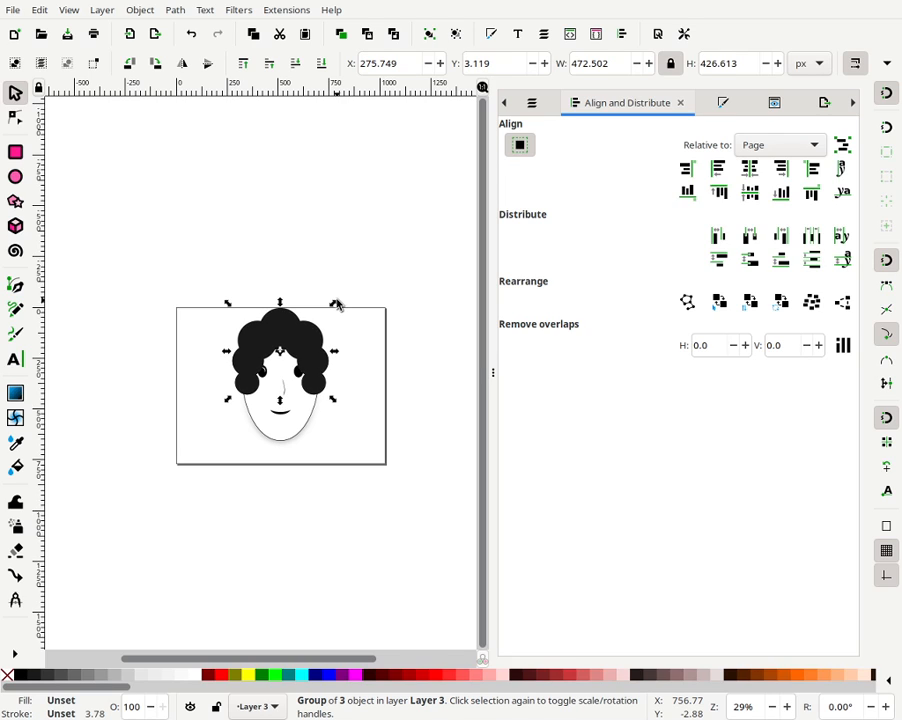
key("Down")
key("Down")
key("Down")
key("Down")
key("Down")
key("Down")
key("Down")
key("Down")
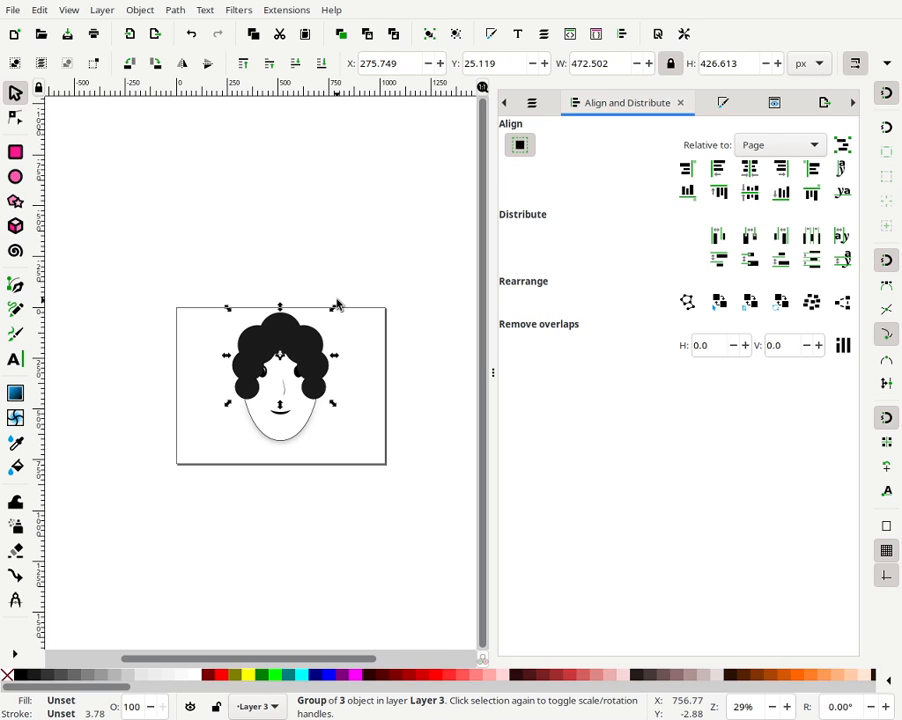
key("Down")
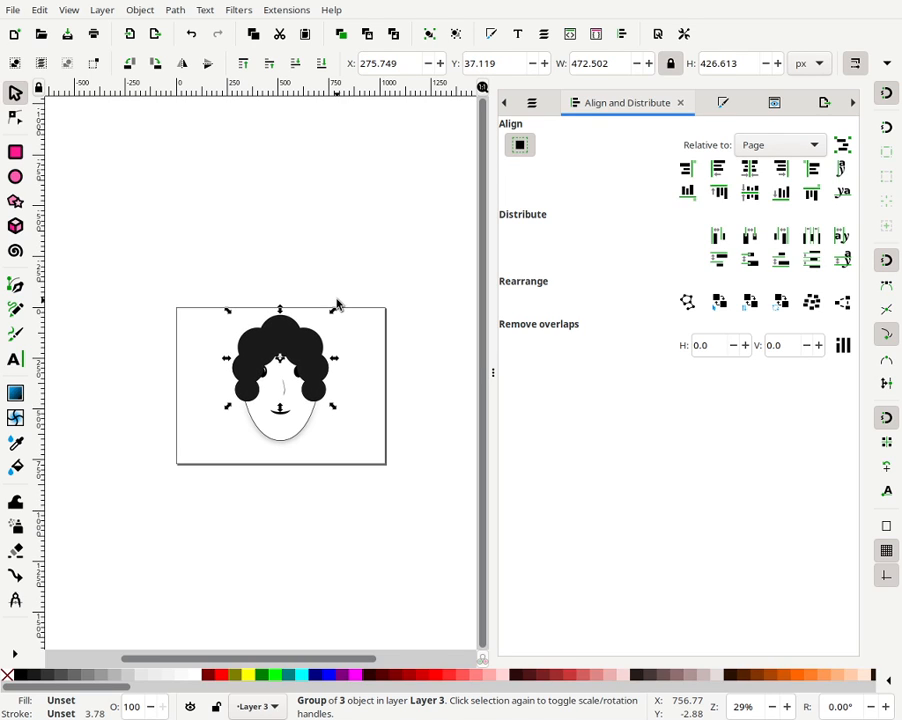
- Ungroup the combined hair and try ungrouping the selected hair parts further
left_click(457, 38)
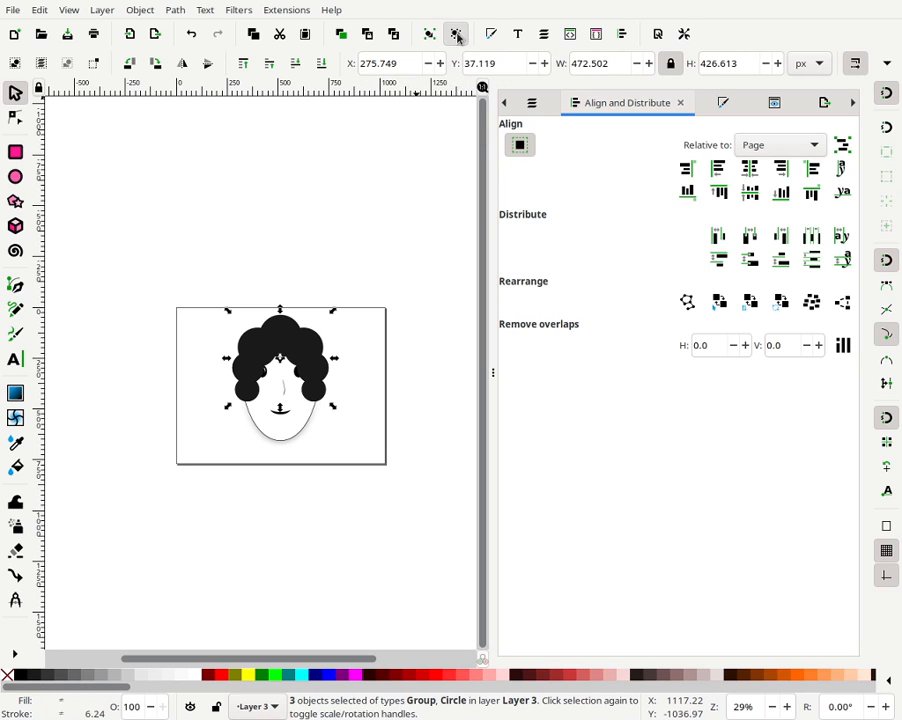
left_click(455, 35)
key("Escape")
left_click(309, 368)
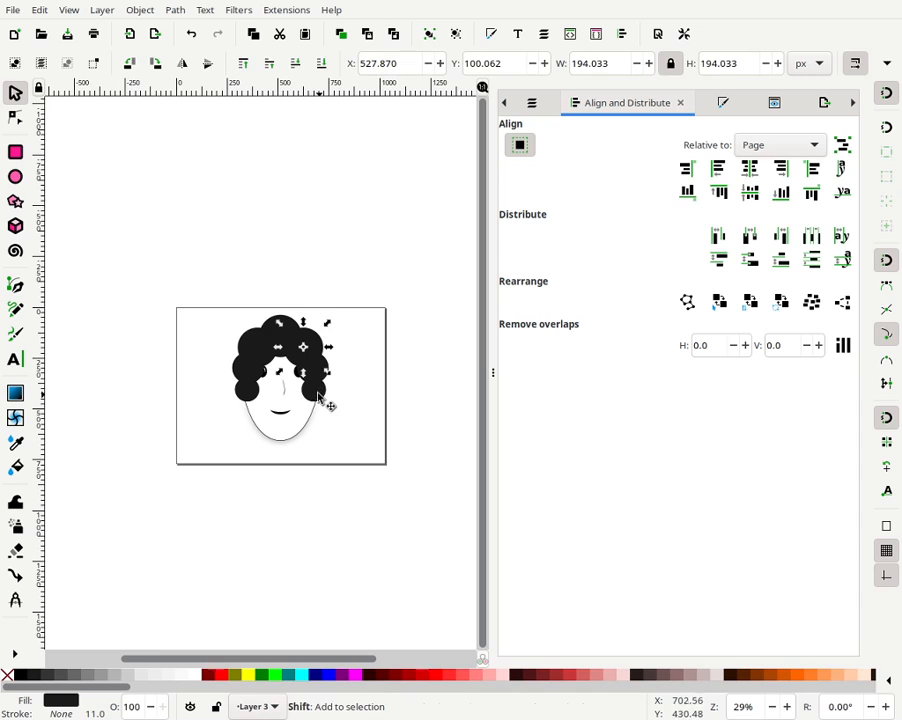
left_click(320, 397)
left_click(248, 380, "shift")
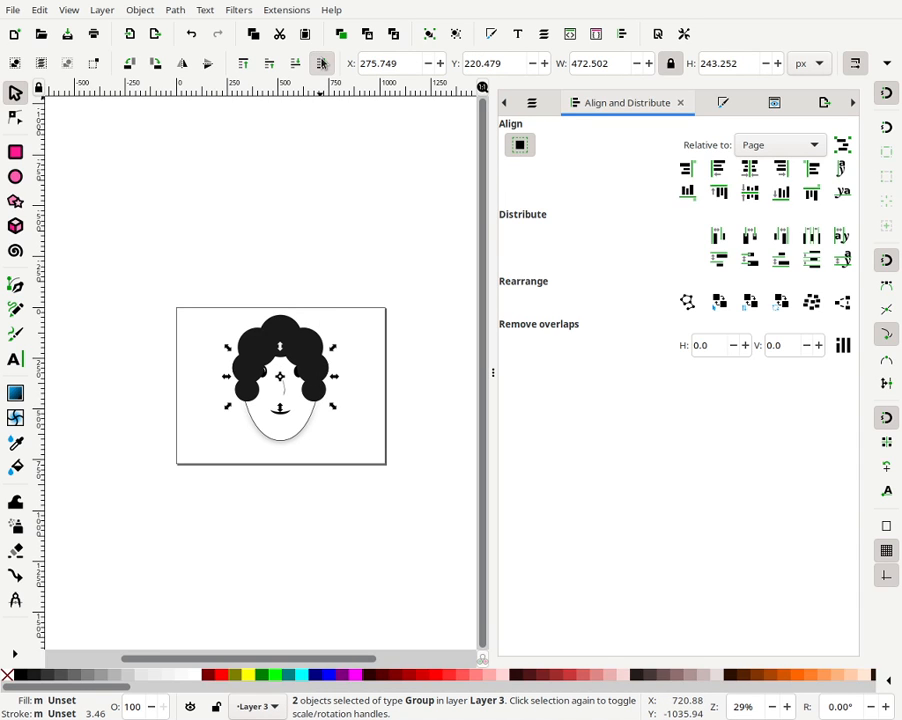
left_click(455, 35)
left_click(455, 35)
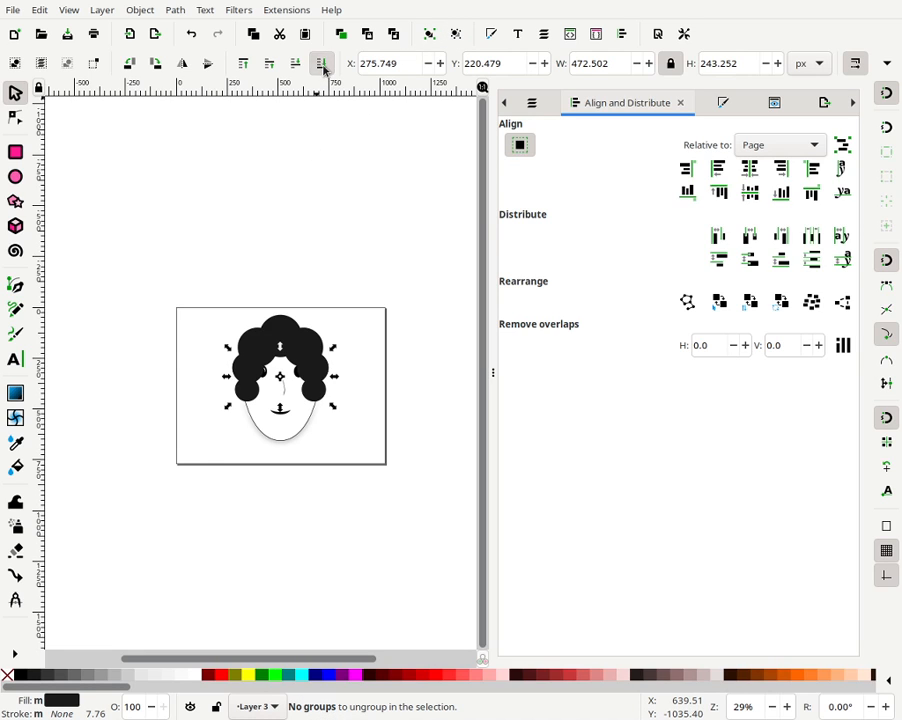
- Select the two side hair groups and send them to the bottom, behind the face
key("Escape")
left_click(306, 374)
left_click(266, 370, "shift")
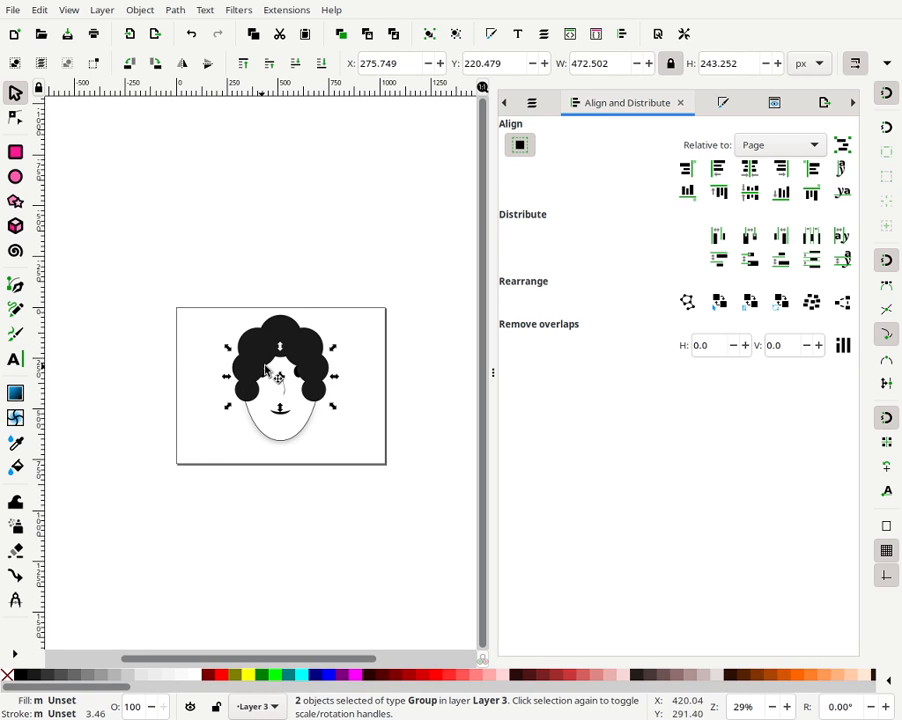
left_click(10, 18)
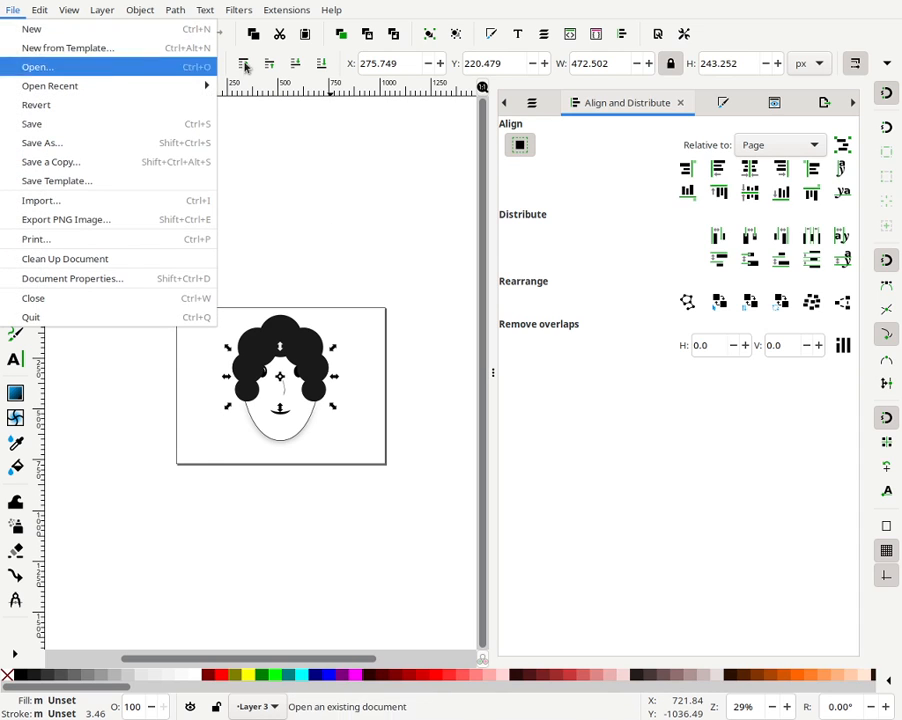
left_click(324, 70)
left_click(322, 66)
left_click(374, 202)
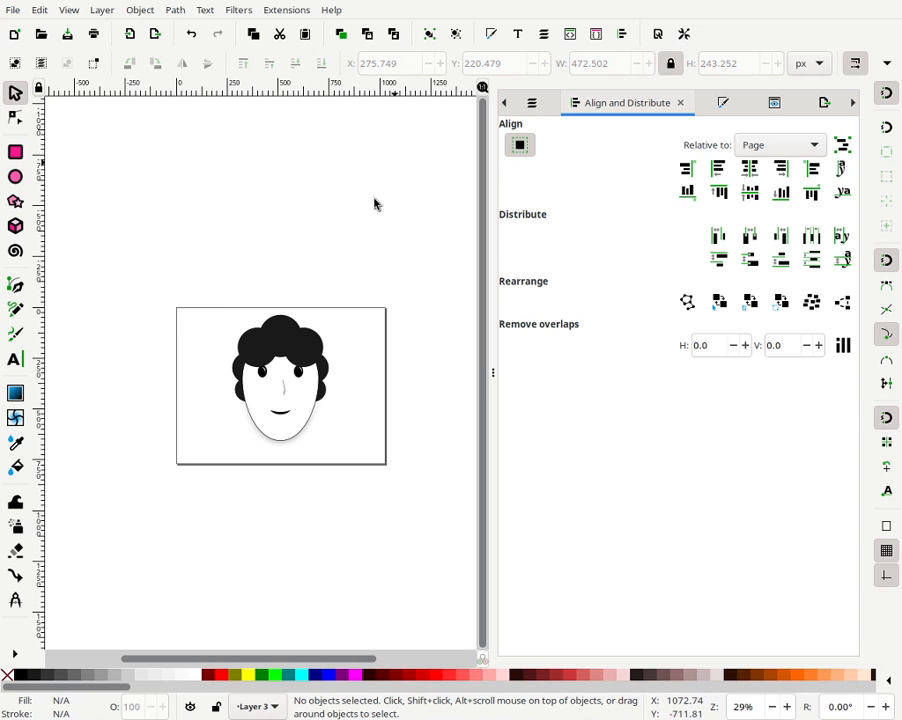
- Select two of the upper hair circles and scale them down slightly
left_click(292, 338)
left_click(245, 349, "shift")
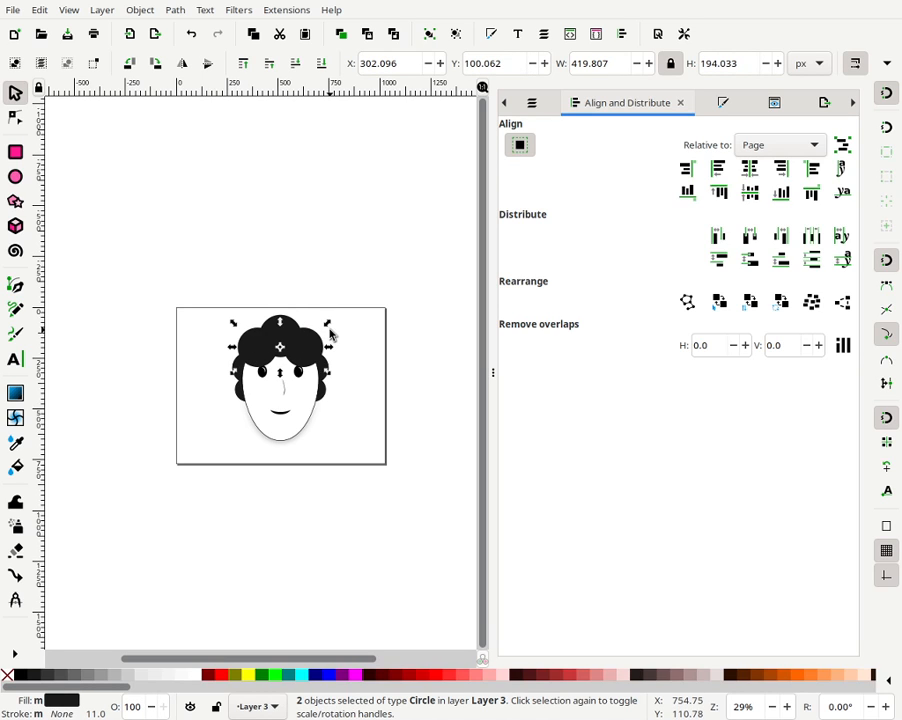
mouse_move(327, 326)
left_mouse_down()
mouse_move(322, 334)
mouse_move(338, 328)
left_mouse_up()
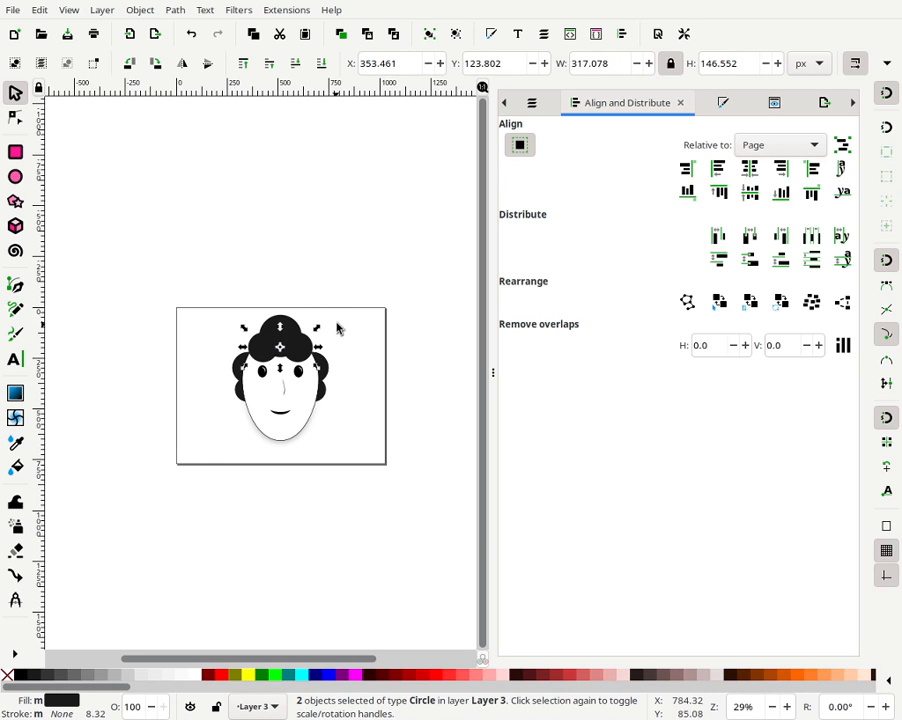
left_click(338, 328)
- Move one upper hair circle over toward the left side of the head
left_click(307, 350)
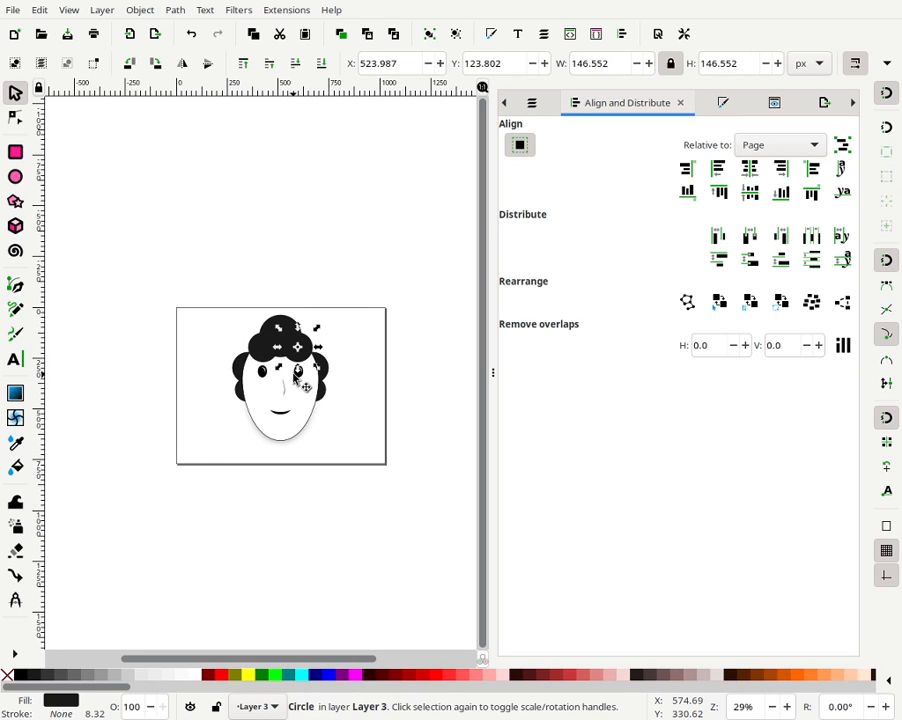
key("Right")
key("Right")
key("Right")
key("Right")
key("Right")
key("Right")
key("Right")
key("Right")
key("Right")
key("Right")
key("Right")
key("Right")
key("Right")
key("Right")
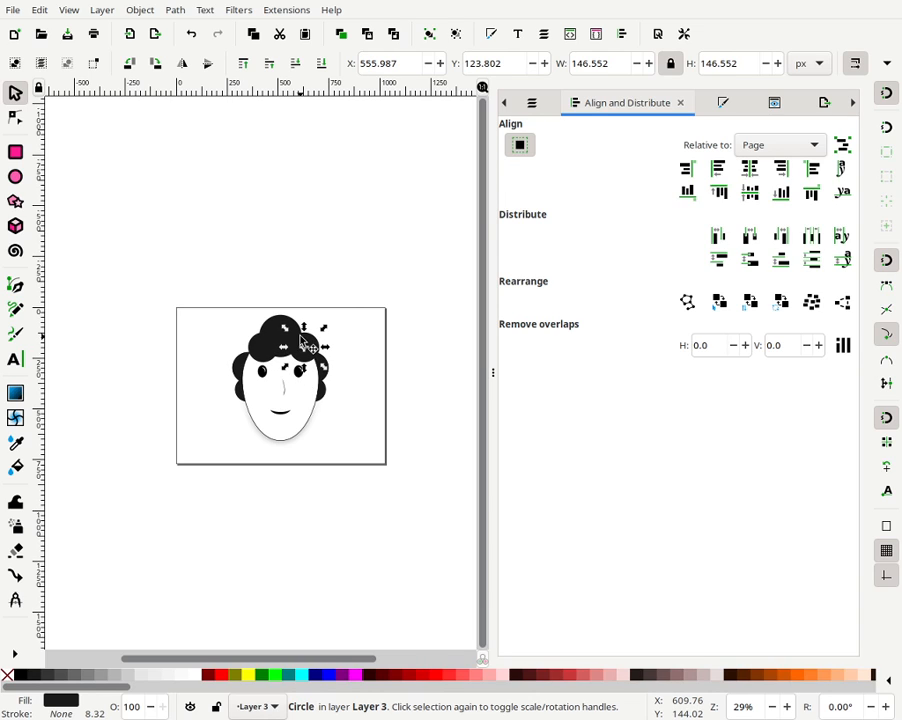
left_click_drag(305, 342, 258, 346)
key("Left")
key("Left")
key("Left")
key("Left")
key("Left")
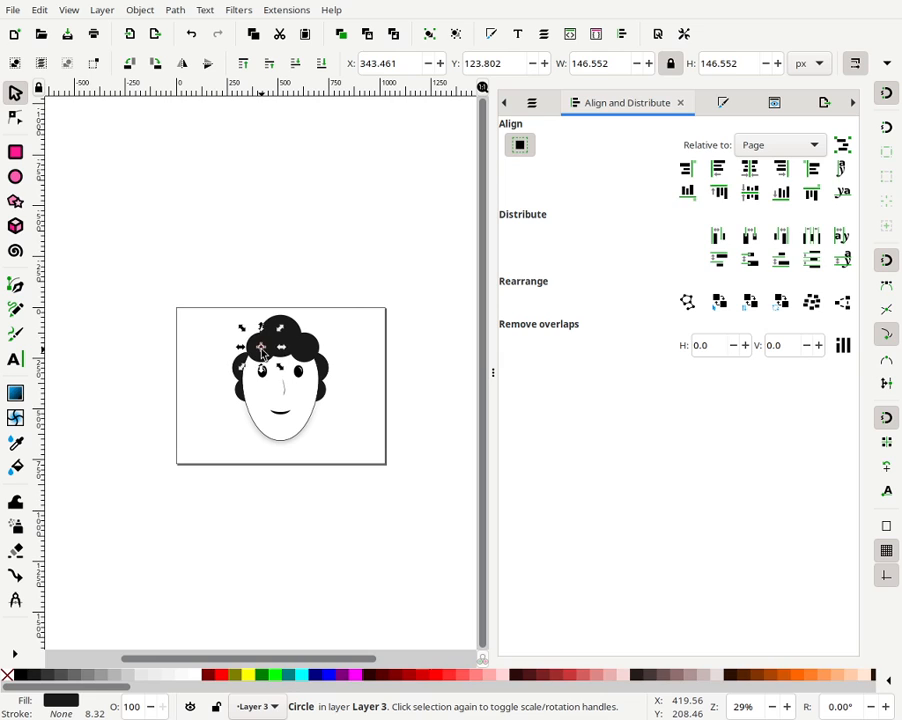
key("Left")
key("Left")
key("Left")
key("Left")
key("Left")
key("Left")
key("Left")
key("Left")
key("Left")
key("Left")
key("Left")
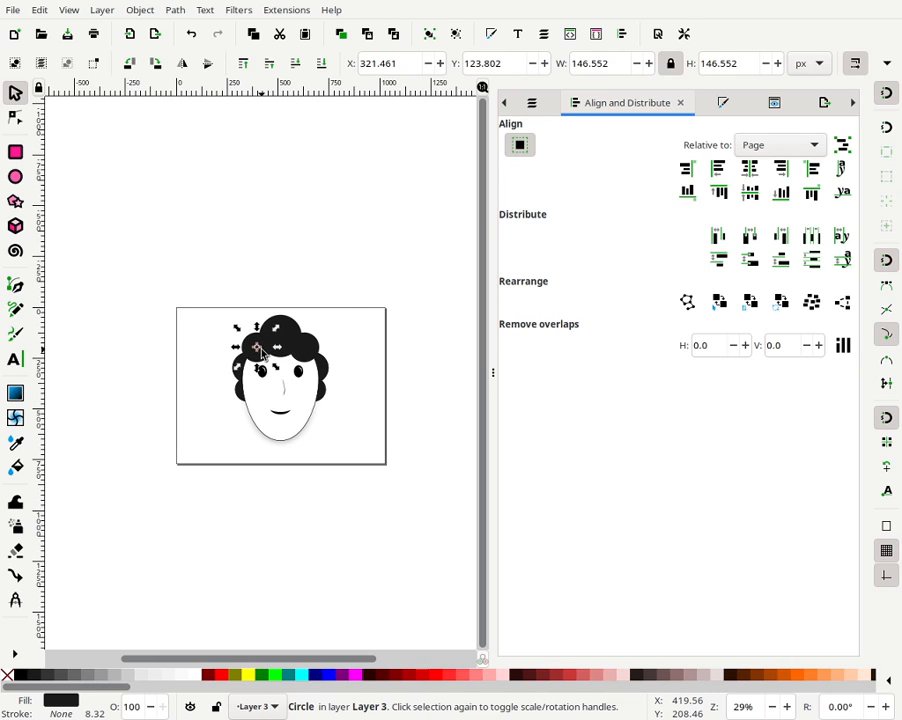
key("Left")
key("Left")
- Group that circle with its neighbour and centre the group horizontally relative to the page
left_click(314, 356, "shift")
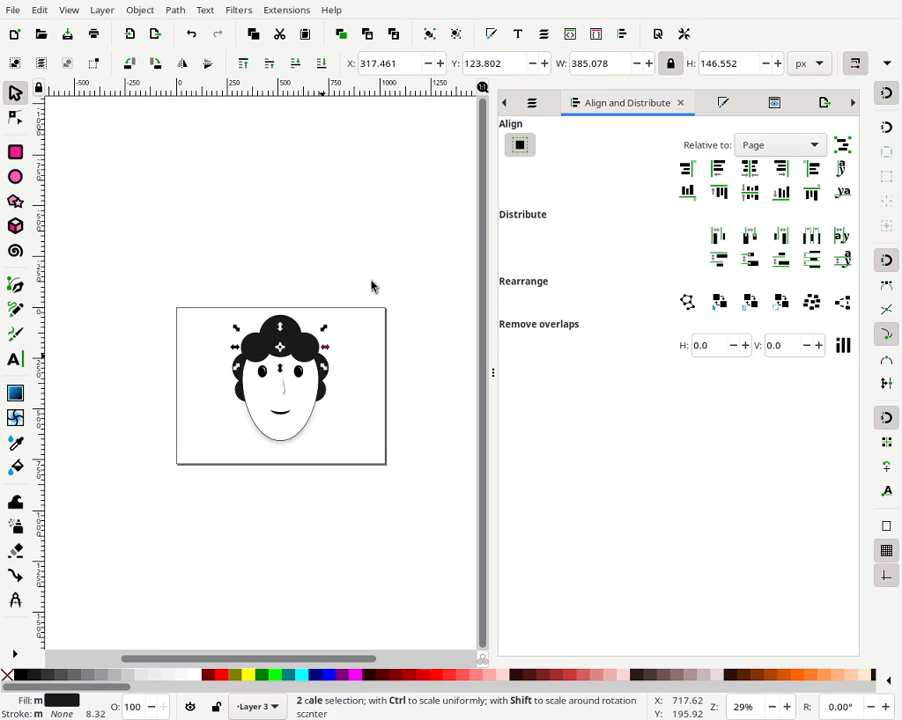
left_click(432, 36)
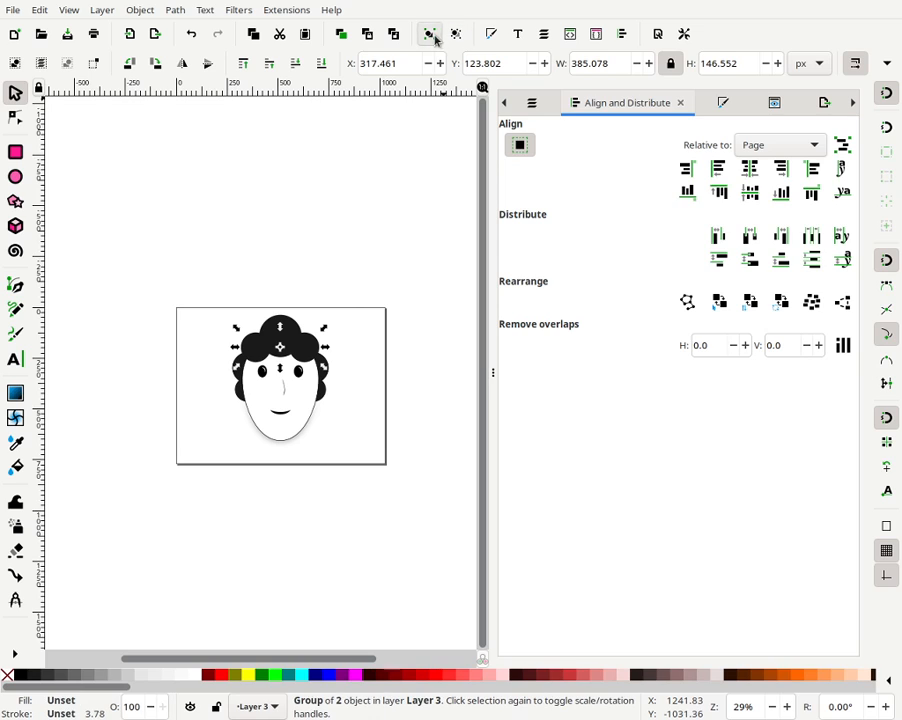
left_click(761, 146)
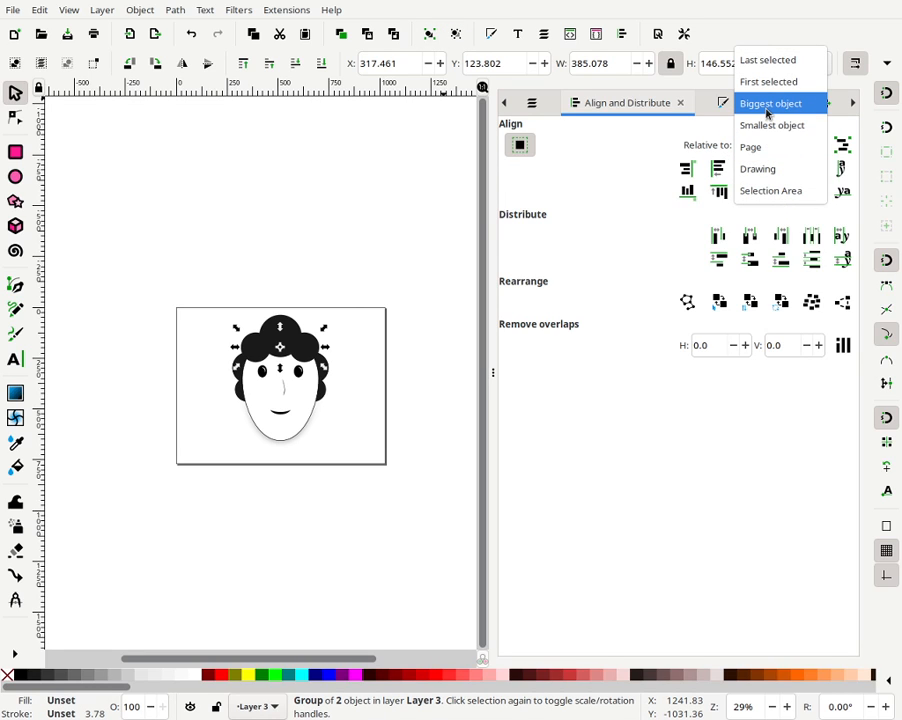
left_click(766, 113)
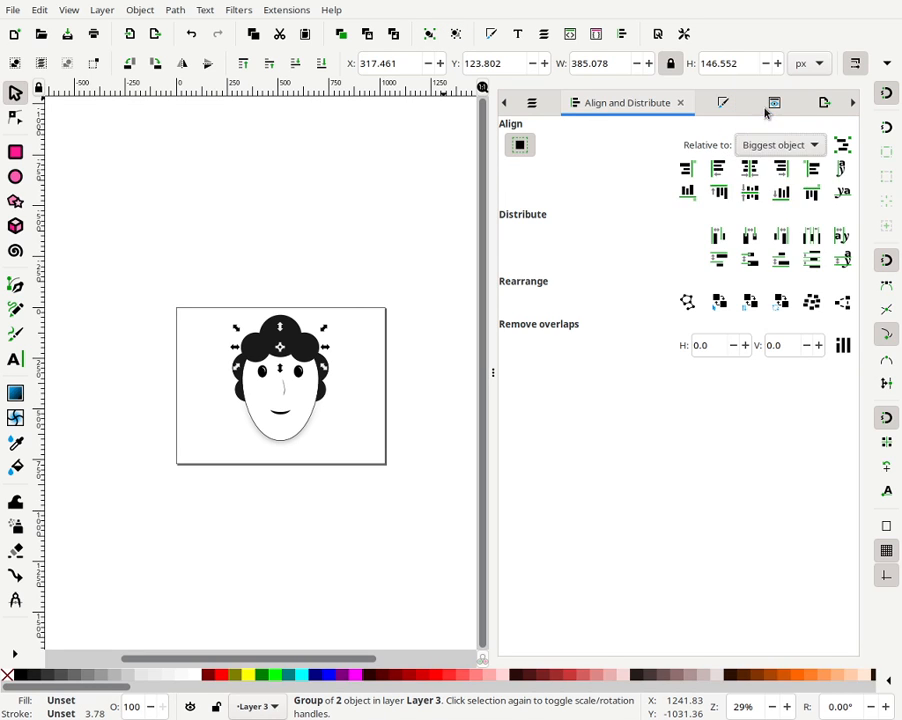
left_click(765, 145)
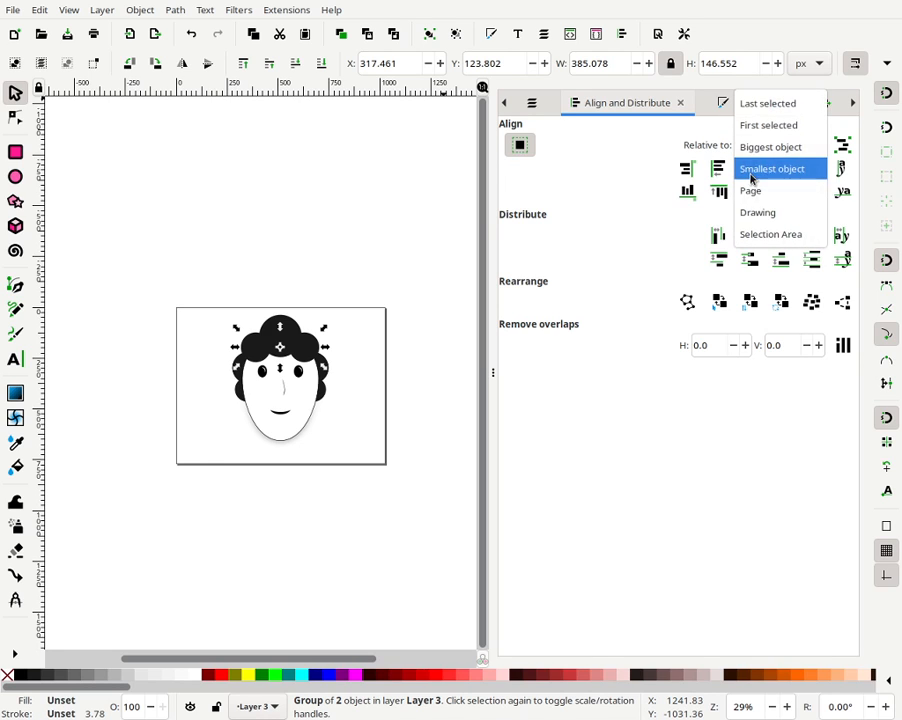
left_click(751, 191)
left_click(749, 168)
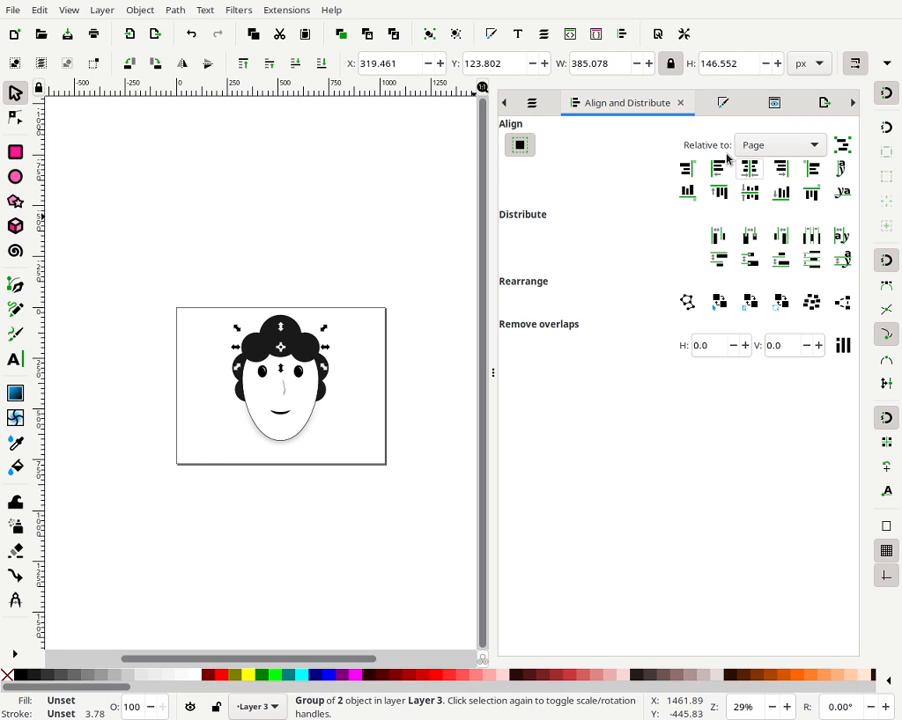
left_click(352, 254)
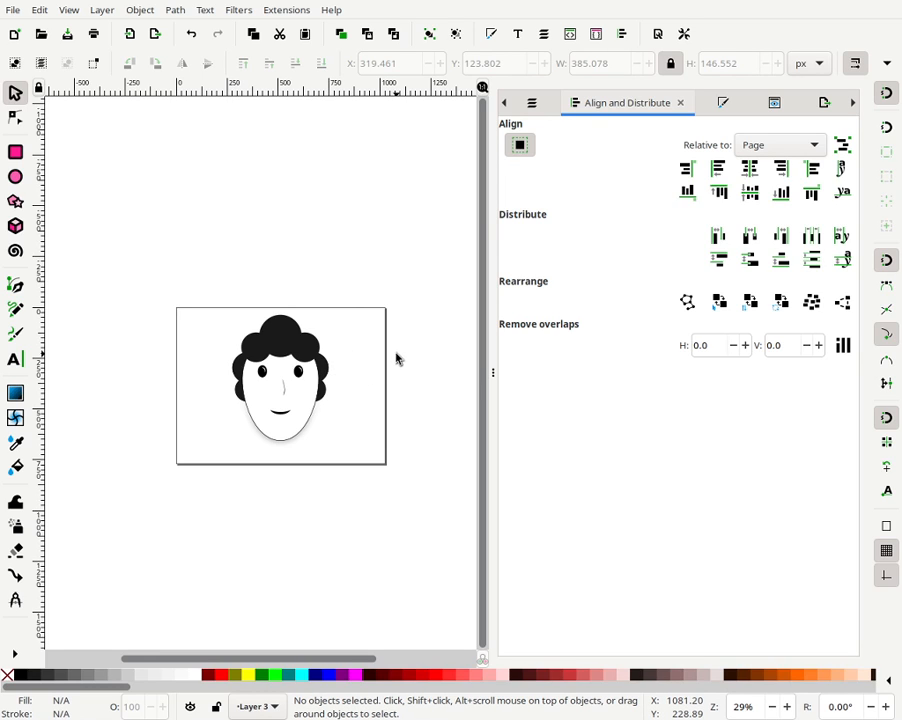
- Try nudging the face and its features downward, then undo the move
left_click_drag(387, 346, 238, 429)
left_click(414, 385)
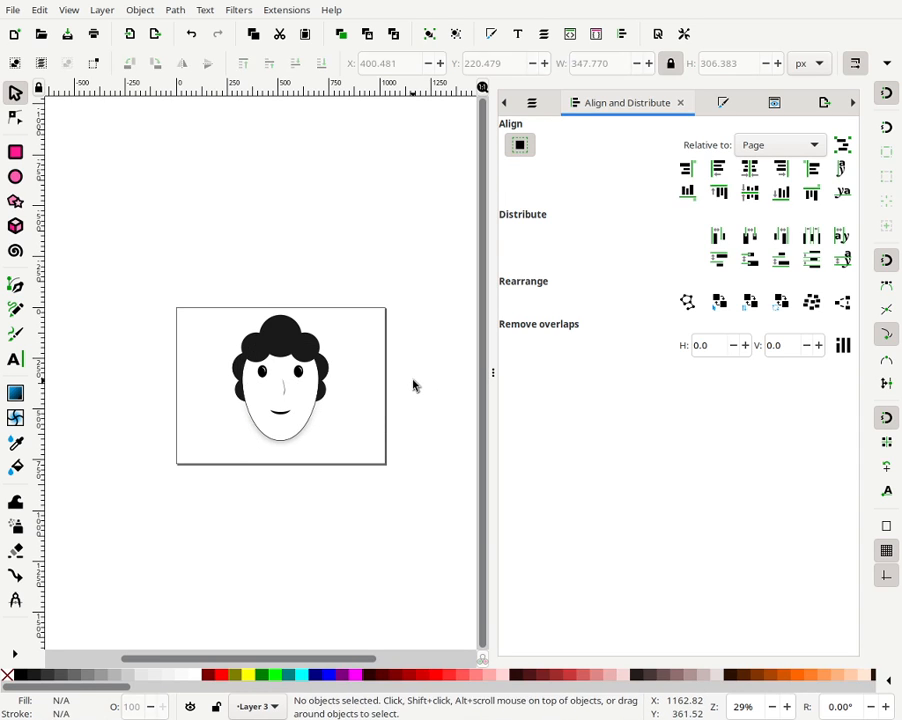
left_click_drag(324, 432, 236, 362)
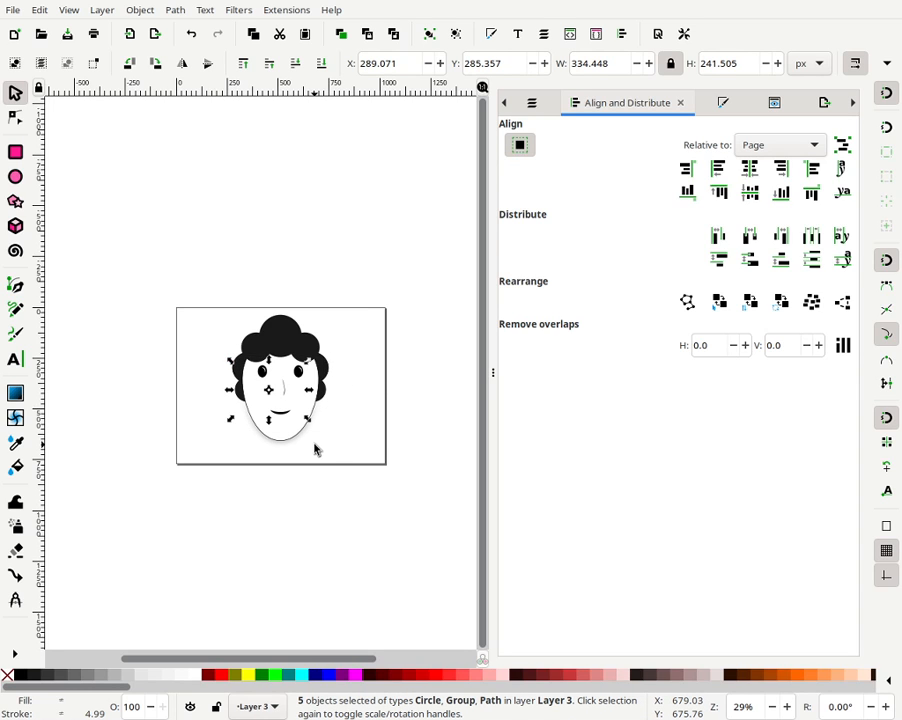
key("Down")
key("Down")
key("Down")
key("Down")
key("Down")
key("ctrl+z")
left_click(219, 377)
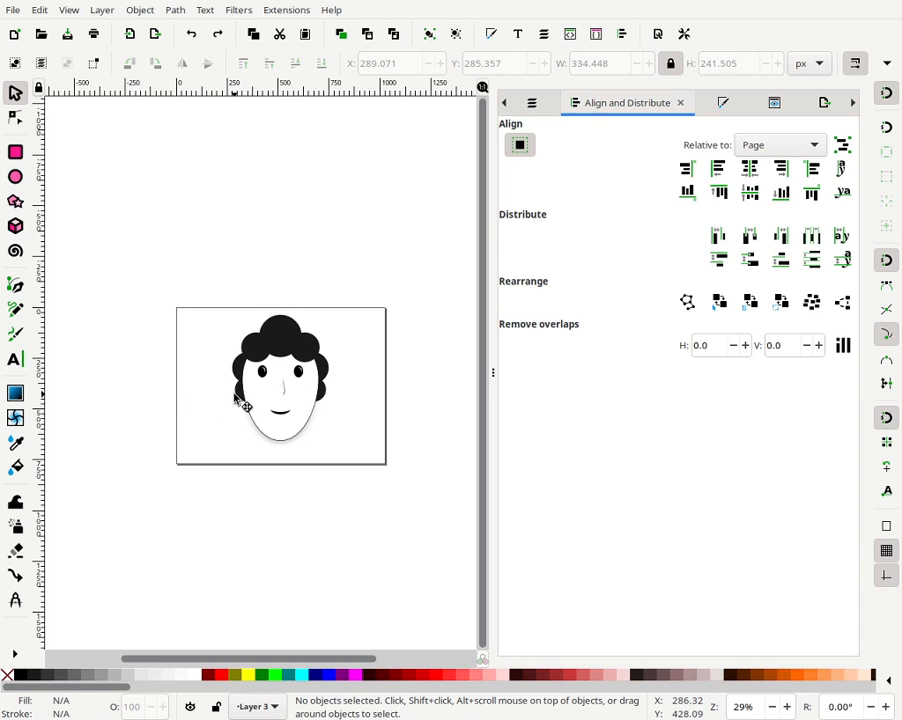
- Group the two left-side hair circles together
left_click(244, 400)
left_click(248, 368, "shift")
left_click(430, 40)
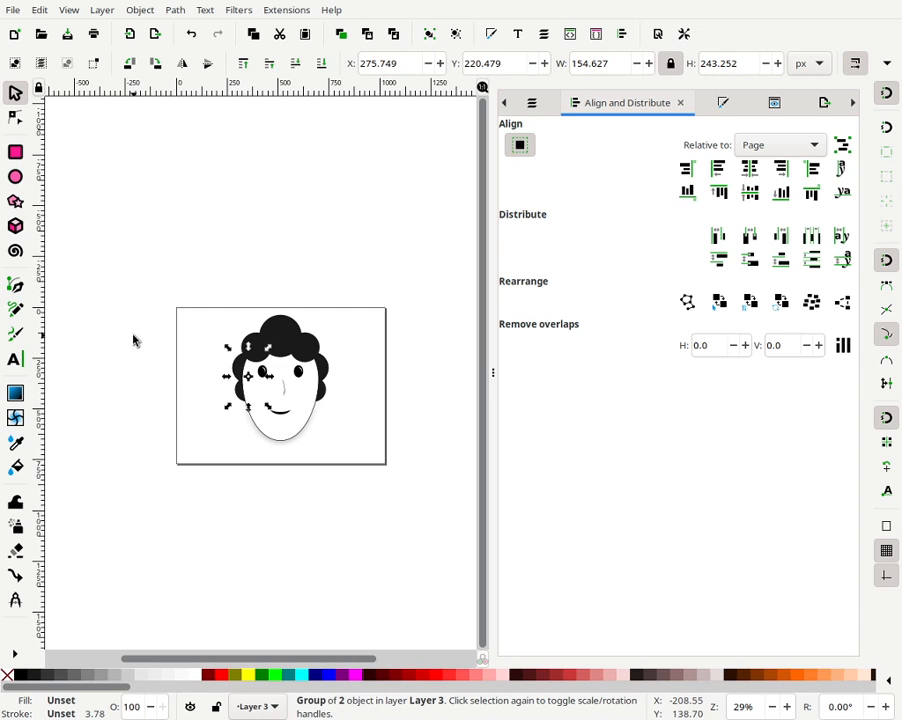
- Select the eyes, nose and mouth and nudge them down on the face
left_click(196, 372)
left_click_drag(211, 360, 312, 431)
key("Down")
key("Down")
key("Down")
key("Down")
key("Down")
key("Down")
key("Down")
key("Down")
key("Down")
key("Down")
key("Down")
key("Down")
key("Down")
key("Down")
key("Down")
key("Down")
key("Down")
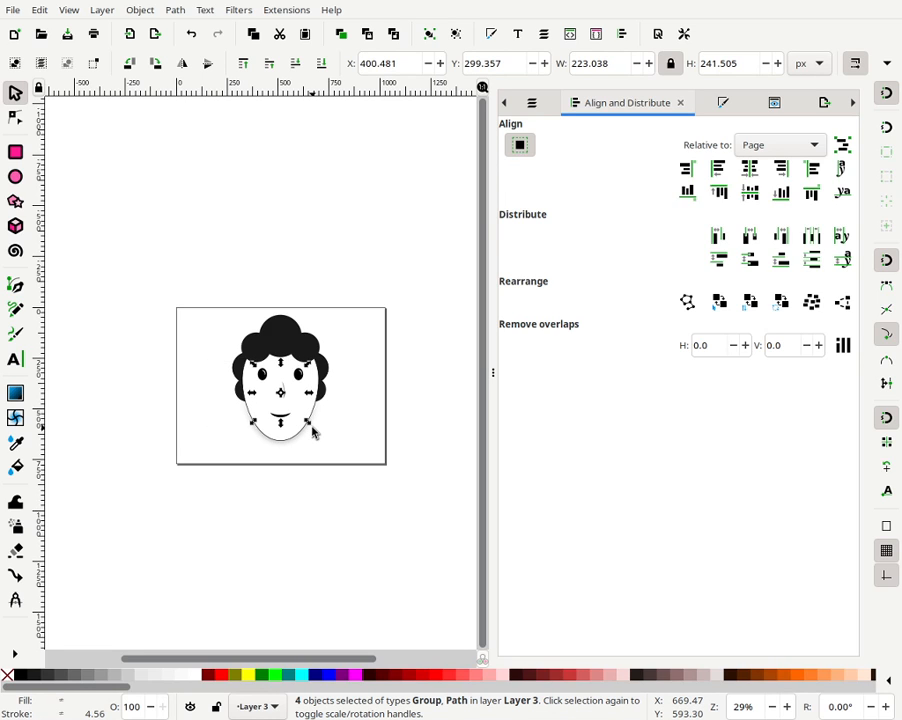
key("Down")
key("Down")
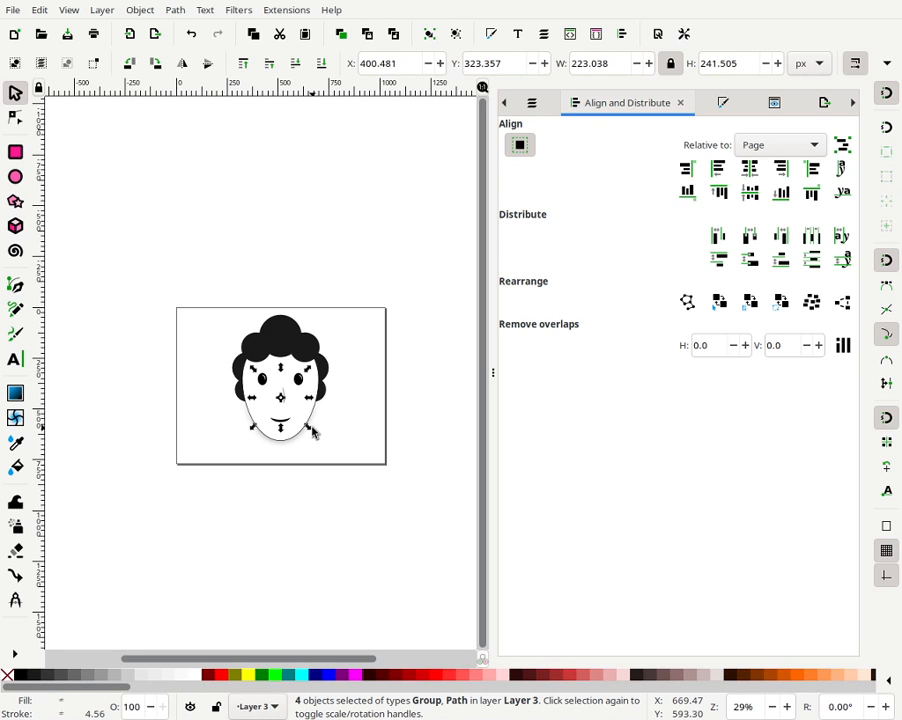
left_click(373, 314)
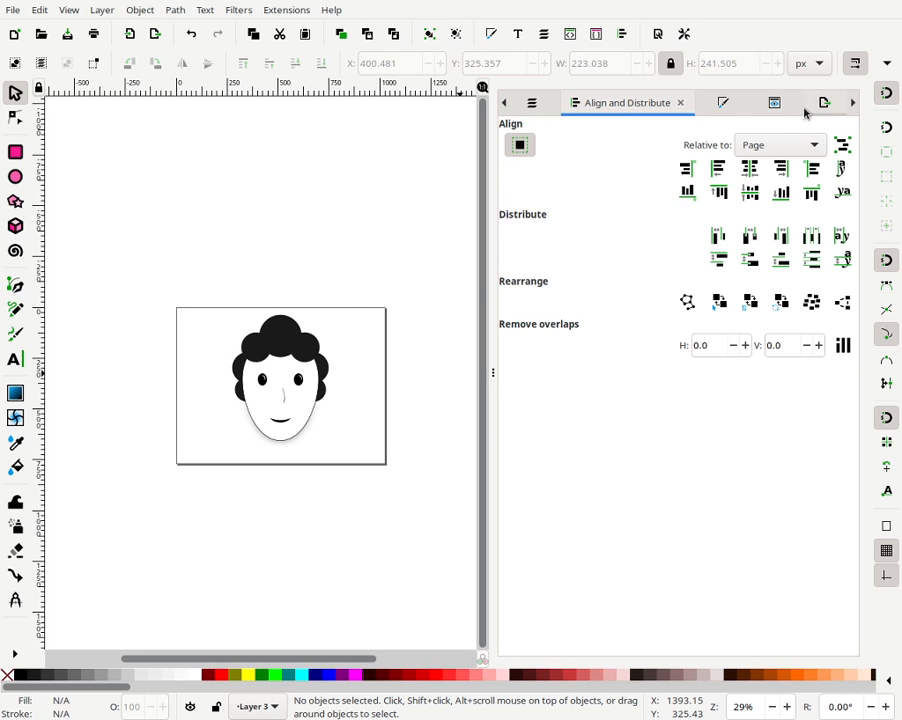
- Replace the Align panel with the Layers panel and zoom to fit the page
left_click_drag(488, 371, 810, 340)
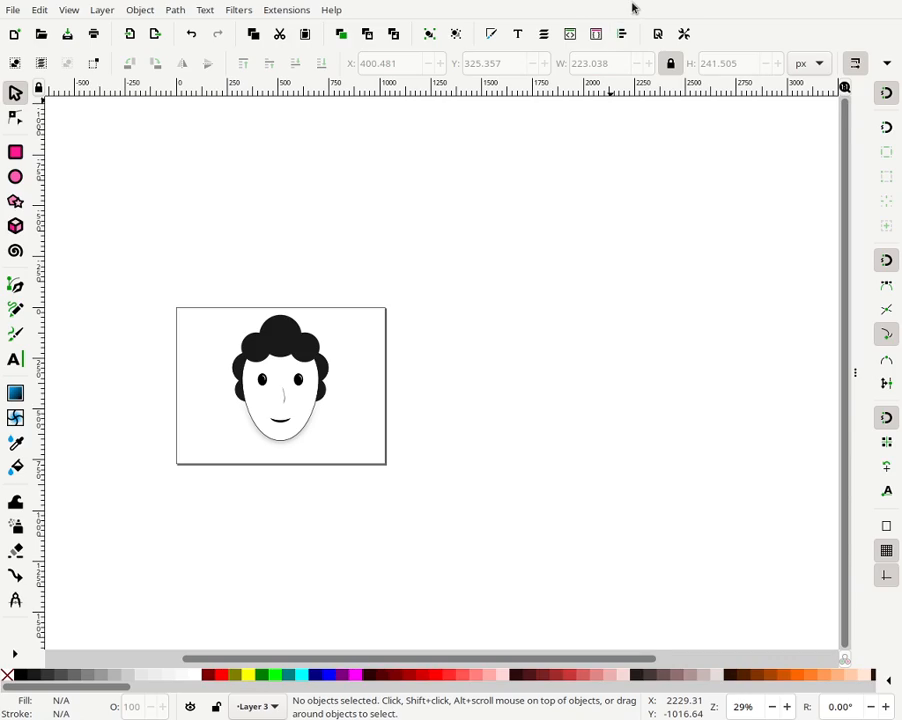
key("F11")
left_click_drag(562, 16, 632, 104)
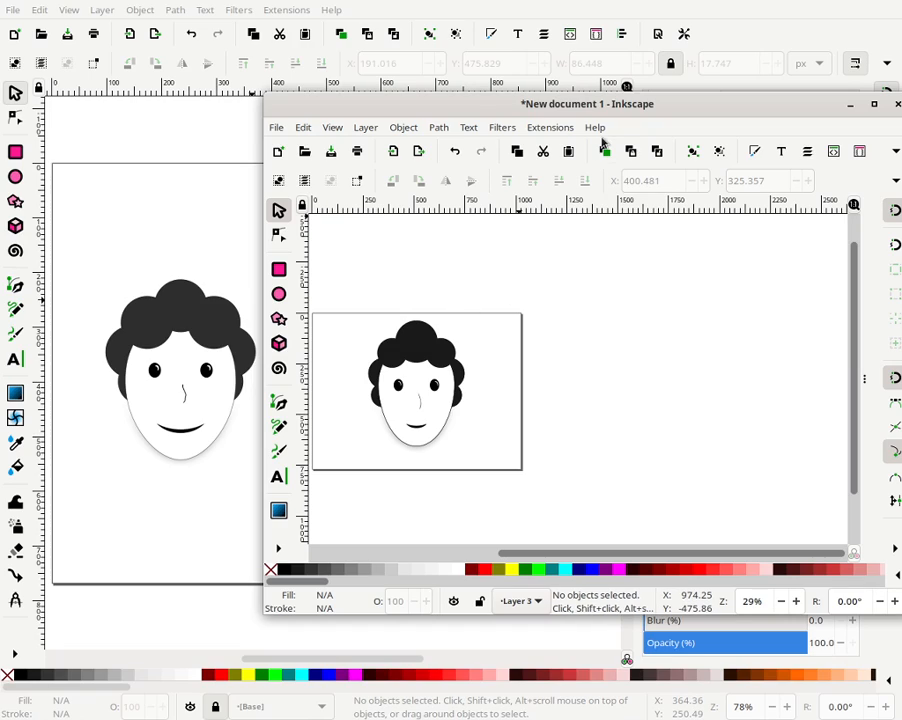
left_click_drag(626, 112, 546, 6)
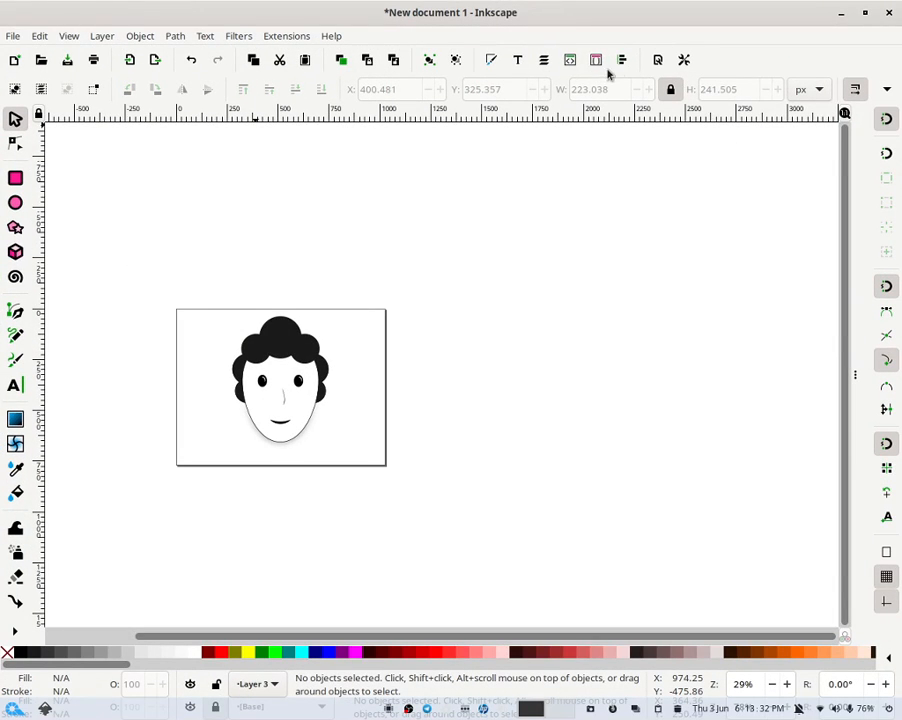
left_click(545, 63)
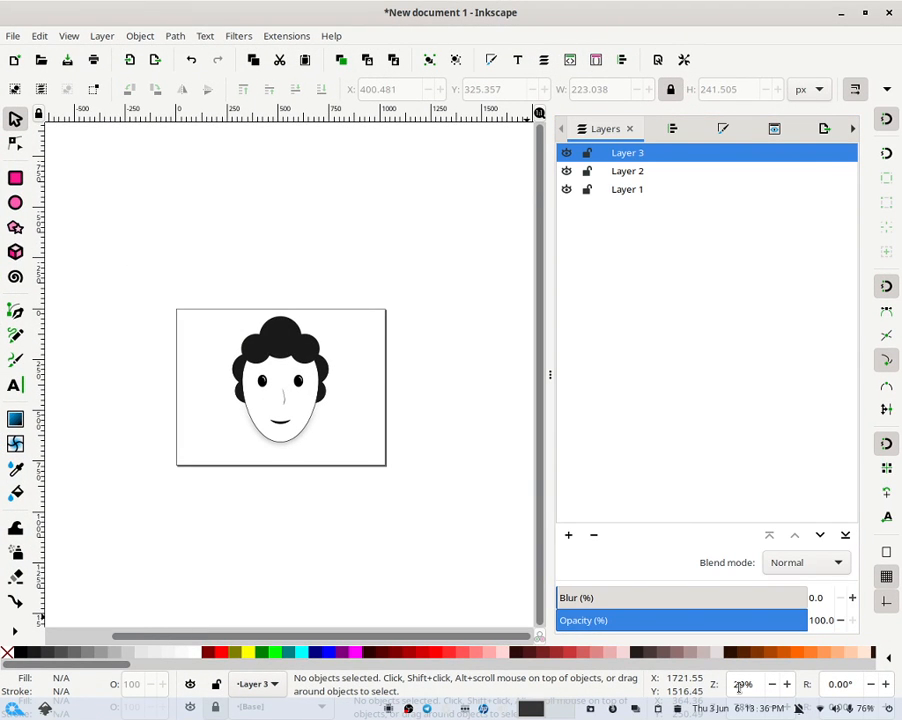
right_click(741, 686)
left_click(772, 618)
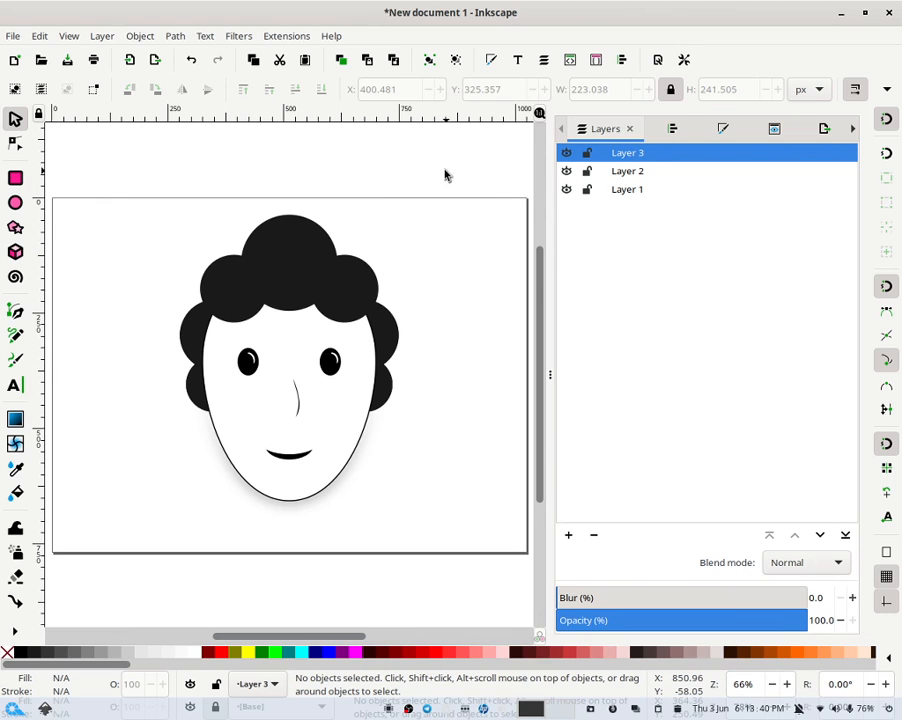
- Select the whole character and move it to Layer 2
mouse_move(445, 175)
left_mouse_down()
mouse_move(103, 612)
mouse_move(157, 558)
mouse_move(150, 578)
left_mouse_up()
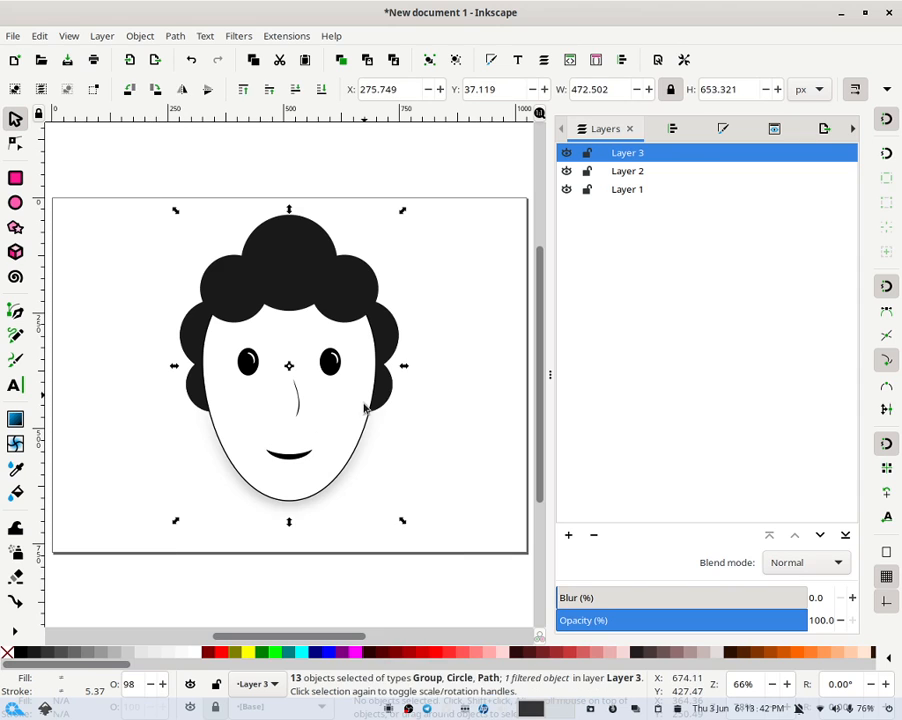
right_click(366, 408)
left_click(412, 496)
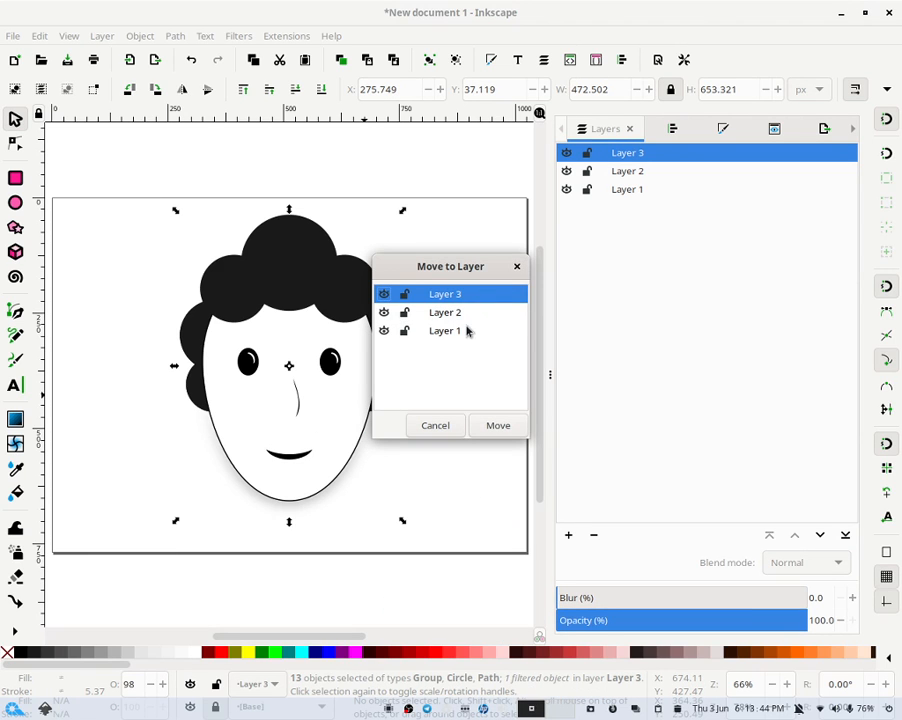
double_click(474, 314)
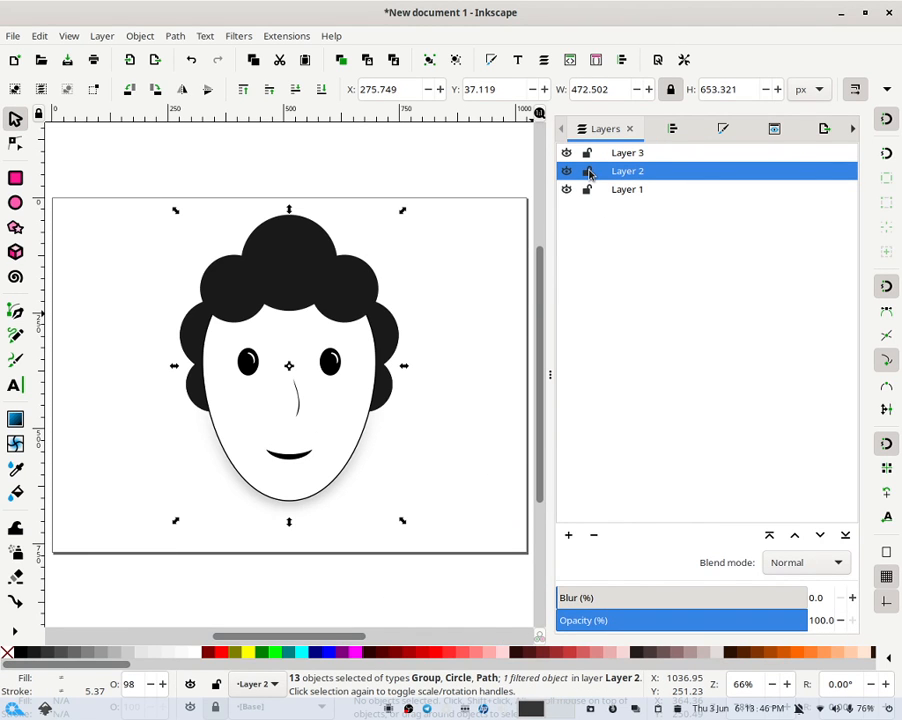
- Lock Layer 2 and draw a black rectangle about 990 × 750 px across the page on Layer 1
left_click(589, 172)
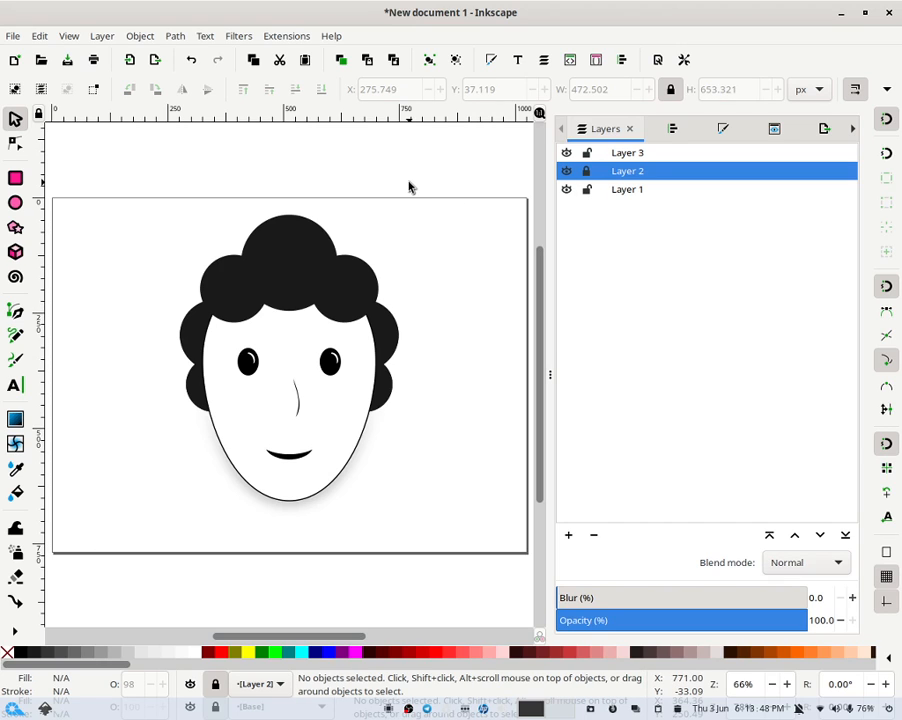
left_click(630, 190)
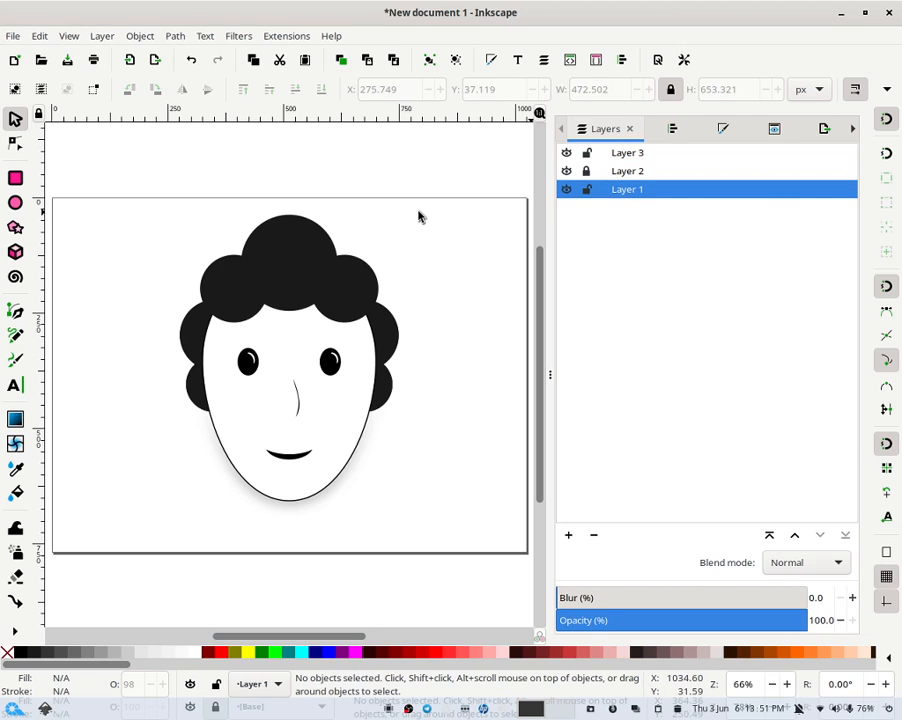
left_click(15, 178)
left_click_drag(66, 200, 522, 549)
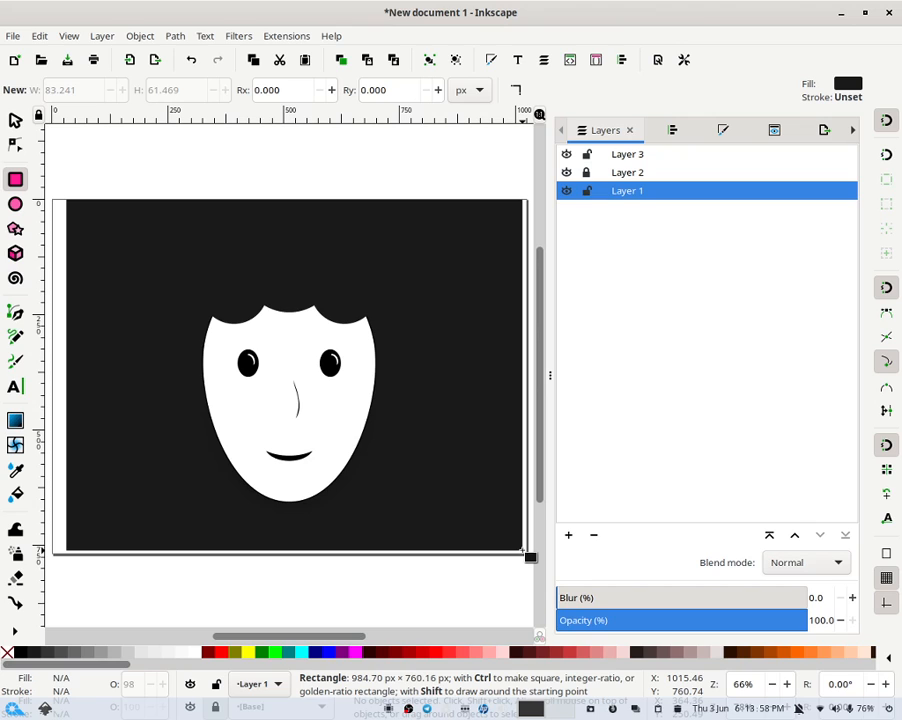
mouse_move(522, 552)
left_mouse_down()
mouse_move(533, 552)
mouse_move(526, 548)
left_mouse_up()
- Set the background rectangle's size to 1024 × 768 px
left_click(93, 88)
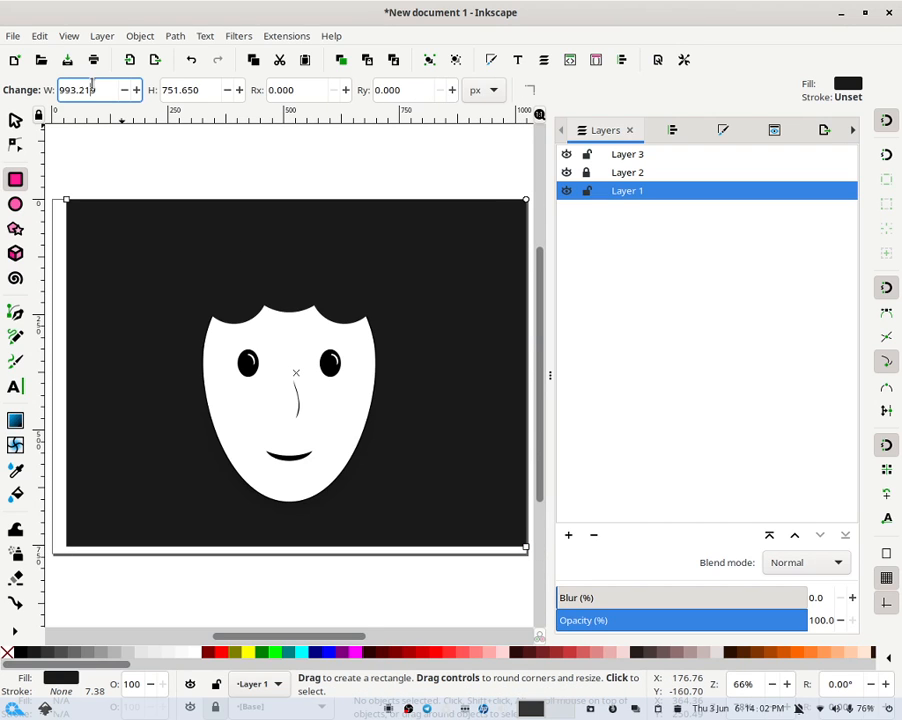
double_click(93, 88)
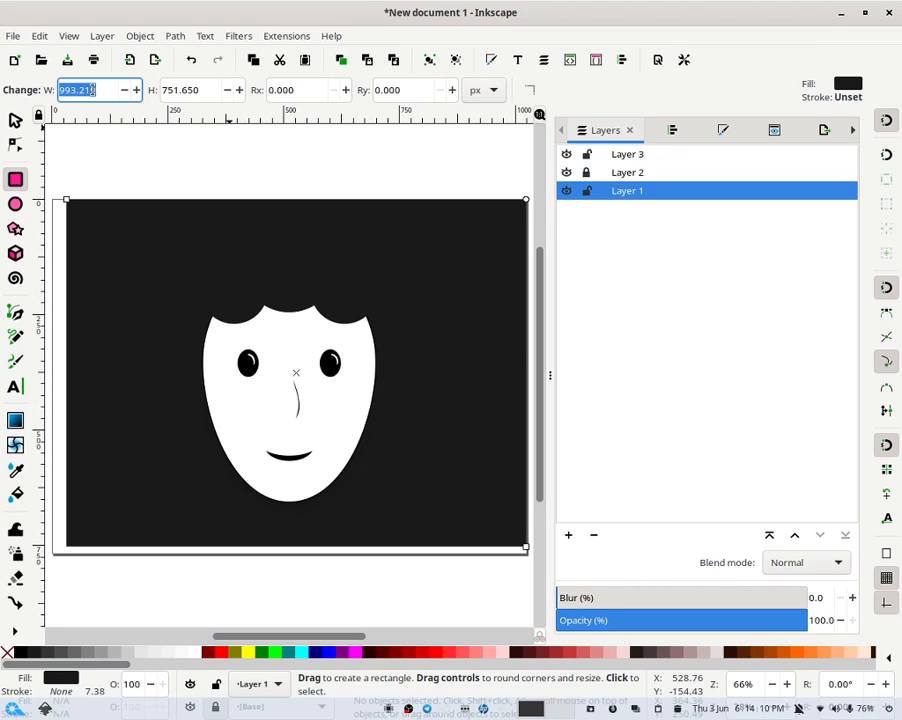
type("1024")
key("Tab")
type("7")
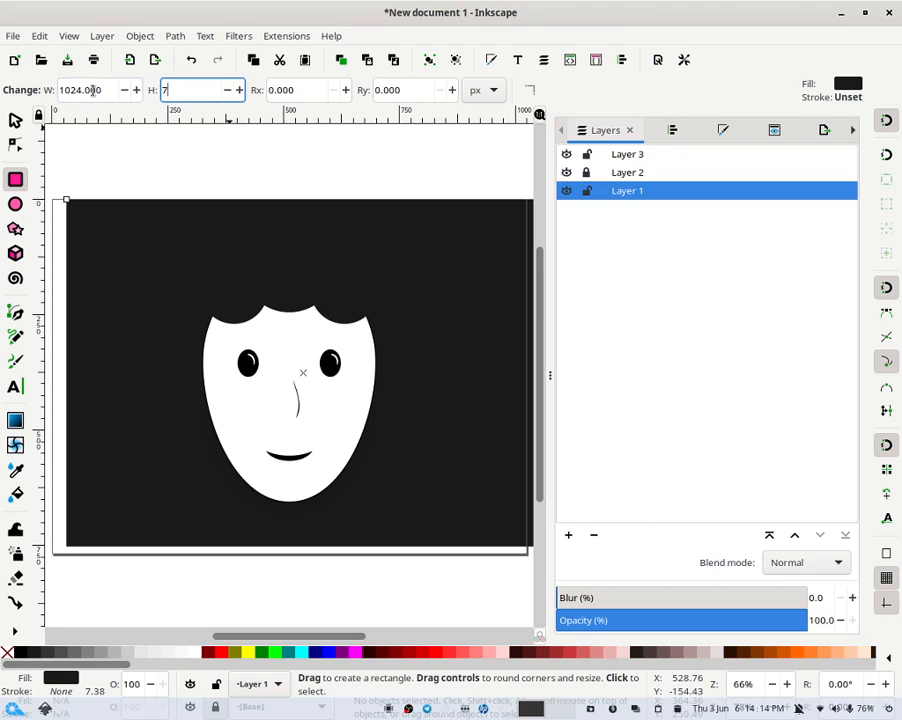
type("68")
- Centre the rectangle on the page horizontally and vertically with Align and Distribute
left_click(596, 60)
left_click(761, 205)
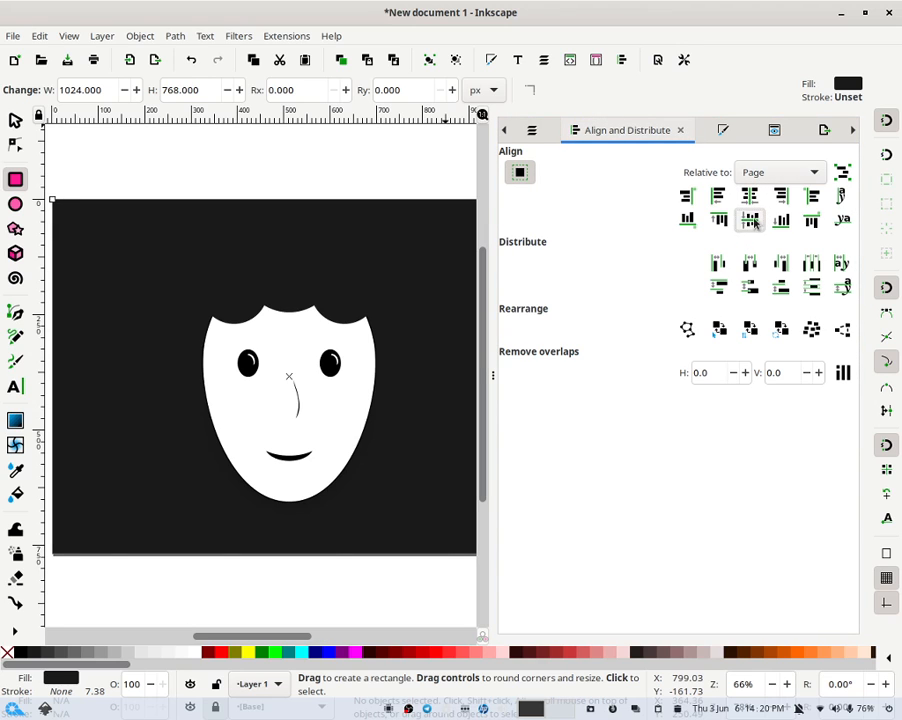
left_click(755, 222)
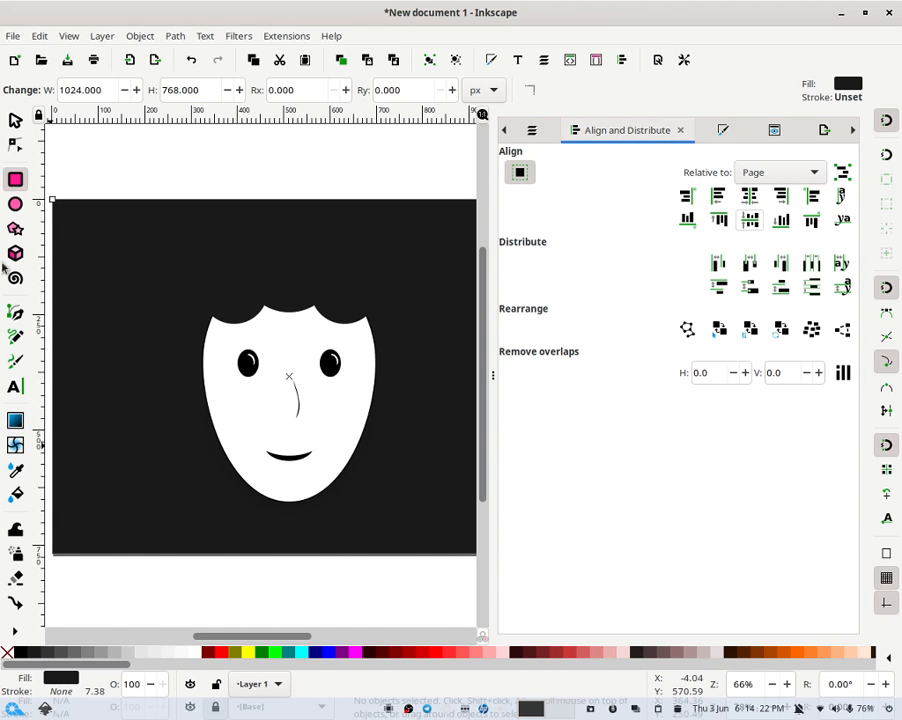
- Recolour the background rectangle's fill white from the palette
left_click(17, 120)
left_click(190, 652)
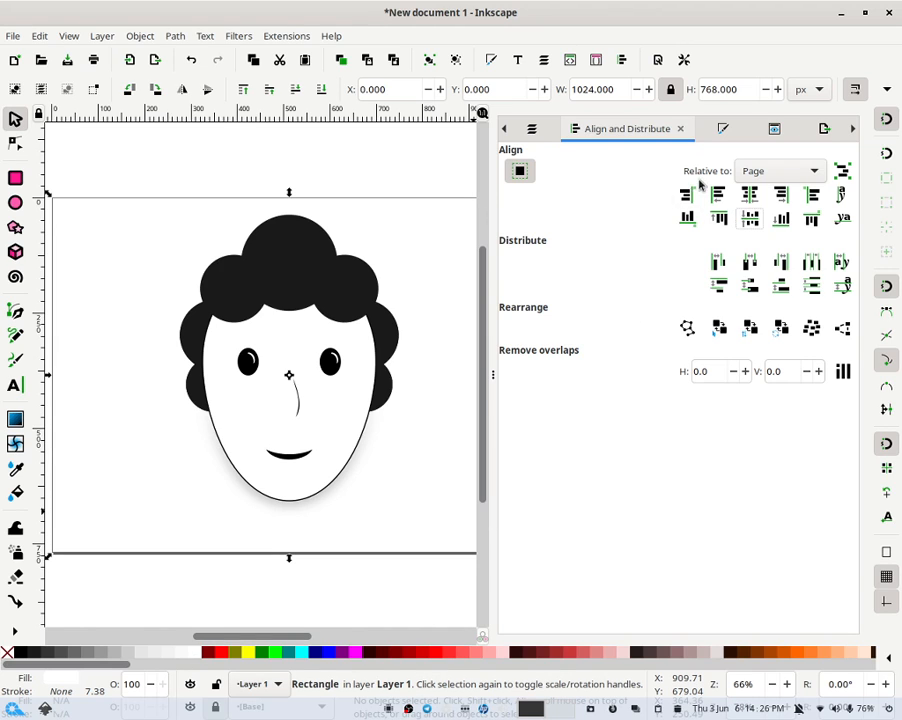
- Hide and lock Layer 1 in the Layers panel
left_click(532, 128)
left_click(520, 192)
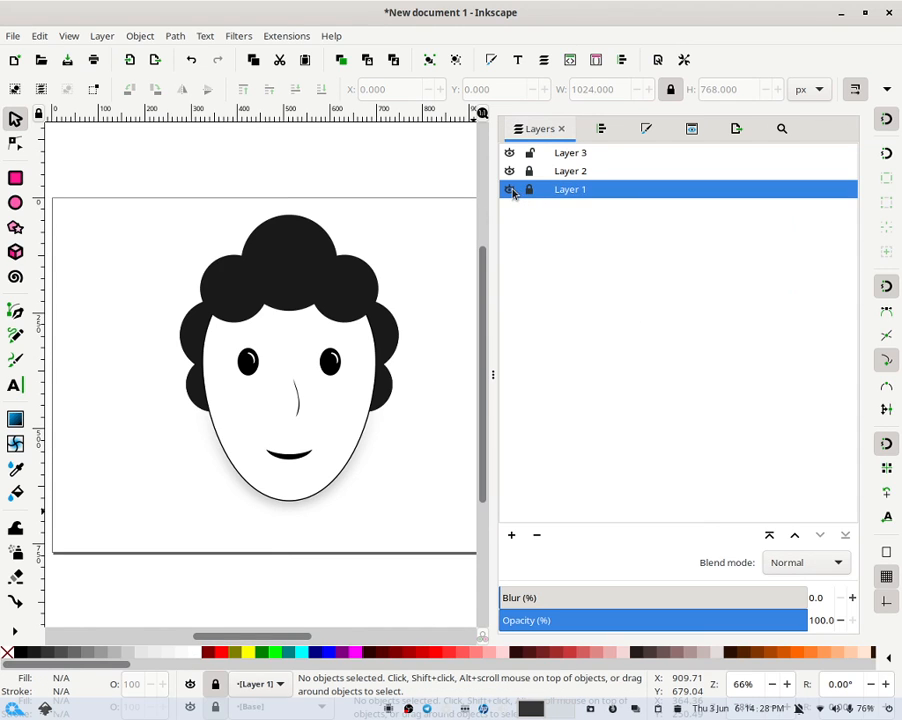
- Preview the drawing in the Icon Preview panel
left_click(706, 131)
left_click(785, 272)
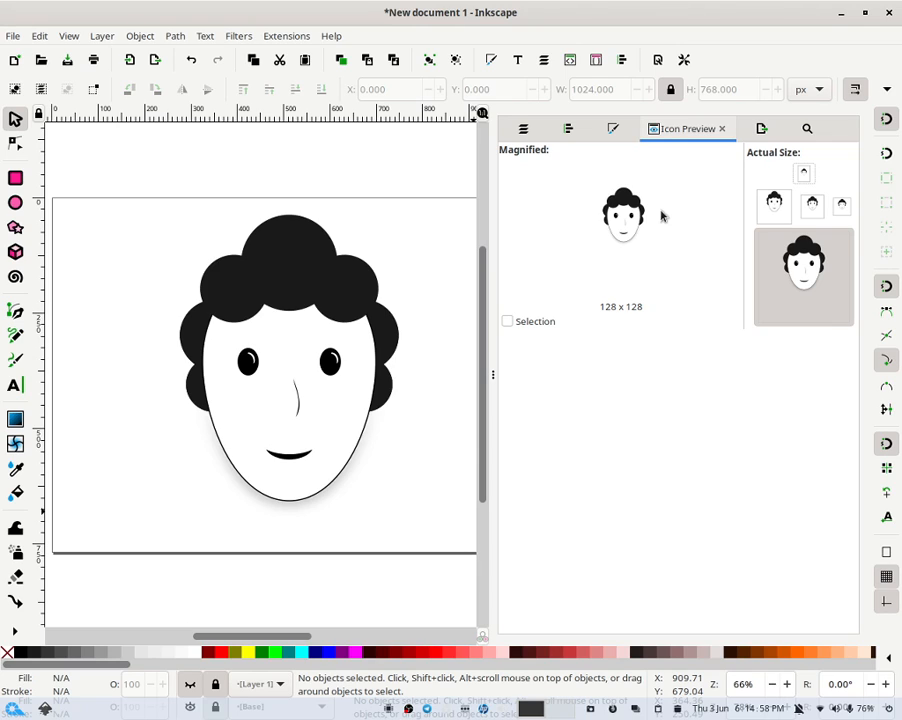
left_click(530, 130)
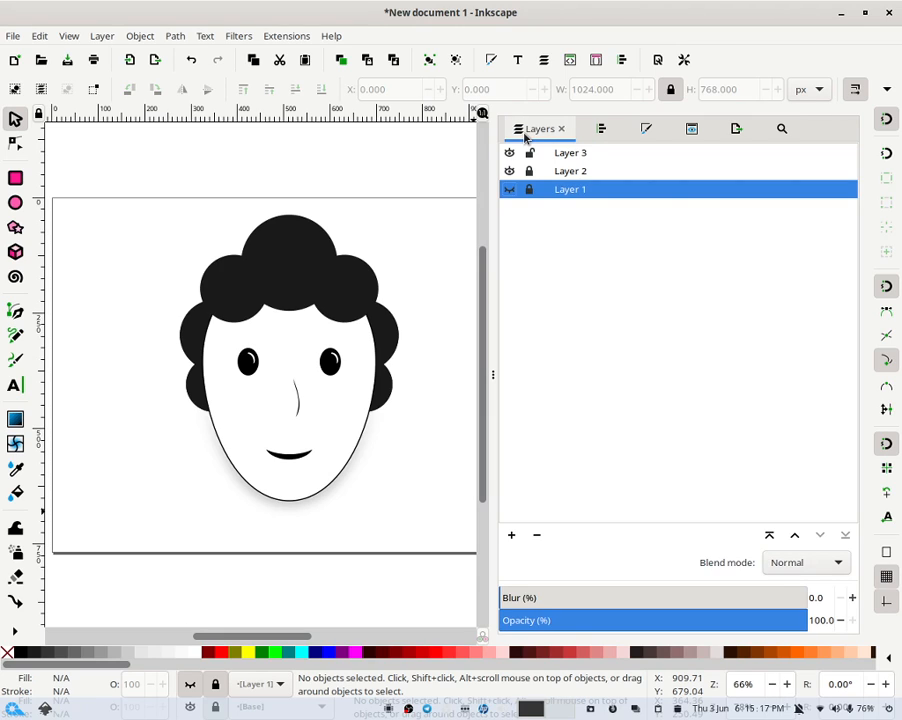
- Show Layer 1 again and recheck the drawing in the Icon Preview panel
left_click(510, 190)
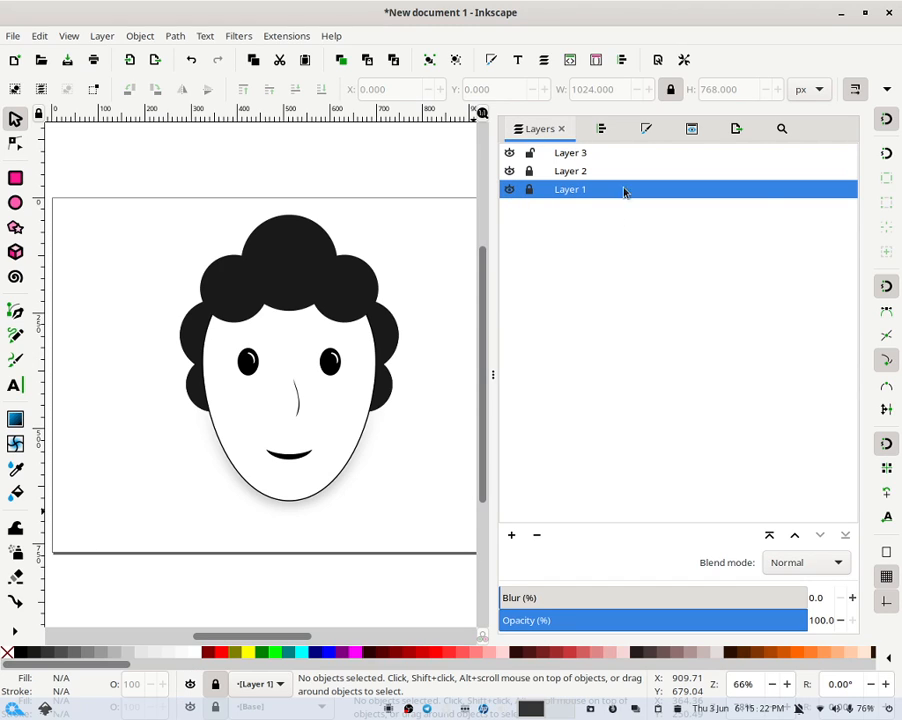
left_click(691, 128)
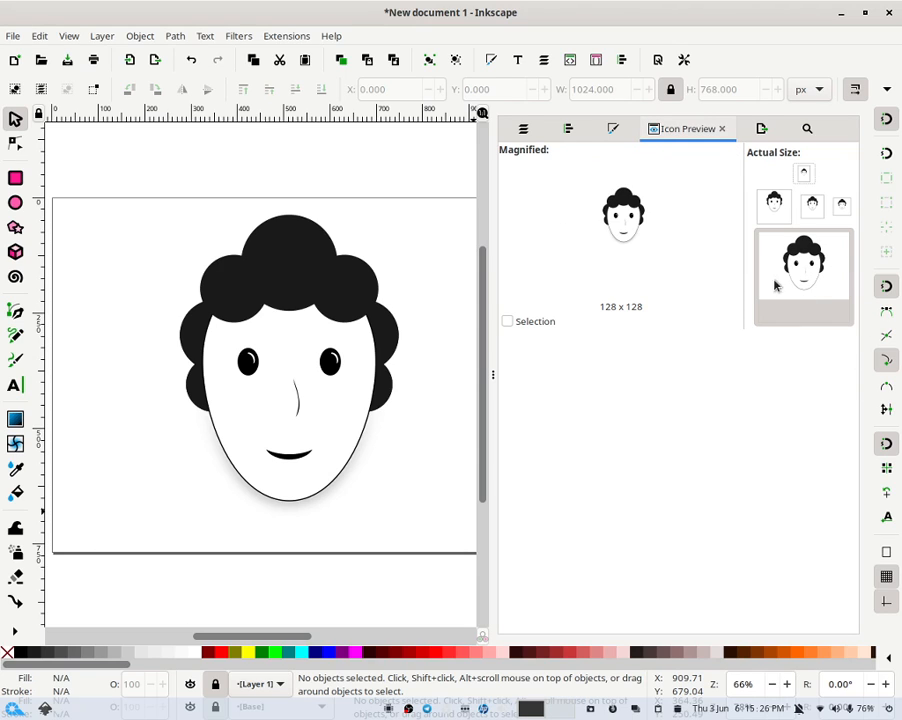
left_click(523, 128)
- Group the whole character and centre the group vertically on the page
right_click(747, 684)
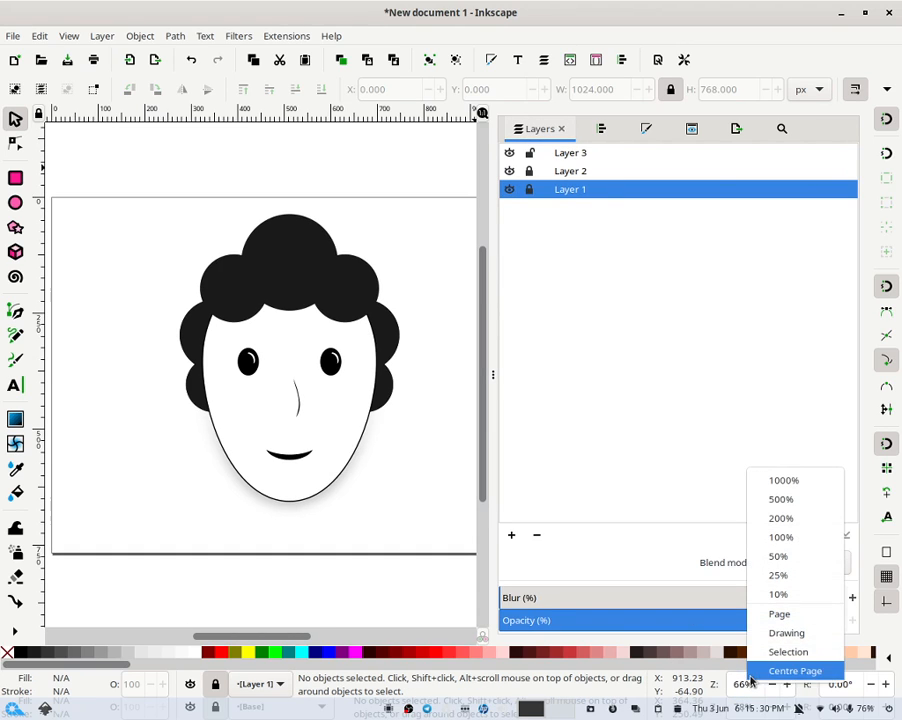
left_click(774, 609)
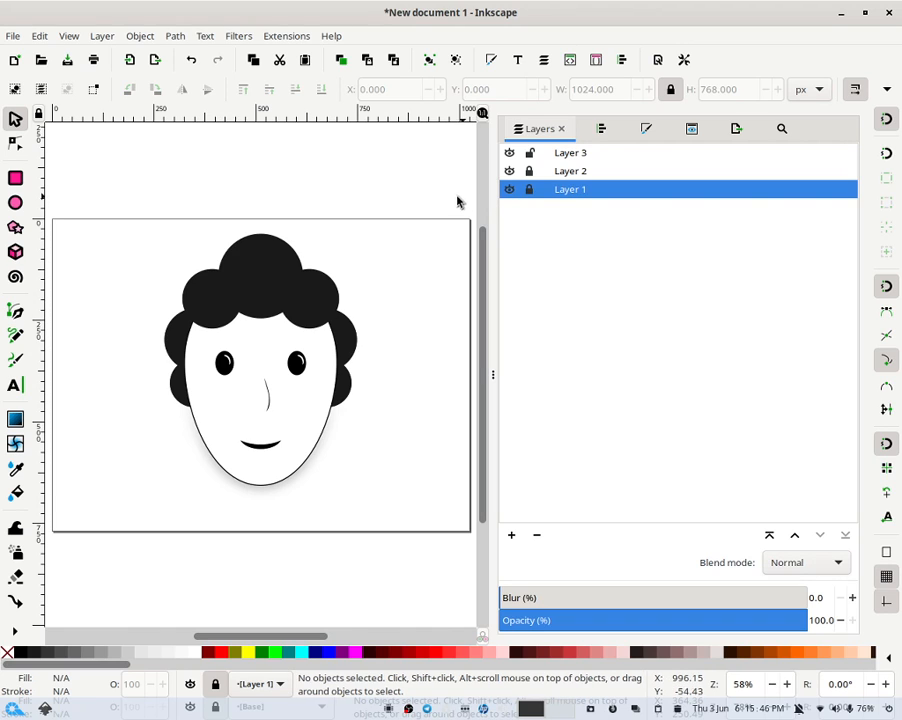
mouse_move(399, 164)
left_mouse_down()
mouse_move(180, 284)
mouse_move(101, 488)
mouse_move(123, 589)
left_mouse_up()
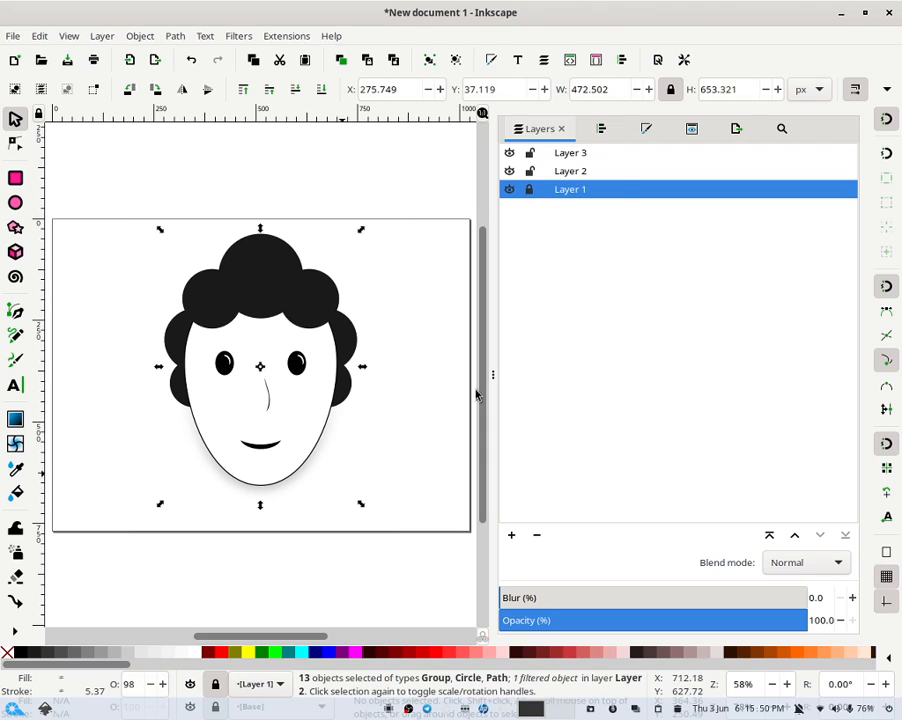
left_click(430, 60)
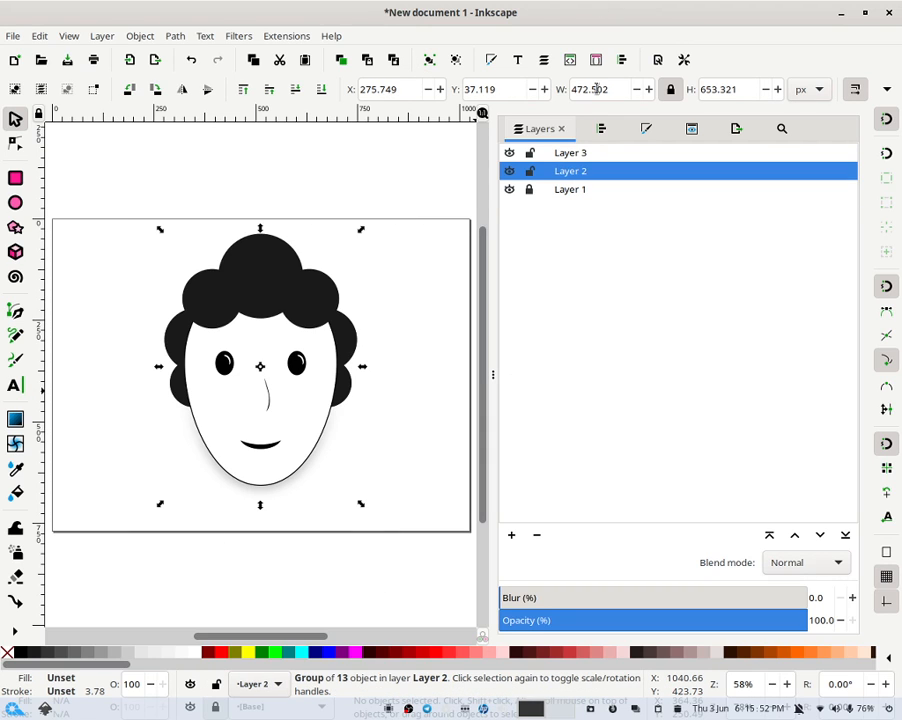
left_click(623, 60)
left_click(745, 218)
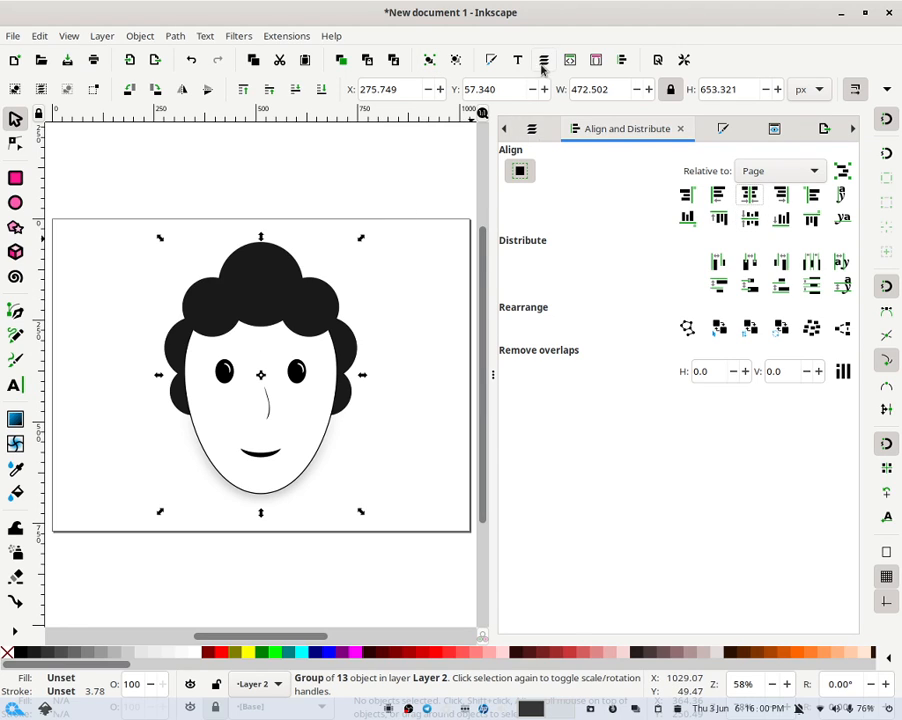
left_click(537, 133)
left_click(528, 172)
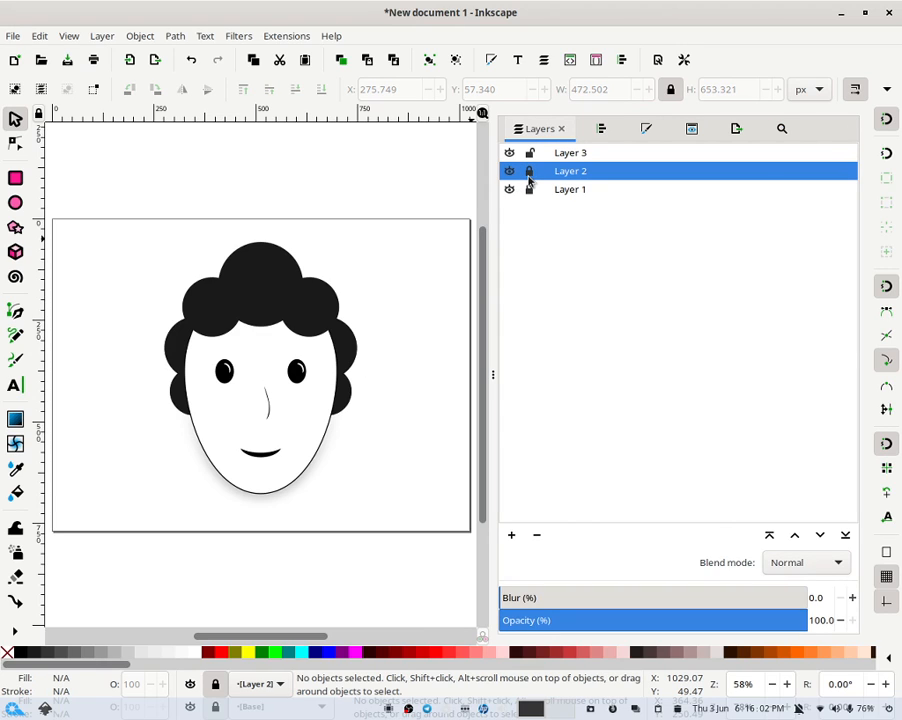
left_click(529, 171)
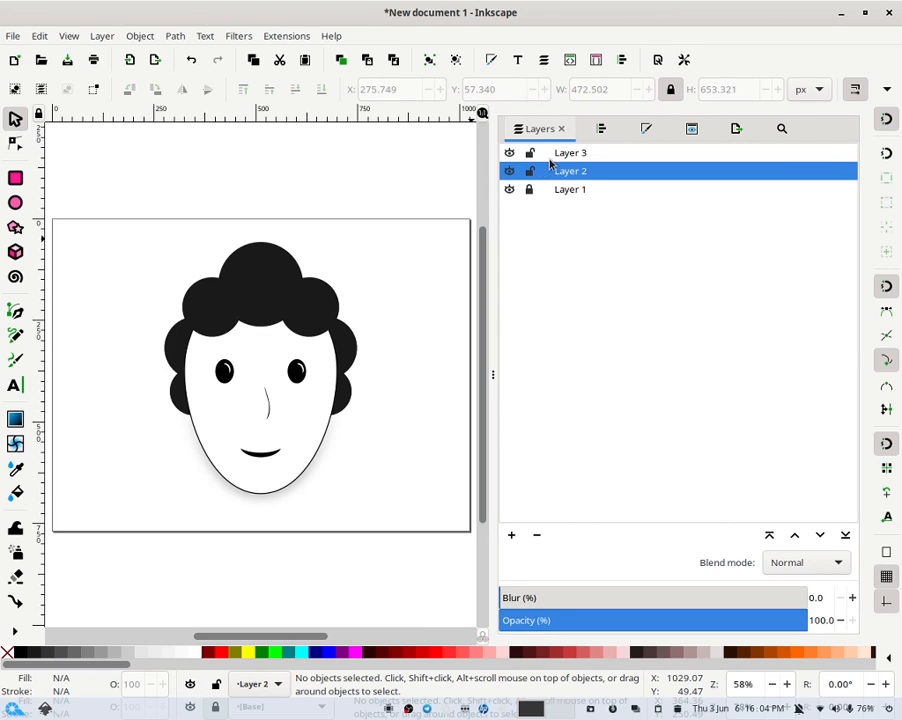
- Rename Layer 2 to Base and Layer 3 to Eyes
double_click(564, 172)
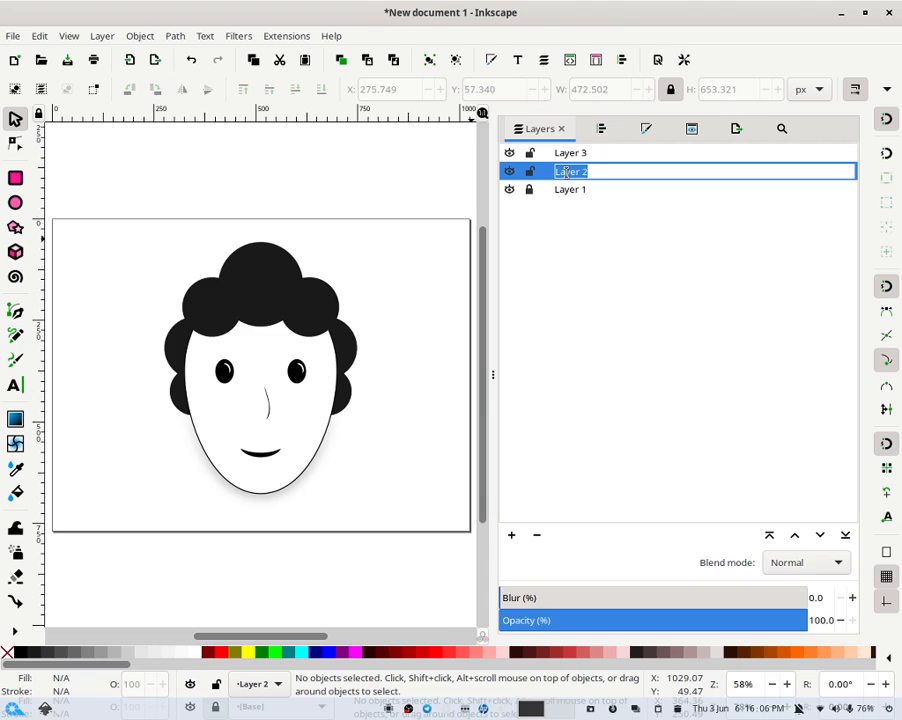
type("Base")
key("Return")
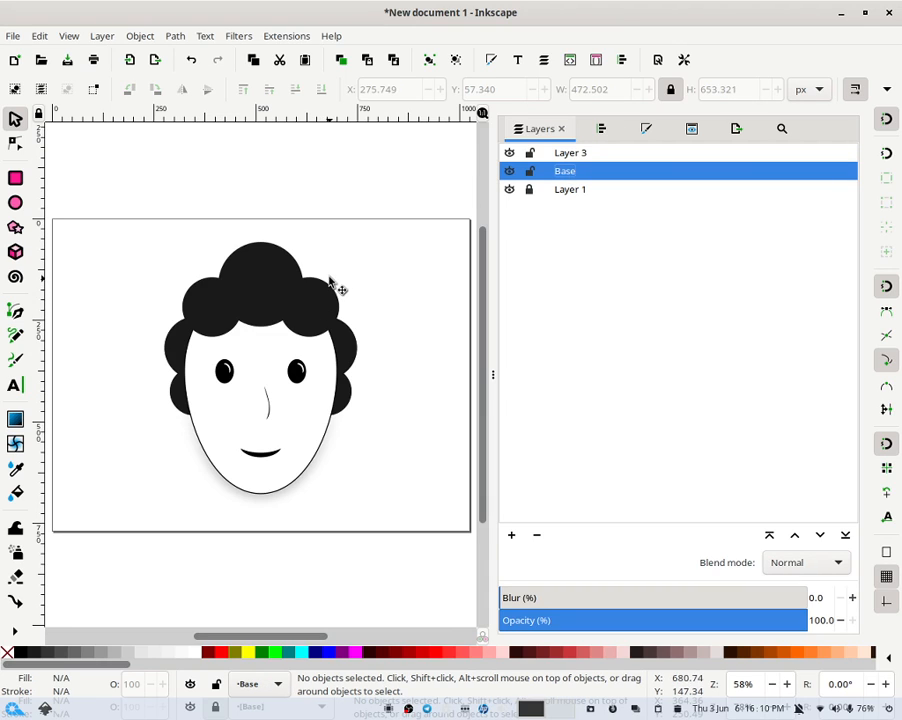
double_click(566, 153)
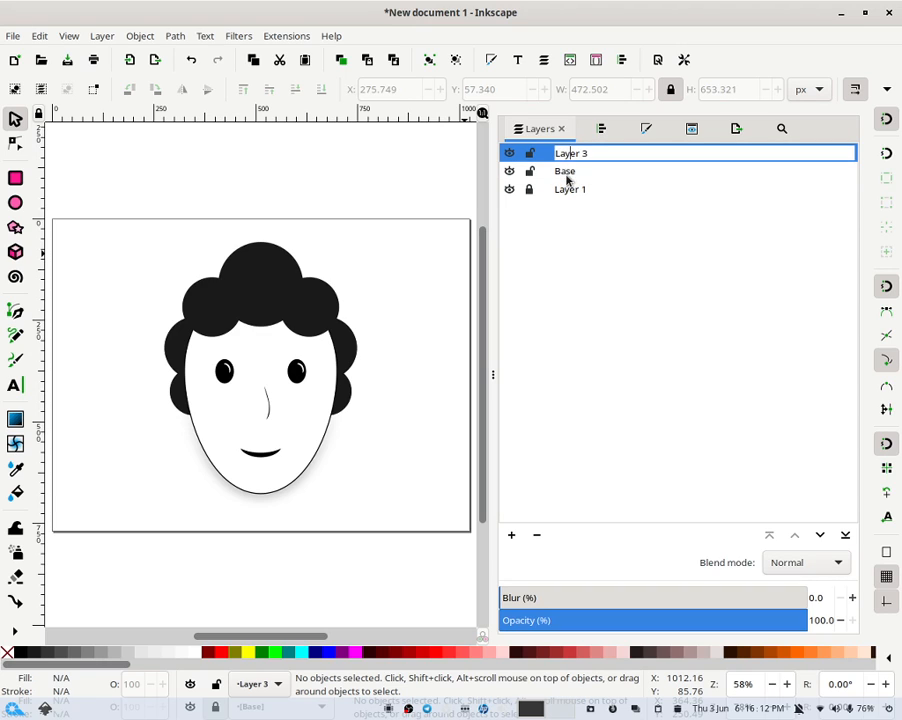
type("Eyes")
key("Return")
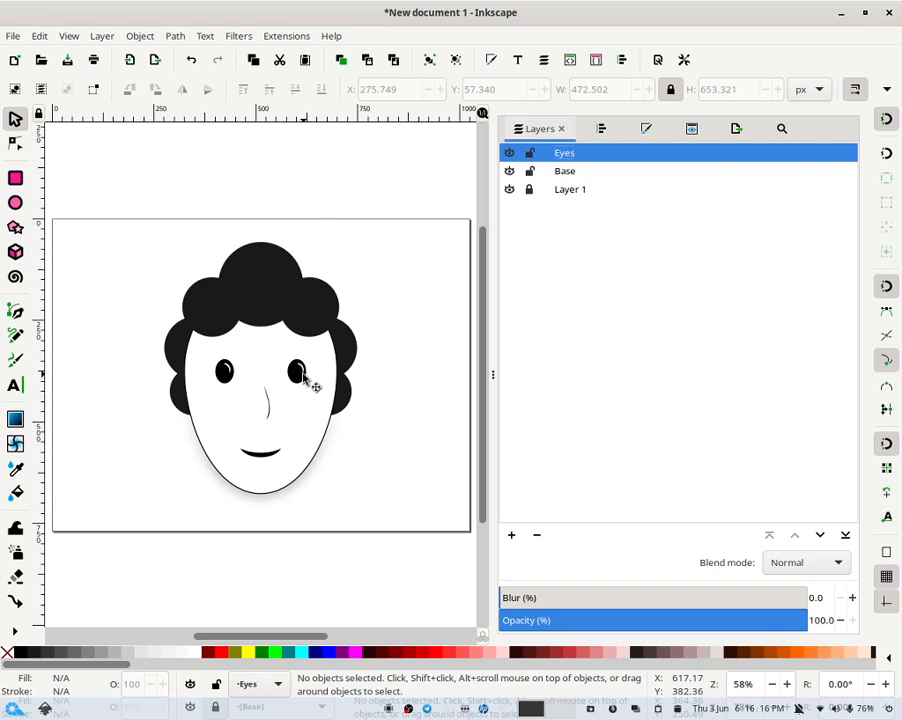
- Select the character group on the Base layer and ungroup it
left_click_drag(422, 348, 181, 394)
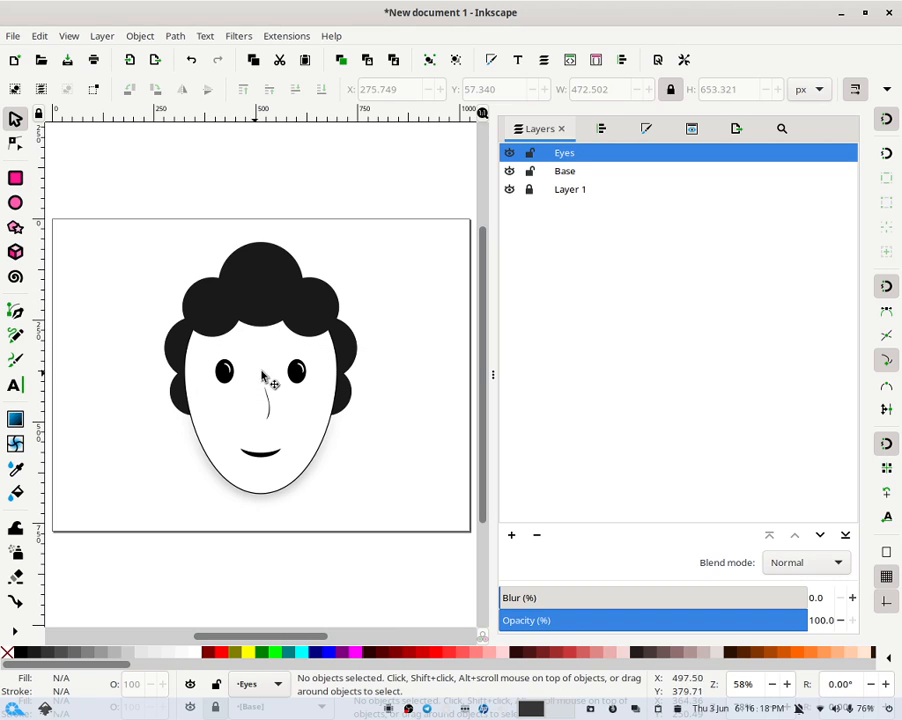
left_click(327, 363)
left_click(453, 61)
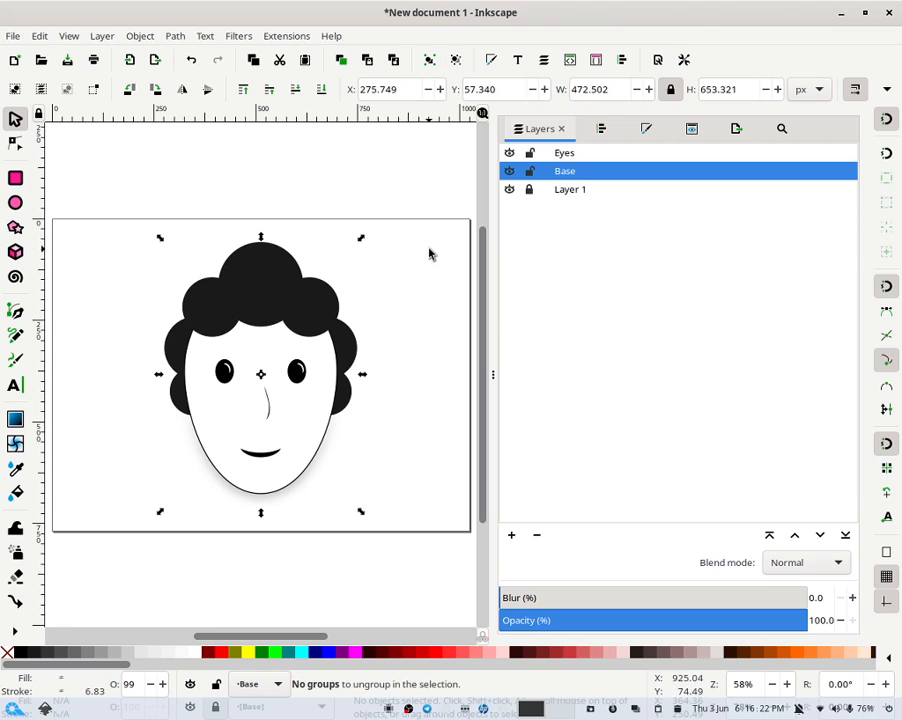
- Select both eyes and move them to the Eyes layer
left_click(401, 332)
left_click_drag(403, 328, 150, 394)
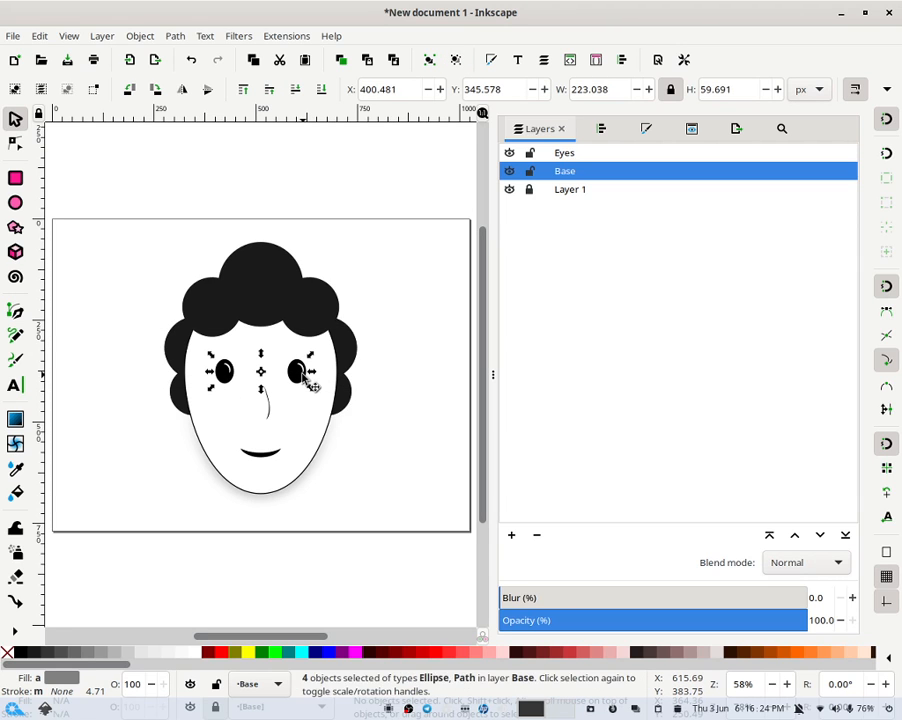
right_click(307, 381)
left_click(393, 497)
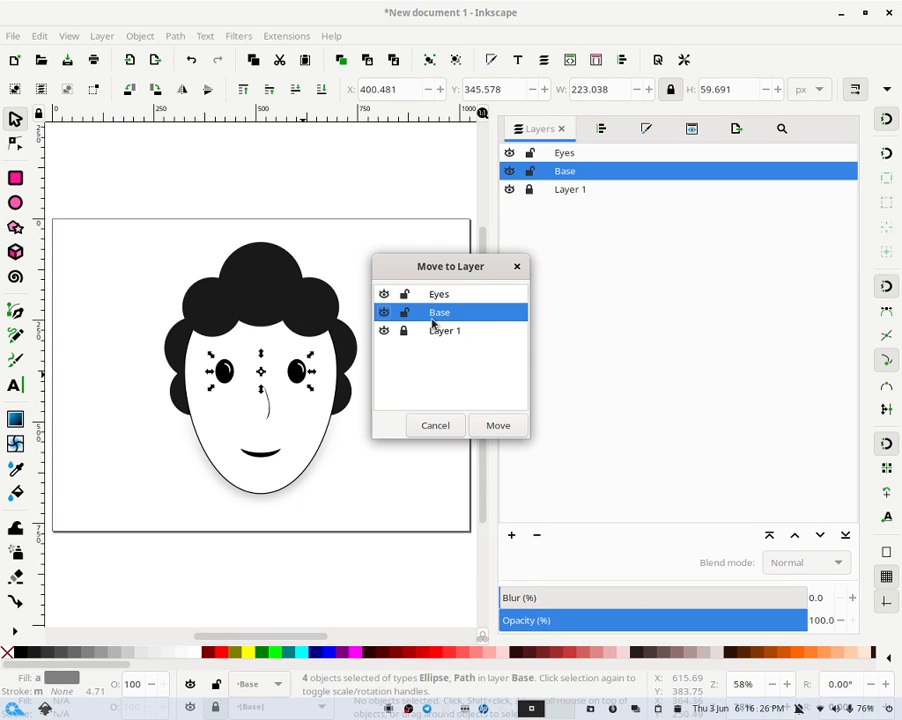
left_click(449, 297)
key("Return")
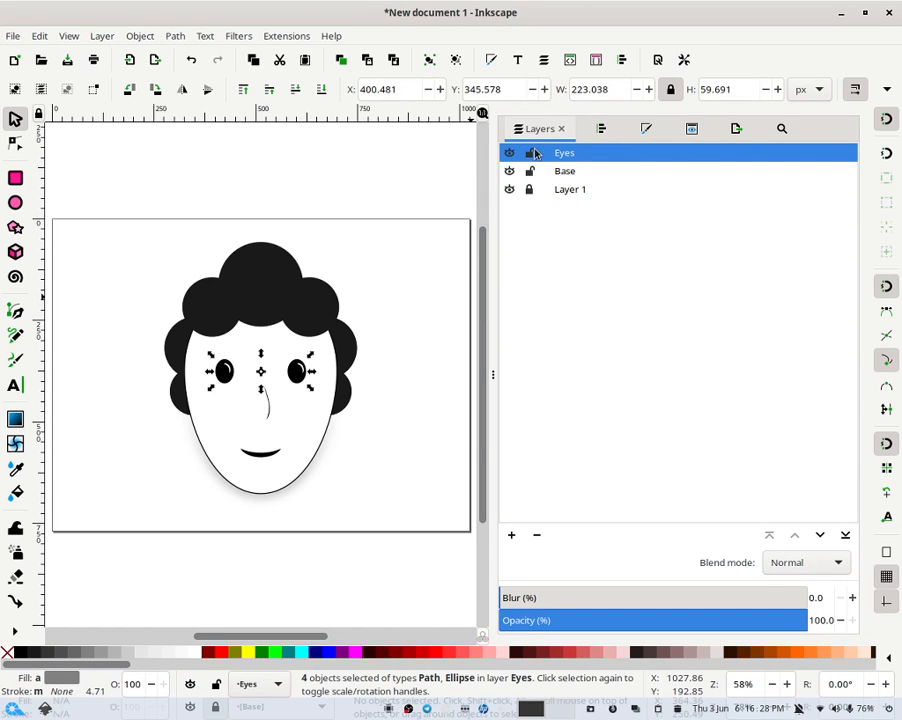
- Lock the Eyes layer and toggle its visibility off and back on
left_click(533, 152)
left_click(548, 176)
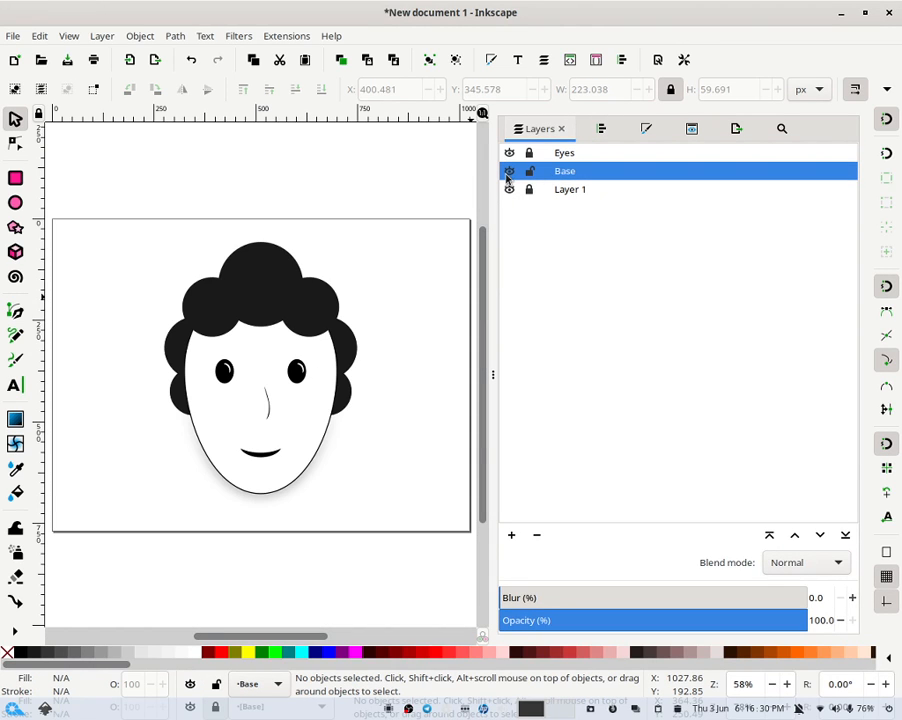
left_click(509, 153)
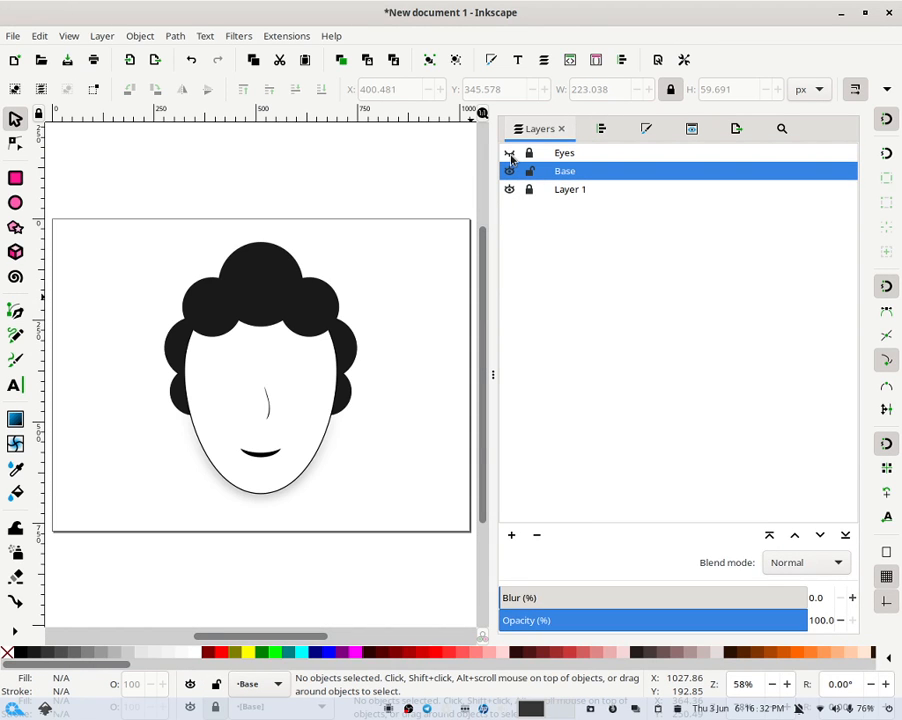
left_click(509, 153)
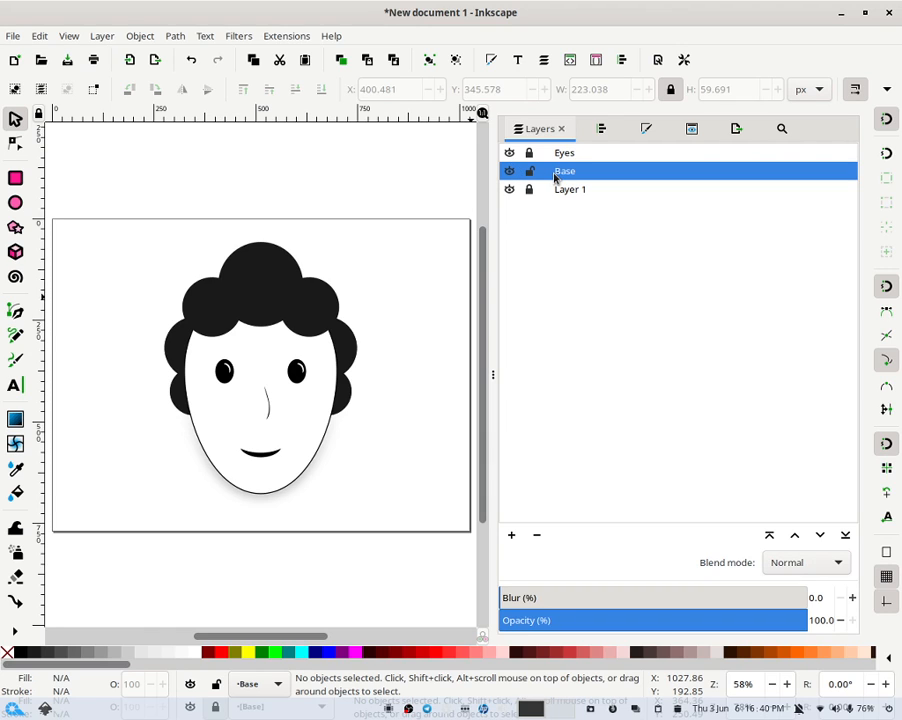
- Add a new layer named Mouth (Happy) above the Base layer
left_click(511, 535)
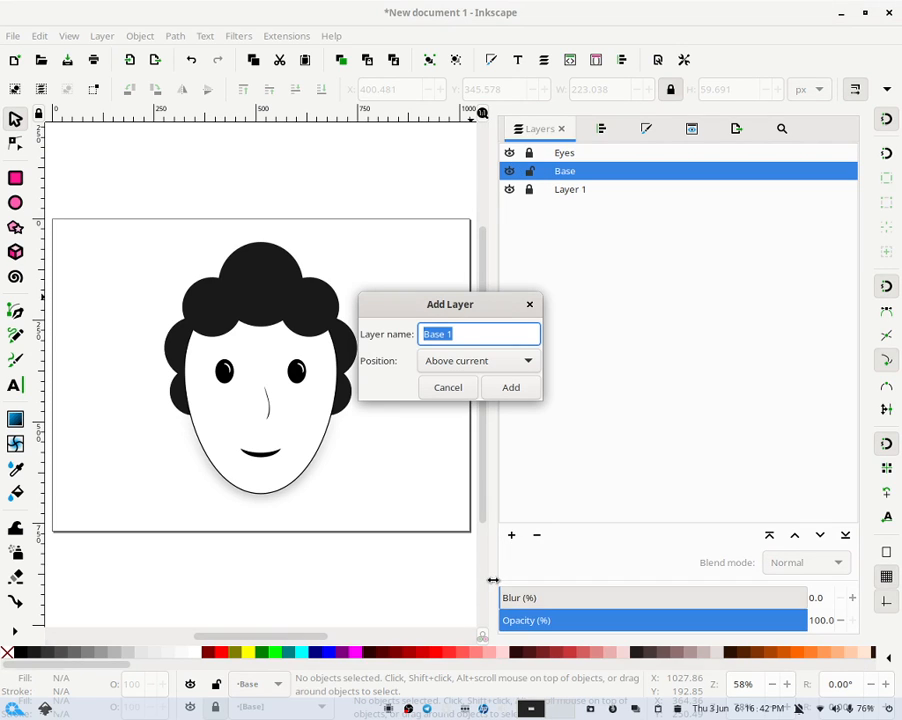
type("Mouth (Happy")
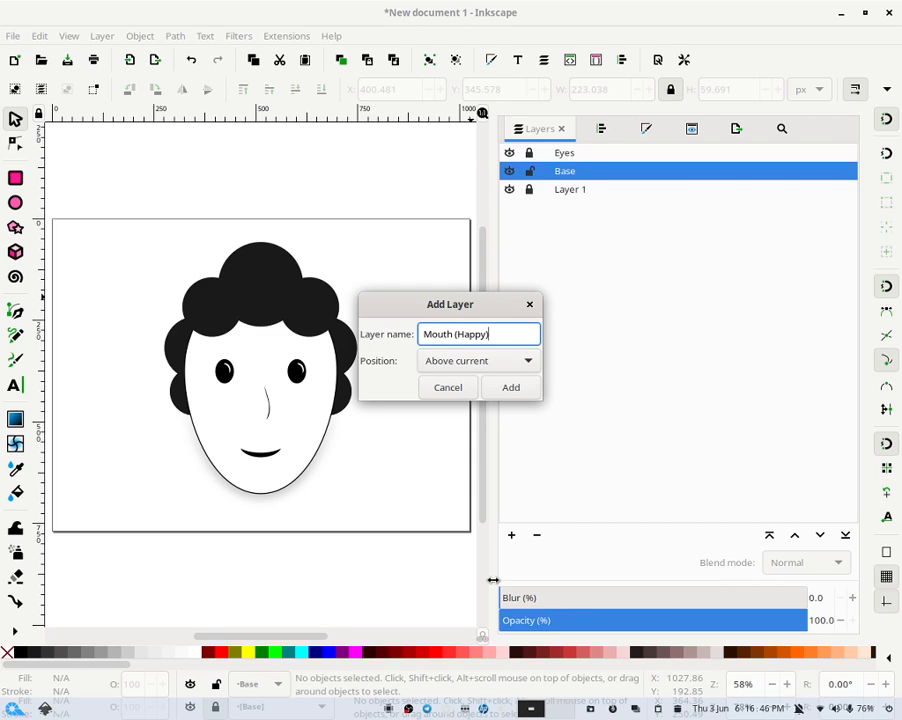
left_click(513, 392)
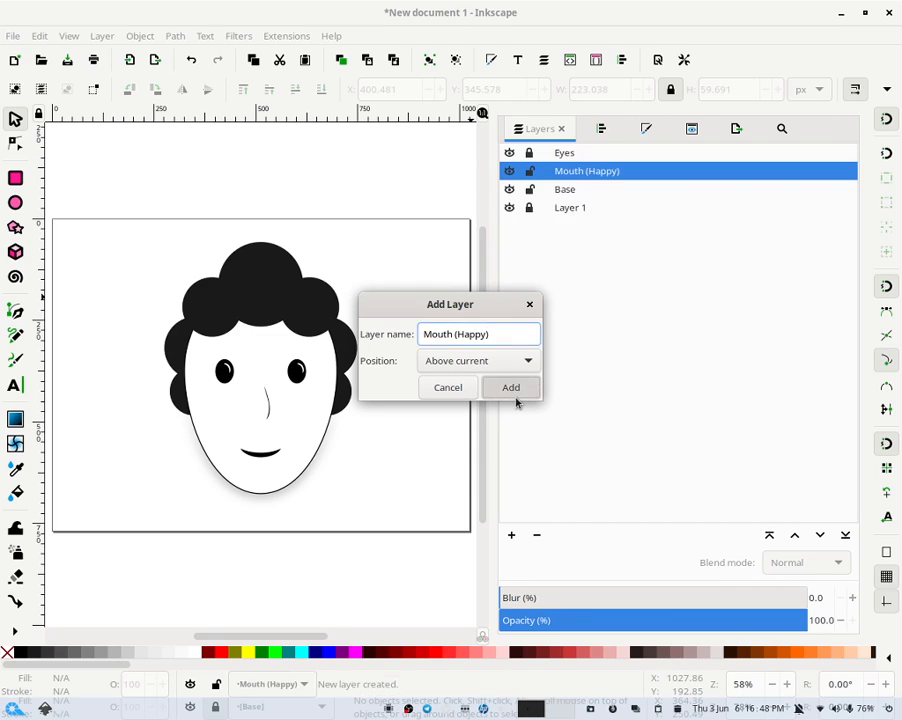
- Select the mouth path on the Base layer and move it to the Mouth (Happy) layer
left_click_drag(348, 516, 189, 440)
right_click(271, 457)
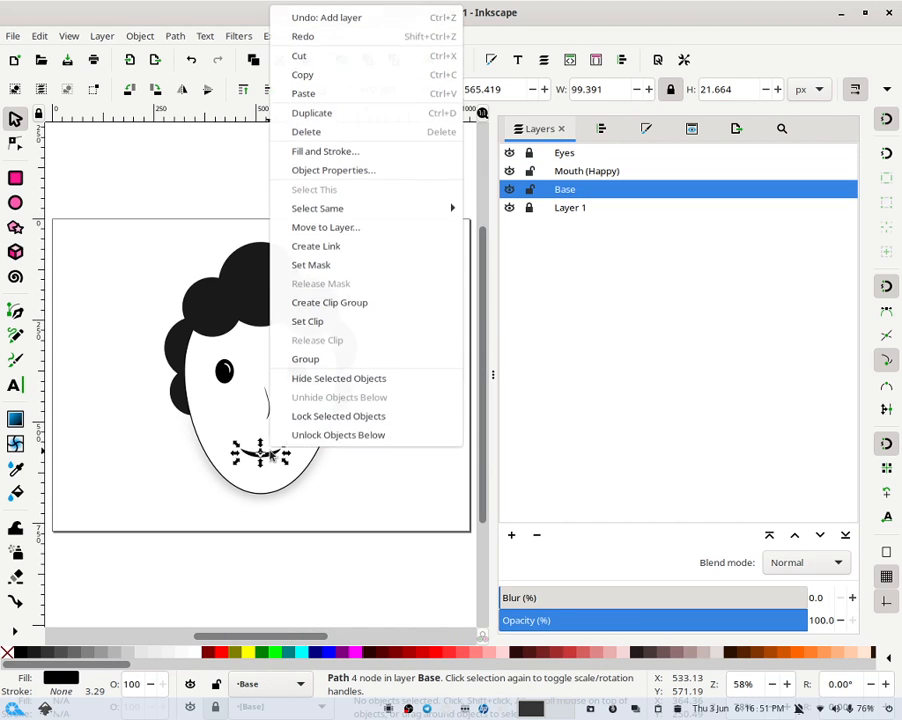
left_click(380, 229)
left_click(462, 312)
key("Return")
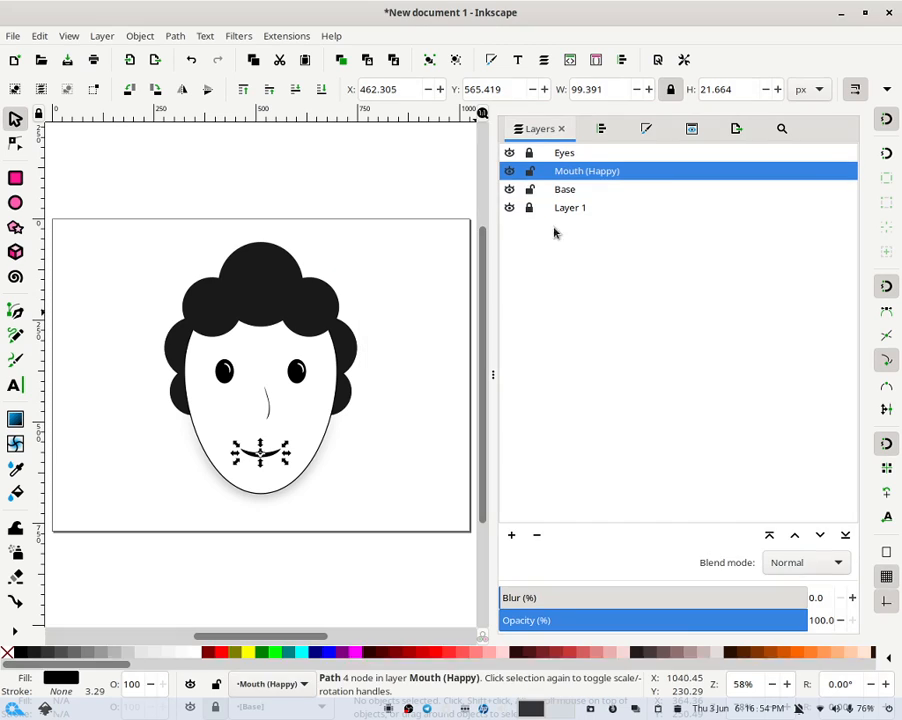
- Toggle the Mouth (Happy) layer's visibility off and on, then hide both the Mouth (Happy) and Eyes layers
left_click(511, 172)
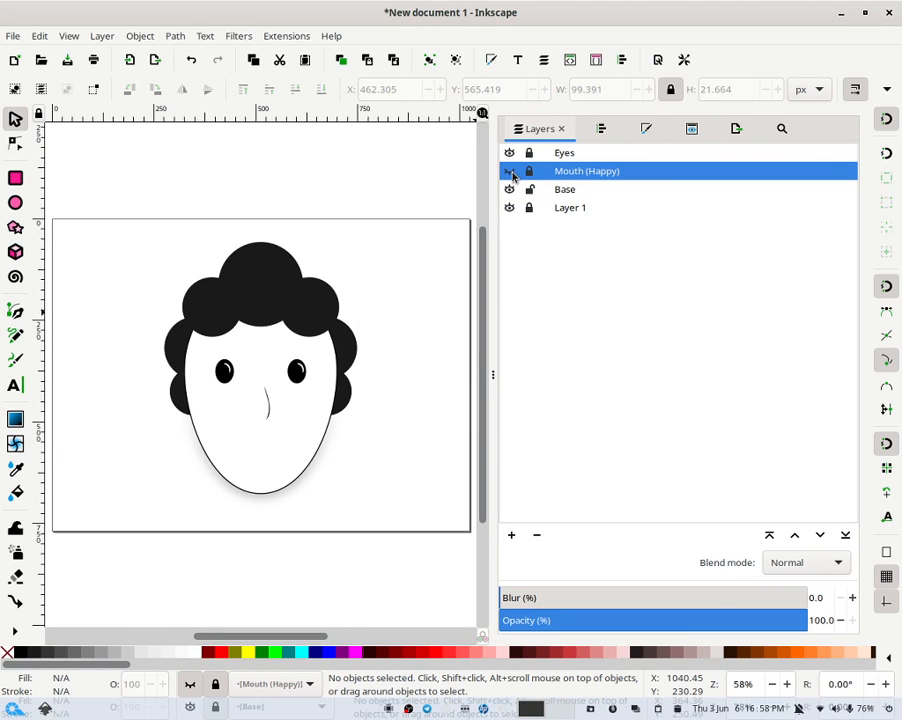
left_click(511, 172)
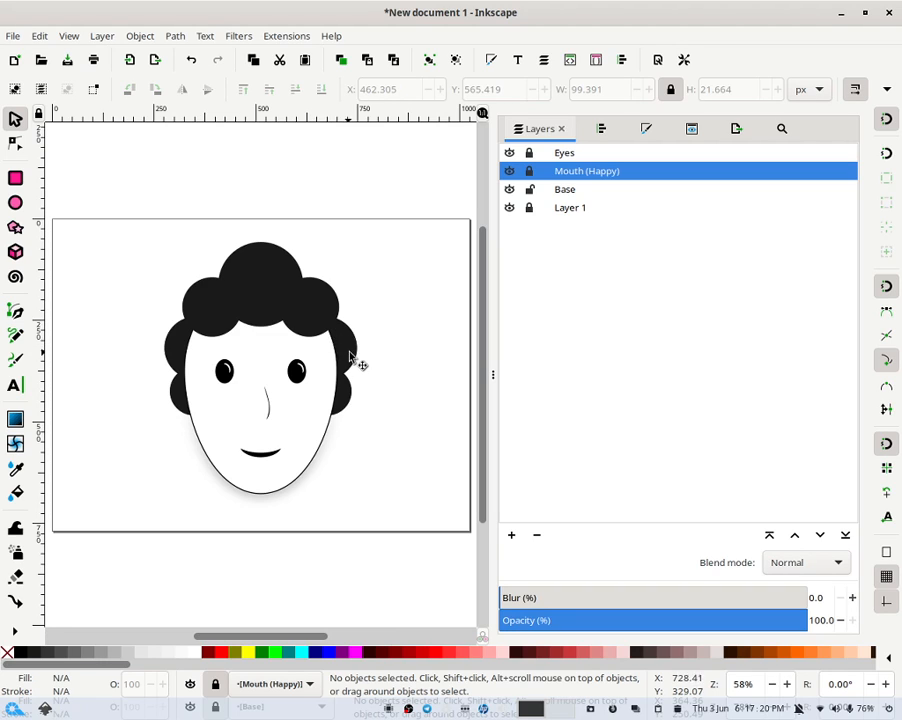
left_click(509, 171)
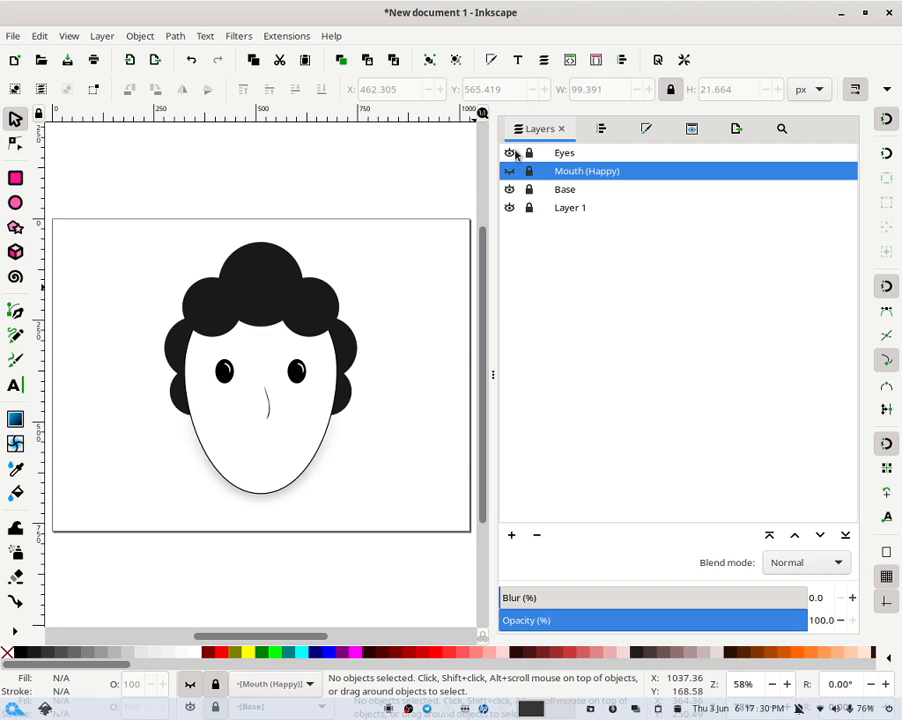
left_click(510, 153)
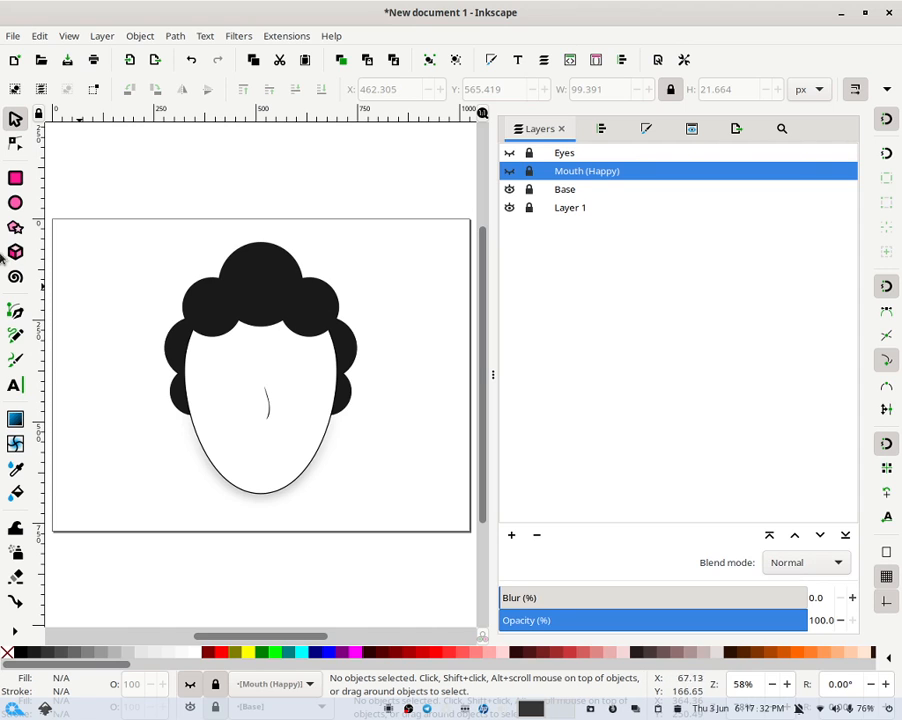
- Pick the Ellipse tool and set its fill colour to cyan
left_click(15, 203)
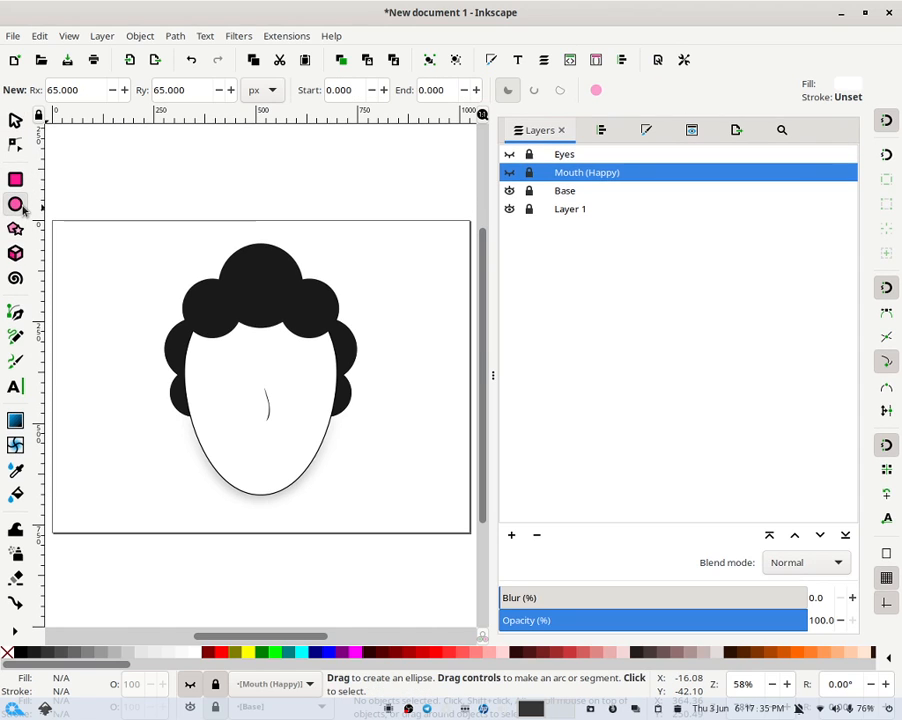
left_click(216, 362)
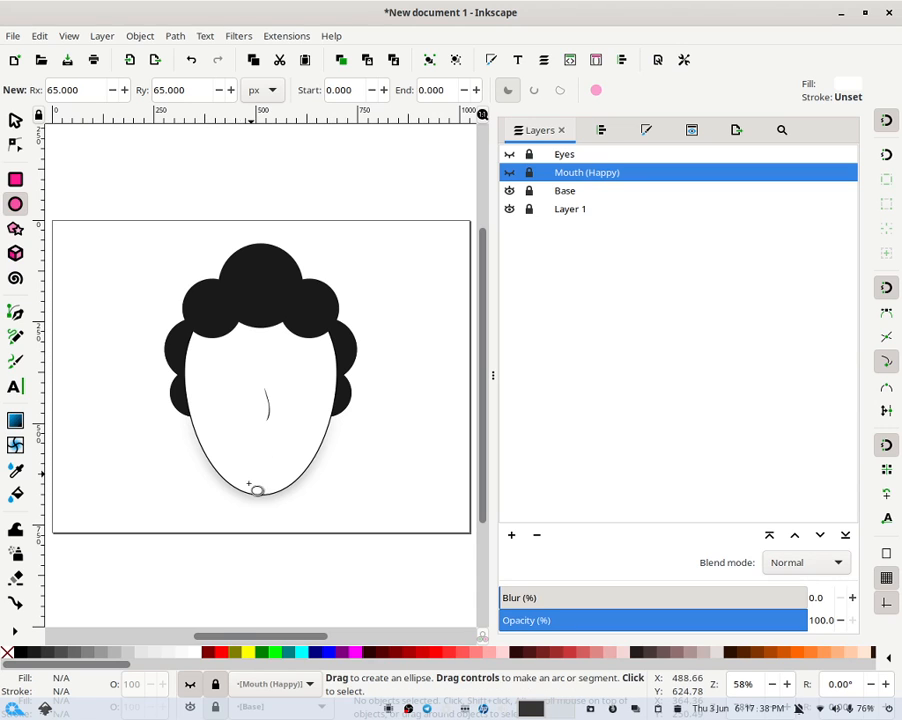
scroll(296, 656, "down", 8)
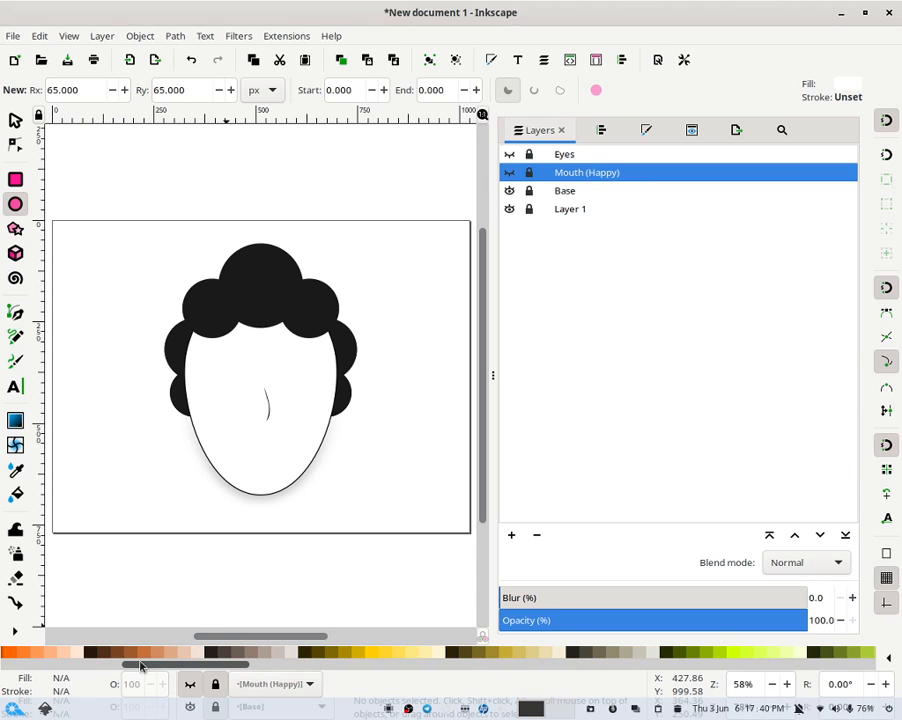
left_click_drag(148, 664, 0, 686)
left_click(300, 652)
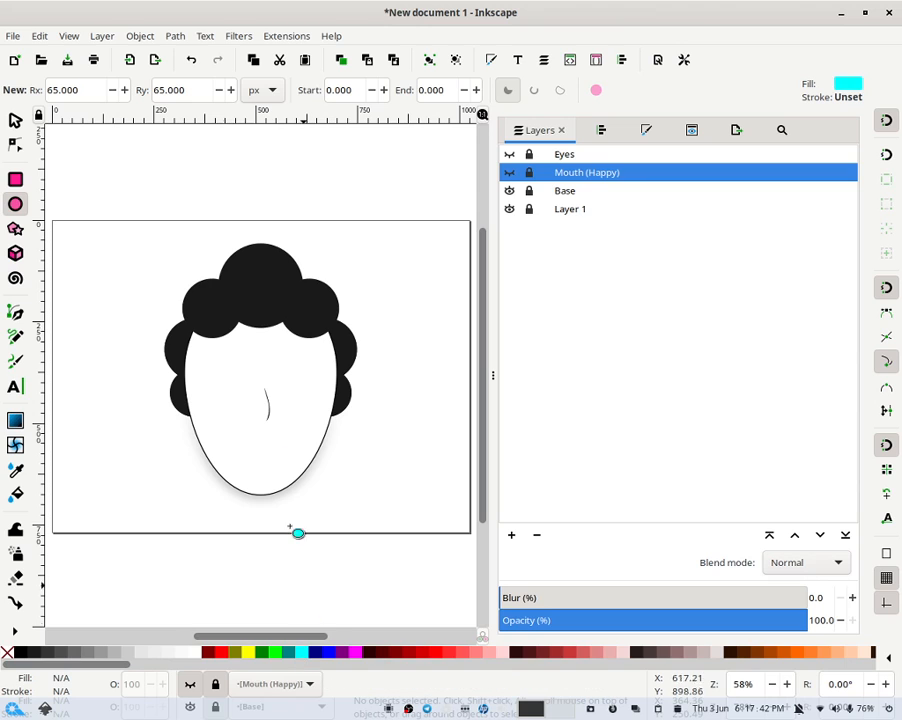
- Add a new layer named Eyes (Excited) above the Eyes layer
left_click(543, 158)
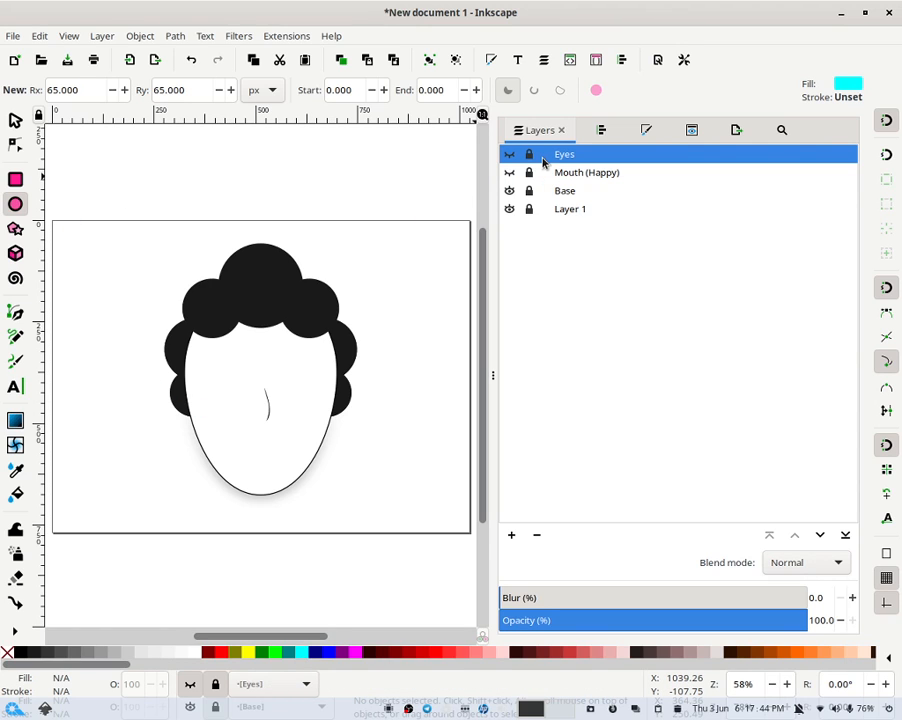
left_click(511, 535)
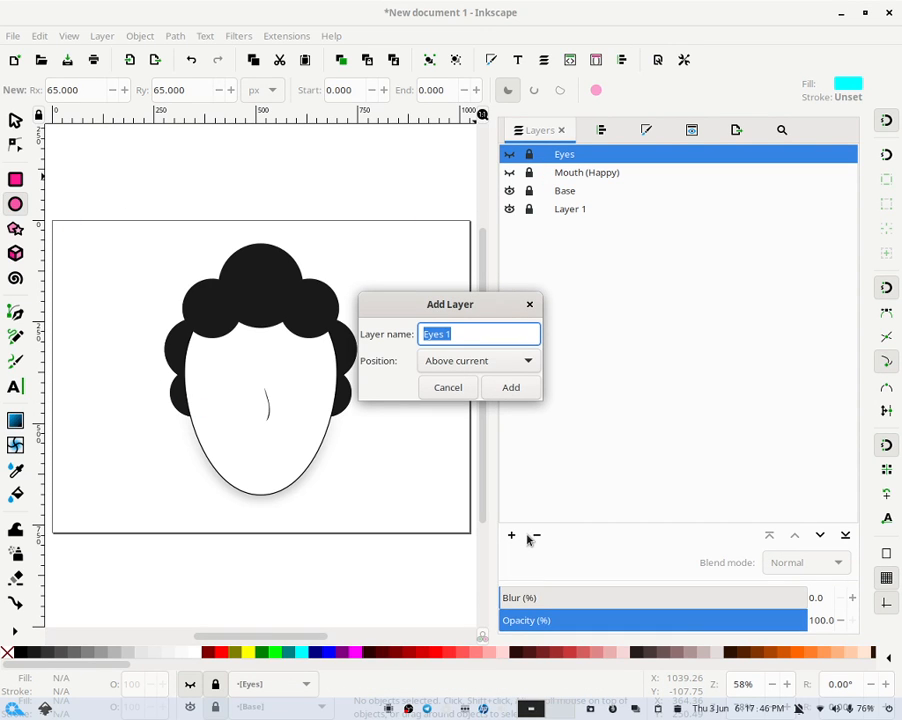
type("Ey")
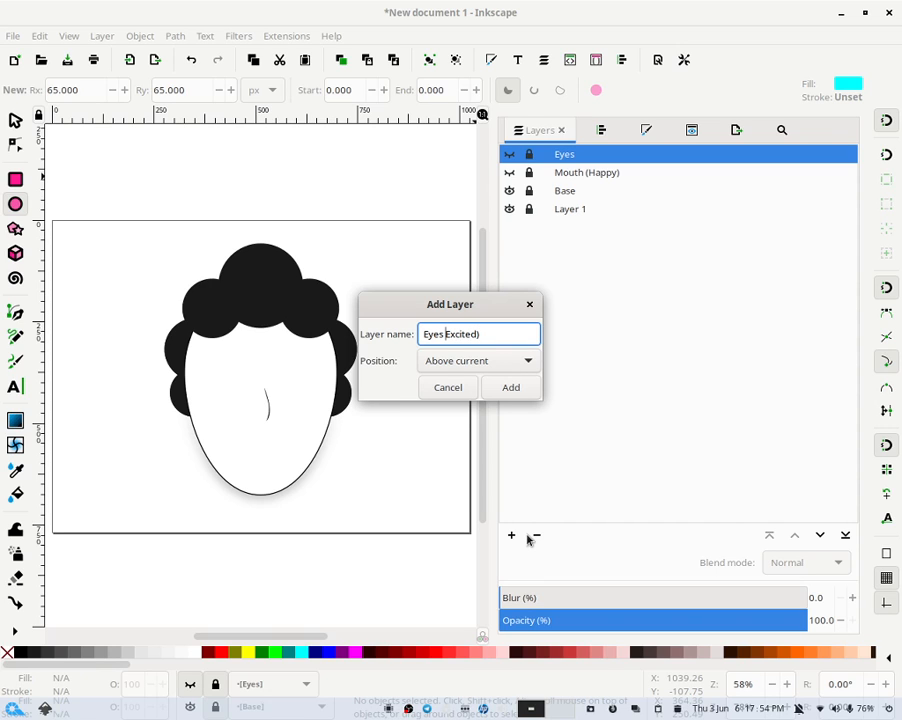
type("(")
key("Return")
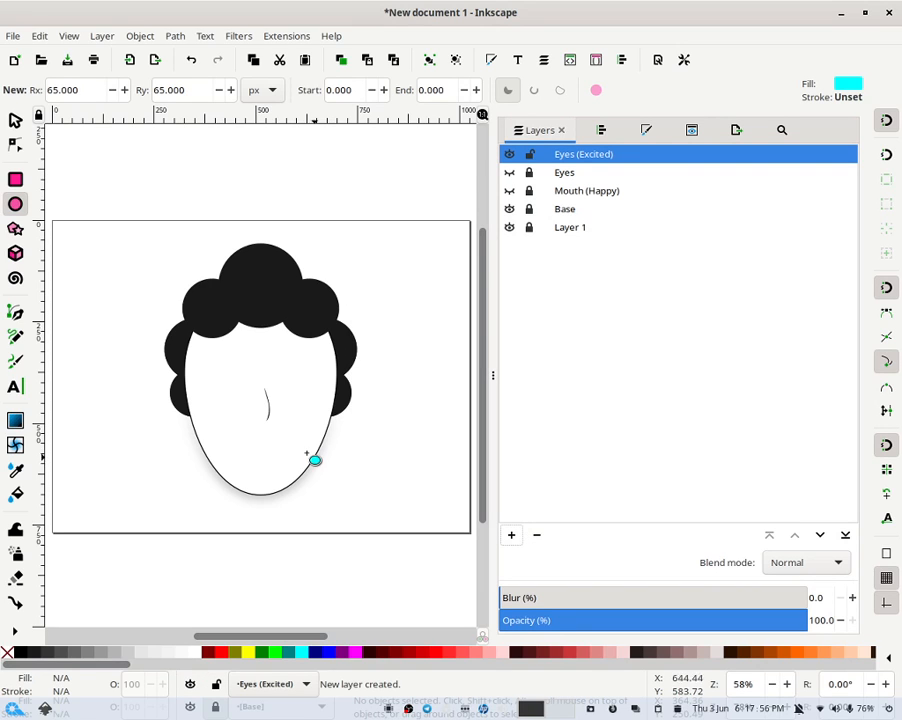
- Draw an ellipse about 86 × 64 px over the left eye area and duplicate it
left_click_drag(206, 355, 247, 386)
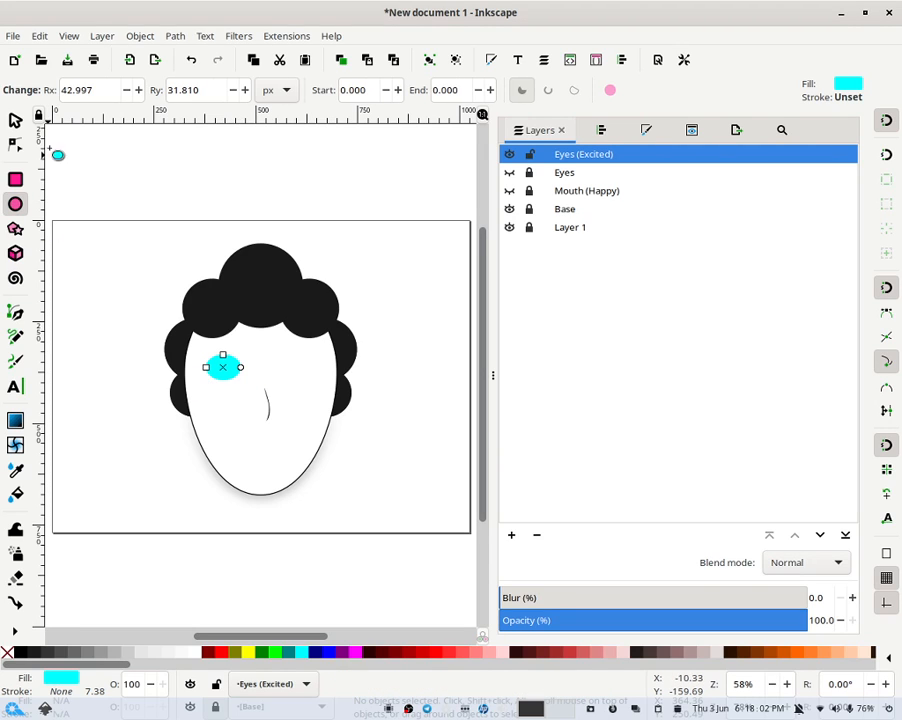
left_click(15, 119)
key("ctrl+d")
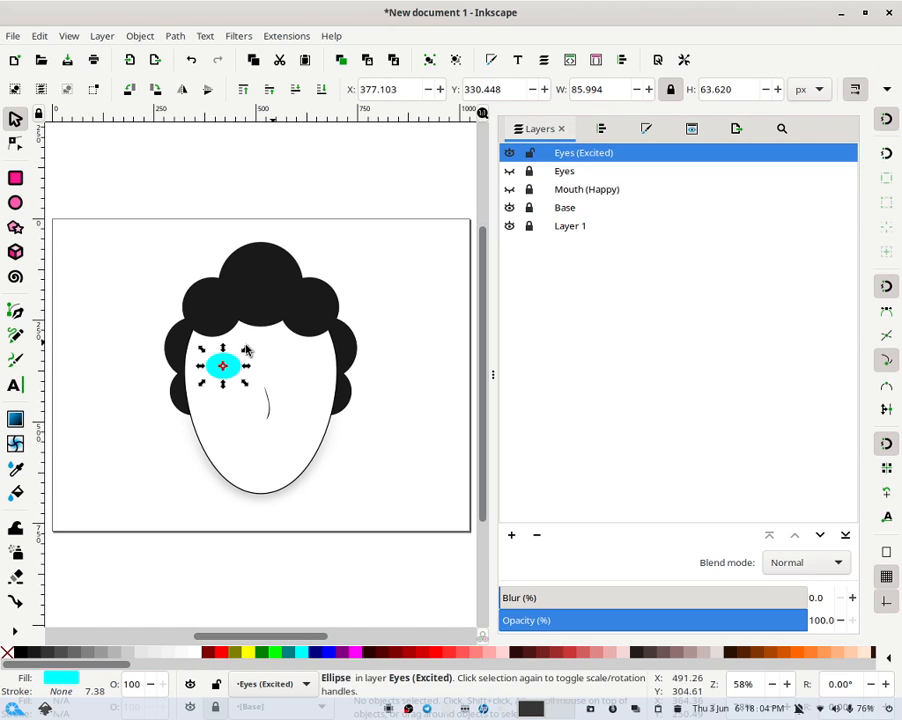
- Move the duplicate ellipse slightly downward
left_click(373, 315)
left_click_drag(231, 363, 322, 374)
key("Escape")
left_click(301, 386)
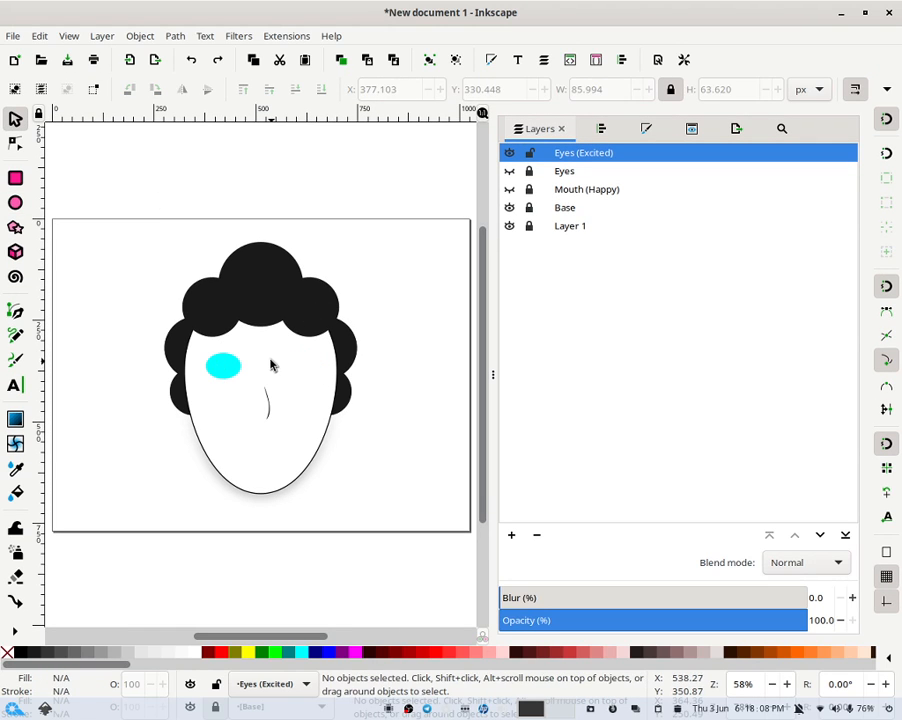
left_click(232, 365)
mouse_move(232, 365)
left_mouse_down()
mouse_move(236, 381)
mouse_move(221, 368)
mouse_move(235, 373)
left_mouse_up()
key("Escape")
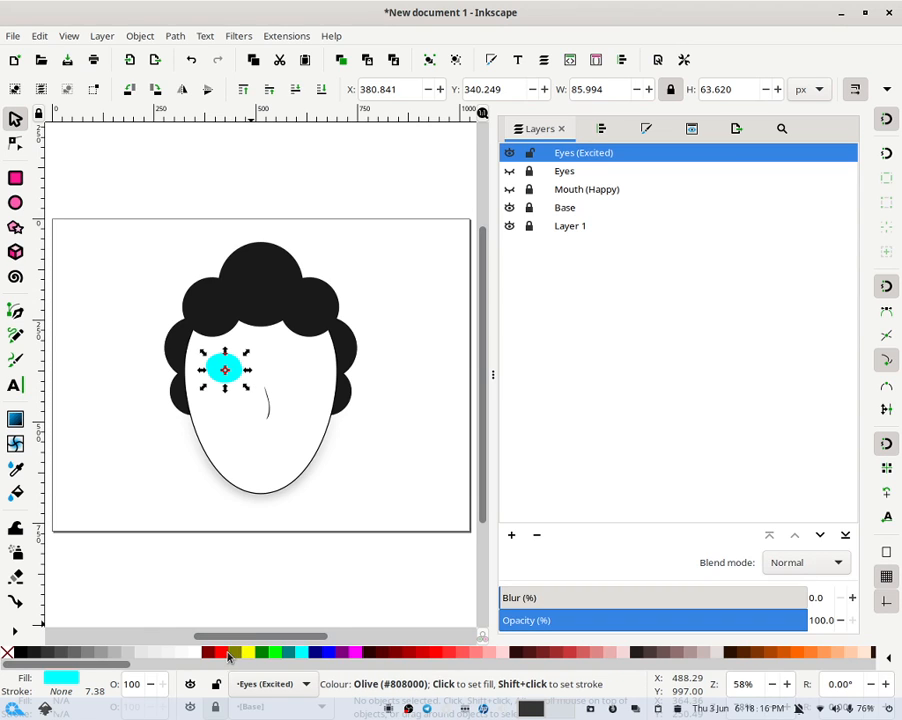
- Fill the duplicate ellipse red and nudge it slightly left with the arrow keys
left_click(221, 652)
left_click(258, 598)
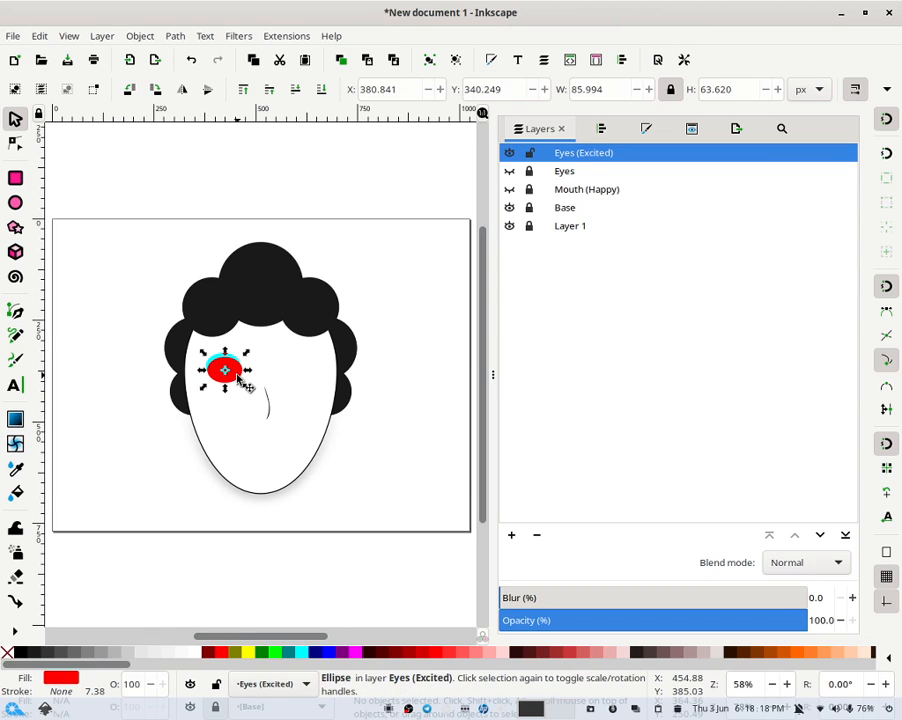
left_click(243, 378)
key("Left")
key("Left")
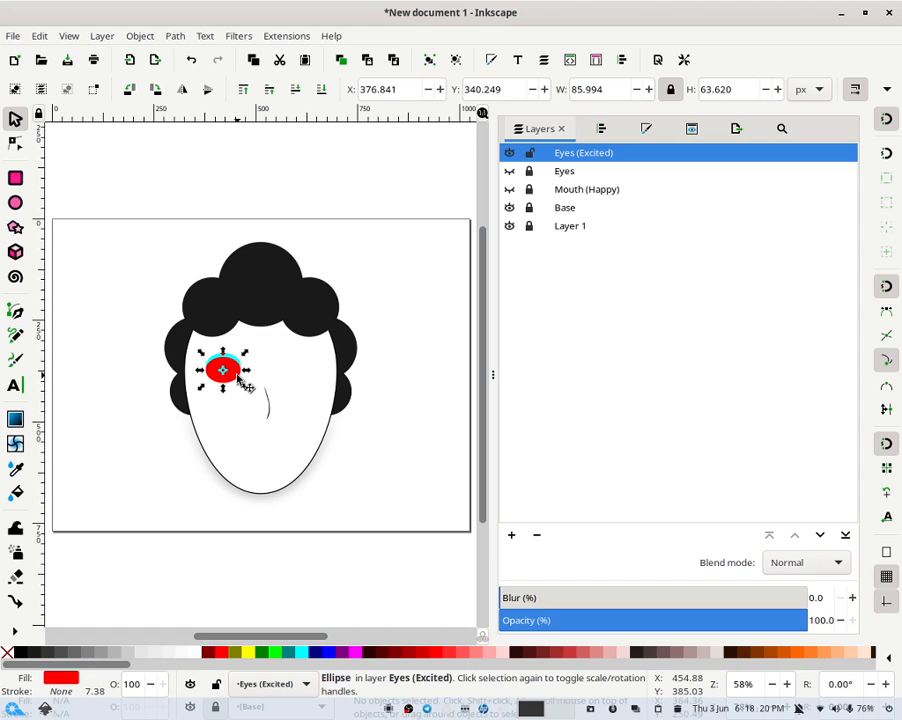
key("Up")
key("Up")
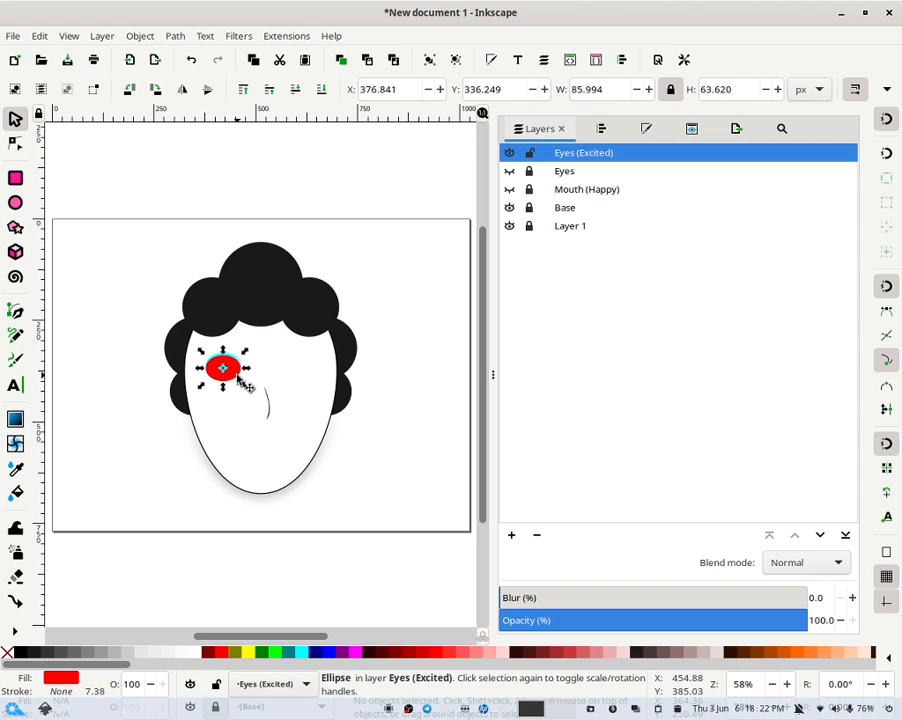
key("Up")
key("Down")
key("Down")
key("Down")
key("Down")
key("Up")
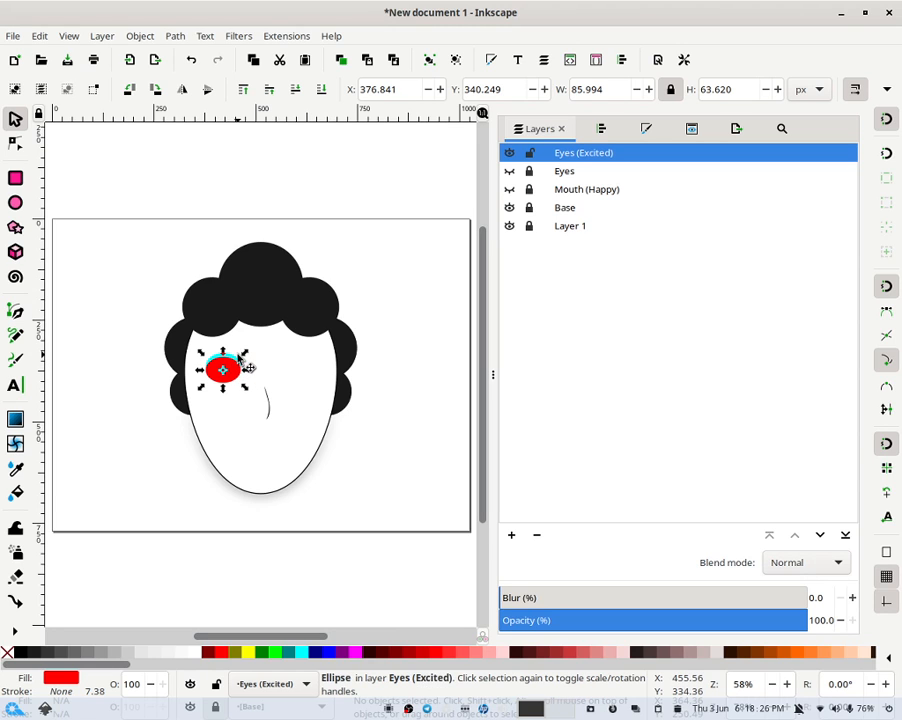
- Select both ellipses and apply Path Difference to cut a crescent shape
left_click(238, 354, "shift")
left_click(172, 35)
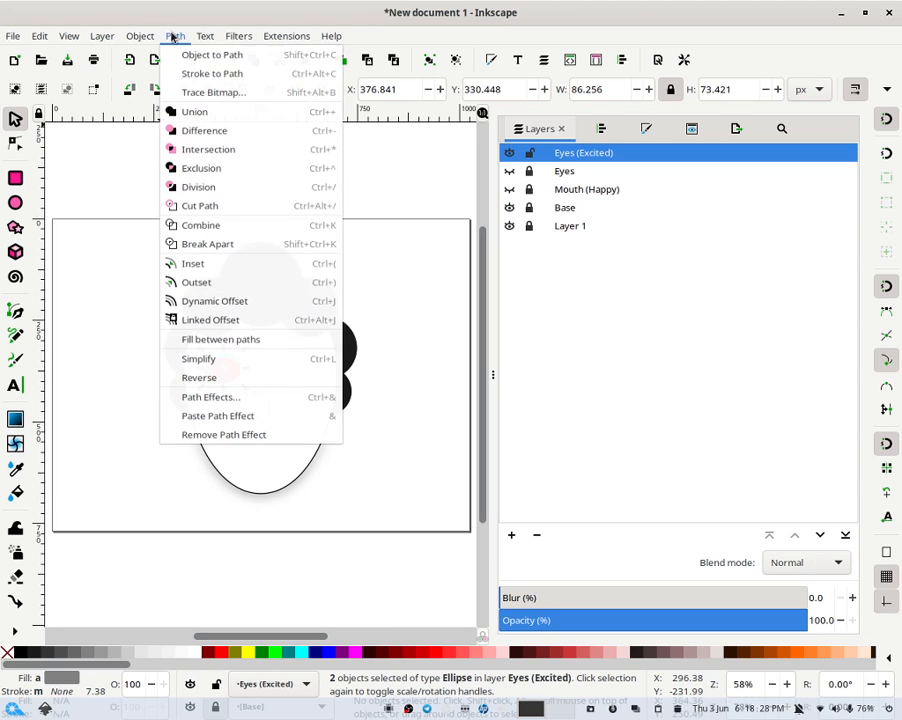
left_click(214, 131)
- Flip the crescent vertically, then flip it back
left_click(378, 314)
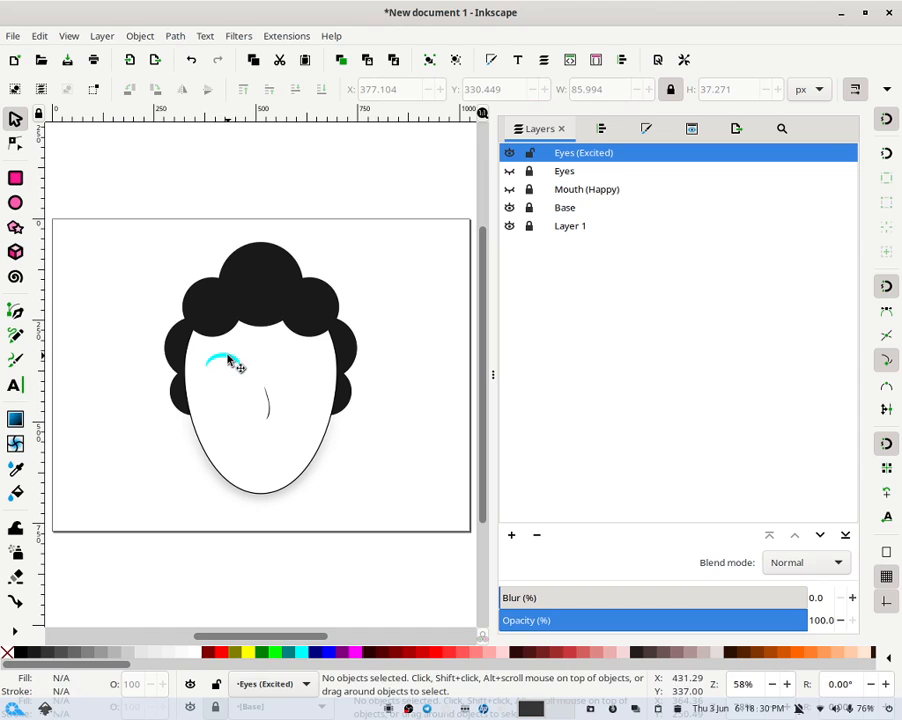
left_click(231, 359)
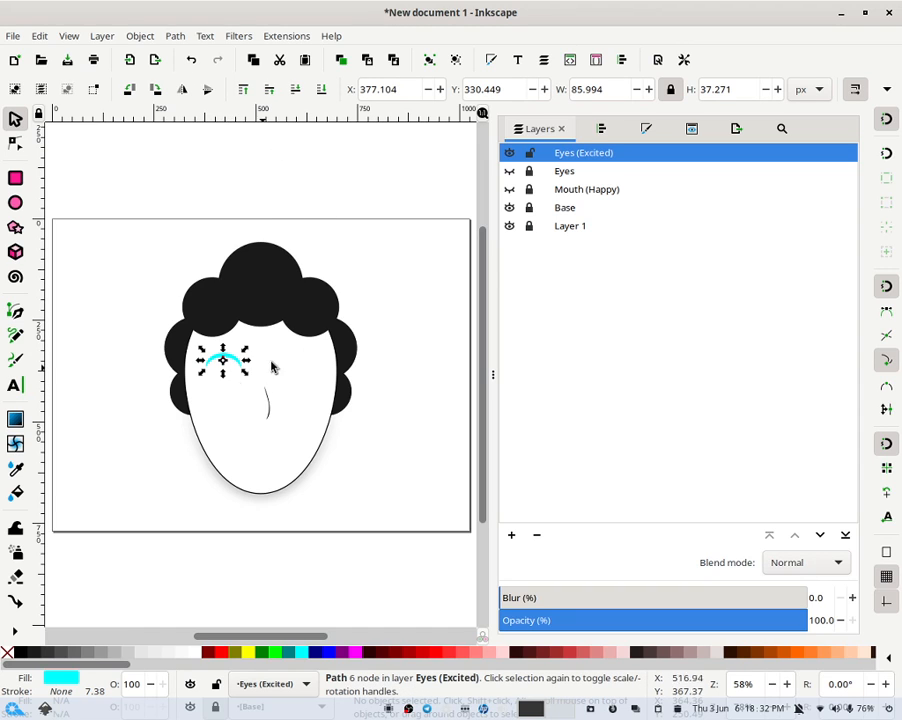
left_click(269, 252)
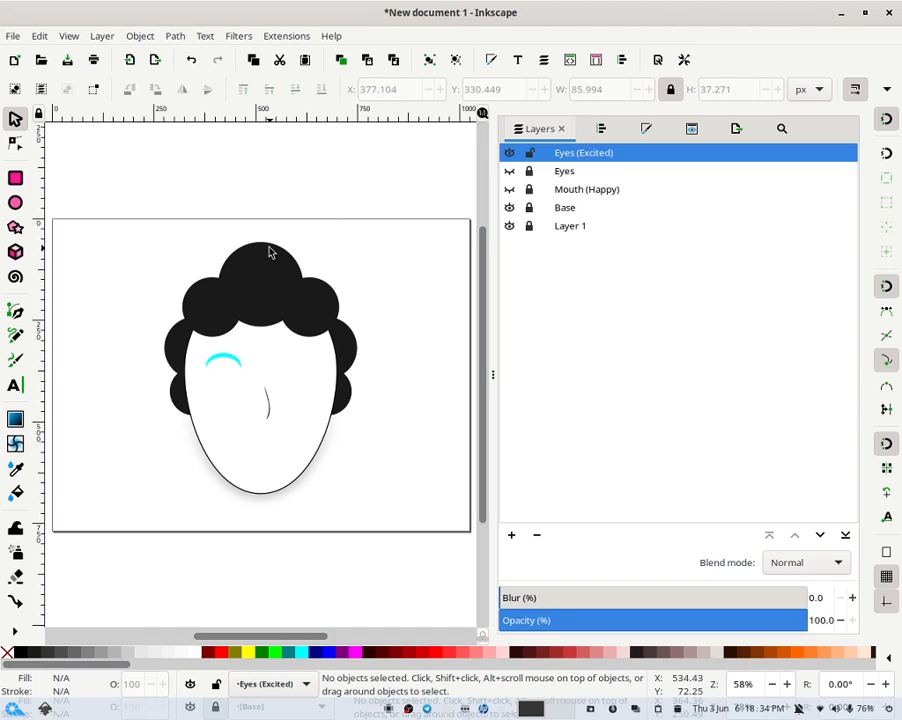
left_click(241, 368)
left_click(207, 90)
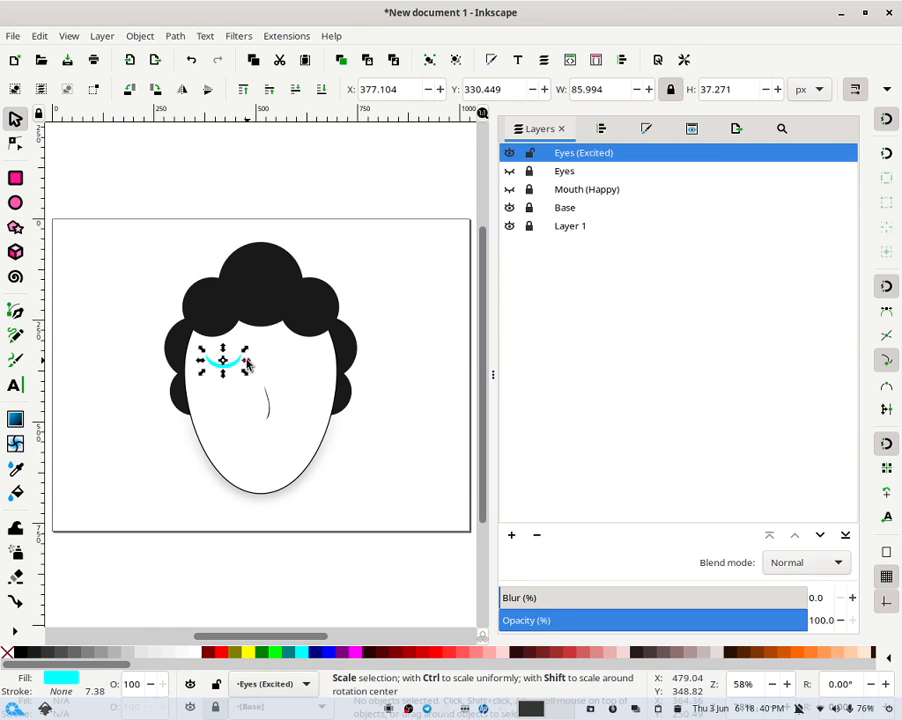
left_click(217, 83)
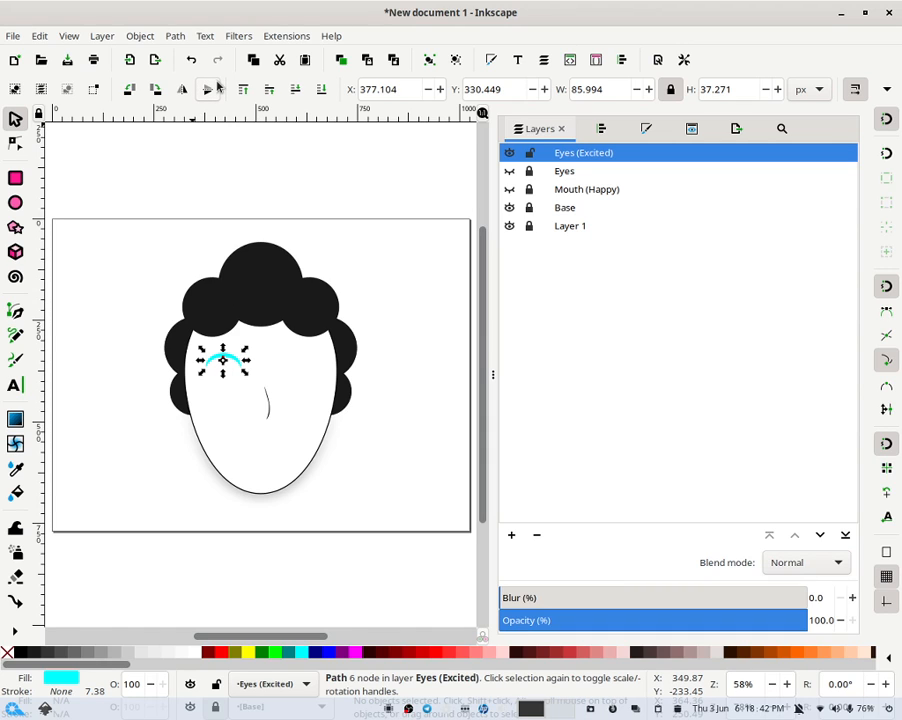
- Rotate the crescent slightly using its rotation handles
left_click(374, 263)
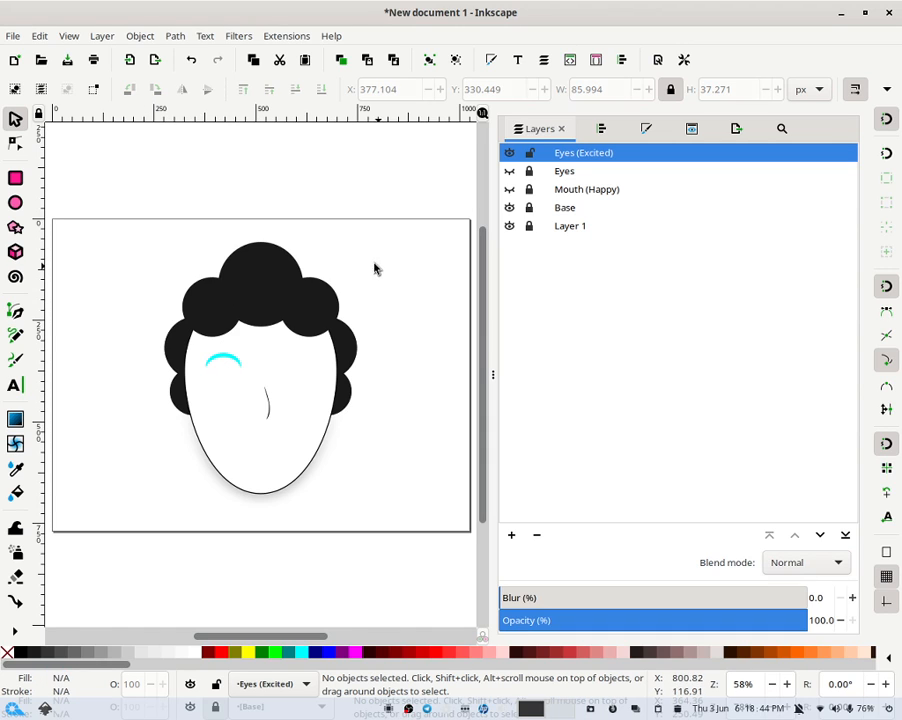
left_click(239, 360)
left_click(241, 358)
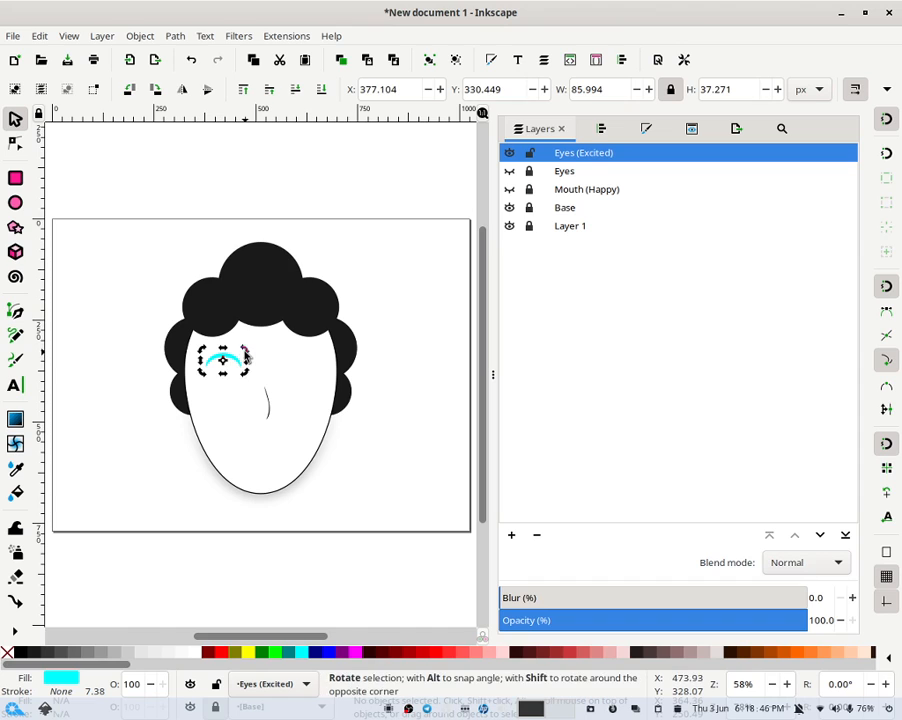
mouse_move(246, 352)
left_mouse_down()
mouse_move(243, 344)
mouse_move(254, 342)
left_mouse_up()
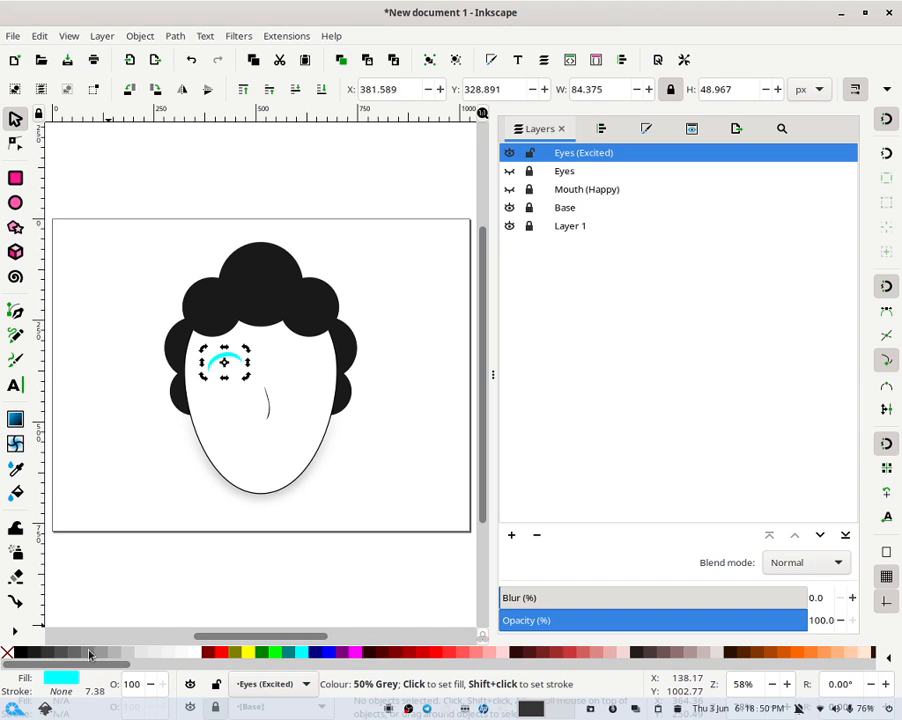
- Fill the crescent black
left_click(20, 653)
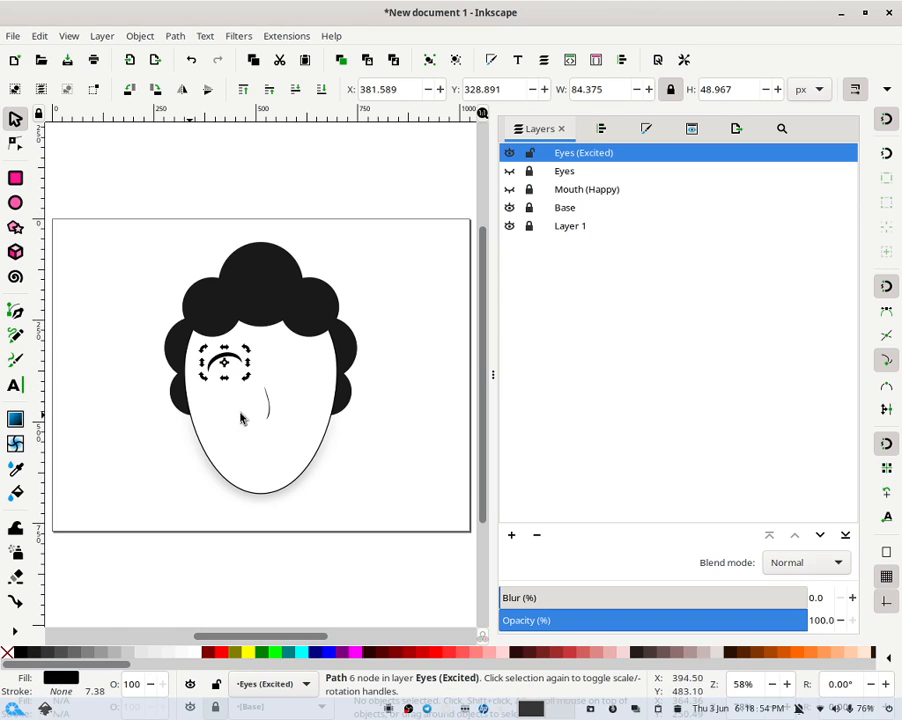
left_click(358, 290)
left_click(242, 366)
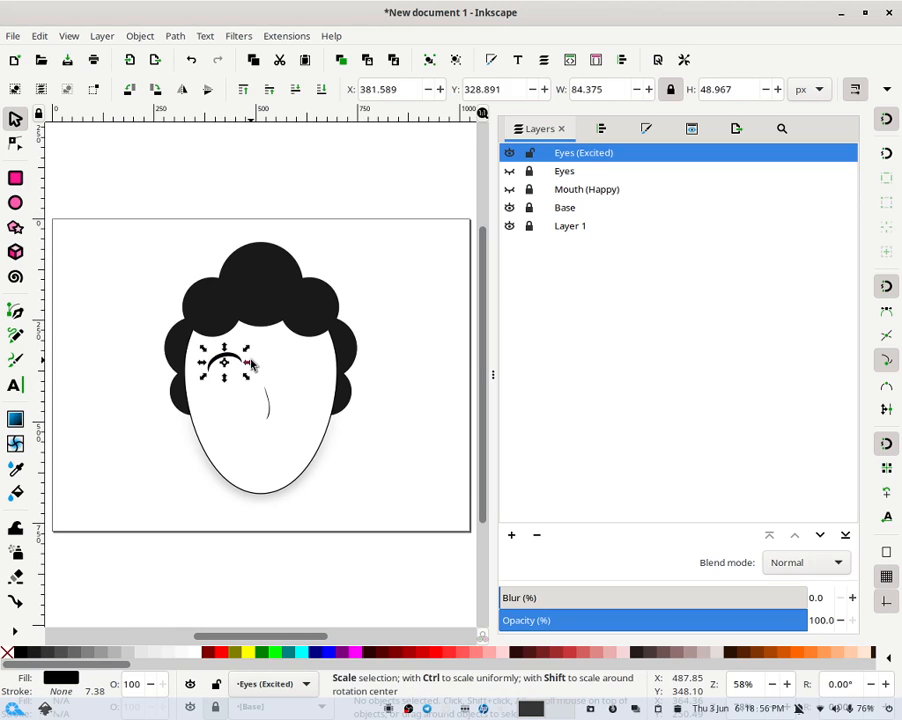
- Toggle the Eyes layer on and off to compare, and skew the crescent slightly
left_click(510, 171)
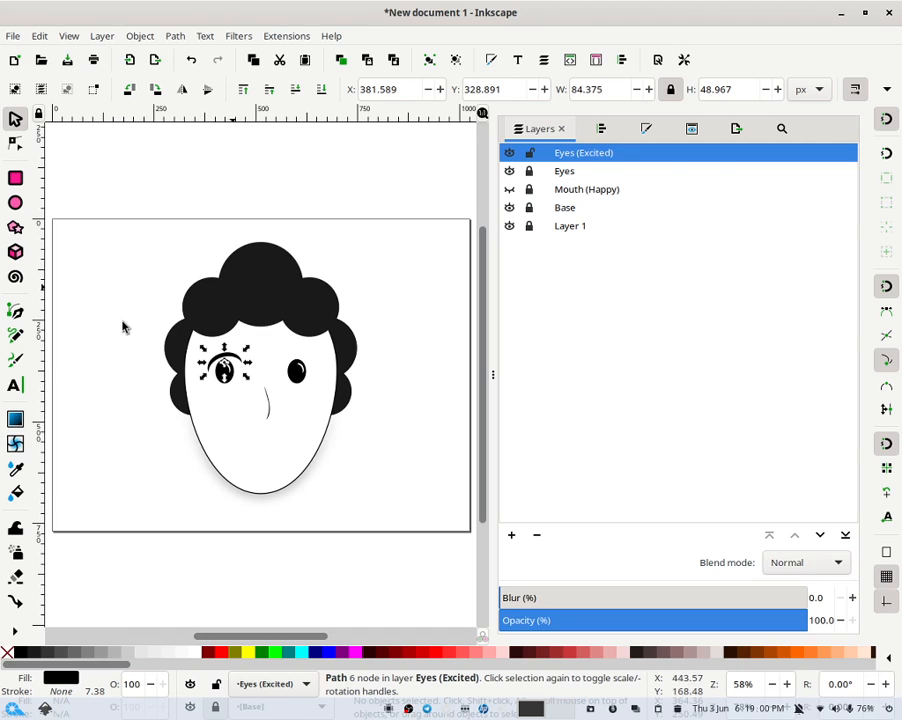
left_click(510, 171)
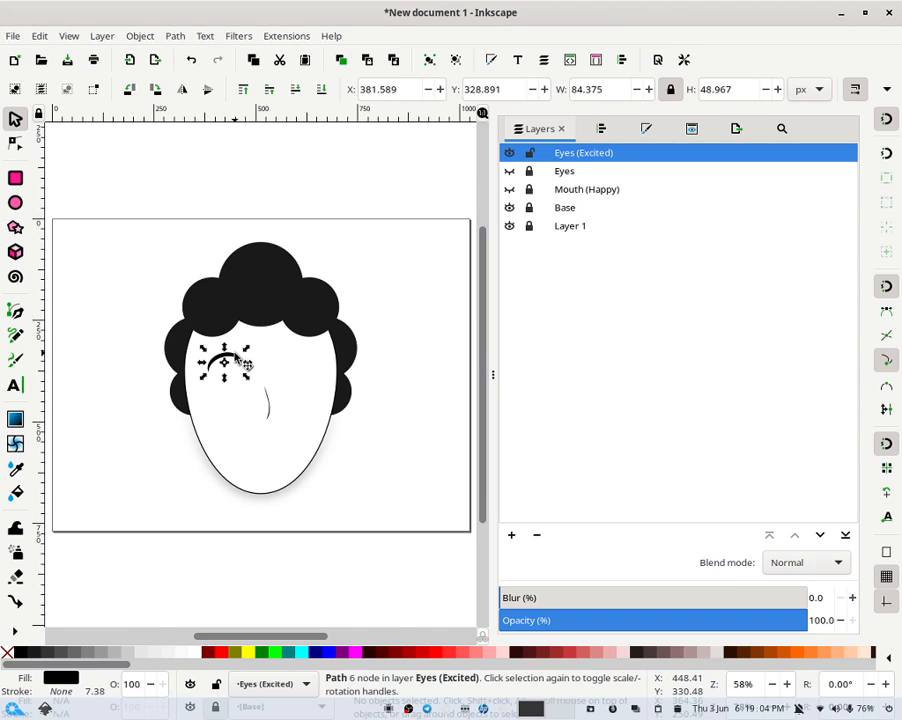
left_click_drag(225, 348, 228, 353)
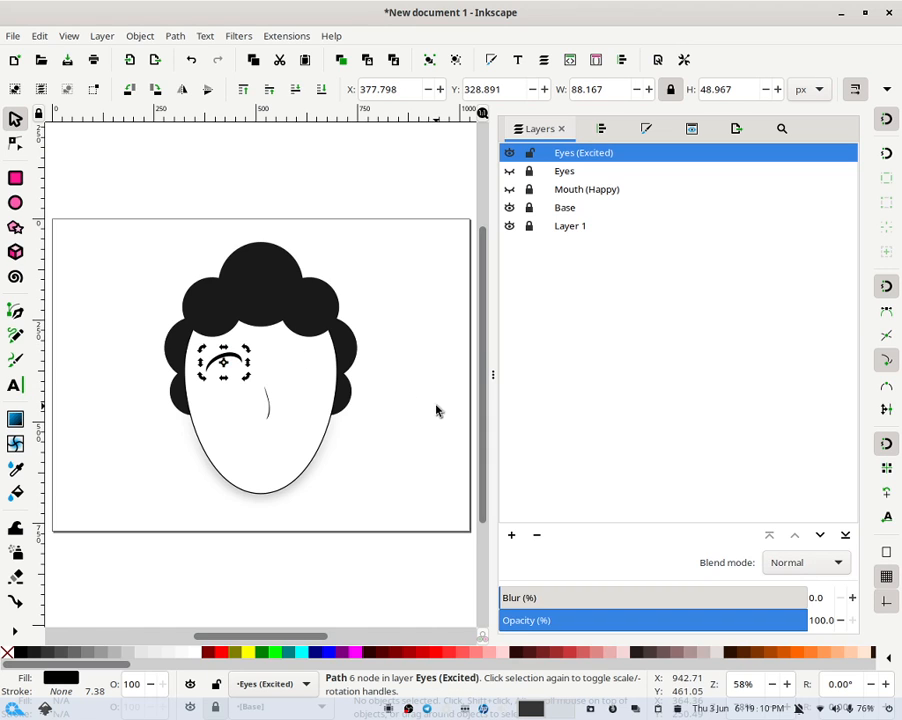
- Copy the crescent over the right eye as a second eyebrow, then select both eyebrow crescents
left_click(451, 327)
left_click(241, 366)
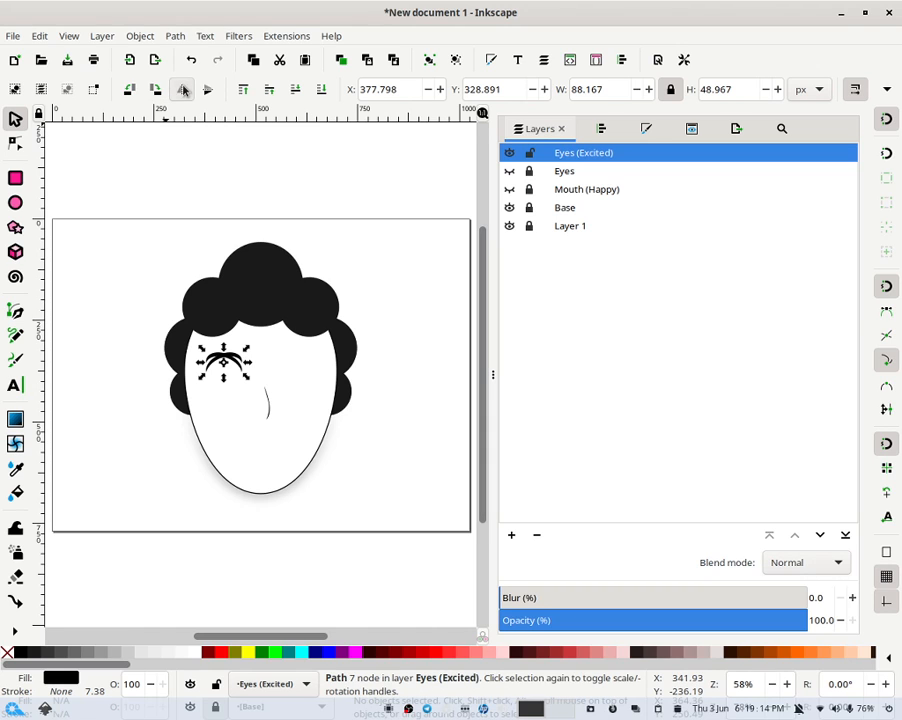
left_click(372, 262)
left_click_drag(219, 363, 305, 365)
left_click_drag(382, 354, 150, 384)
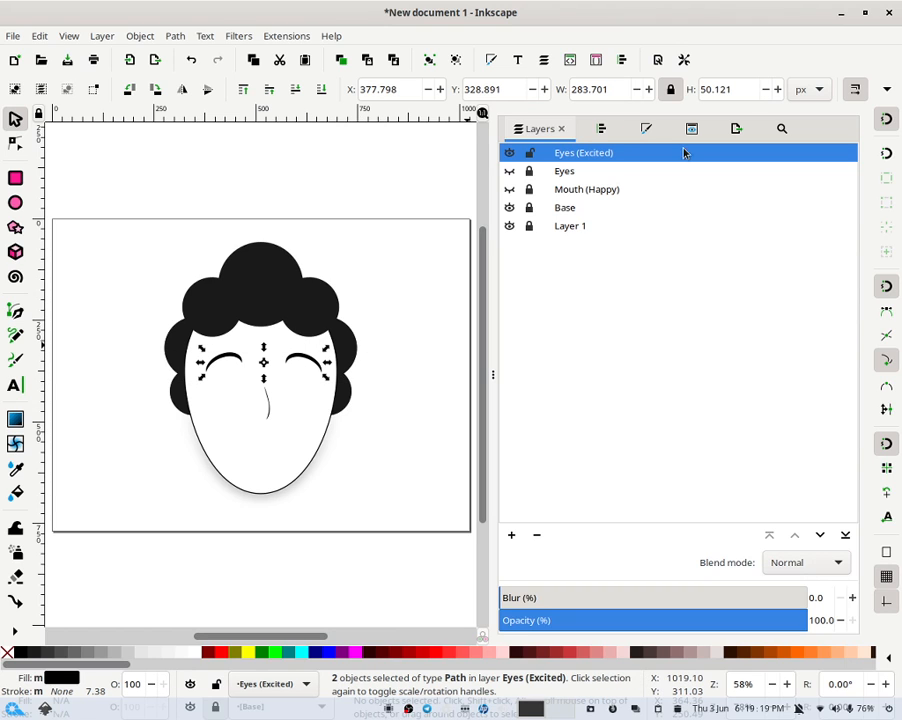
- Align both crescents on a common horizontal axis relative to the biggest object using Align and Distribute
left_click(621, 62)
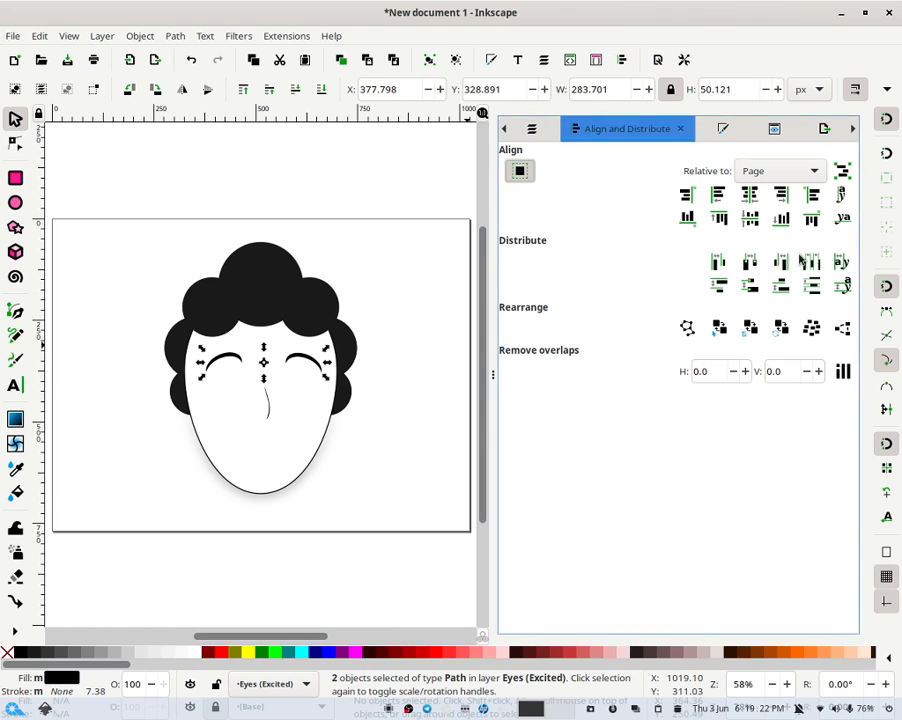
left_click(770, 170)
left_click(768, 131)
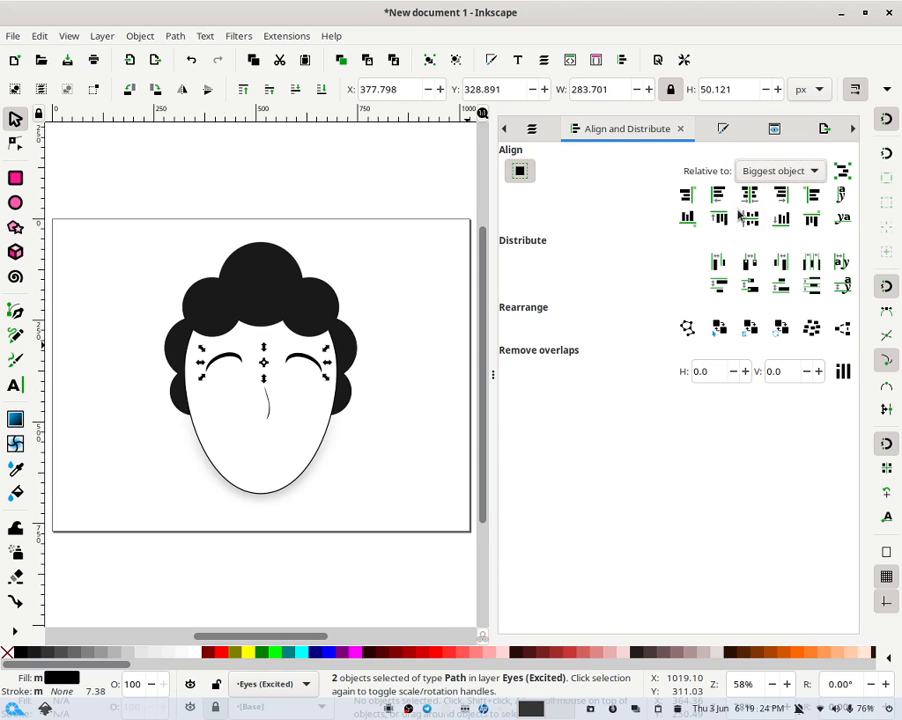
left_click(752, 221)
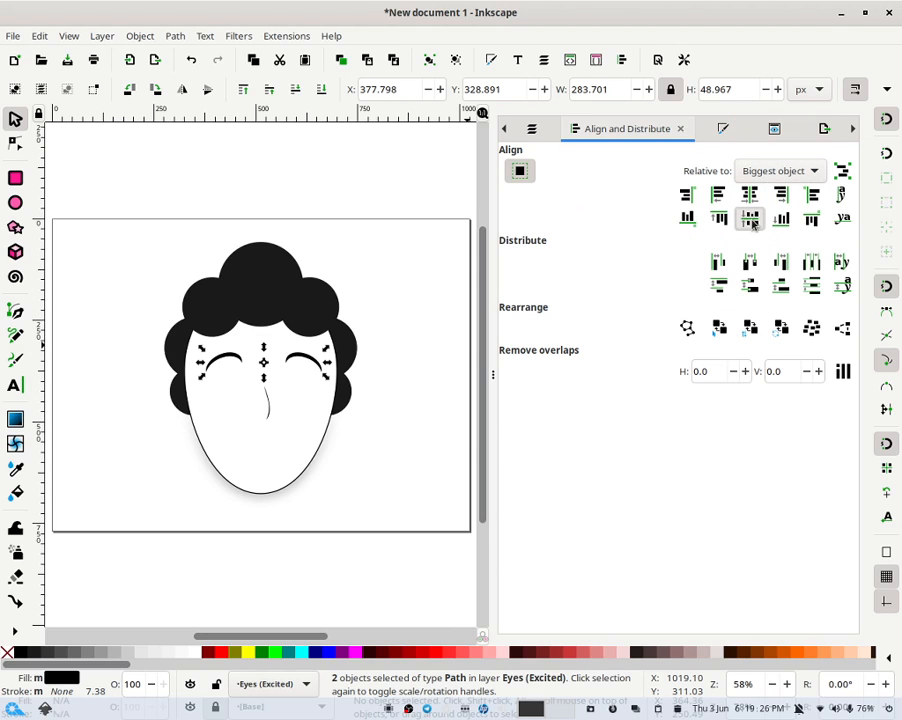
- Group the two crescents and center the group horizontally relative to the page
left_click(428, 60)
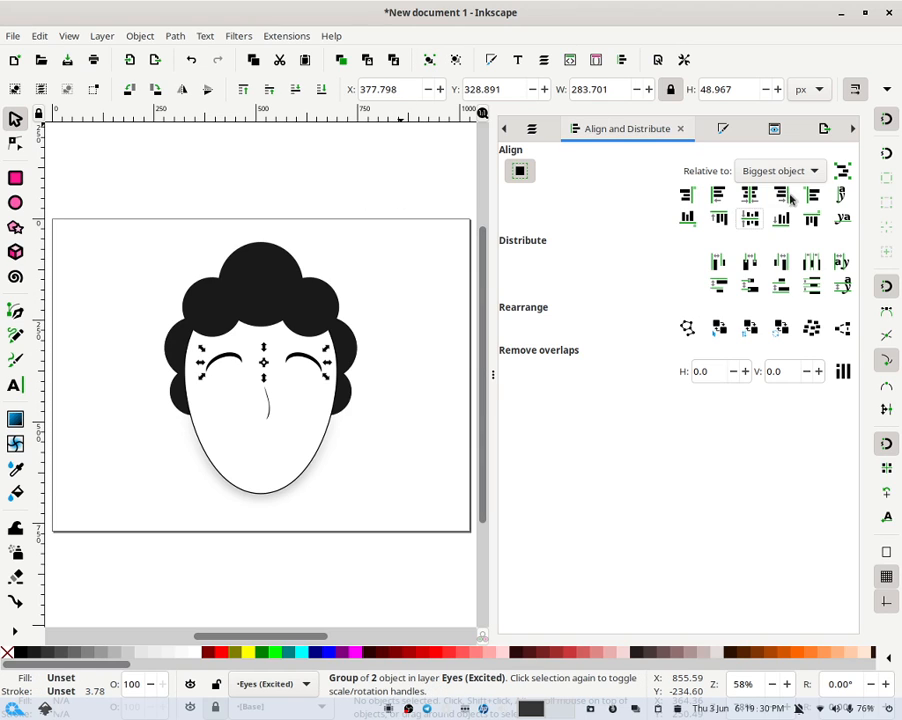
left_click(760, 213)
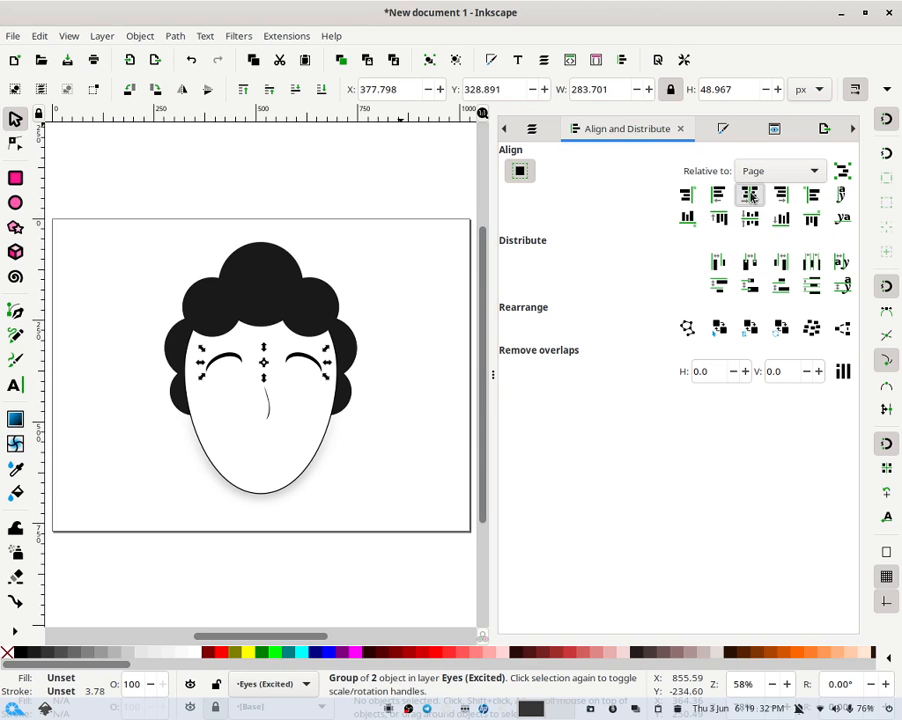
left_click(749, 194)
- Nudge the eyebrow group slightly downward on the face
left_click(370, 318)
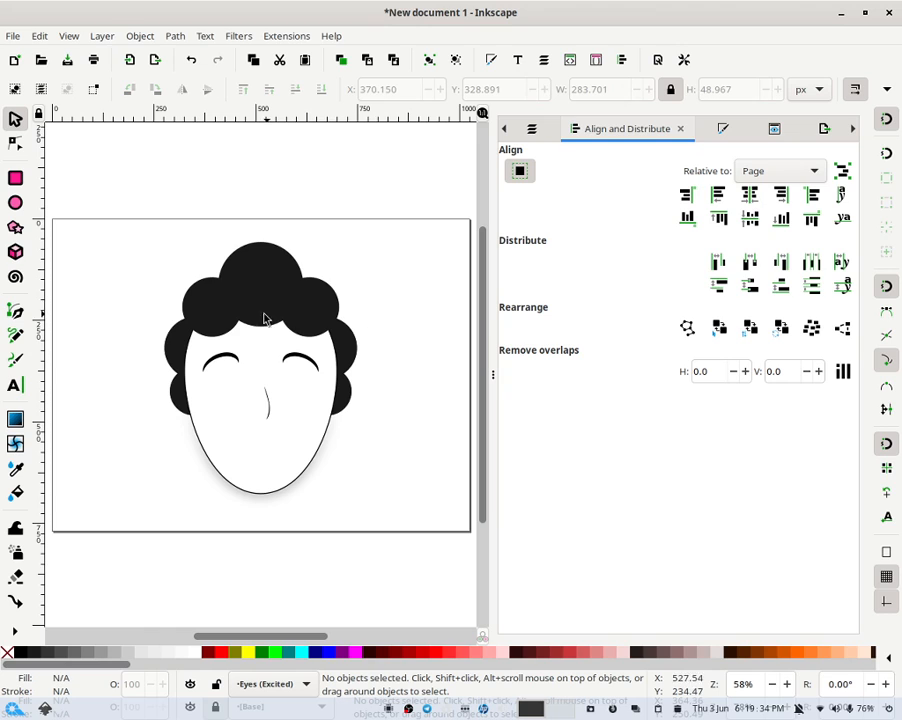
left_click(322, 373)
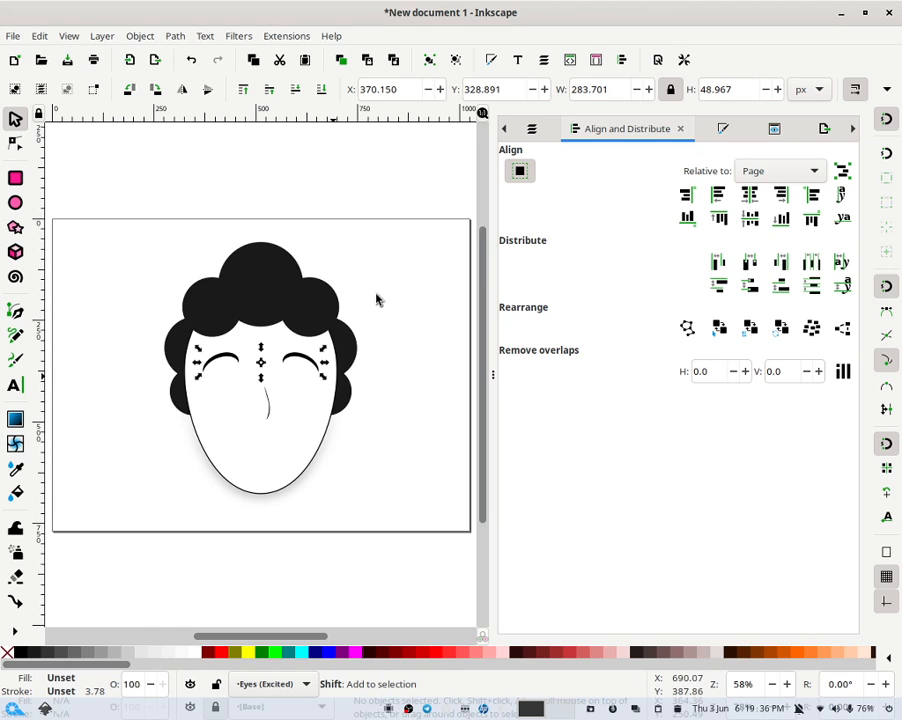
left_click_drag(323, 376, 323, 385)
left_click(322, 381)
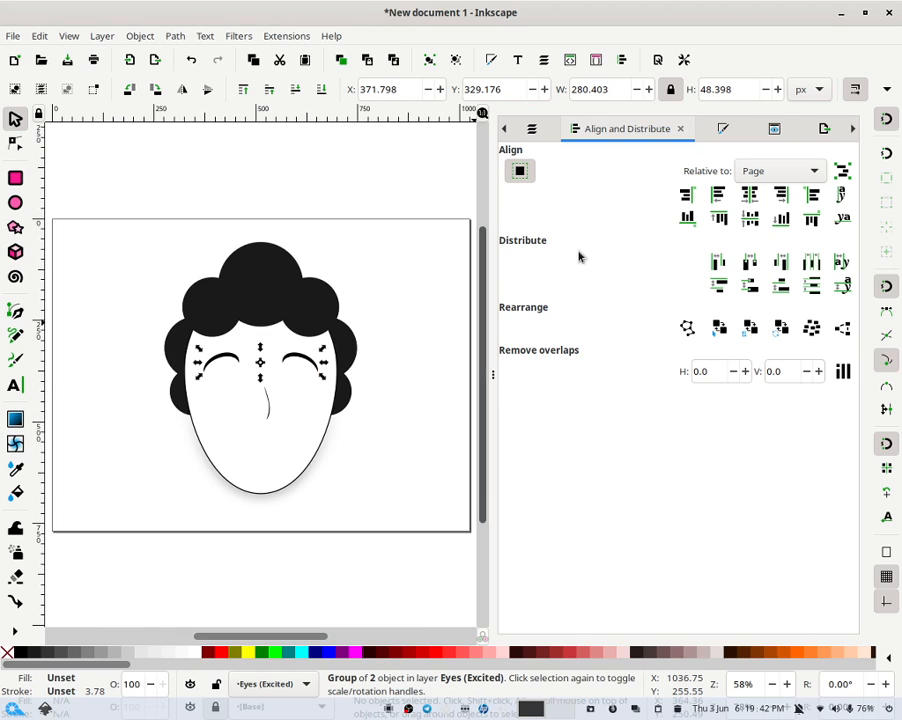
- Show the Eyes layer and rename it Eyes (Standard)
left_click(540, 130)
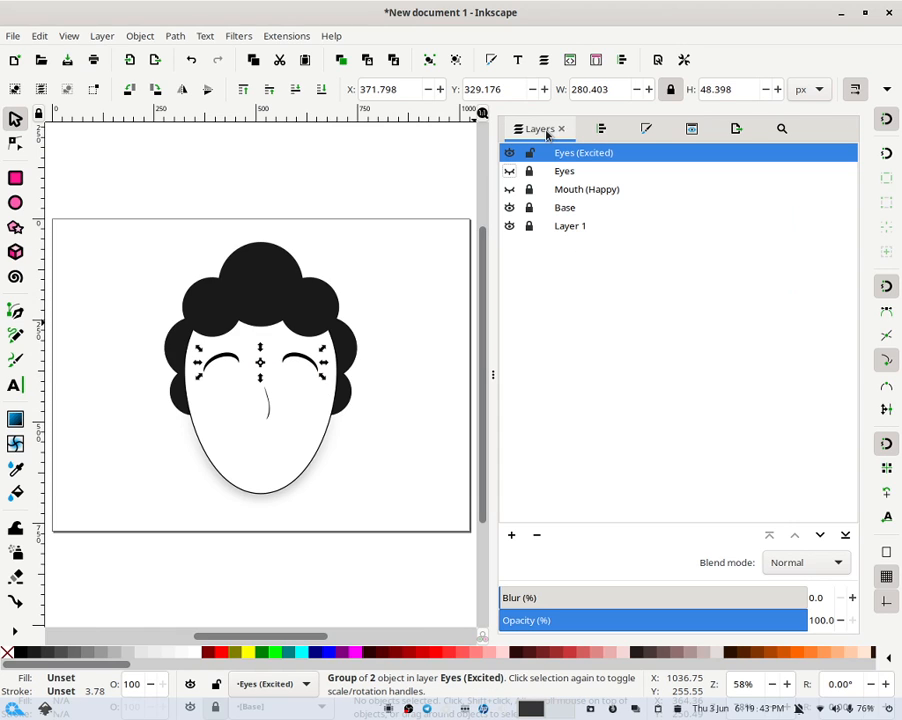
left_click(510, 171)
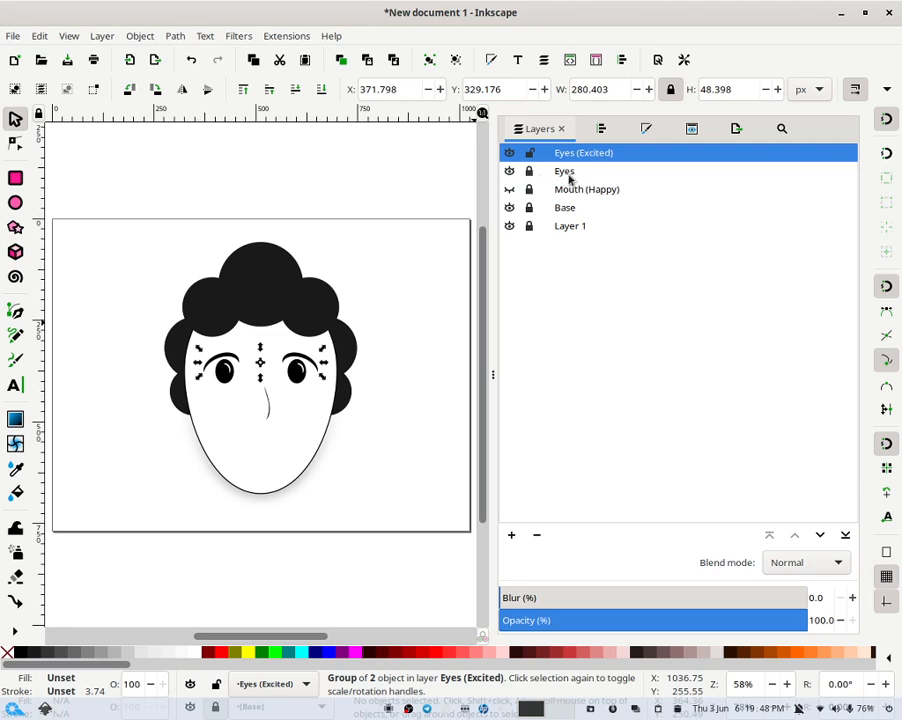
double_click(600, 171)
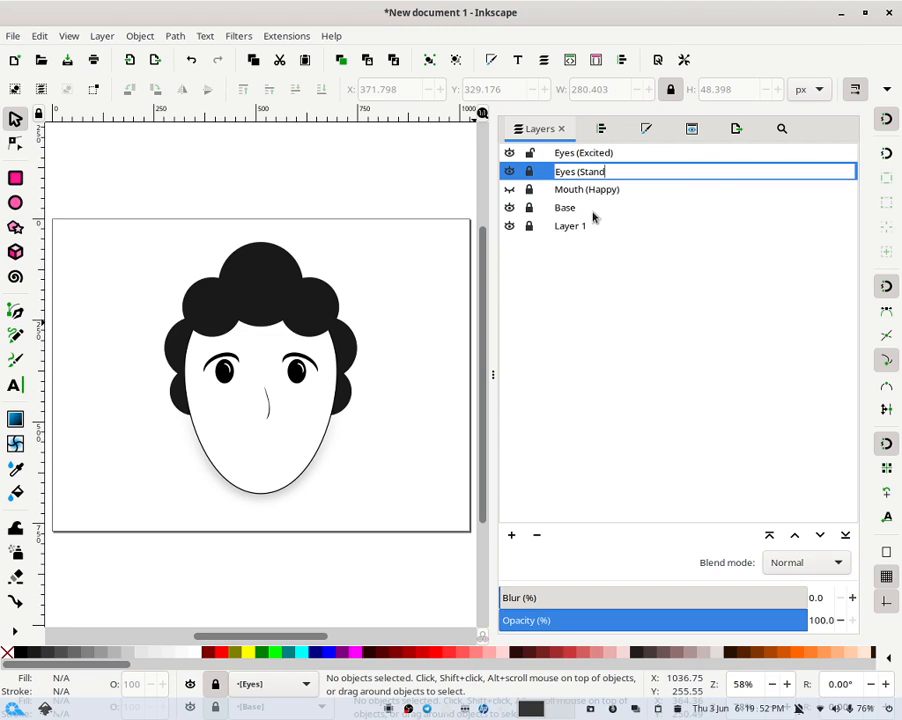
key("Return")
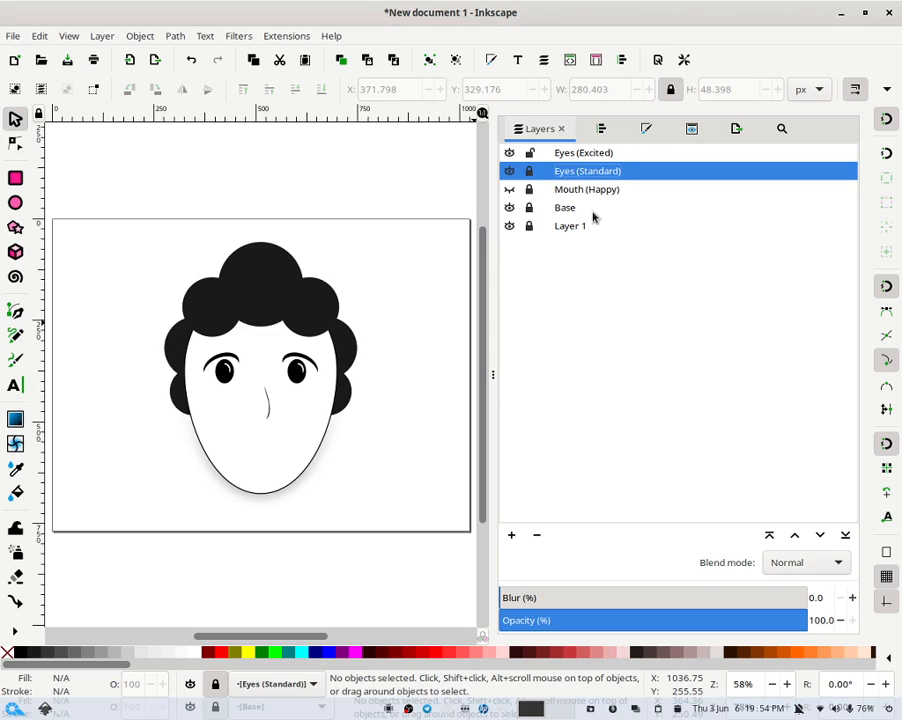
- Move the excited eyebrow group down a few steps with the arrow keys
left_click(312, 370)
key("Down")
key("Down")
key("Down")
key("Down")
key("Down")
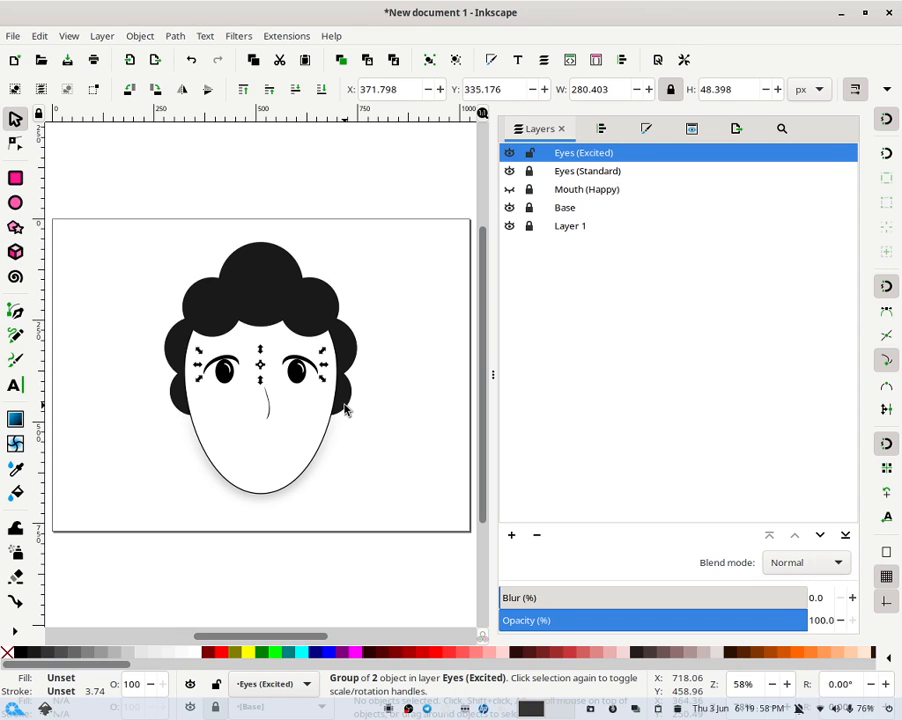
key("Down")
key("Down")
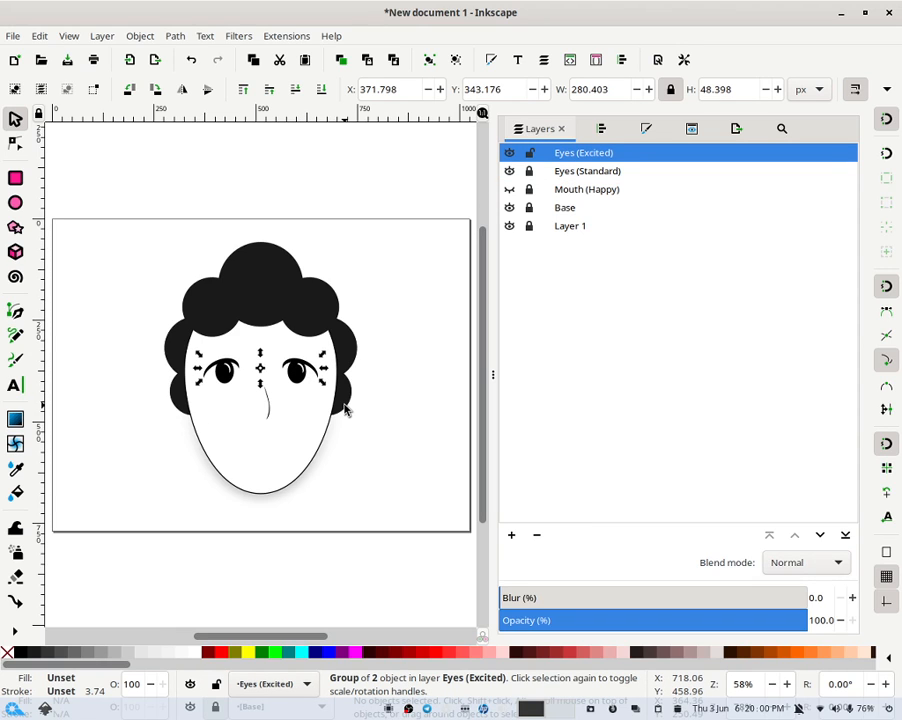
key("Up")
- Lock the Eyes (Excited) layer and hide the Eyes (Standard) layer
left_click(530, 153)
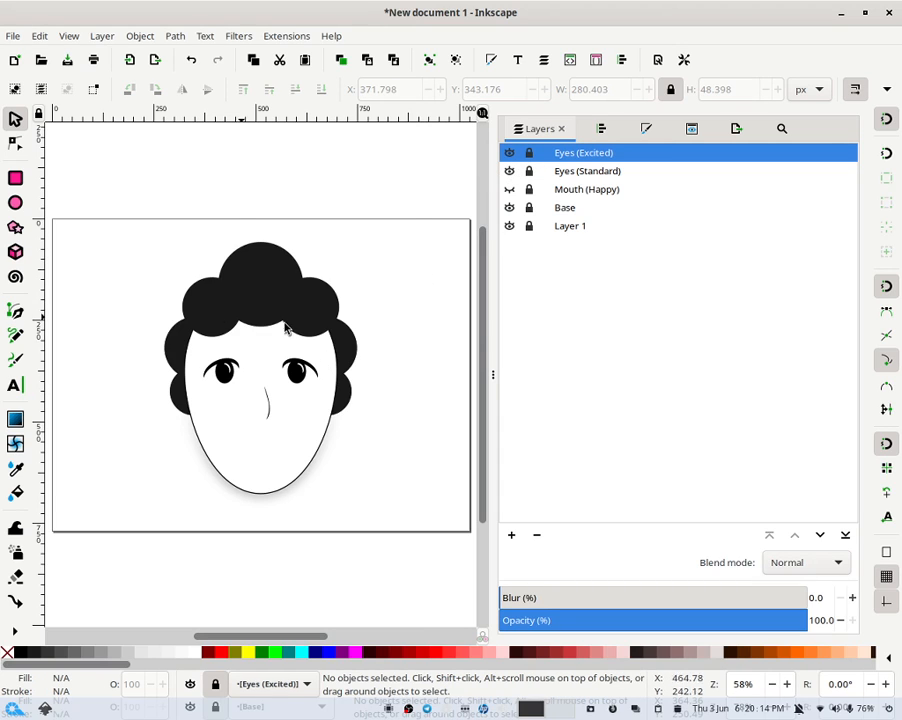
left_click(510, 171)
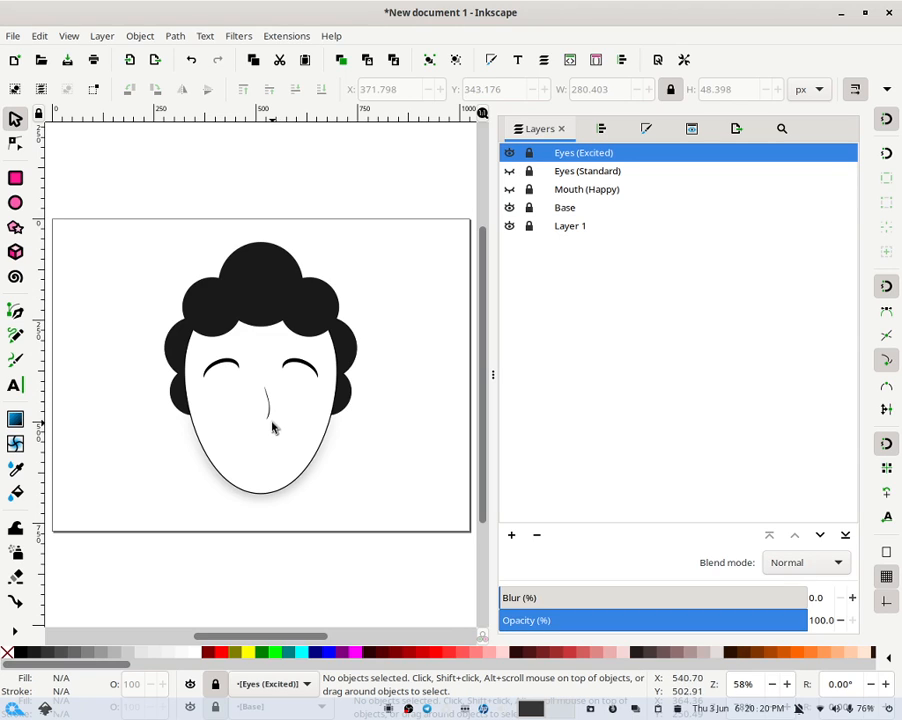
- Duplicate the Mouth (Happy) layer
left_click(509, 189)
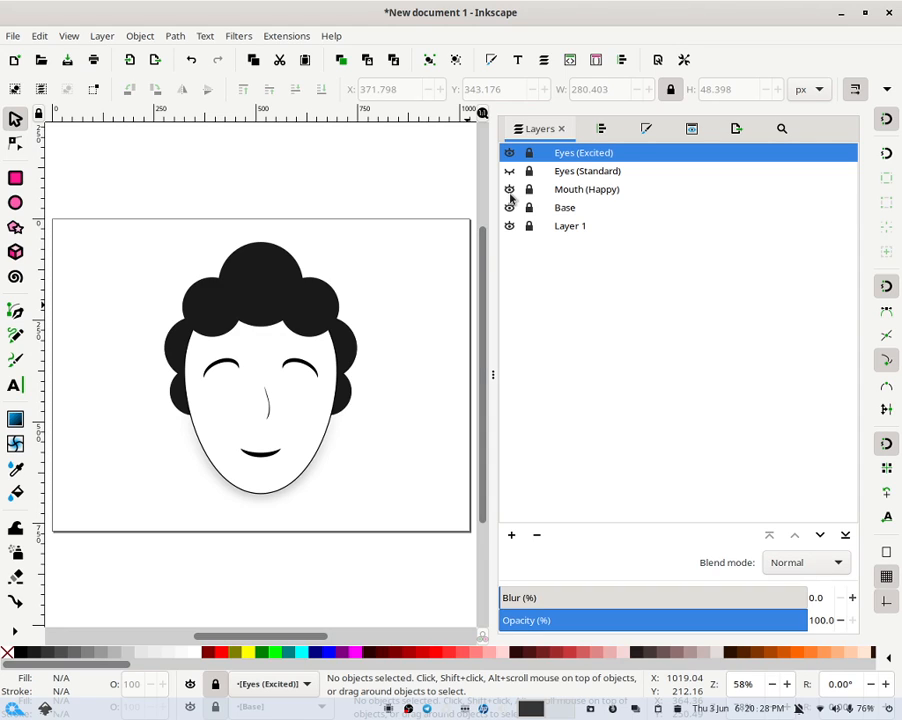
left_click(509, 189)
right_click(581, 190)
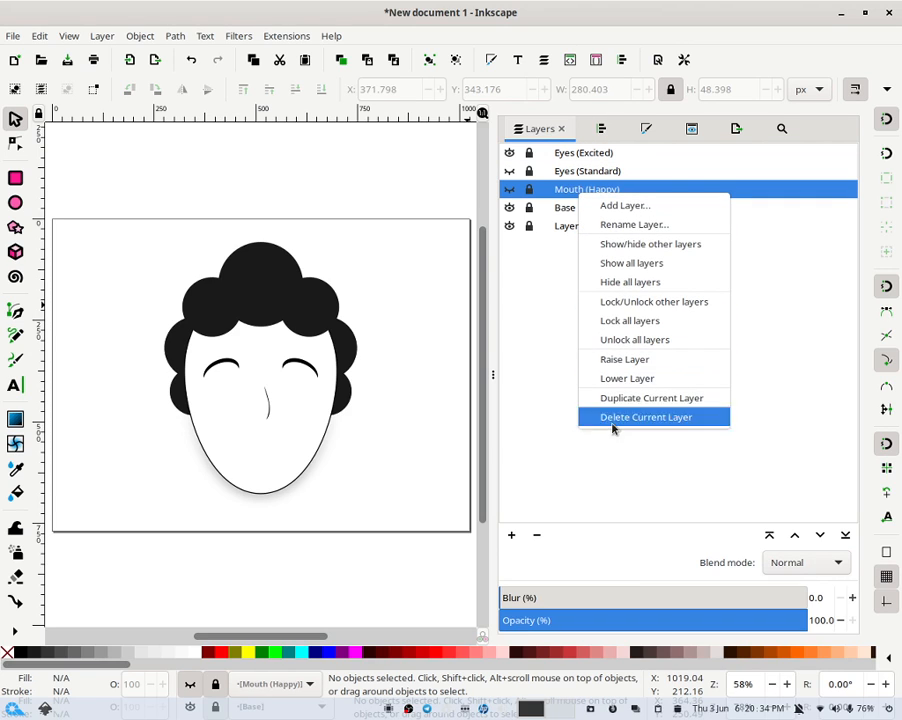
left_click(645, 399)
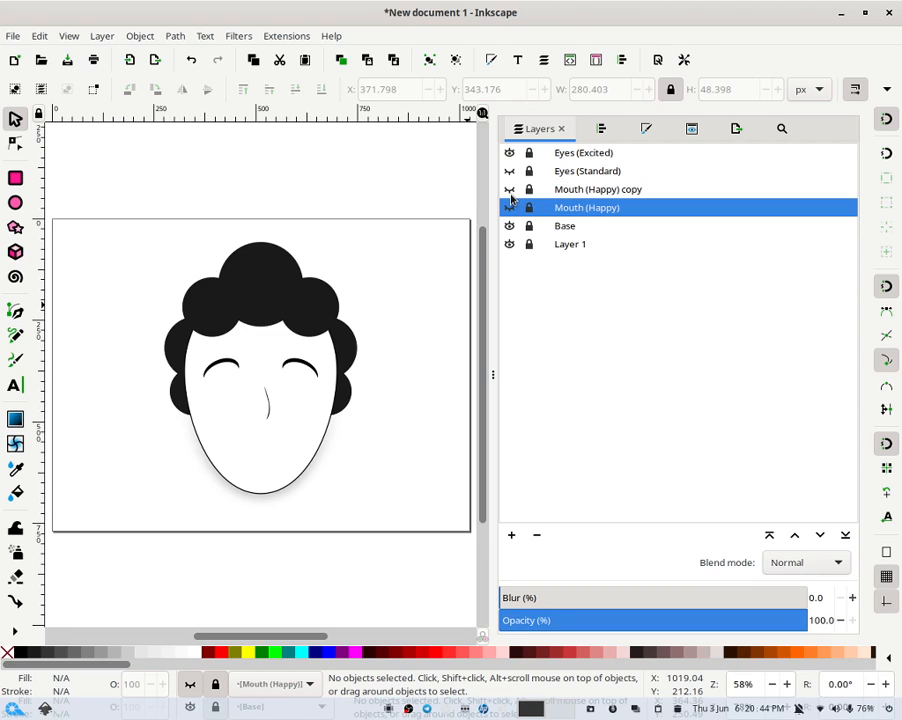
- Rename the duplicated mouth layer to Mouth (Excited)
double_click(623, 191)
left_click(655, 186)
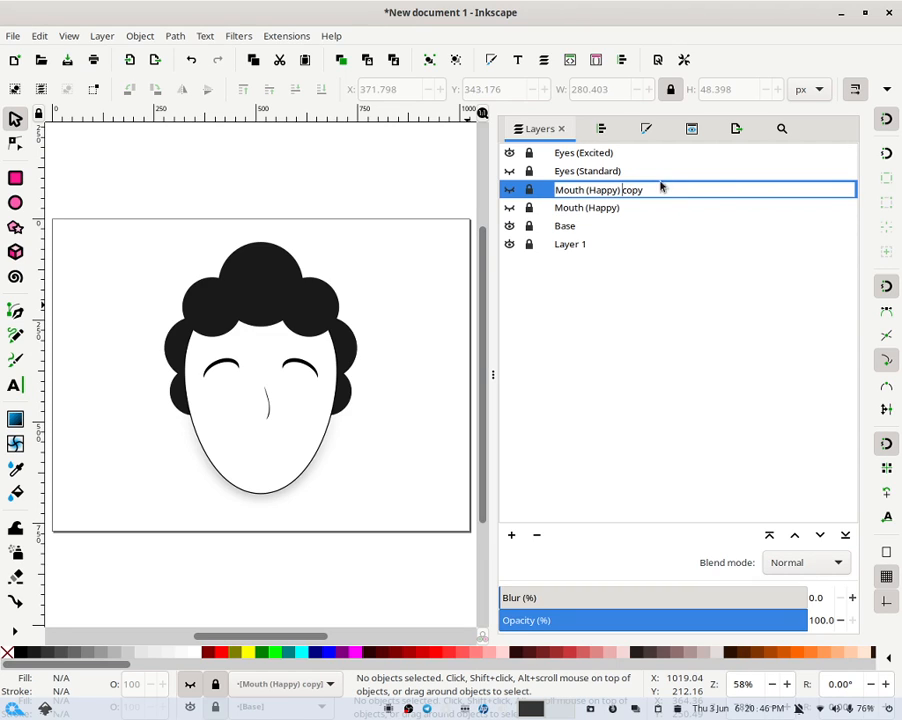
left_click_drag(649, 189, 591, 190)
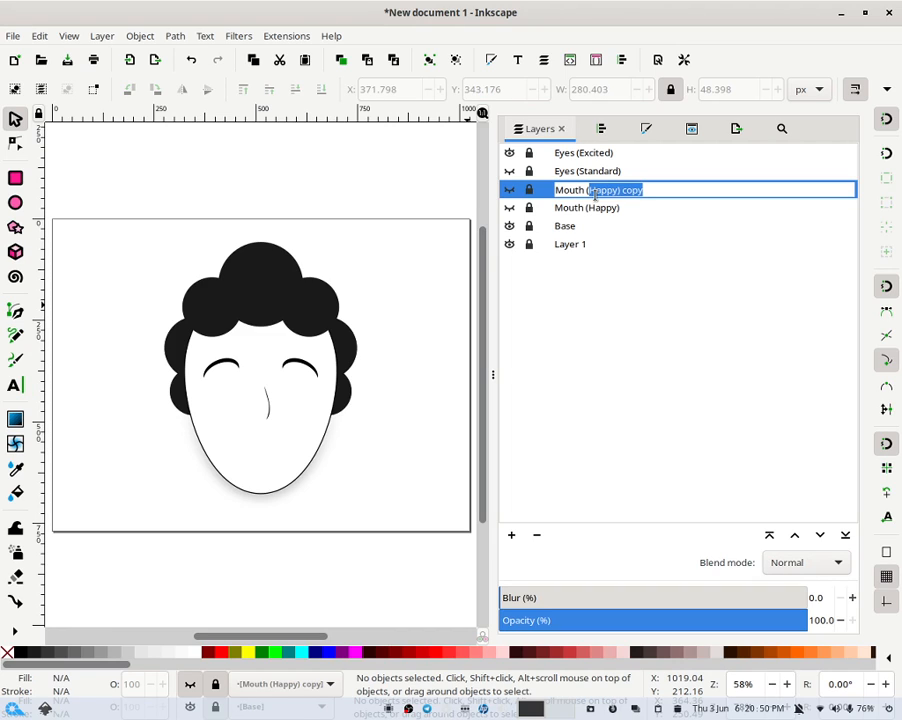
type("Excited)")
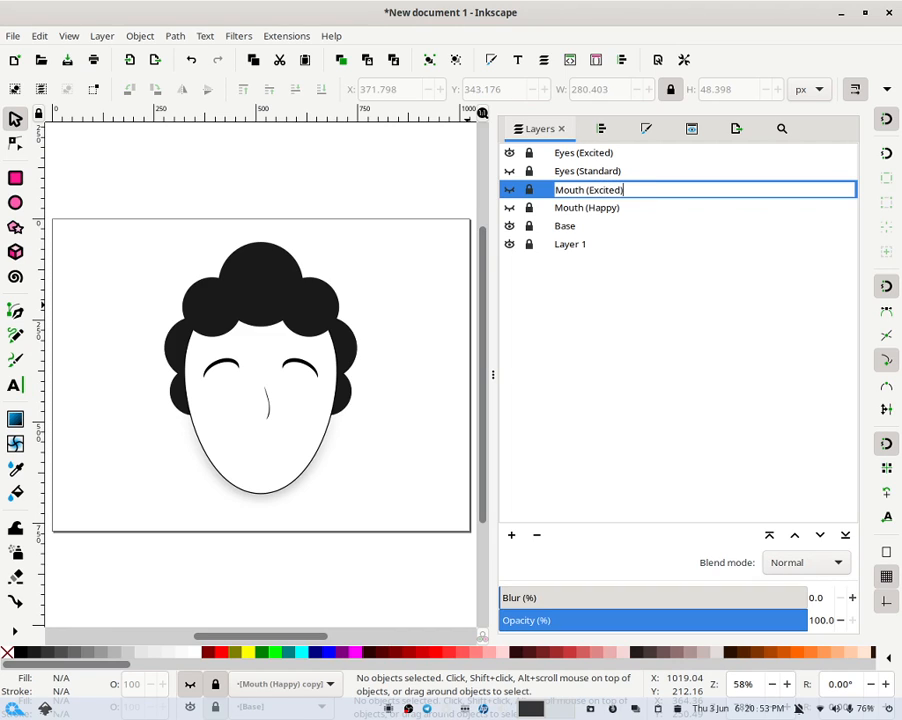
key("Return")
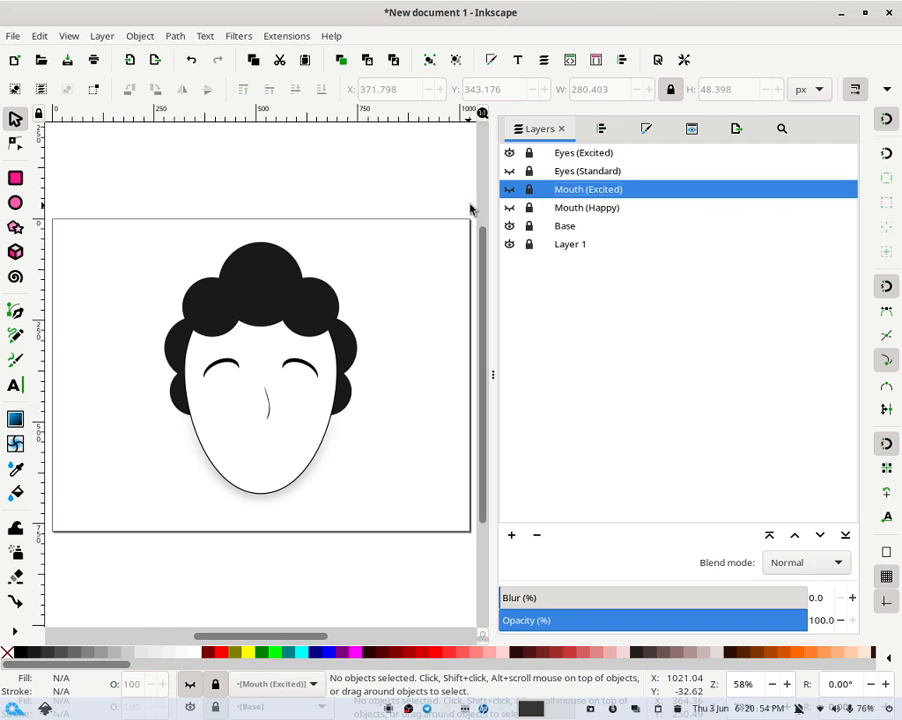
- Show and unlock the Mouth (Excited) layer
left_click(511, 189)
left_click(527, 193)
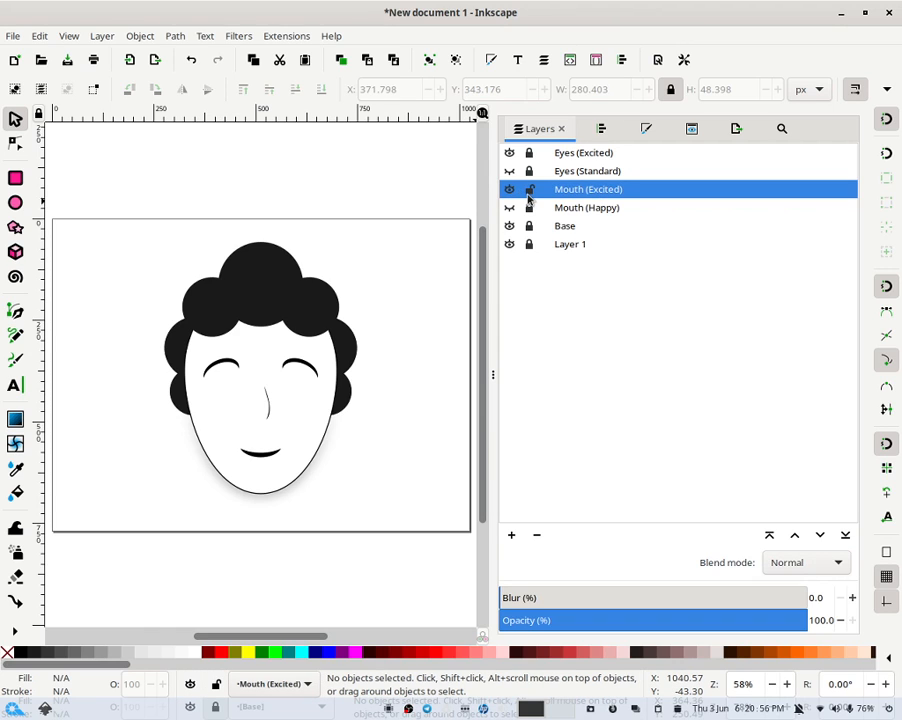
- Reshape the mouth into an open smile by lowering its middle node and making it smooth
double_click(278, 455)
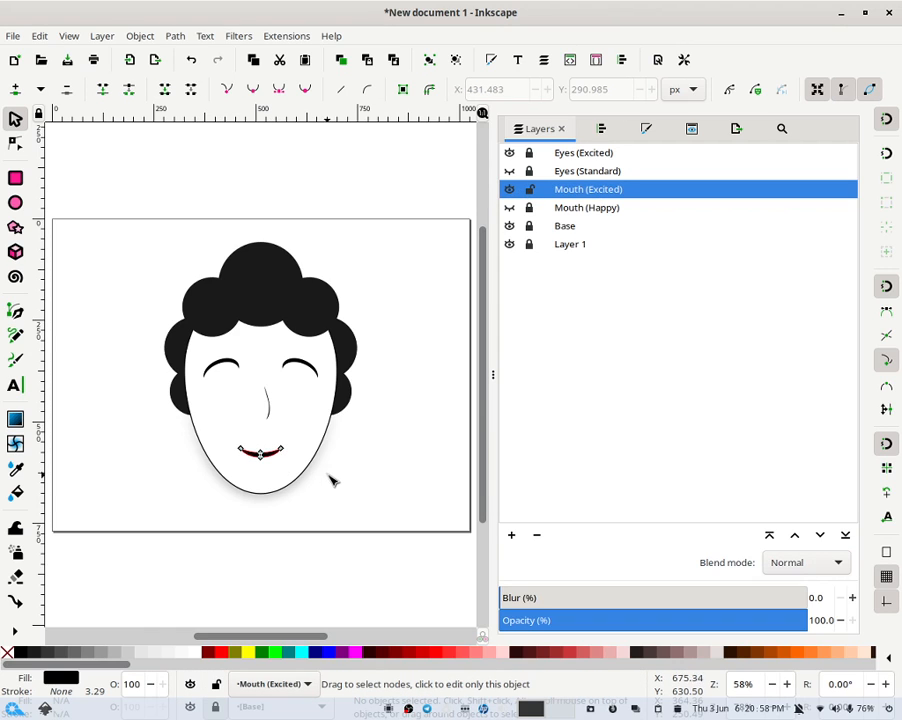
left_click(328, 476)
left_click(268, 451)
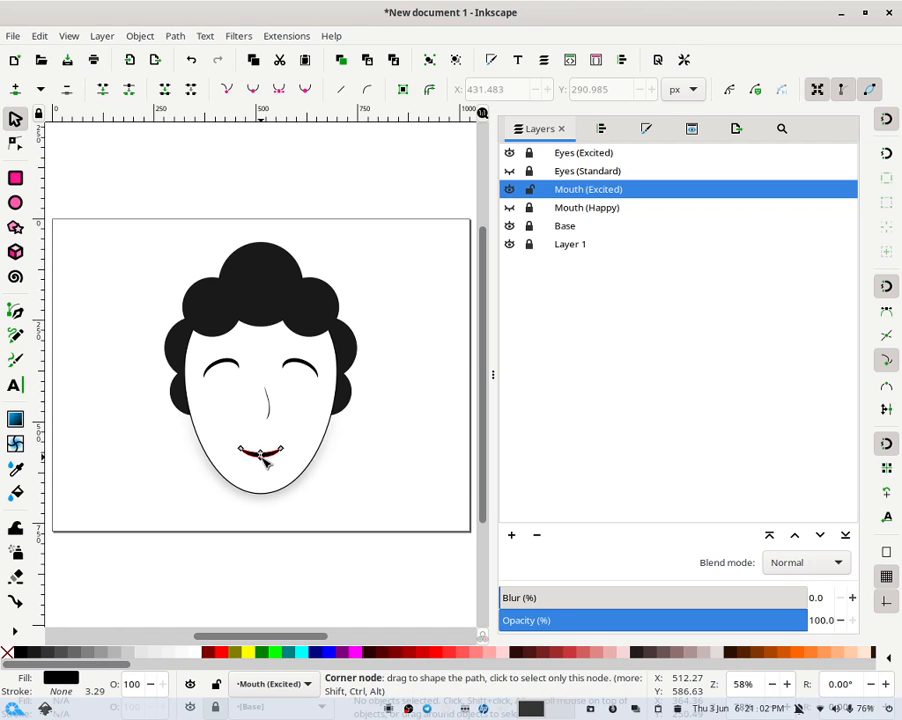
left_click(264, 458)
key("Down")
key("Down")
key("Down")
key("Down")
key("Down")
key("Down")
key("Down")
key("Down")
key("Down")
key("Down")
key("Down")
key("Down")
key("Down")
key("Down")
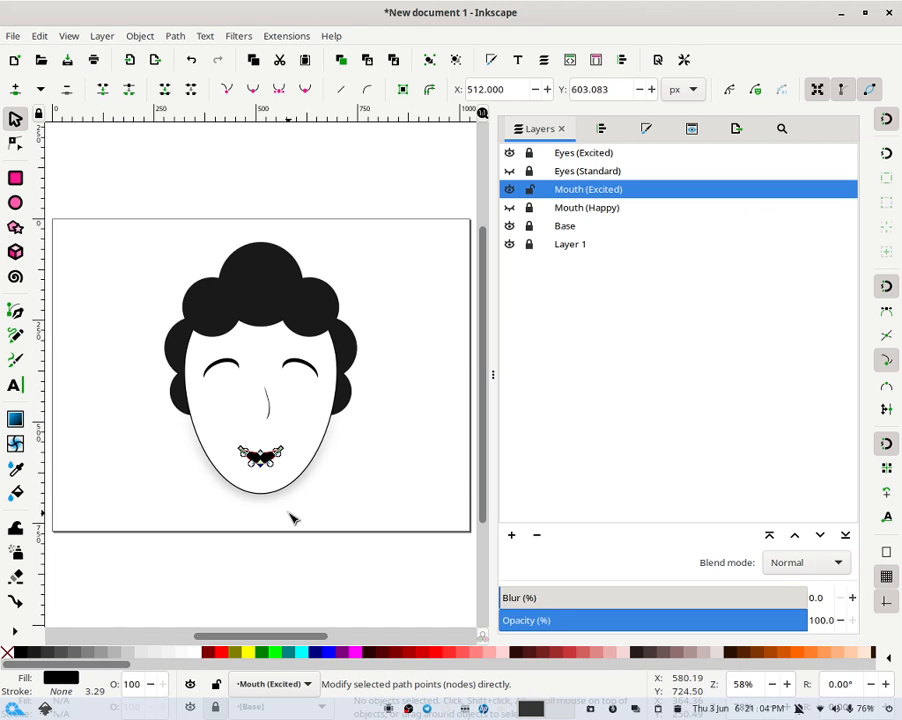
key("Down")
key("Down")
key("Down")
key("Down")
left_click(302, 93)
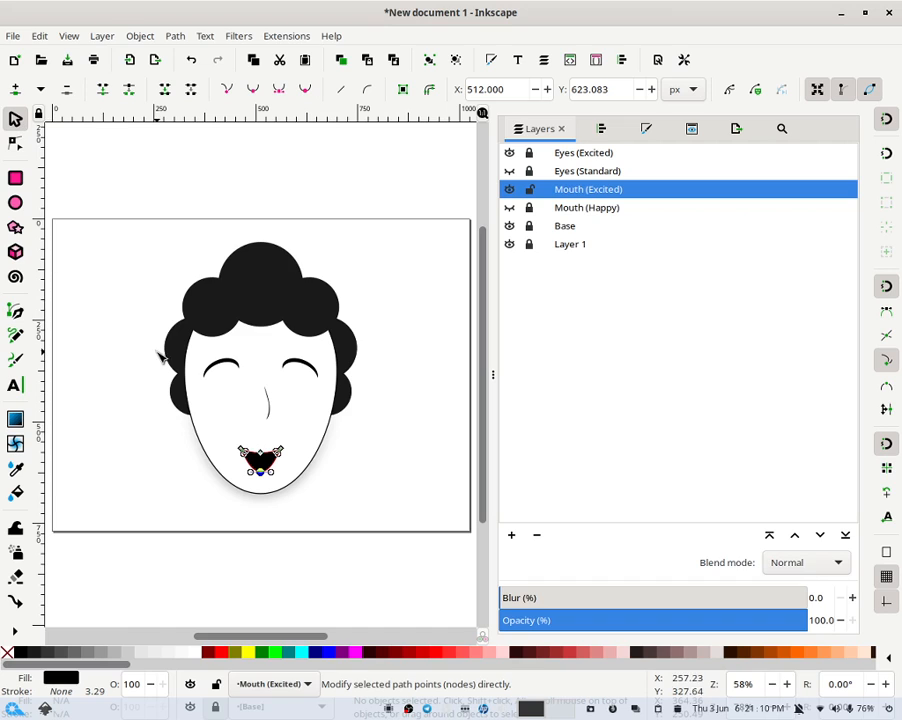
left_click(117, 310)
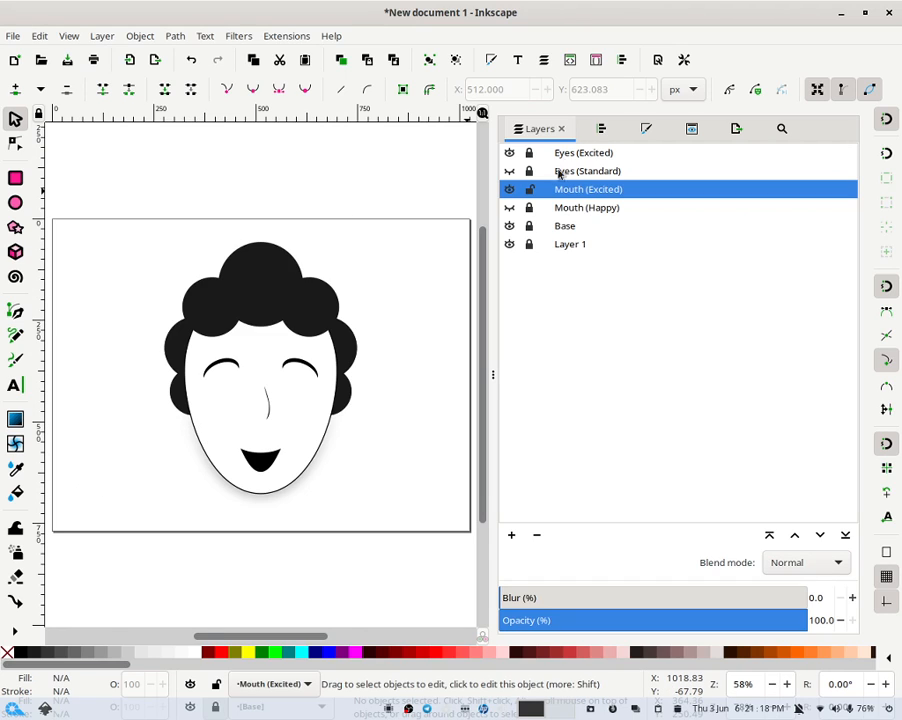
- Lock Mouth (Excited) and add a new layer named Eyes (Excited Option #2) above Eyes (Excited)
left_click(530, 190)
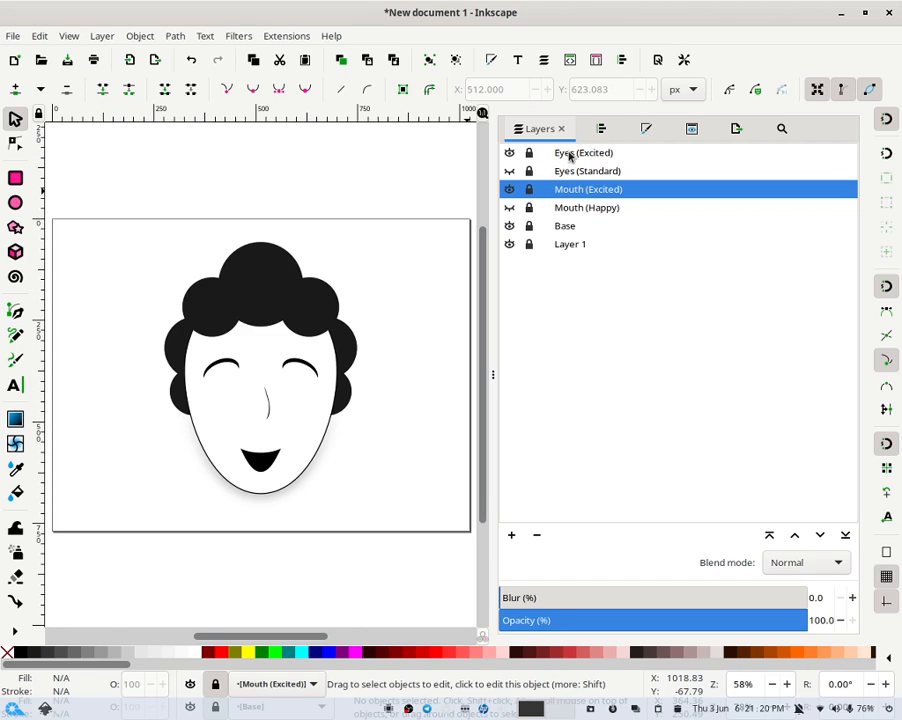
left_click(565, 153)
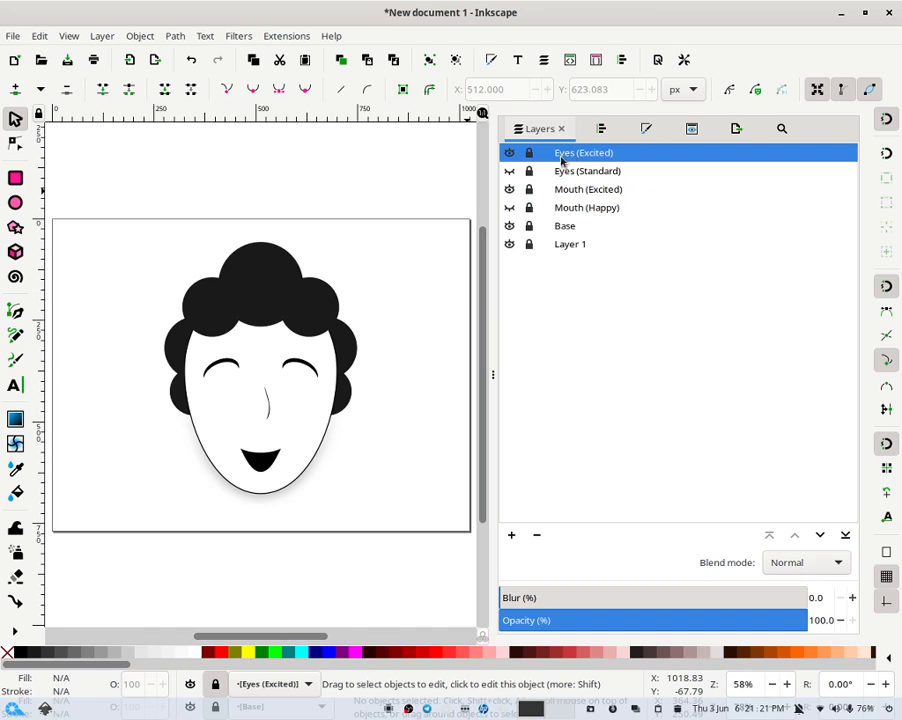
left_click(510, 535)
type("Eyes (Excited Option #2")
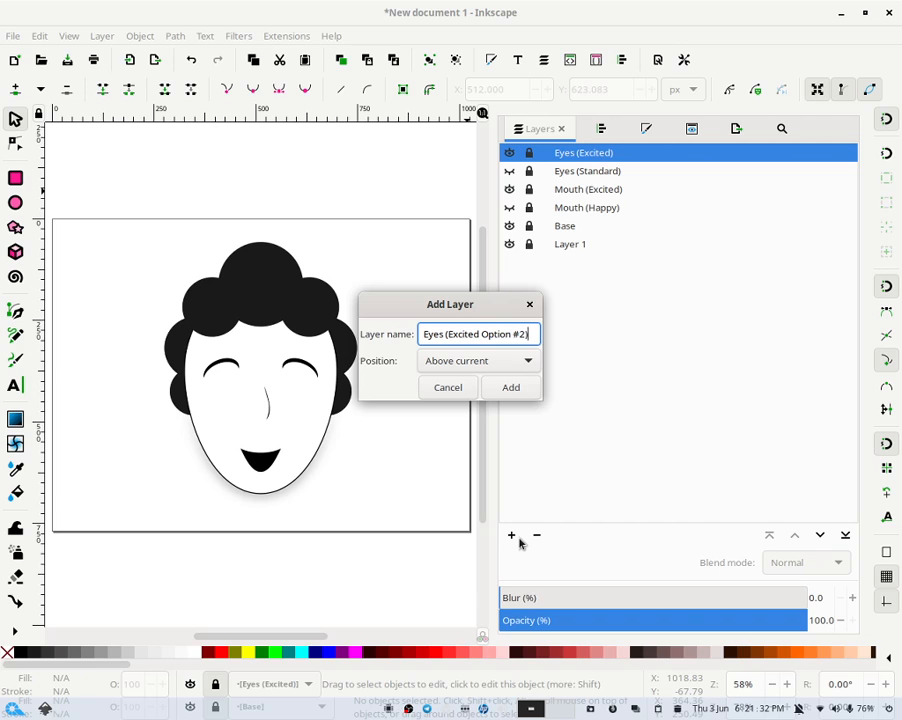
key("Return")
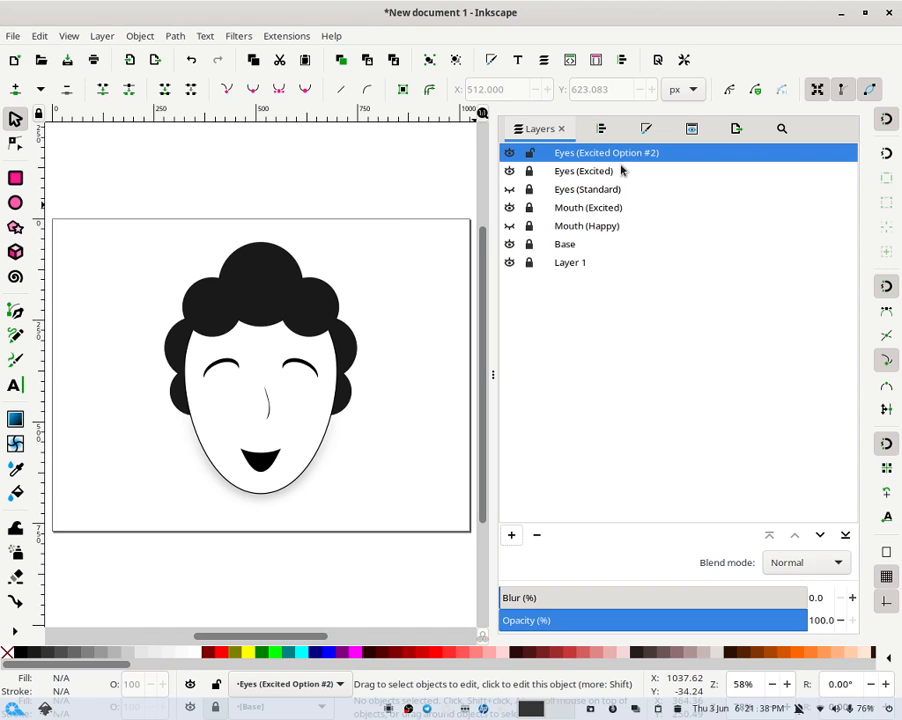
- Draw a small ellipse about 24 × 32 px over the left eye as a pupil
left_click(17, 202)
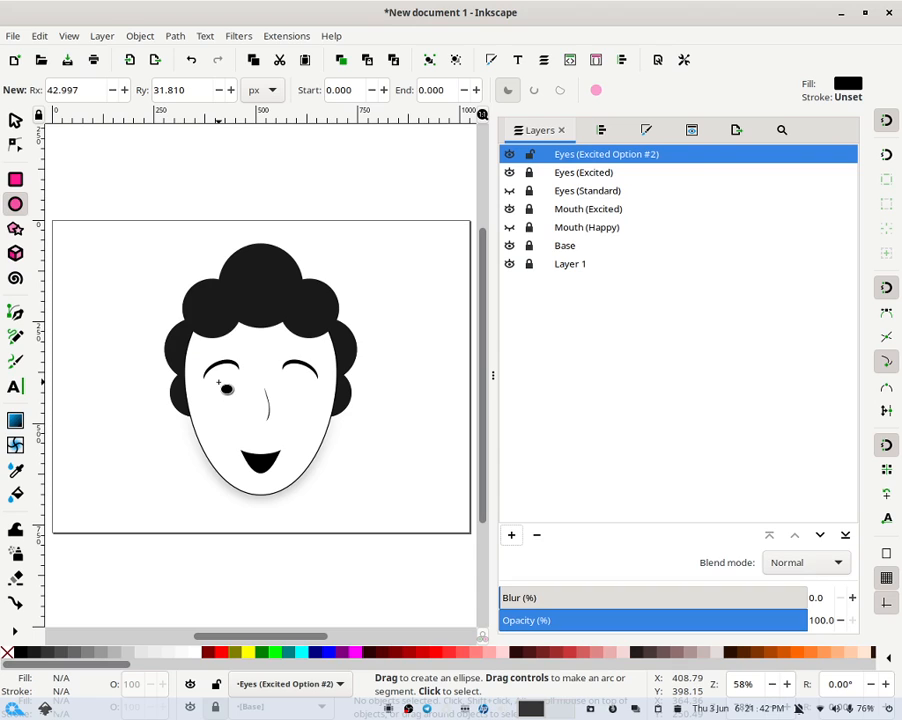
left_click_drag(226, 376, 234, 386)
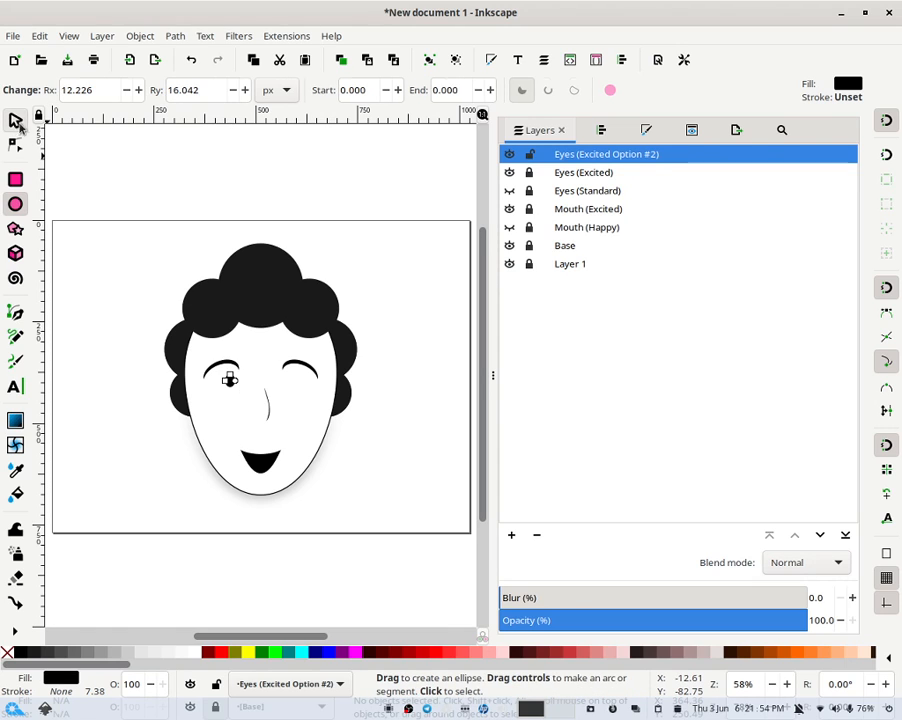
key("s")
left_click(364, 188)
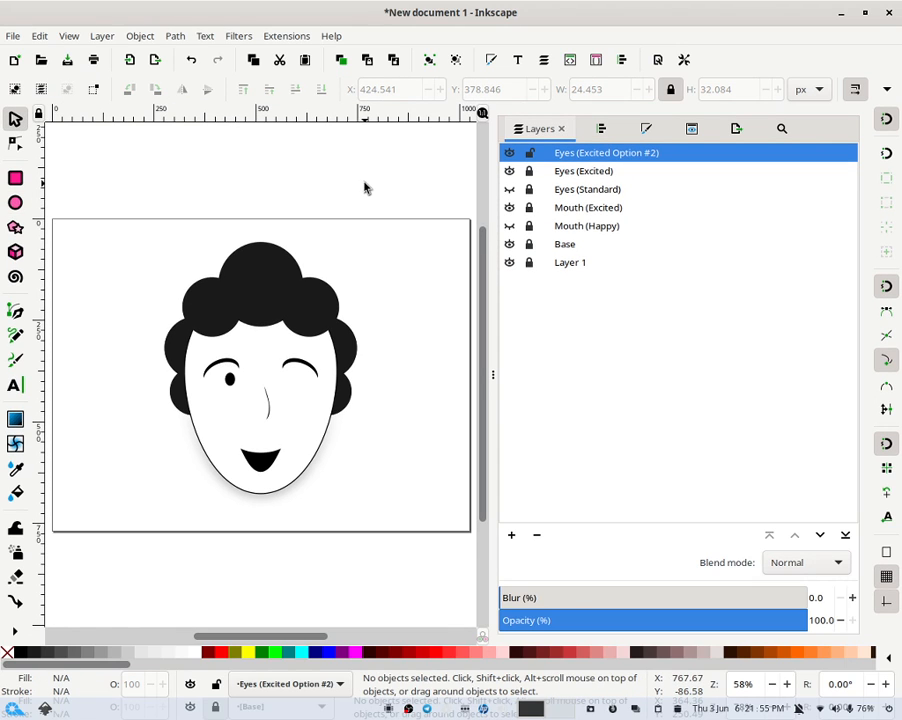
- Show the Eyes (Standard) layer and nudge the ellipse to sit over the left eye's pupil
left_click(510, 189)
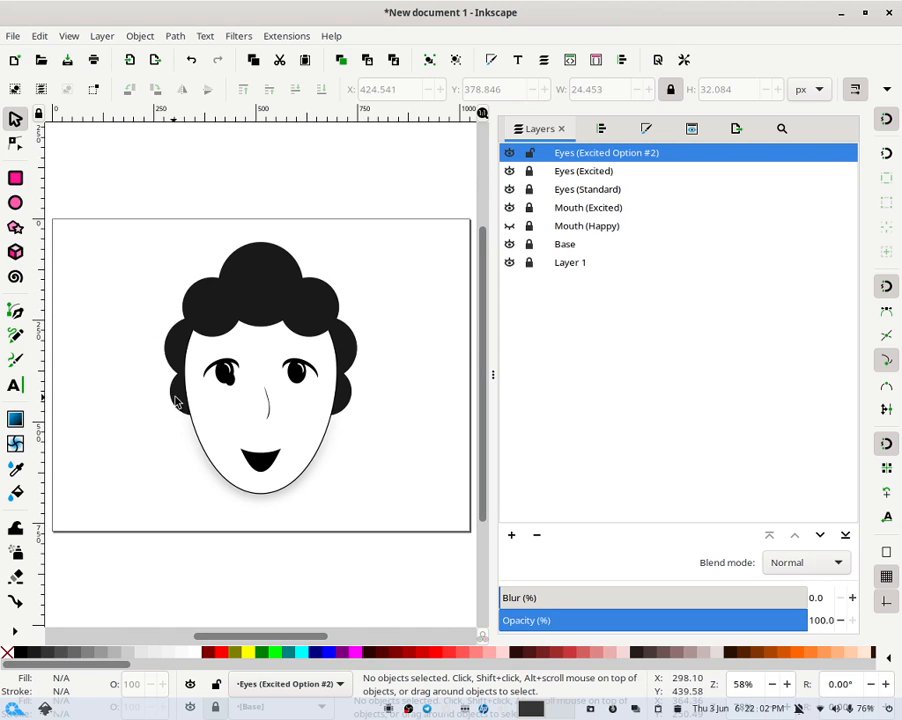
left_click(228, 374)
key("Up")
key("Up")
key("Up")
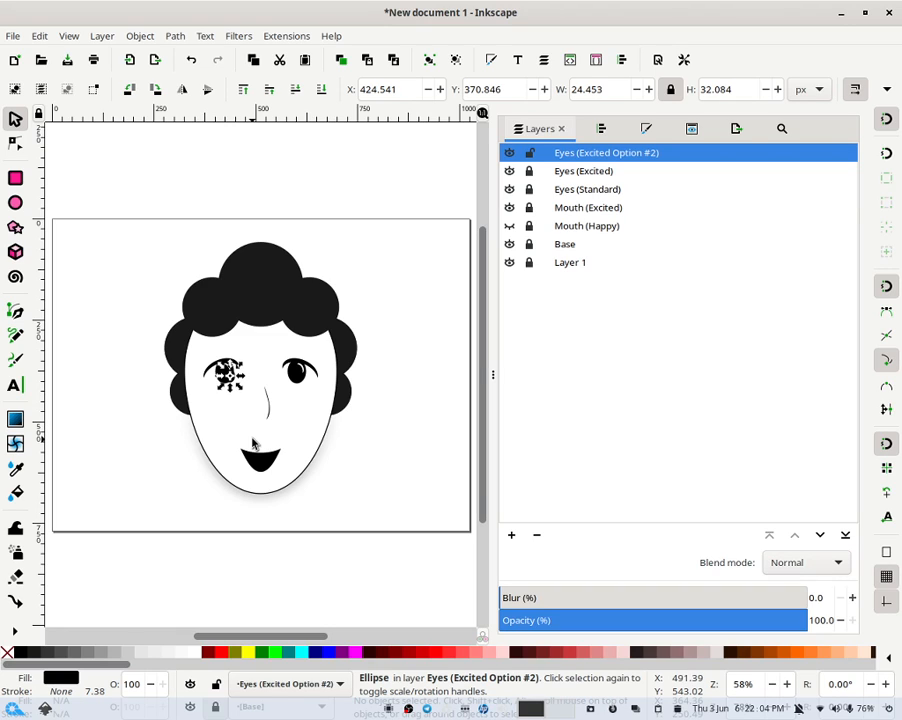
key("Left")
key("Left")
key("Up")
key("Up")
key("Up")
key("Left")
key("Up")
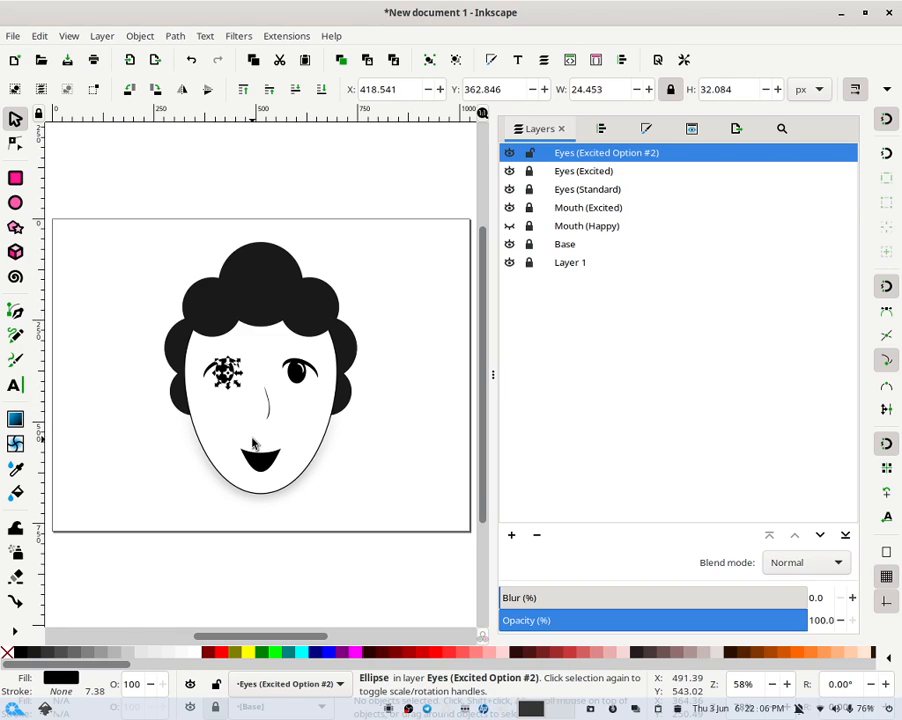
key("Down")
key("Down")
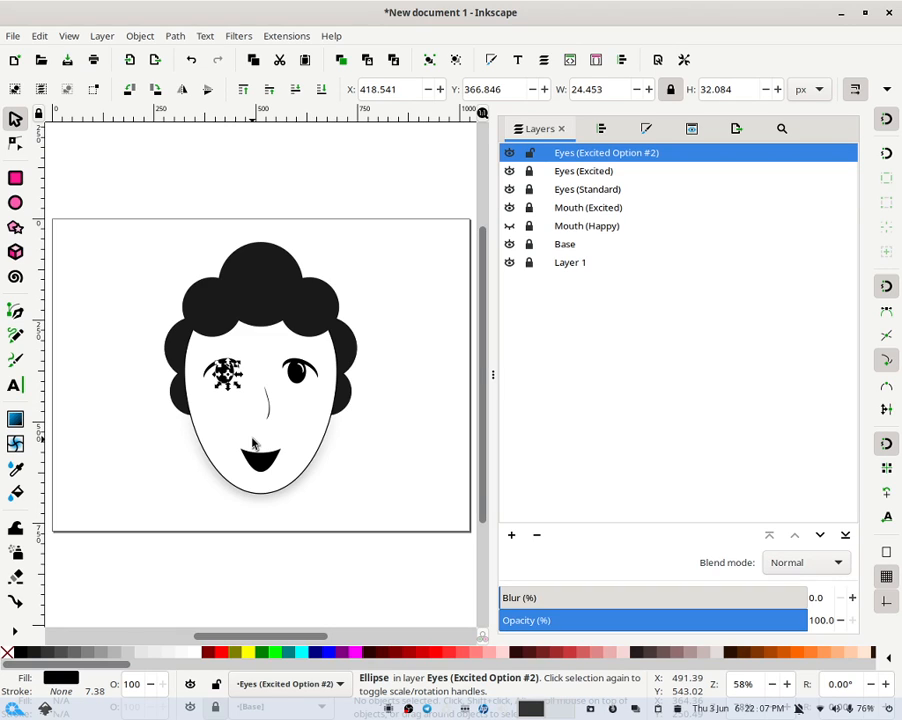
- Fill the pupil ellipse cyan and nudge it slightly right
left_click(300, 652)
left_click(318, 411)
left_click(238, 376)
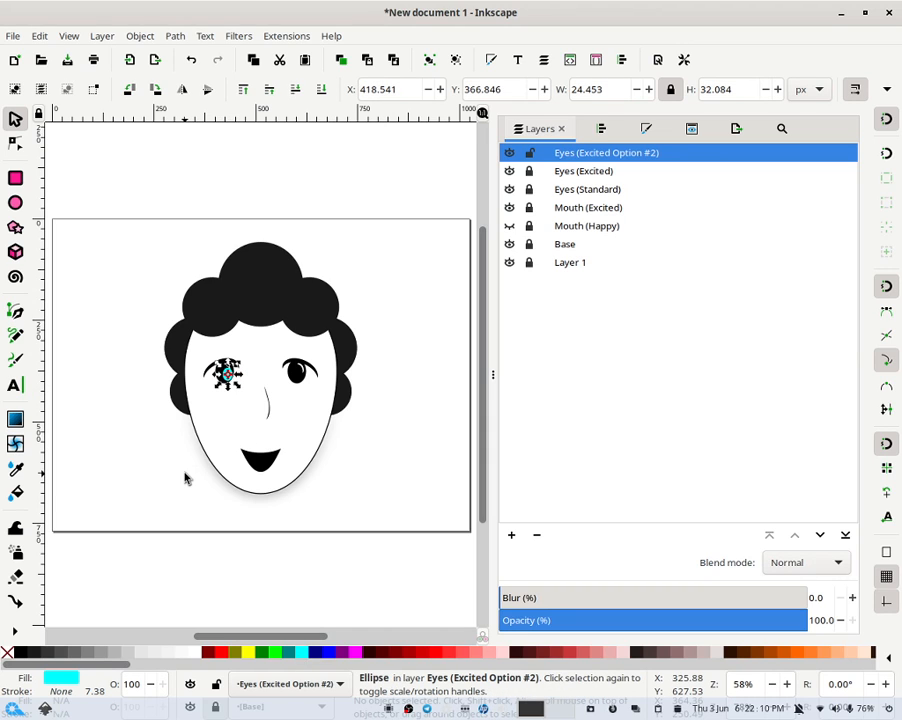
key("Right")
left_click(413, 406)
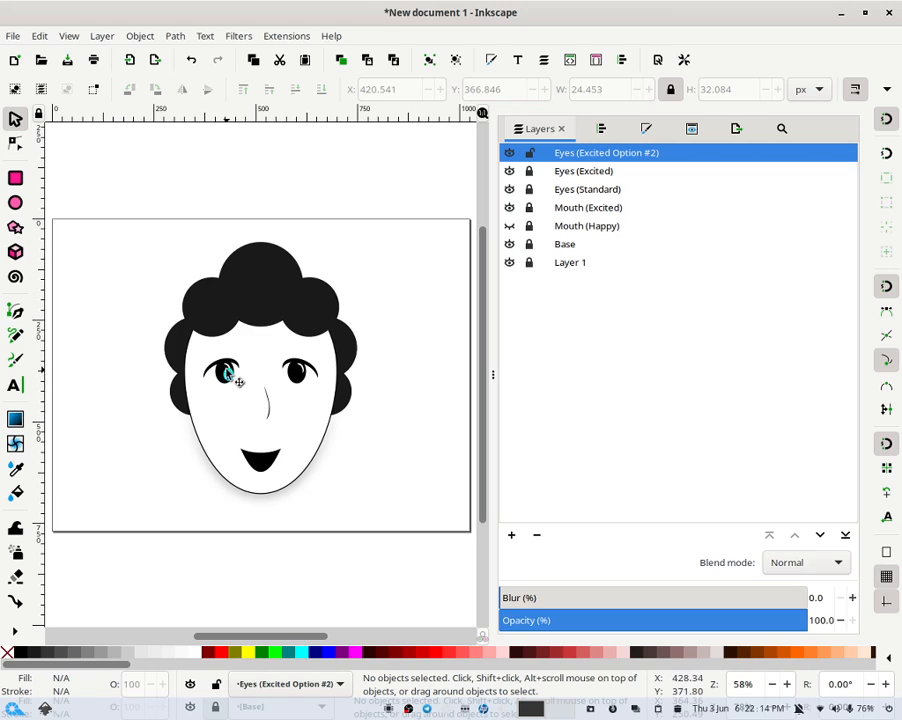
- Toggle the Eyes (Standard) layer off and on to compare the pupil's placement
left_click(509, 189)
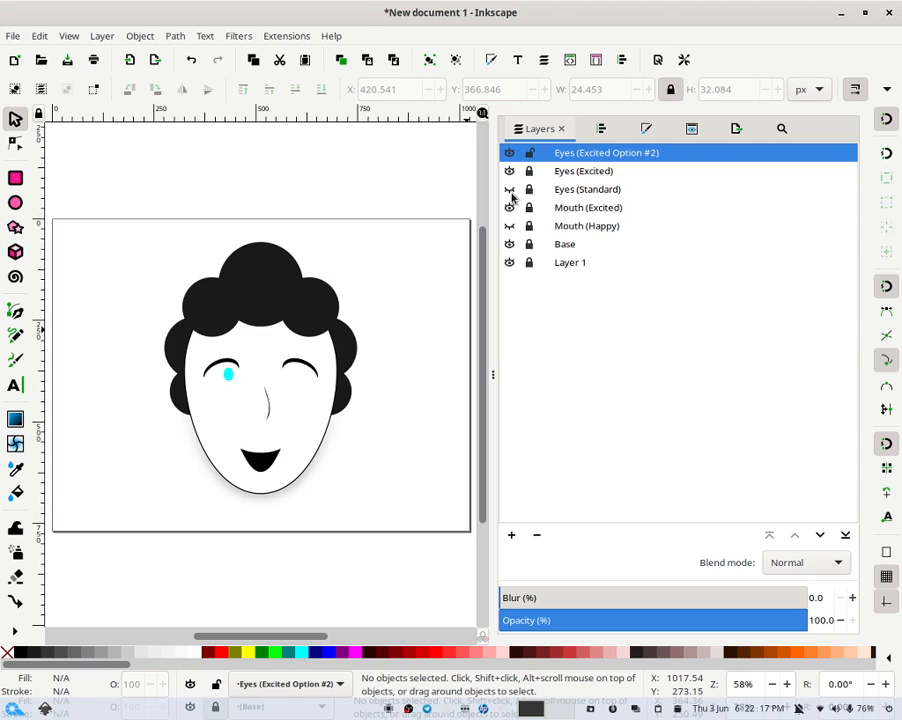
left_click(230, 378)
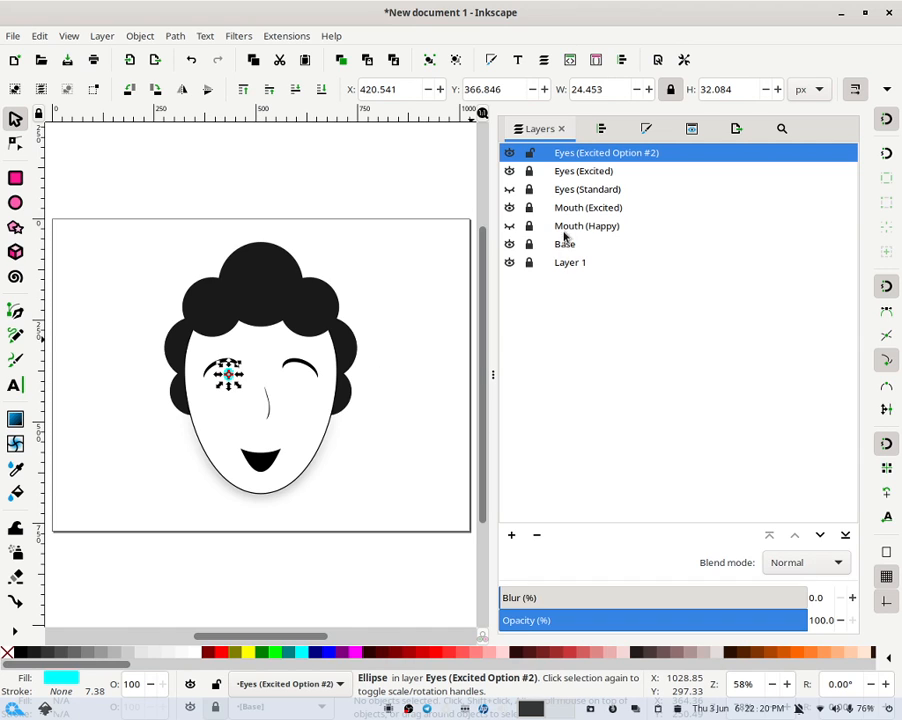
left_click(509, 189)
left_click(222, 397)
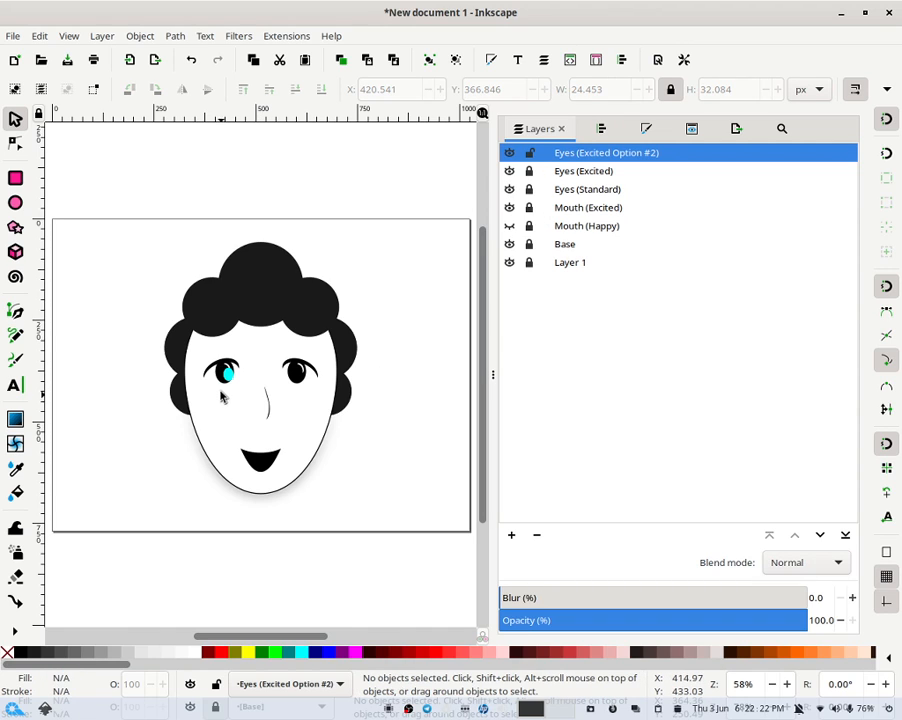
- Duplicate the cyan pupil and move the copy over the right eye
left_click(233, 371)
left_click(233, 371)
key("Right")
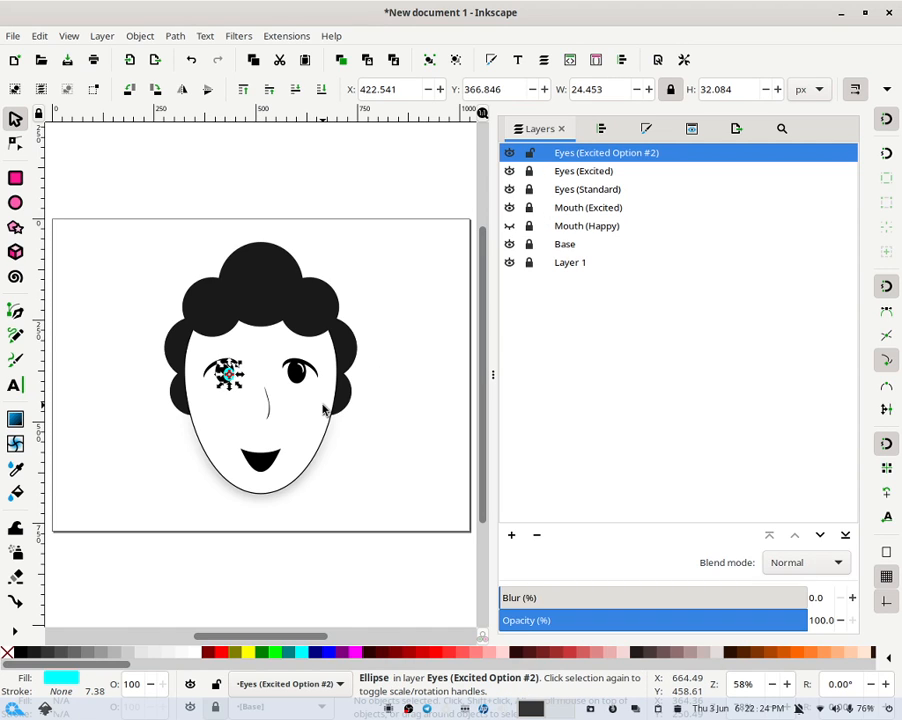
key("Right")
key("Right")
key("Right")
key("Right")
key("Right")
key("Right")
key("Right")
key("Right")
key("Right")
key("Right")
key("Right")
key("Right")
key("Right")
key("Right")
key("Right")
key("Right")
key("Right")
key("Right")
key("Right")
key("Right")
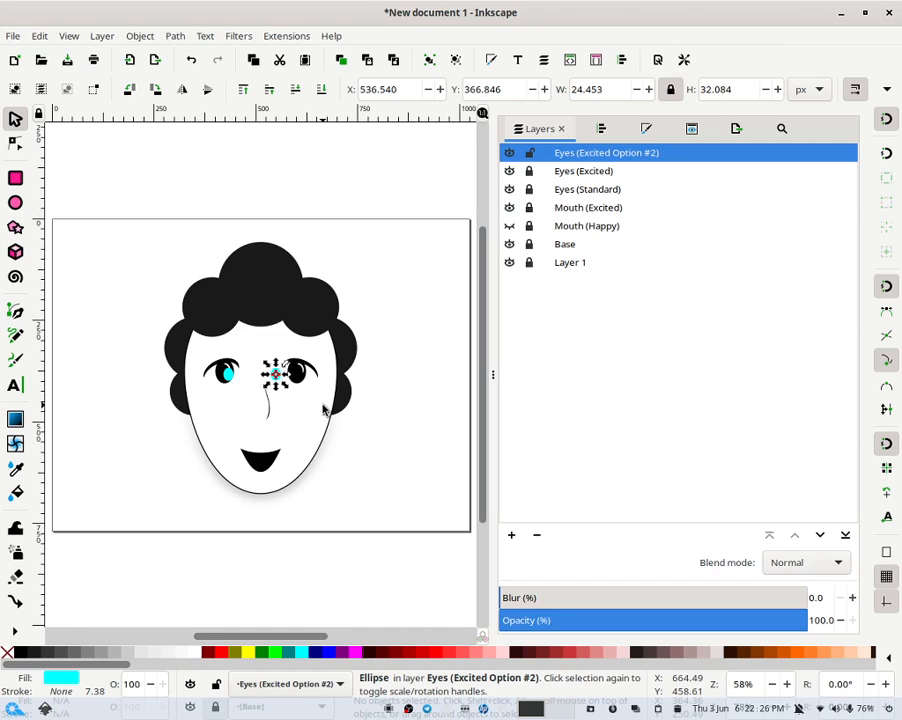
key("Right")
key("Right")
key("Right")
key("Right")
key("Right")
key("Right")
key("Right")
key("Right")
key("Right")
key("Right")
key("Right")
key("Right")
key("Right")
key("Right")
key("Right")
key("Right")
key("Right")
key("Right")
key("Right")
key("Right")
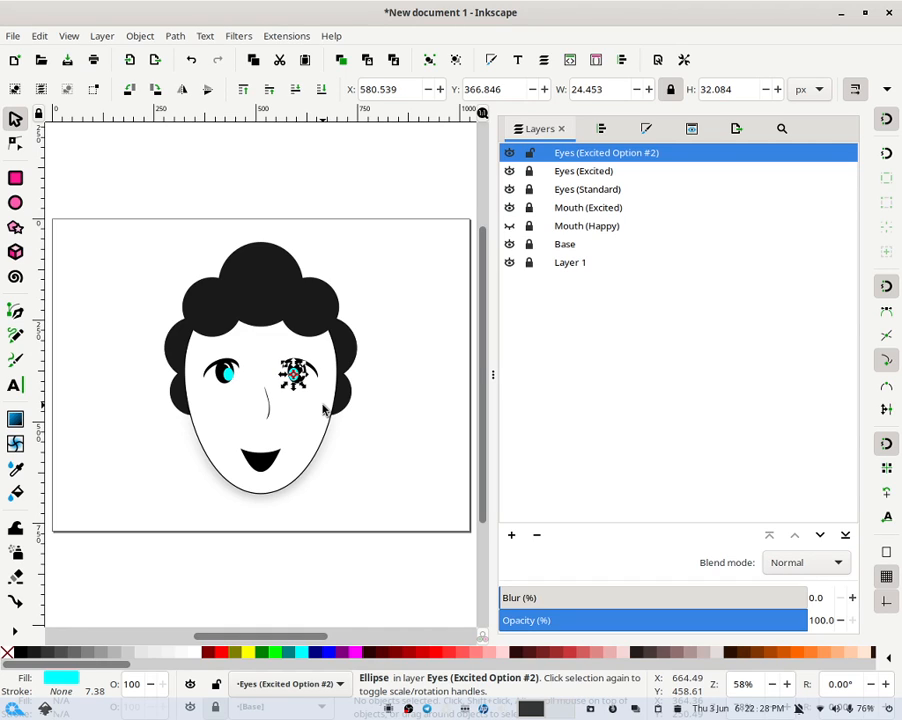
key("Left")
- Select both pupils and centre them on a common horizontal axis relative to the biggest object
left_click_drag(412, 422, 178, 356)
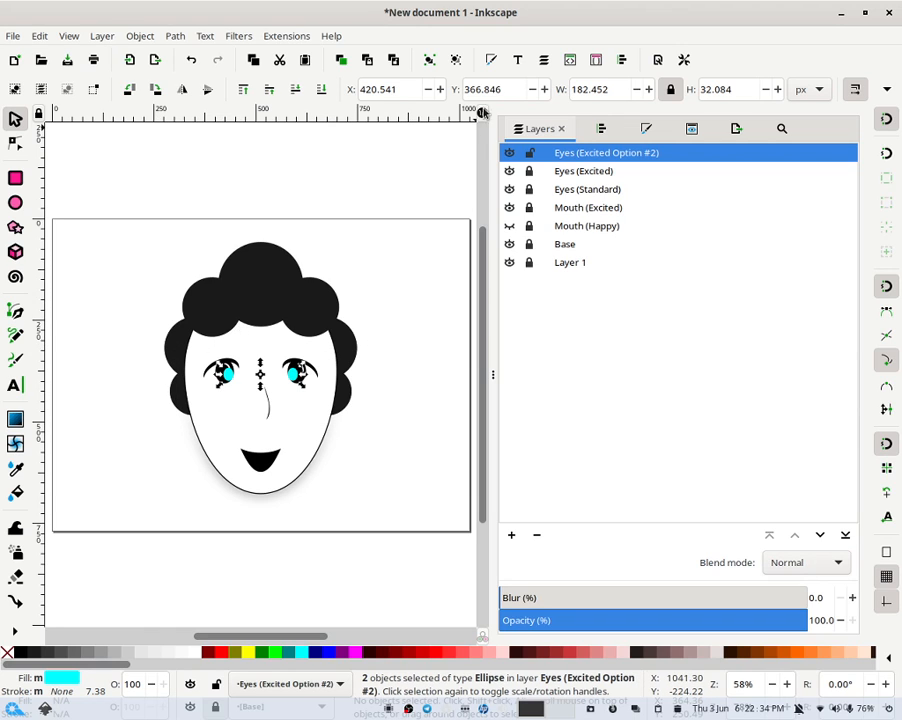
left_click(429, 60)
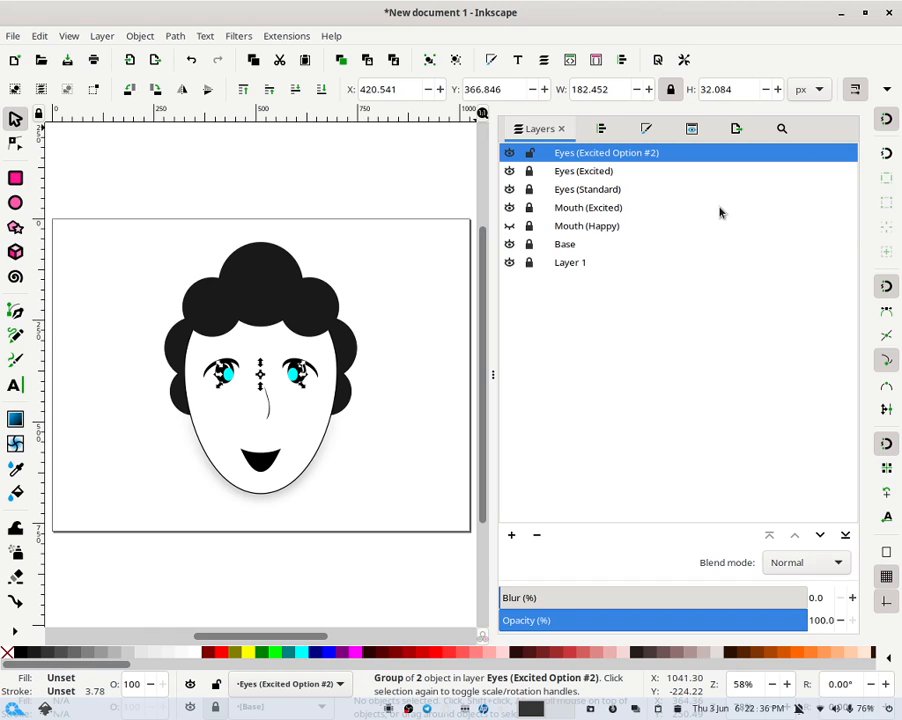
left_click(455, 60)
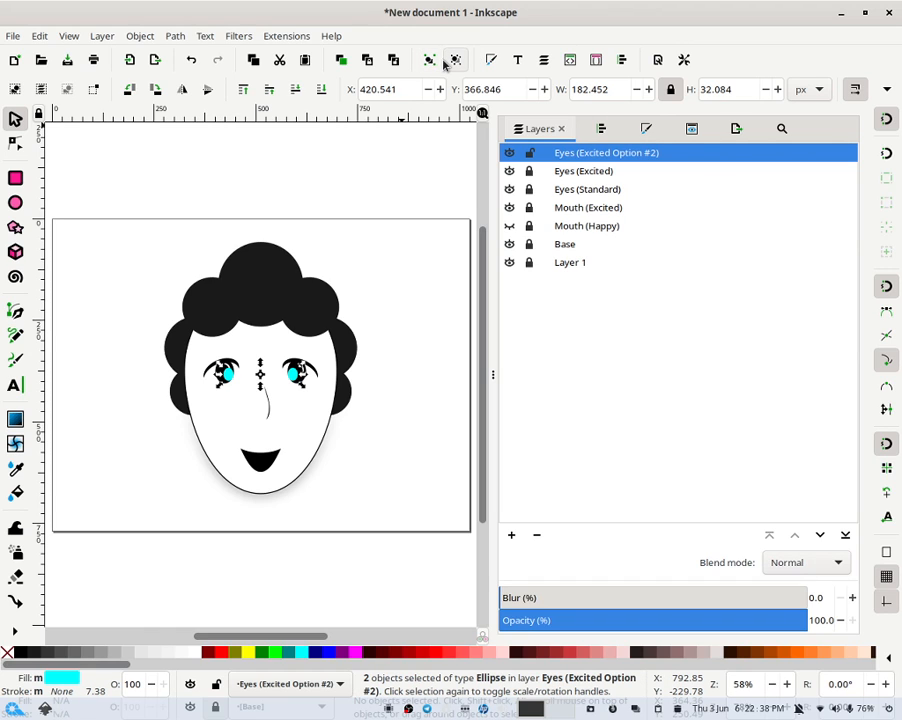
left_click(602, 127)
left_click(776, 171)
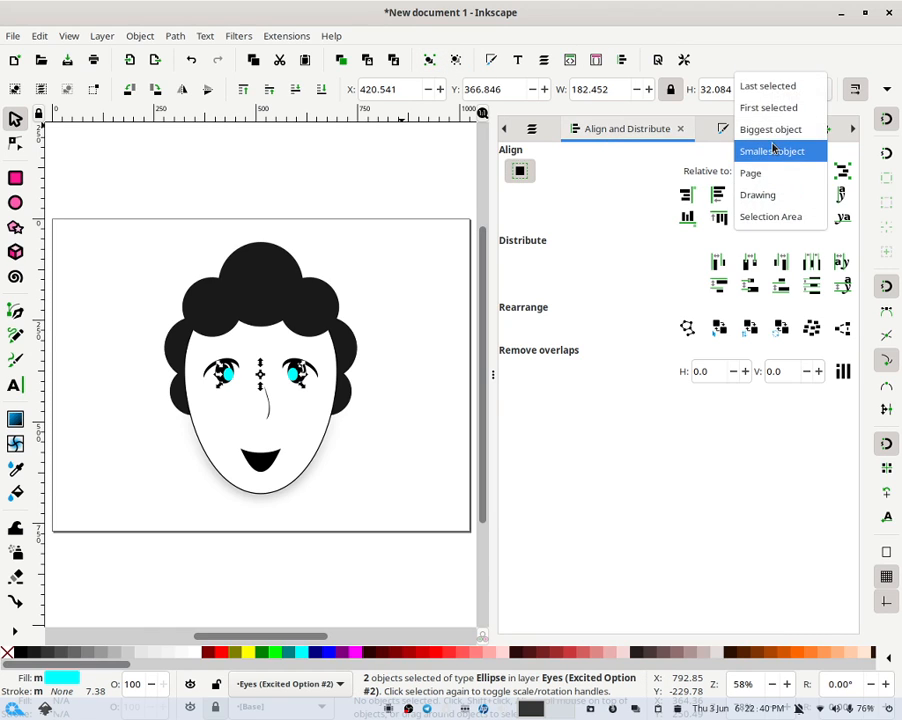
left_click(768, 129)
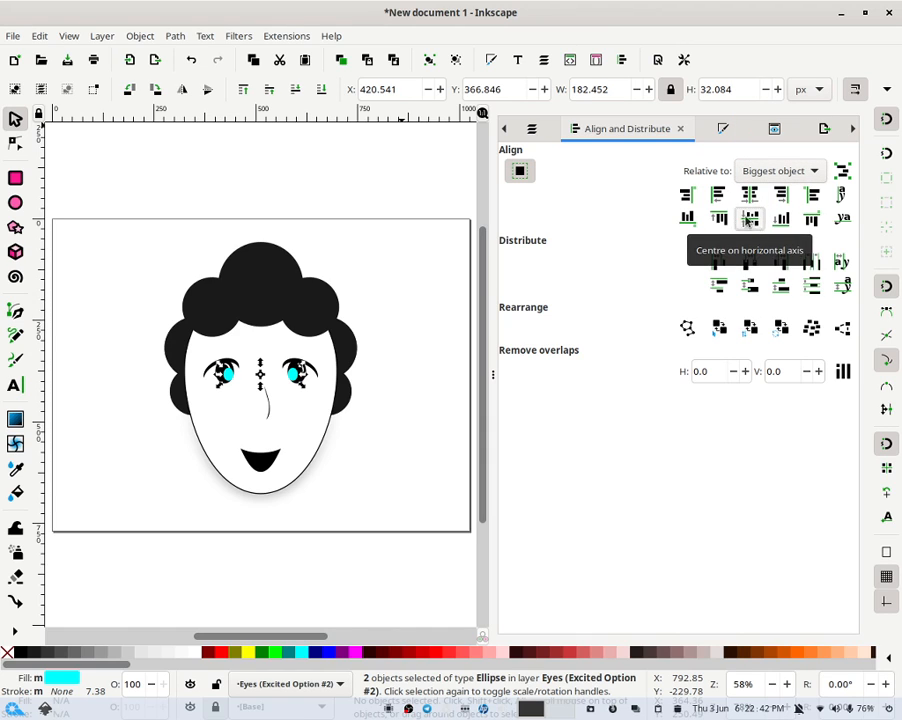
left_click(758, 218)
- Group the two pupils and centre the group horizontally relative to the page
left_click(429, 60)
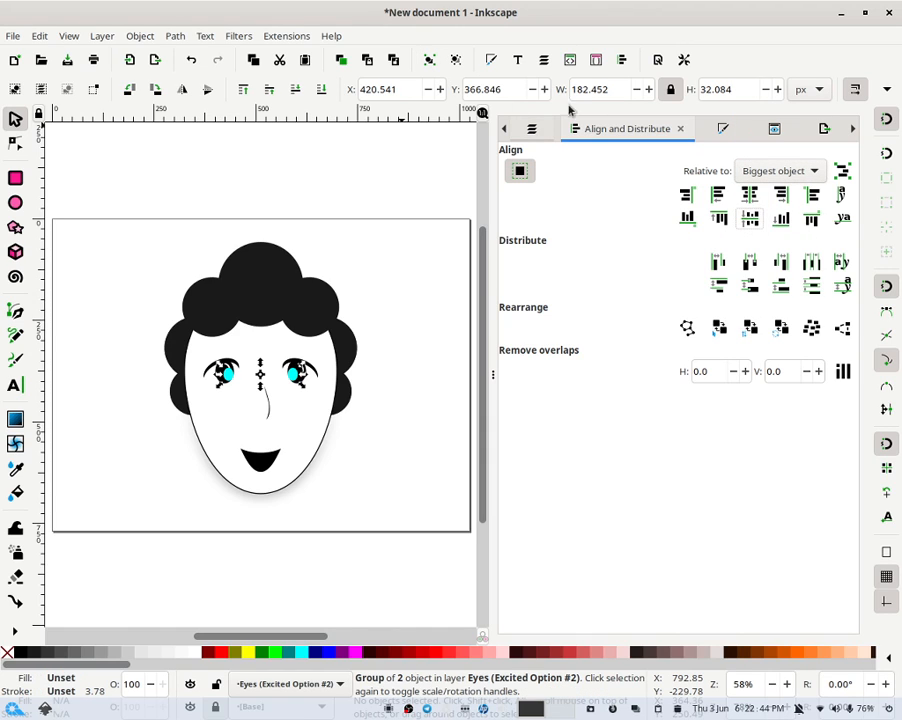
left_click(772, 172)
left_click(757, 217)
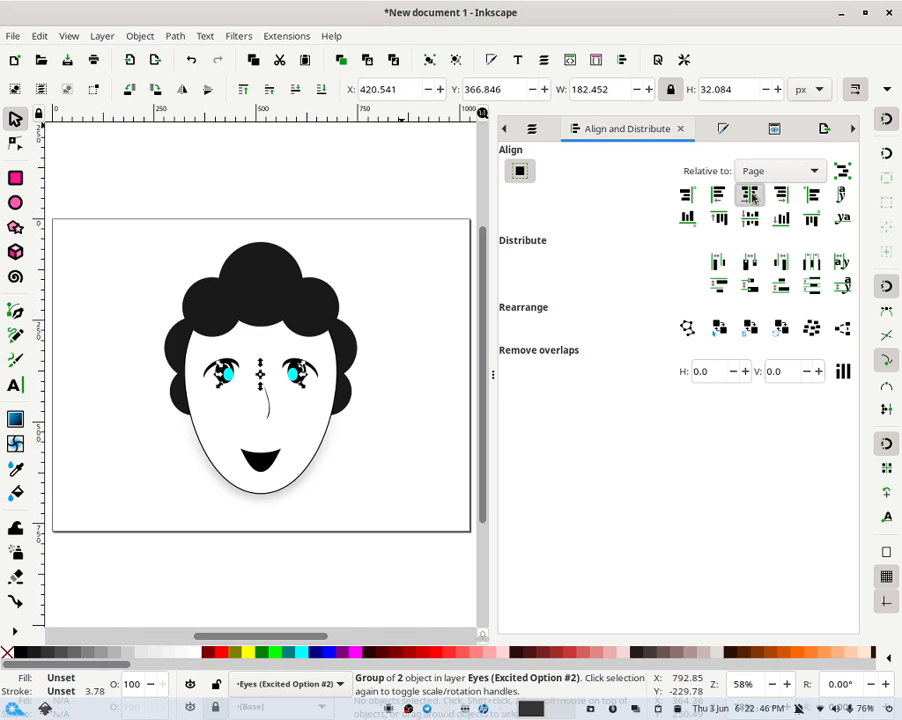
left_click(750, 195)
left_click(411, 259)
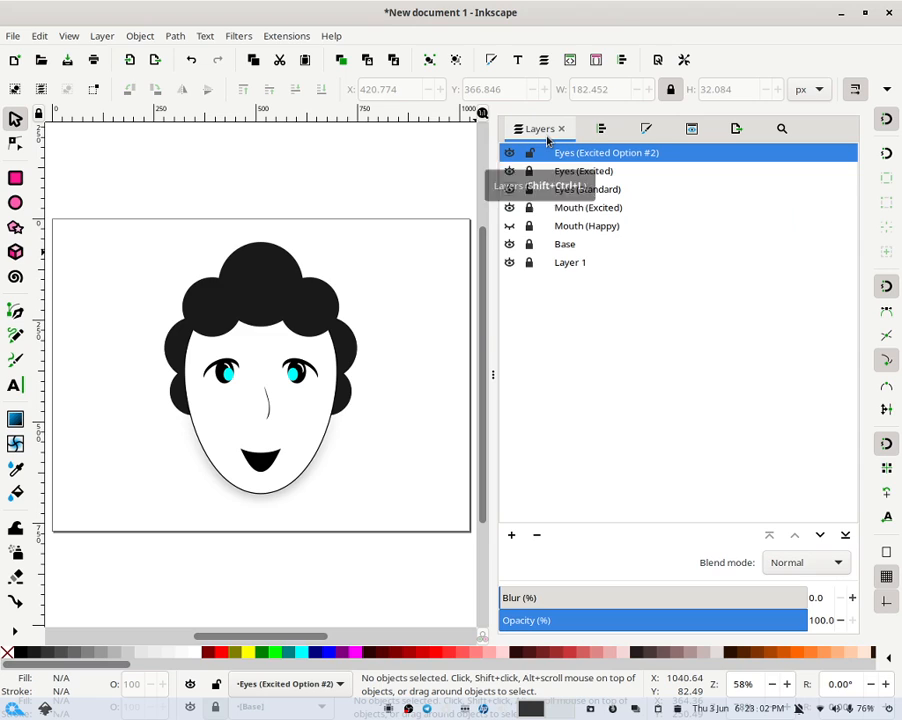
- Hide the Eyes (Standard) layer and recolour both pupils black
left_click(510, 189)
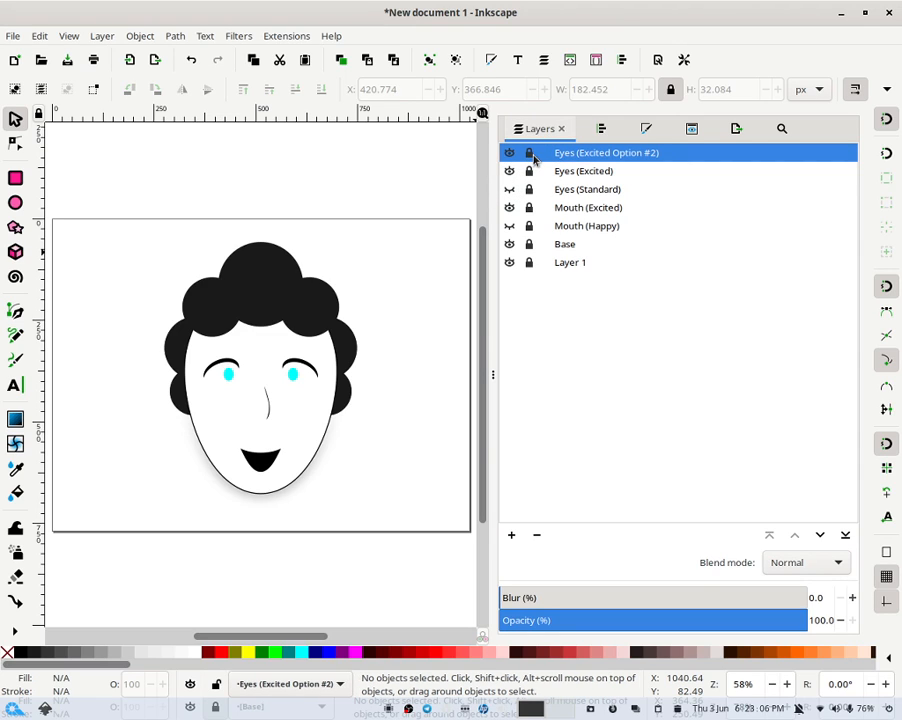
left_click(531, 153)
left_click_drag(330, 402, 198, 340)
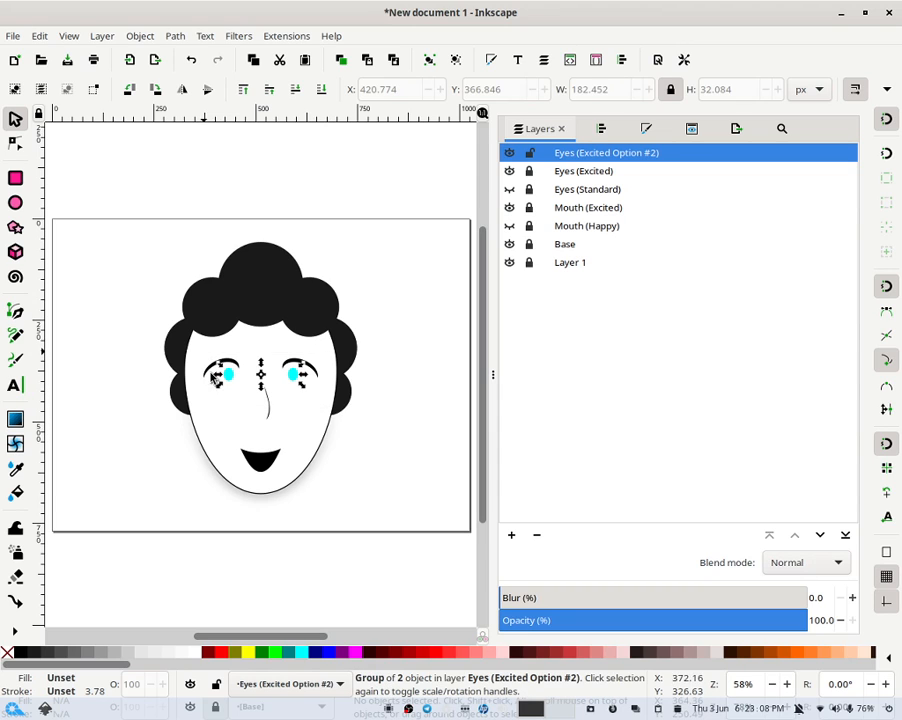
left_click(20, 652)
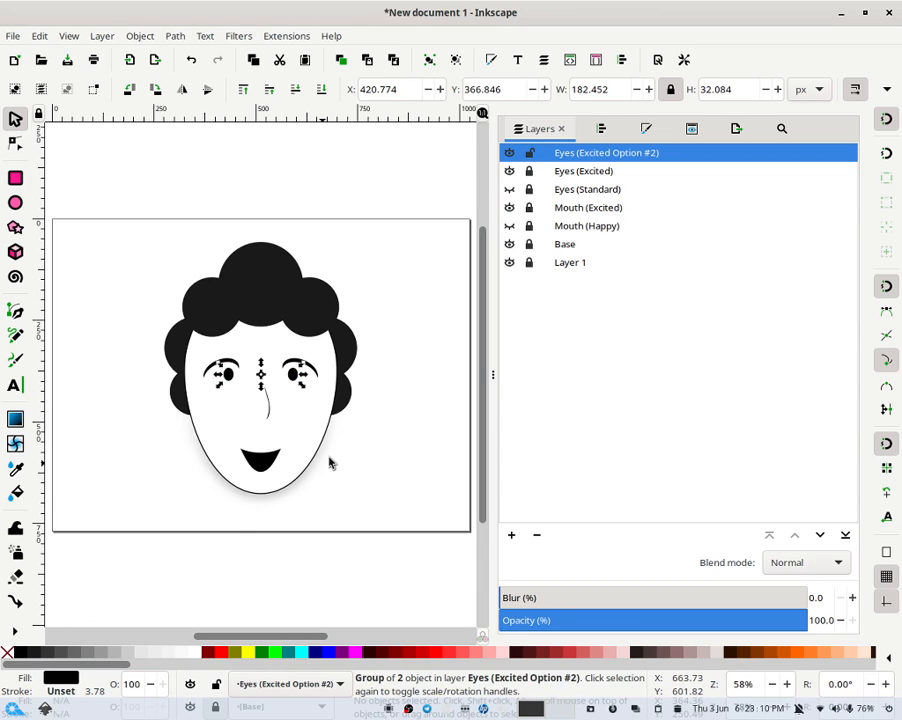
left_click(453, 366)
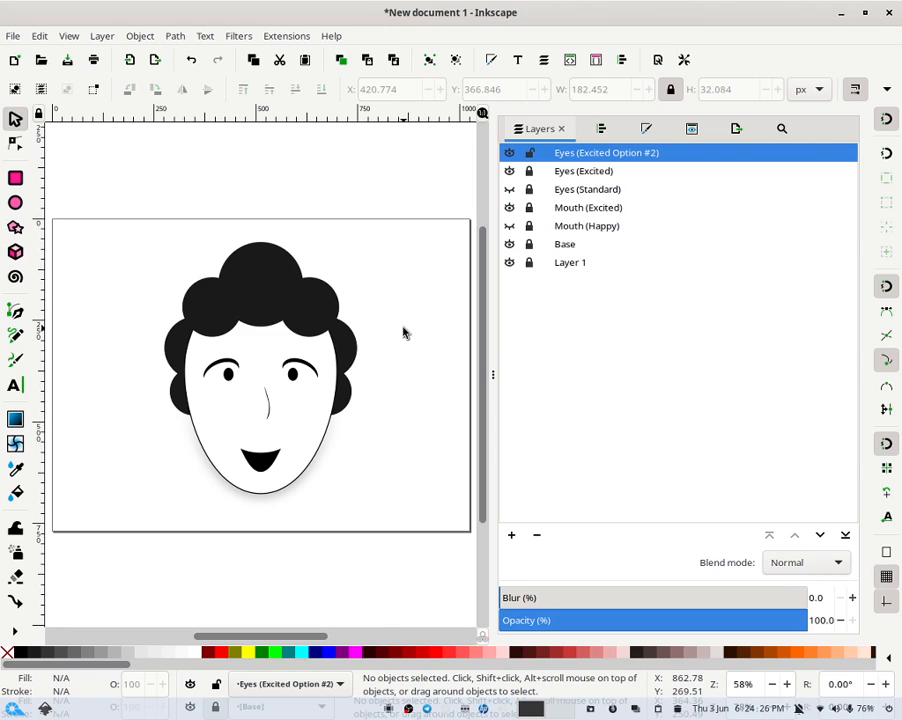
- Lock Eyes (Excited Option #2) and add a new layer named Creases (Excited) above Mouth (Excited)
left_click(530, 153)
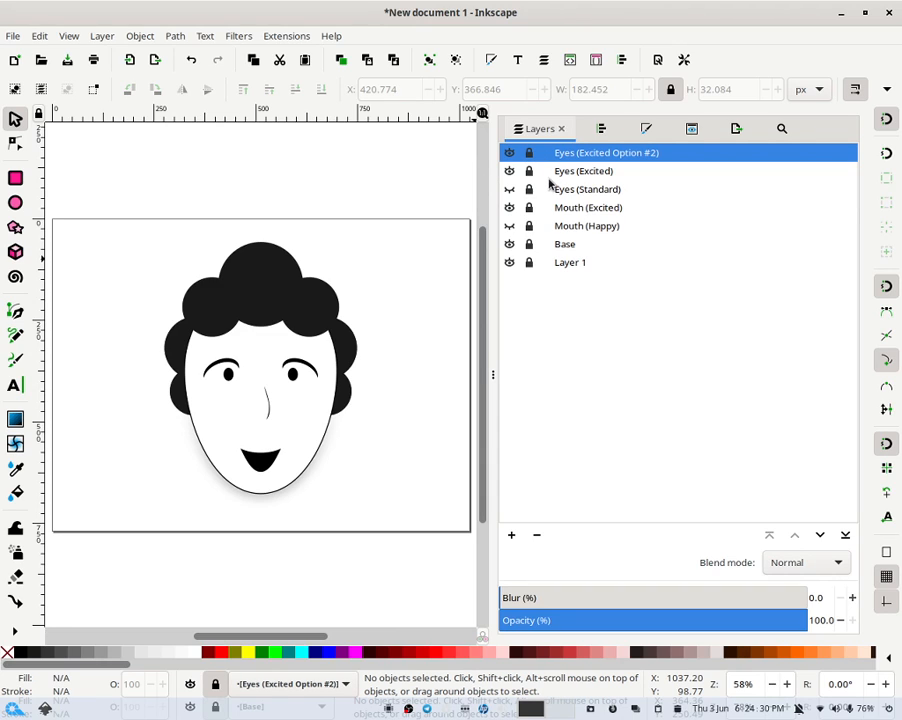
left_click(576, 207)
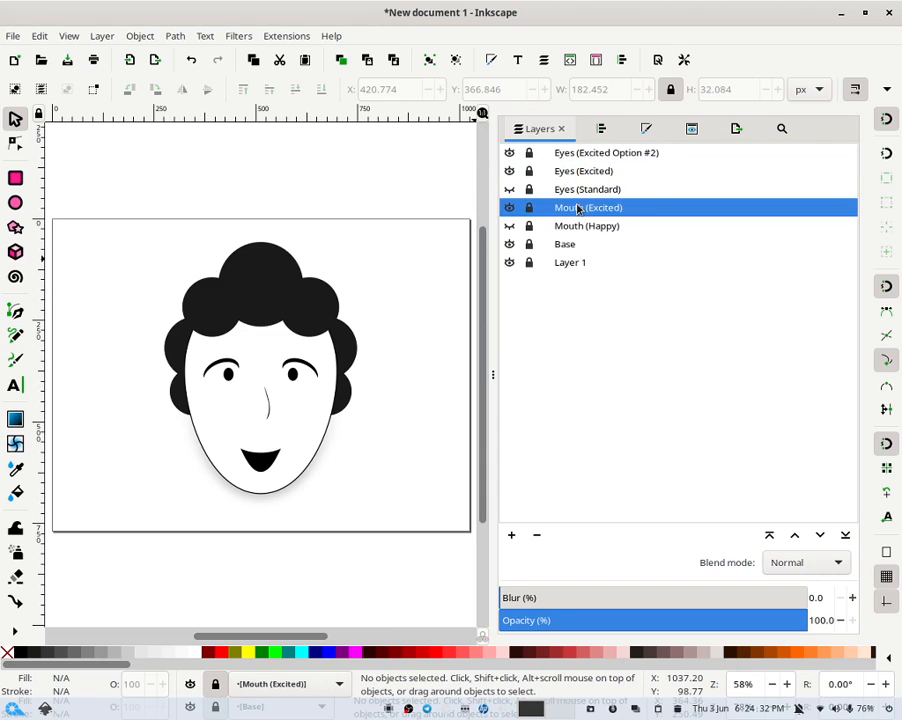
left_click(511, 535)
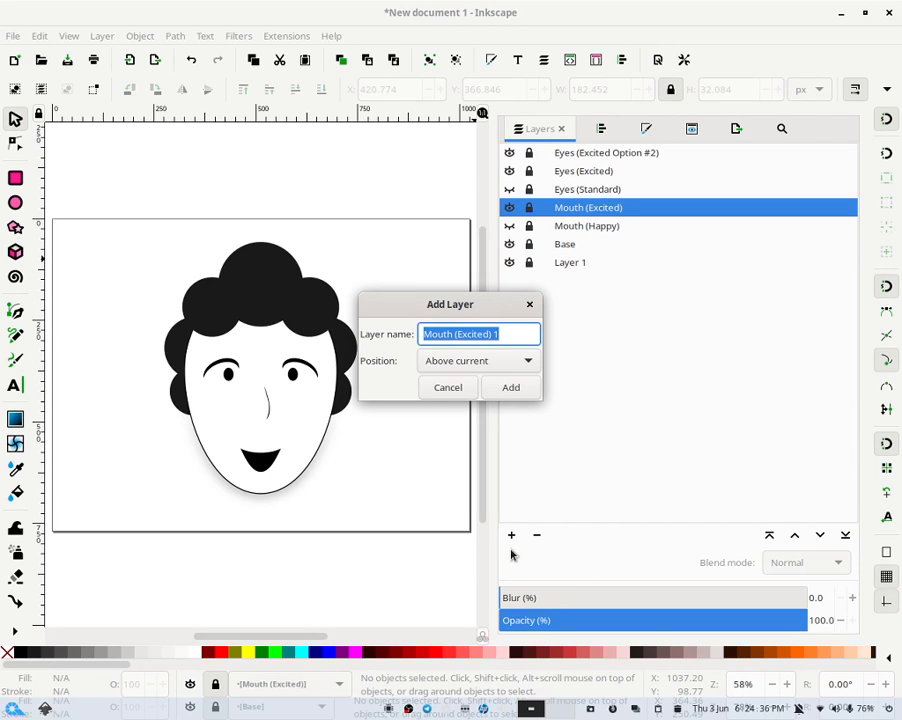
type("Crease")
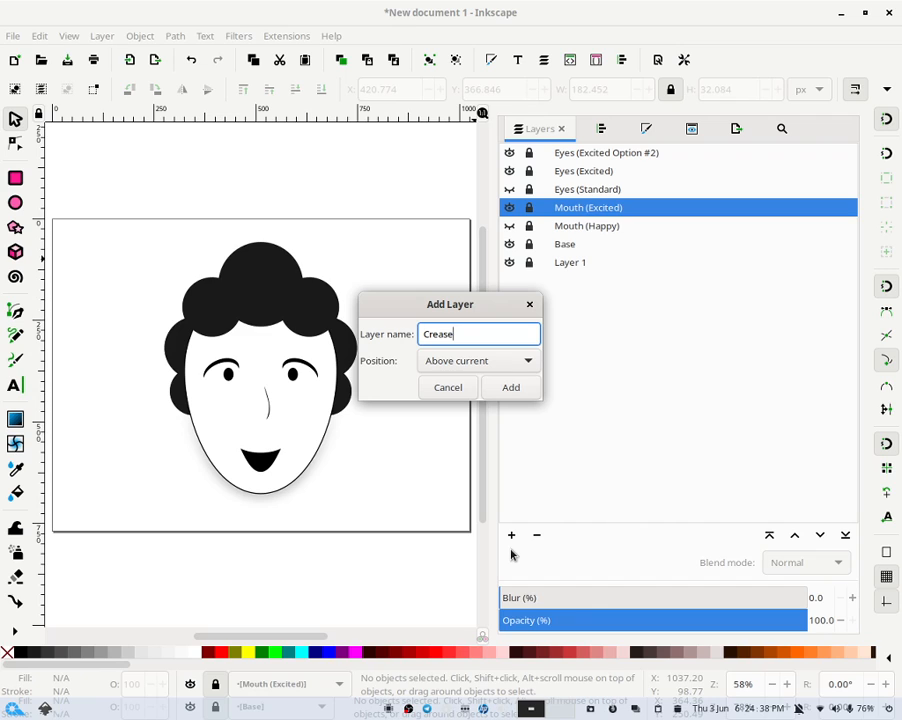
type("s (Excited)")
key("Return")
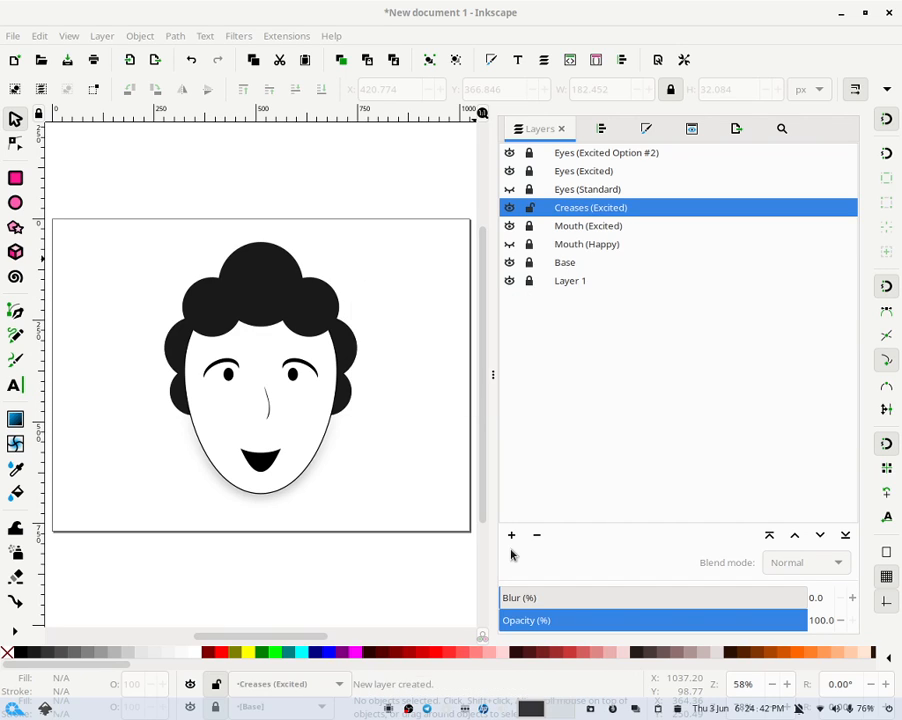
- Unlock the Eyes (Excited) layer and ungroup its eye group
left_click(529, 171)
left_click(236, 369)
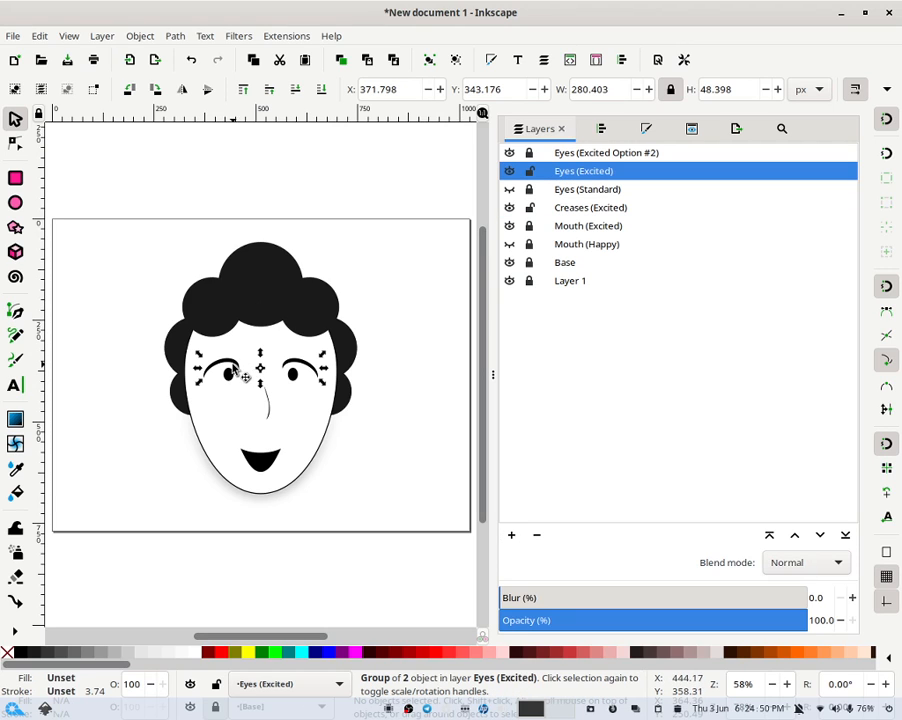
left_click(455, 60)
left_click(205, 390)
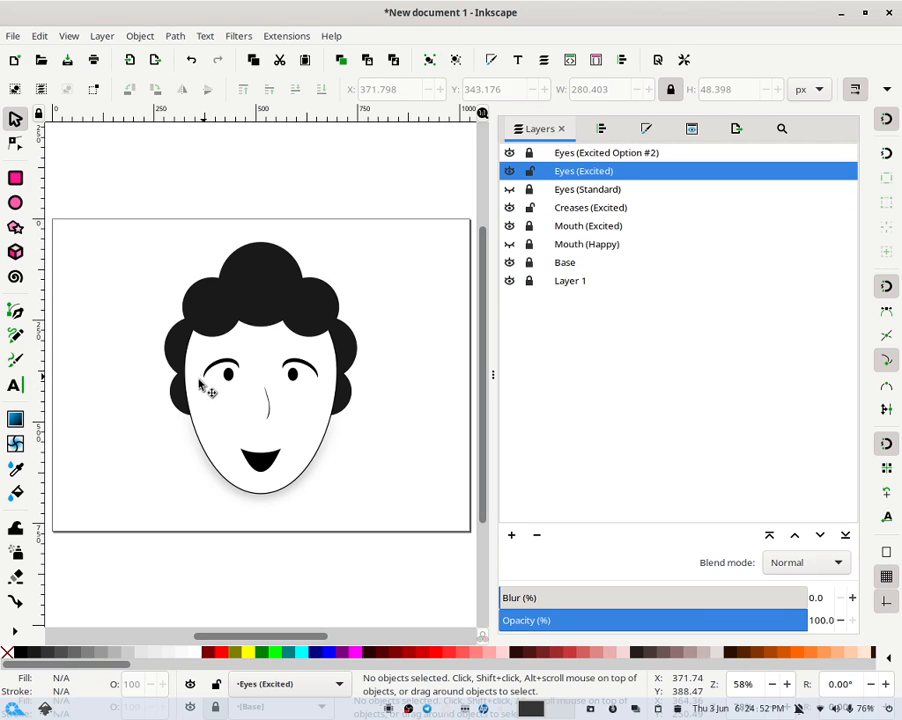
- Move a small curved stroke from the left eye down beside the mouth's left corner
left_click(222, 366, "ctrl")
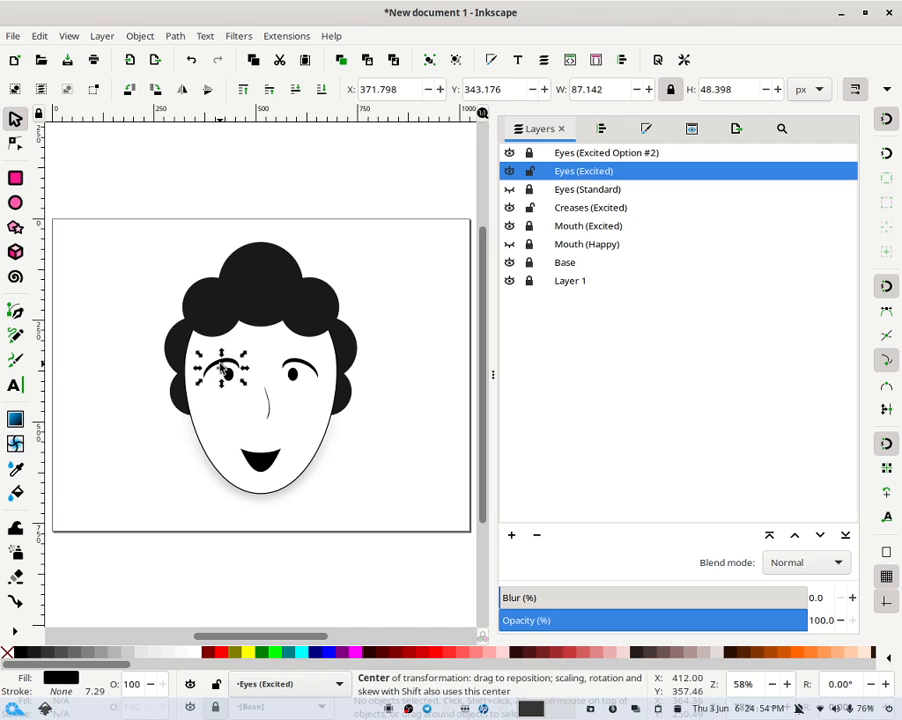
left_click_drag(231, 364, 244, 442)
left_click(340, 448)
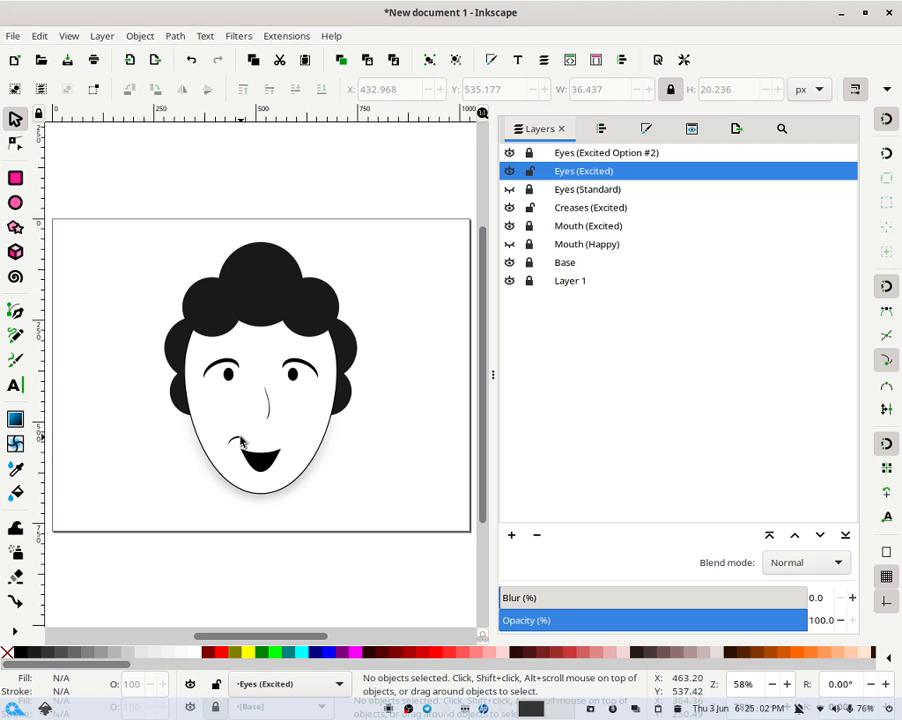
- Rotate the curved stroke at the mouth corner slightly
left_click(241, 438)
left_click(241, 438)
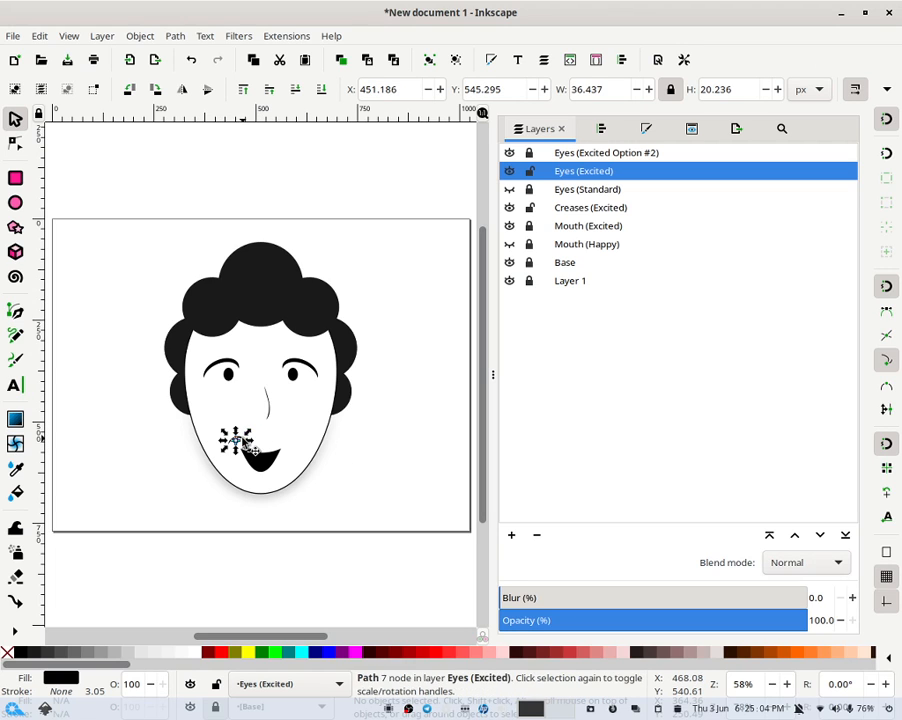
left_click(246, 440)
mouse_move(247, 437)
left_mouse_down()
mouse_move(242, 427)
mouse_move(256, 432)
left_mouse_up()
left_click(354, 445)
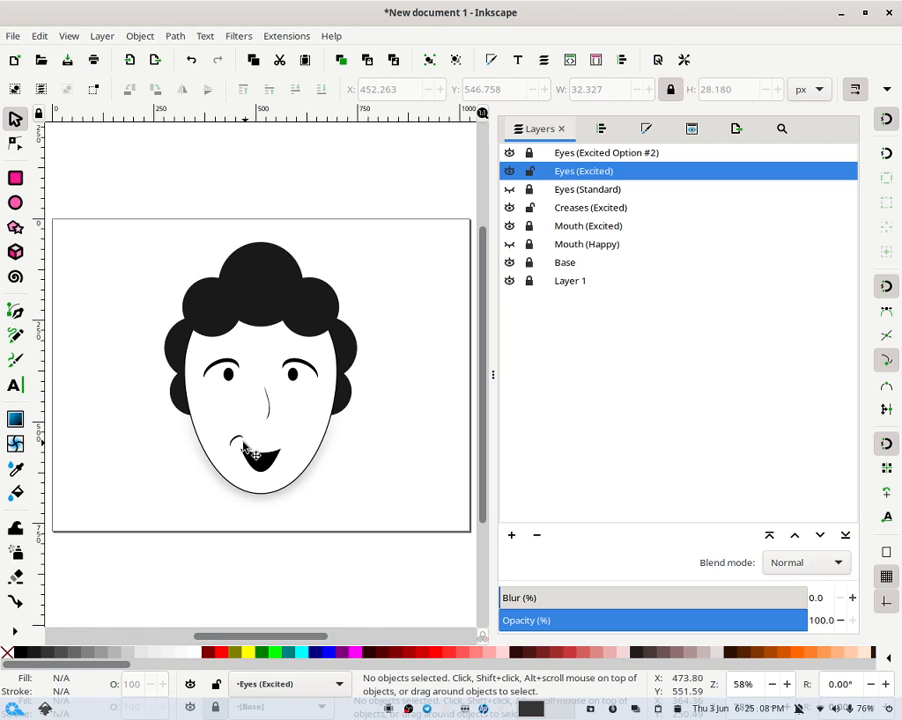
- Move the curved stroke to the Creases (Excited) layer
left_click(240, 442)
right_click(240, 442)
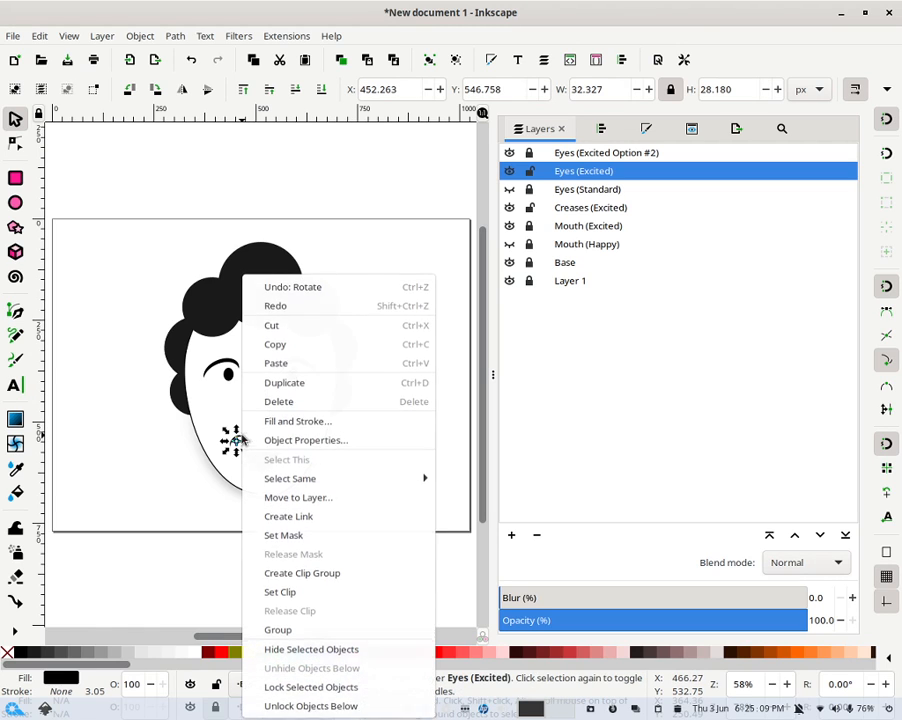
left_click(348, 494)
double_click(449, 350)
left_click(450, 351)
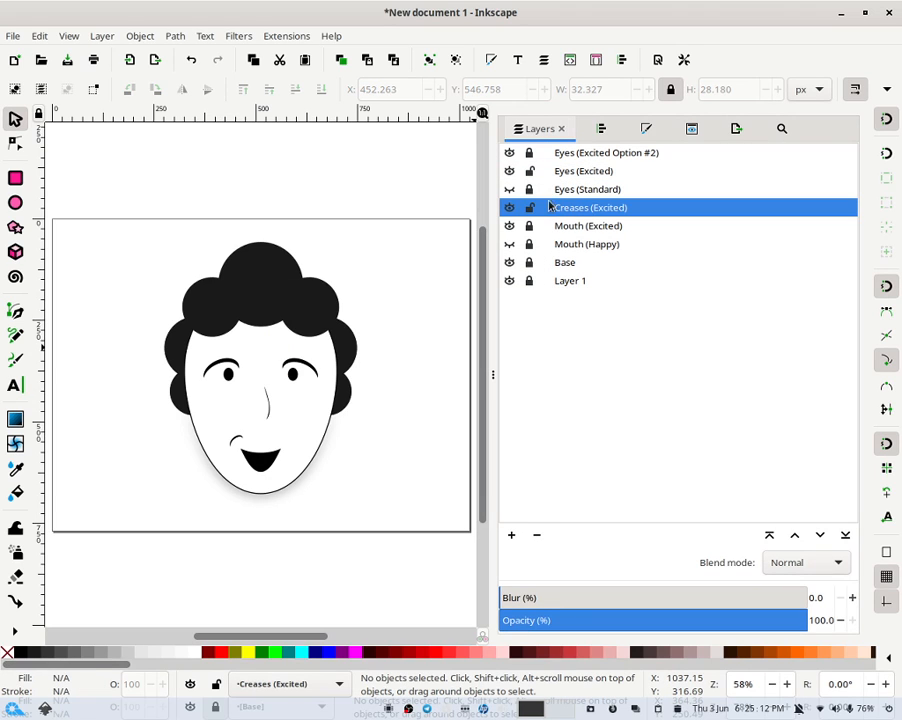
- Lock the Eyes (Excited) layer and nudge the crease stroke down and to the right
left_click(532, 171)
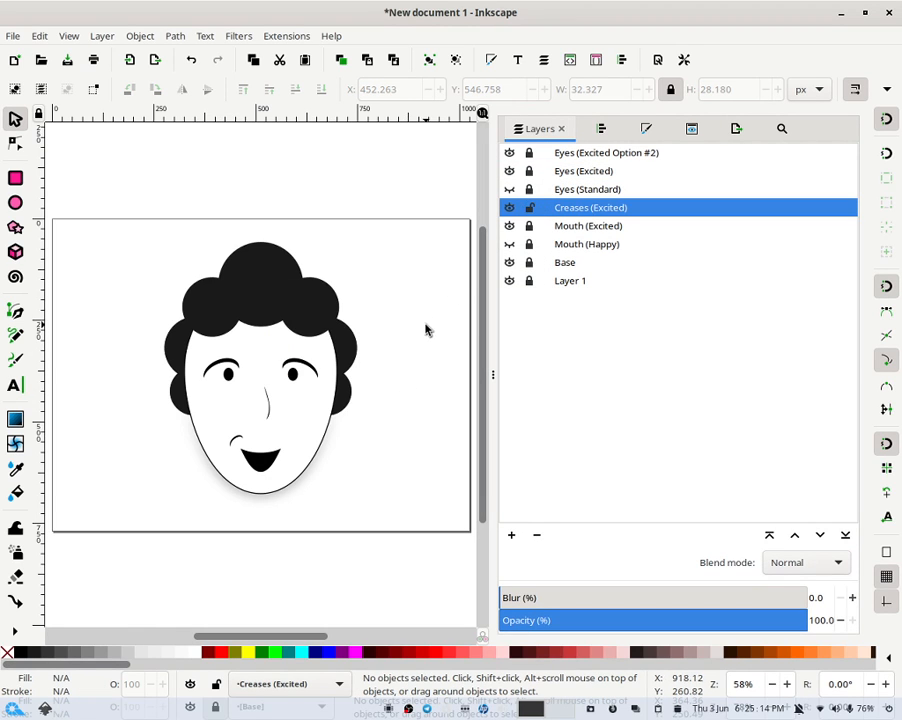
left_click(236, 438)
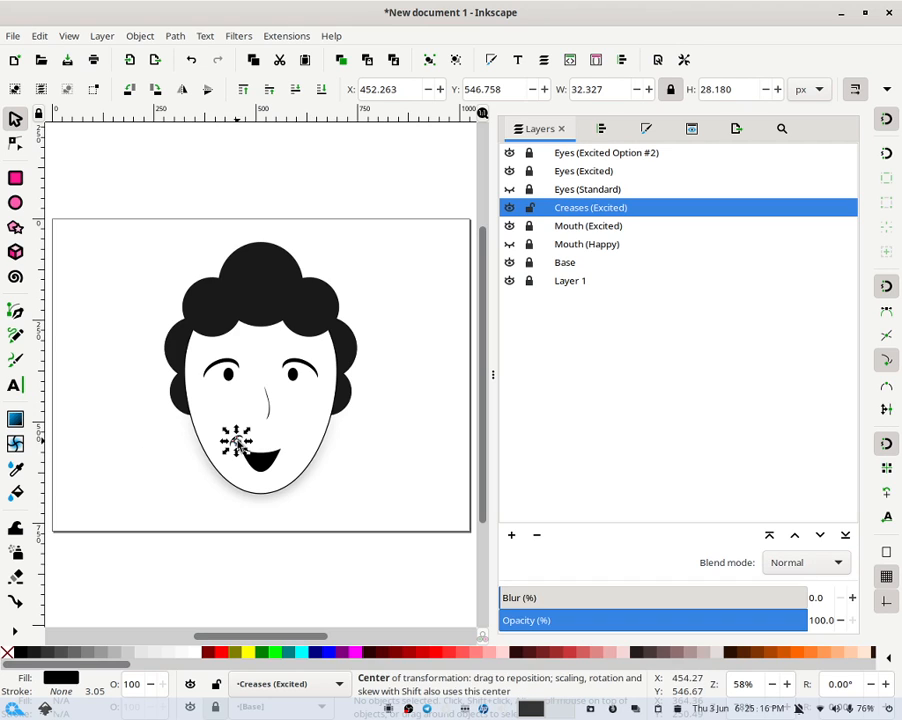
key("Down")
key("Down")
key("Down")
key("Down")
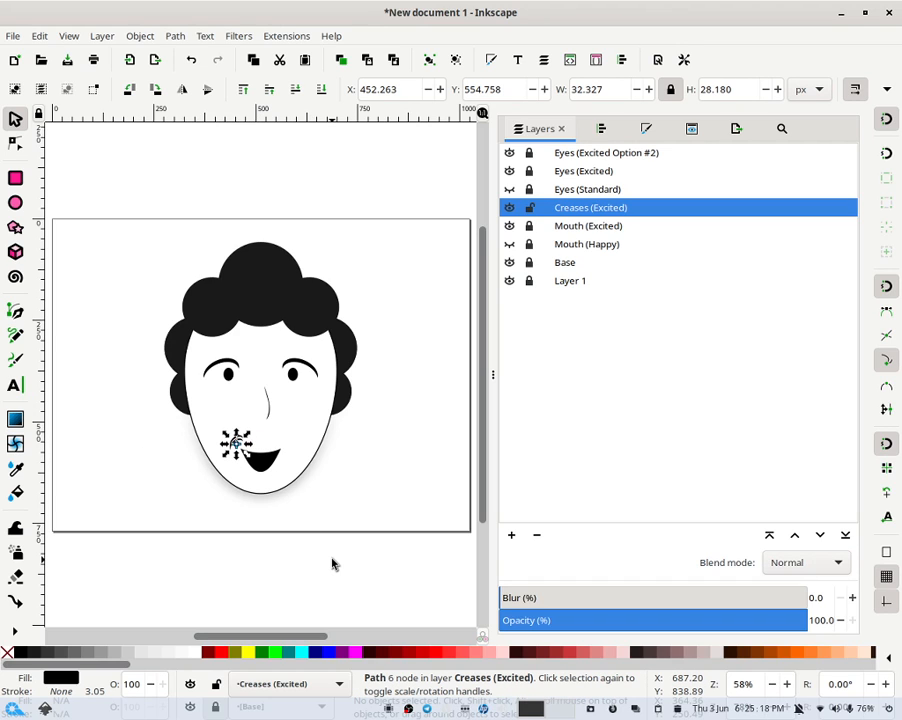
key("Right")
key("Down")
key("Down")
key("Right")
key("Right")
key("Down")
key("Down")
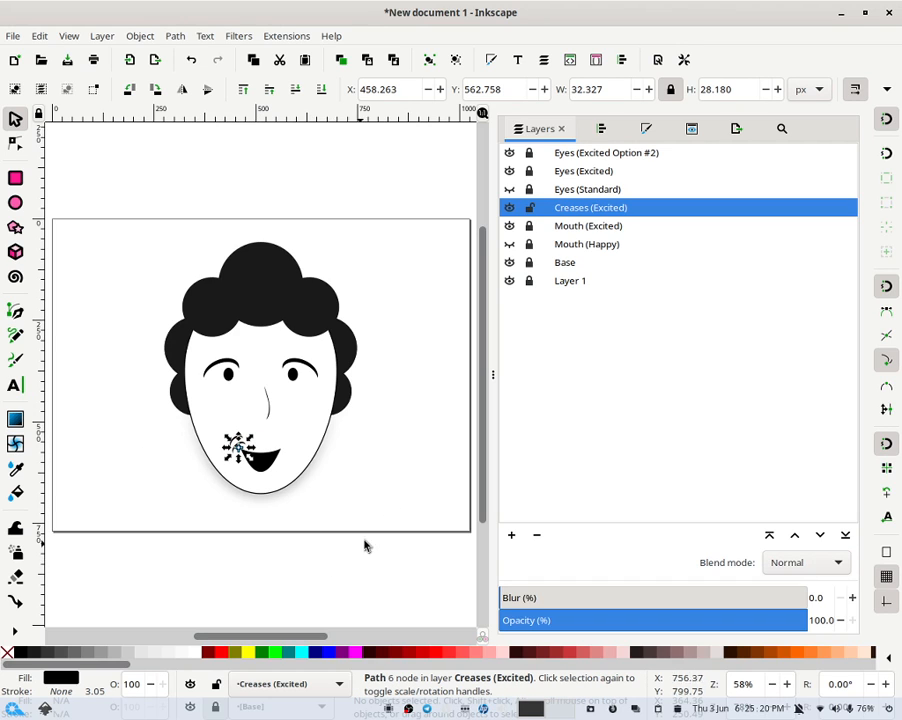
left_click(397, 459)
- Rotate the second crease stroke so two creases sit at the mouth's left corner
left_click(241, 438)
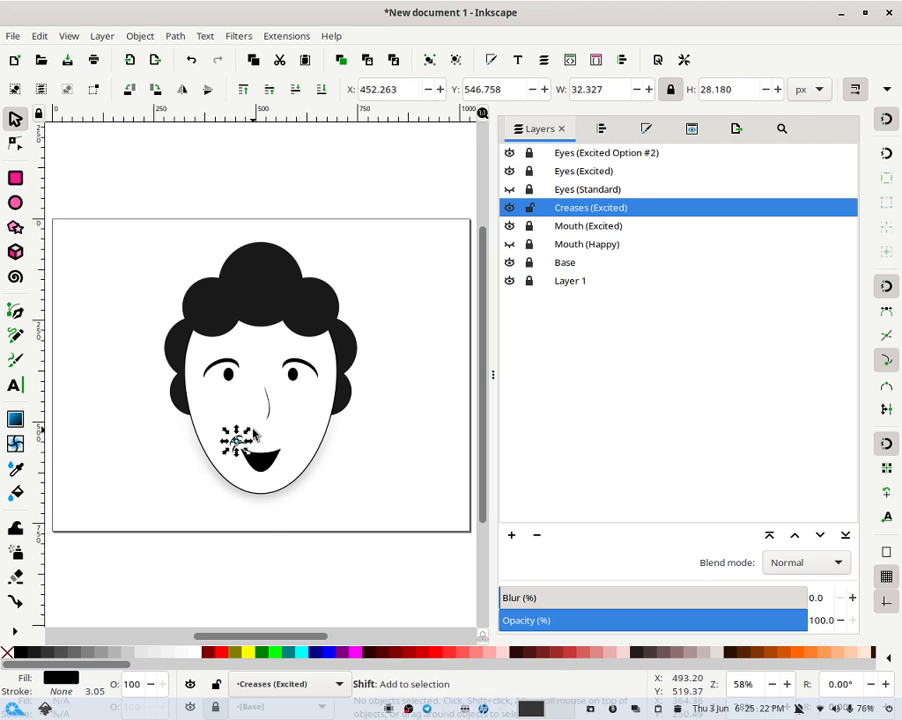
left_click_drag(247, 432, 246, 437)
left_click(372, 466)
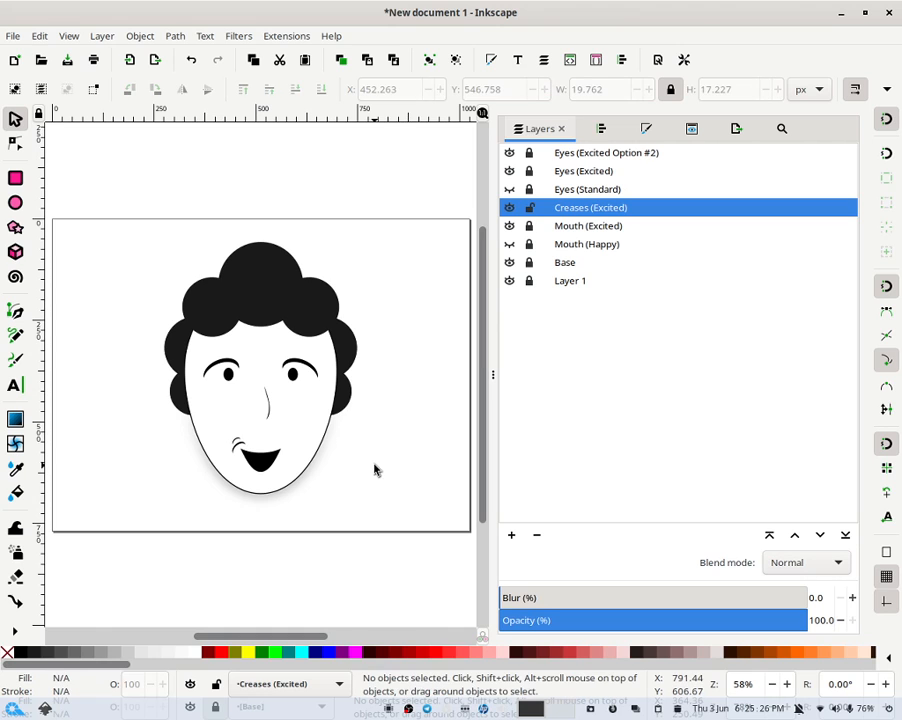
- Zoom in on the mouth and reposition and rotate both crease strokes at its left corner
key("plus")
key("plus")
key("plus")
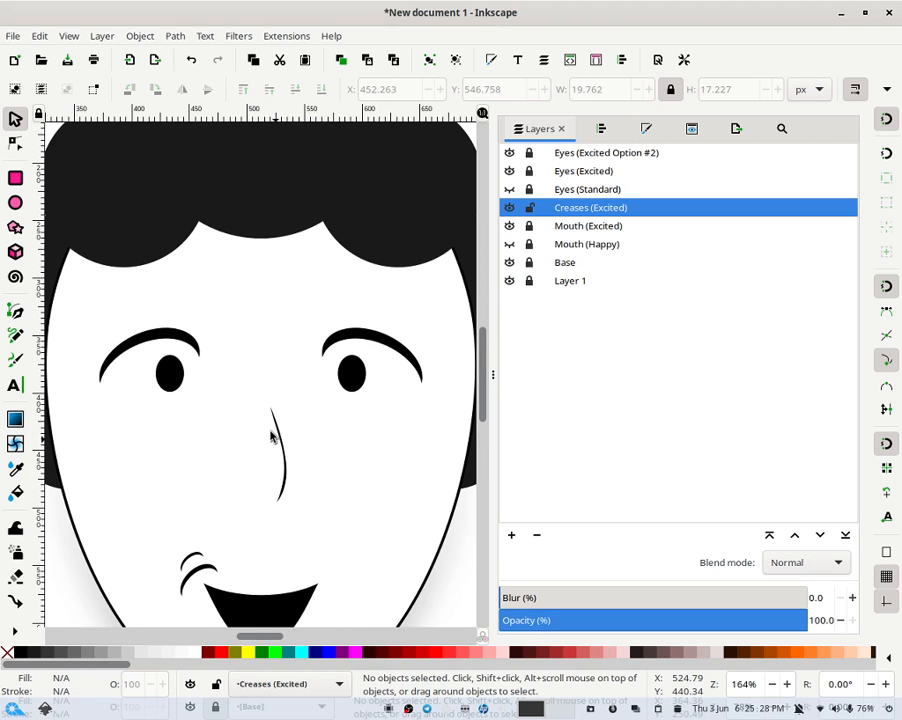
scroll(268, 426, "down", 6)
scroll(268, 426, "up", 6)
scroll(326, 424, "up", 2)
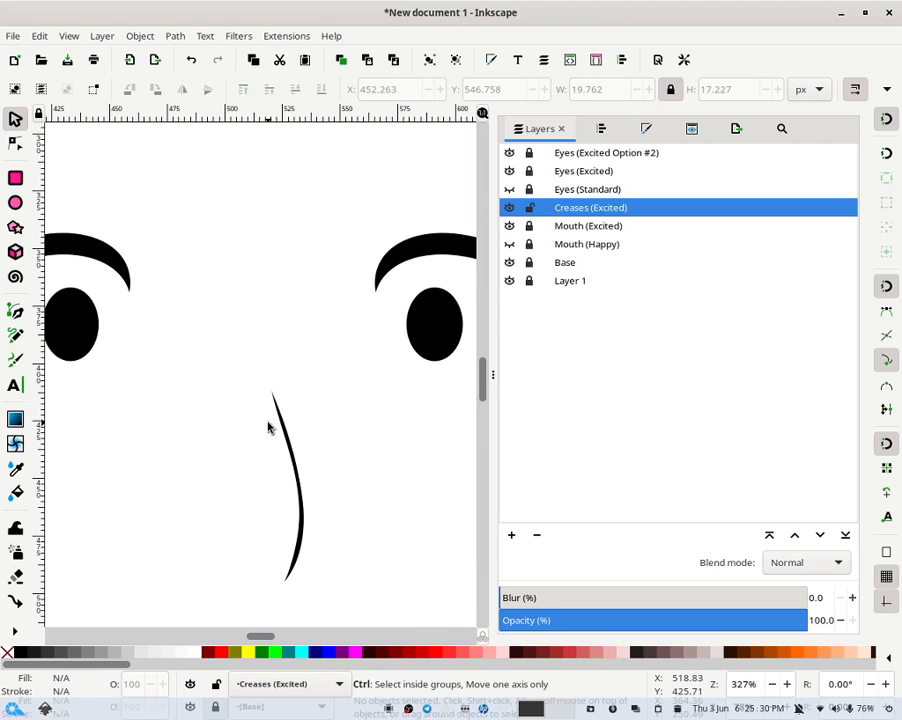
scroll(326, 424, "down", 2)
scroll(257, 382, "down", 4)
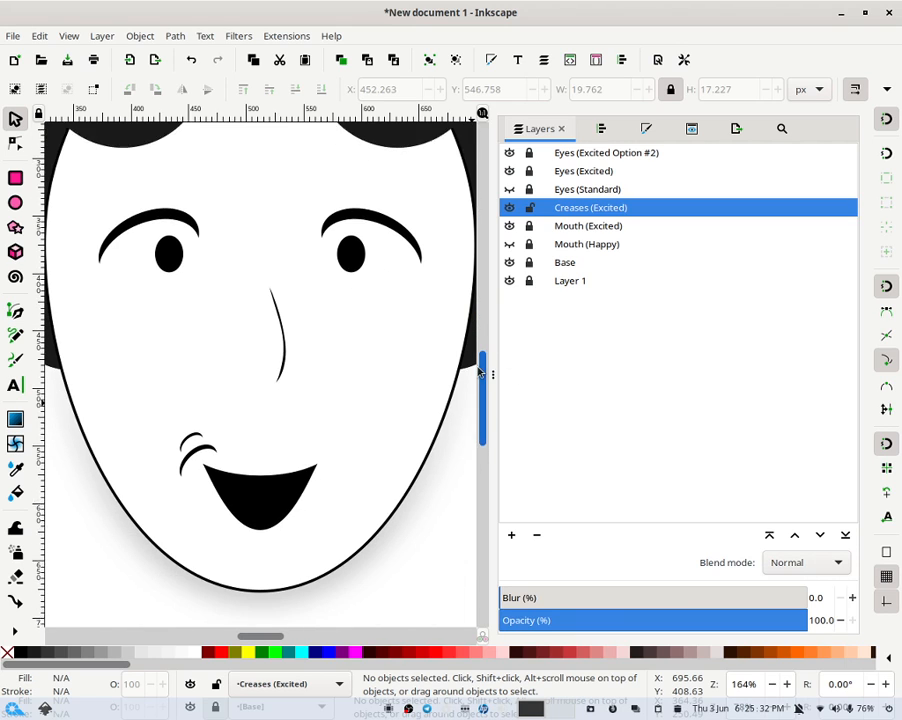
left_click(204, 393)
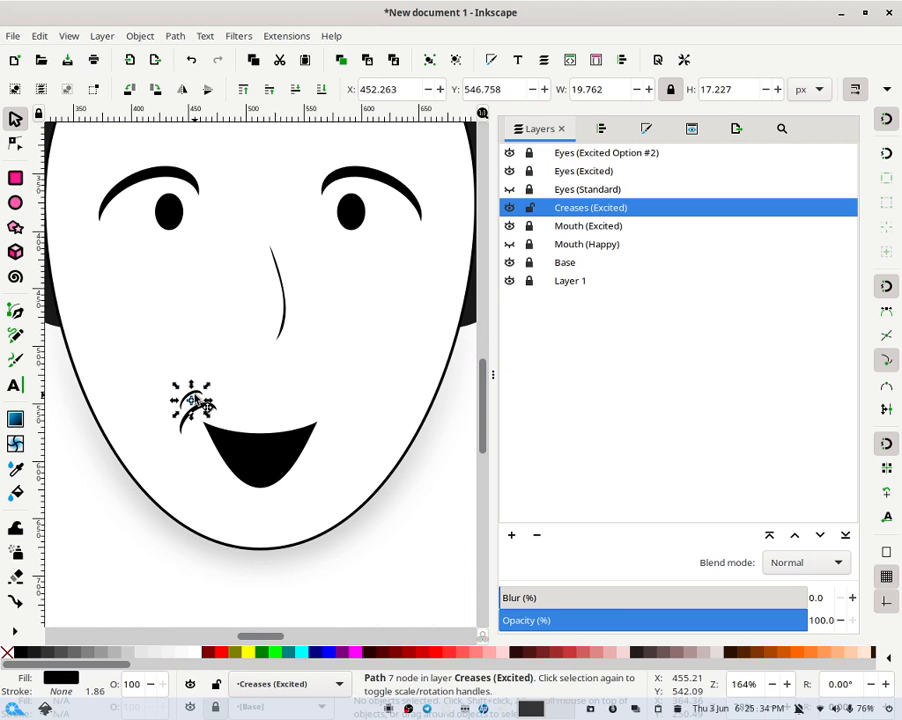
left_click(199, 393)
left_click_drag(193, 418, 195, 444)
left_click(211, 414)
left_click(214, 407)
left_click(213, 408)
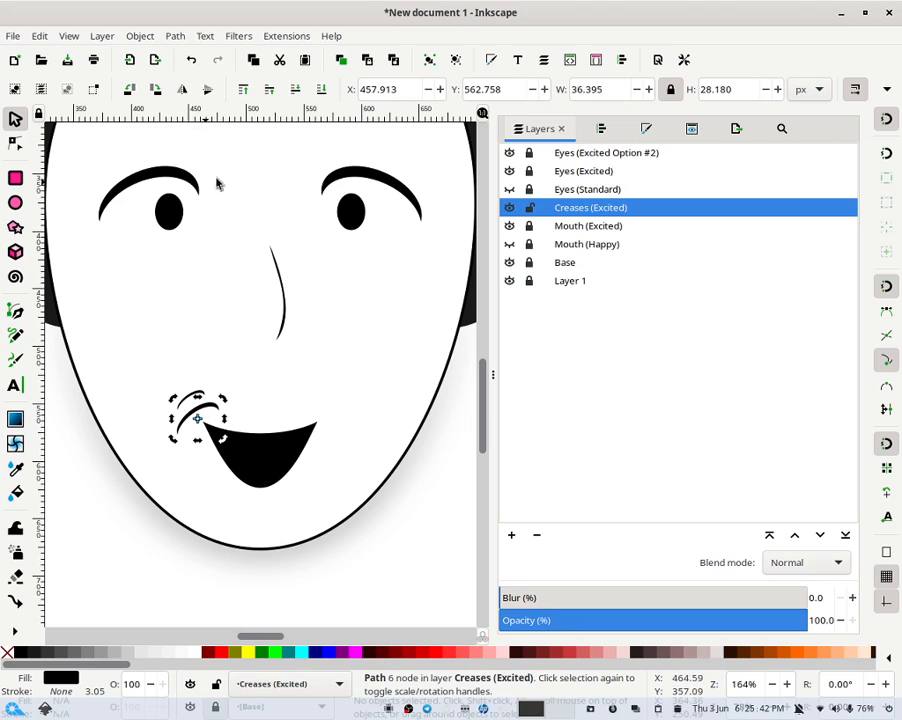
left_click_drag(220, 420, 205, 400)
left_click(203, 382)
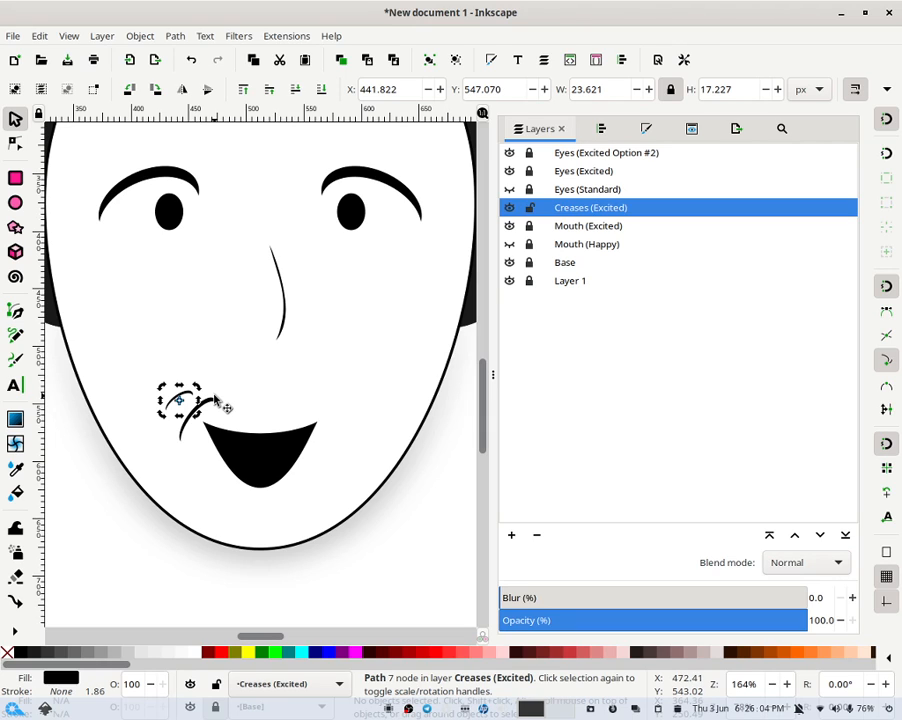
left_click(265, 381)
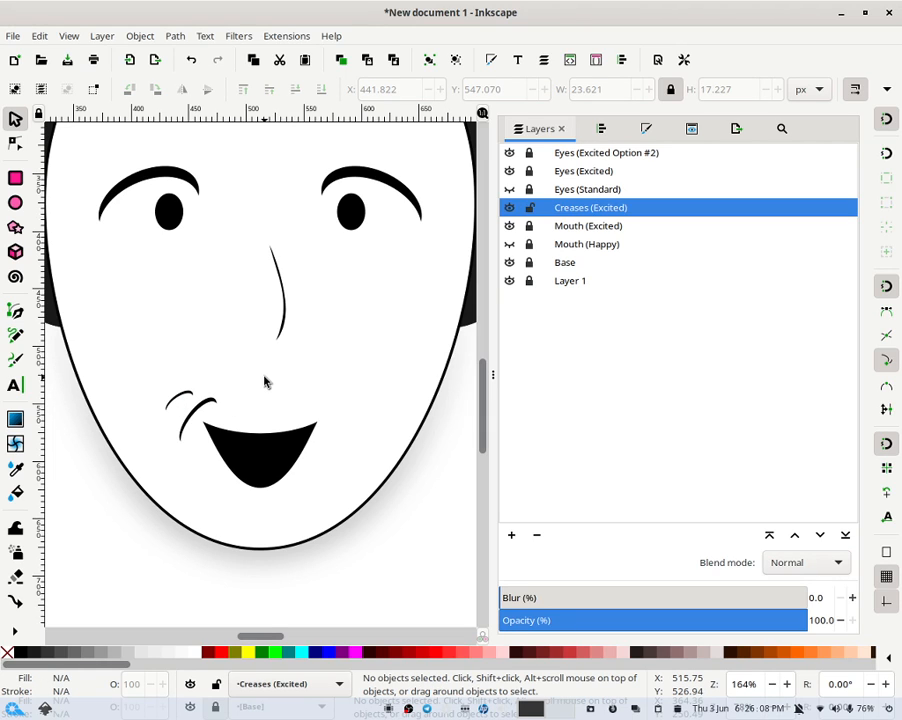
- Adjust an end node of the lower crease and fill it 80% Grey
left_click(205, 408)
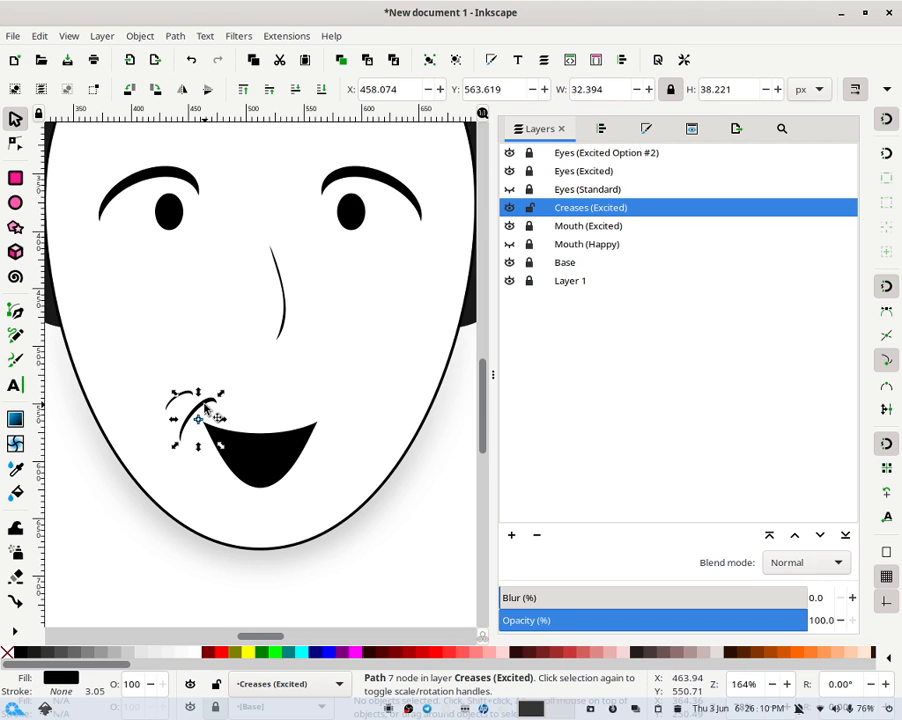
double_click(205, 408)
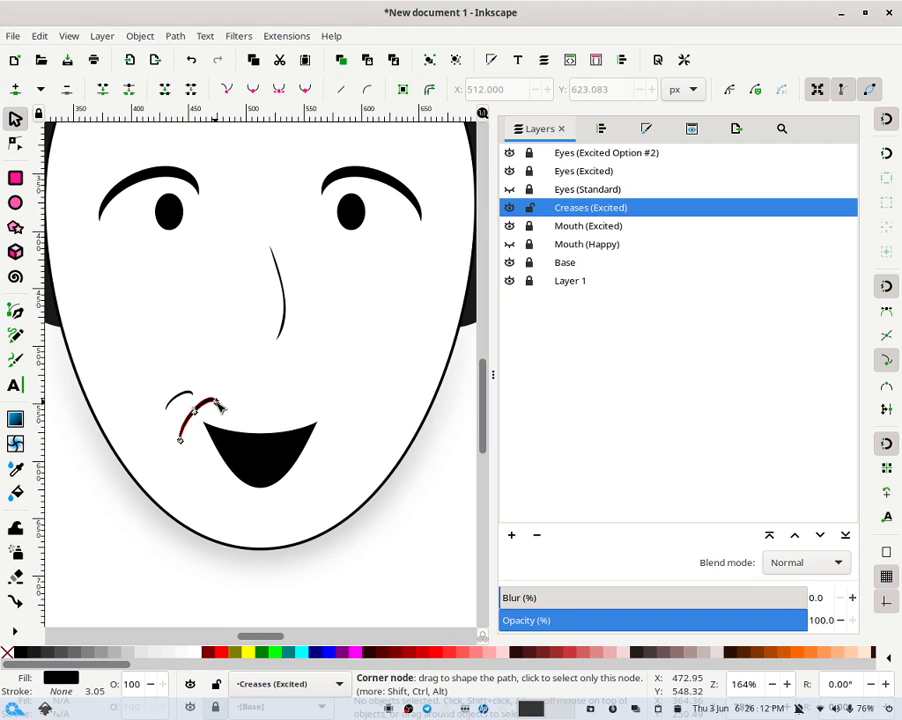
left_click(218, 405)
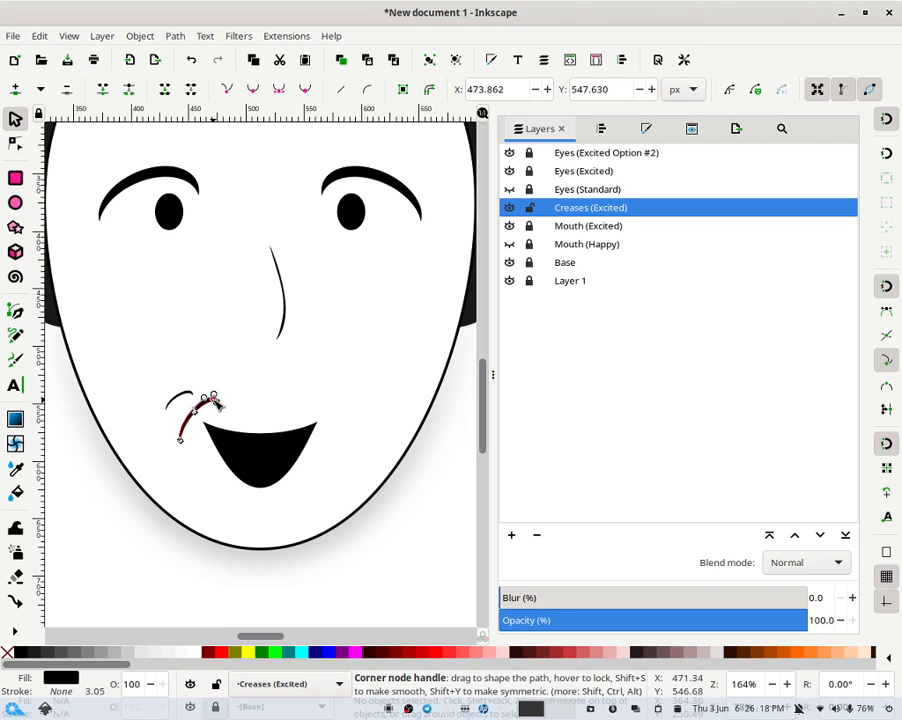
left_click(49, 659)
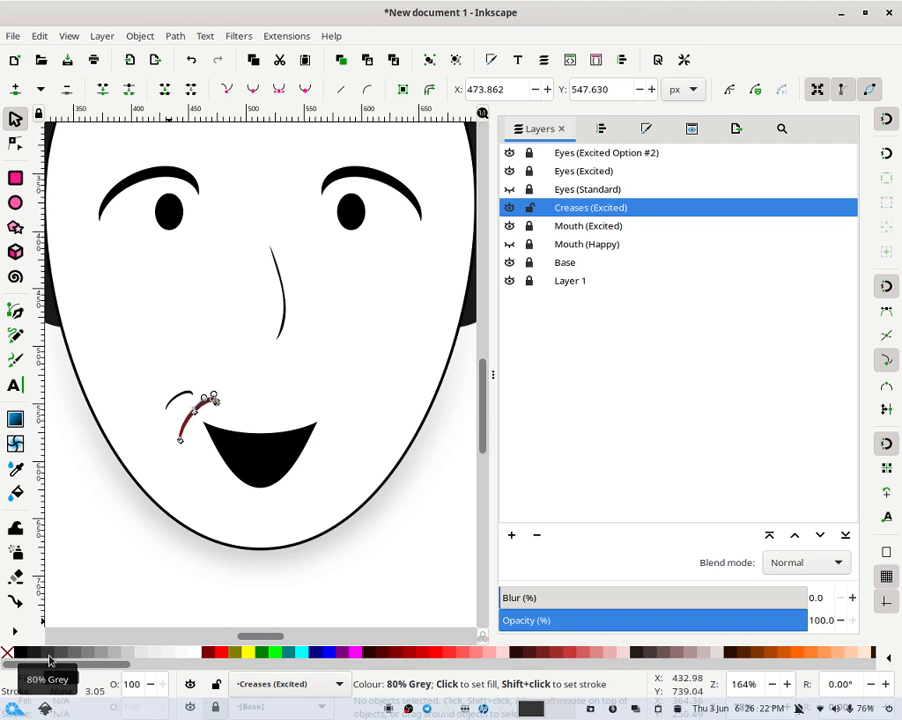
left_click(20, 172)
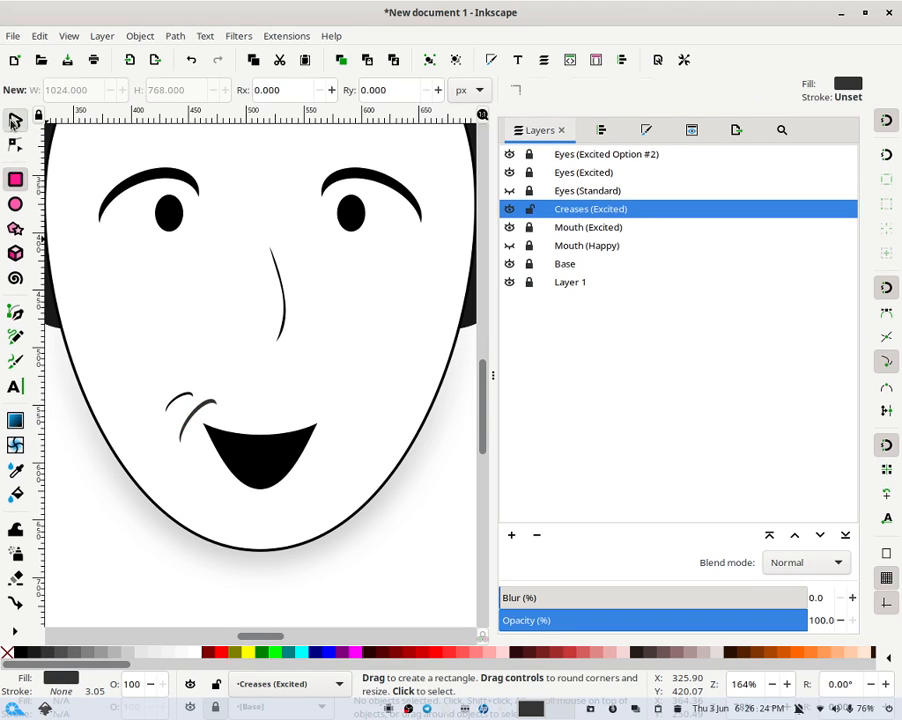
left_click(16, 120)
left_click(250, 334)
- Shrink the upper crease into a short stroke above the lower one
left_click(188, 396)
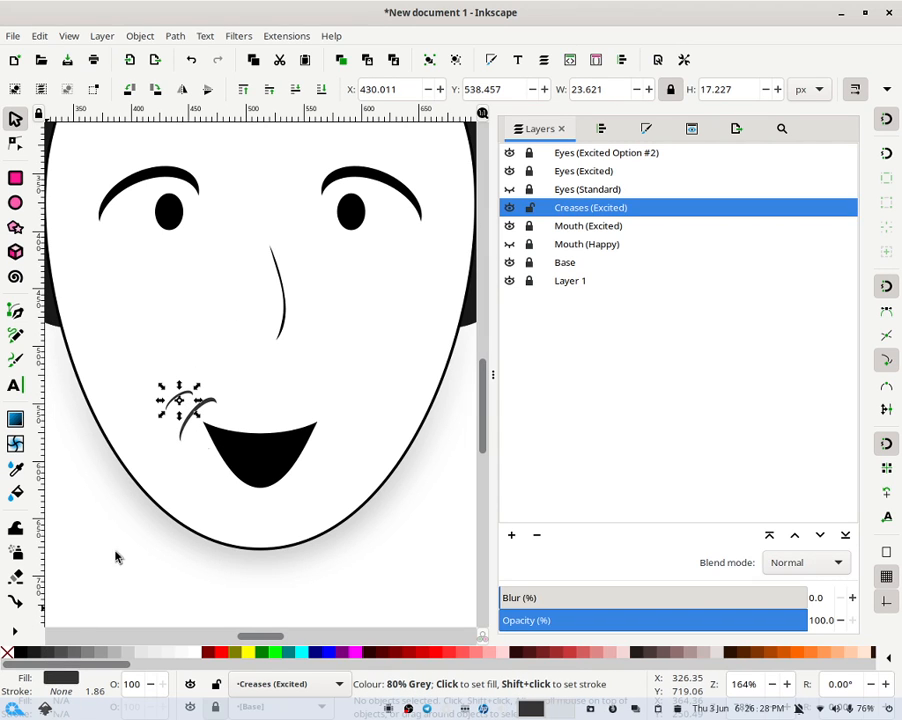
left_click(215, 397)
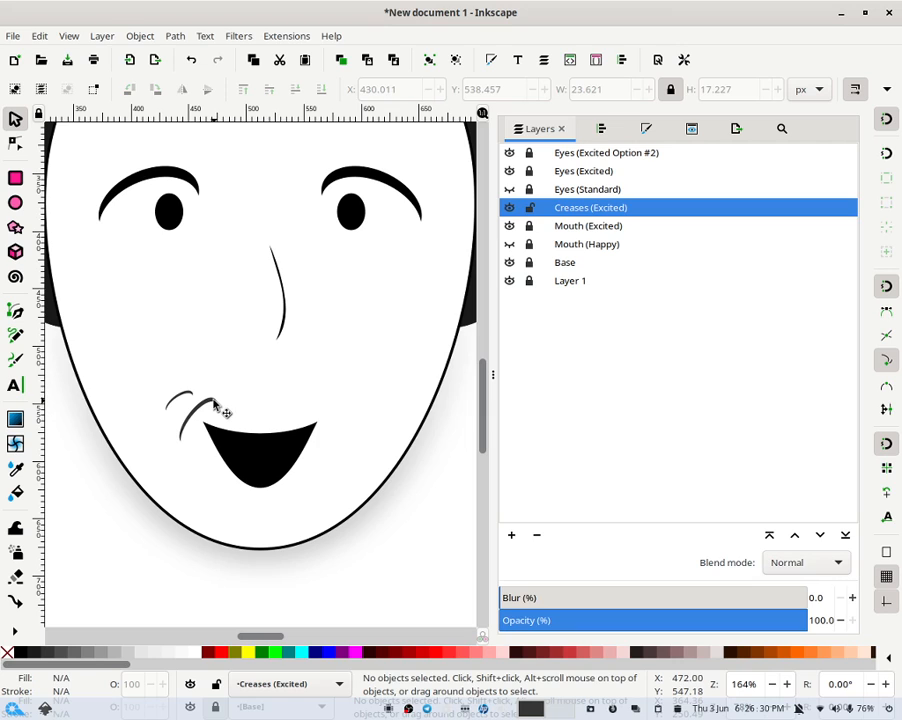
left_click(220, 405)
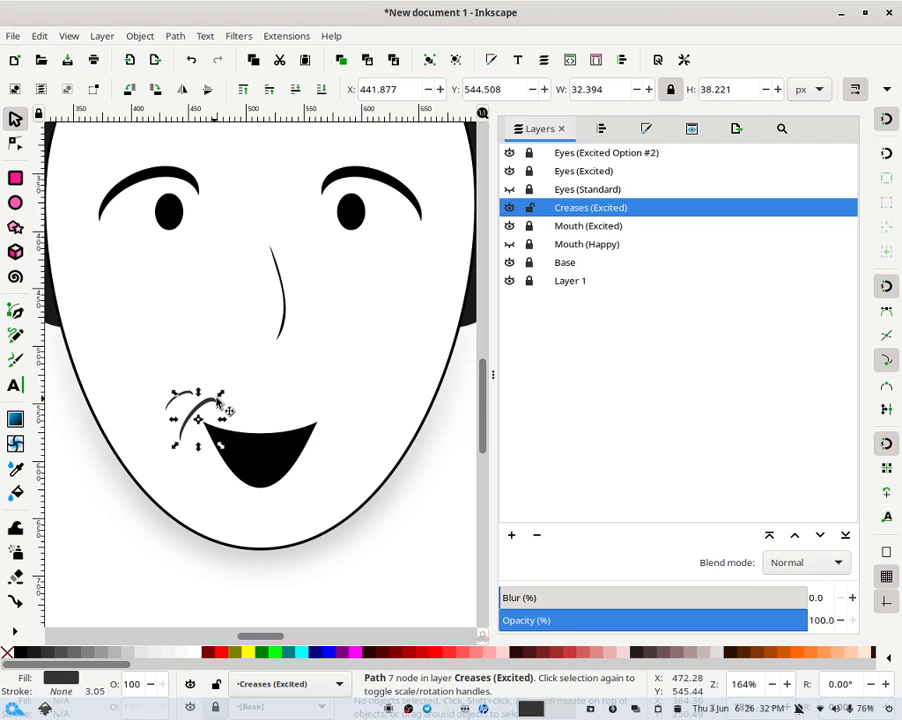
left_click_drag(219, 400, 190, 396)
left_click(186, 393)
left_click(278, 403)
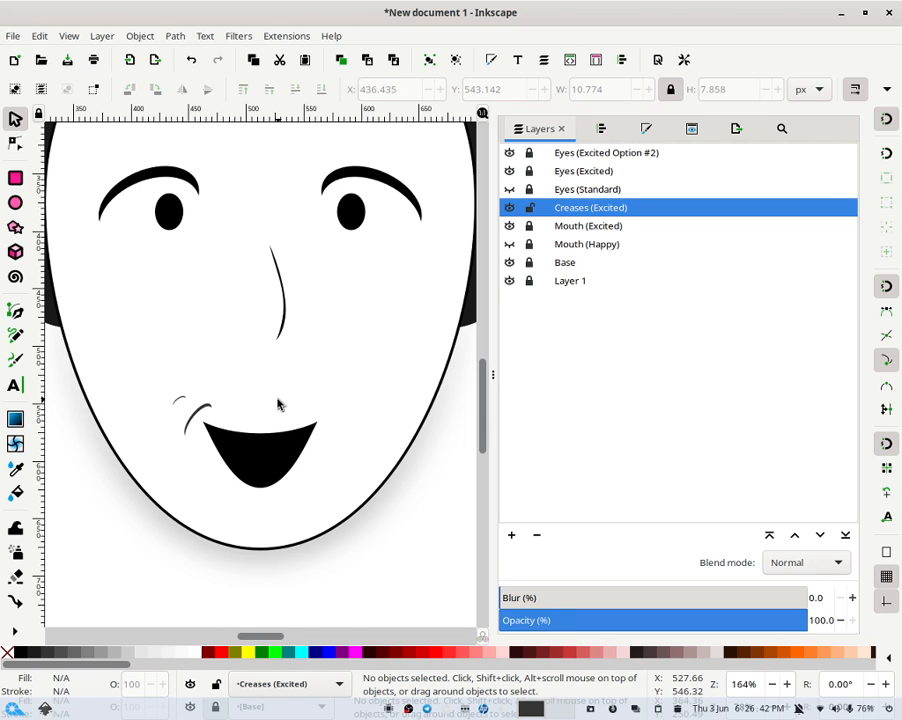
- Rotate the lower crease stroke slightly
scroll(278, 403, "down", 4)
scroll(278, 403, "up", 1)
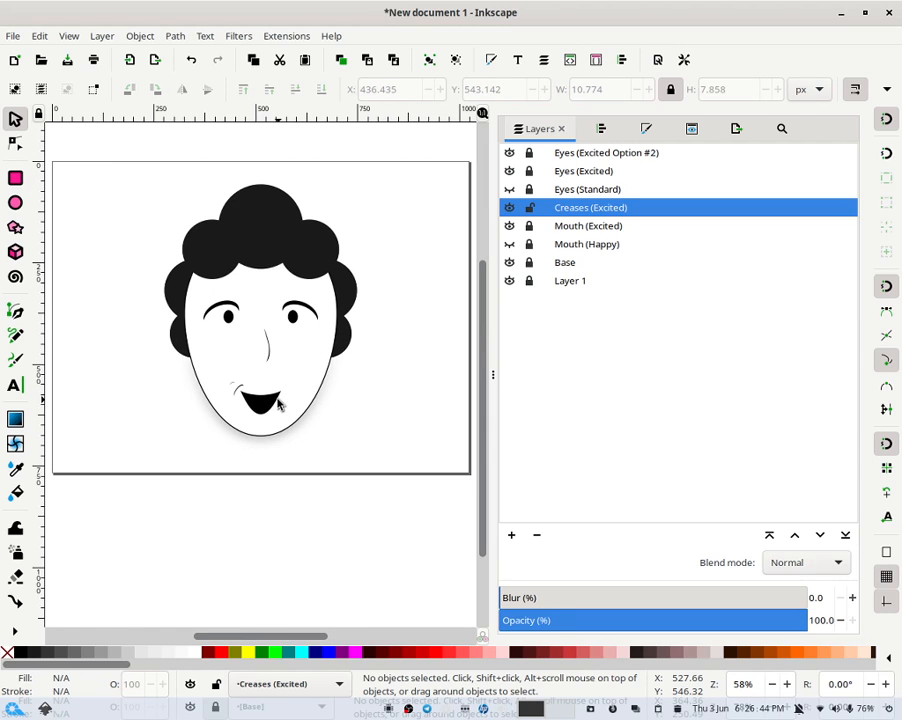
scroll(278, 403, "down", 2)
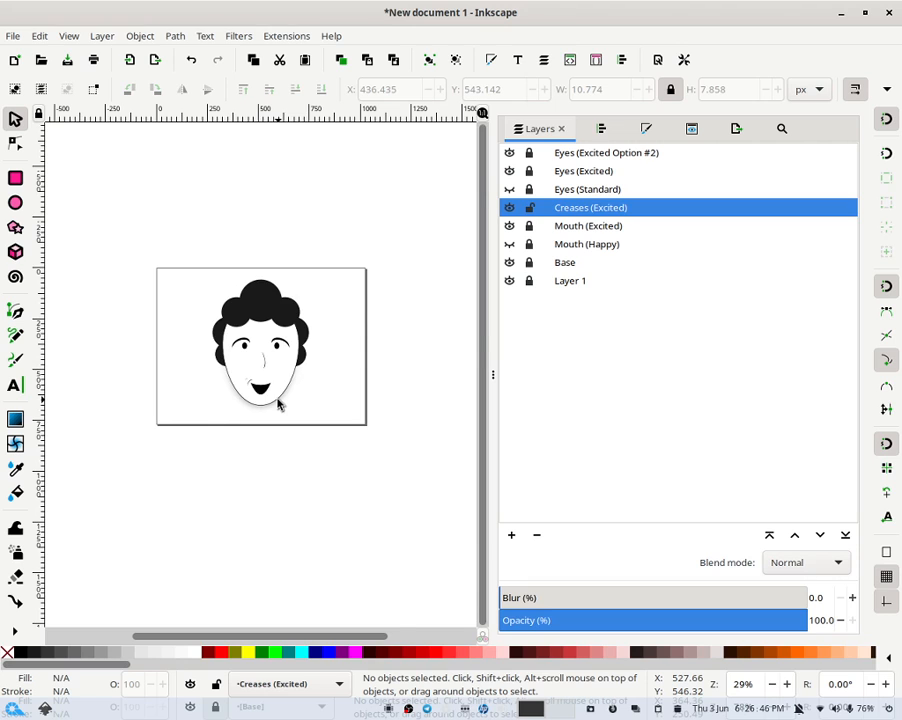
scroll(278, 403, "up", 6)
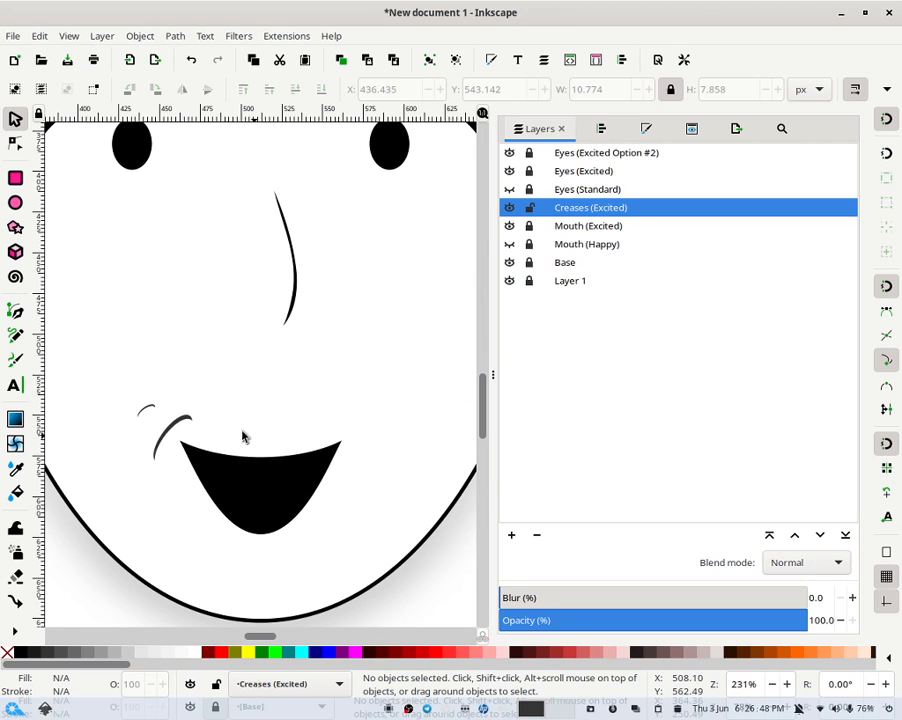
left_click(185, 421)
left_click(193, 419)
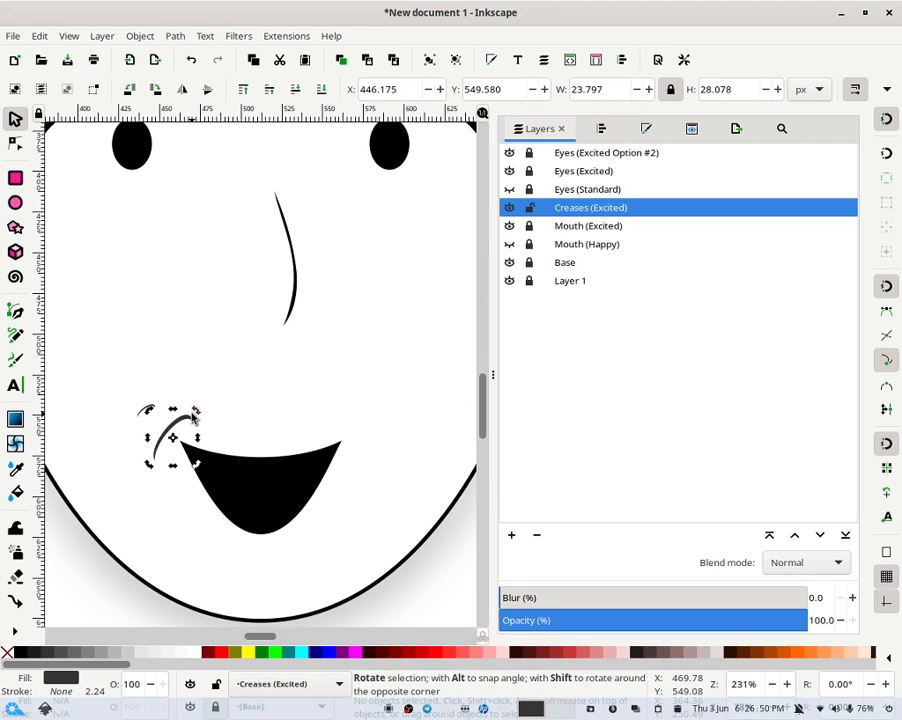
mouse_move(197, 439)
left_mouse_down()
mouse_move(195, 425)
mouse_move(199, 452)
mouse_move(200, 441)
left_mouse_up()
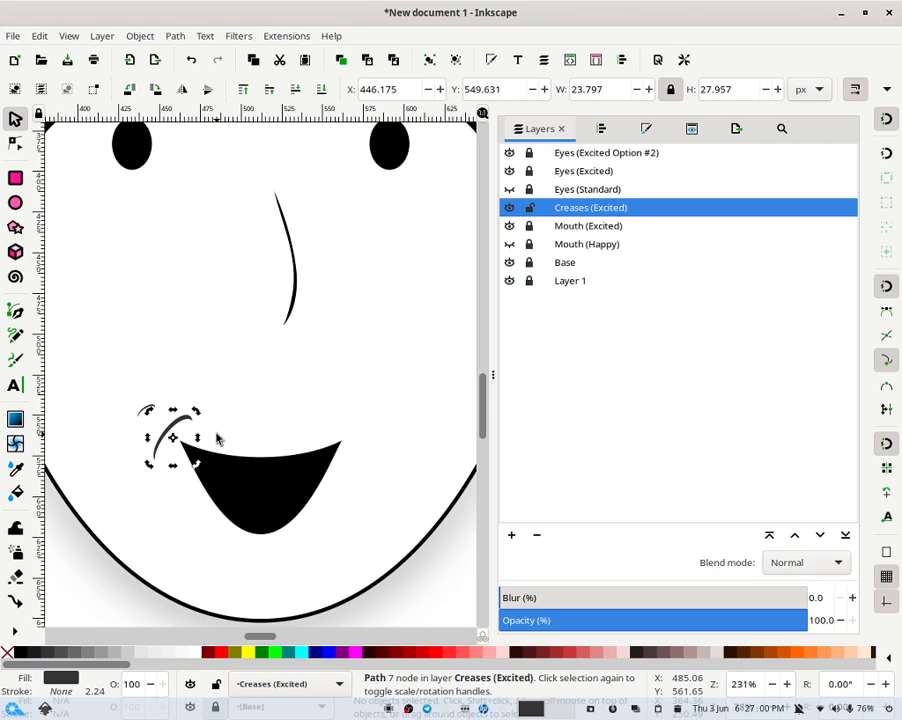
- Select the lower crease stroke at the mouth's left corner, duplicate it and flip the copy horizontally
left_click(252, 379)
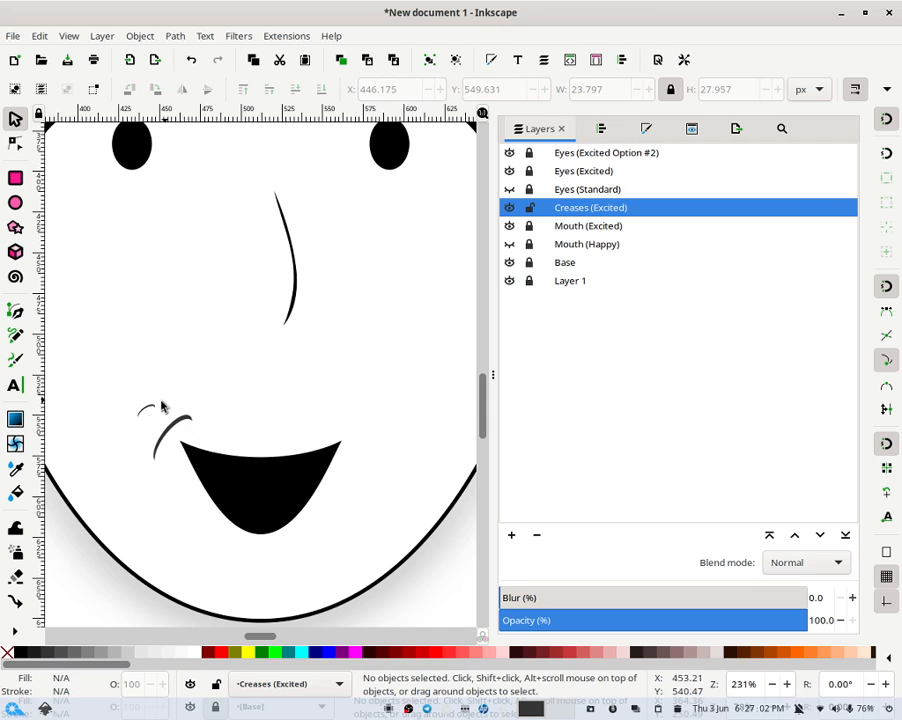
left_click(150, 411)
left_click(194, 425)
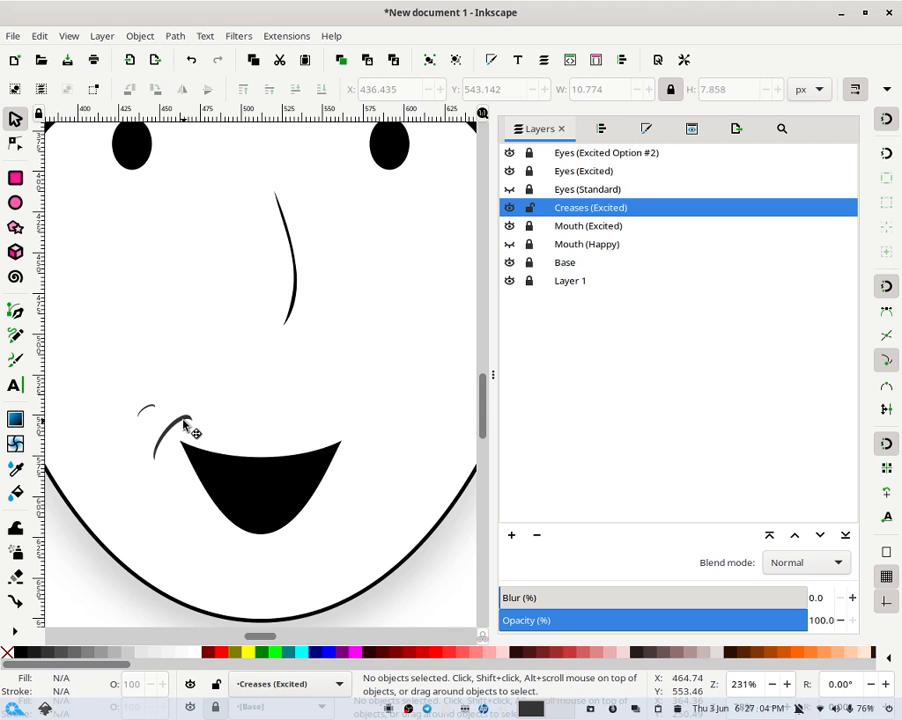
left_click(185, 425)
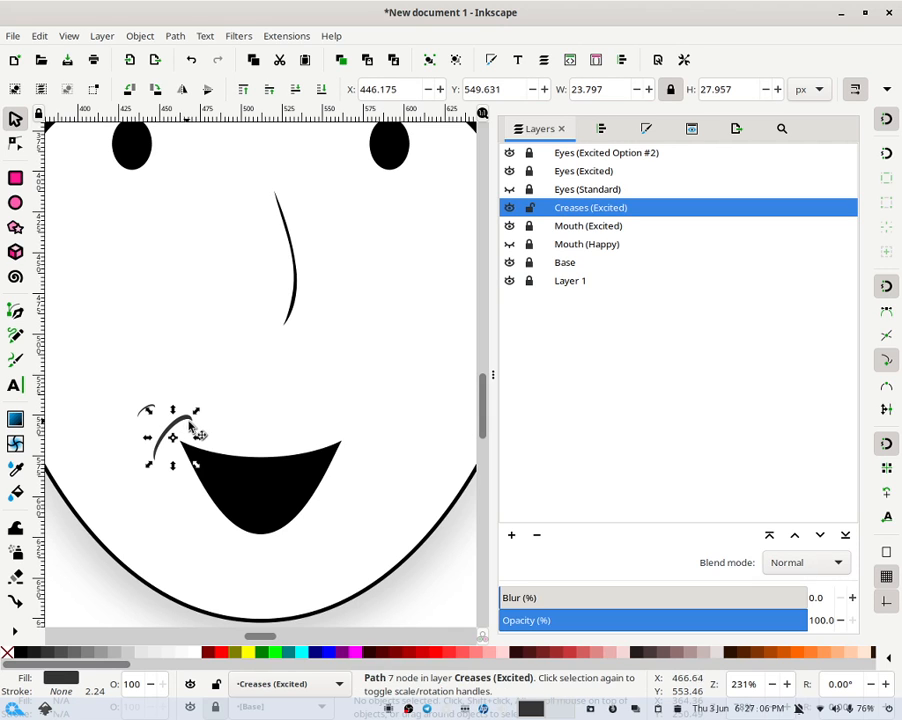
left_click(232, 409)
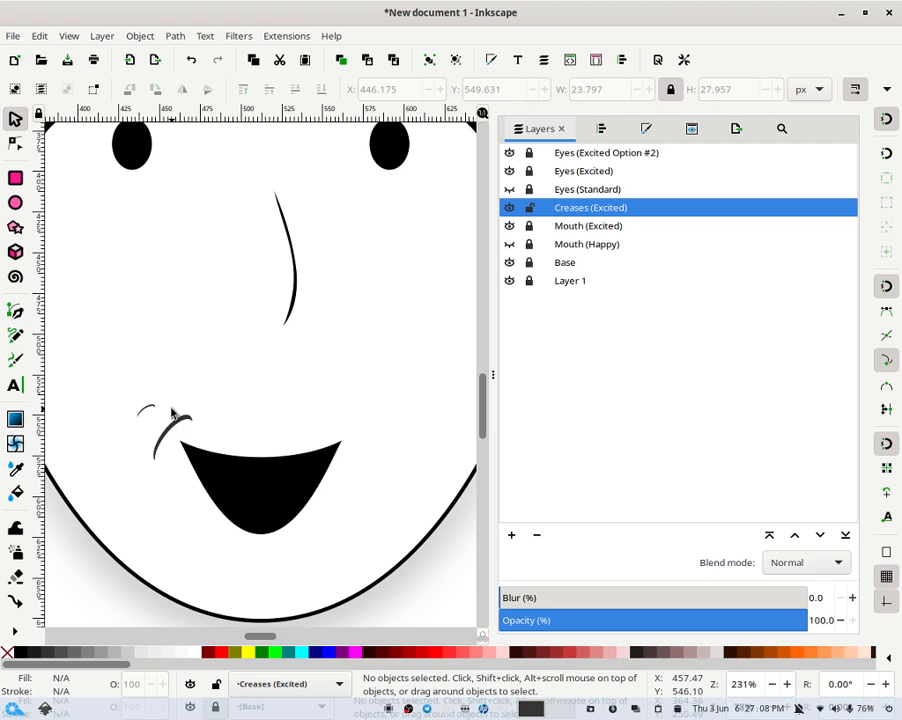
left_click(183, 426)
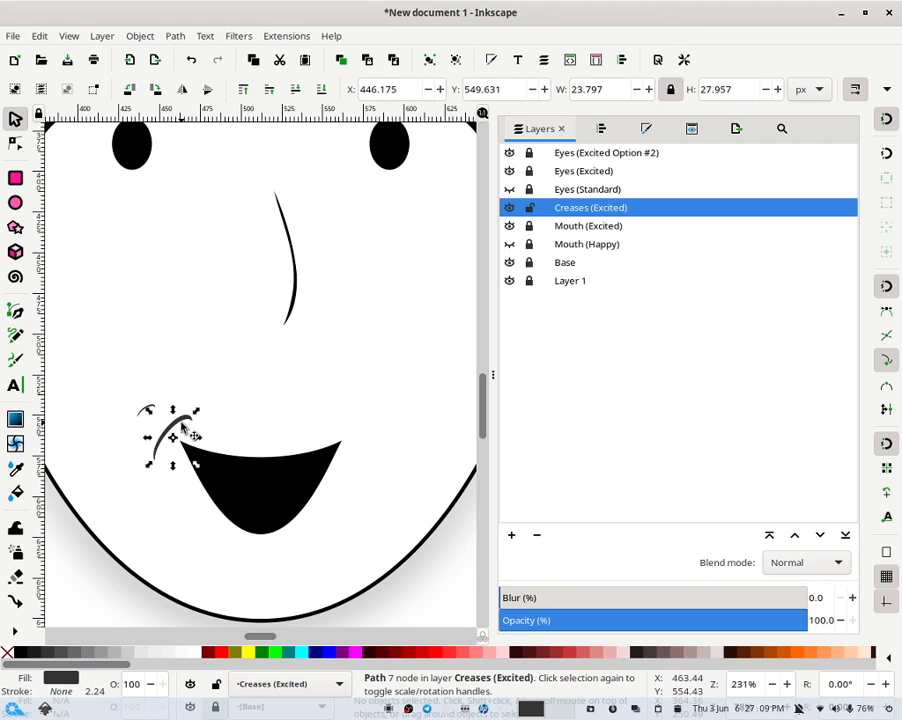
left_click(182, 89)
left_click(222, 394)
left_click_drag(195, 425, 320, 421)
key("ctrl+z")
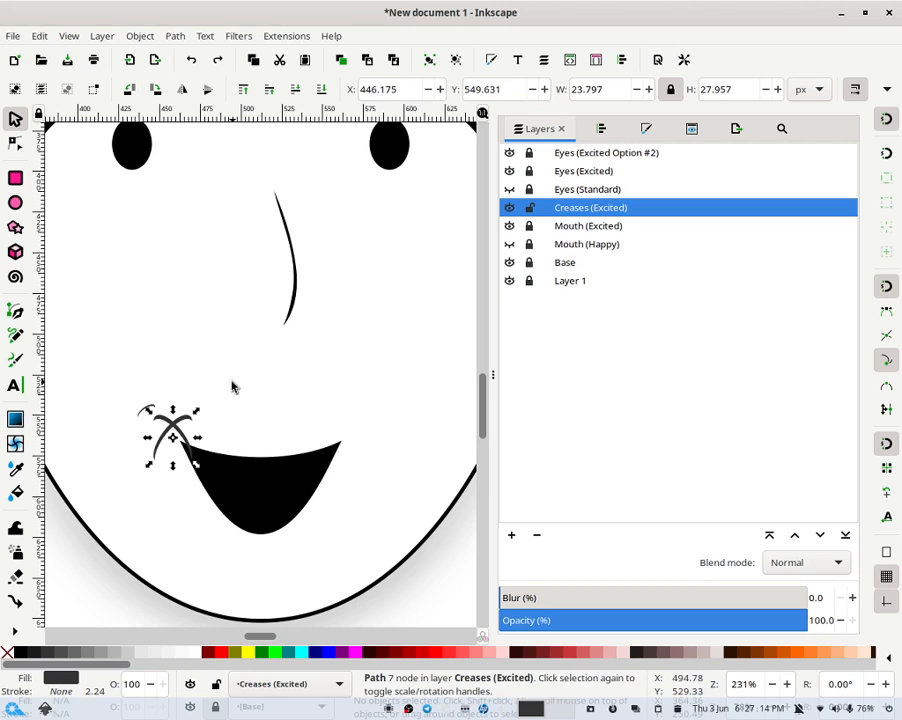
- Move the flipped crease copy to the right corner of the mouth
left_click(232, 380)
left_click_drag(180, 430, 365, 463)
left_click(400, 396)
- Scale down the crease stroke at the mouth's left corner to about 15 px wide
left_click(197, 418, "shift")
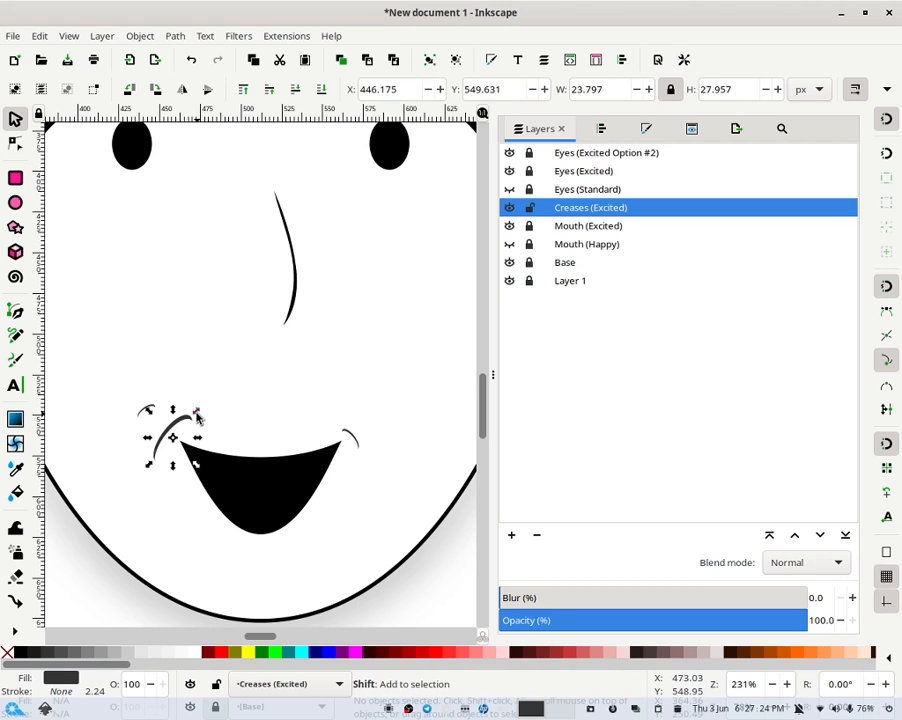
left_click_drag(197, 418, 162, 426)
left_click(240, 416)
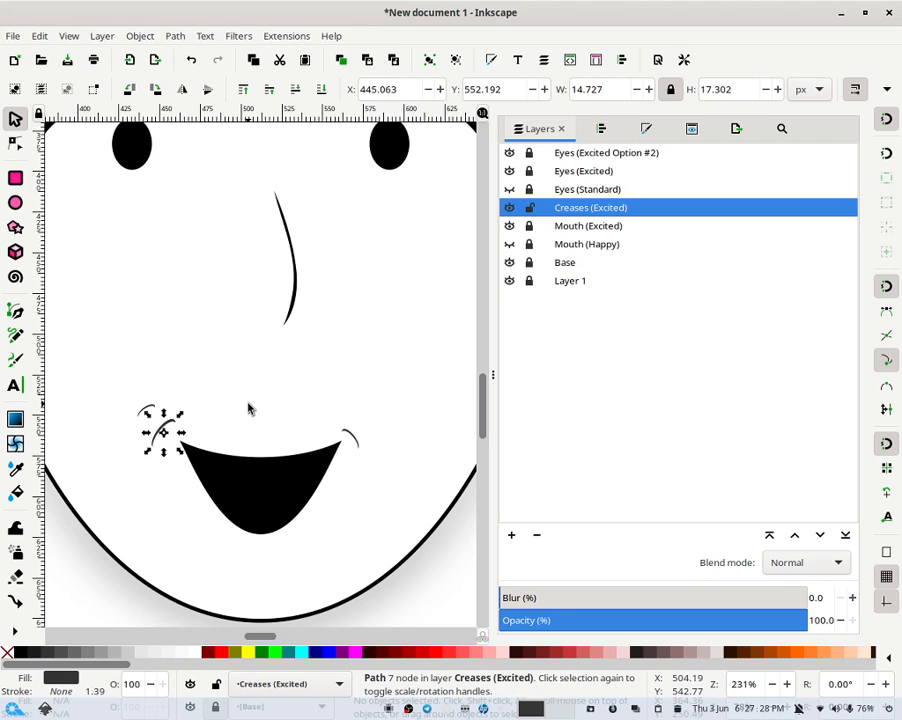
left_click(254, 404)
scroll(256, 406, "down", 5)
scroll(256, 406, "down", 1)
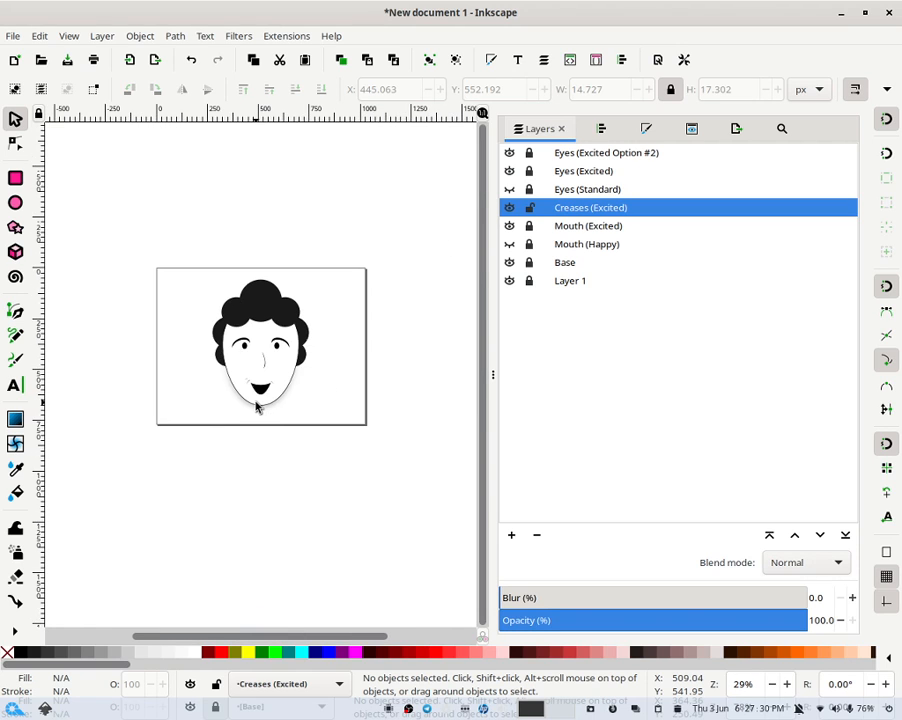
scroll(256, 406, "up", 1)
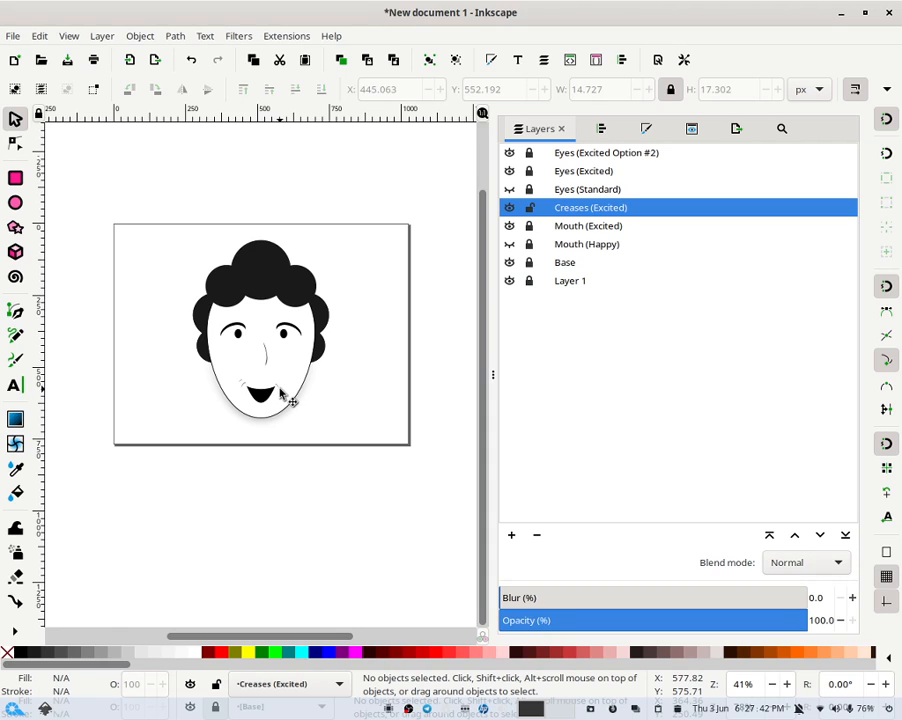
- Nudge the crease stroke at the mouth's right corner slightly up and to the right
left_click(281, 395)
key("Up")
key("Right")
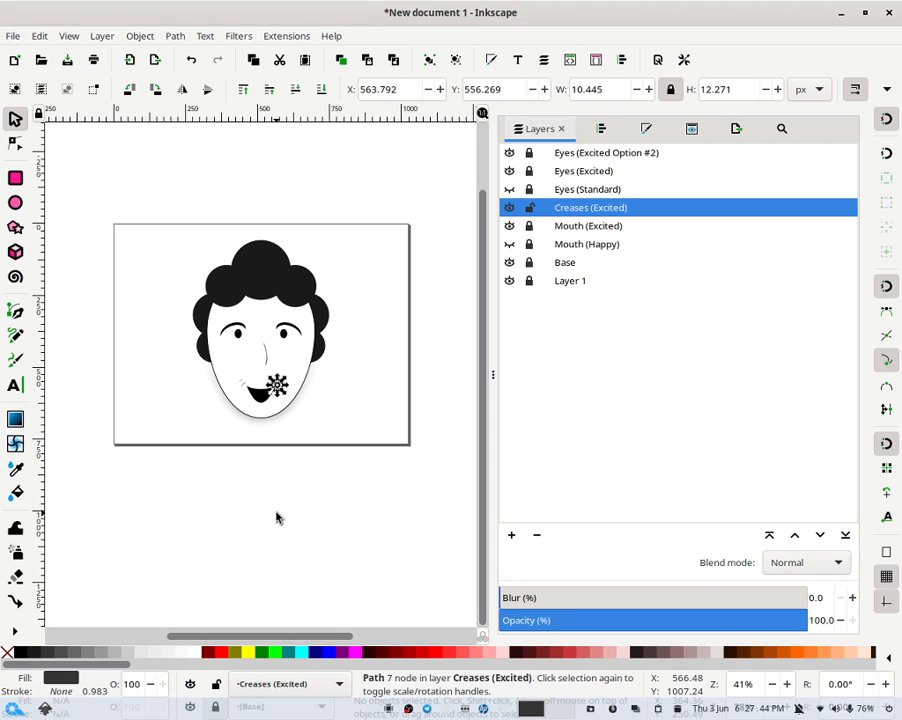
left_click(347, 398)
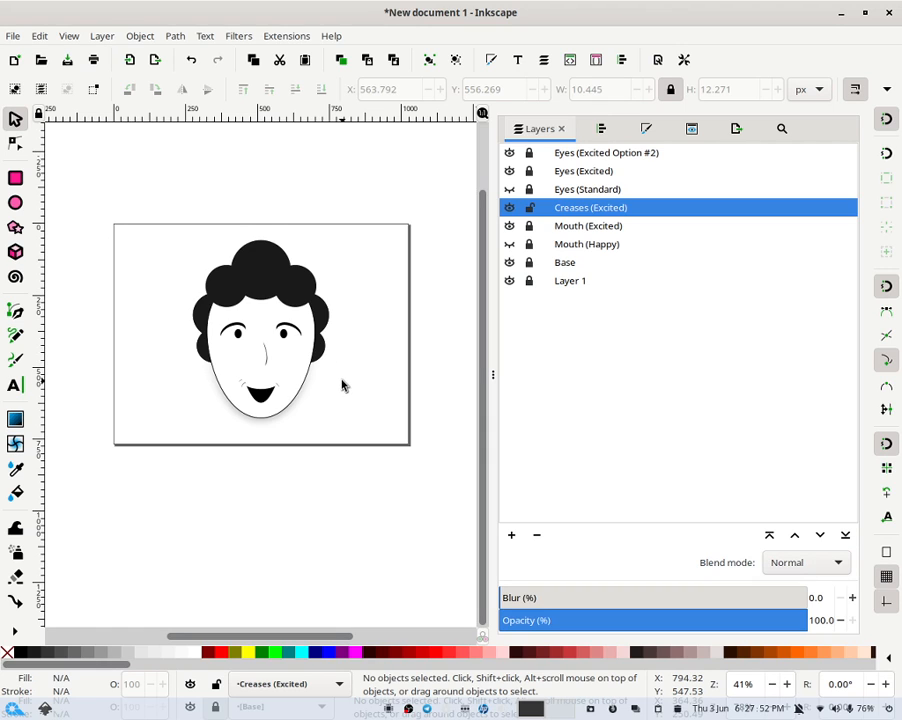
- Lock and hide the Creases (Excited) layer, and hide the Mouth (Excited) layer
scroll(341, 385, "up", 2)
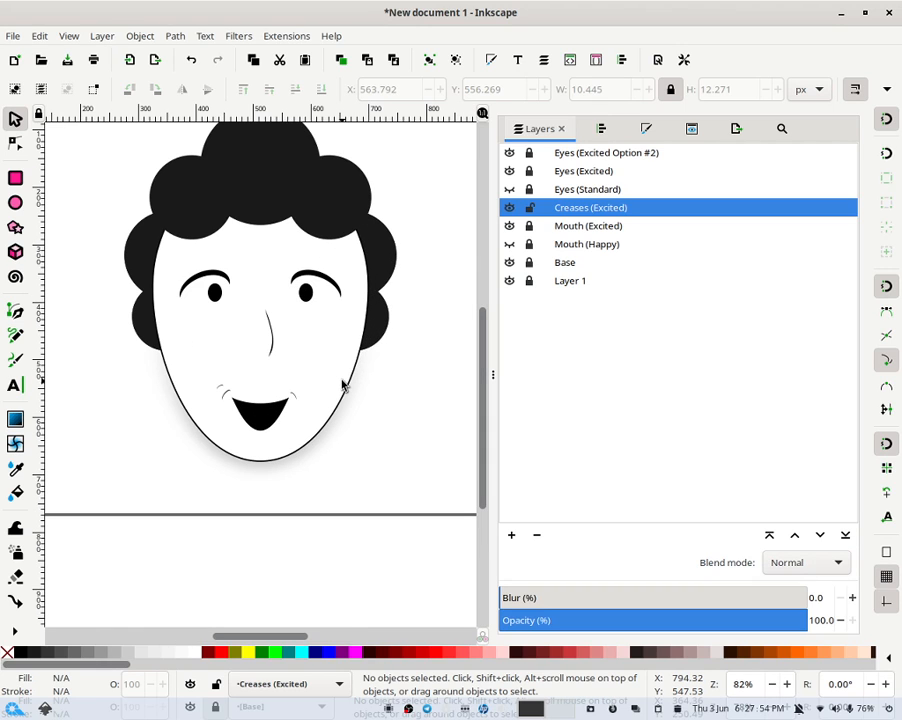
left_click(530, 207)
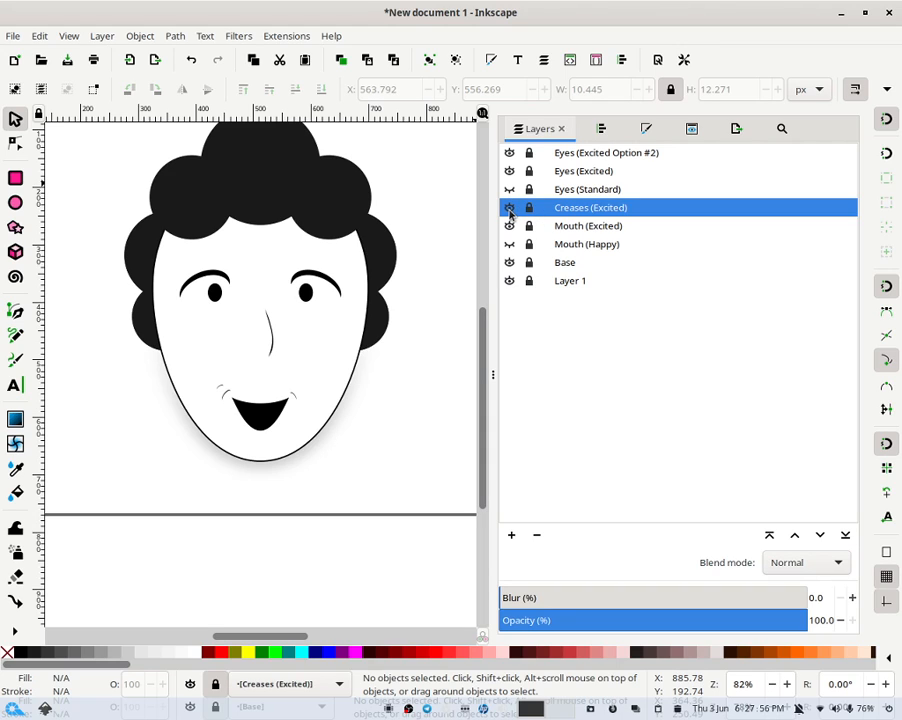
left_click(510, 208)
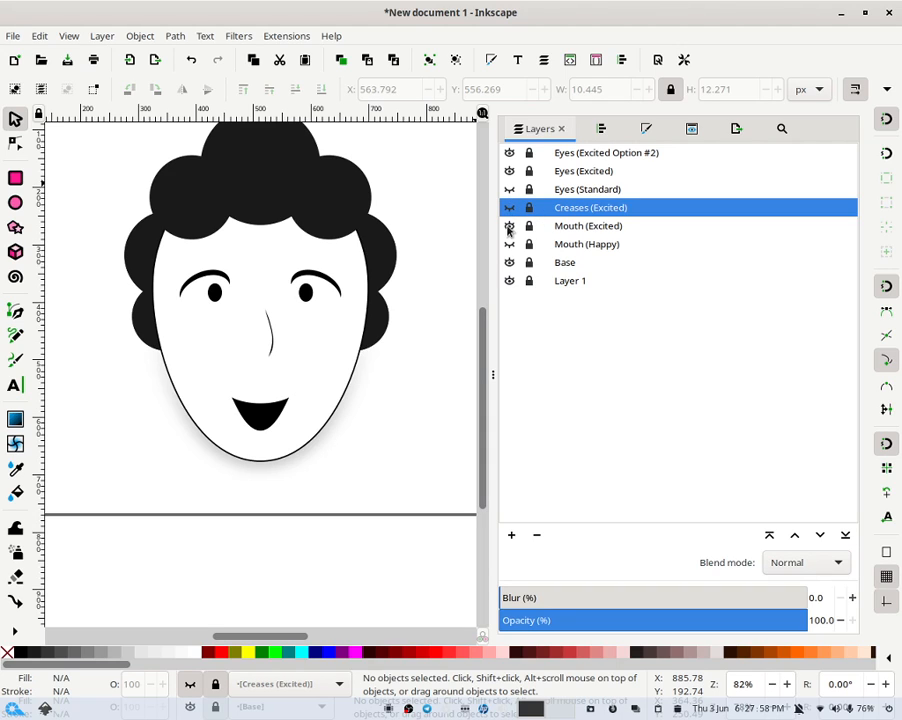
left_click(510, 226)
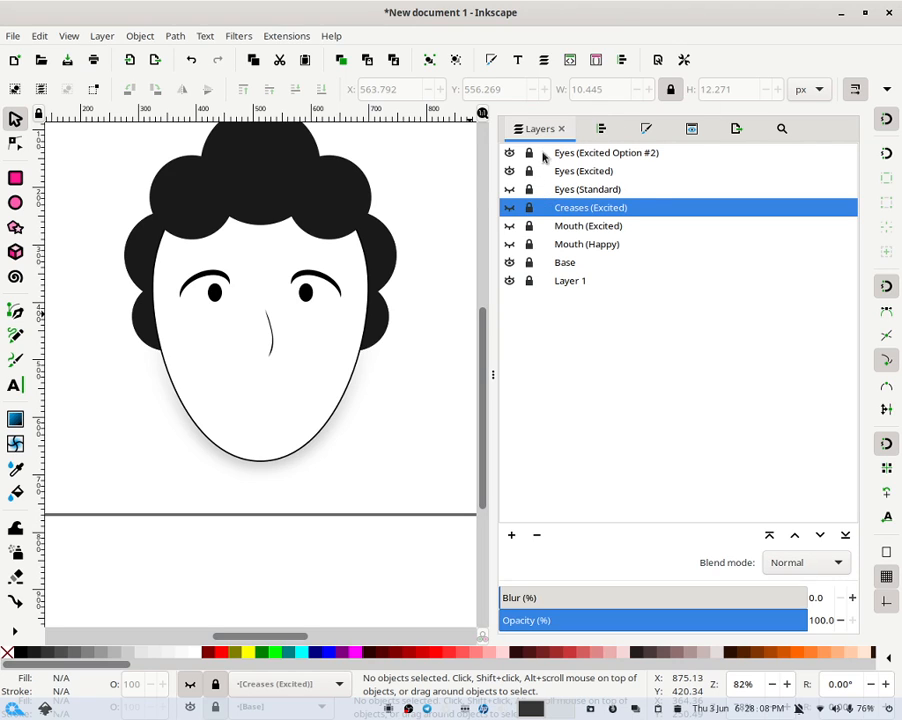
- Add a new layer named "Mouth (Concerned)" above the Mouth (Excited) layer
left_click(568, 227)
right_click(568, 228)
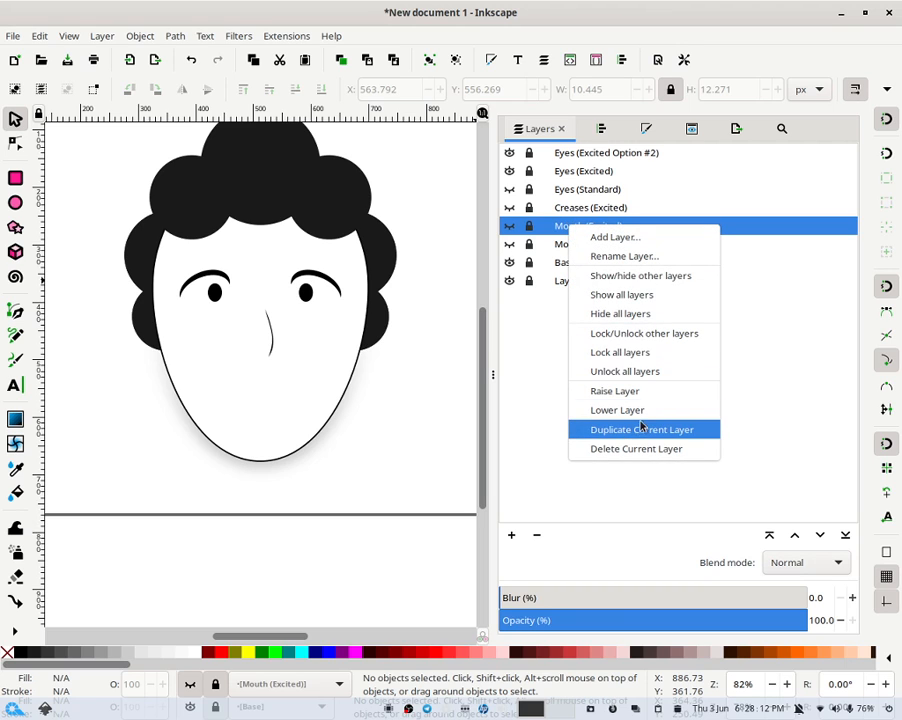
left_click(600, 237)
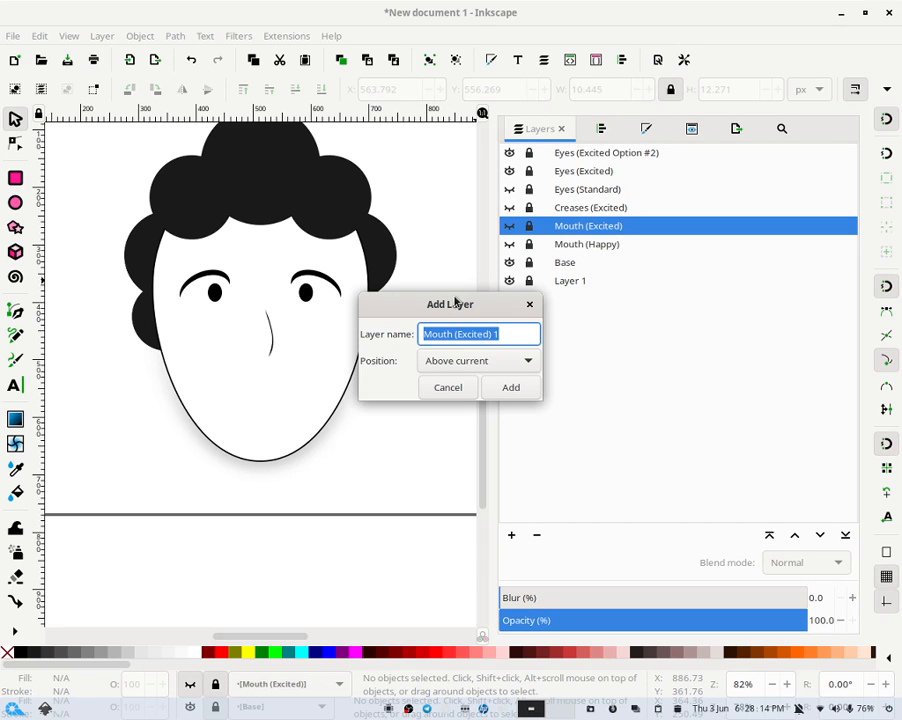
left_click(514, 336)
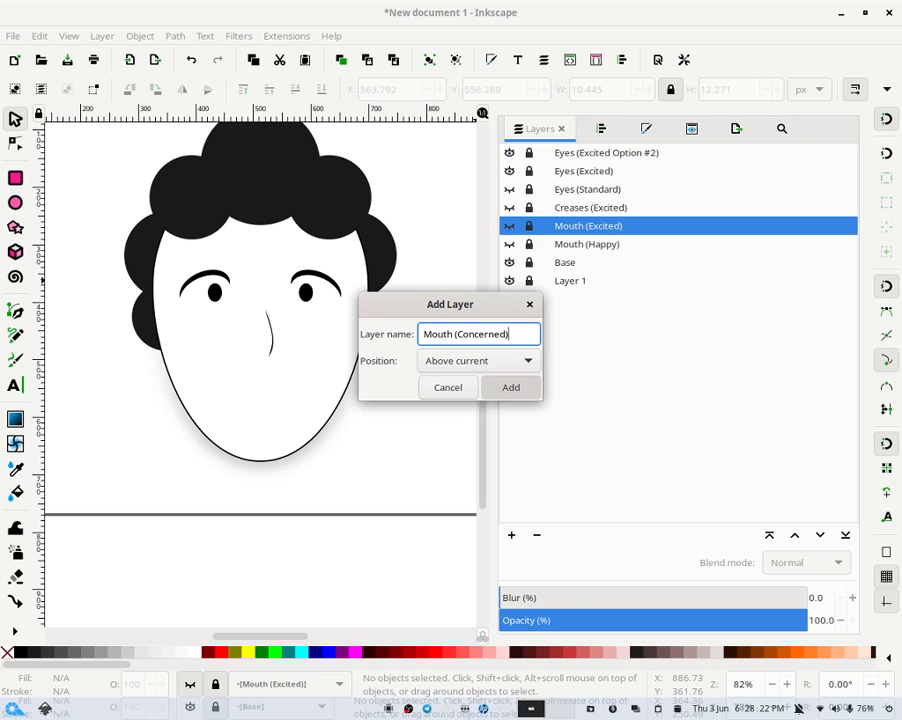
key("Return")
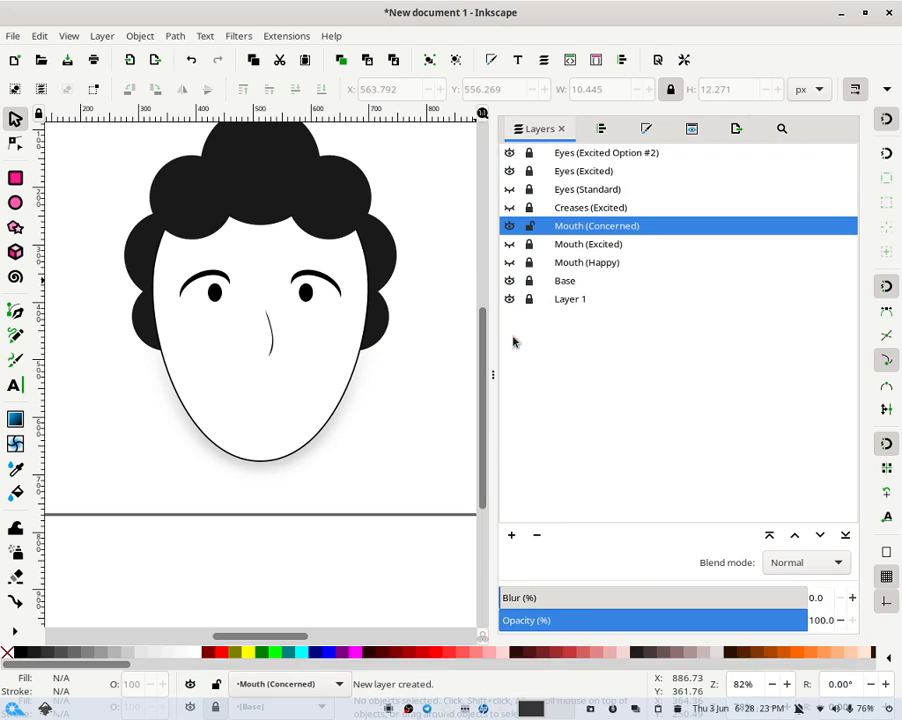
- Draw a black ellipse about 93 by 51 px where the mouth goes
left_click(17, 204)
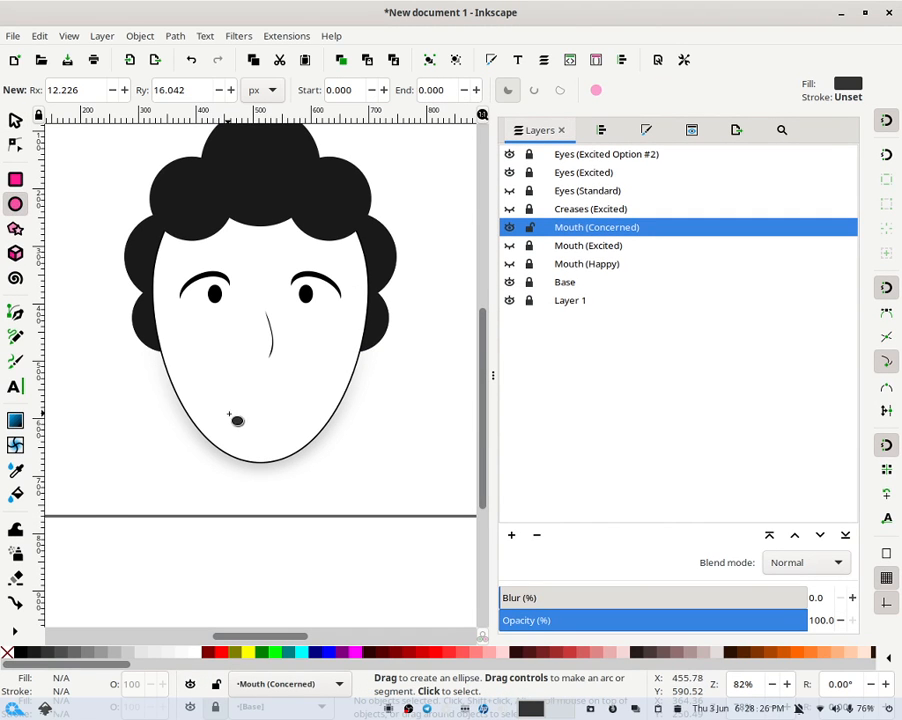
left_click_drag(229, 414, 281, 441)
left_click(20, 652)
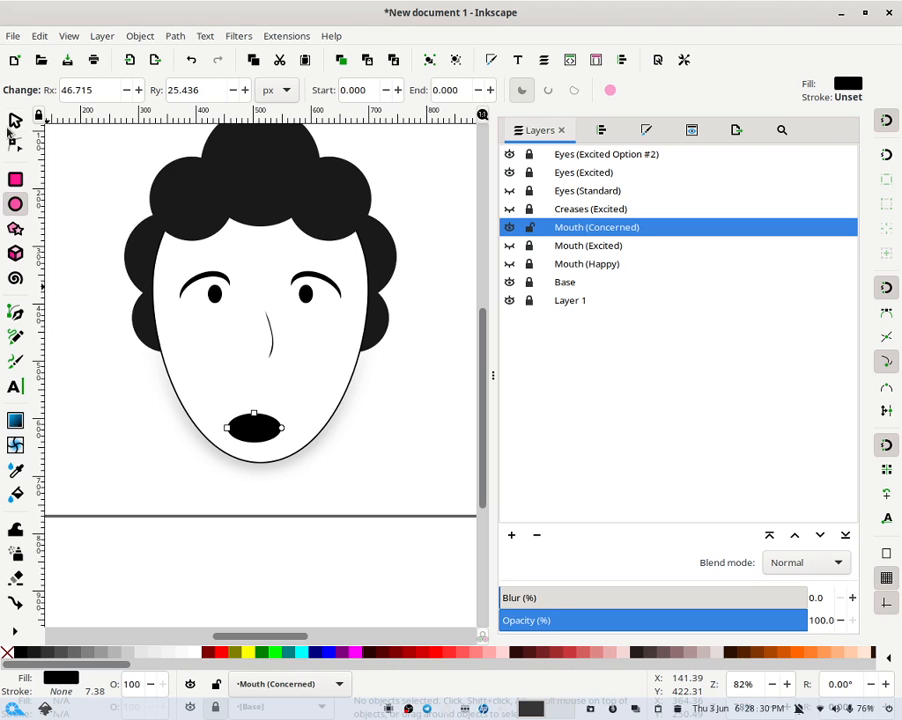
- Make a cyan copy of the ellipse and shift and tilt it over the upper part of the black one
left_click(15, 120)
left_click(346, 414)
left_click(279, 427)
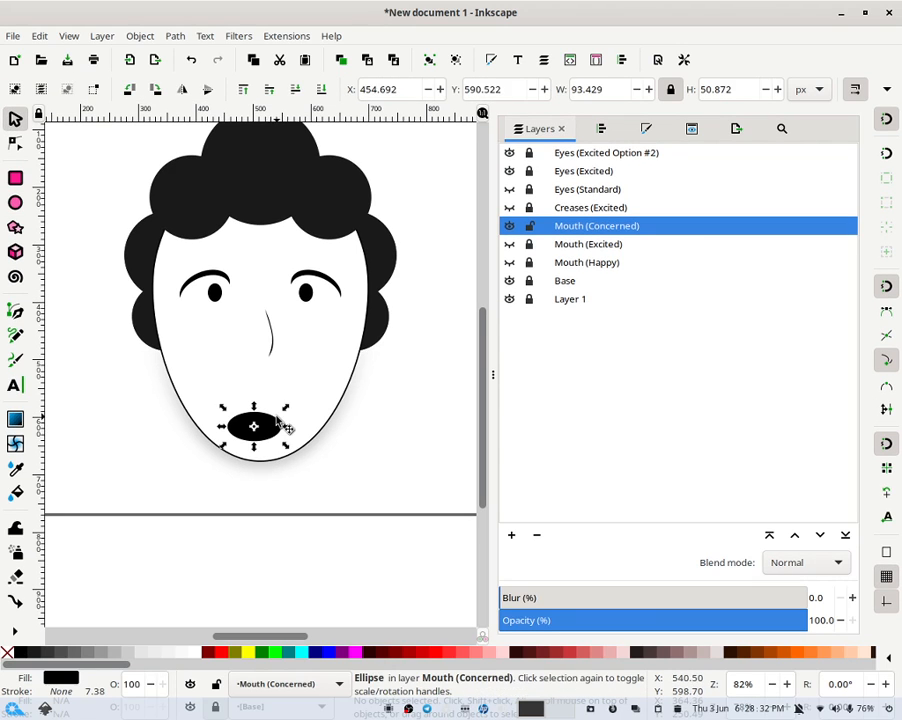
left_click(300, 652)
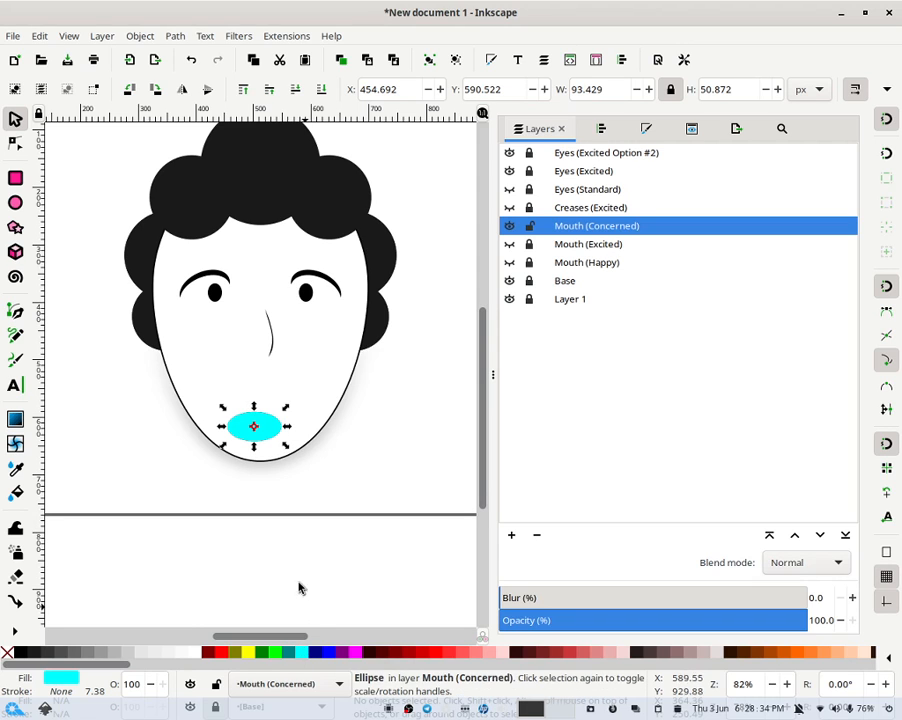
left_click(298, 588)
mouse_move(278, 433)
left_mouse_down()
mouse_move(270, 441)
mouse_move(256, 433)
mouse_move(287, 428)
mouse_move(294, 414)
mouse_move(281, 427)
left_mouse_up()
left_click(271, 436)
left_click(279, 424)
key("Escape")
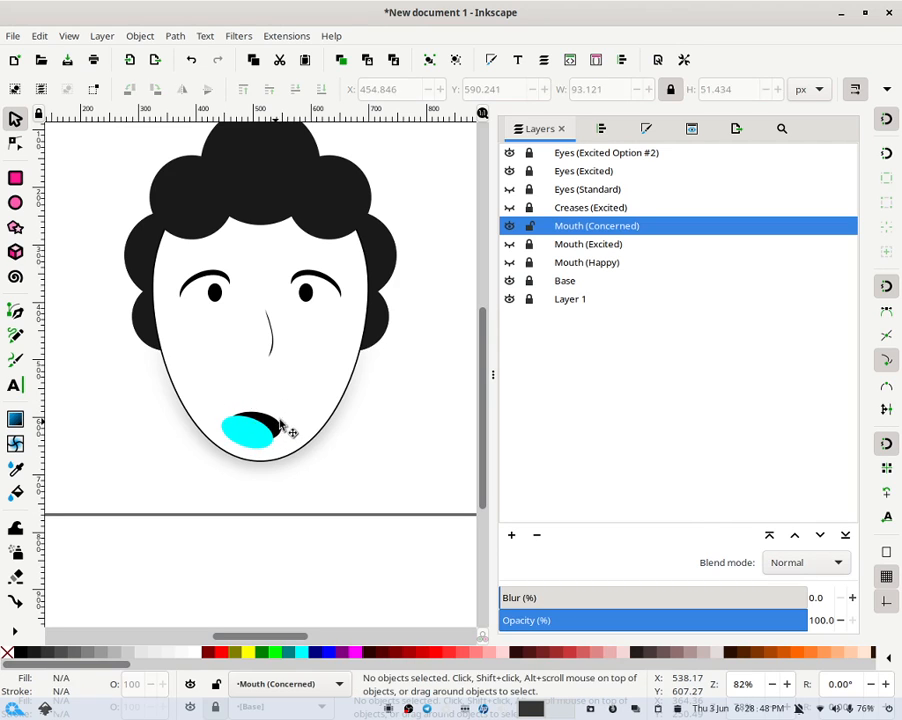
- Select both ellipses and subtract the cyan one from the black one with Path Difference
left_click_drag(342, 409, 227, 487)
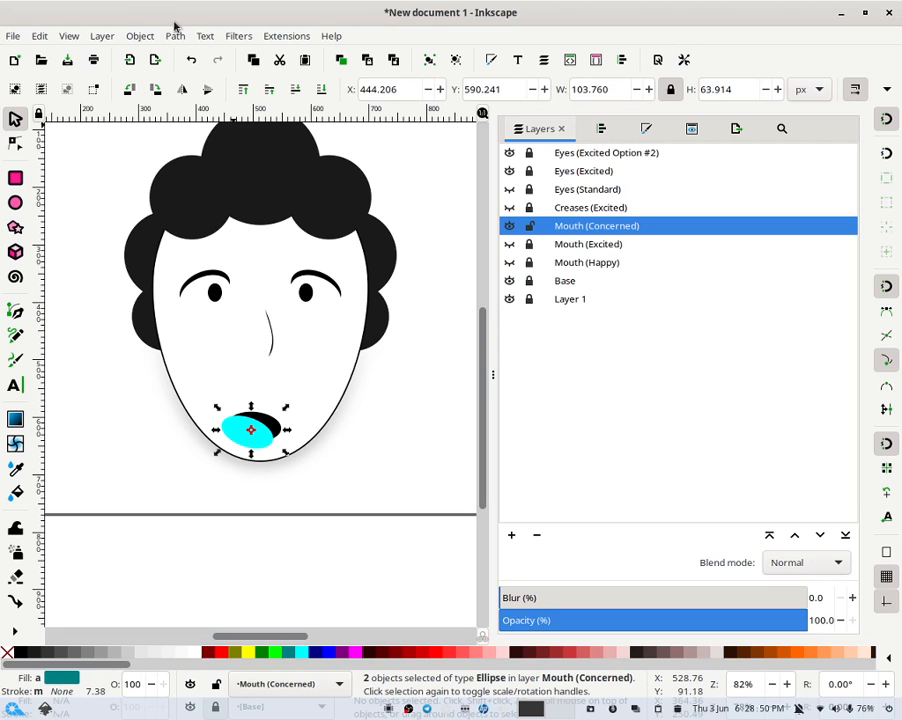
left_click(175, 34)
left_click(220, 129)
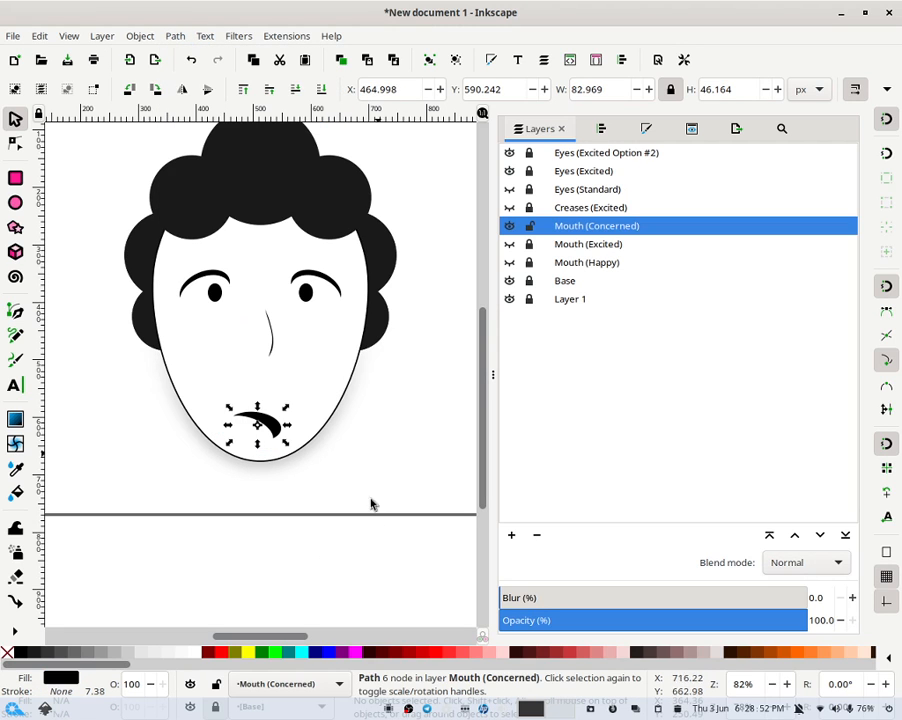
- Rotate the resulting crescent into a downturned mouth curve
key("Escape")
left_click(279, 439)
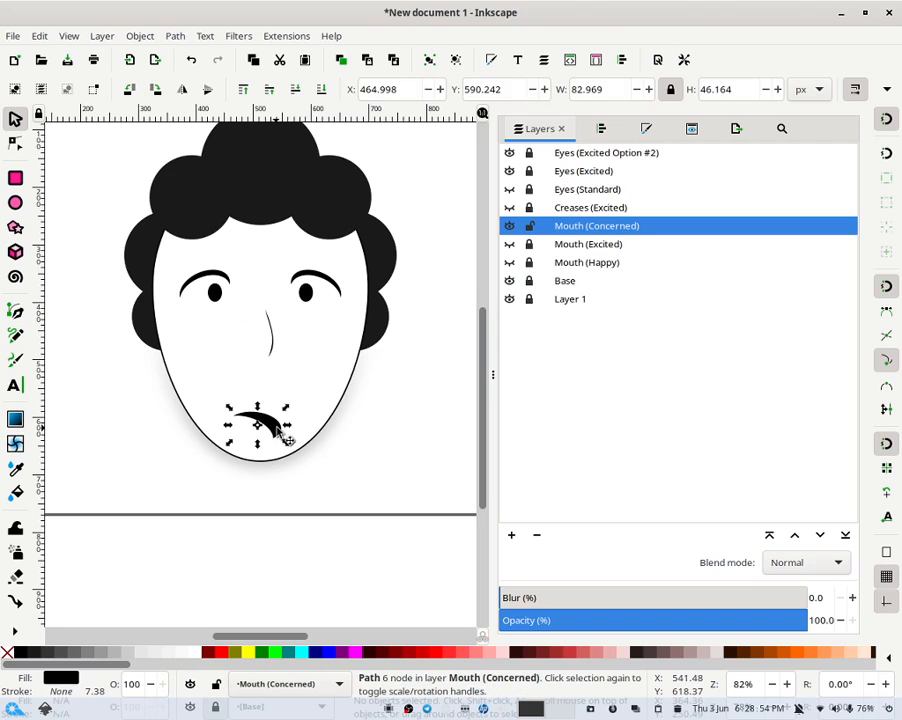
left_click(282, 437)
left_click_drag(262, 440, 290, 426)
left_click(346, 447)
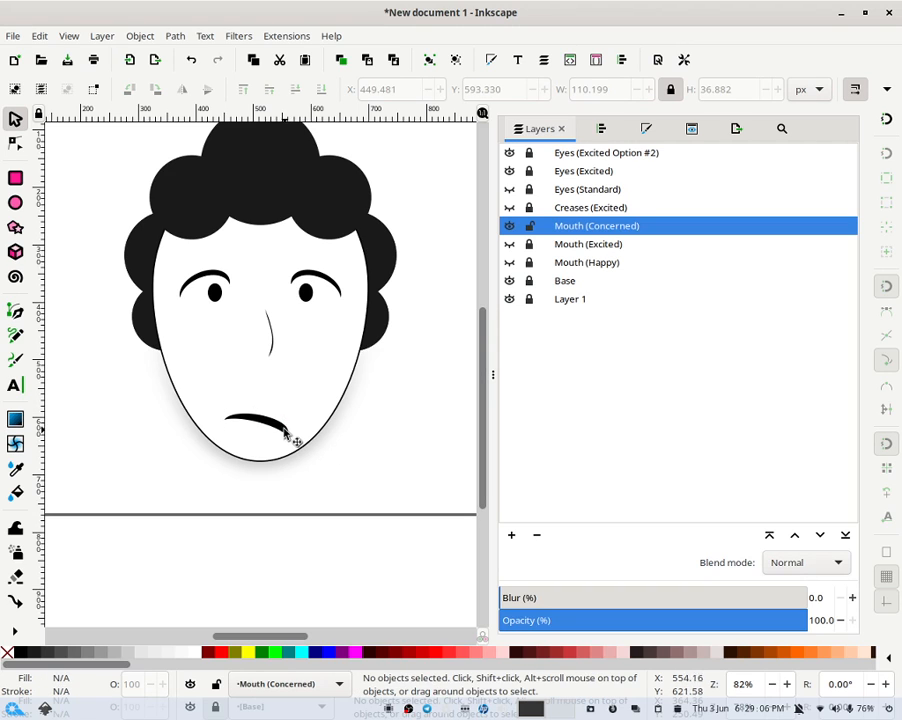
- Scale the mouth curve down to about 47 px wide and 16 px tall
left_click(294, 440)
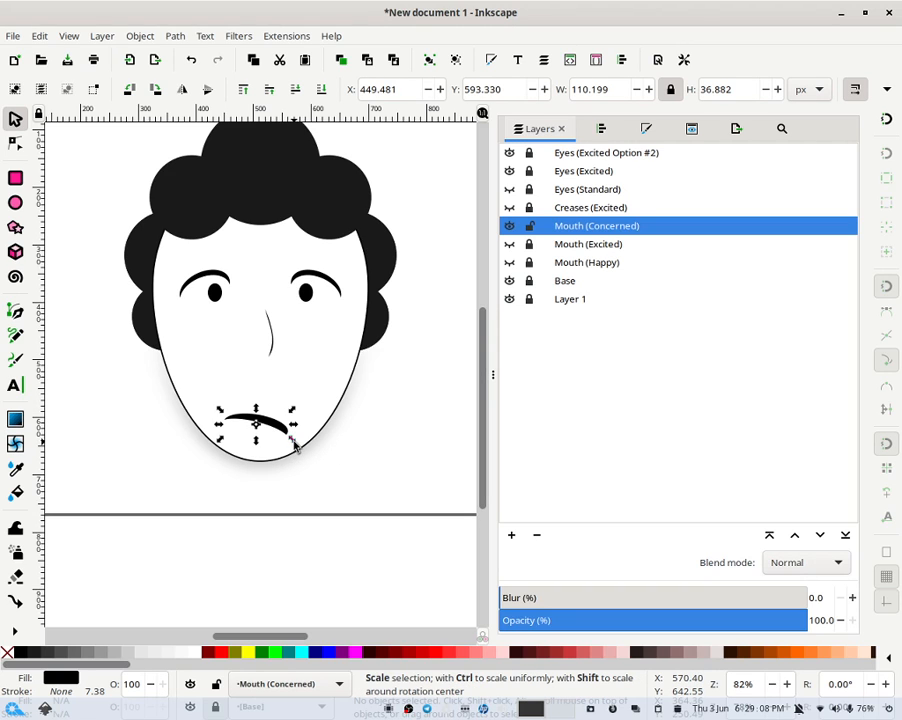
left_click_drag(295, 446, 257, 443)
left_click(302, 490)
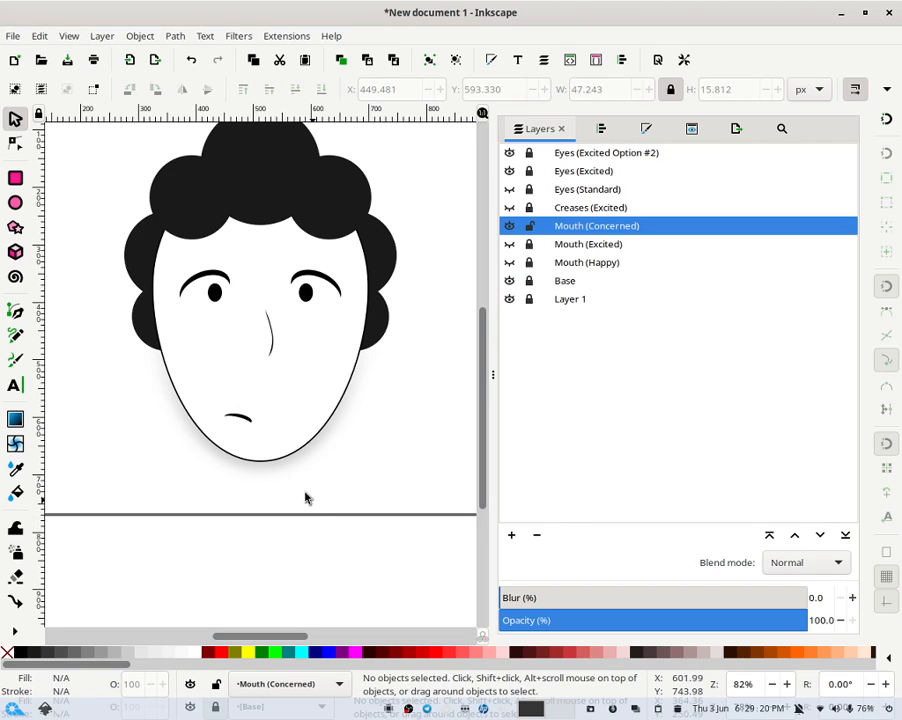
- Enlarge the mouth curve slightly to about 59 by 20 px
left_click(253, 427)
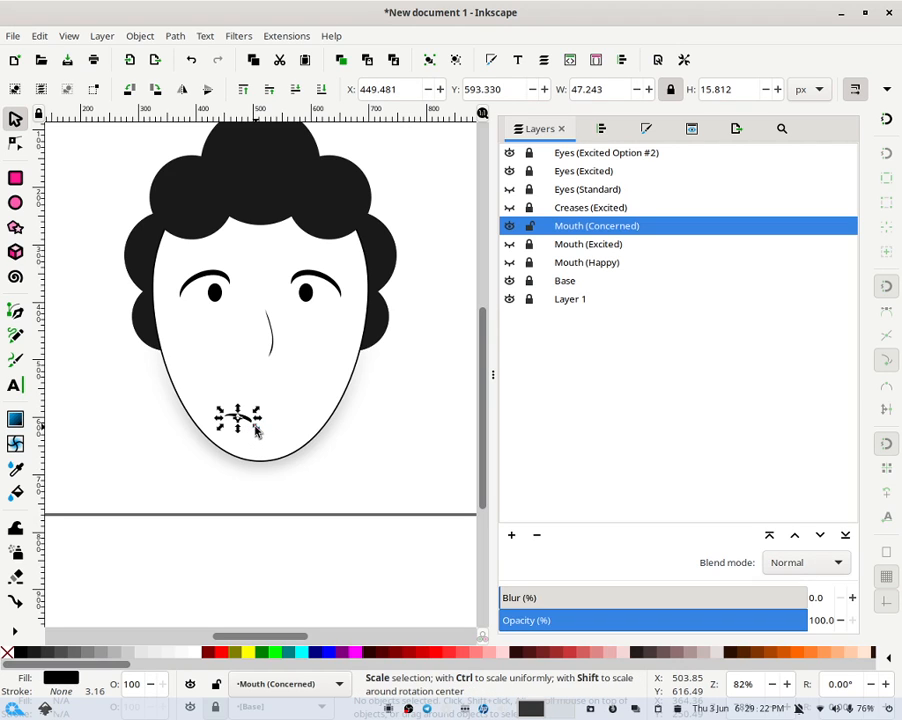
mouse_move(256, 426)
left_mouse_down()
mouse_move(270, 445)
mouse_move(262, 447)
left_mouse_up()
left_click(408, 446)
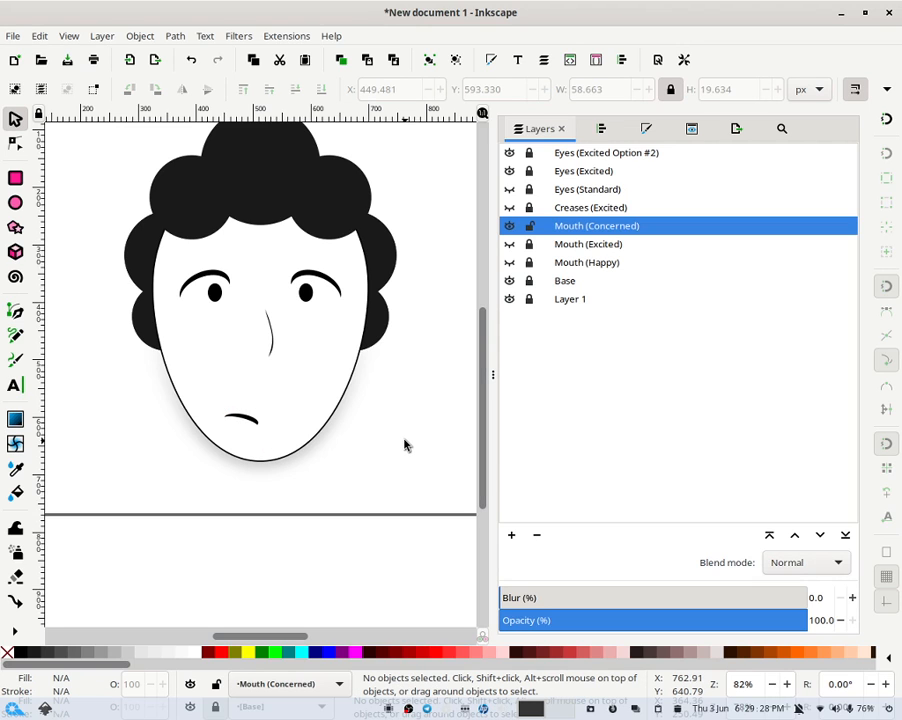
- Duplicate the Creases (Excited) layer
key("minus")
key("minus")
key("minus")
key("plus")
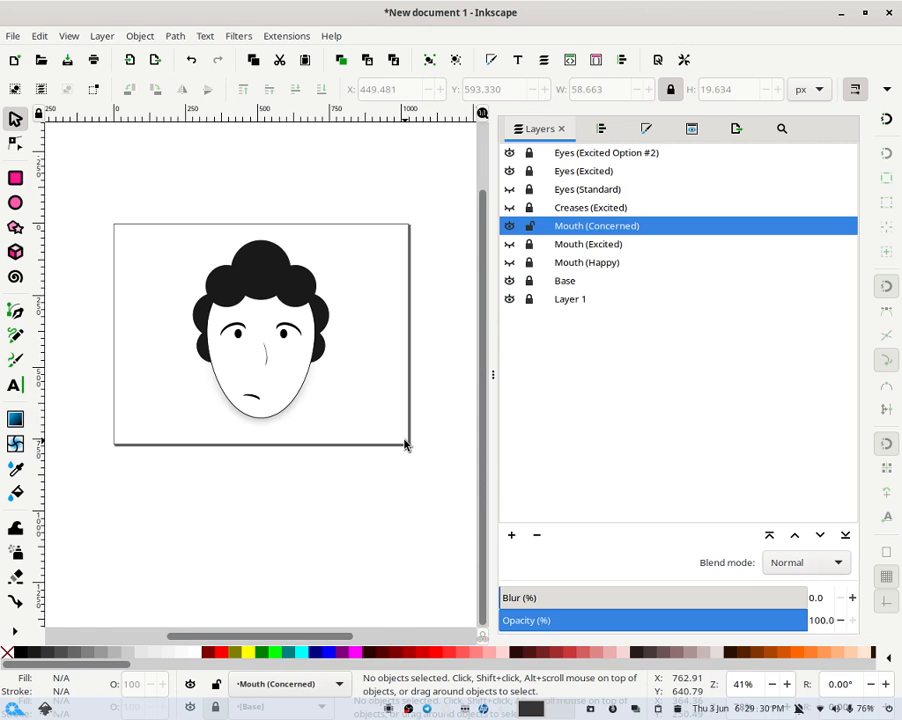
key("minus")
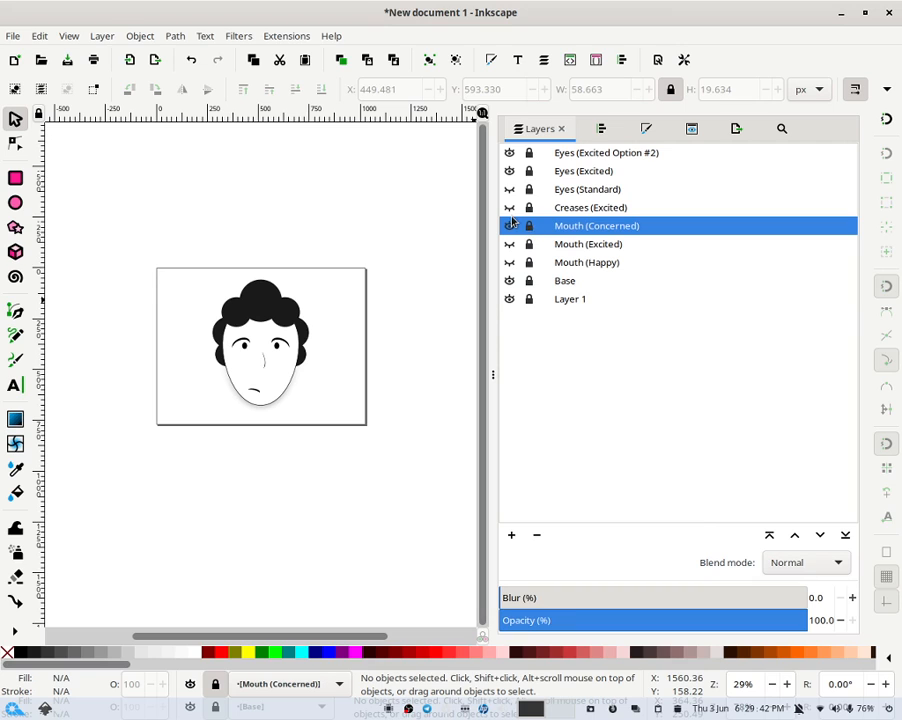
right_click(560, 207)
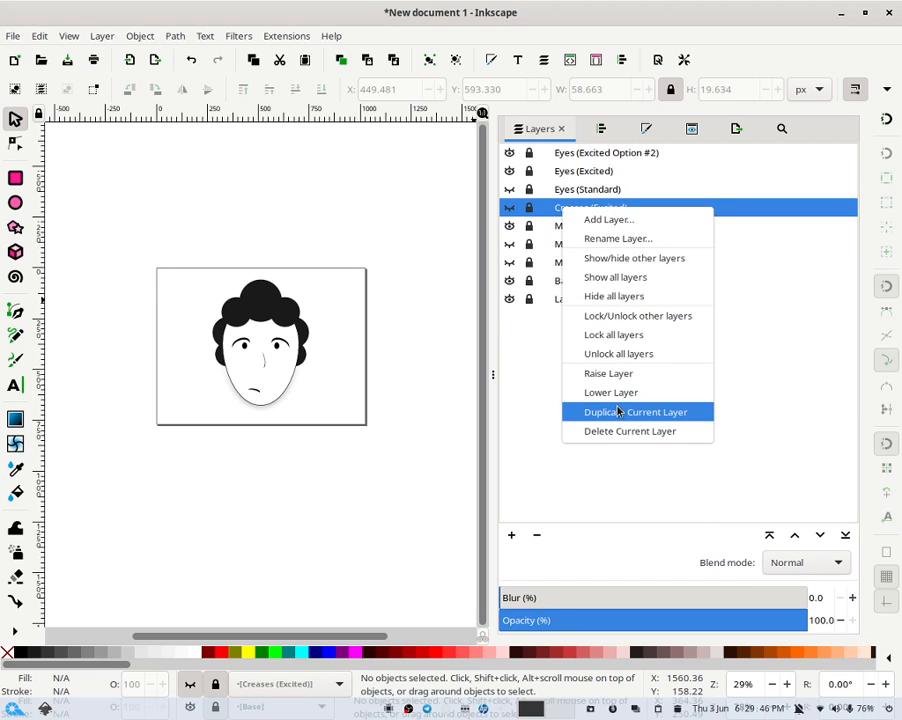
left_click(619, 411)
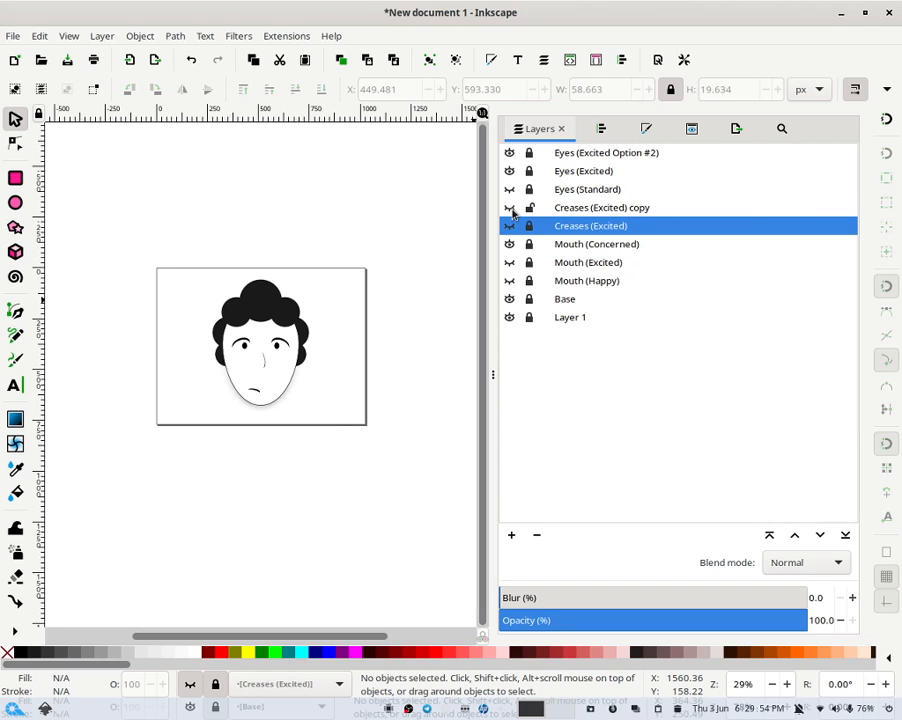
- Rename the duplicated layer to "Creases (Concerned)"
double_click(614, 207)
left_click(627, 208)
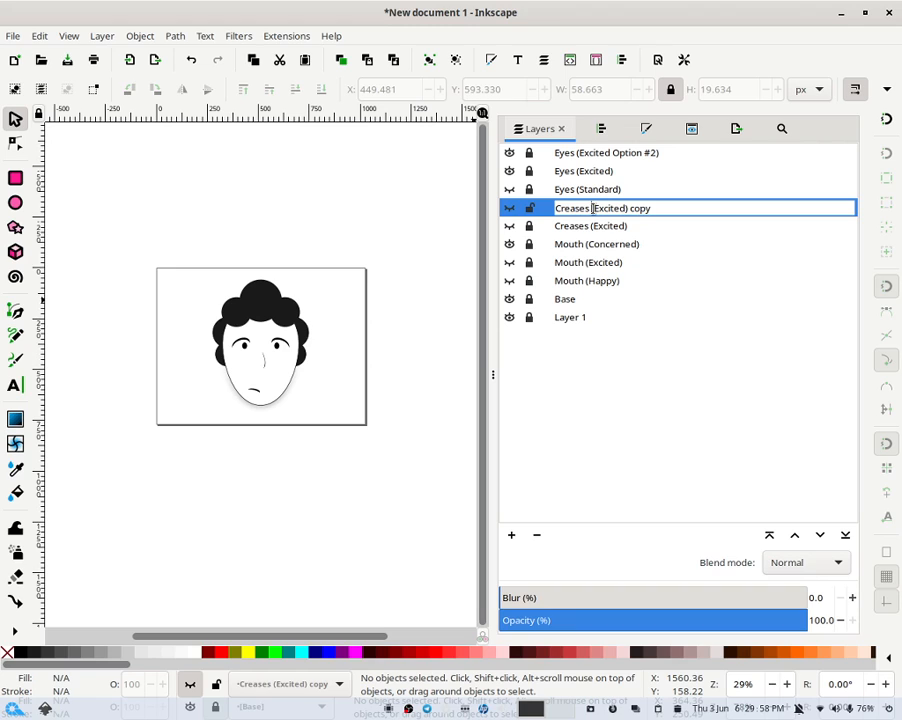
mouse_move(595, 210)
left_mouse_down()
mouse_move(640, 213)
mouse_move(597, 199)
mouse_move(594, 209)
left_mouse_up()
left_click(640, 213)
type("Concern")
key("Return")
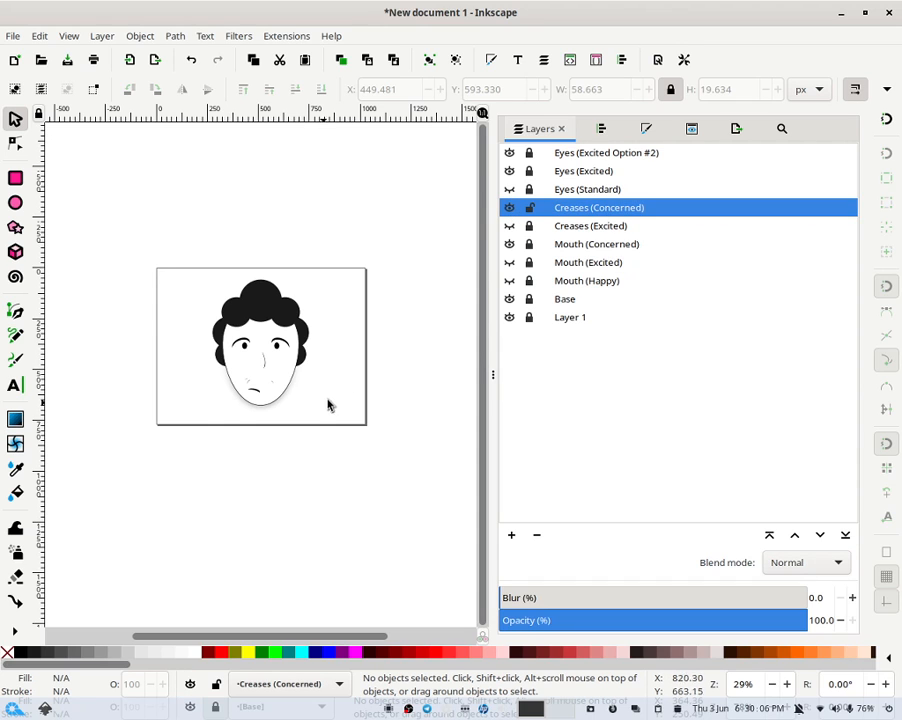
- Move the two left crease strokes down beside the left end of the concerned mouth
scroll(329, 403, "up", 5)
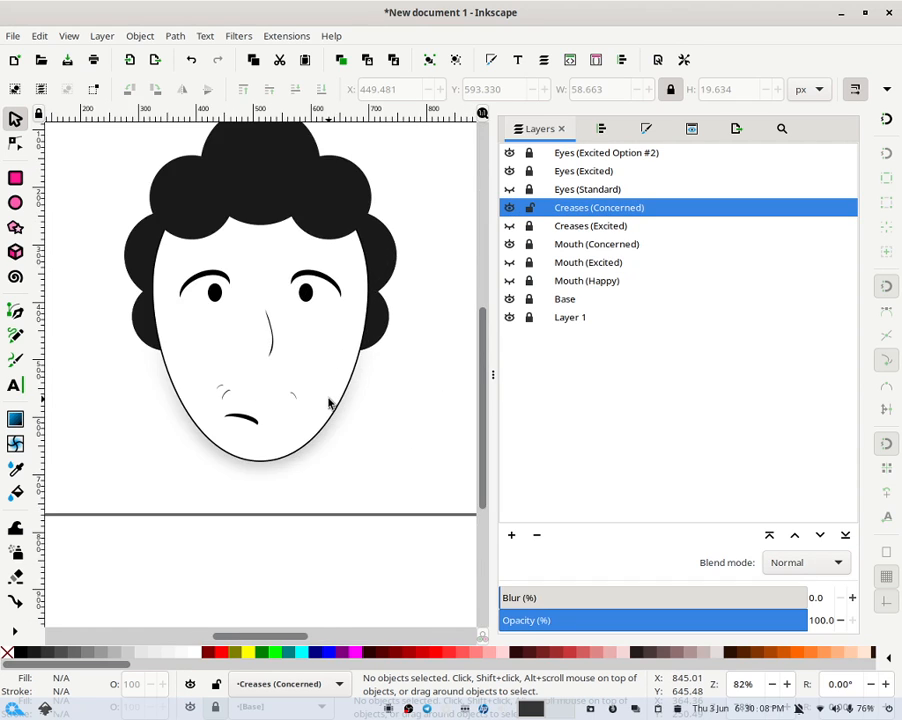
scroll(329, 403, "down", 1)
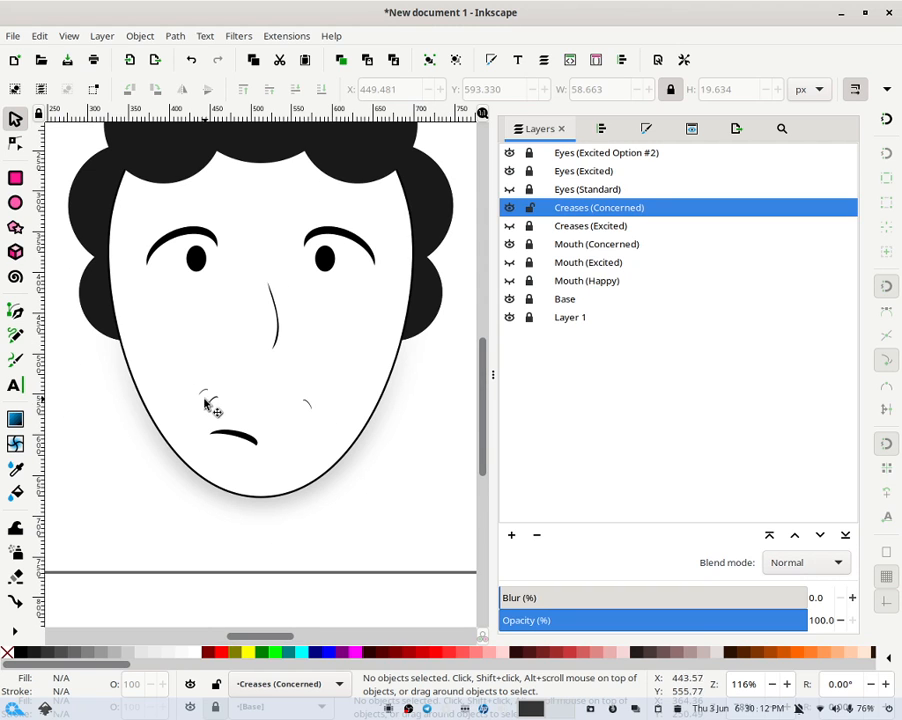
left_click(207, 397)
left_click(220, 400)
left_click_drag(208, 398, 202, 439)
left_click(212, 395)
left_click_drag(210, 396, 195, 418)
- Move the right crease stroke down beside the right end of the mouth
left_click(310, 412)
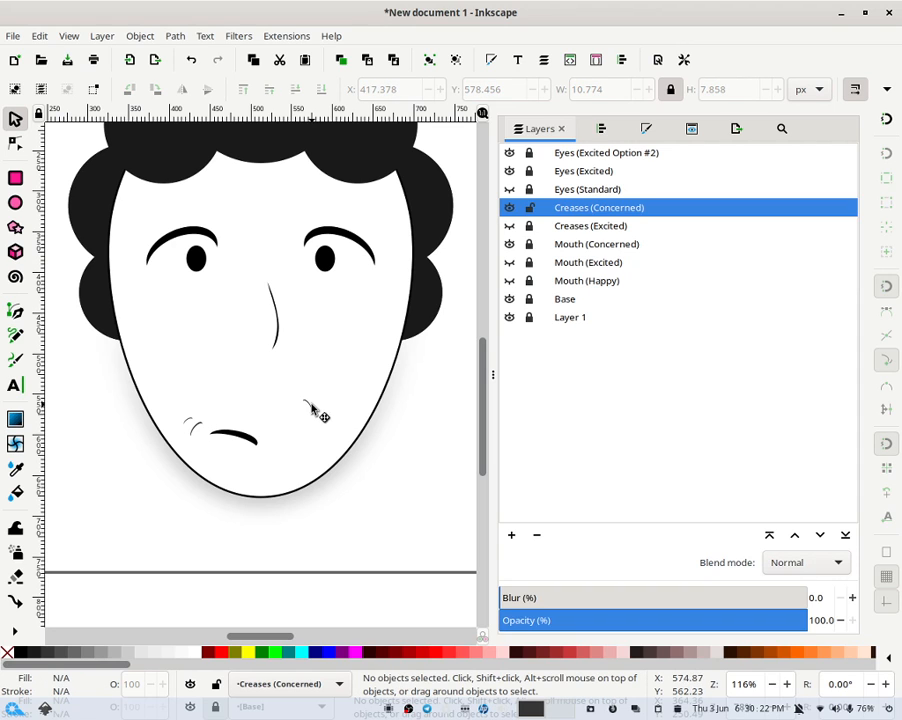
left_click_drag(310, 412, 277, 452)
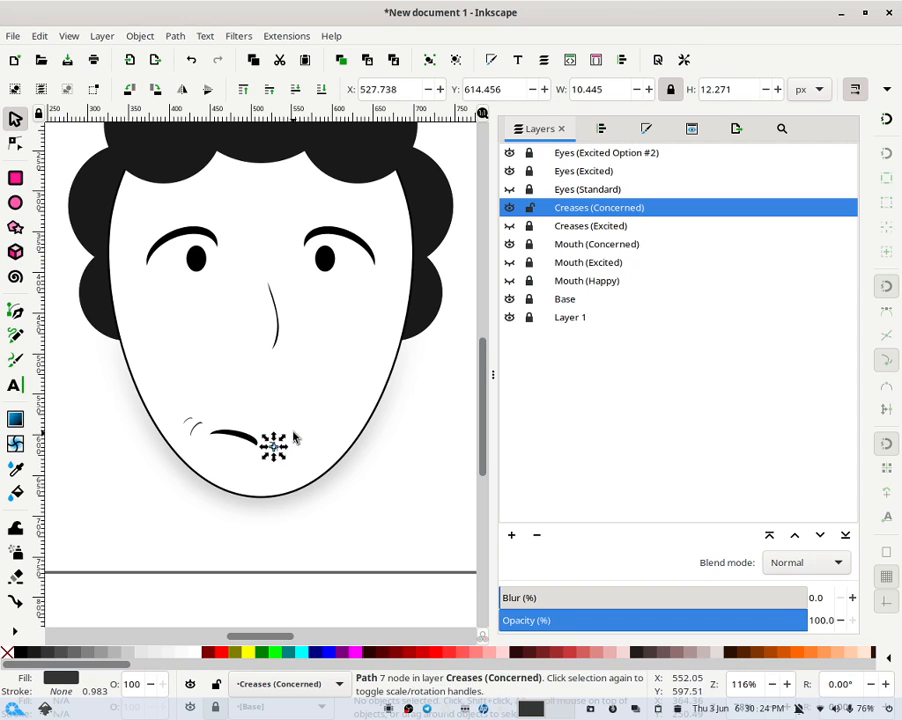
- Rotate the right crease stroke to a steeper, more upright angle
left_click(293, 432)
left_click(277, 445)
scroll(282, 446, "up", 8)
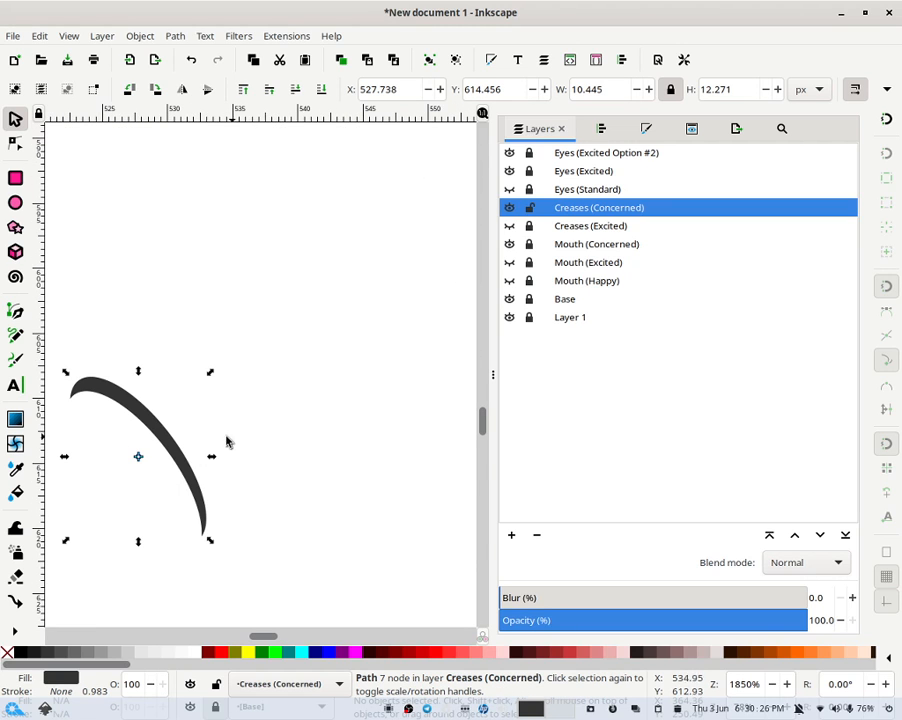
left_click(141, 415)
left_click_drag(209, 374, 234, 429)
scroll(230, 420, "down", 6)
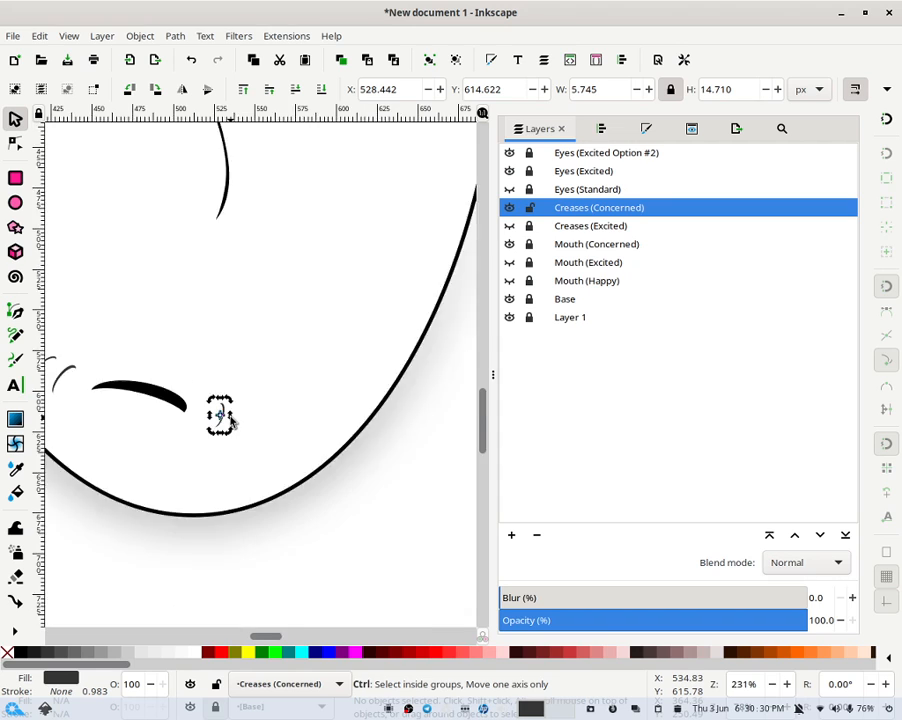
- Move the right crease stroke slightly lower beside the right end of the concerned mouth
scroll(230, 420, "down", 2)
scroll(235, 409, "up", 1)
left_click(227, 418)
left_click(230, 418)
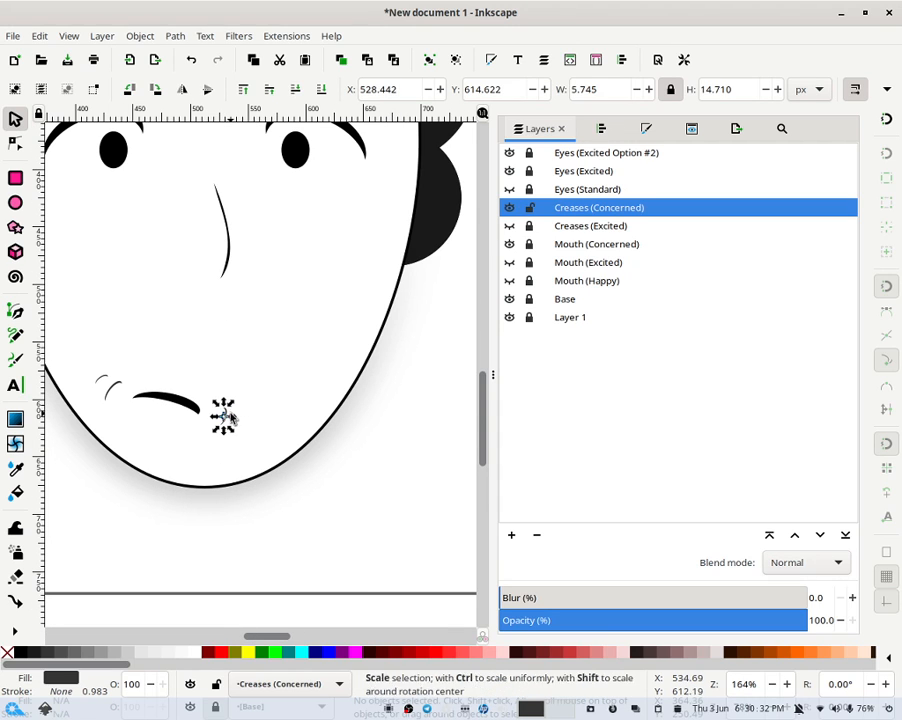
left_click(224, 416)
left_click(220, 410)
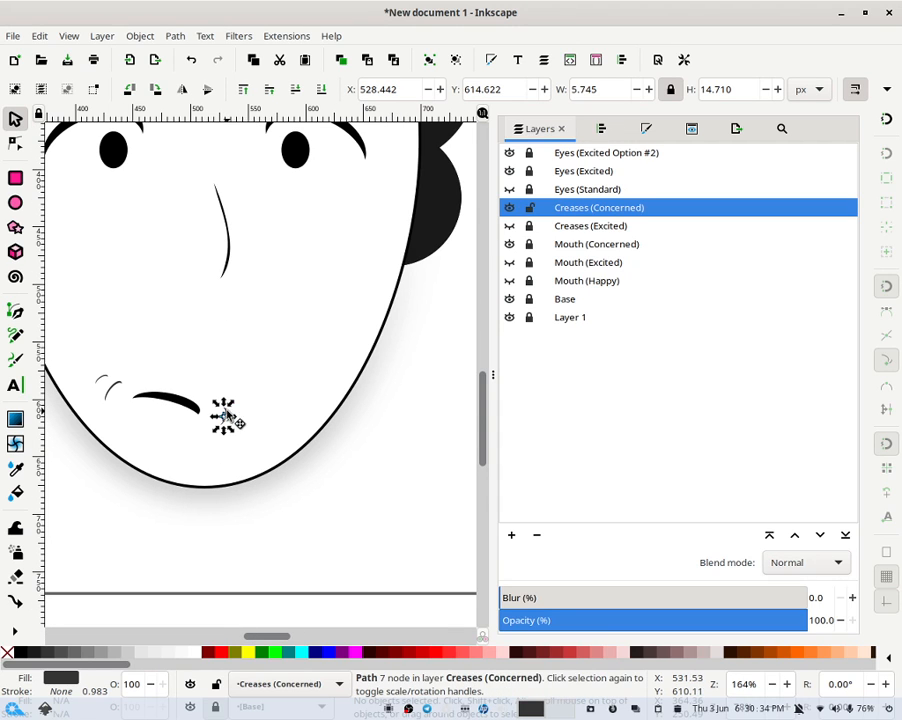
left_click(224, 416)
mouse_move(226, 412)
left_mouse_down()
mouse_move(238, 410)
mouse_move(222, 441)
mouse_move(224, 421)
left_mouse_up()
left_click(228, 422)
left_click(265, 357)
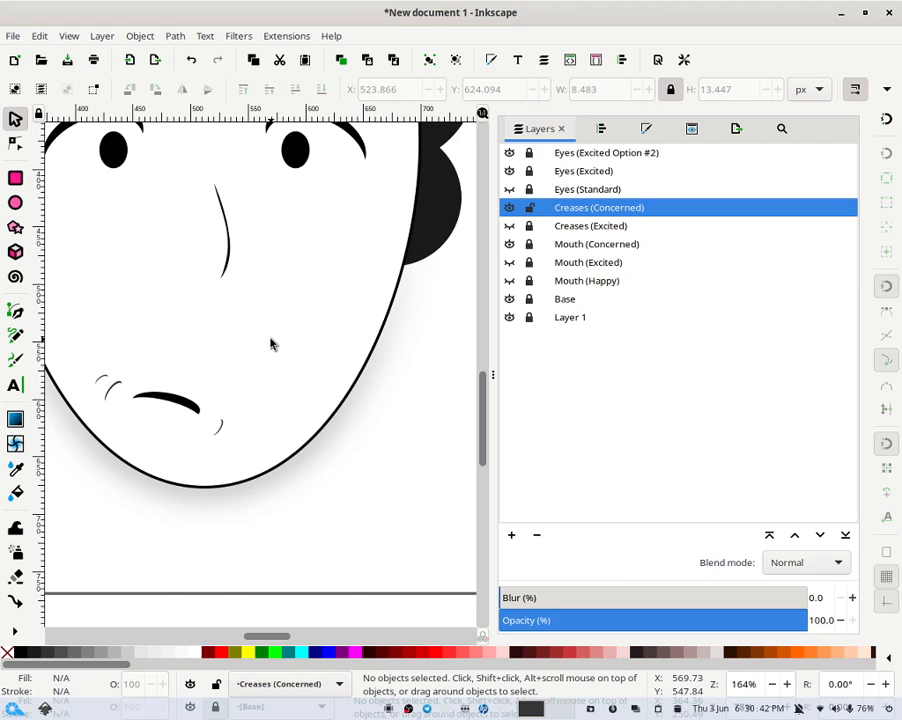
- Lock and hide the Creases (Concerned) layer
scroll(282, 328, "down", 6, "ctrl")
scroll(296, 330, "up", 2, "ctrl")
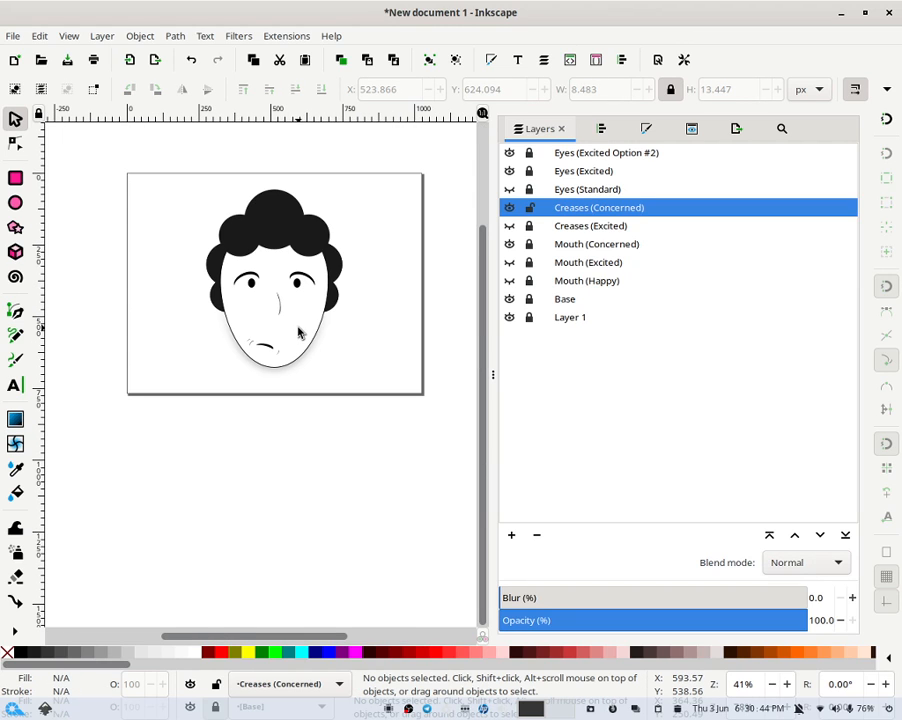
left_click_drag(405, 219, 388, 302)
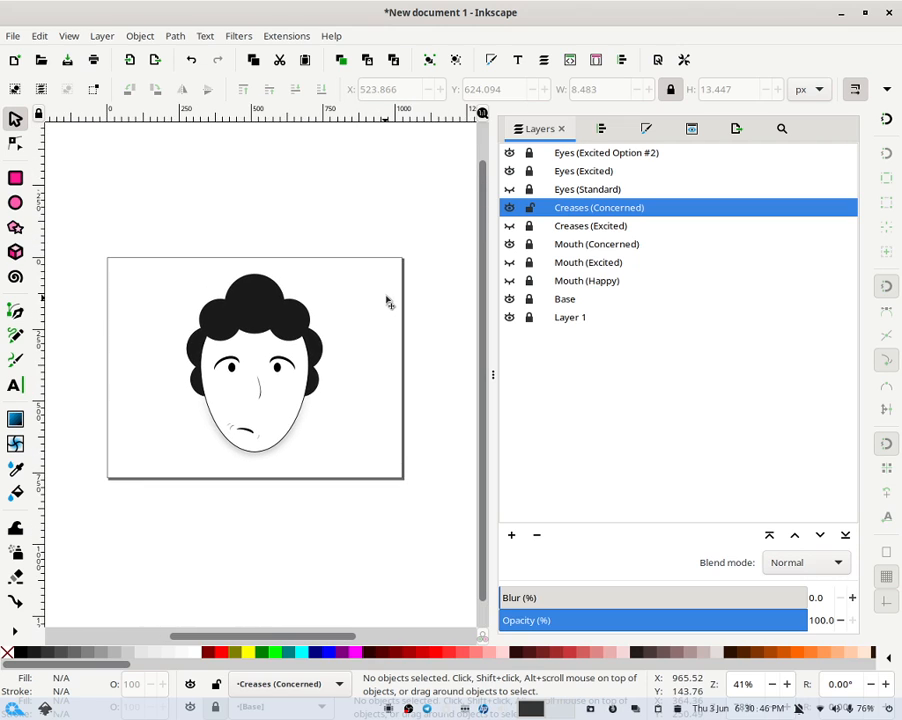
right_click(741, 684)
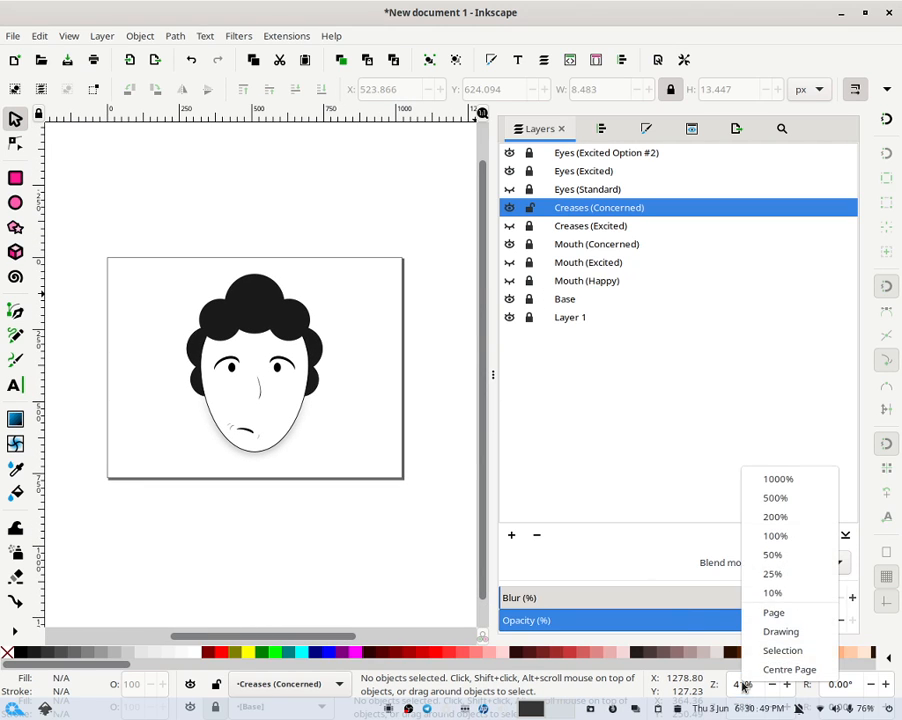
left_click(772, 612)
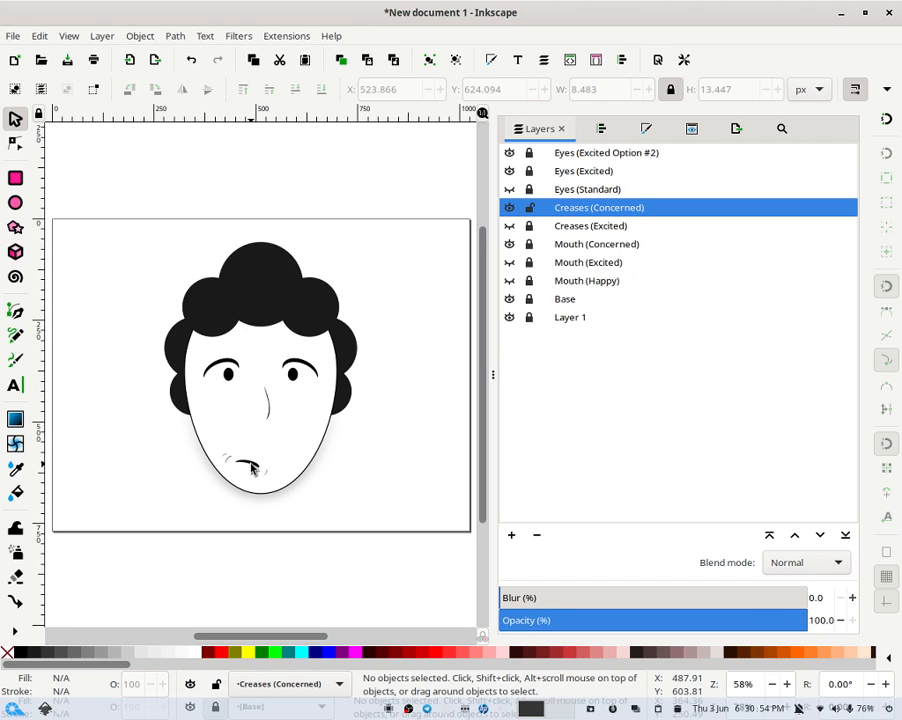
left_click(530, 207)
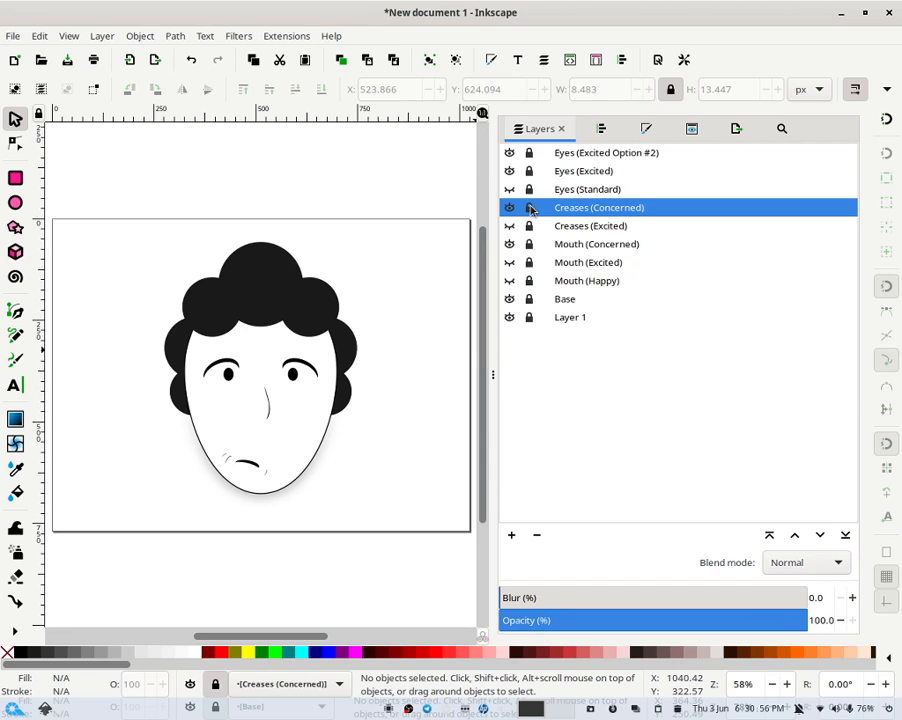
left_click(510, 207)
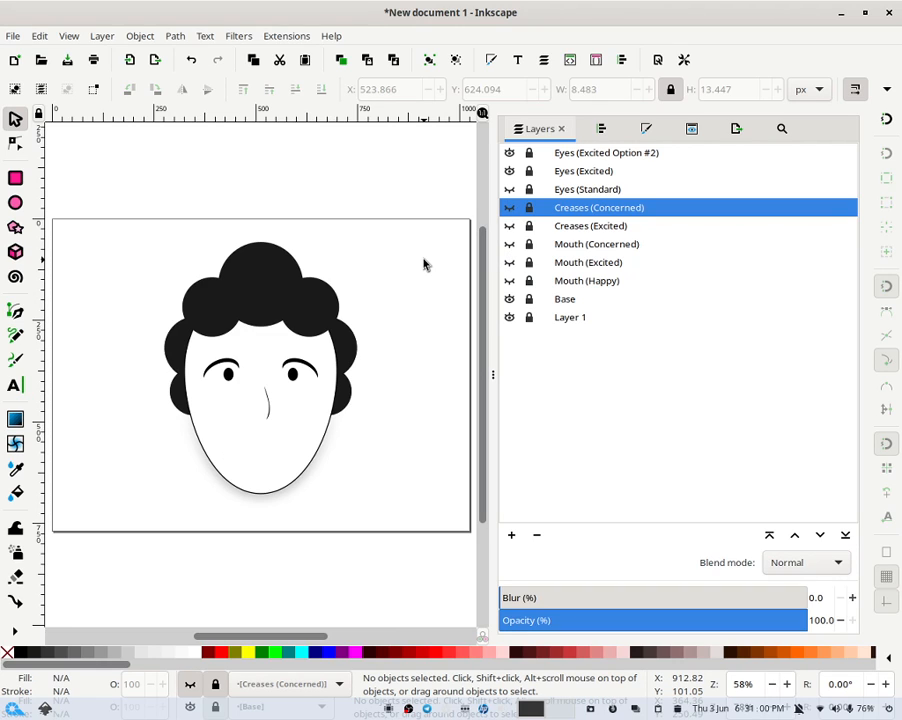
- Add a new layer named "Mouth (Surprised)" above the Mouth (Concerned) layer
right_click(575, 246)
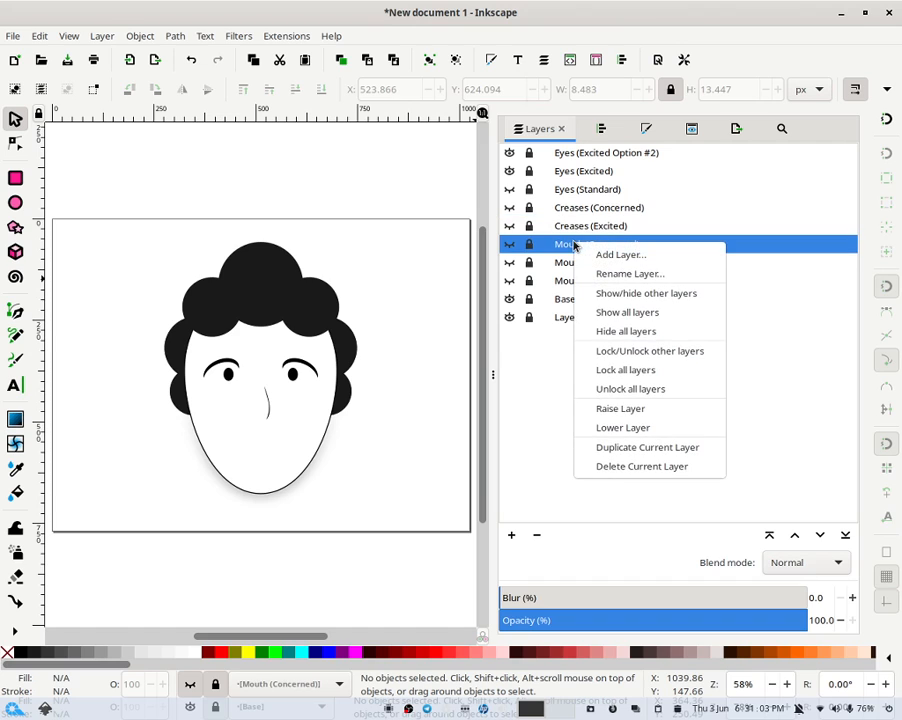
left_click(443, 407)
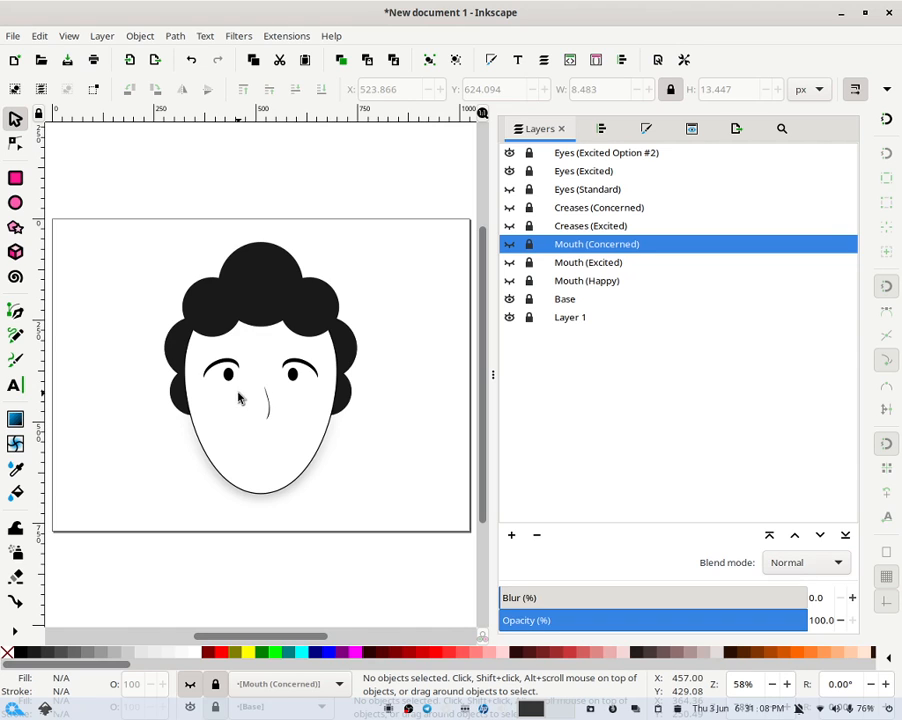
right_click(588, 247)
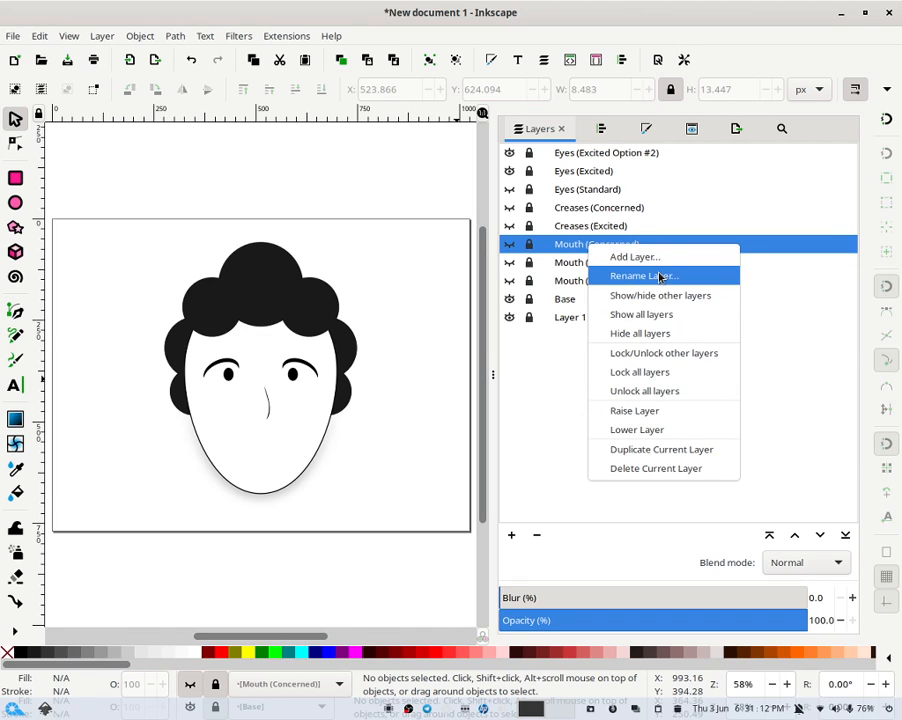
left_click(636, 257)
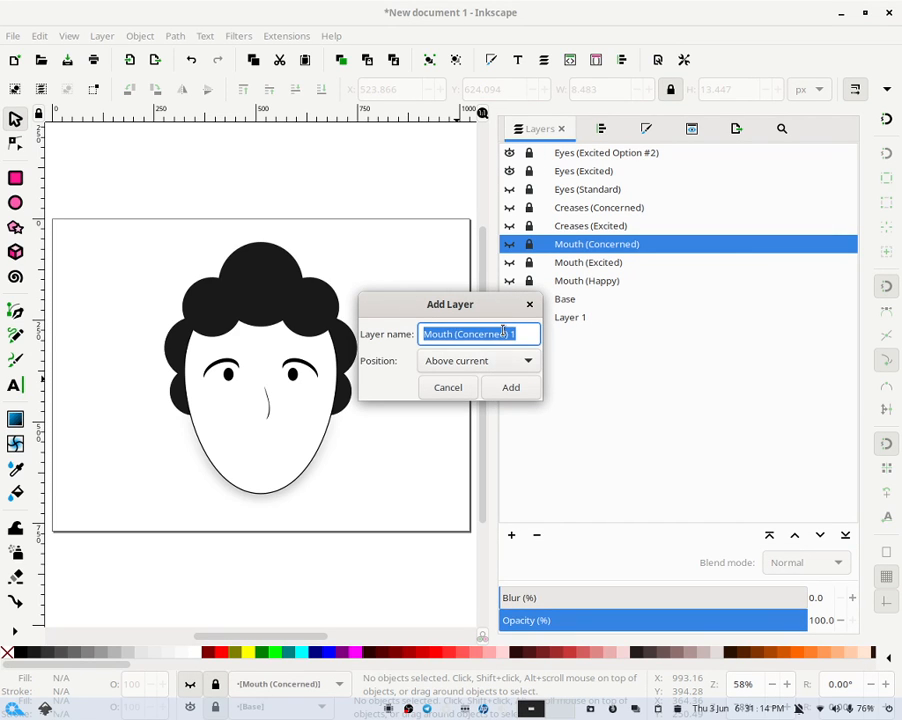
left_click(514, 333)
left_click_drag(500, 333, 455, 333)
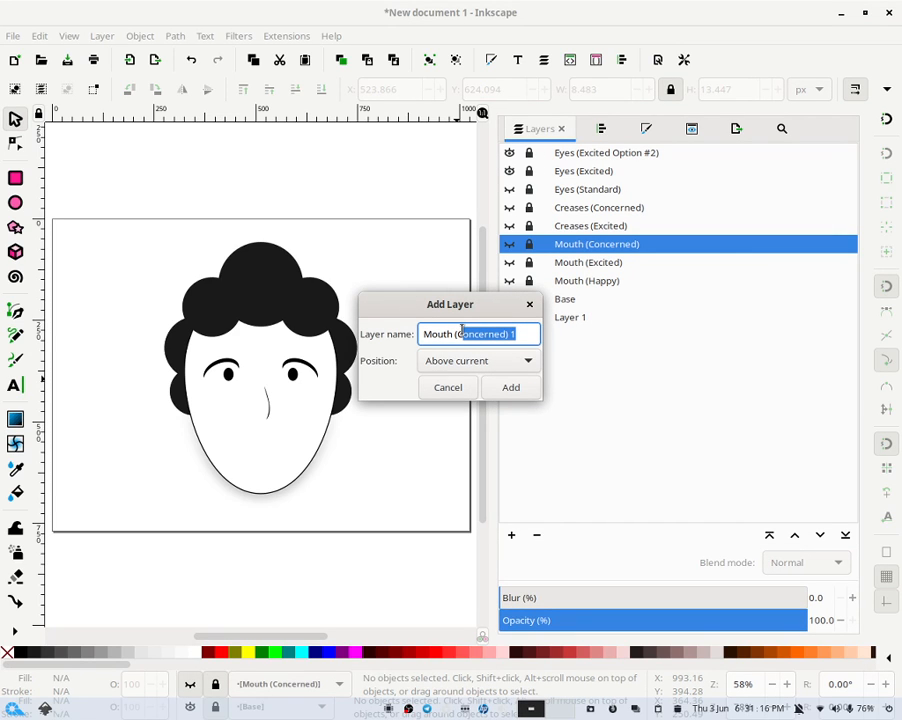
type("(Surpris")
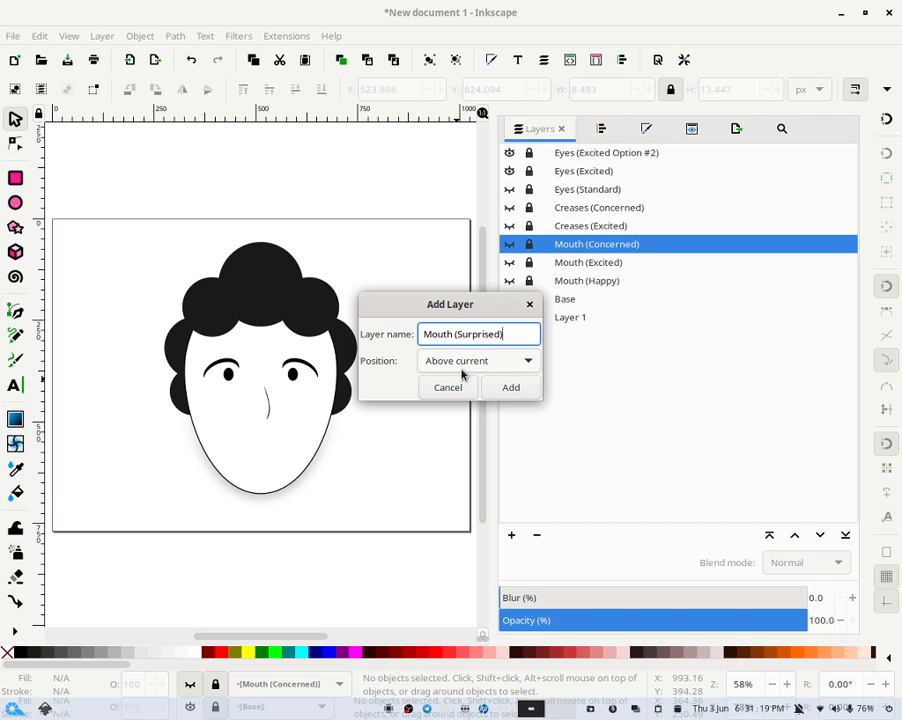
key("Return")
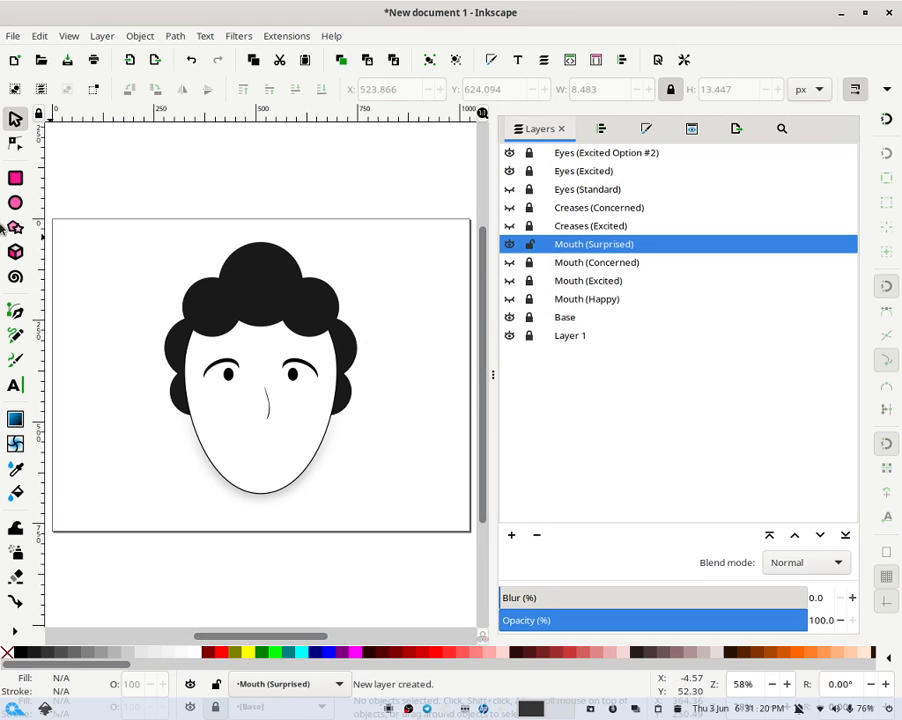
- Draw an oval about 69 × 91 px at the mouth position on the new layer and fill it black
left_click(15, 203)
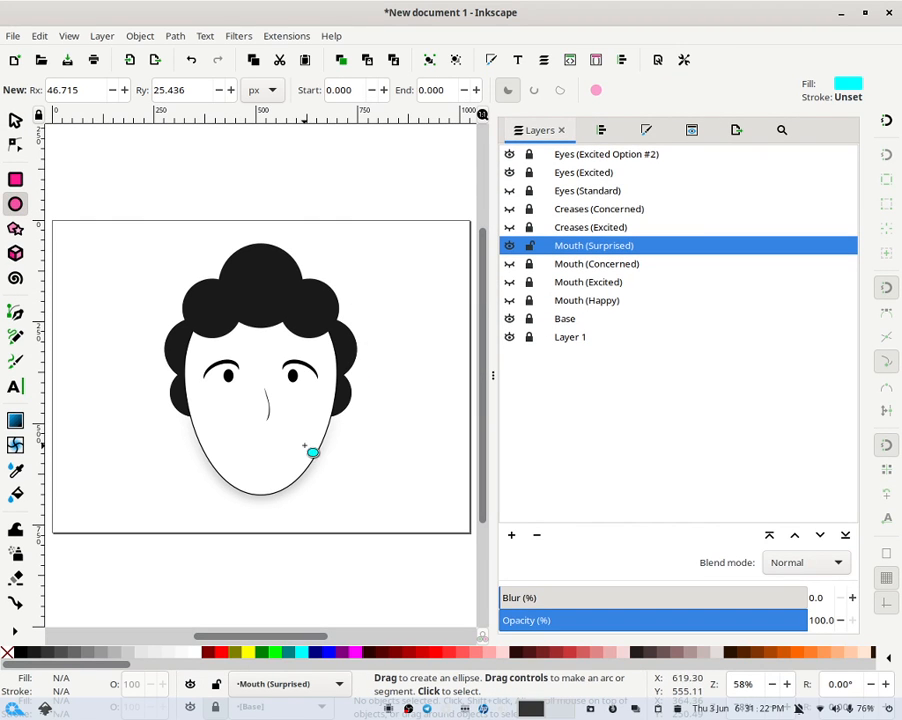
left_click_drag(251, 462, 271, 465)
left_click(15, 119)
left_click(358, 469)
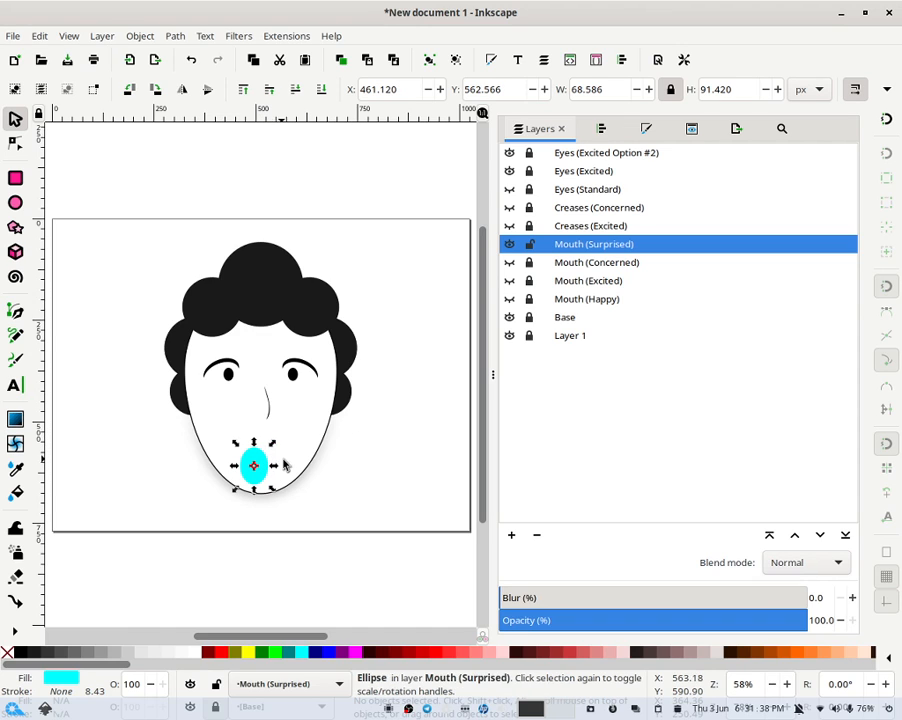
left_click(358, 471)
left_click_drag(261, 474, 248, 467)
left_click(248, 467)
left_click(22, 653)
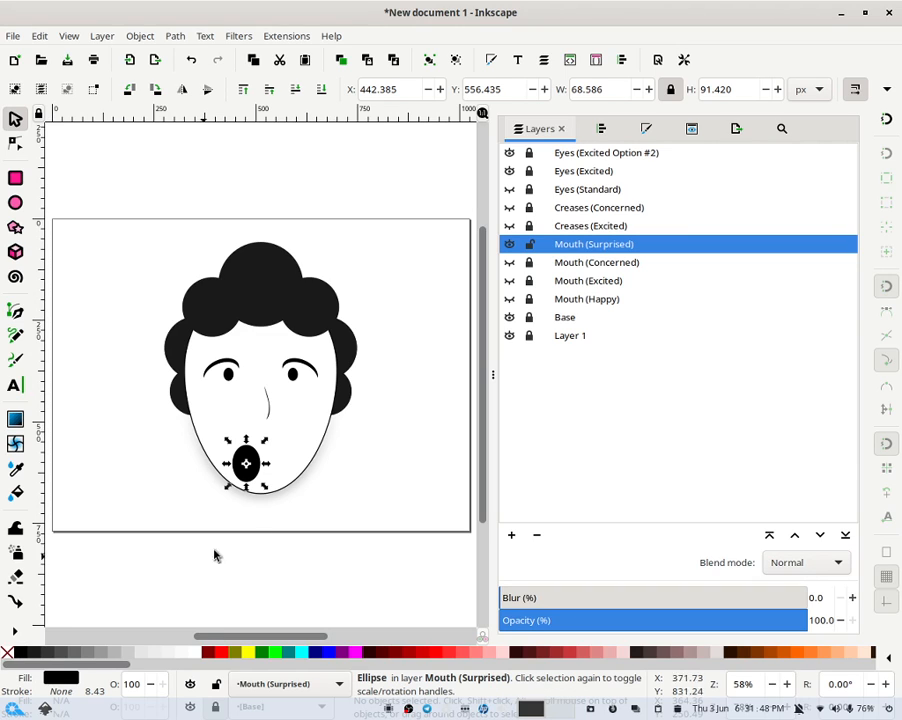
- Shorten the black mouth oval to about 80 px tall
left_click(387, 377)
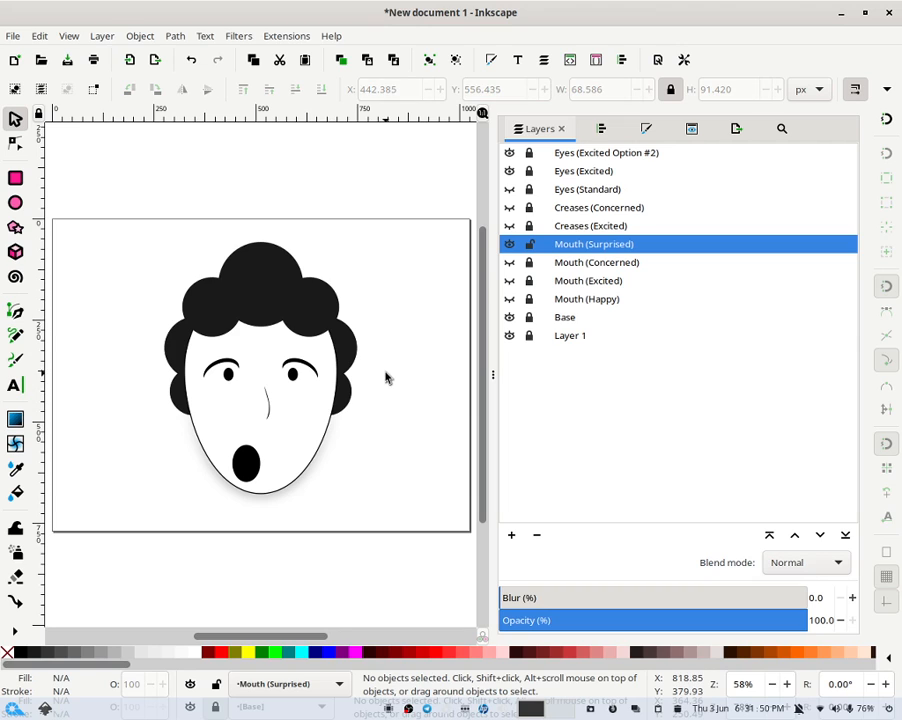
left_click(248, 464)
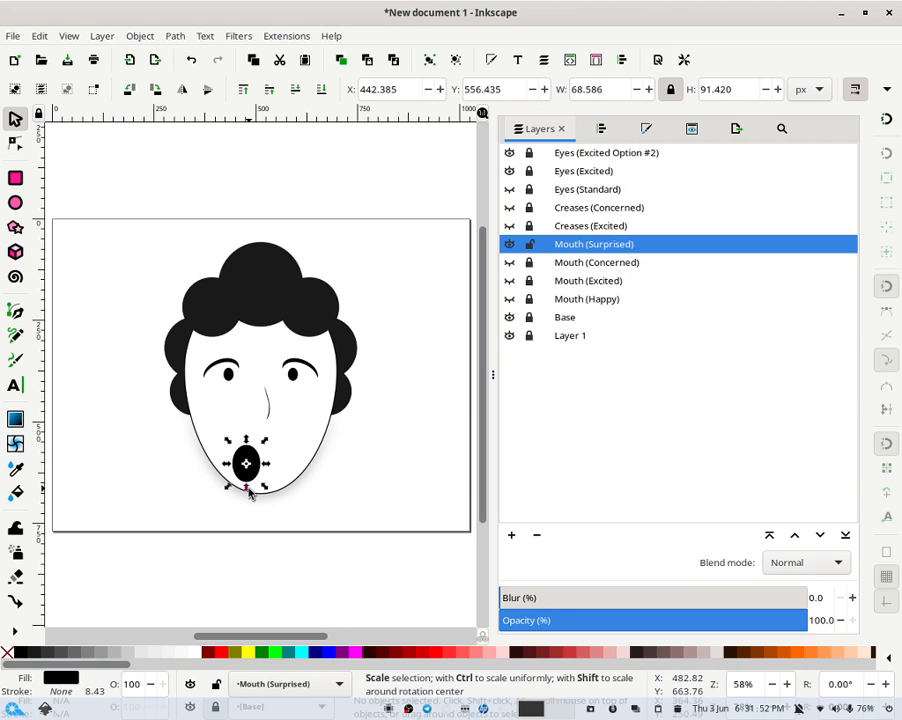
left_click_drag(249, 490, 261, 487)
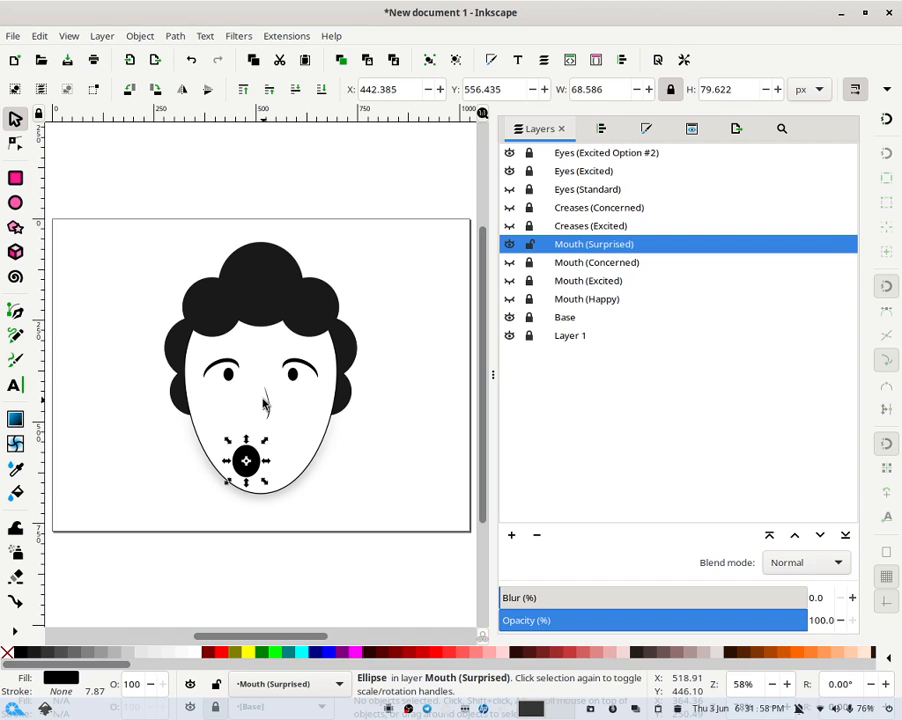
left_click(395, 468)
- Draw a second oval about 68 × 90 px over the mouth and fill it red
left_click(16, 206)
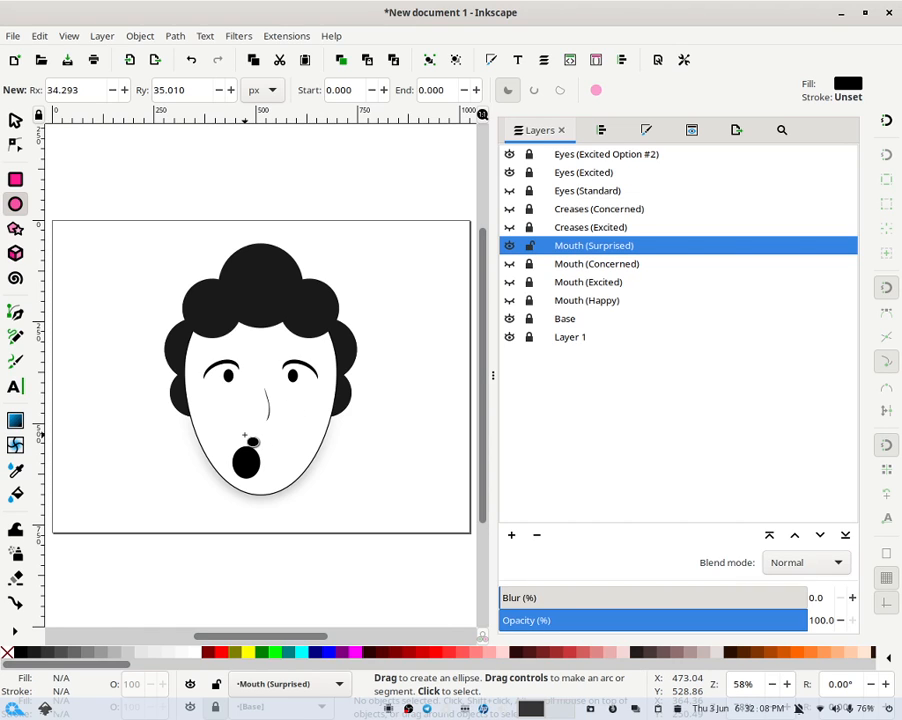
left_click_drag(240, 437, 268, 471)
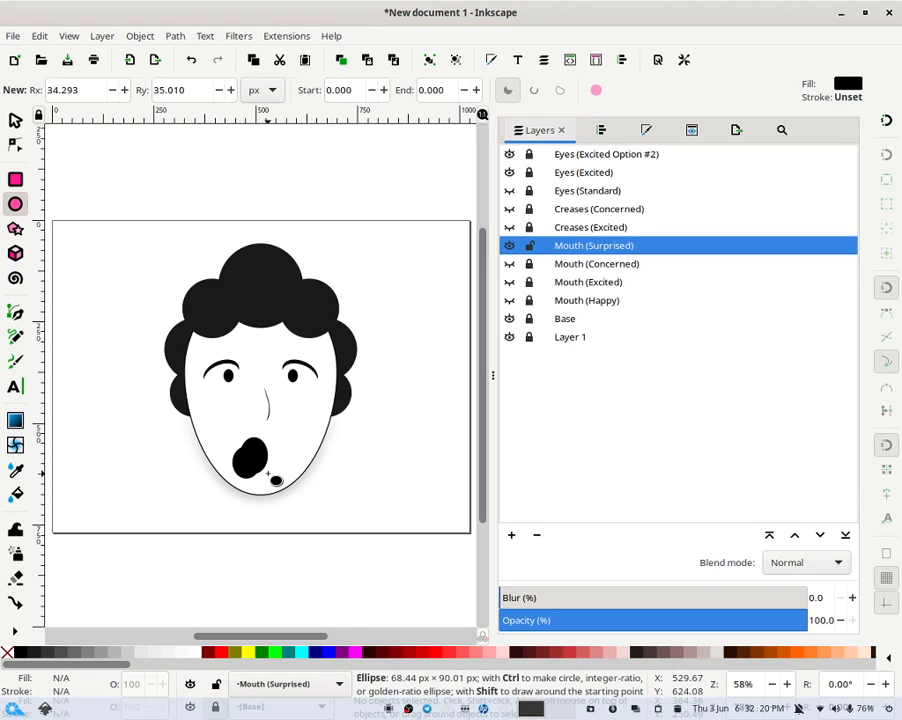
left_click_drag(268, 471, 268, 471)
left_click(15, 120)
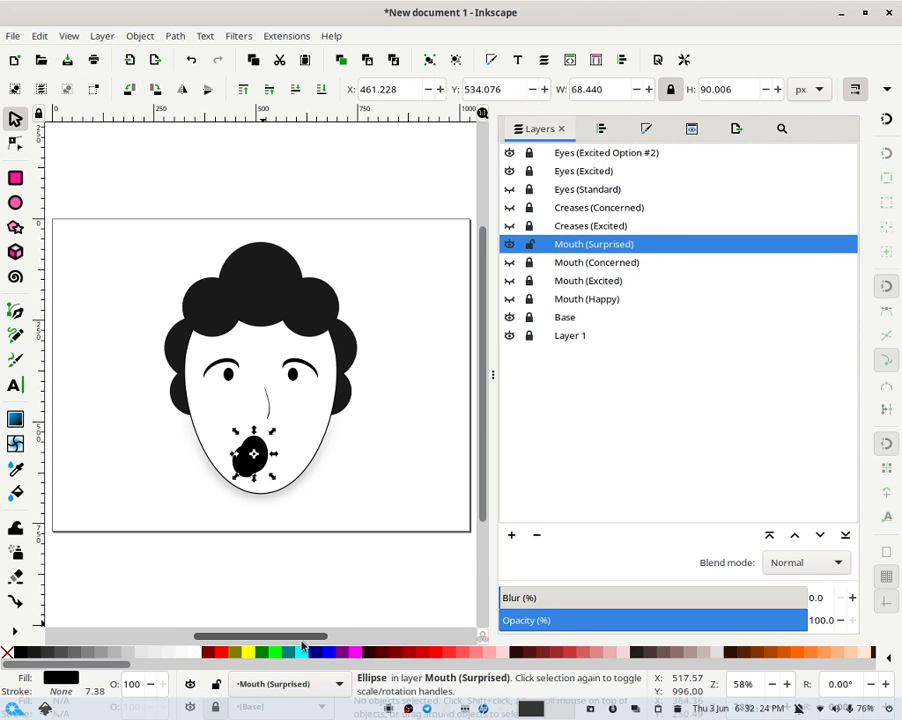
left_click(221, 652)
left_click(300, 500)
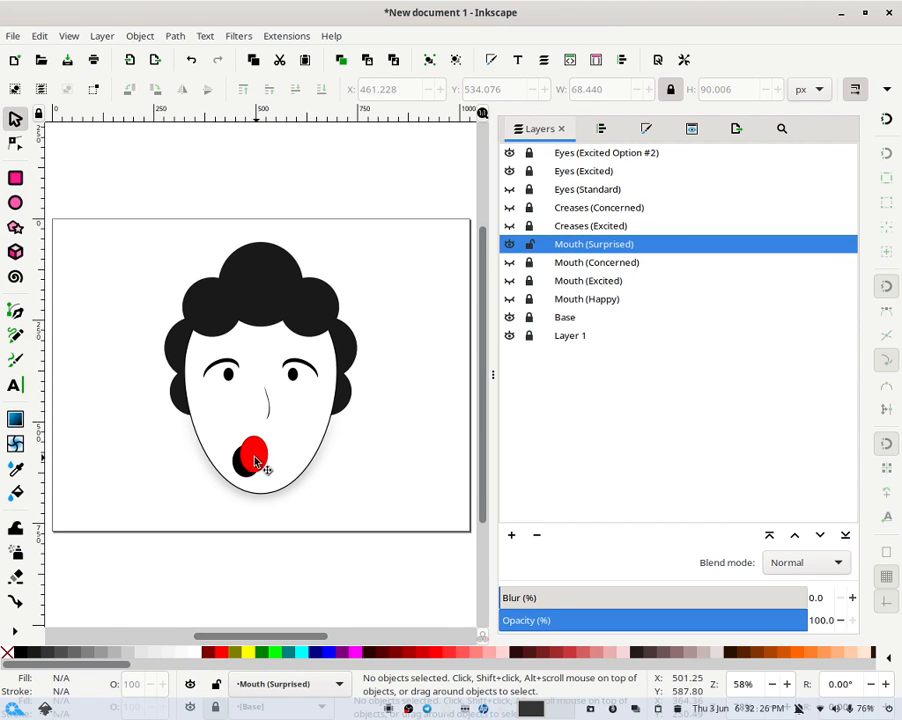
- Shift the red oval slightly left and down over the black oval
mouse_move(255, 460)
left_mouse_down()
mouse_move(246, 474)
mouse_move(251, 466)
left_mouse_up()
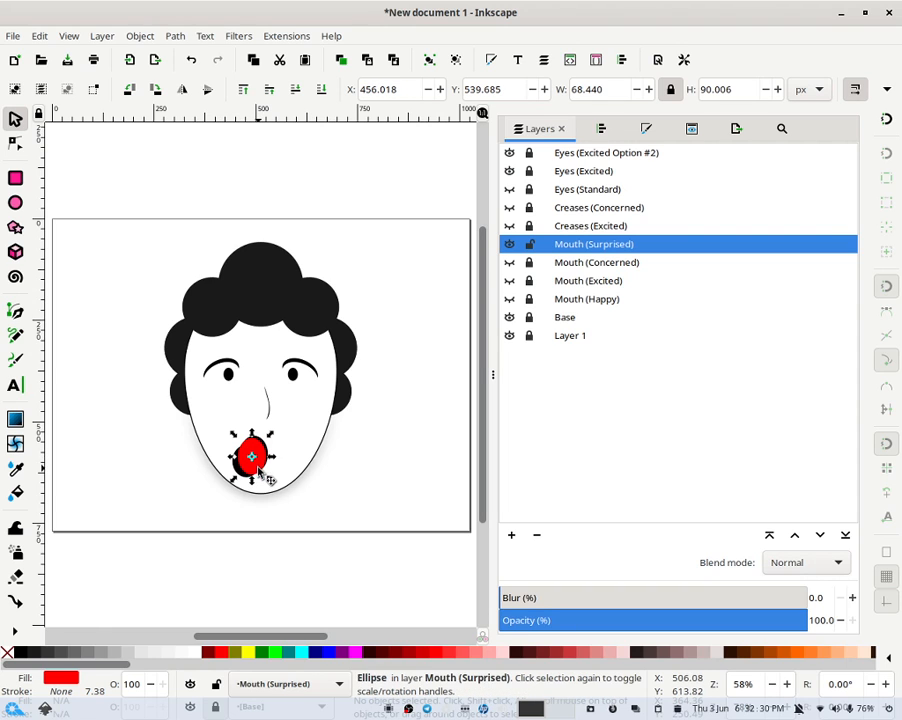
left_click(331, 481)
scroll(331, 482, "up", 3)
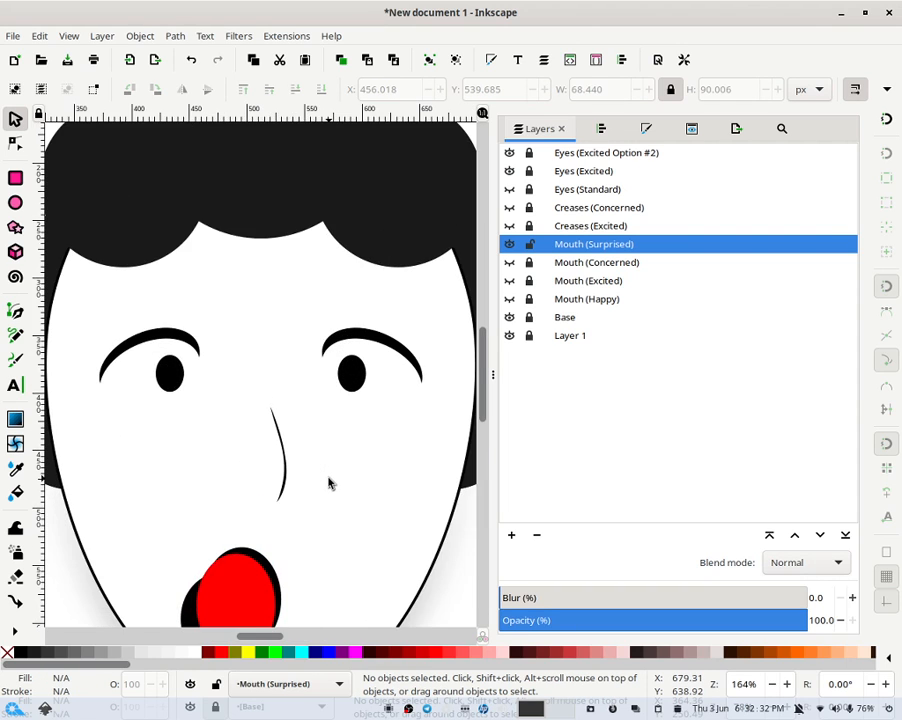
scroll(328, 483, "down", 3)
scroll(328, 483, "up", 5)
scroll(328, 483, "down", 2)
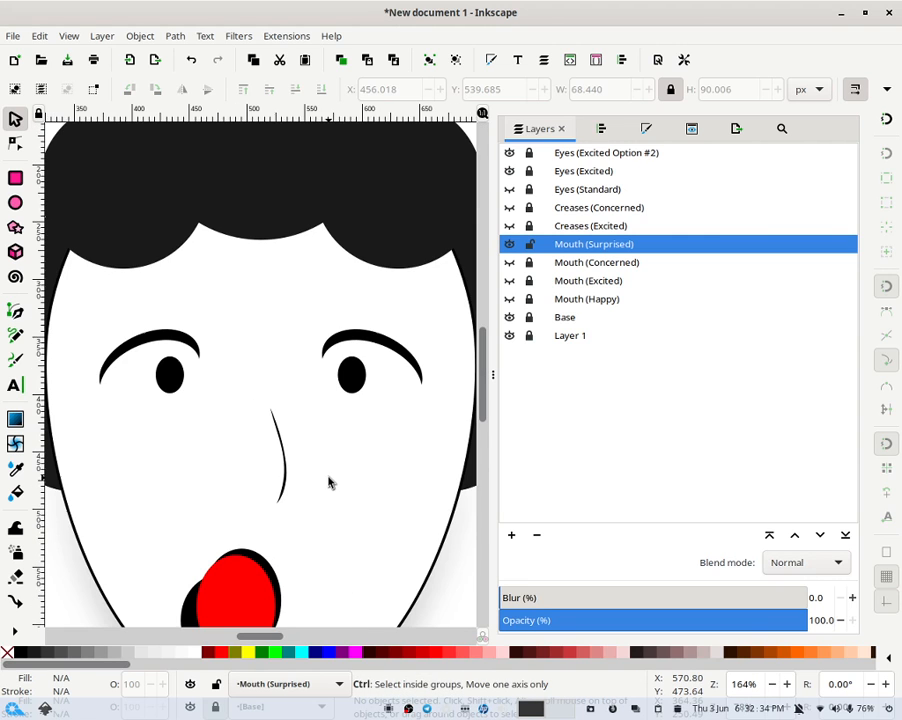
scroll(328, 483, "down", 5)
- Rotate and skew the red oval slightly to tilt it inside the black mouth
left_click(285, 437)
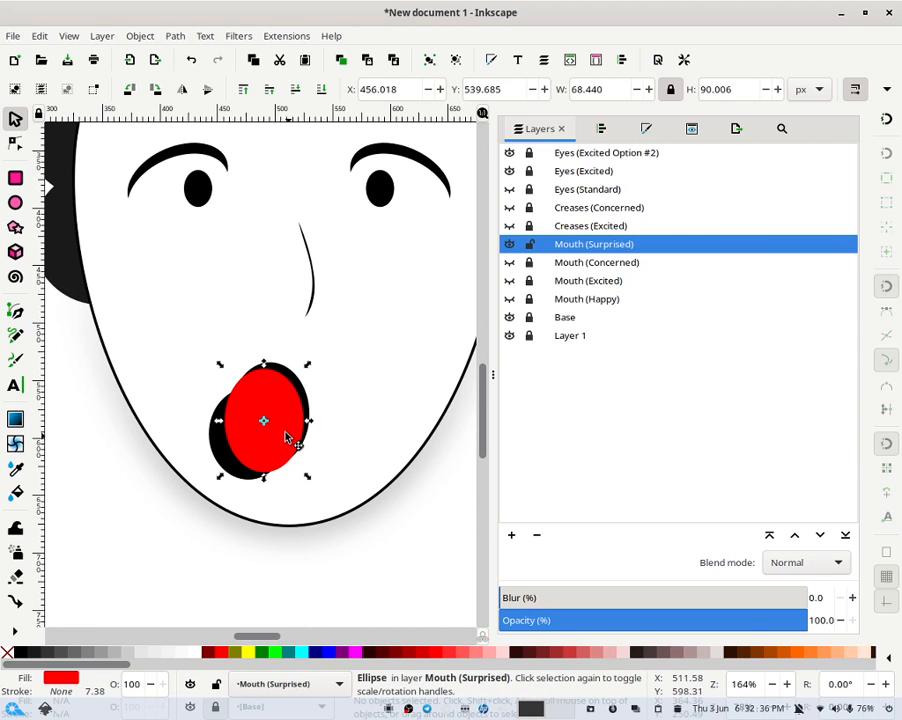
left_click(285, 437)
left_click_drag(312, 372, 331, 362)
key("Escape")
left_click(294, 418)
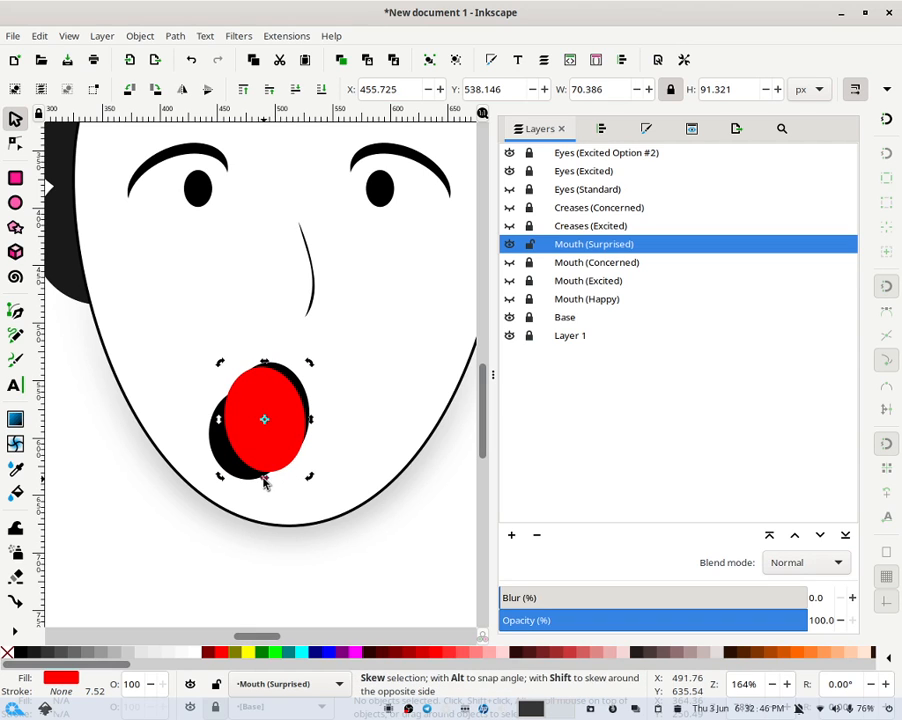
left_click_drag(268, 481, 266, 481)
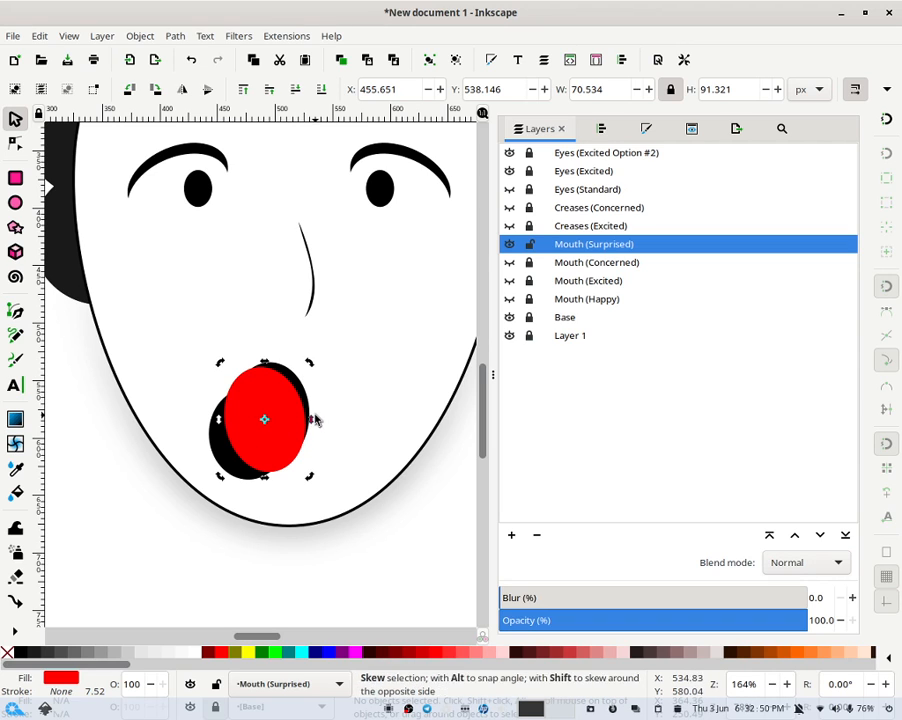
mouse_move(312, 423)
left_mouse_down()
mouse_move(316, 411)
mouse_move(323, 418)
left_mouse_up()
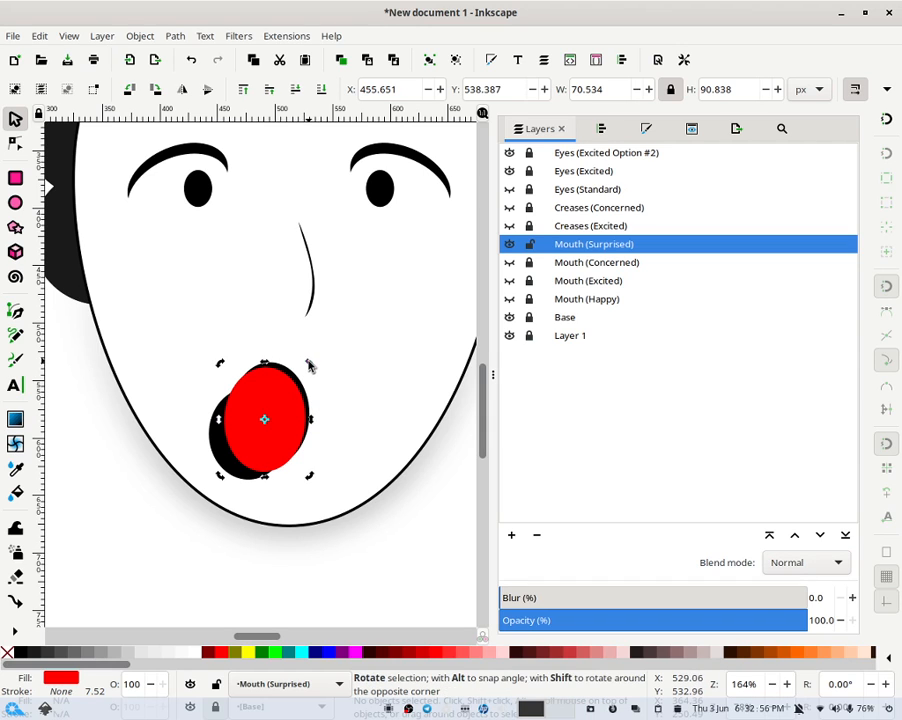
left_click_drag(310, 365, 304, 360)
- Nudge the red oval a step up and slightly right
key("Up")
key("Right")
key("Right")
key("Right")
key("Left")
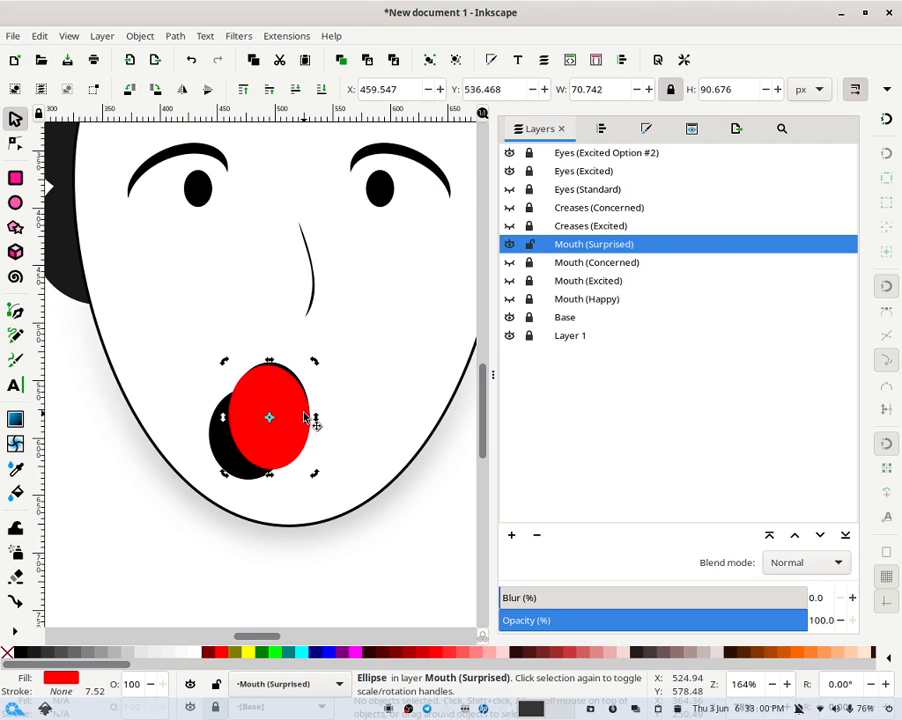
key("Left")
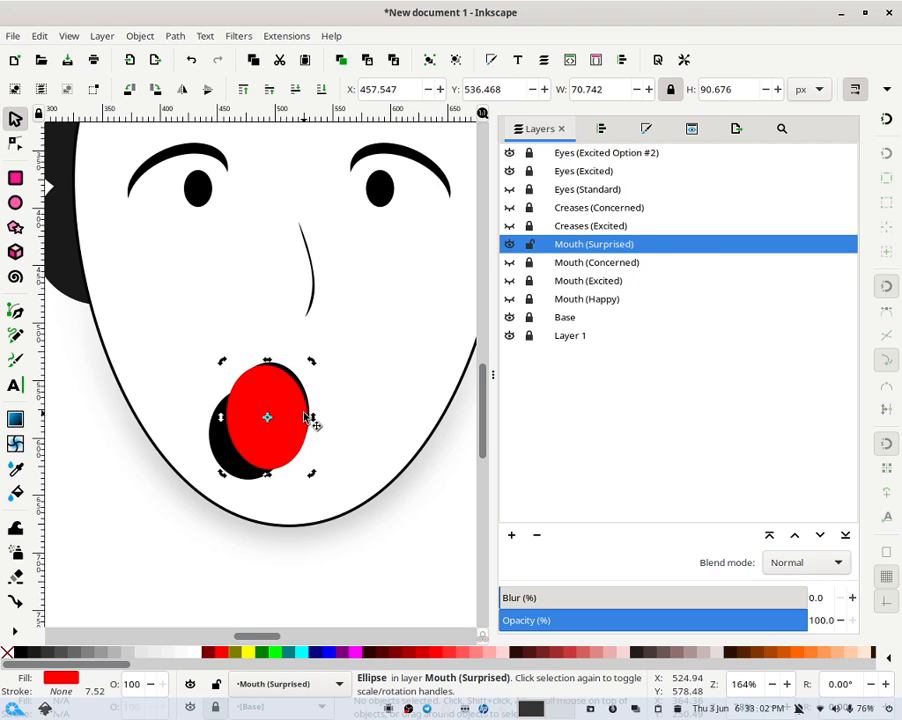
- Subtract the red oval from the black mouth oval with Path Difference
left_click(300, 378, "shift")
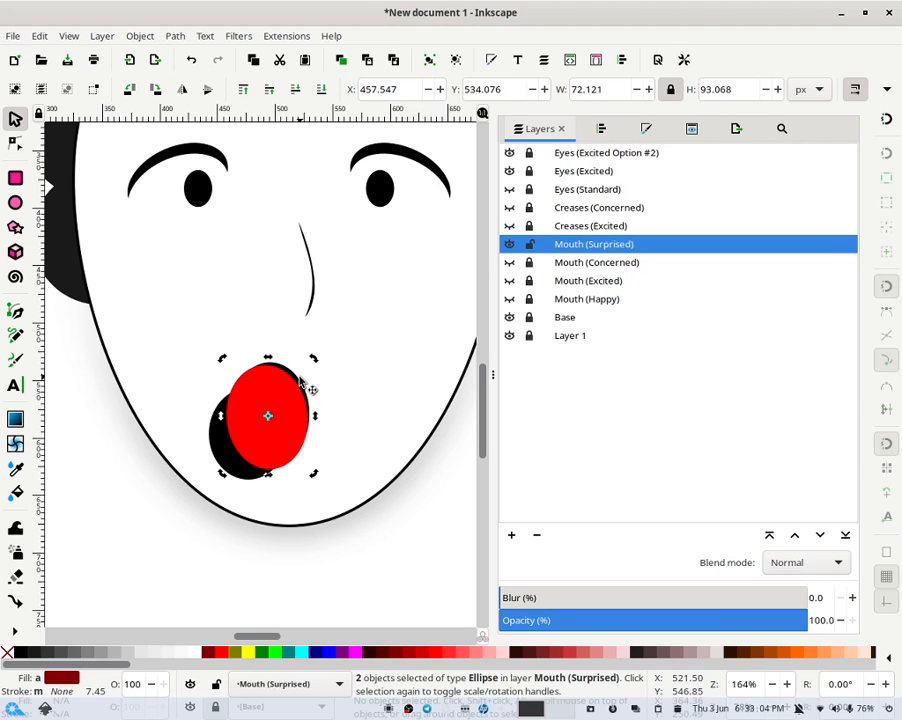
left_click(175, 36)
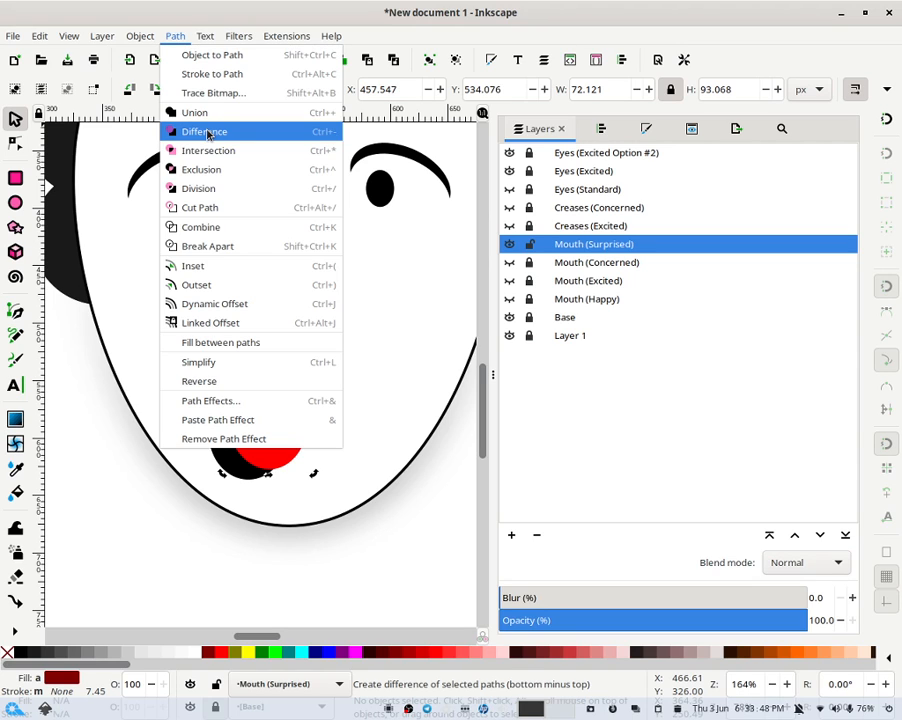
left_click(208, 132)
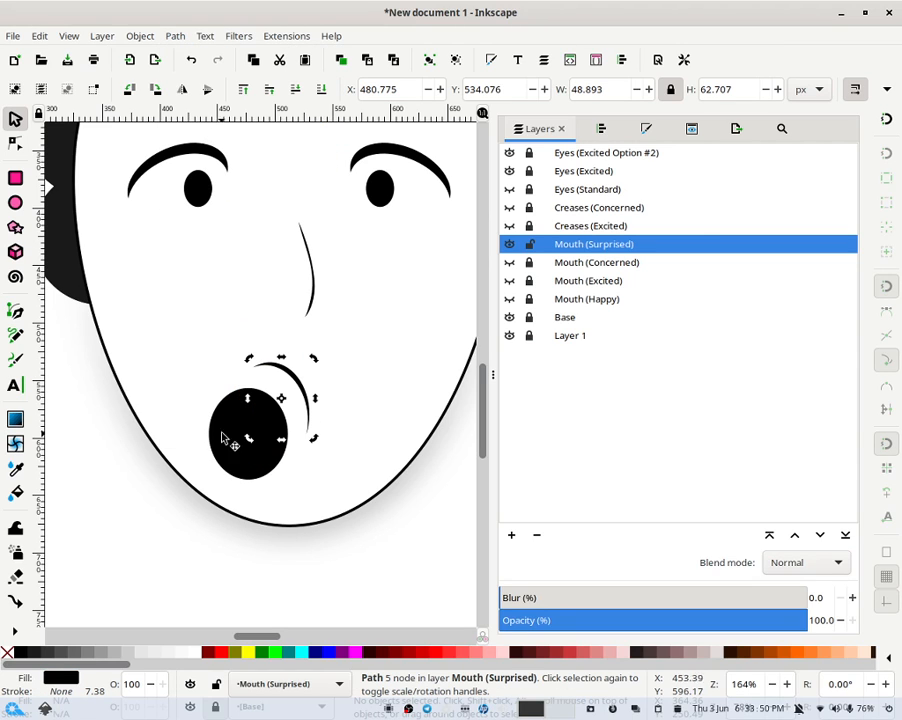
- Scale down the crescent left above the mouth opening
left_click(340, 390)
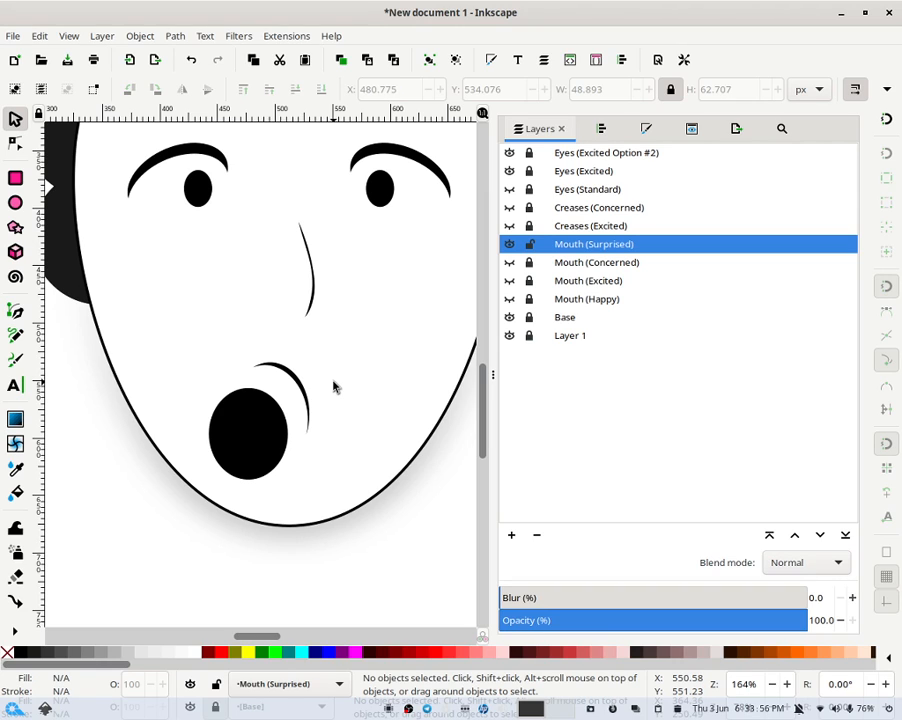
left_click(302, 386)
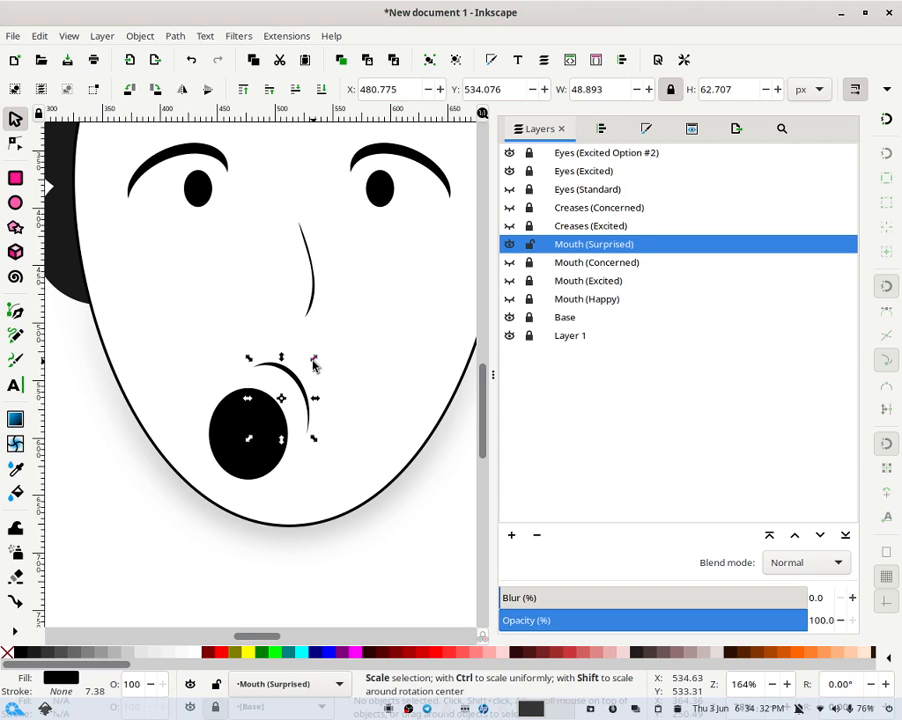
left_click_drag(315, 362, 305, 421)
left_click(293, 399)
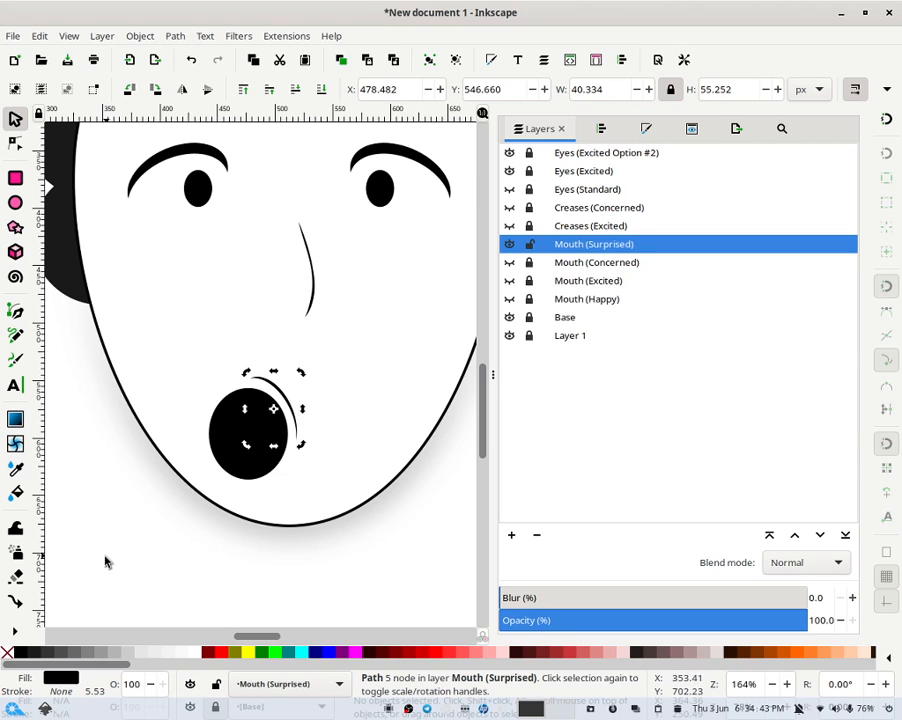
- Fill the crescent with 30% Grey and deselect it
left_click(86, 656)
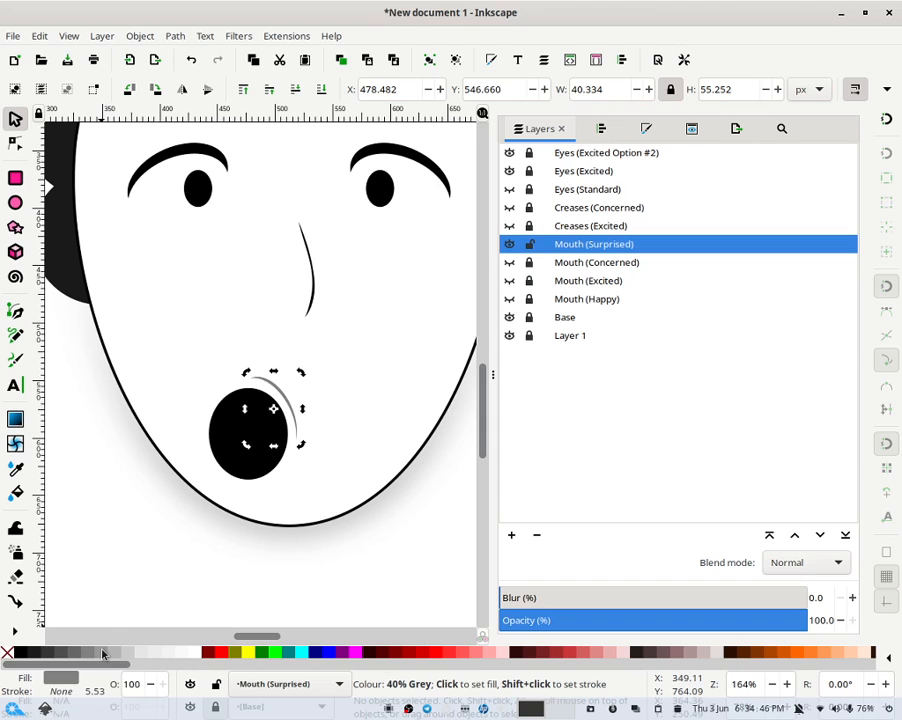
left_click(117, 656)
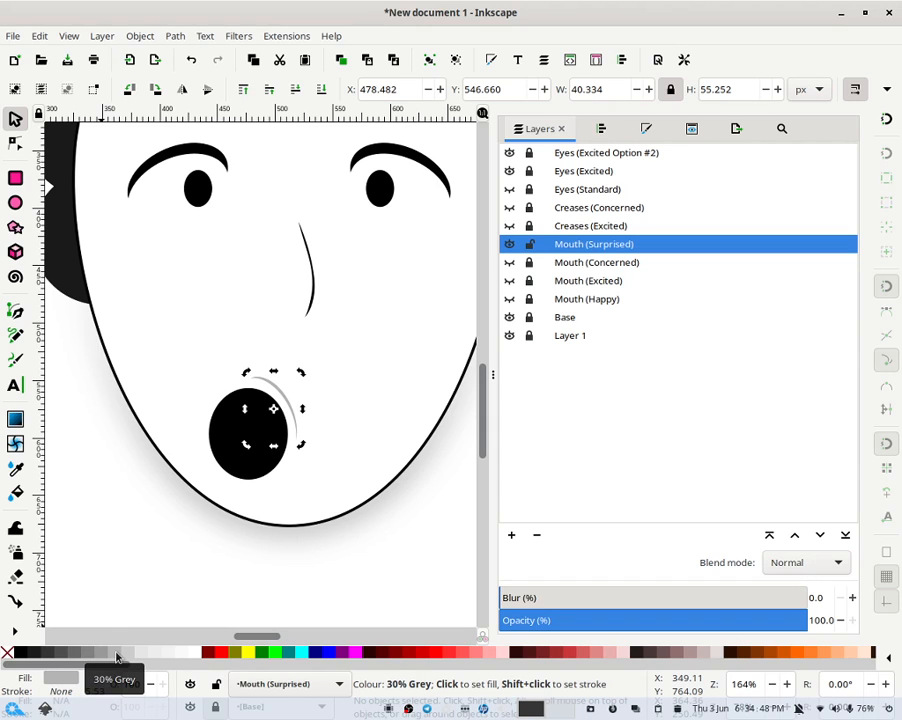
left_click(366, 386)
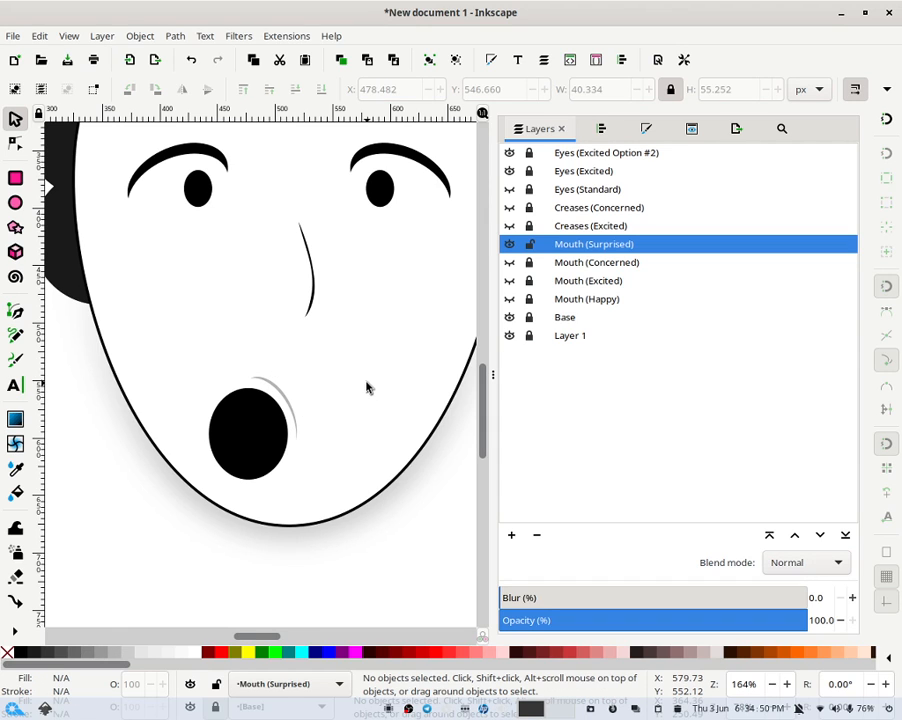
- Zoom out to view the whole face with the surprised mouth, fitting the page in the window
key("minus")
key("minus")
key("minus")
key("minus")
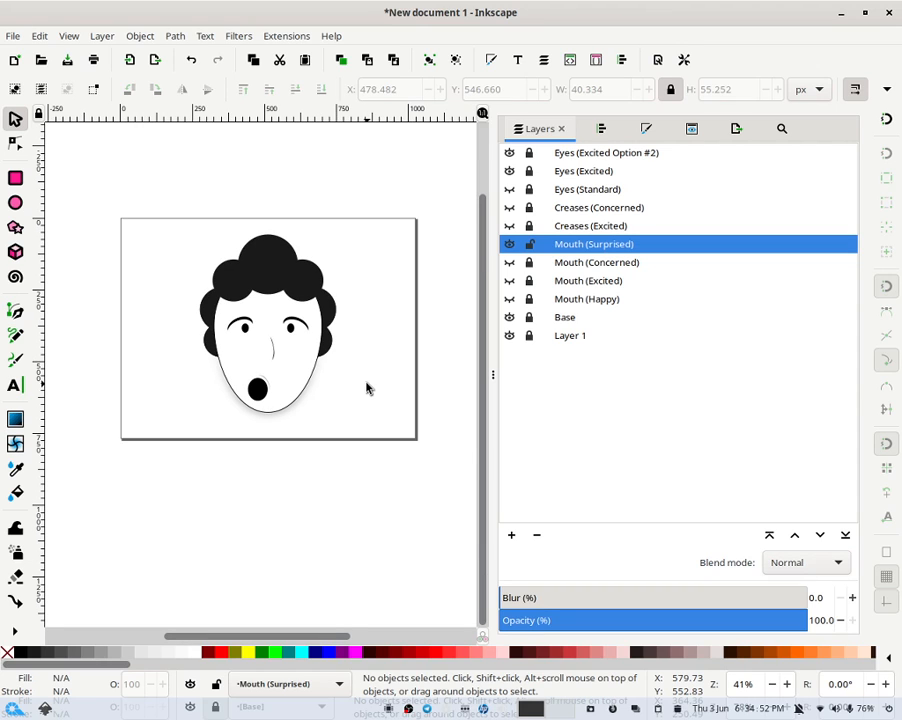
left_click(258, 388)
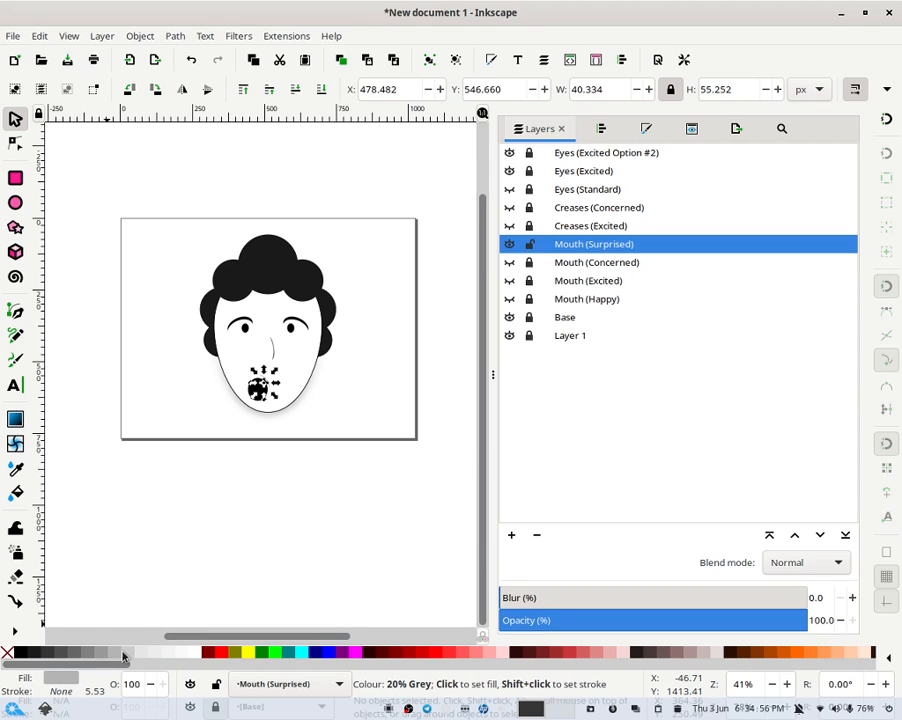
left_click(393, 382)
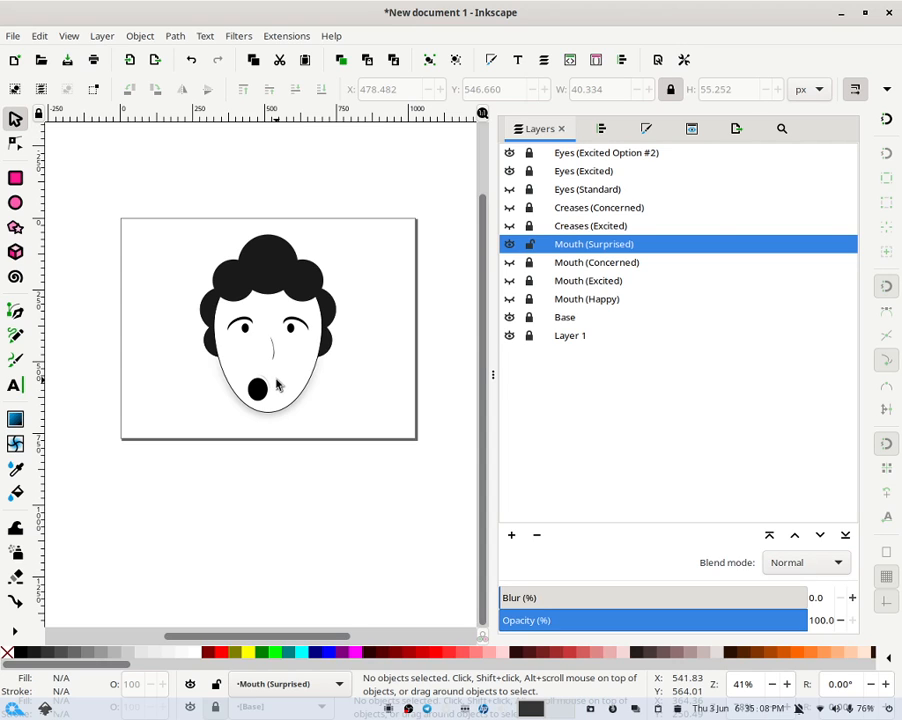
key("ctrl")
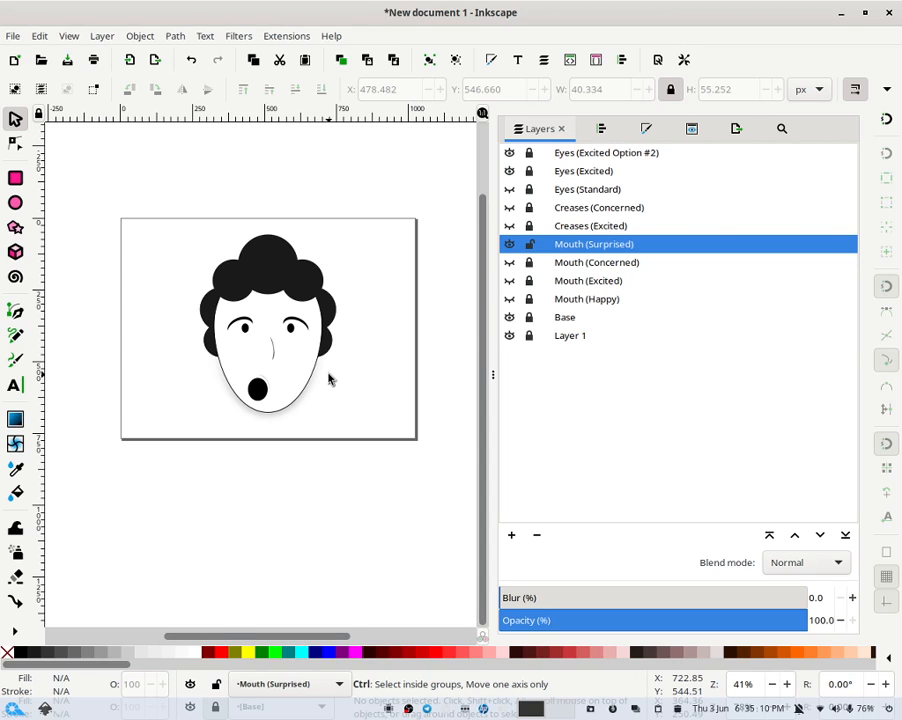
scroll(329, 377, "up", 2)
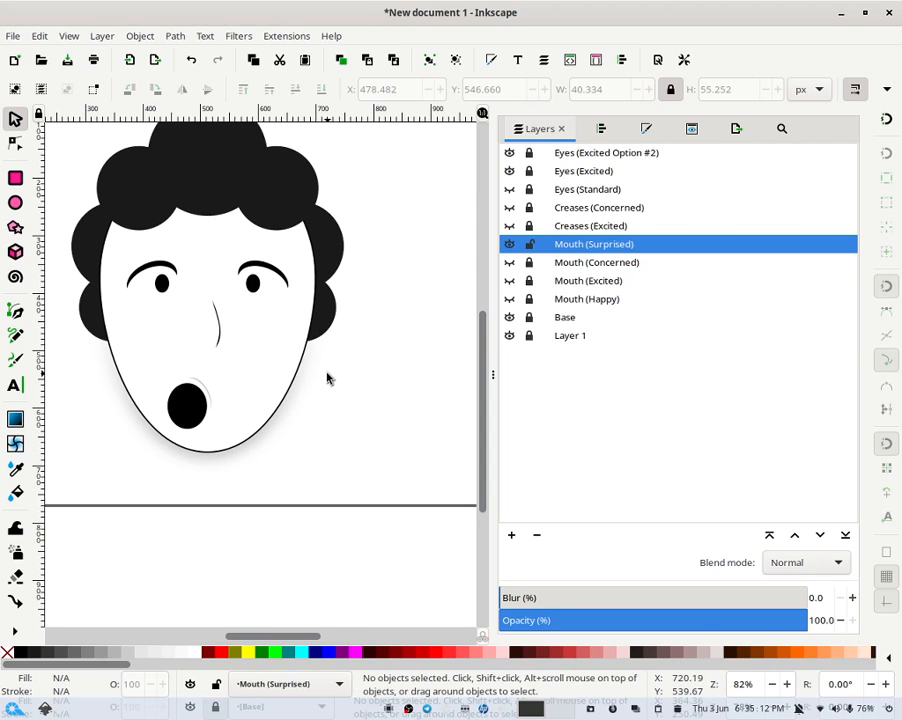
right_click(743, 684)
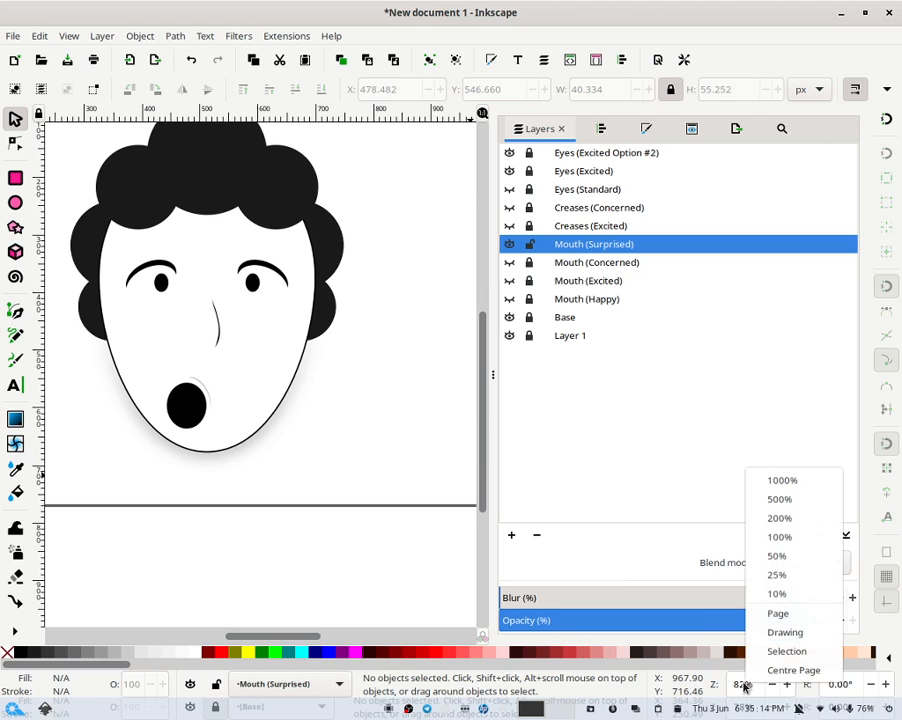
left_click(764, 622)
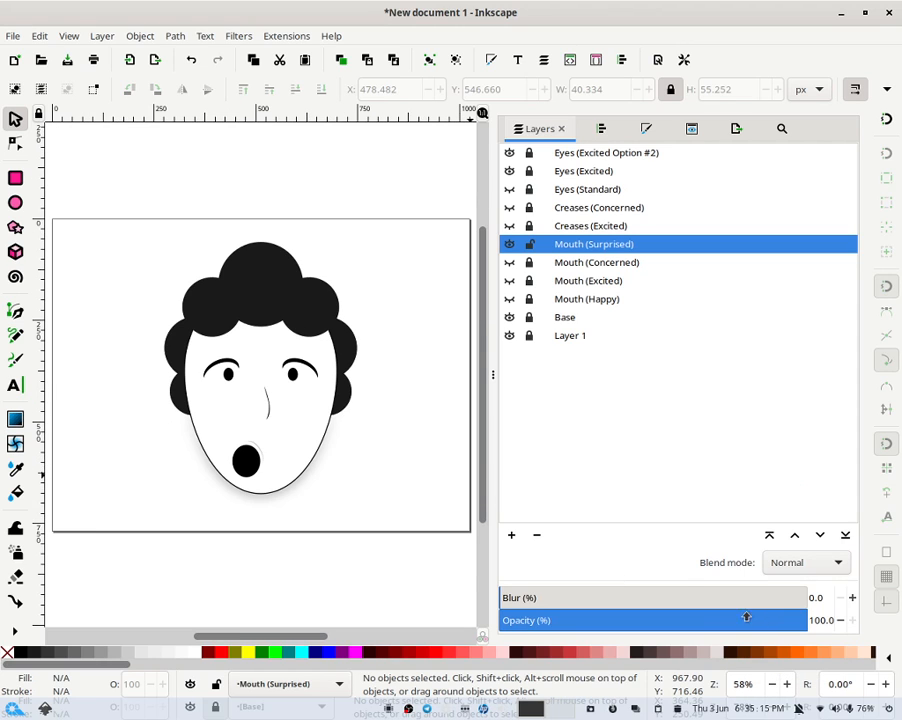
- Lock and hide the Mouth (Surprised) layer
left_click(532, 245)
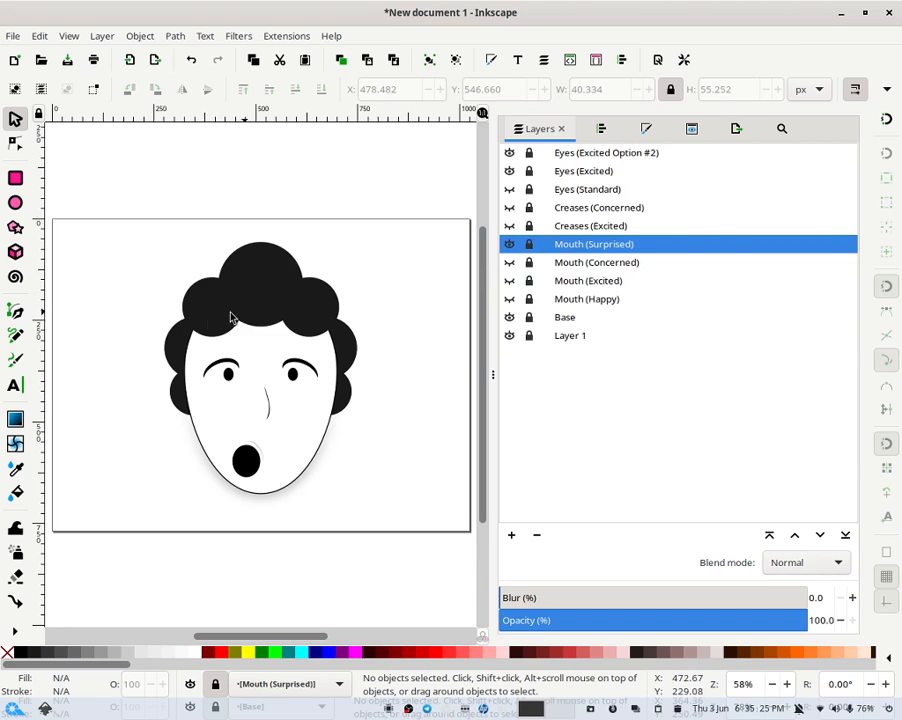
left_click(512, 244)
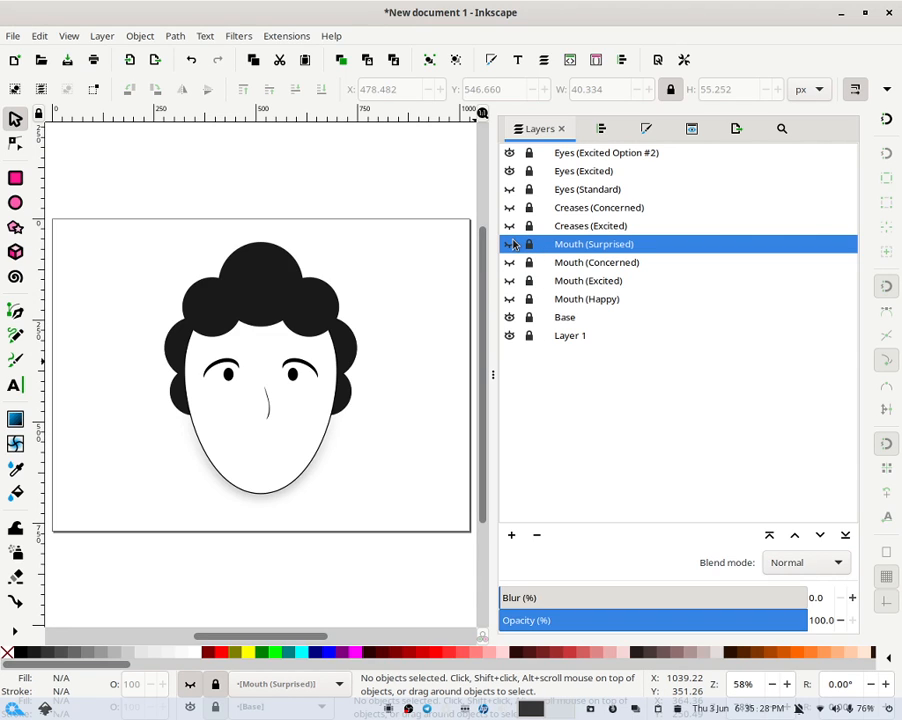
left_click(511, 244)
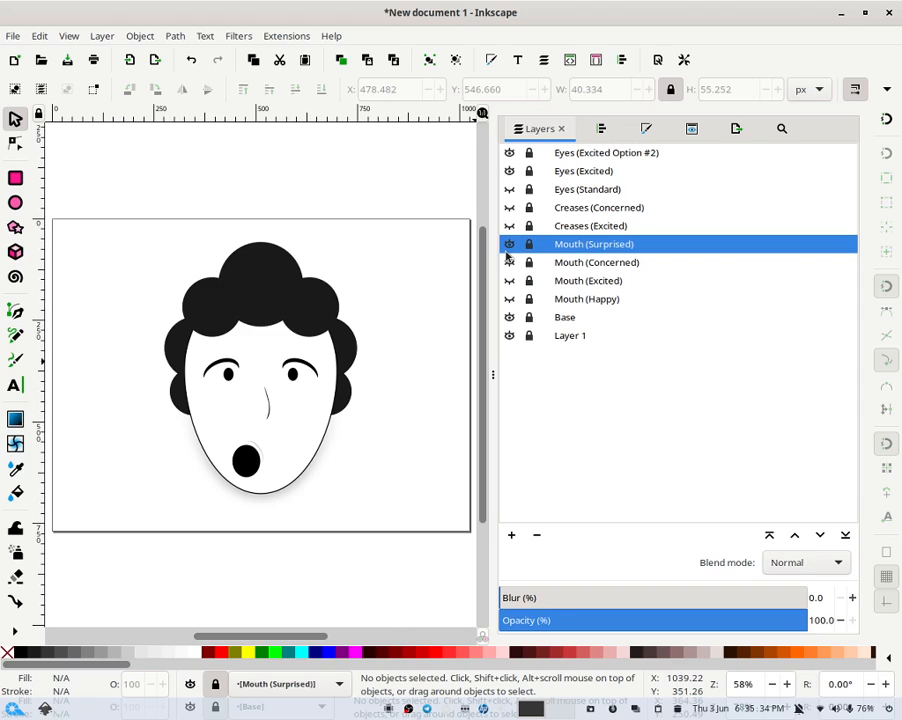
left_click(510, 244)
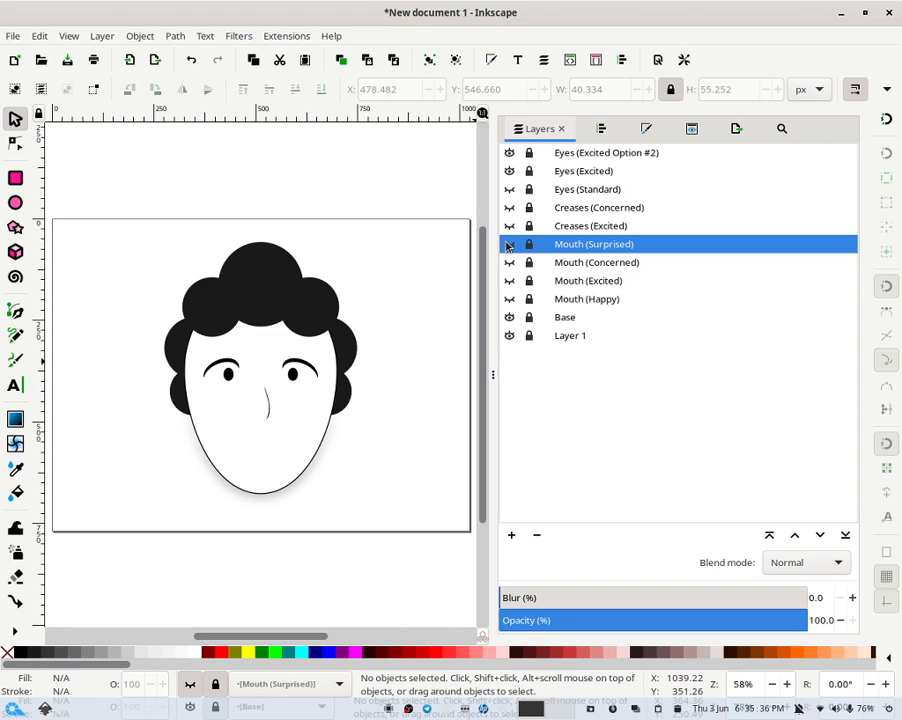
- Hide the Eyes (Excited Option #2) layer, select Eyes (Excited), and show the Eyes (Standard) layer
left_click(509, 153)
left_click(566, 172)
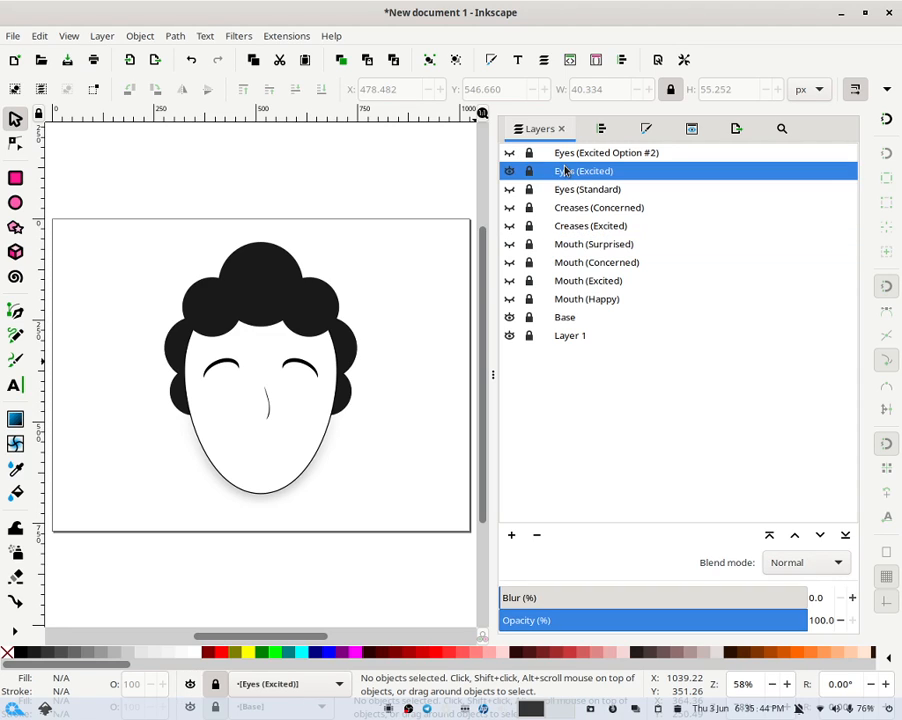
left_click(509, 244)
left_click(509, 244)
left_click(509, 262)
left_click(509, 262)
left_click(509, 280)
left_click(509, 280)
left_click(509, 299)
left_click(509, 299)
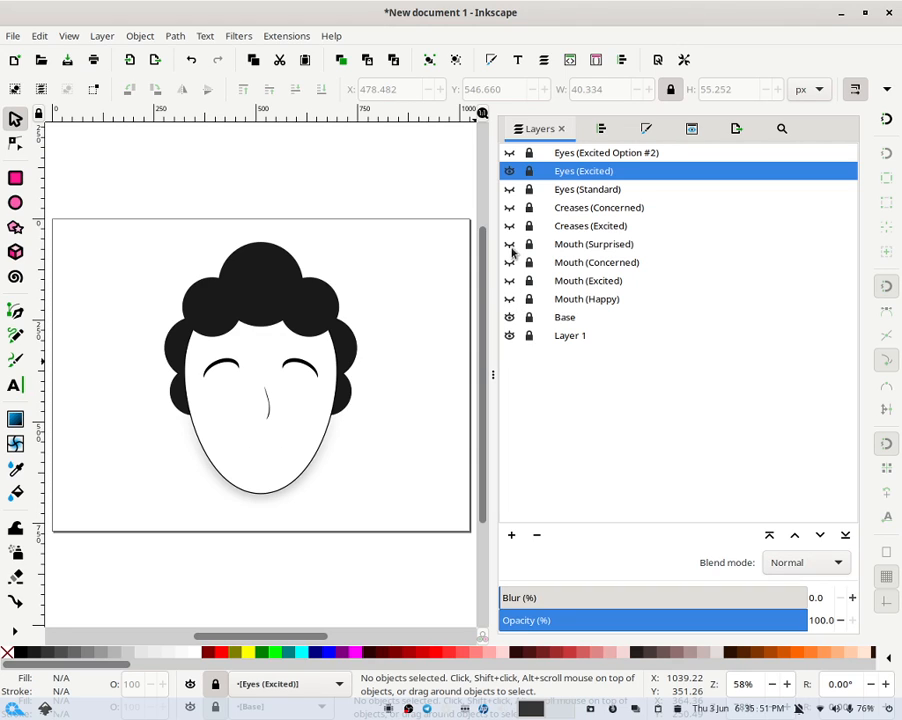
left_click(509, 189)
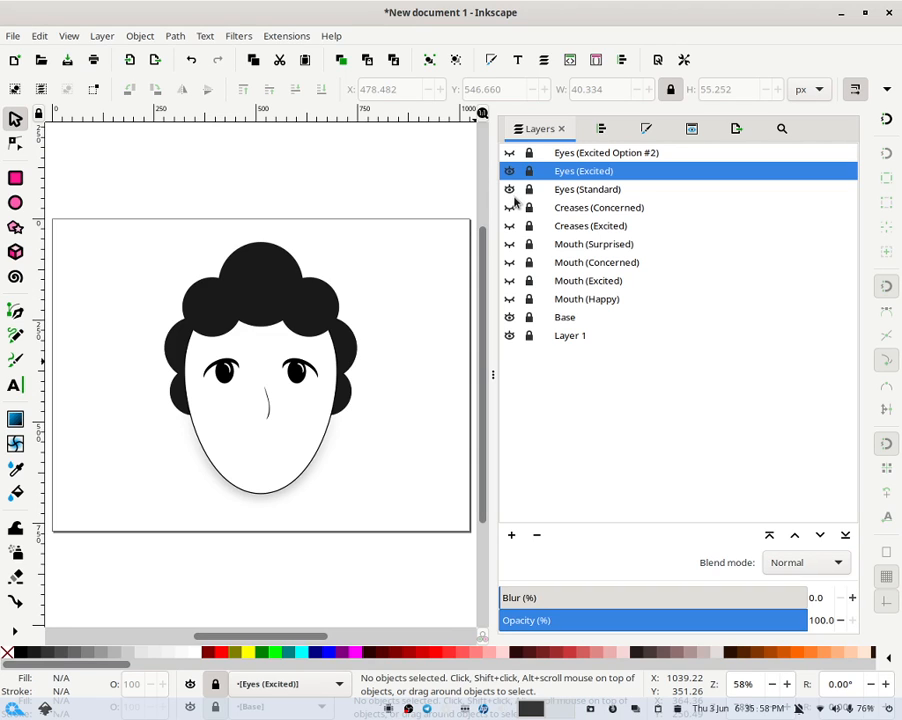
- Add a new layer above the current one named Mouth (We'll figure it out)
right_click(568, 246)
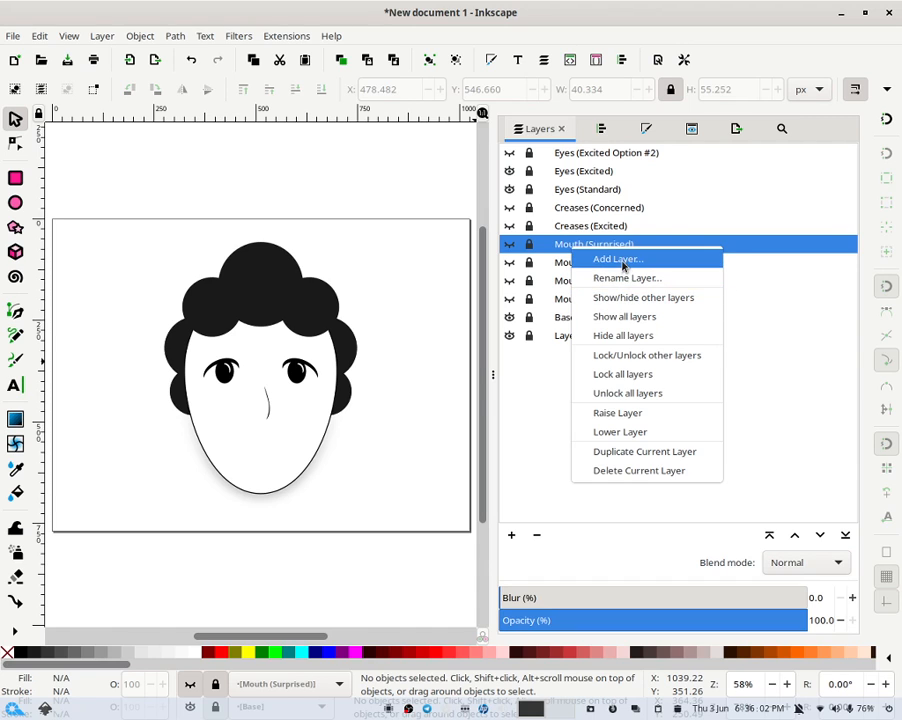
left_click(614, 259)
left_click(516, 336)
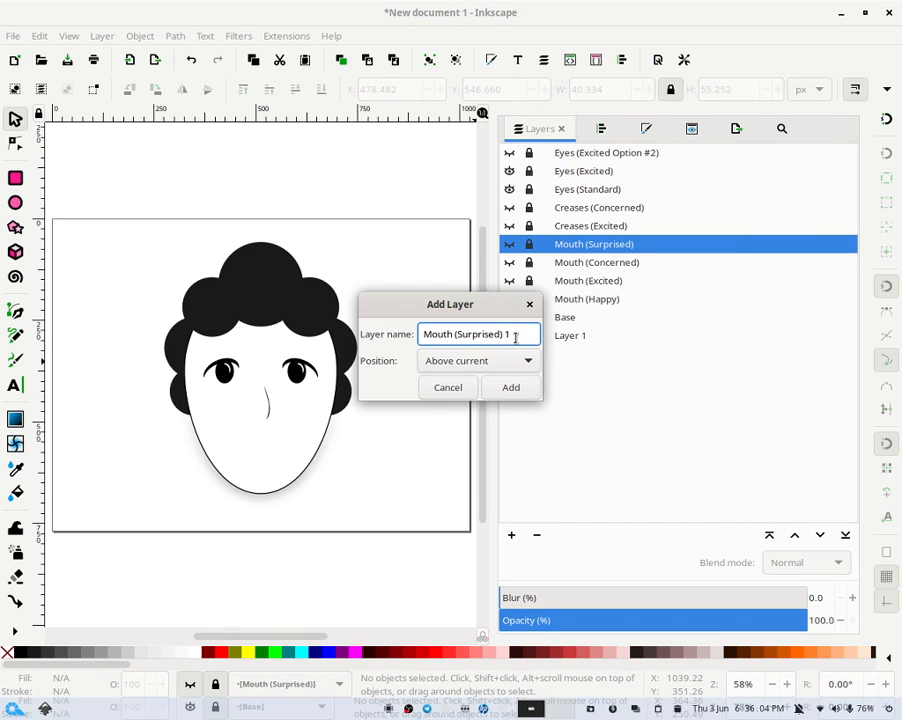
key("BackSpace")
key("BackSpace")
key("BackSpace")
key("BackSpace")
key("BackSpace")
key("BackSpace")
key("BackSpace")
key("BackSpace")
key("BackSpace")
key("BackSpace")
key("BackSpace")
key("BackSpace")
type("We'll figure it out)")
key("Return")
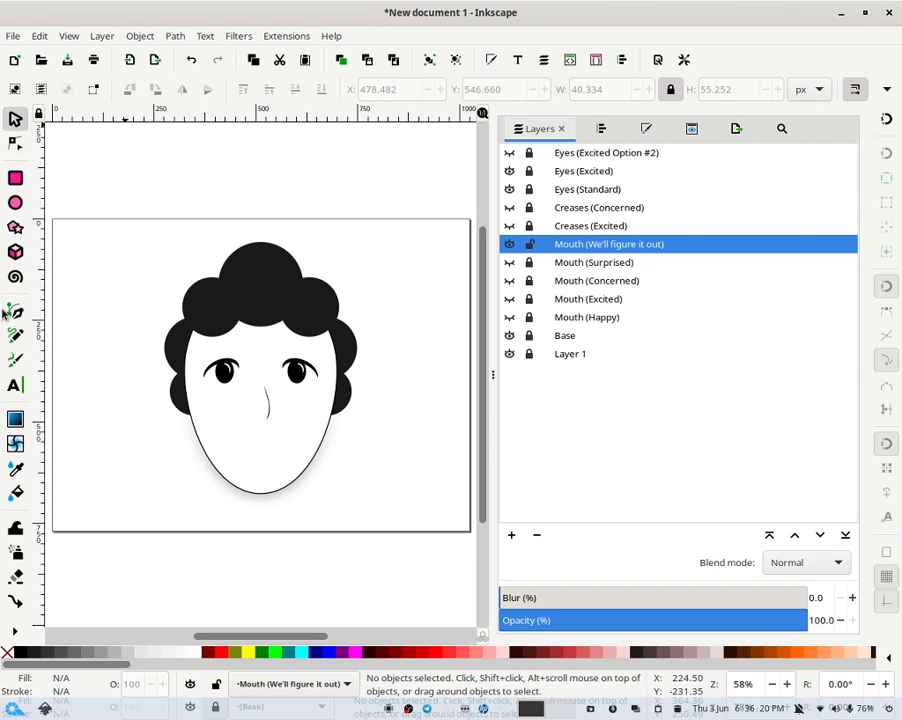
- Draw a flat ellipse about 157 × 22 px across the lower face and fill it black
left_click(14, 203)
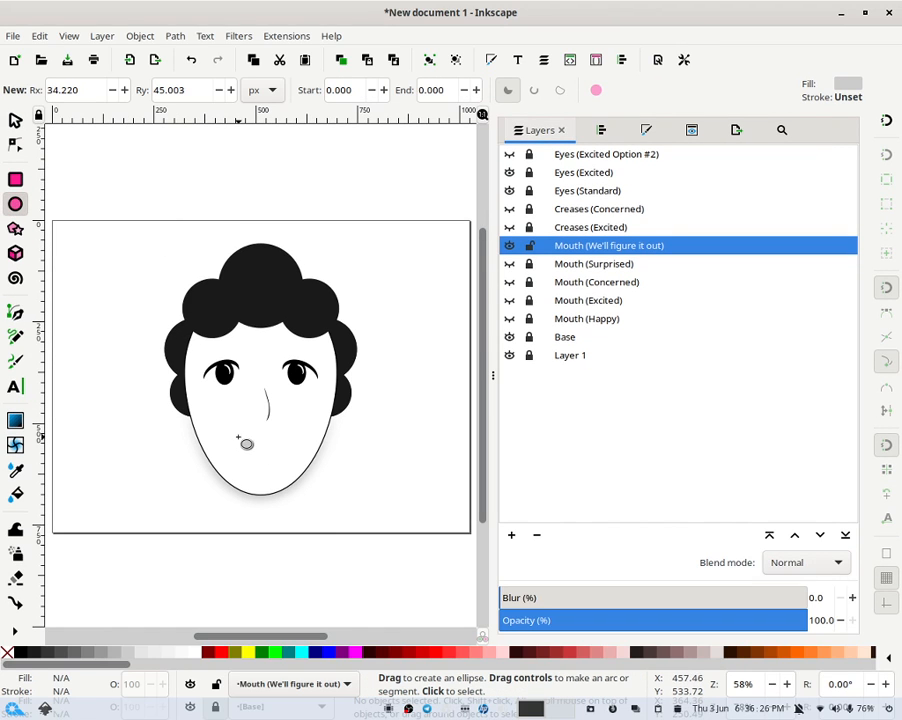
left_click_drag(230, 446, 295, 481)
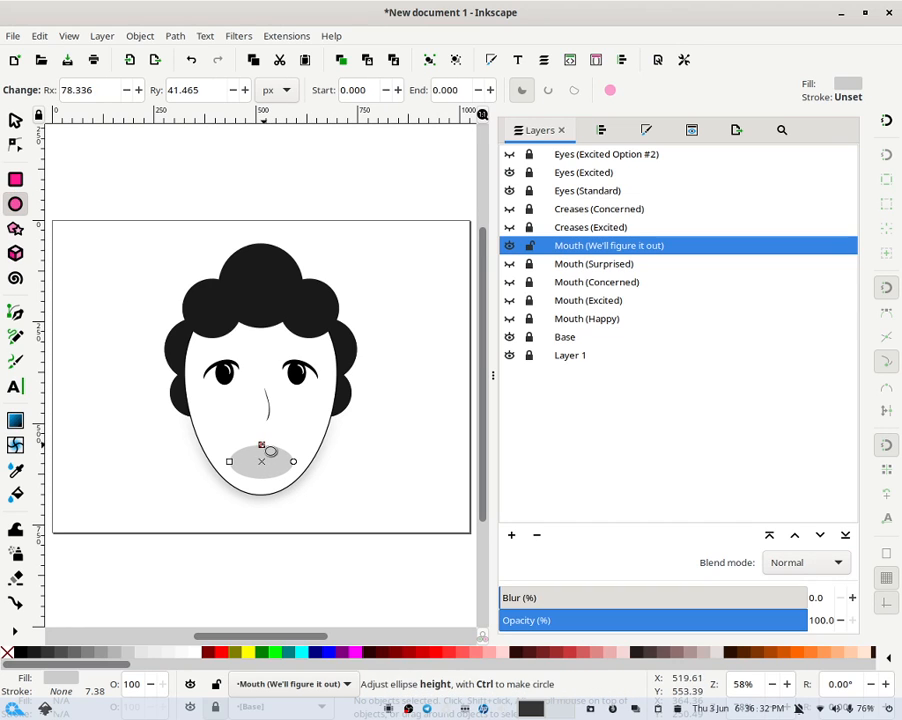
left_click_drag(265, 446, 263, 462)
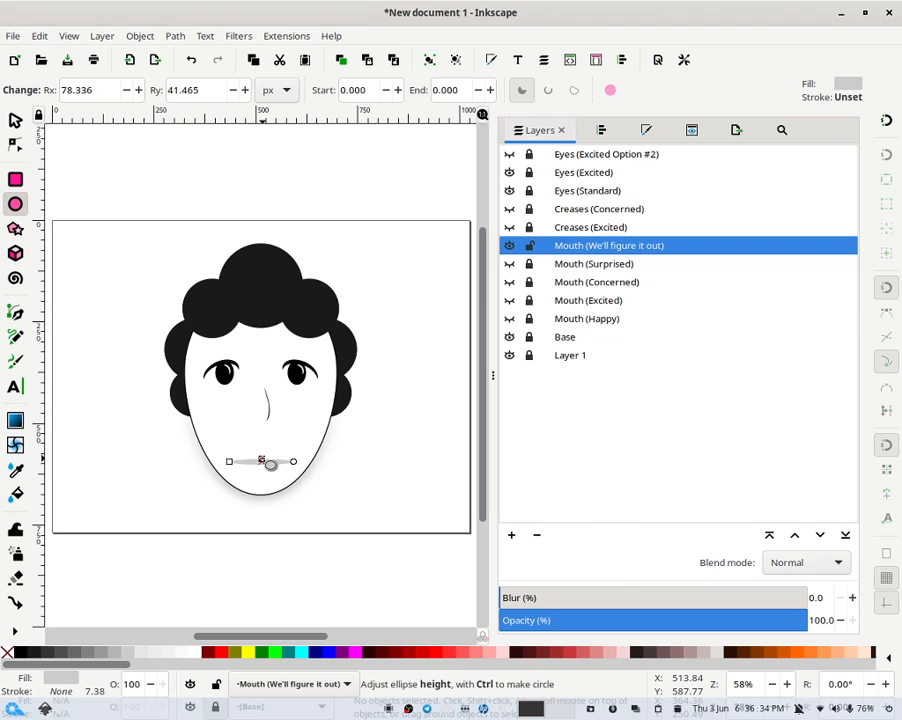
left_click_drag(268, 462, 266, 462)
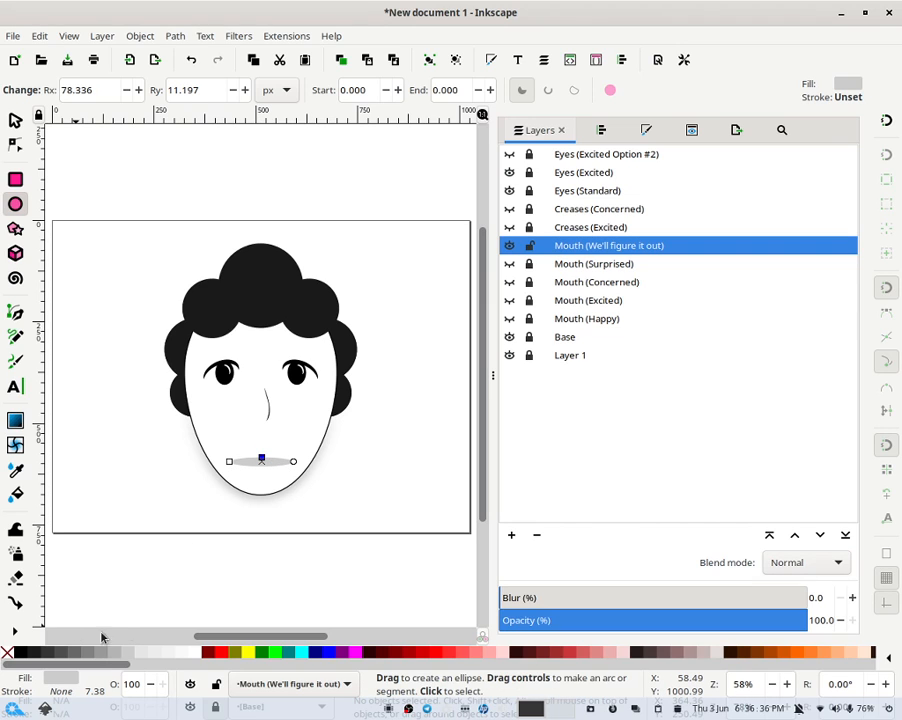
left_click(20, 652)
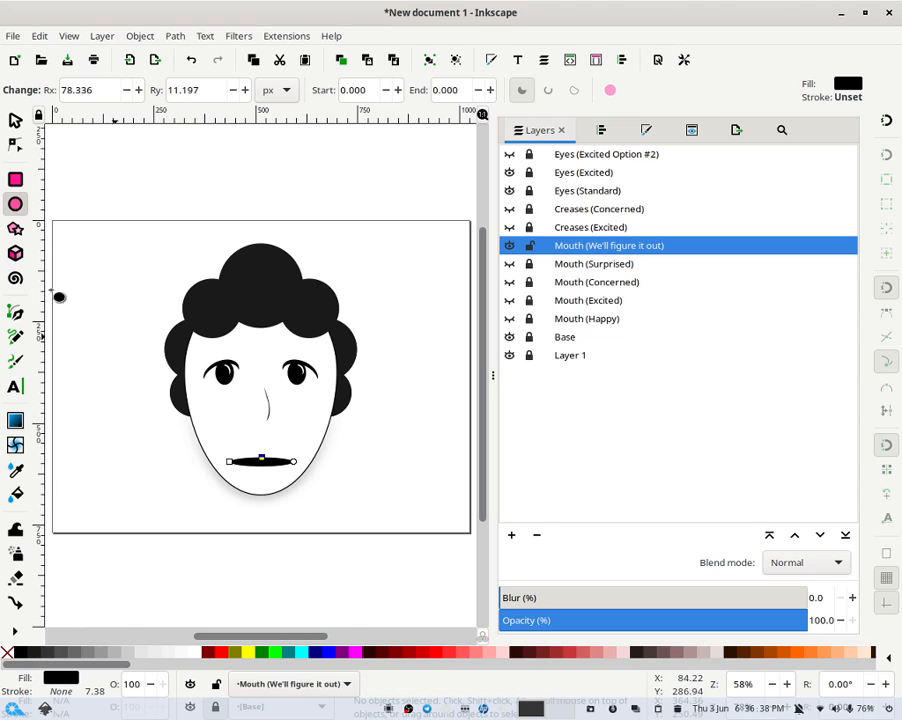
left_click(14, 117)
left_click(397, 435)
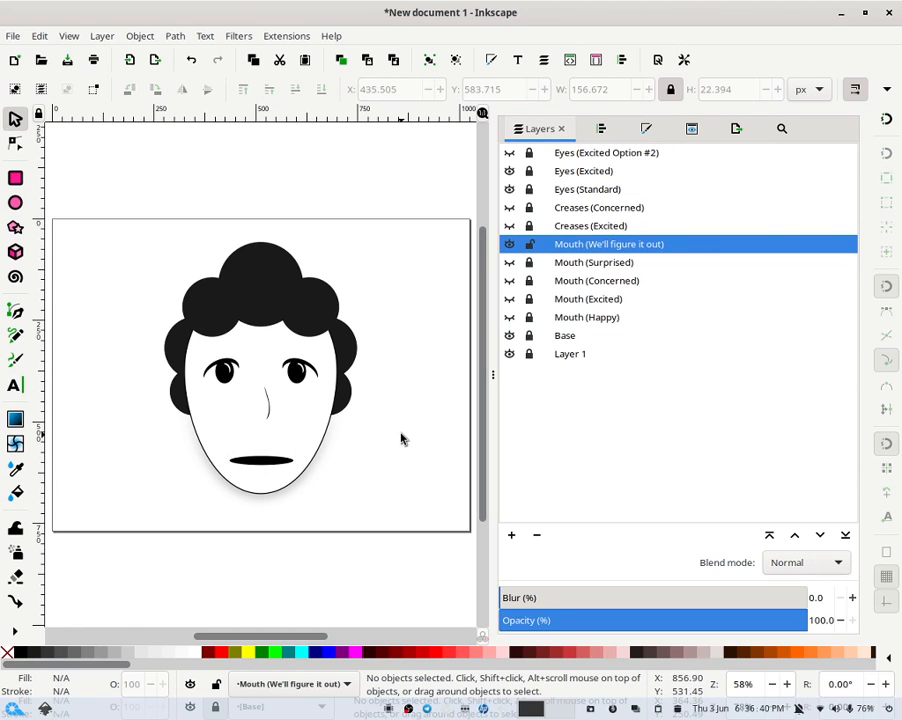
- Rotate and resize the flat mouth ellipse into a tilted diagonal shape
left_click(285, 467)
left_click_drag(296, 461, 337, 478)
left_click(320, 460)
left_click(277, 463)
left_click(282, 462)
left_click(336, 478)
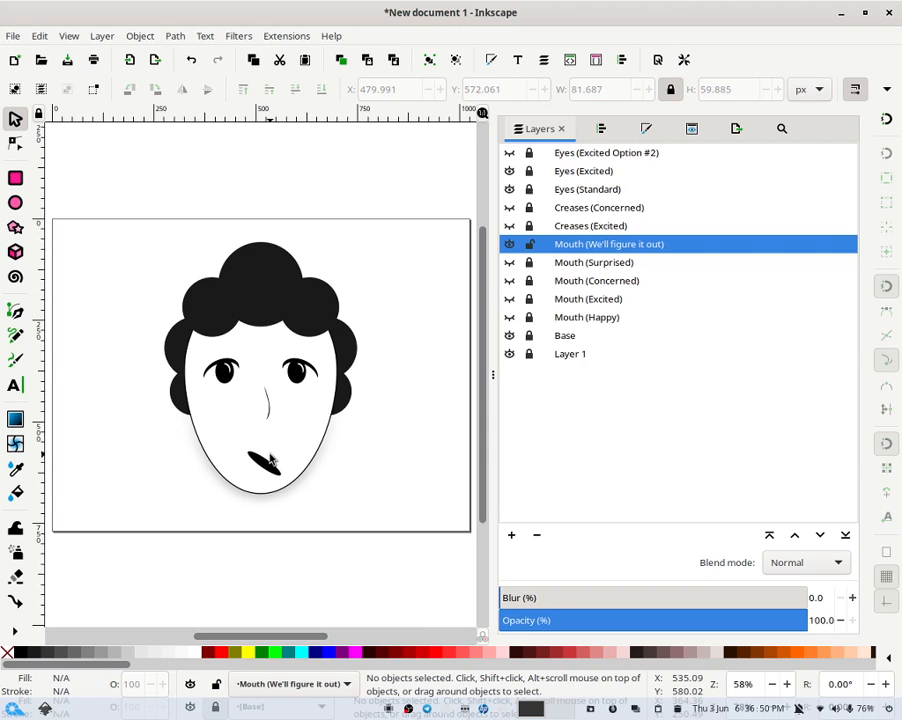
- Shift the tilted mouth ellipse slightly left
left_click_drag(266, 472, 244, 476)
left_click(246, 471)
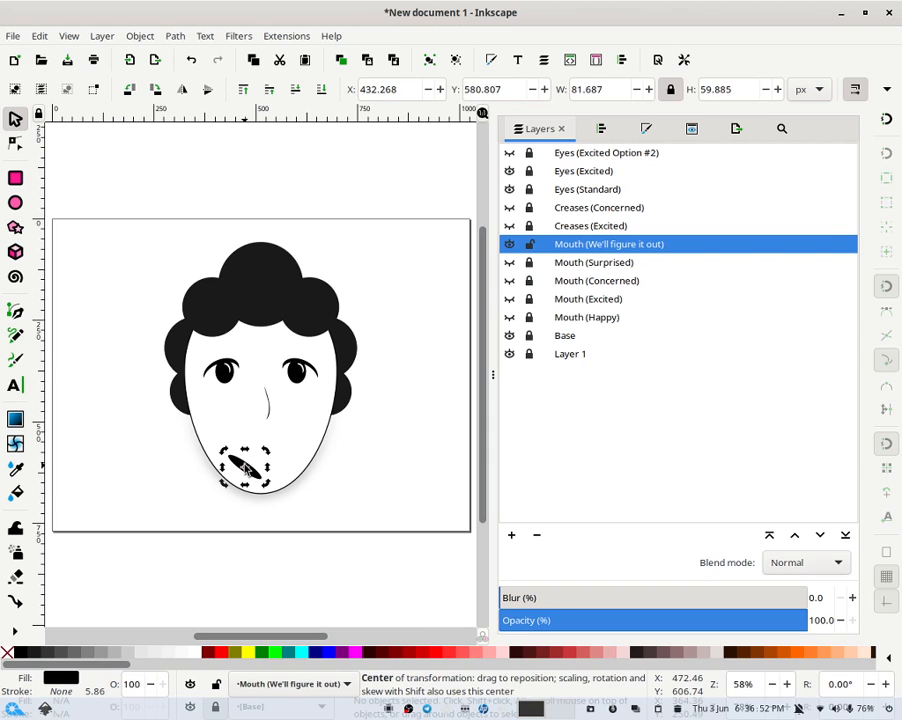
left_click(307, 470)
- Enlarge the mouth ellipse's vertical radius to about 56 px, making it a rounder opening
left_click(246, 470)
left_click(243, 467)
key("e")
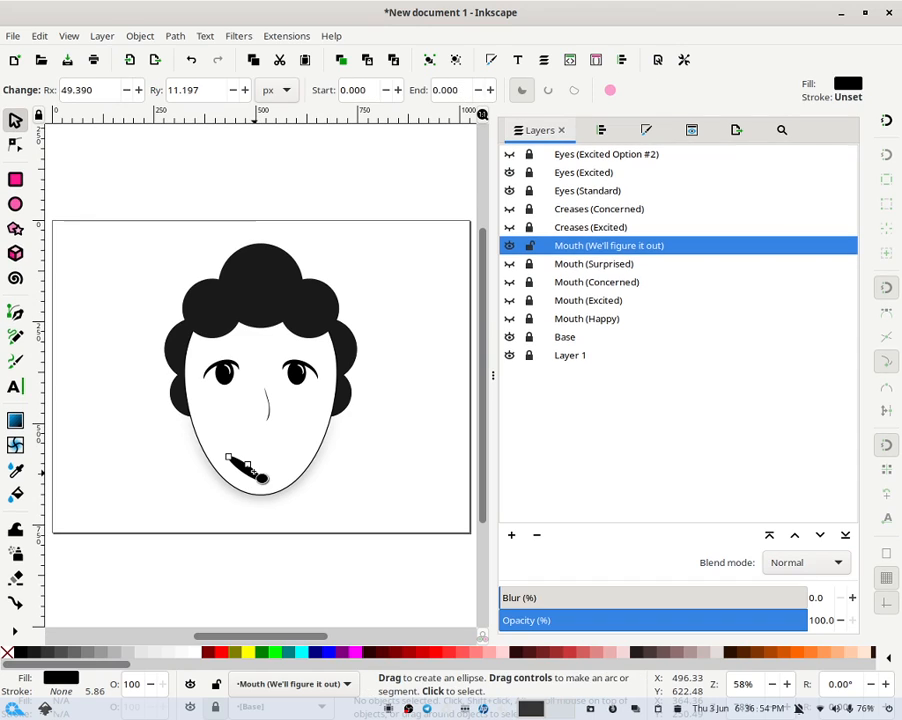
left_click_drag(249, 465, 272, 460)
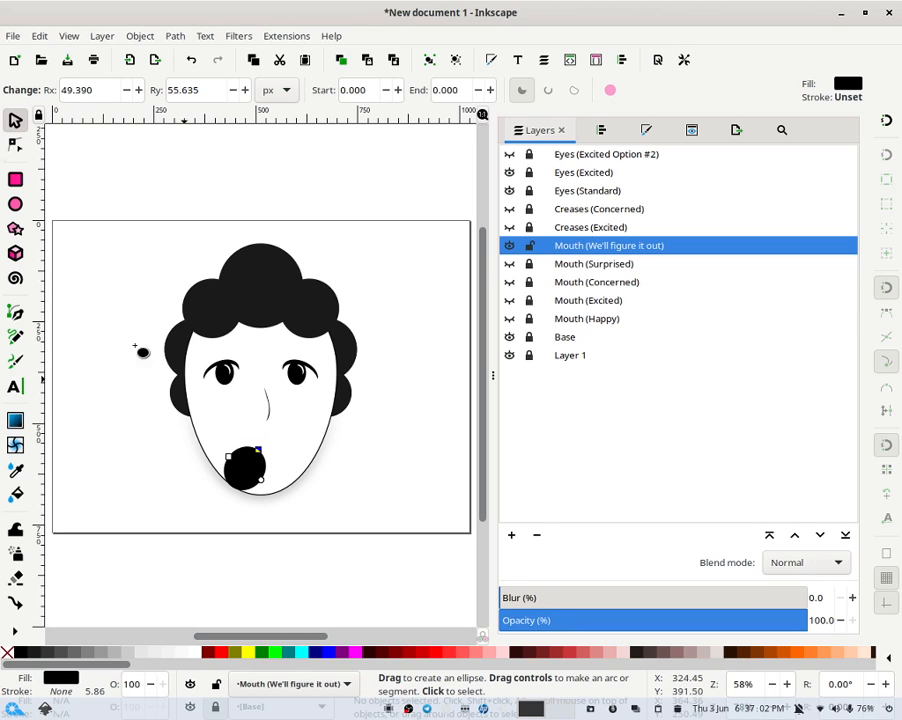
- Scale the round mouth ellipse up to about 125 × 131 px
left_click(16, 178)
left_click(15, 119)
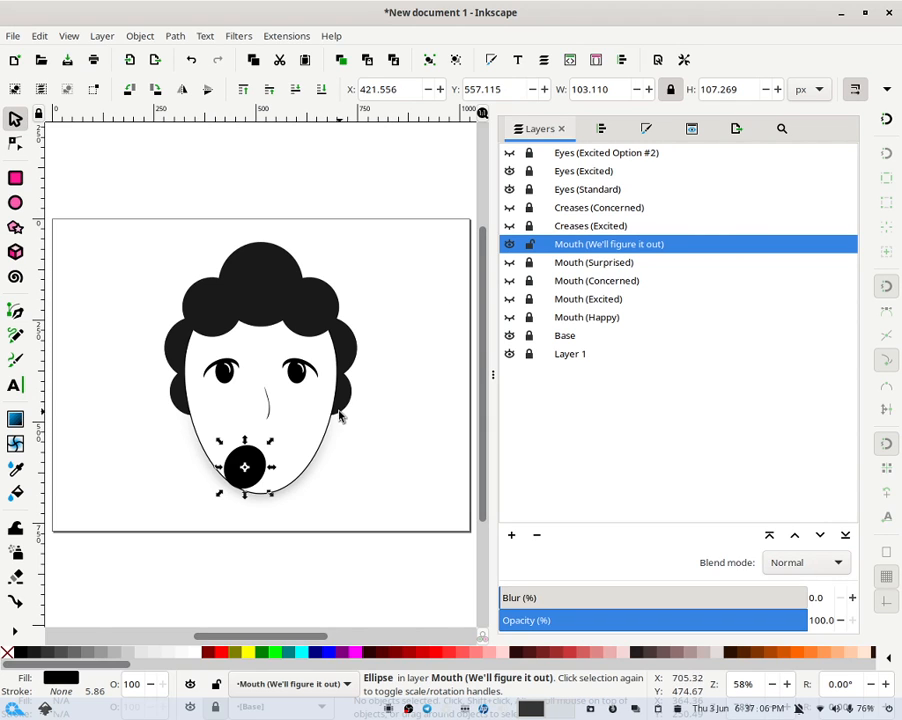
left_click(364, 454)
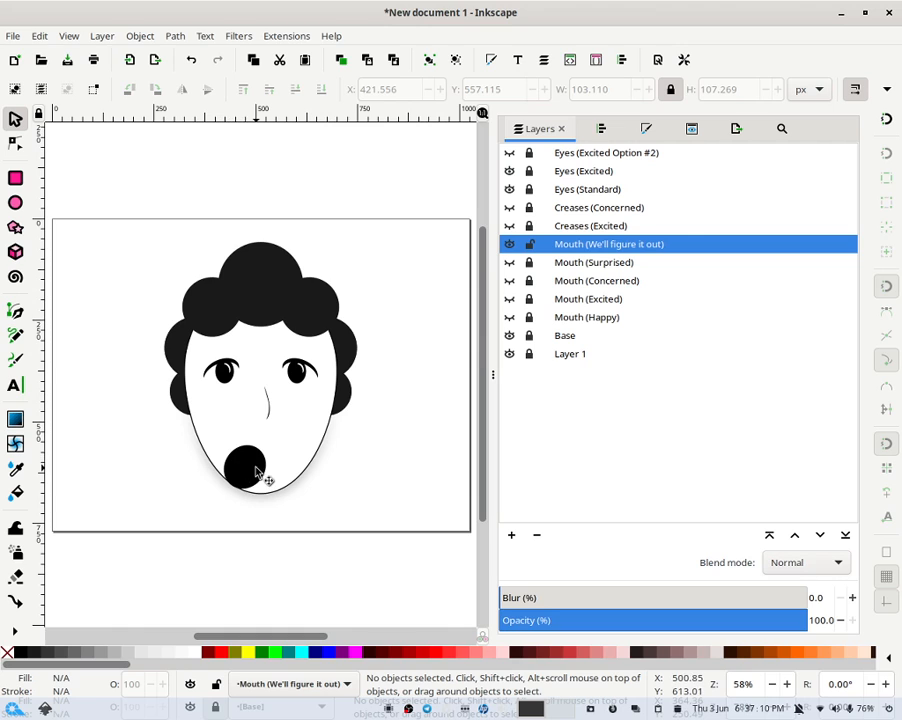
left_click(252, 470)
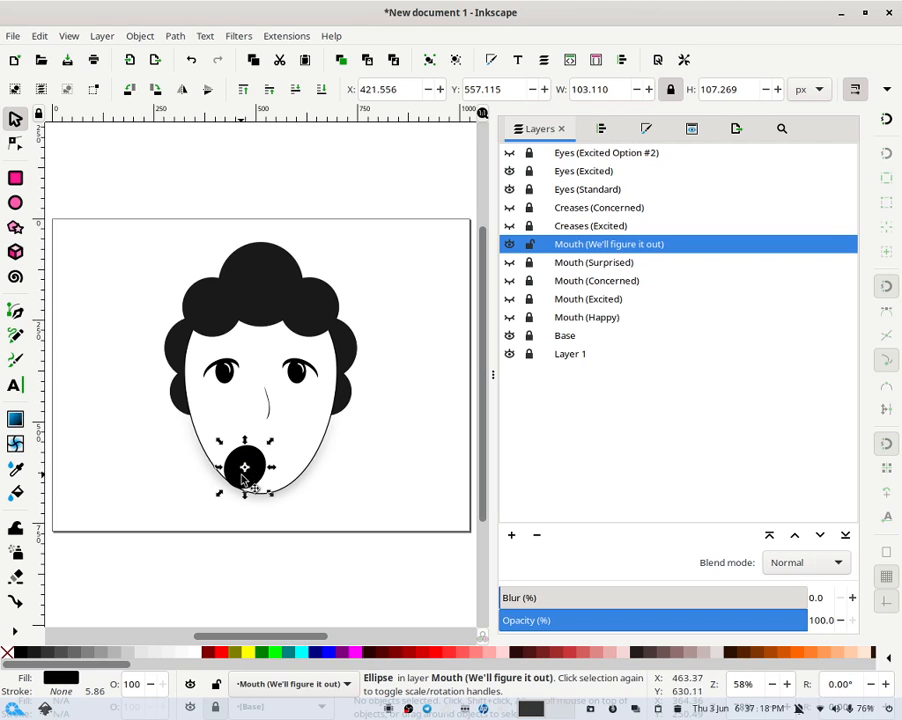
left_click_drag(253, 484, 305, 427)
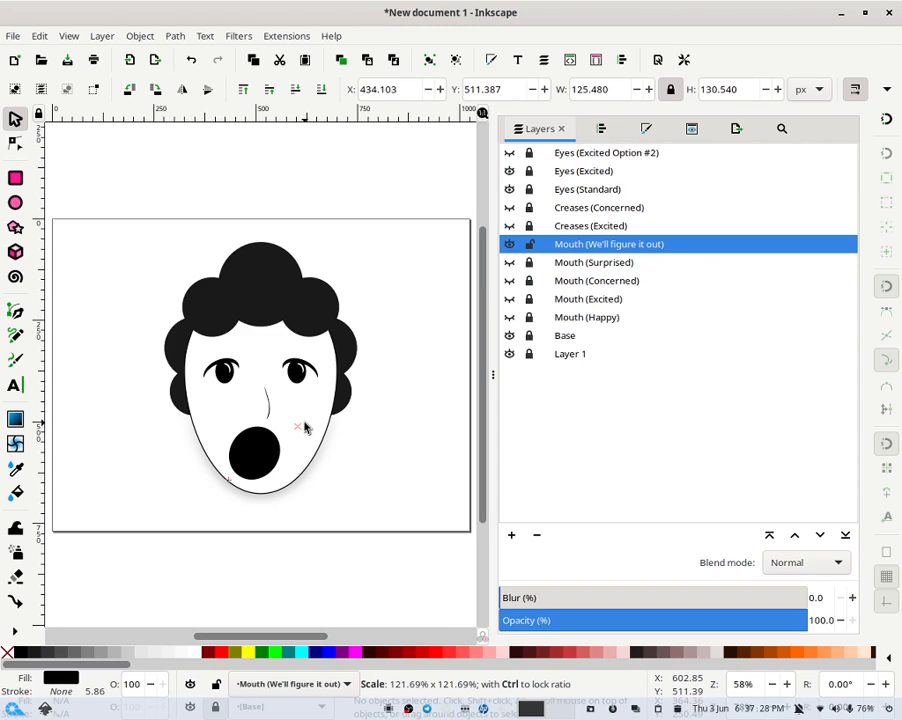
left_click_drag(305, 427, 305, 427)
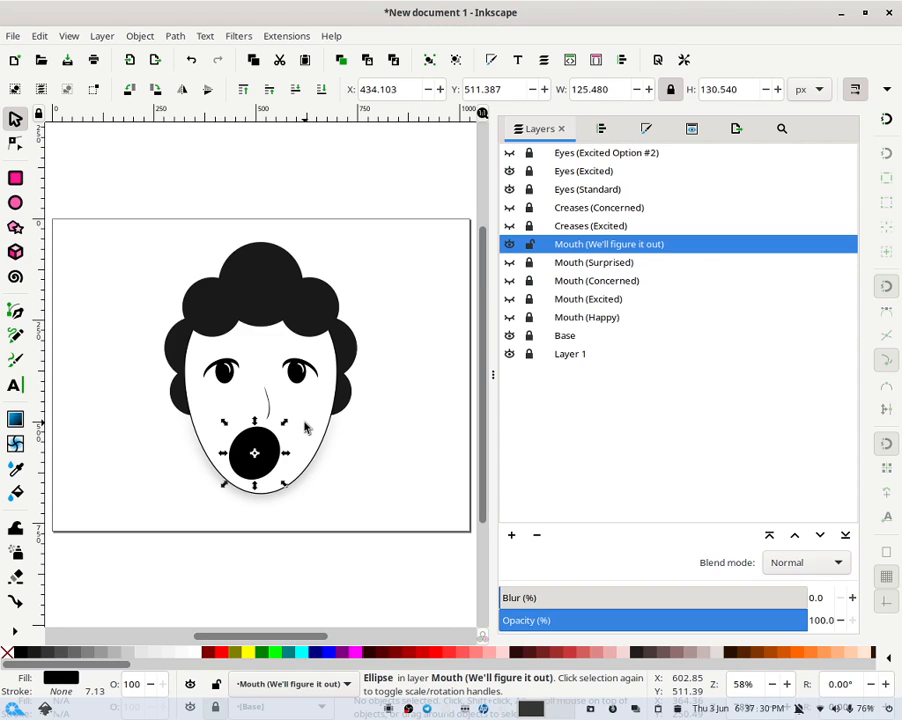
left_click(412, 395)
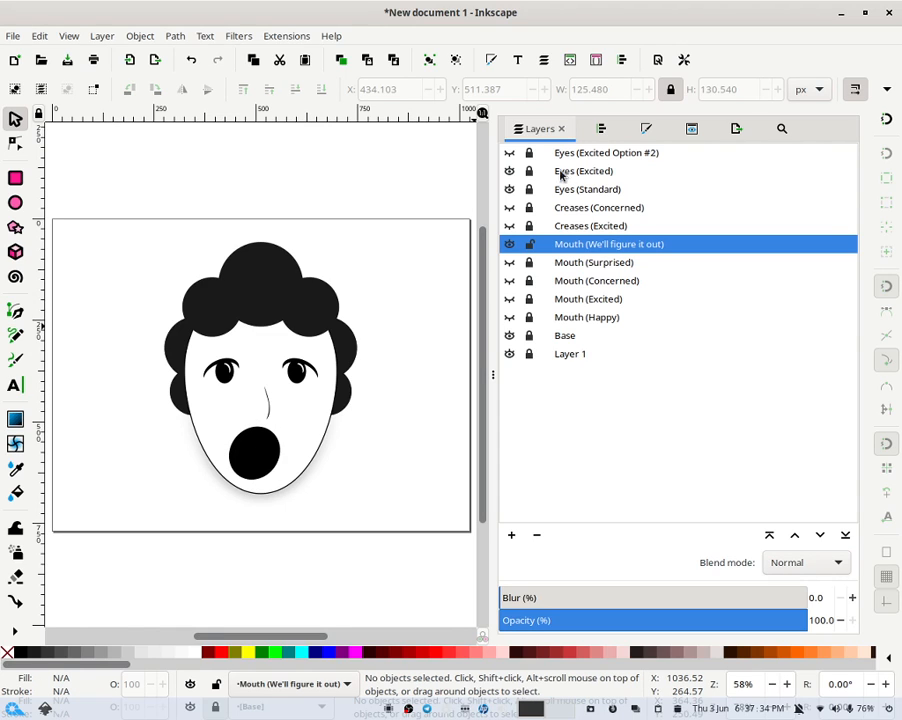
- Hide the Eyes (Excited) layer and add a new layer named "Eyesbrows (Angry)" above Eyes (Excited Option #2)
left_click(509, 172)
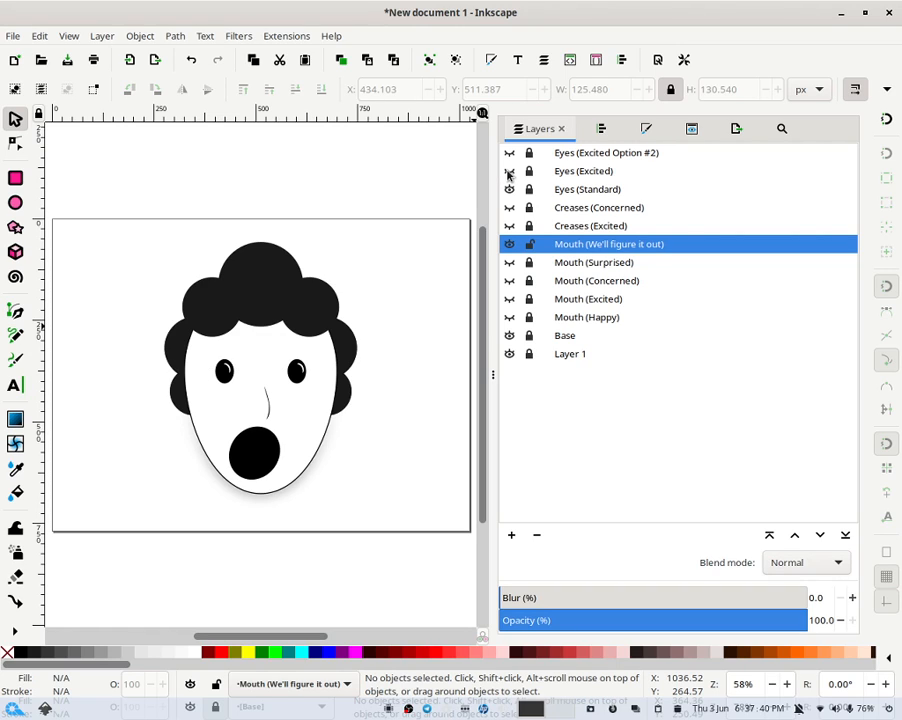
left_click(560, 155)
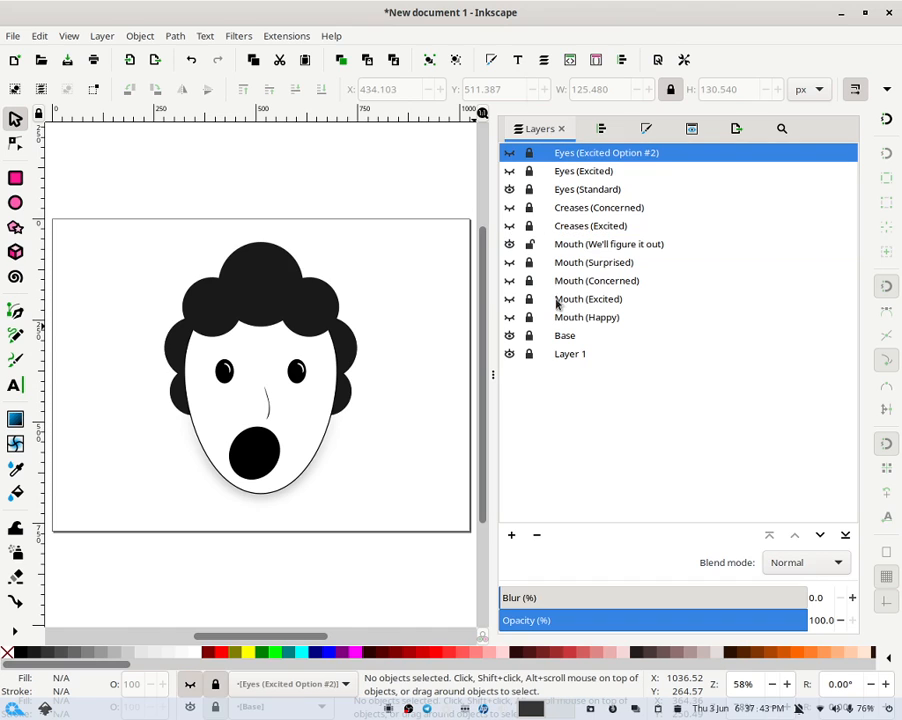
left_click(510, 537)
type("Eyes (Angry")
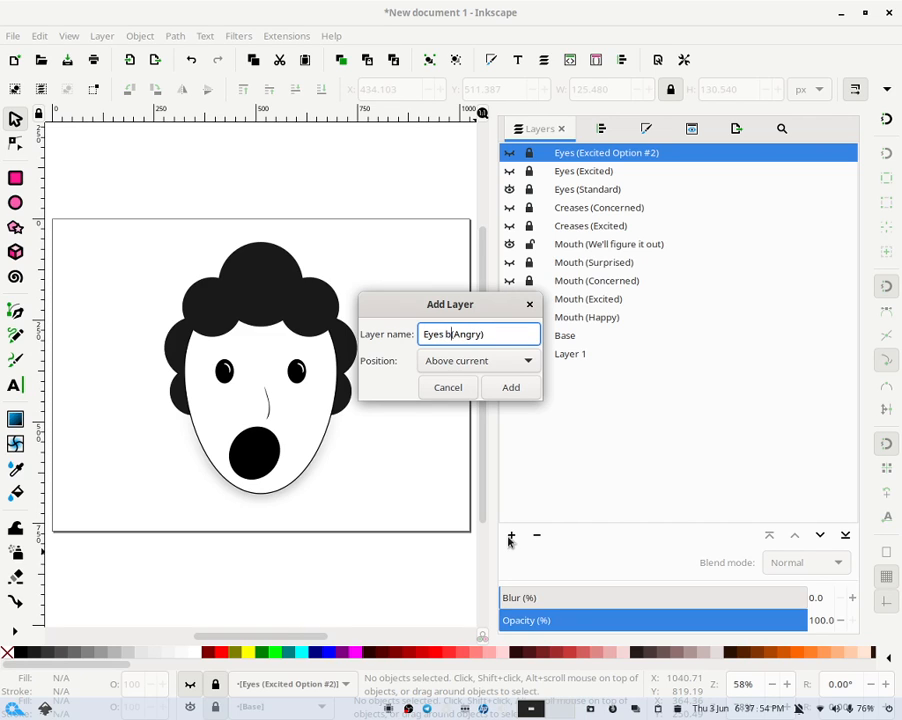
key("BackSpace")
key("BackSpace")
key("BackSpace")
type("breo")
key("BackSpace")
key("BackSpace")
type("ows")
left_click(508, 391)
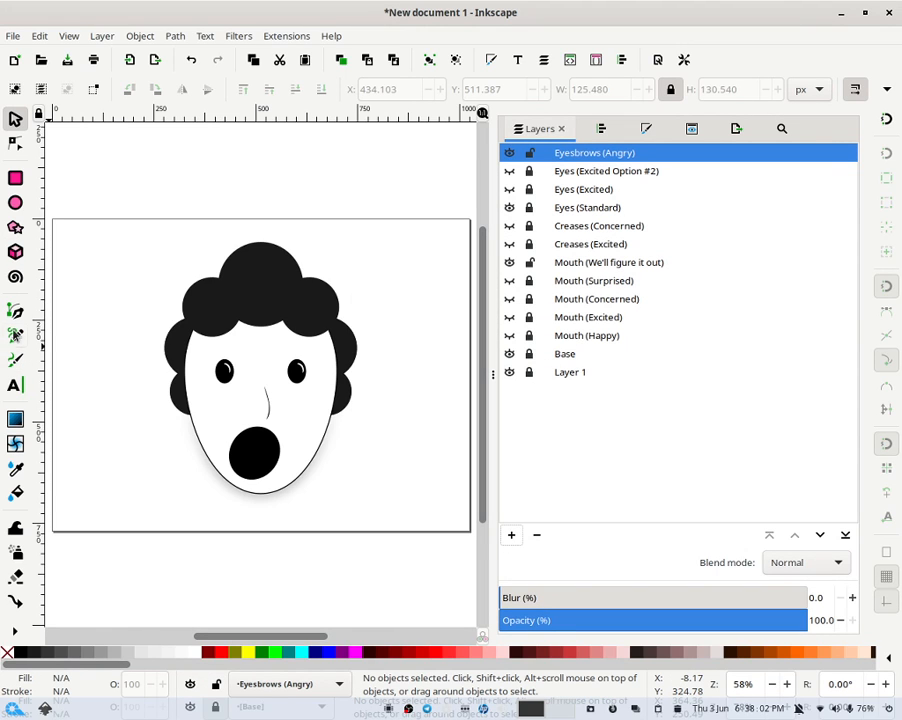
- Draw an ellipse about 76 × 79 px between the eyes and fill it red
left_click(15, 203)
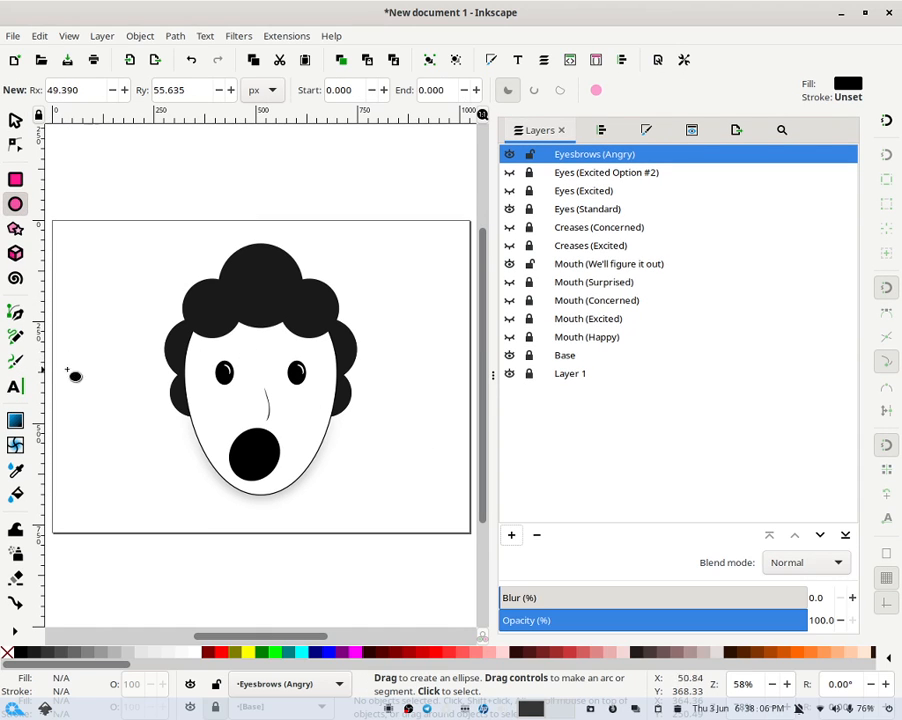
left_click_drag(245, 337, 276, 370)
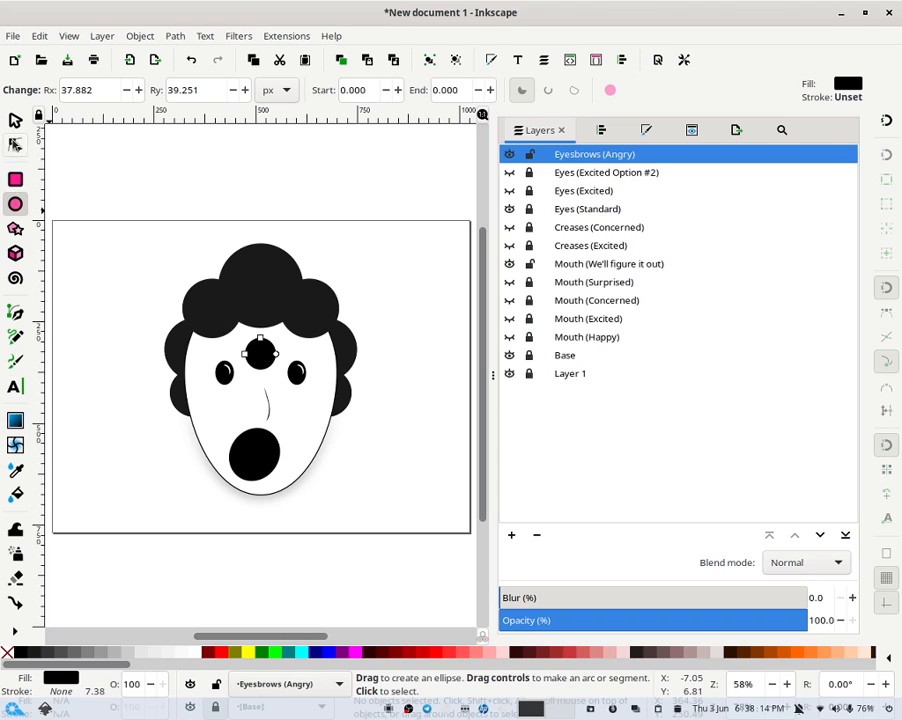
left_click(15, 120)
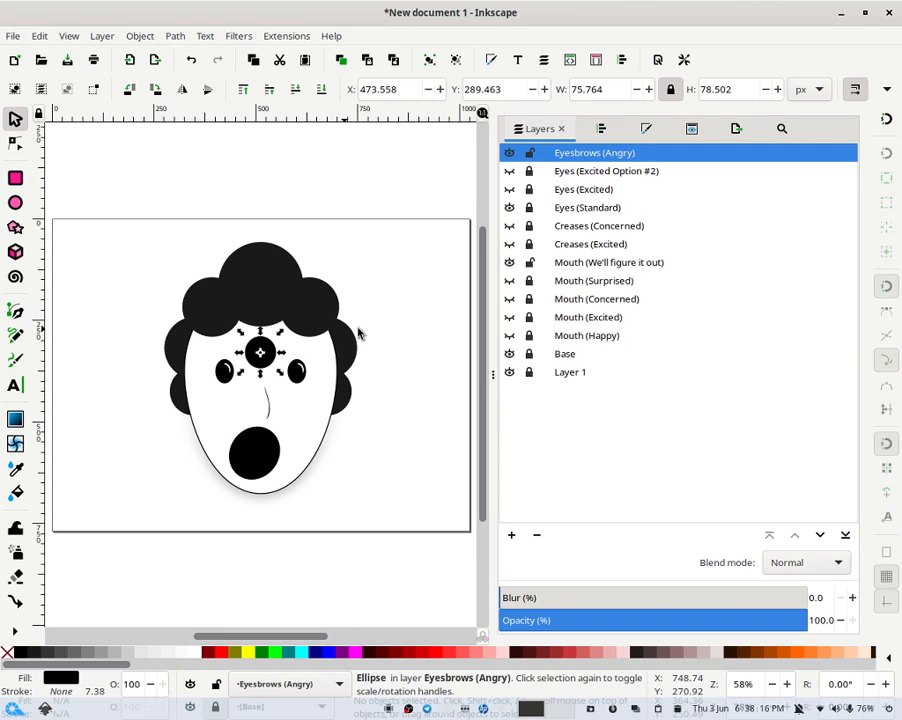
left_click(221, 652)
left_click(399, 305)
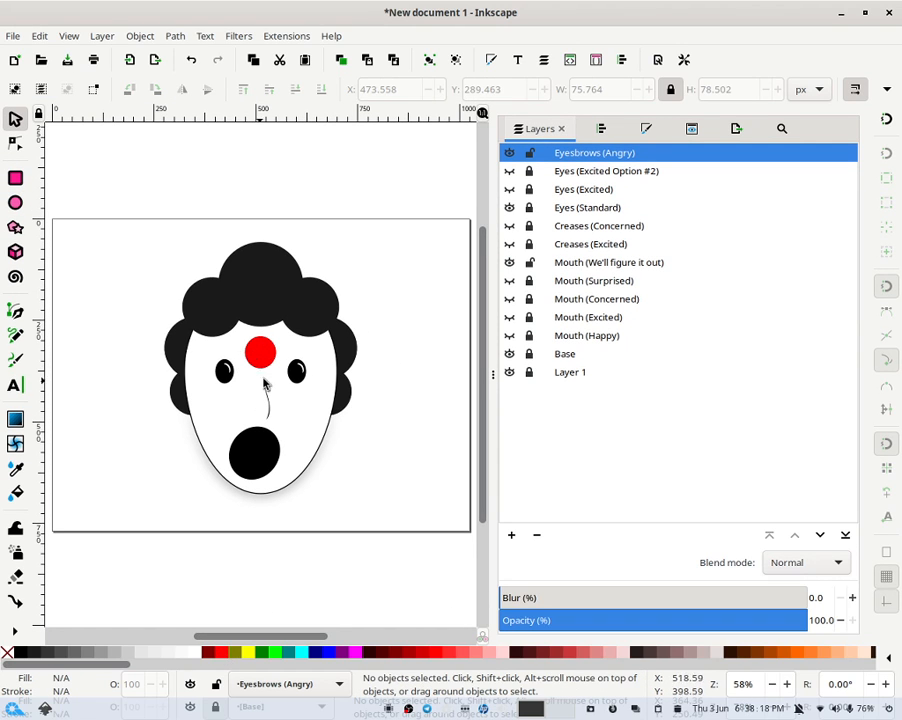
- Skew and rotate the red ellipse into a tilted oval about 107 × 85 px
mouse_move(267, 361)
left_mouse_down()
mouse_move(264, 376)
mouse_move(256, 366)
mouse_move(266, 360)
mouse_move(292, 365)
mouse_move(283, 366)
mouse_move(287, 349)
mouse_move(267, 362)
left_mouse_up()
left_click(269, 367)
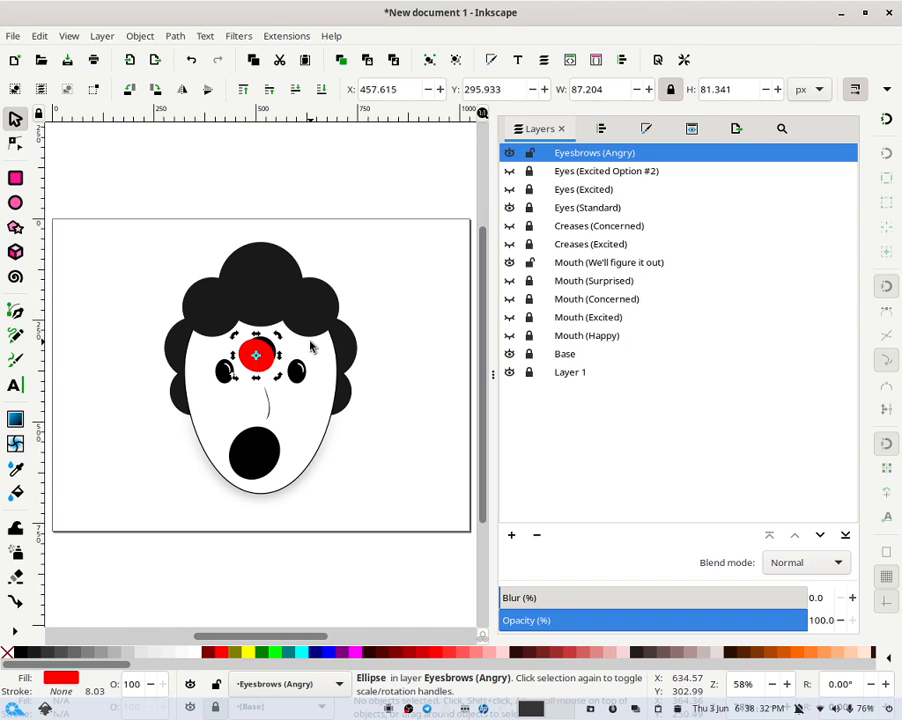
left_click(310, 341)
left_click(274, 344)
left_click(283, 339)
left_click(275, 340)
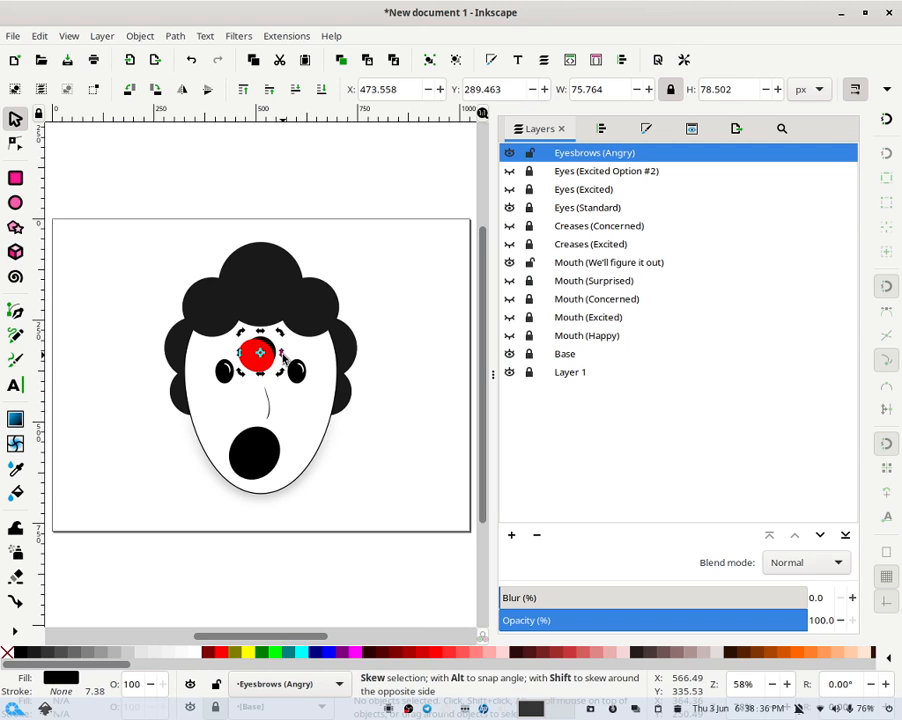
mouse_move(283, 356)
left_mouse_down()
mouse_move(289, 368)
mouse_move(271, 328)
mouse_move(284, 366)
mouse_move(271, 358)
mouse_move(264, 386)
mouse_move(271, 367)
mouse_move(289, 388)
mouse_move(284, 379)
left_mouse_up()
left_click(307, 457)
left_click(294, 402)
left_click(279, 368)
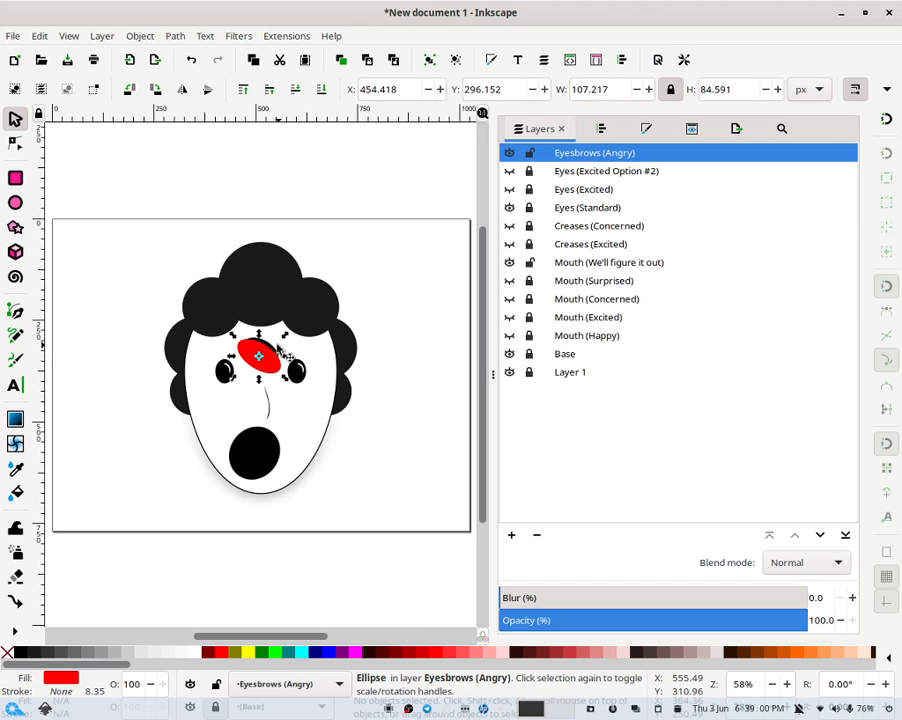
- Cut the overlapping ellipses with Difference to form a crescent-shaped eyebrow
left_click(281, 354)
left_click_drag(289, 331, 225, 401)
left_click(175, 36)
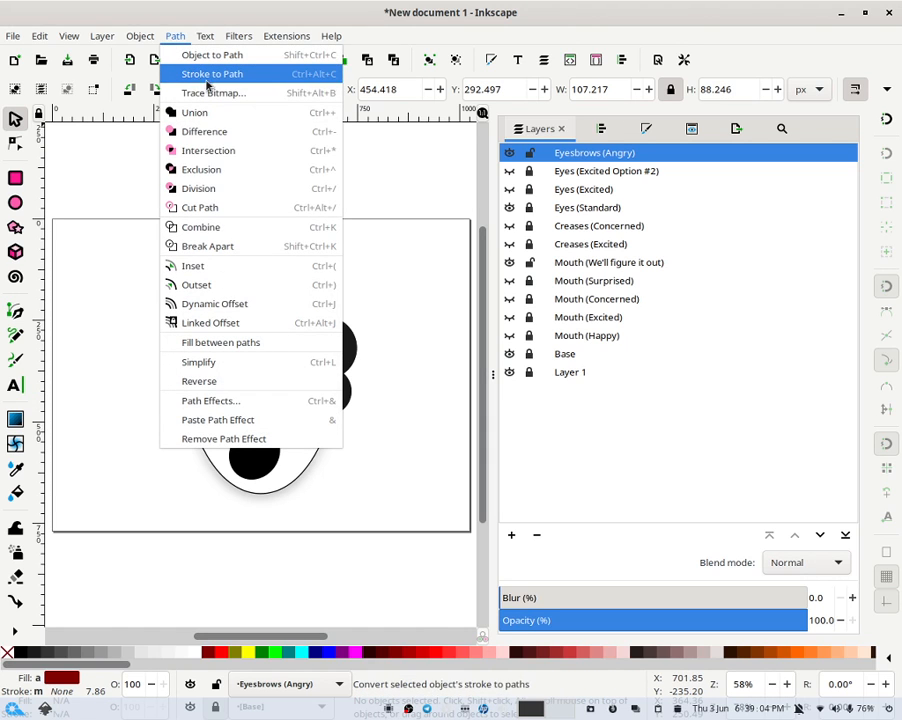
left_click(214, 132)
- Move the crescent eyebrow above the left eye
left_click(271, 349)
left_click_drag(270, 349, 222, 358)
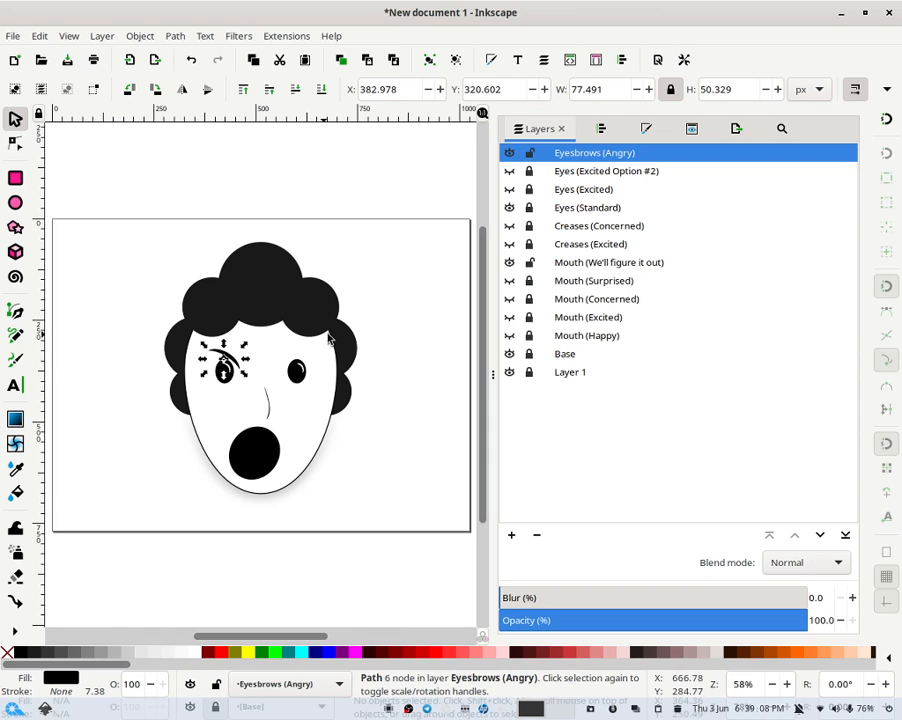
left_click(366, 298)
left_click(233, 368)
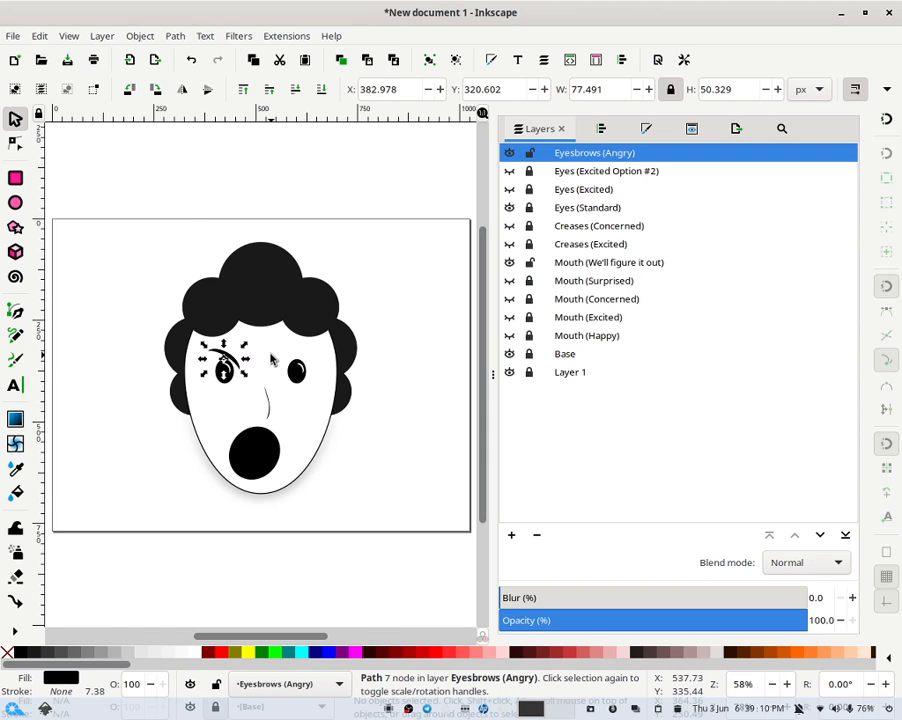
left_click(244, 318)
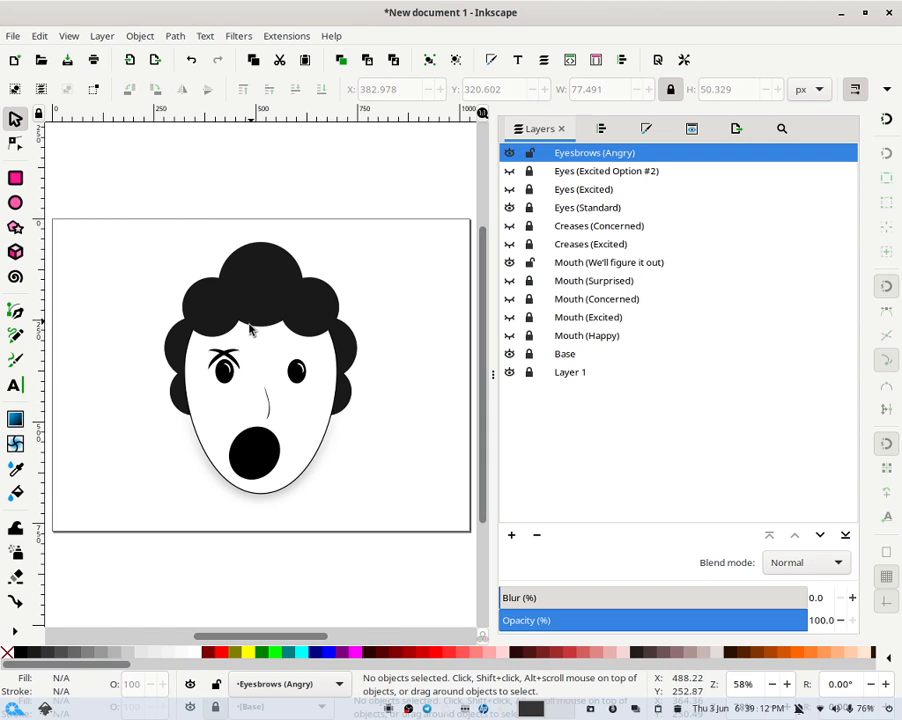
- Place a mirrored copy of the eyebrow over the right eye and nudge it into position
left_click_drag(242, 358, 316, 356)
key("Down")
key("Down")
key("Down")
key("Down")
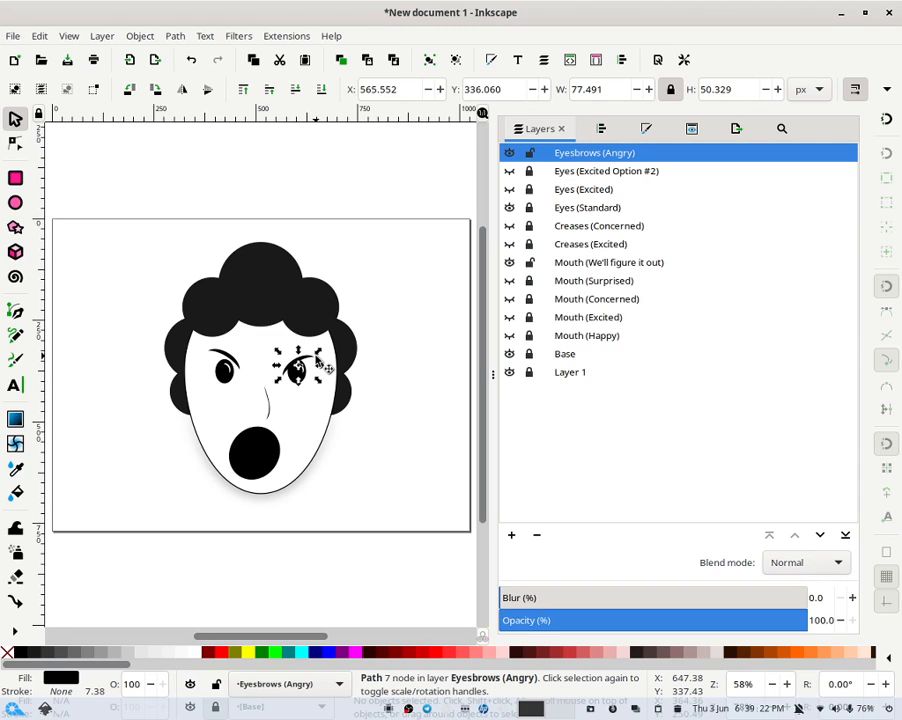
key("Up")
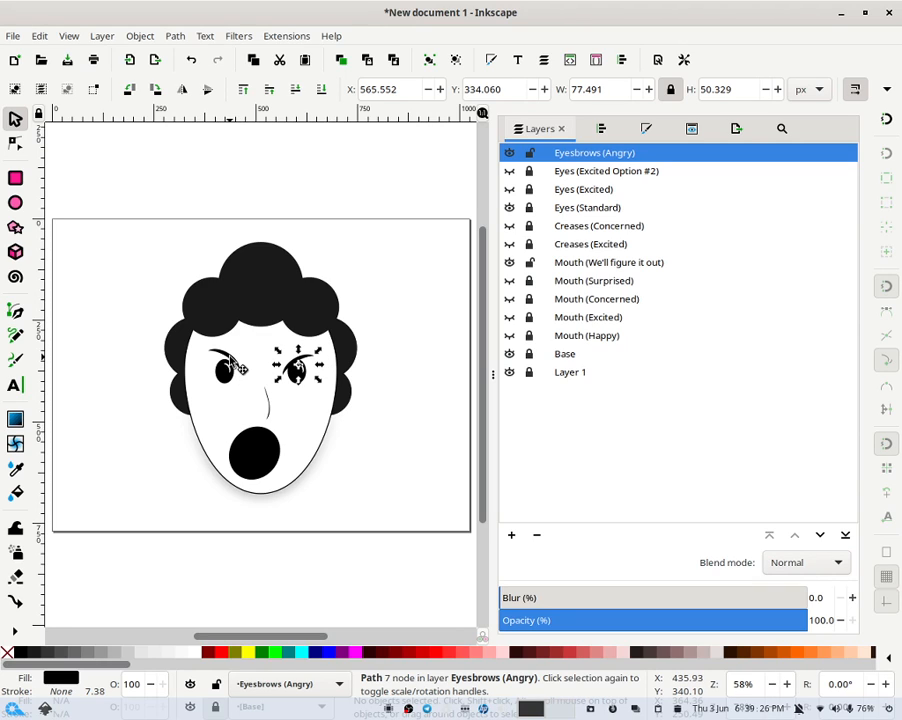
- Nudge the left eyebrow up slightly
left_click(232, 362)
key("Up")
key("Up")
key("Up")
key("Up")
key("Up")
key("Up")
key("Up")
key("Up")
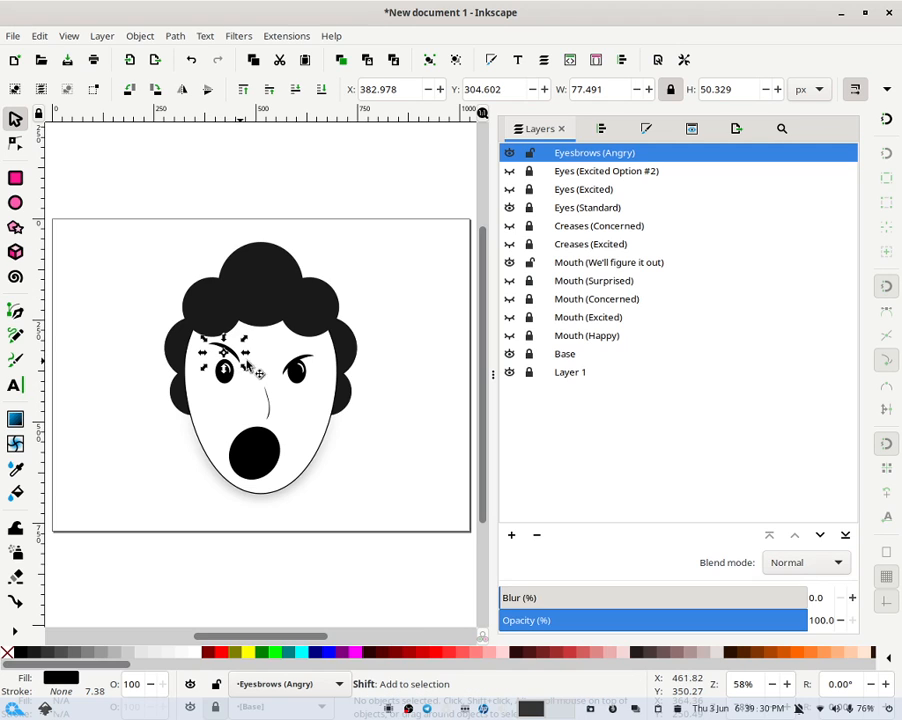
- Group both eyebrows and center the group horizontally on the page
left_click(306, 358, "shift")
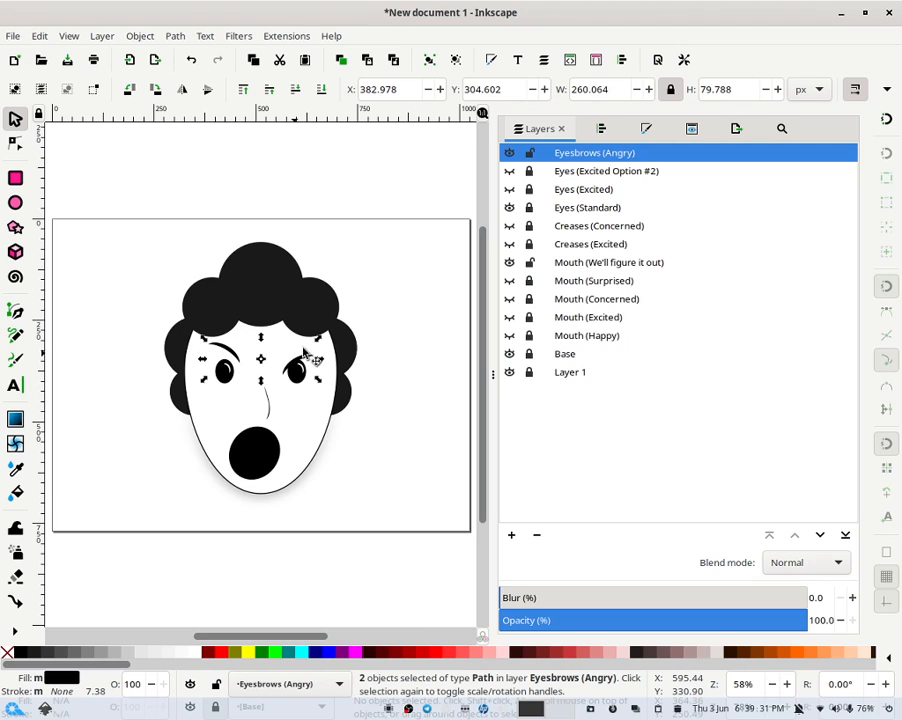
left_click(427, 61)
left_click(608, 129)
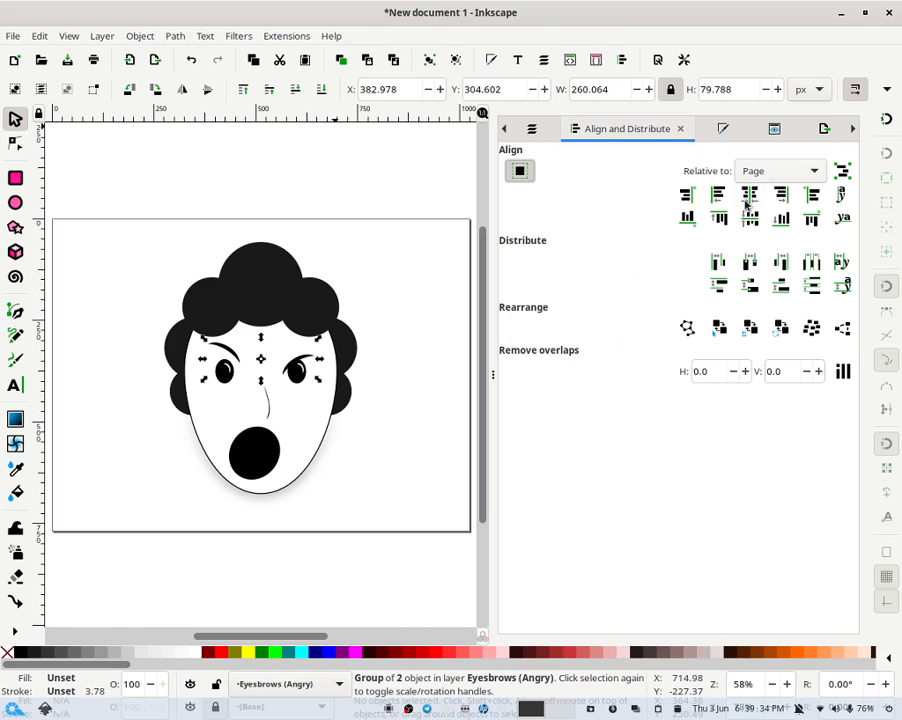
left_click(747, 197)
left_click(378, 243)
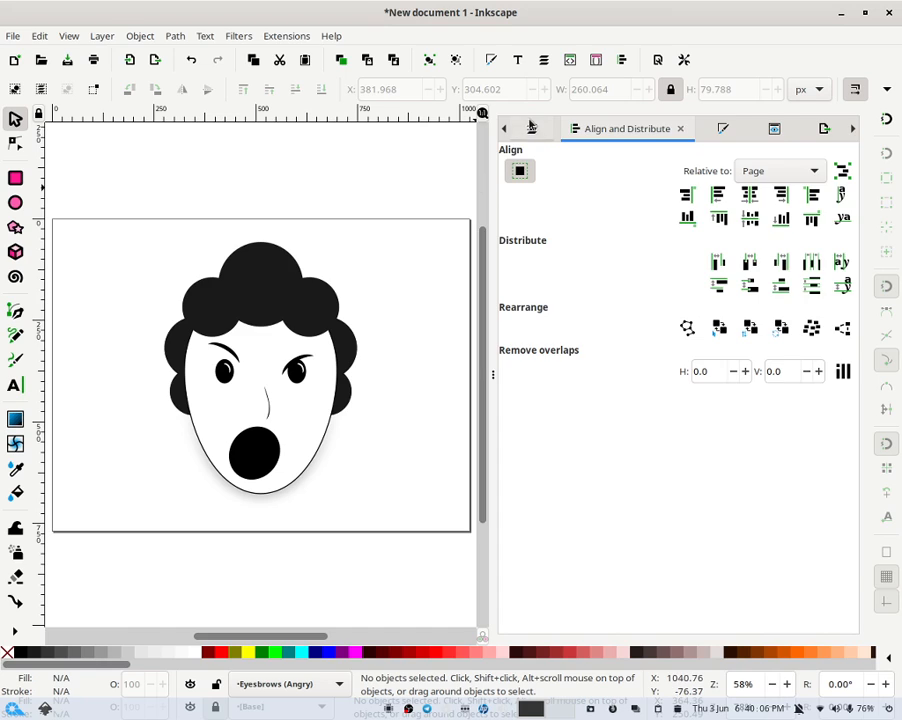
- Lock the Eyesbrows (Angry) layer and switch the visible eyes to the Eyes (Excited Option #2) layer
key("ctrl+shift+l")
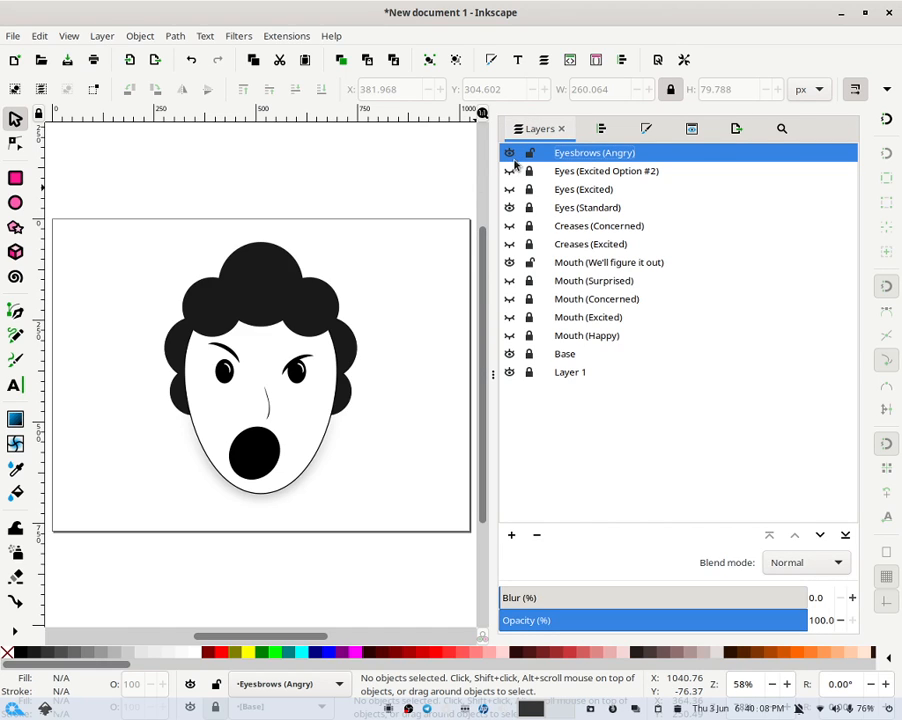
left_click(531, 153)
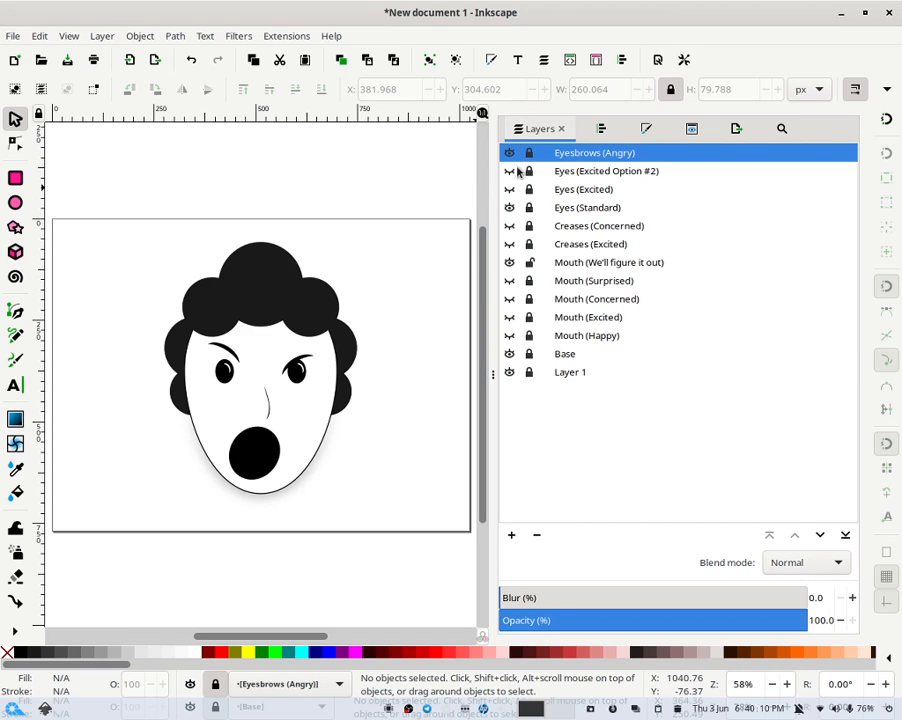
left_click(509, 208)
left_click(509, 189)
left_click(509, 189)
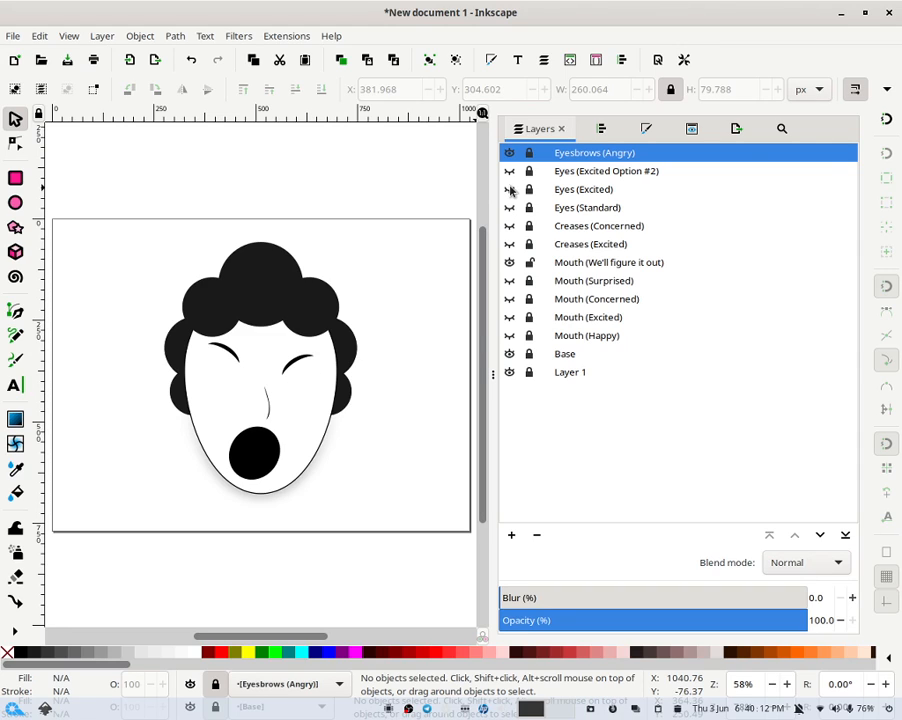
left_click(509, 171)
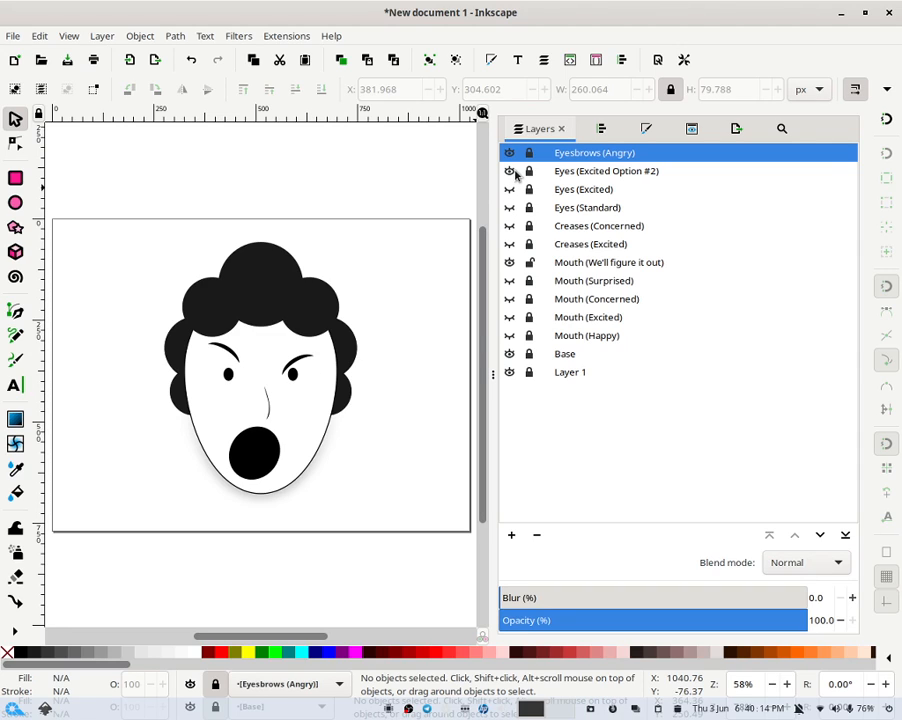
- Toggle the mouth, crease and eye layers on and off to preview expressions with the angry eyebrows
left_click(509, 281)
left_click(509, 299)
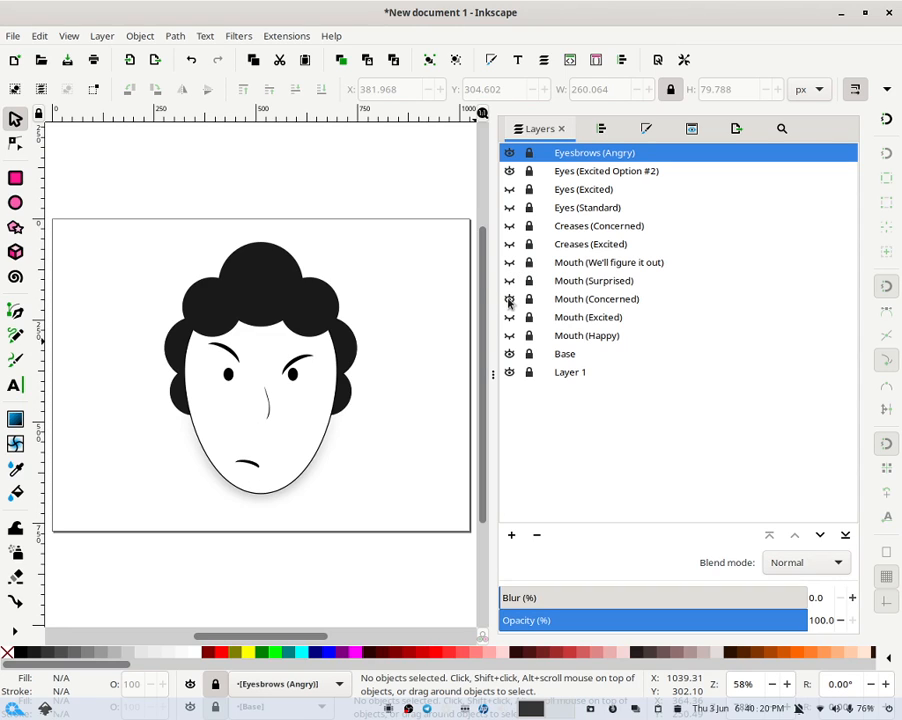
left_click(509, 300)
left_click(509, 317)
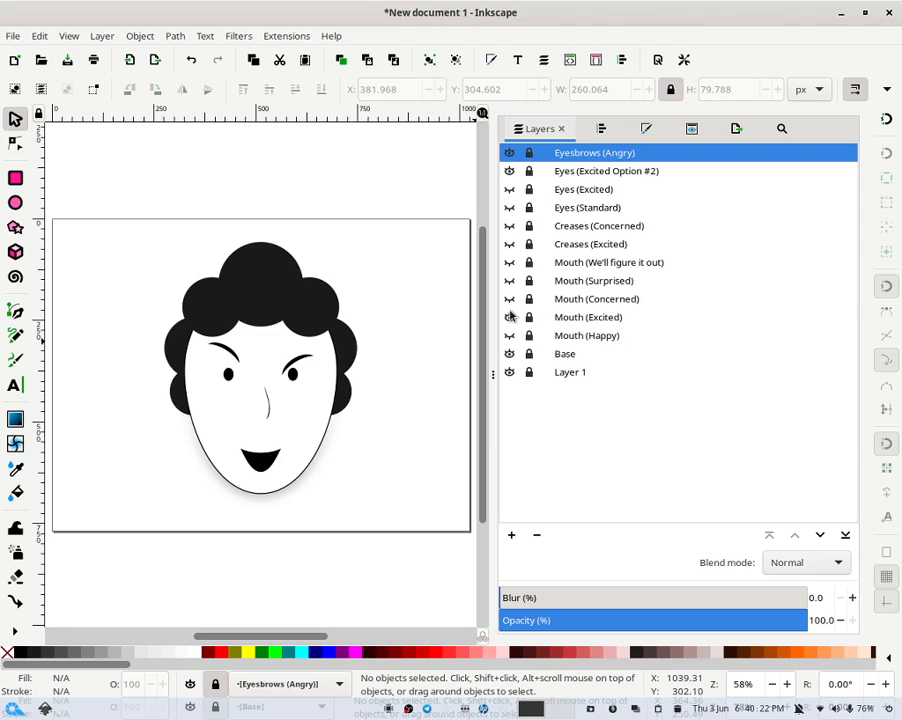
left_click(509, 317)
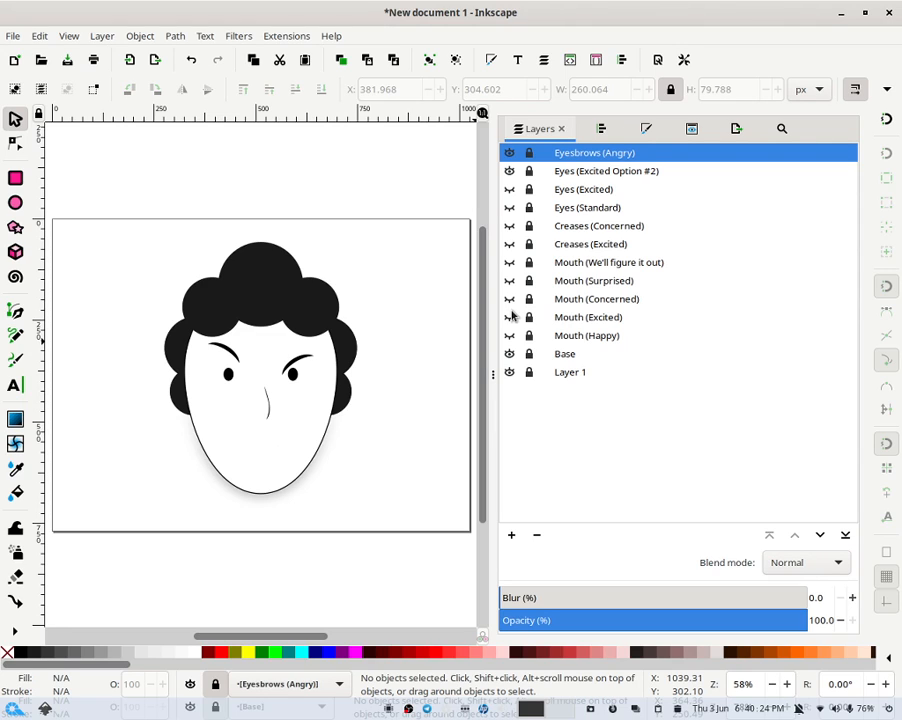
left_click(509, 335)
left_click(509, 335)
left_click(509, 280)
left_click(509, 280)
left_click(509, 262)
left_click(509, 262)
left_click(510, 244)
left_click(508, 245)
left_click(512, 226)
left_click(512, 224)
left_click(509, 208)
left_click(509, 208)
left_click(509, 190)
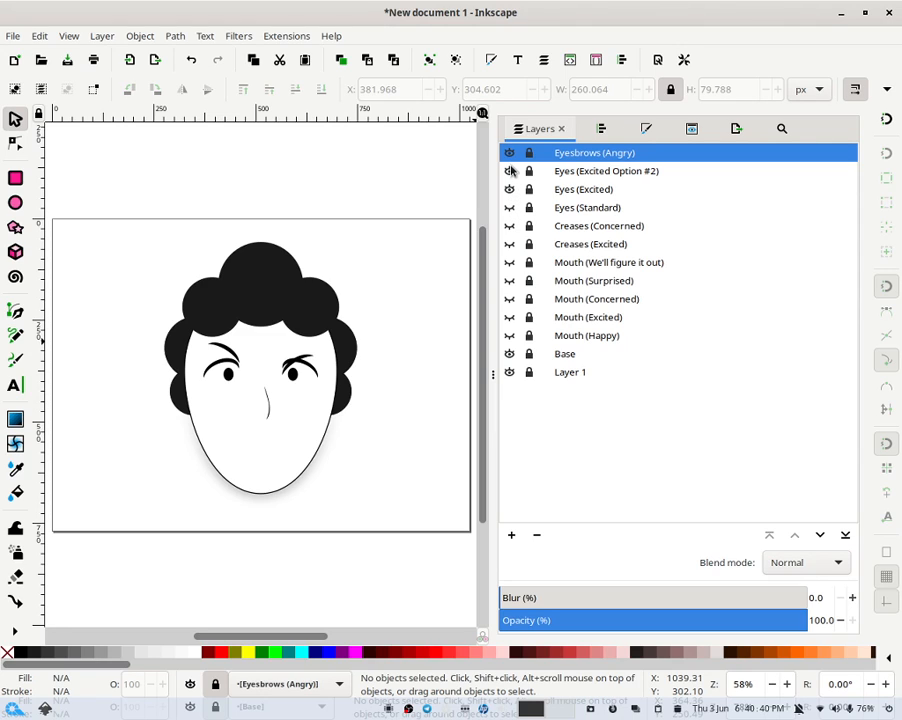
- Switch the visible eyes back to the Eyes (Excited) layer and hide the Eyesbrows (Angry) layer
left_click(509, 172)
left_click(509, 172)
left_click(509, 172)
left_click(509, 153)
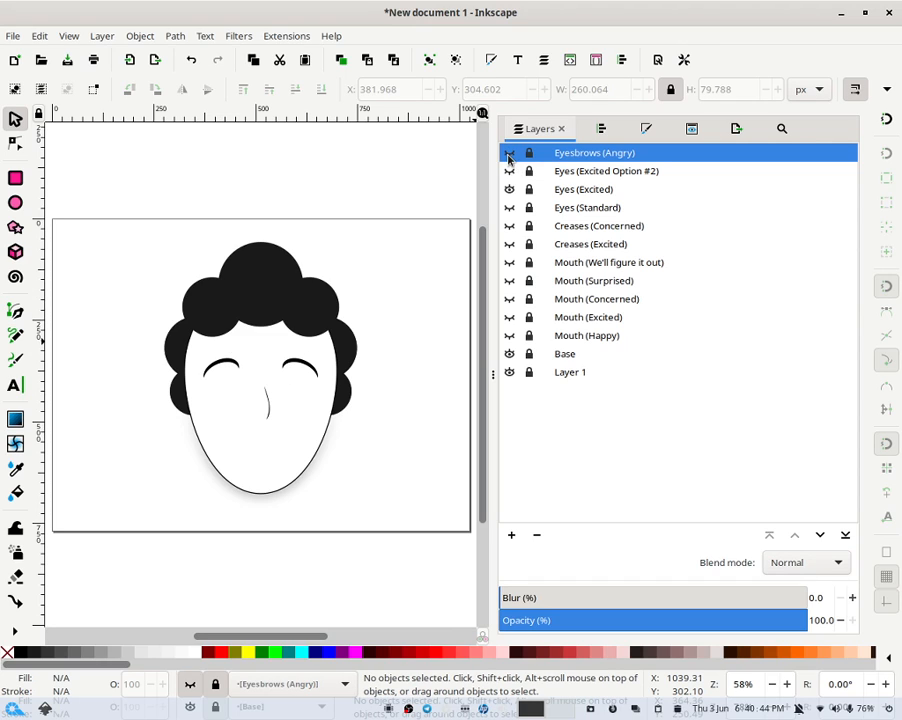
- Toggle the crease layers and the We'll figure it out and Surprised mouth layers to preview them with the excited eyes
left_click(512, 226)
left_click(509, 244)
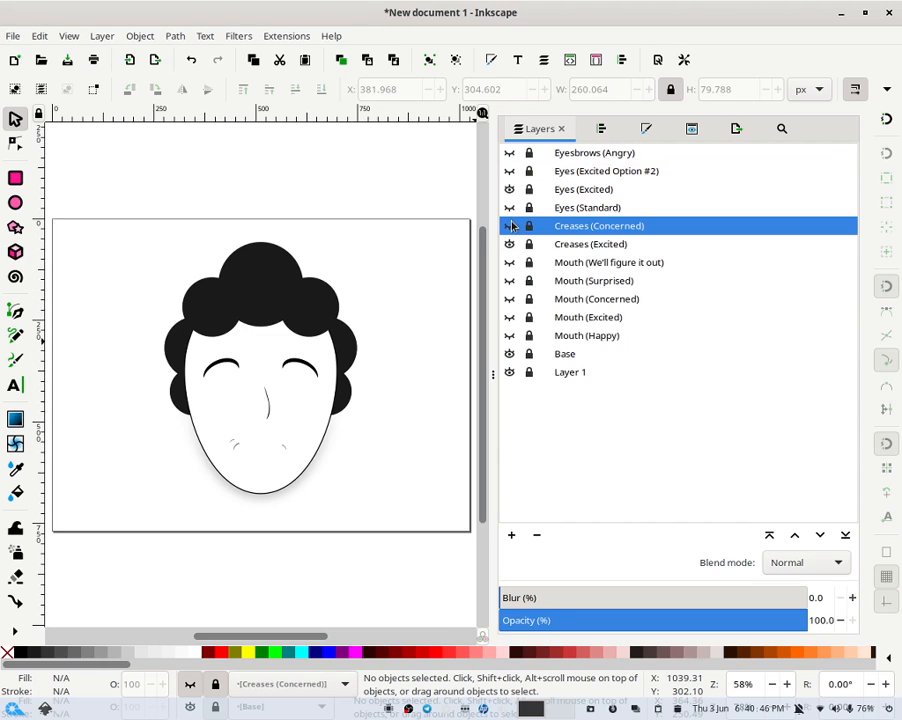
left_click(509, 244)
left_click(513, 264)
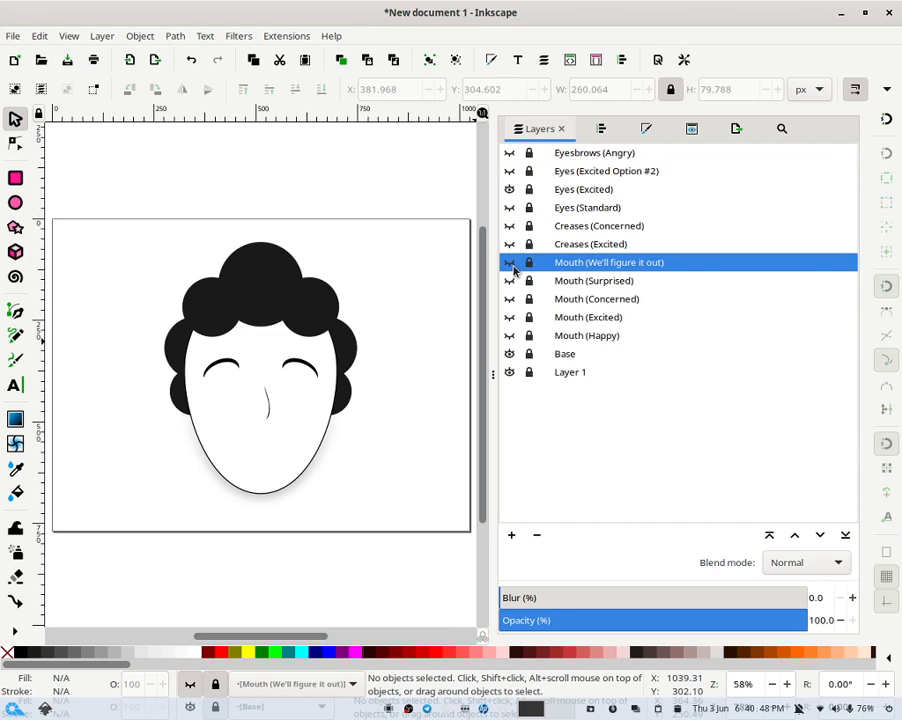
left_click(509, 263)
left_click(509, 263)
left_click(509, 281)
left_click(509, 281)
left_click(509, 281)
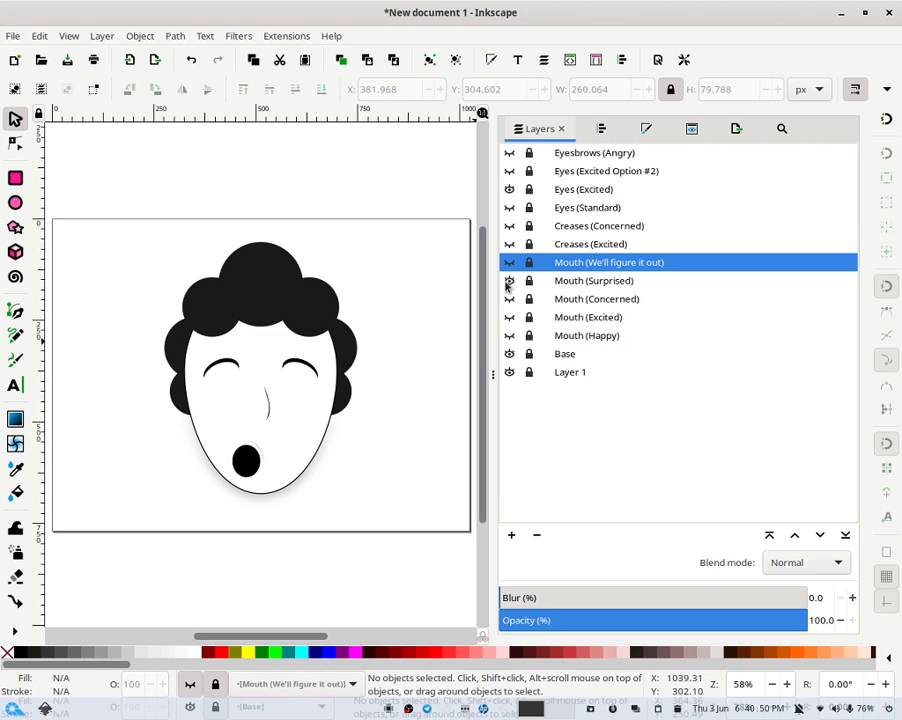
left_click(509, 281)
- Toggle the Concerned, Excited and Happy mouth layers and the Base layer on and off to compare expressions
left_click(515, 317)
left_click(509, 299)
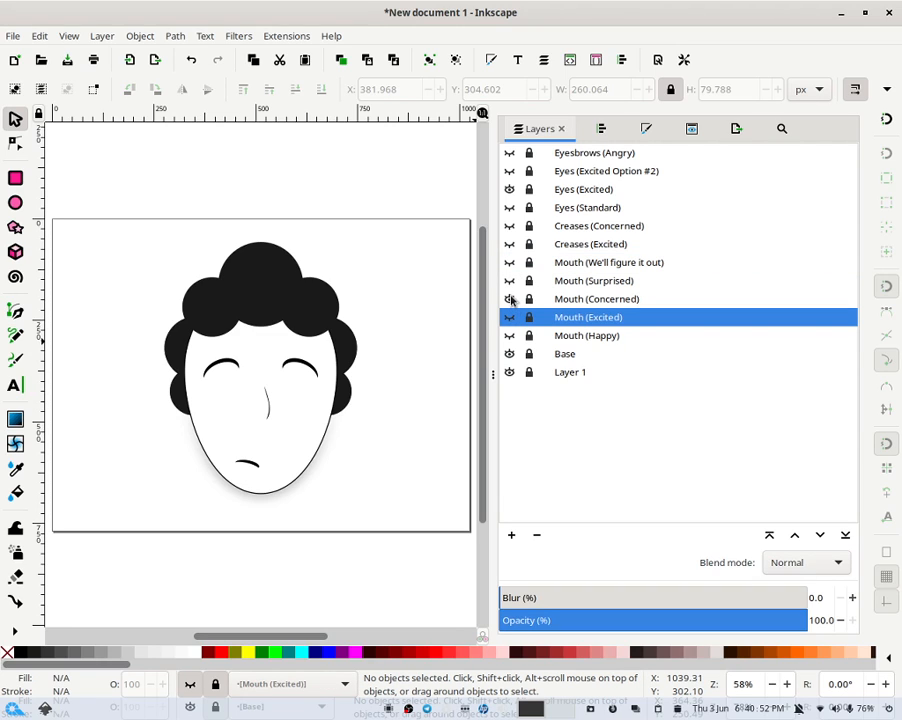
left_click(510, 299)
left_click(510, 299)
left_click(514, 318)
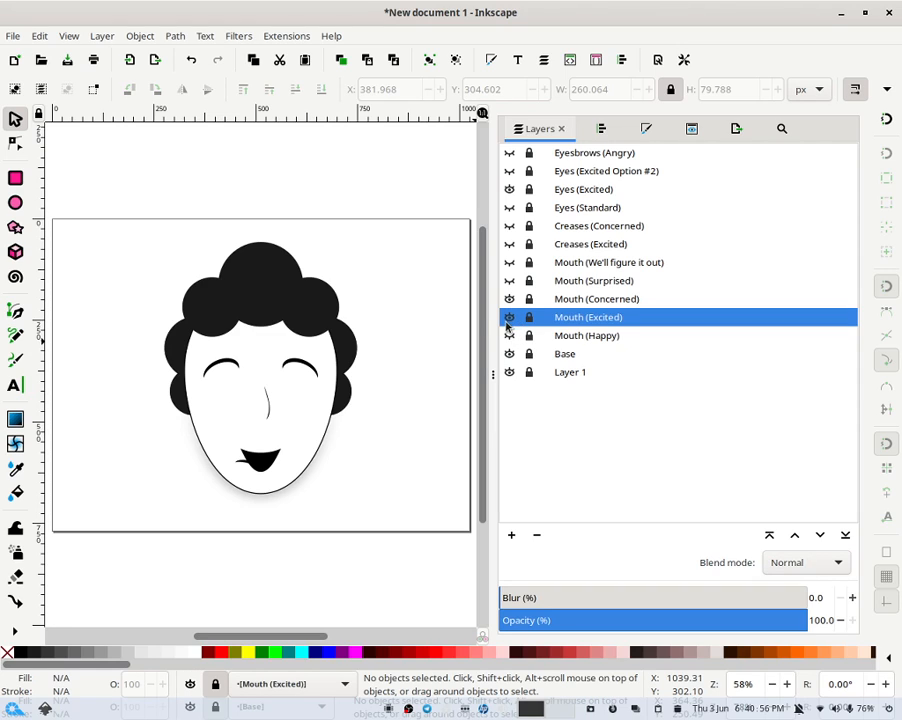
left_click(514, 318)
left_click(510, 299)
left_click(510, 299)
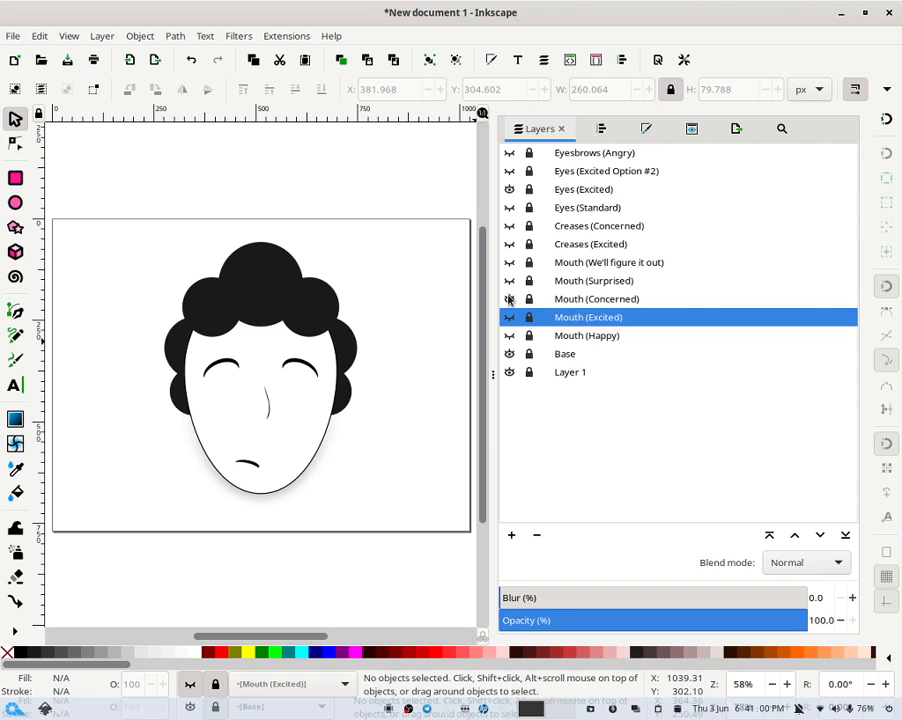
left_click(510, 299)
left_click(511, 336)
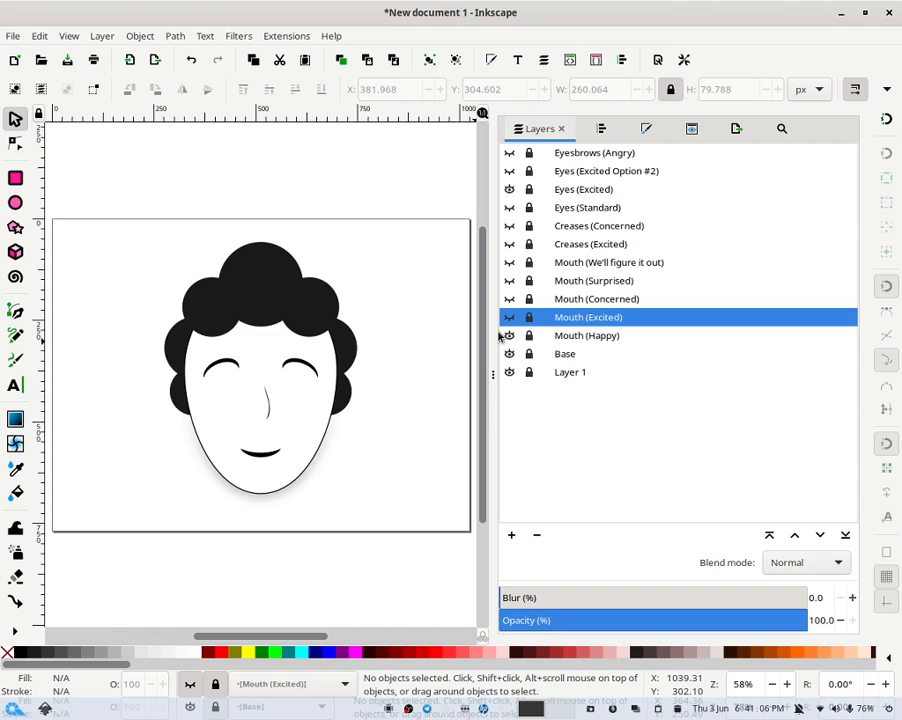
left_click(510, 336)
left_click(510, 352)
left_click(510, 352)
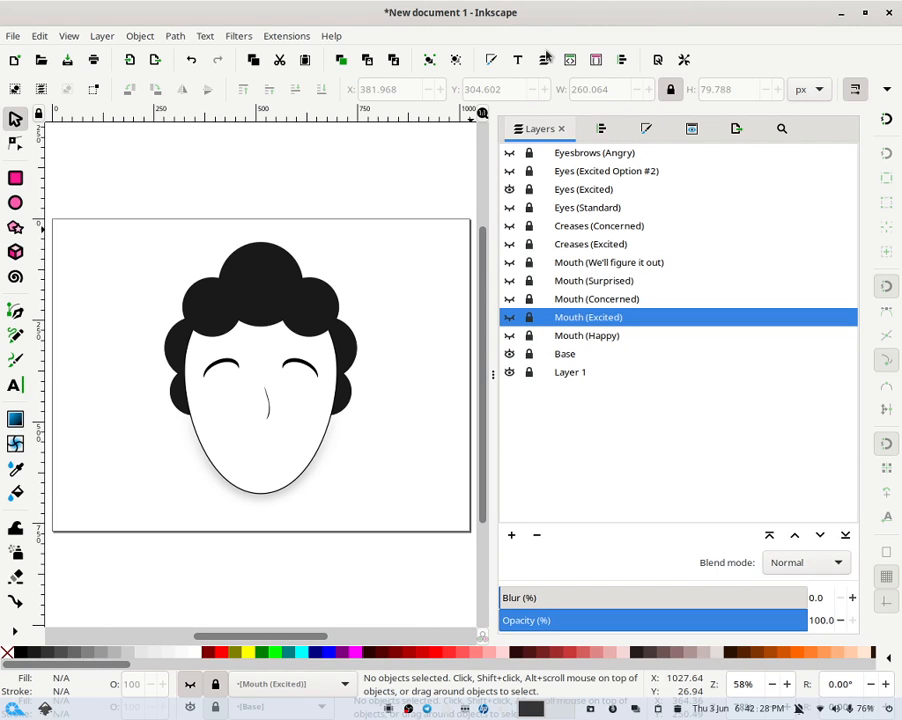
- Switch to the HumanalityProject.svg Inkscape window
mouse_move(42, 708)
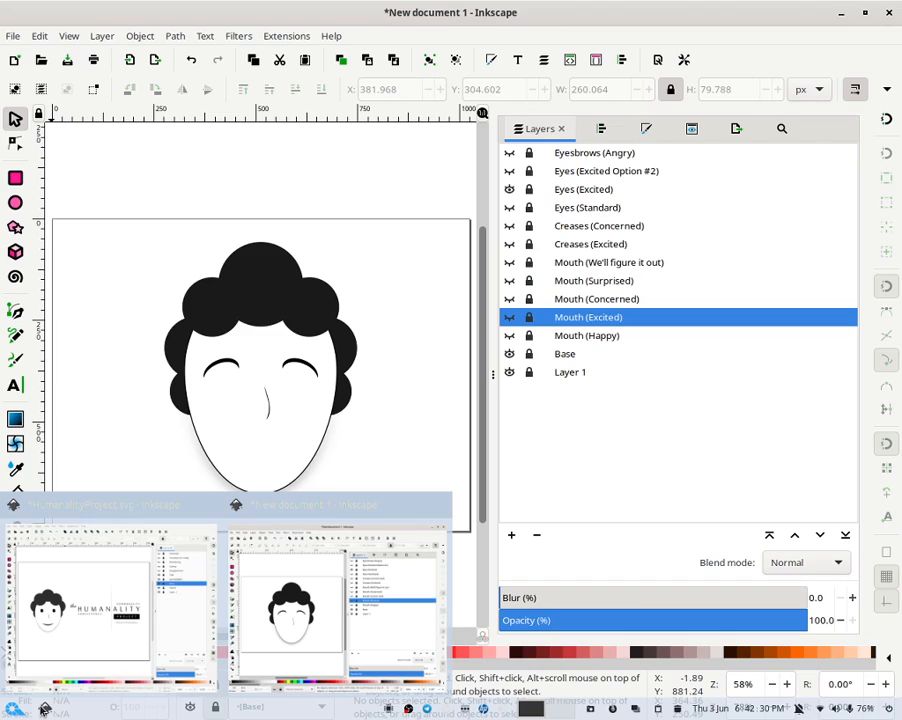
left_click(148, 640)
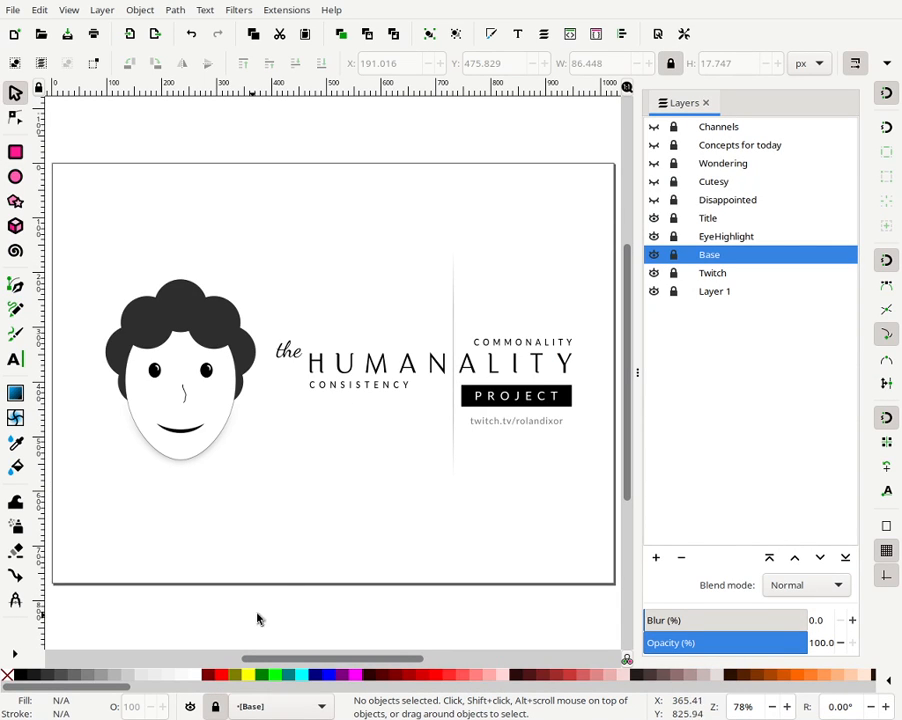